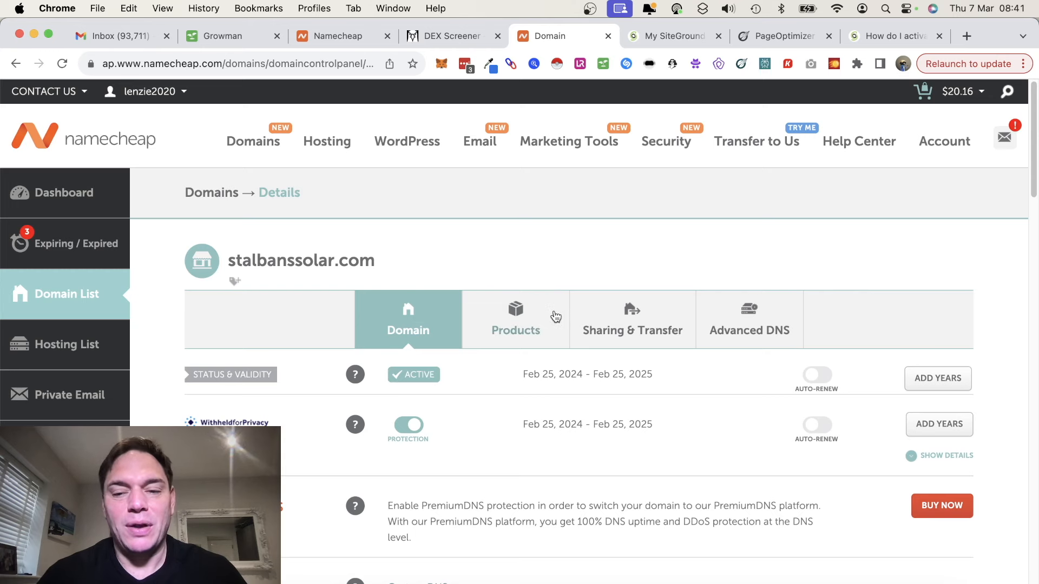
Choose Custom DNS as the nameserver type for the stalbanssolar.com domain
scroll(554, 316, down, 3)
scroll(554, 316, down, 4)
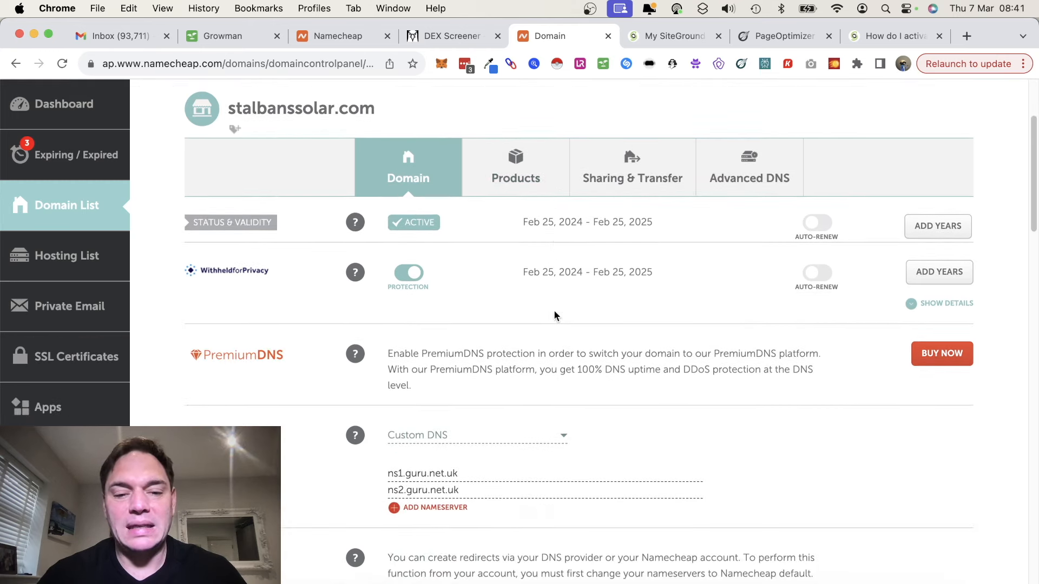
scroll(542, 304, up, 5)
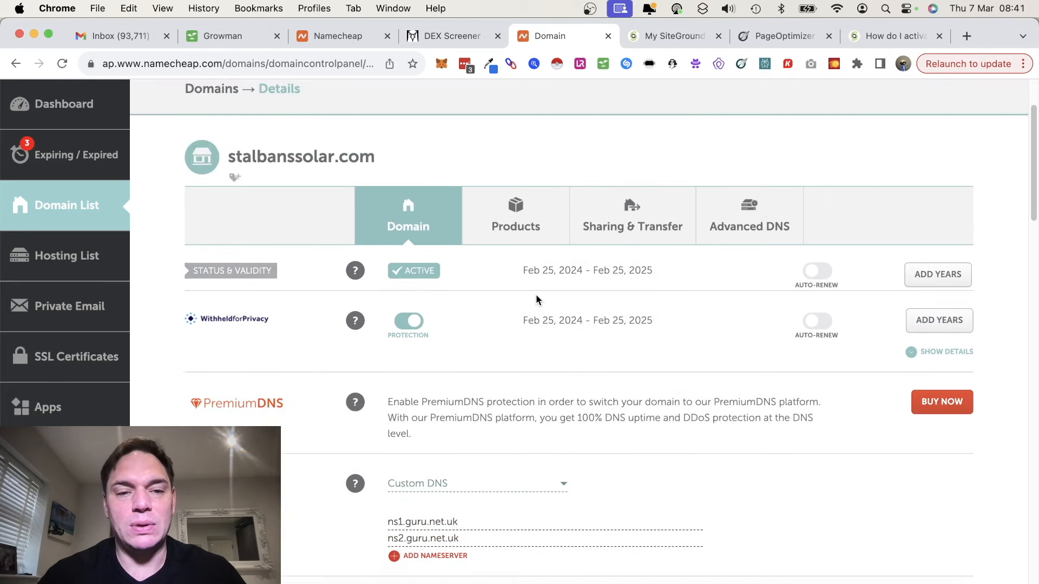
scroll(488, 346, down, 4)
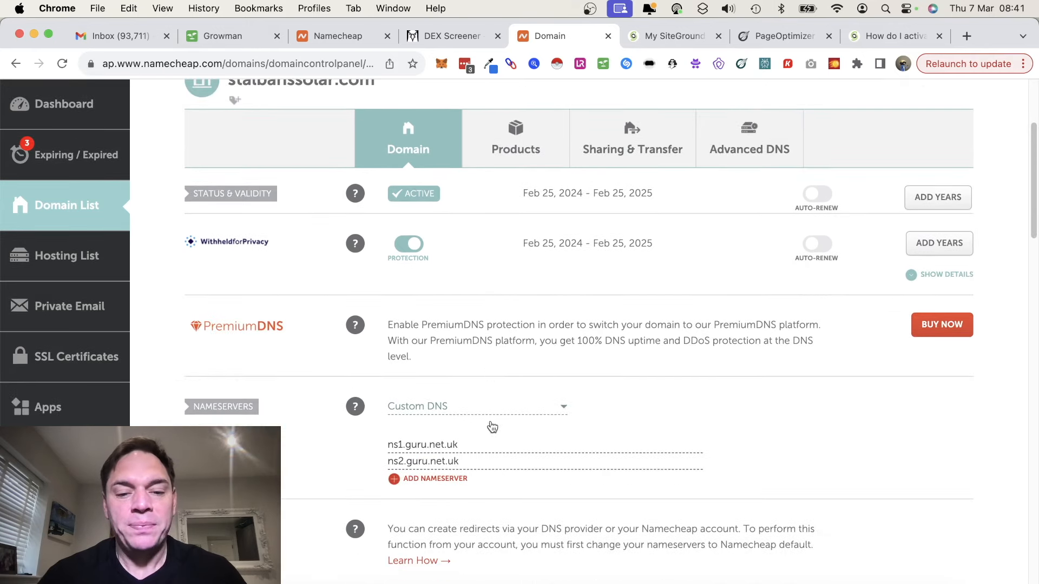
click(562, 417)
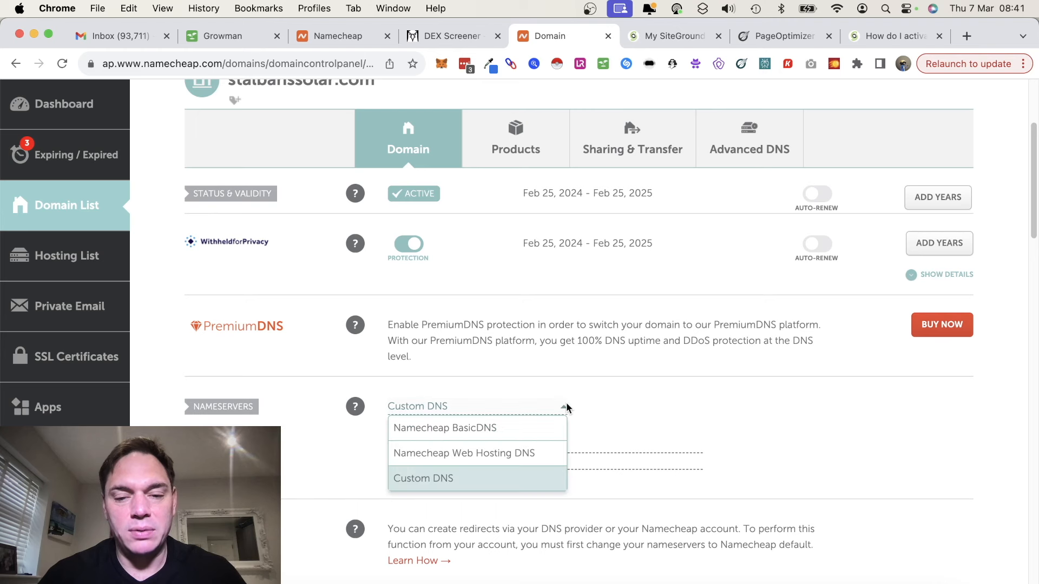
click(503, 480)
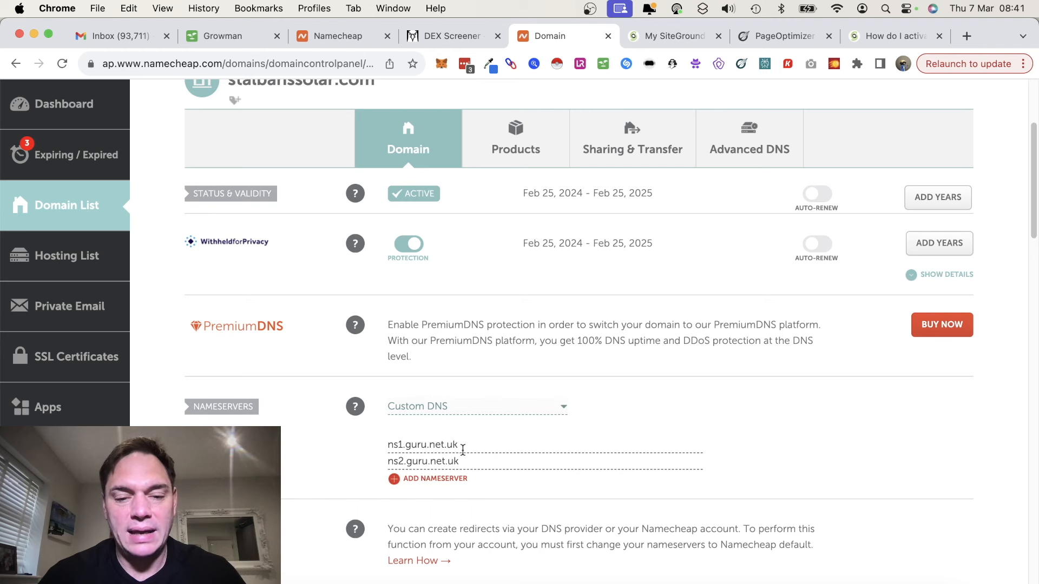
Replace the domain's two nameservers with ns1.siteground.com and ns2.siteground.com and save the change
drag(463, 447, 336, 447)
text(ns1.siteground.com)
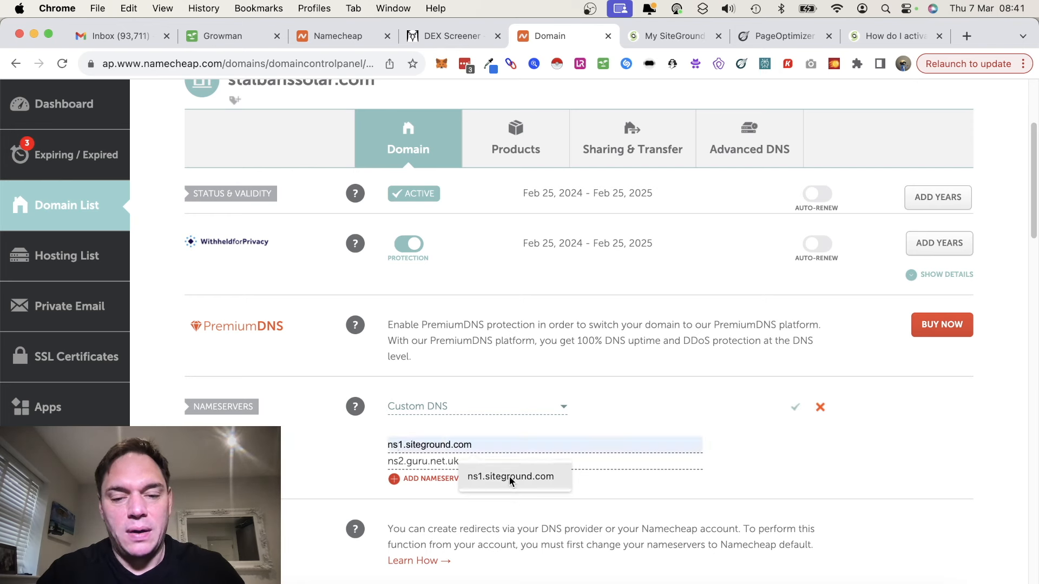
click(511, 478)
drag(484, 464, 342, 460)
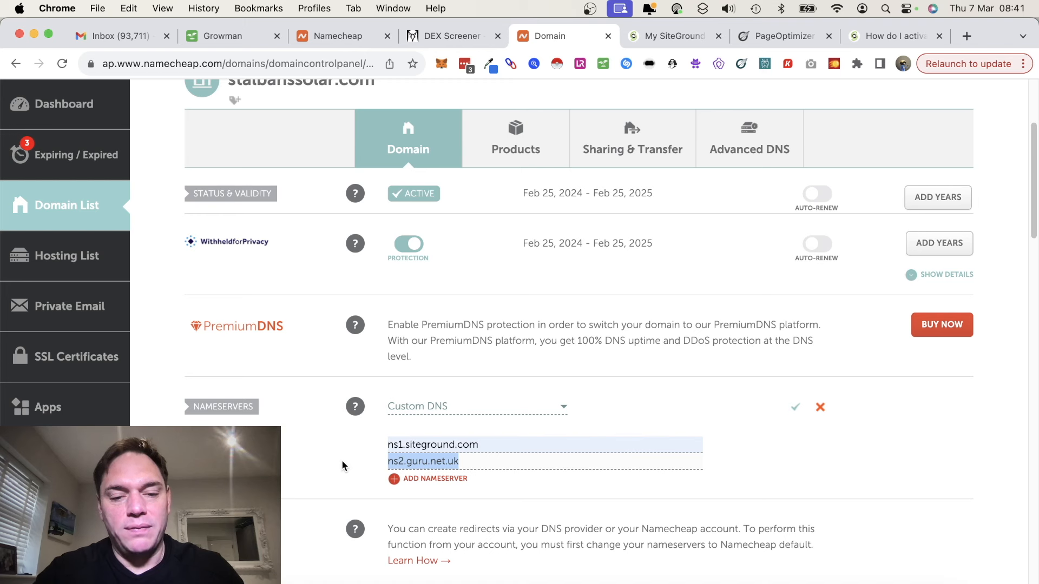
text(ns)
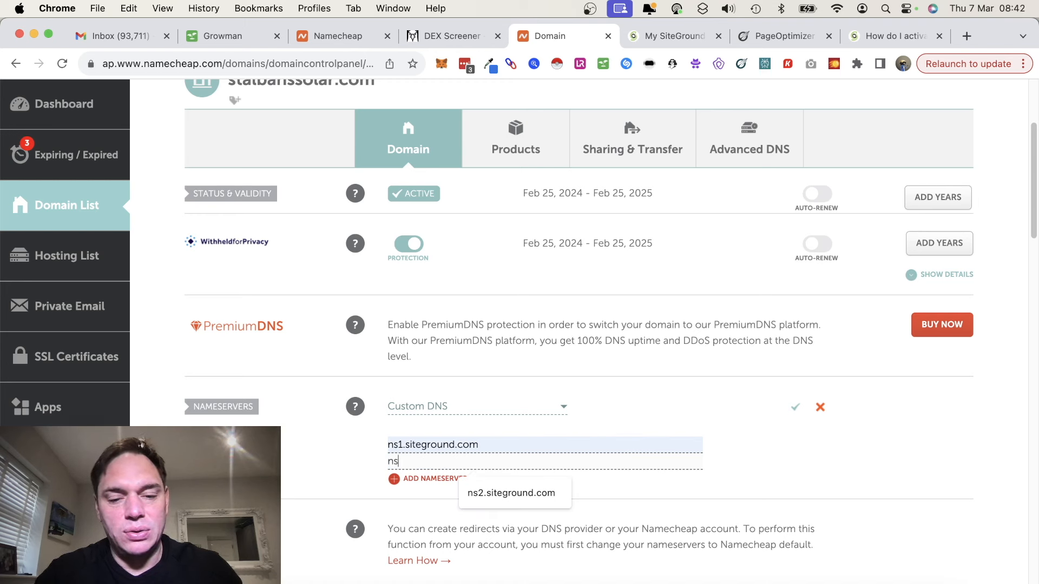
click(489, 490)
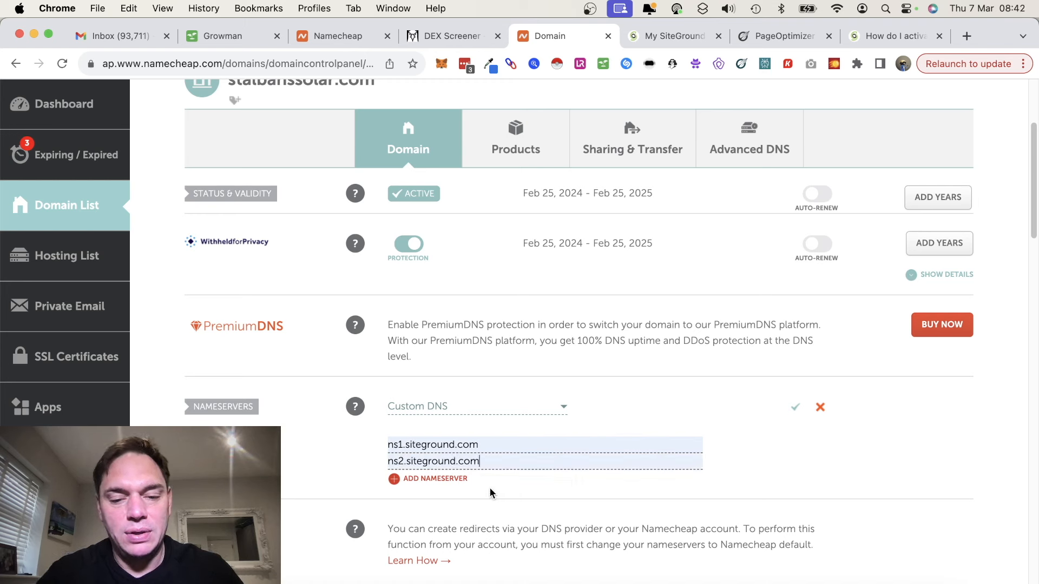
click(797, 406)
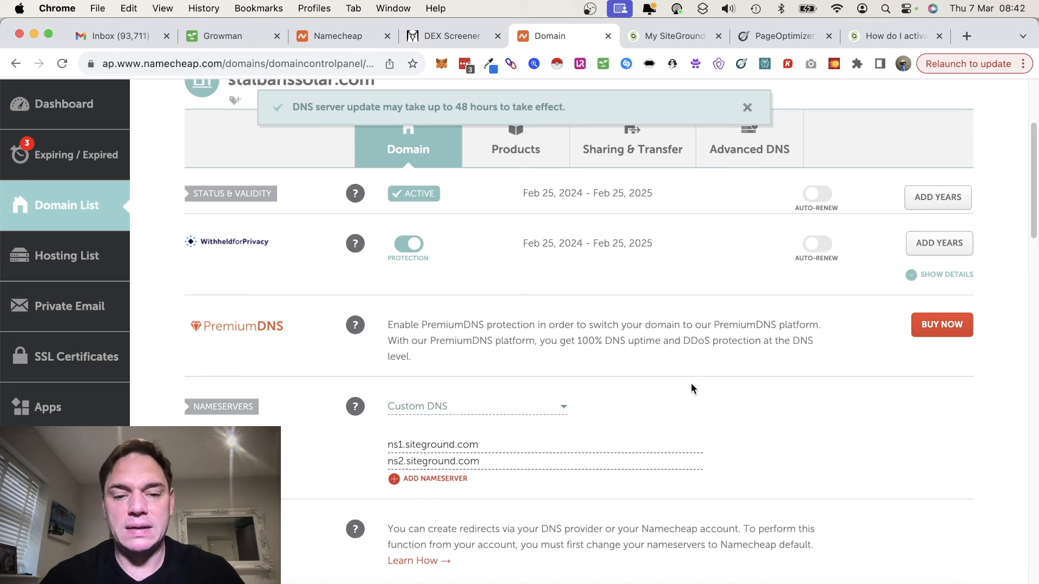
Switch to SiteGround, postpone the expiring services reminder and start adding a new website
click(678, 35)
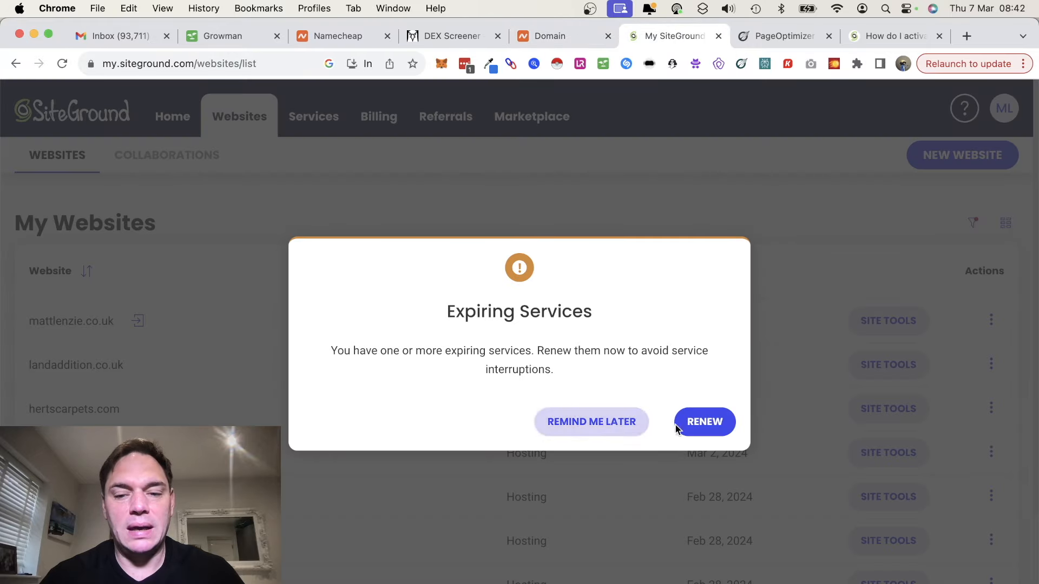
click(619, 421)
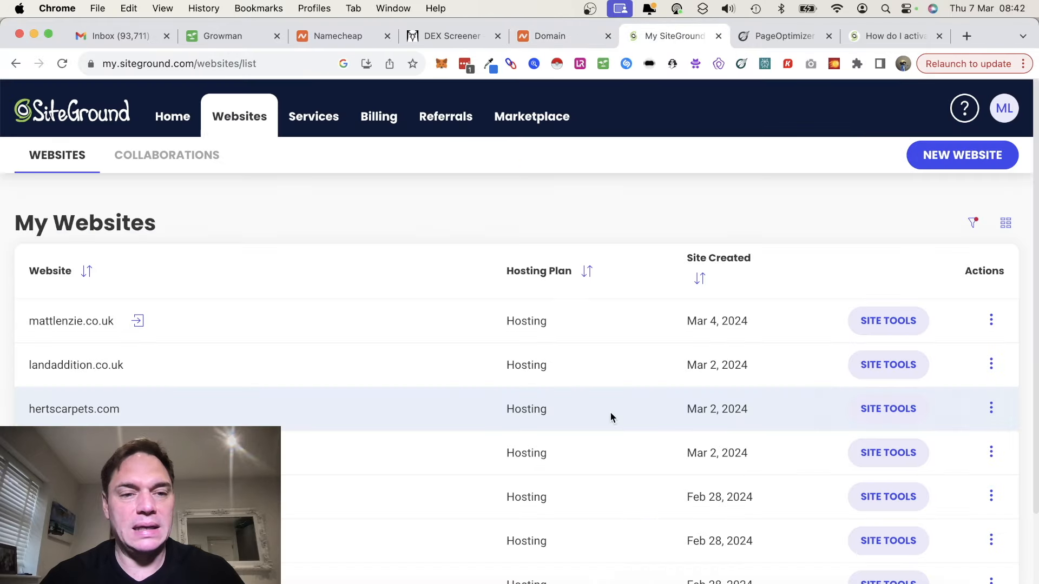
click(947, 157)
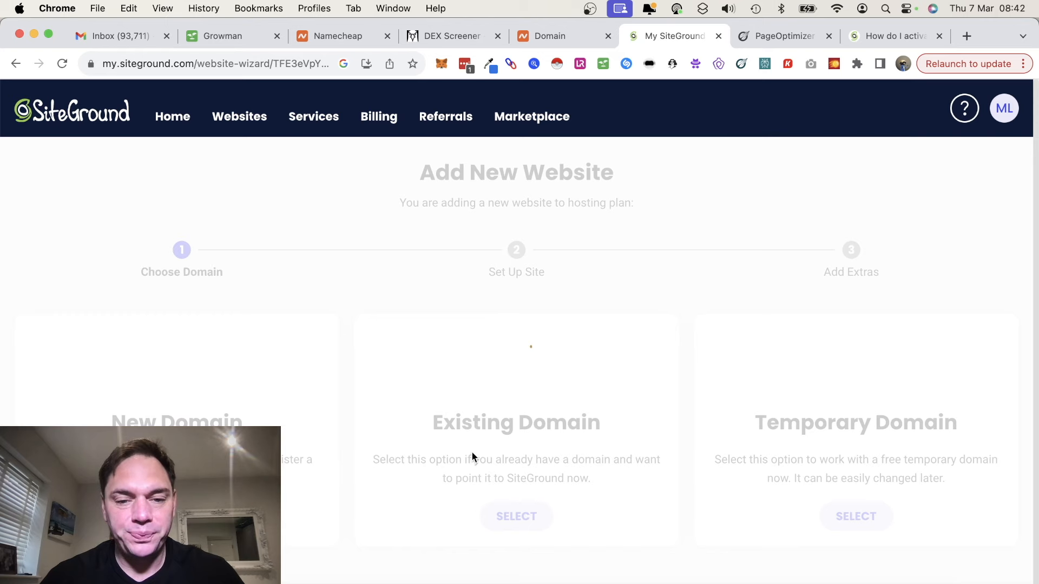
Choose an existing domain for the new website, enter stalbanssolar.com and continue to the site setup
click(517, 507)
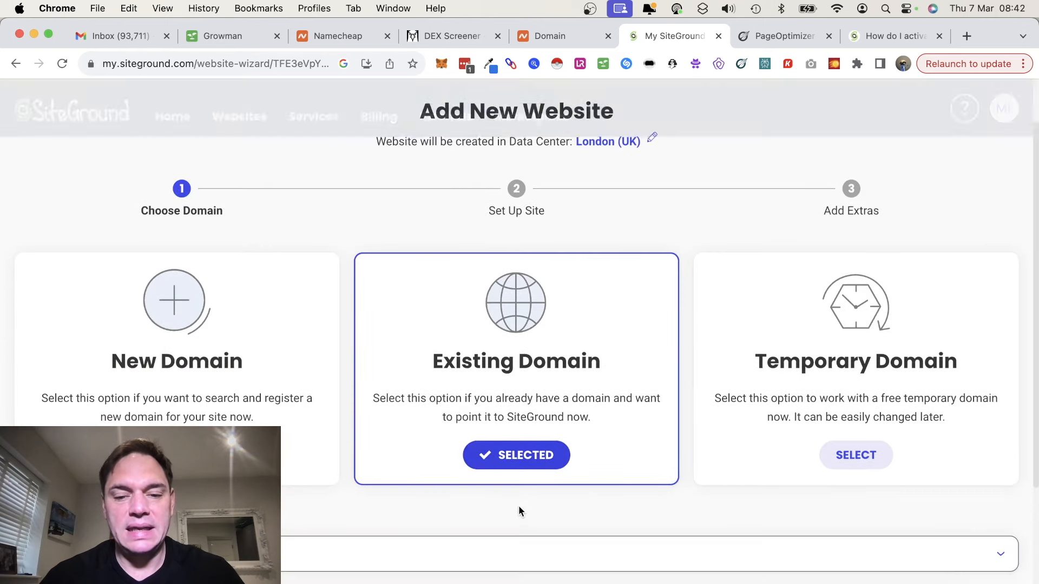
click(344, 559)
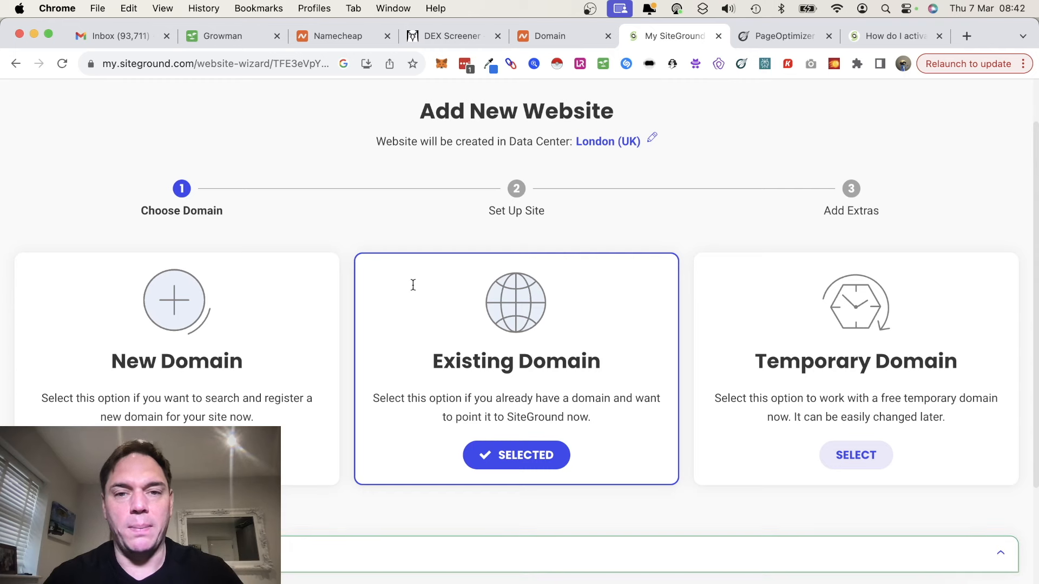
click(567, 30)
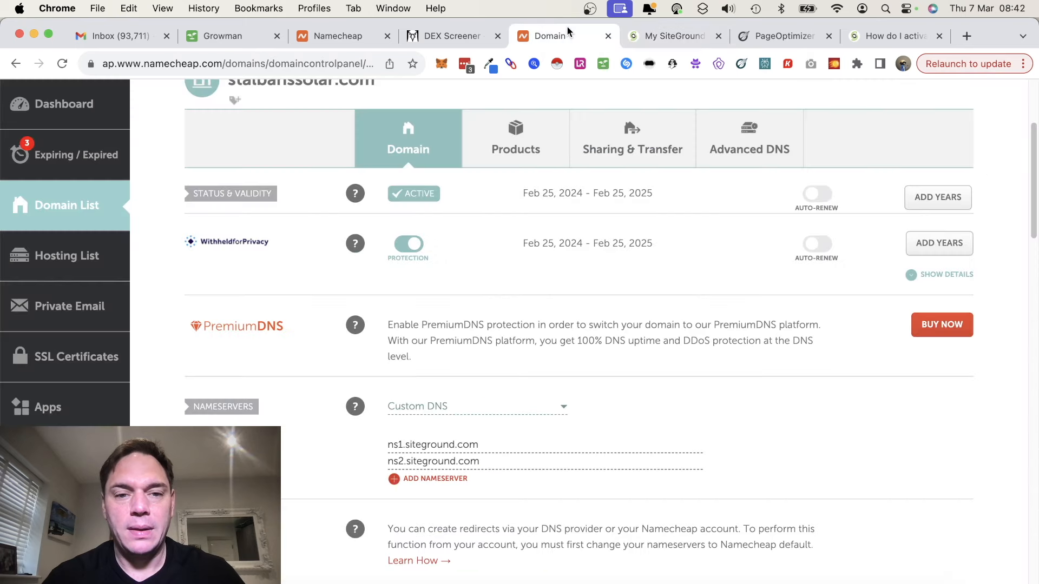
scroll(336, 218, up, 3)
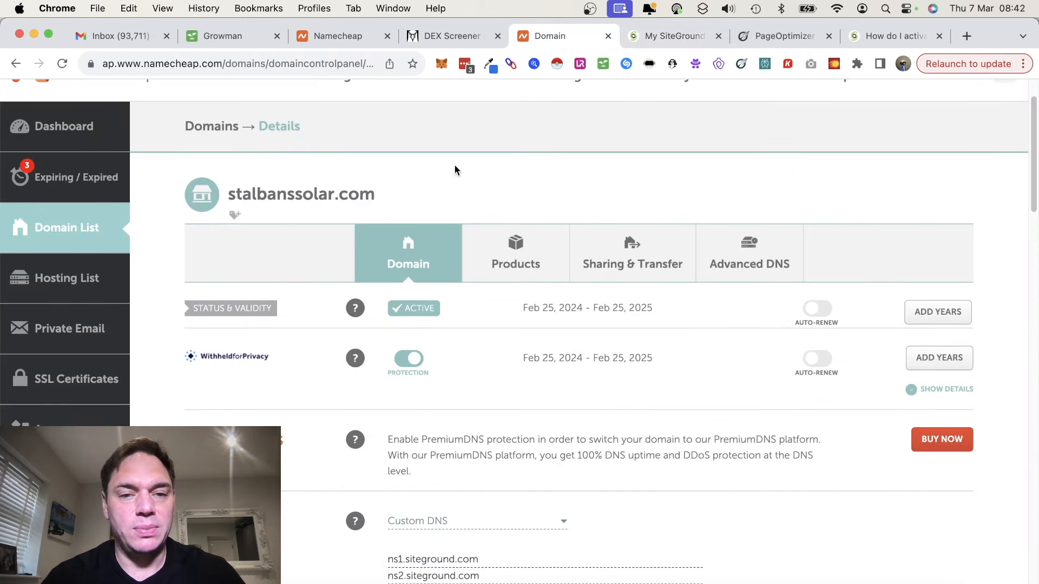
click(664, 35)
scroll(592, 521, down, 3)
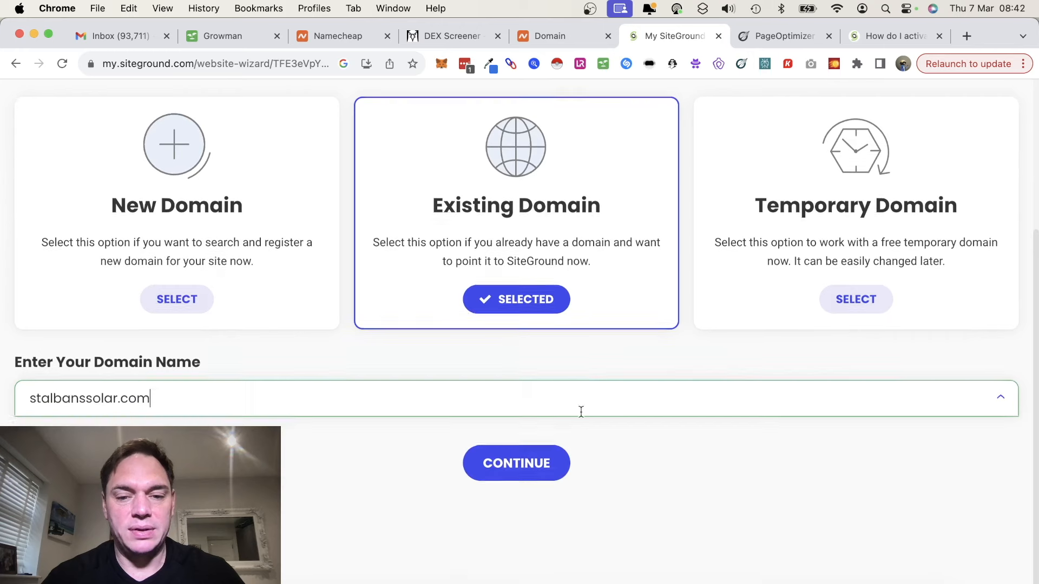
click(524, 473)
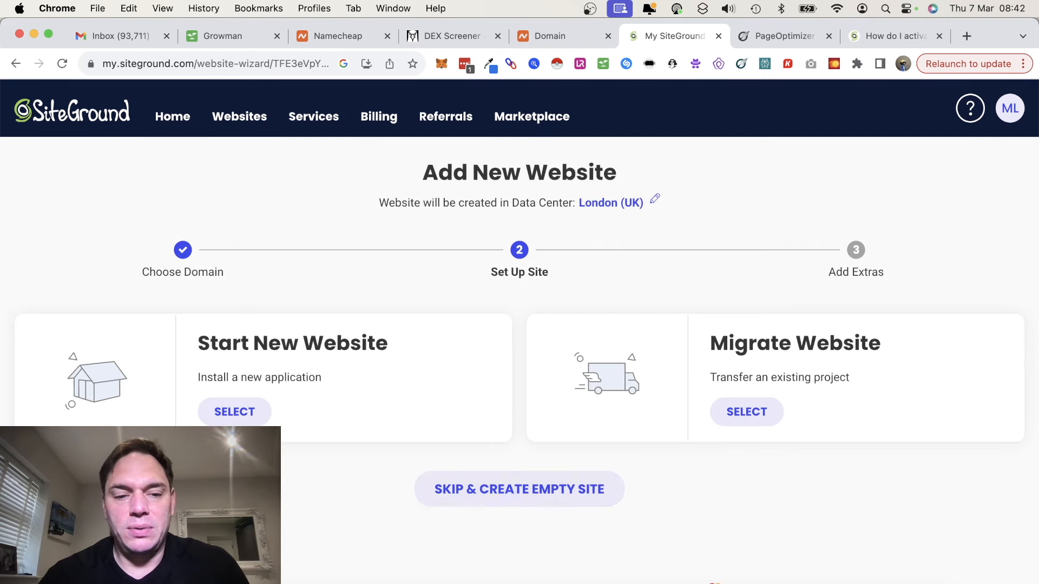
Set up a new WordPress website, filling in the login email address and a generated password, and continue to the extras
click(234, 413)
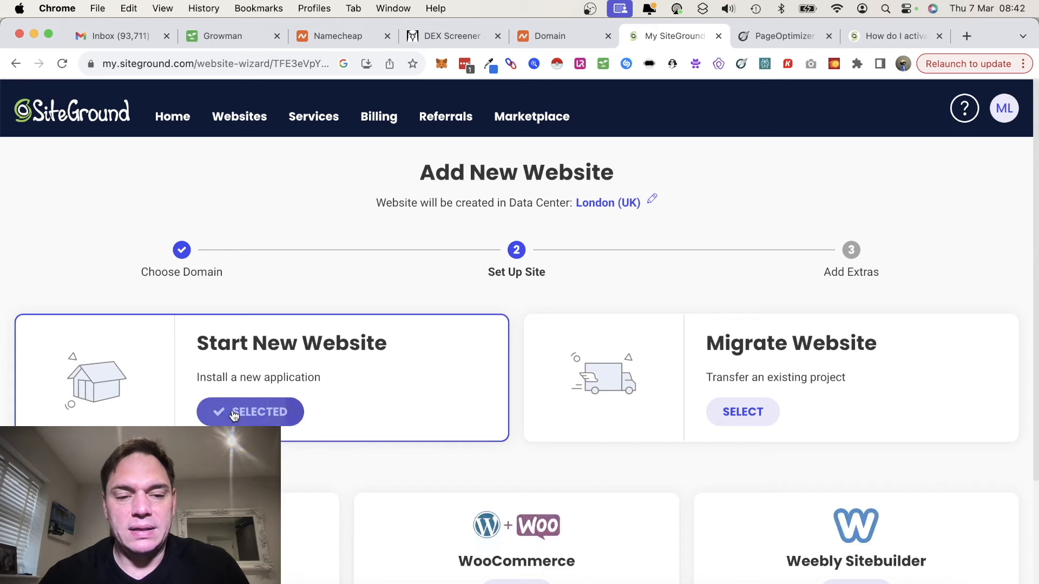
click(177, 459)
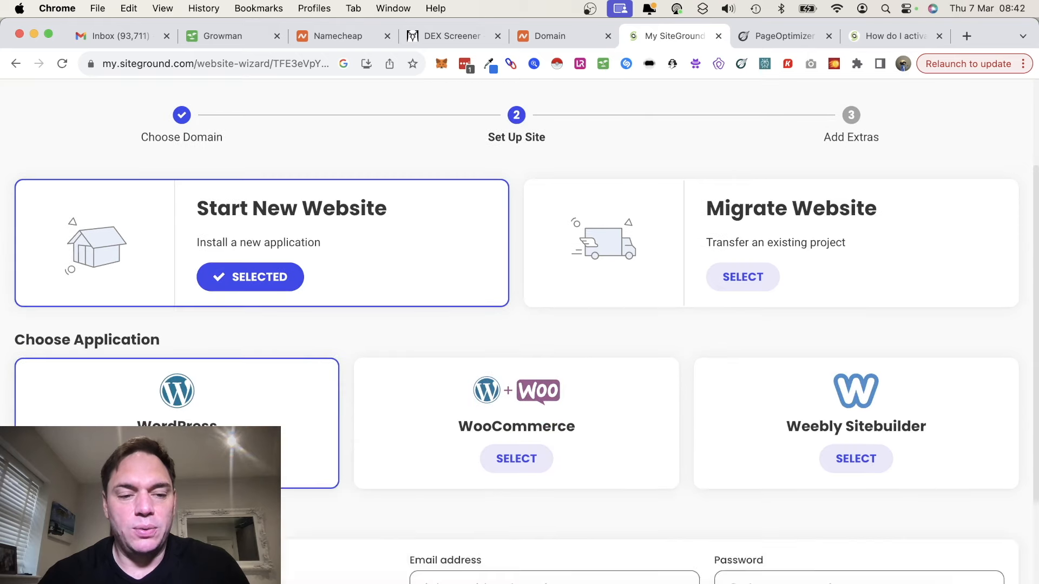
click(488, 426)
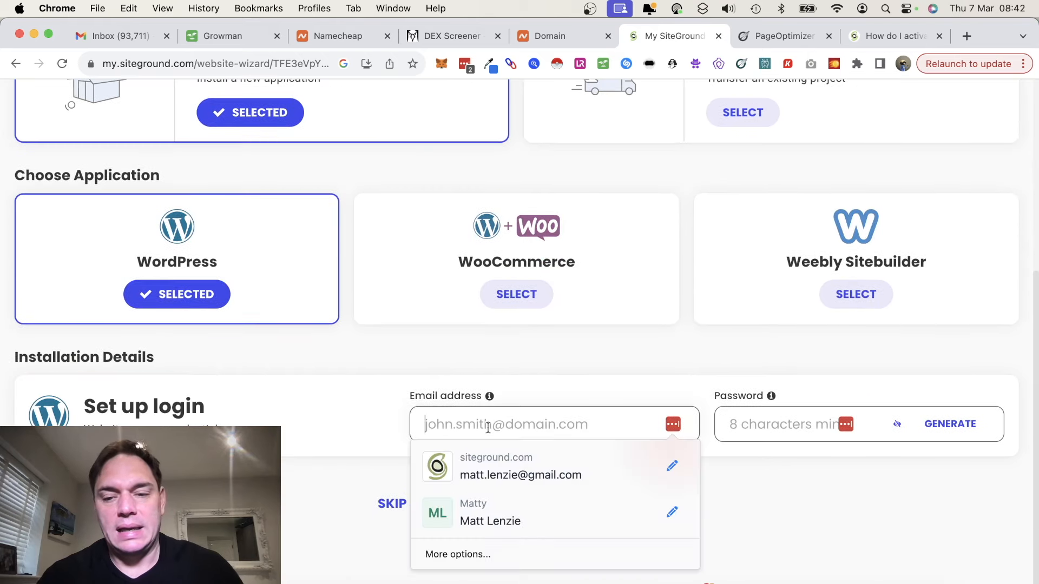
click(511, 474)
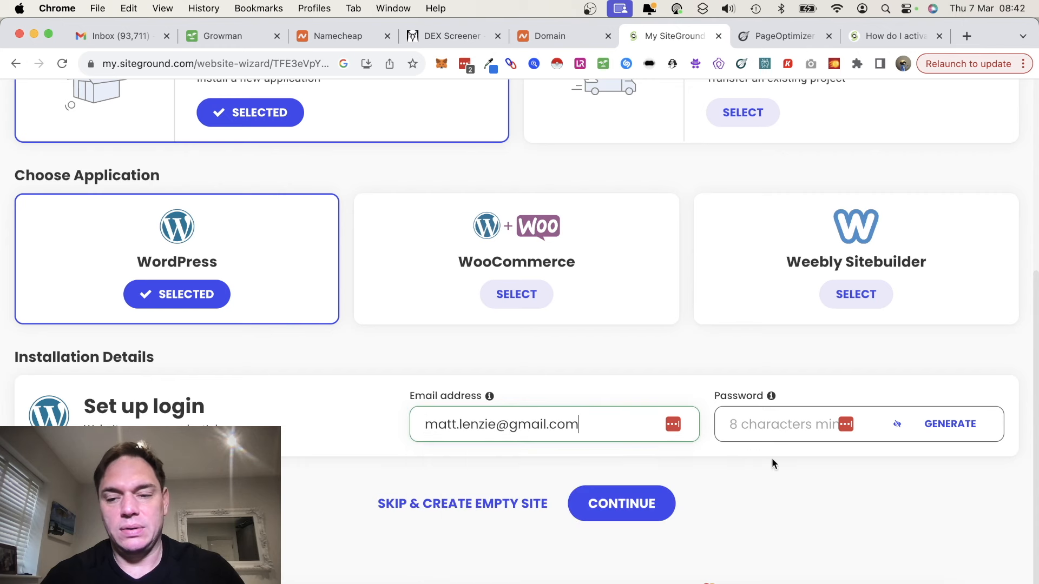
click(831, 433)
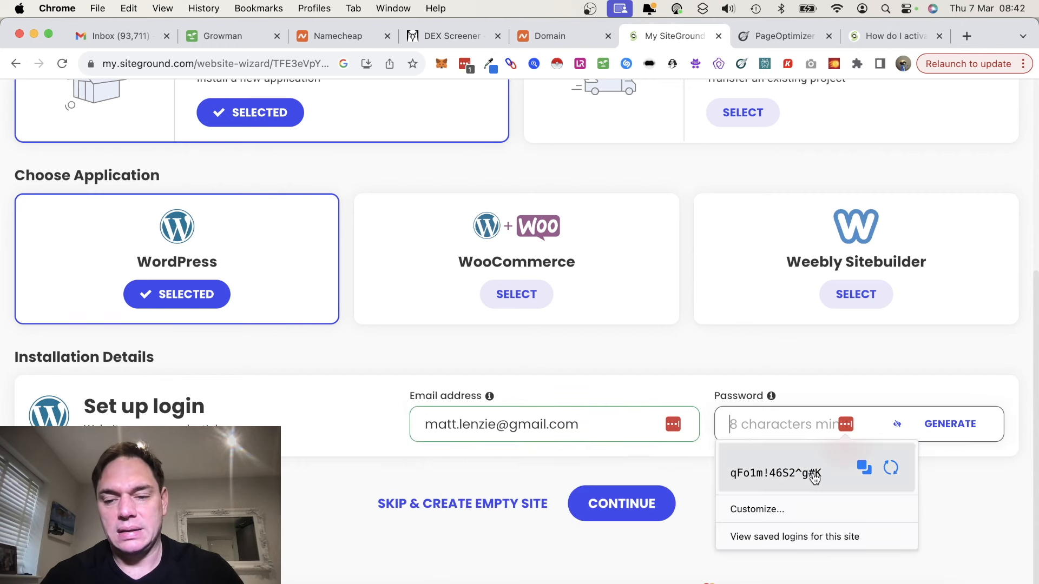
click(815, 477)
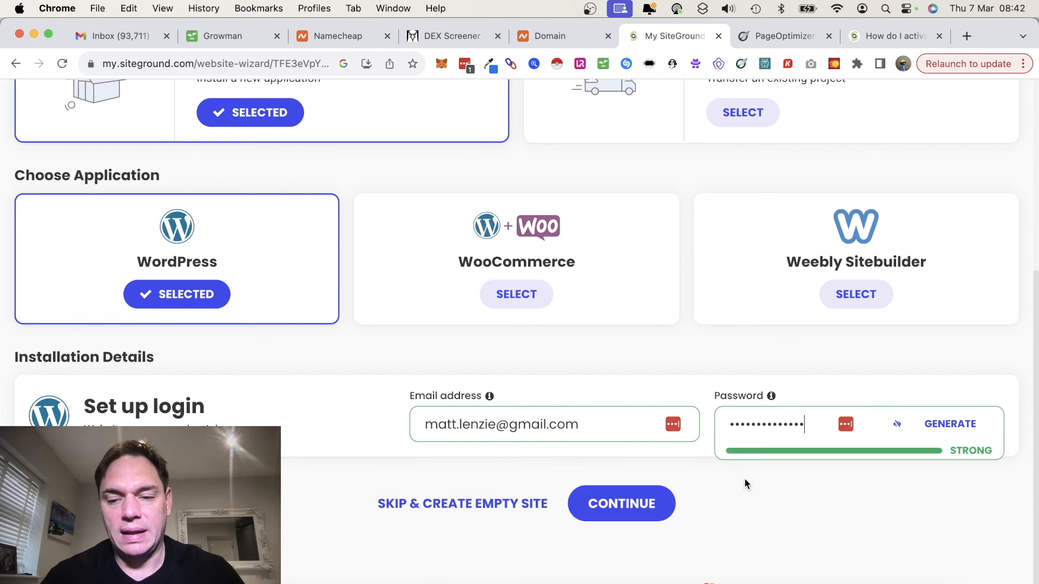
click(647, 511)
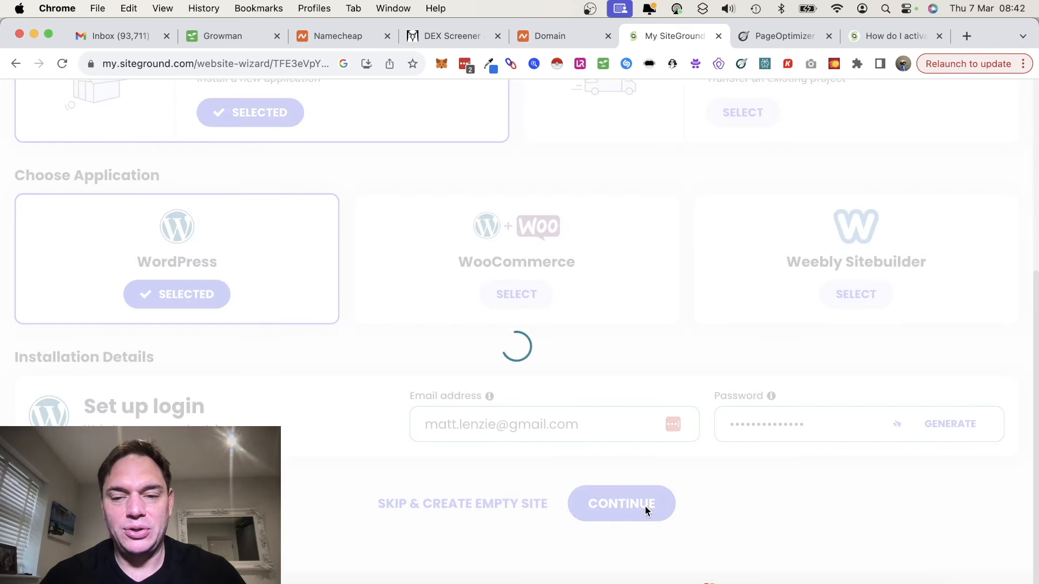
Update the saved SiteGround login in LastPass with the new password
scroll(625, 371, up, 2)
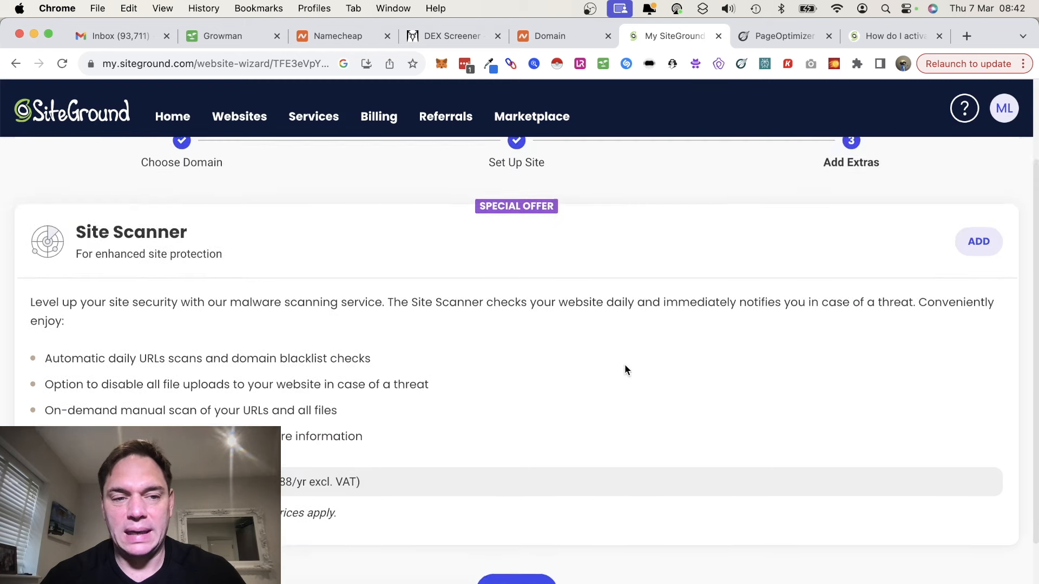
scroll(624, 370, down, 1)
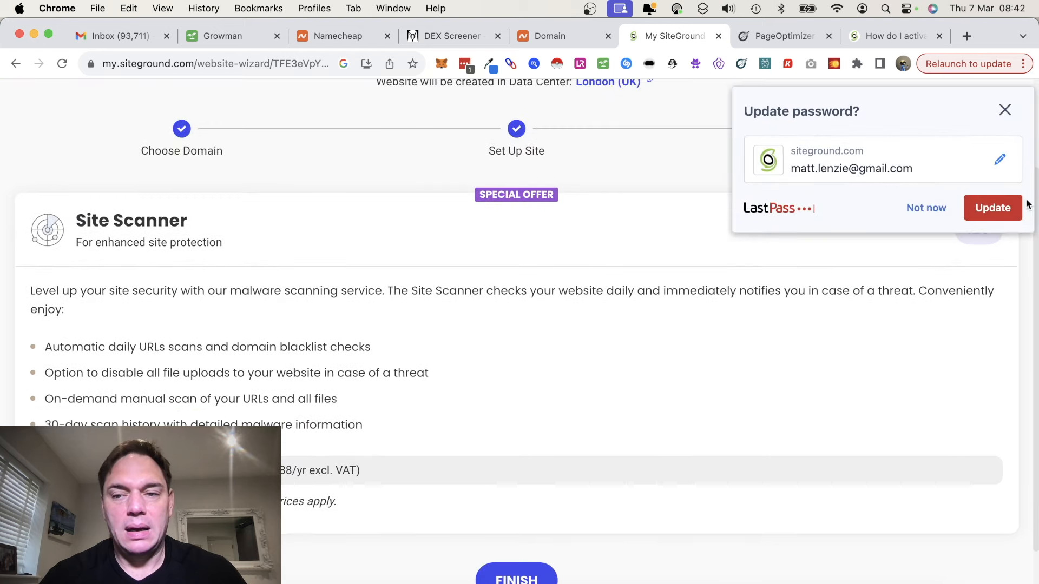
click(984, 210)
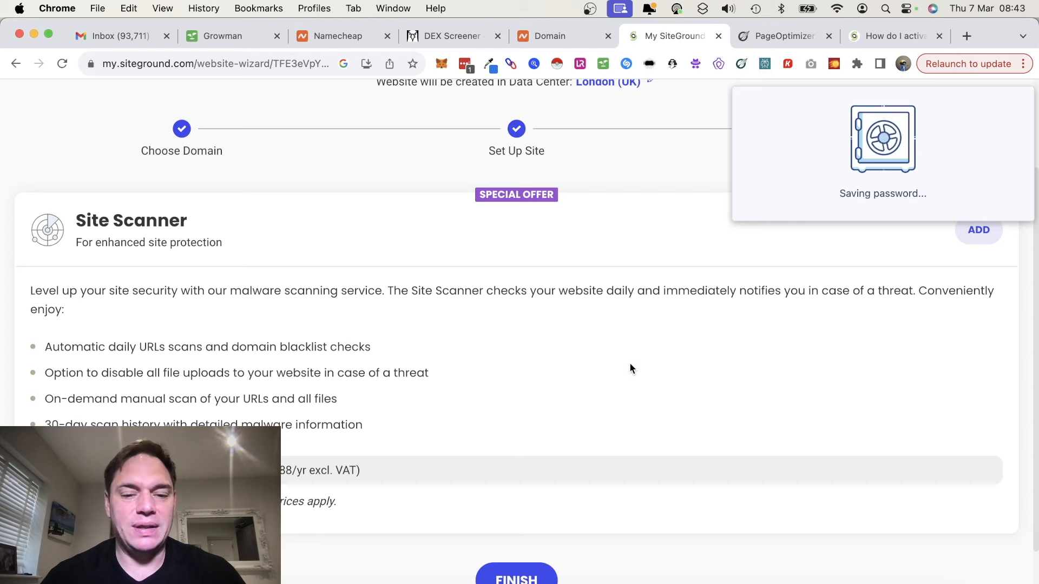
Finish creating the website without adding the Site Scanner extra
scroll(629, 362, down, 1)
scroll(629, 362, up, 3)
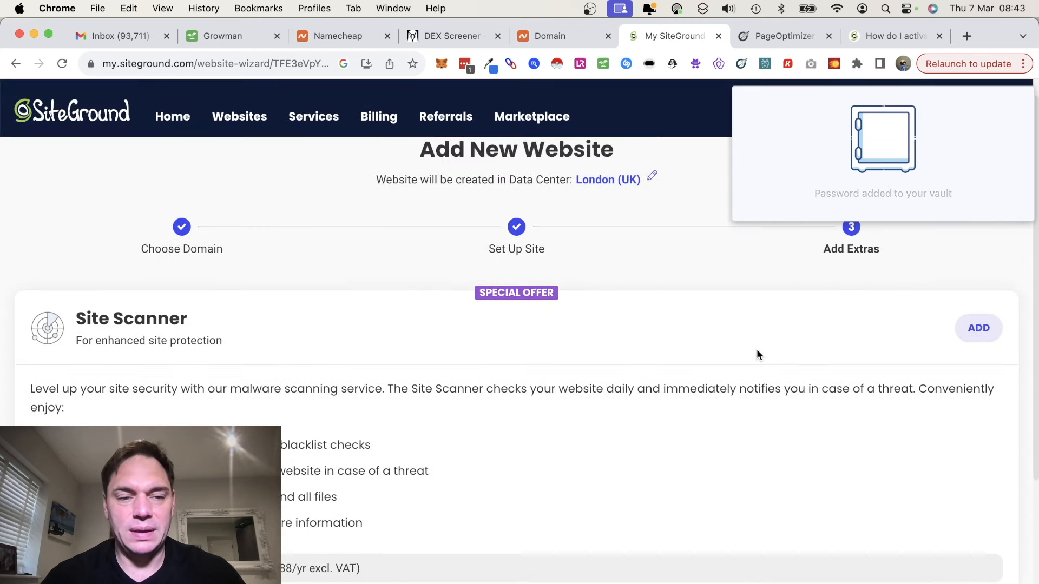
scroll(738, 352, down, 5)
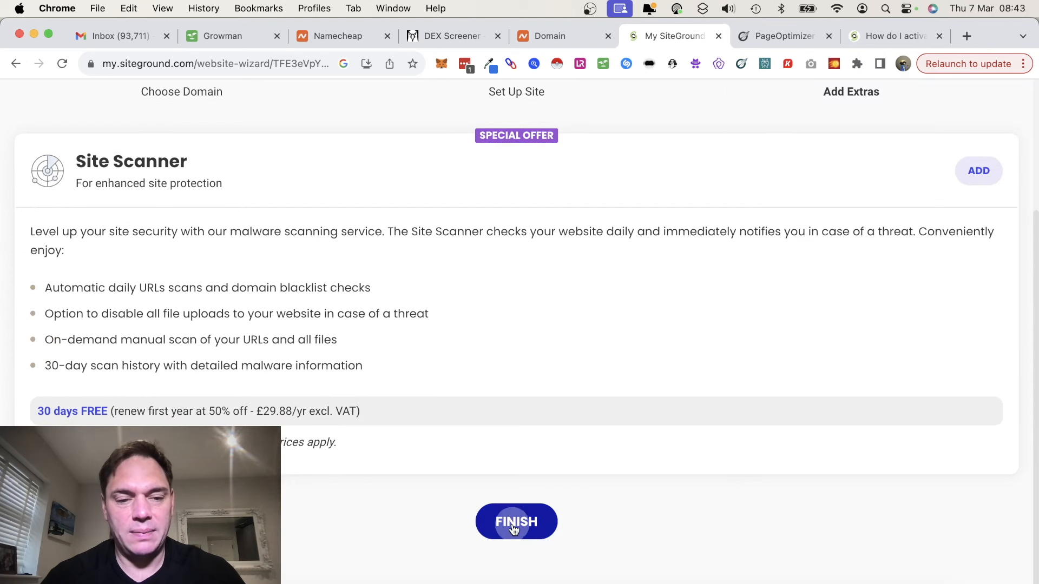
click(514, 531)
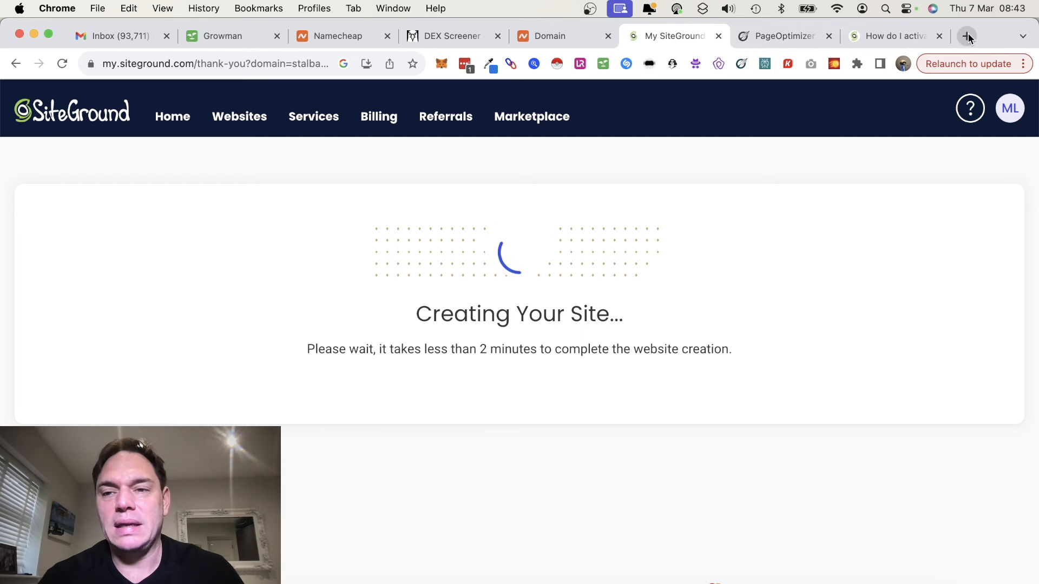
click(787, 37)
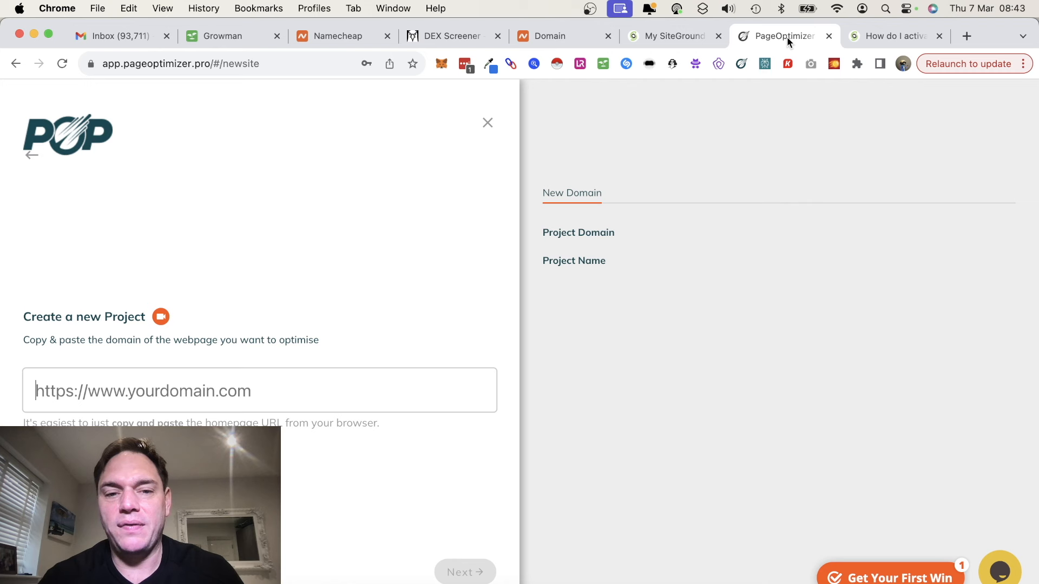
text(ht)
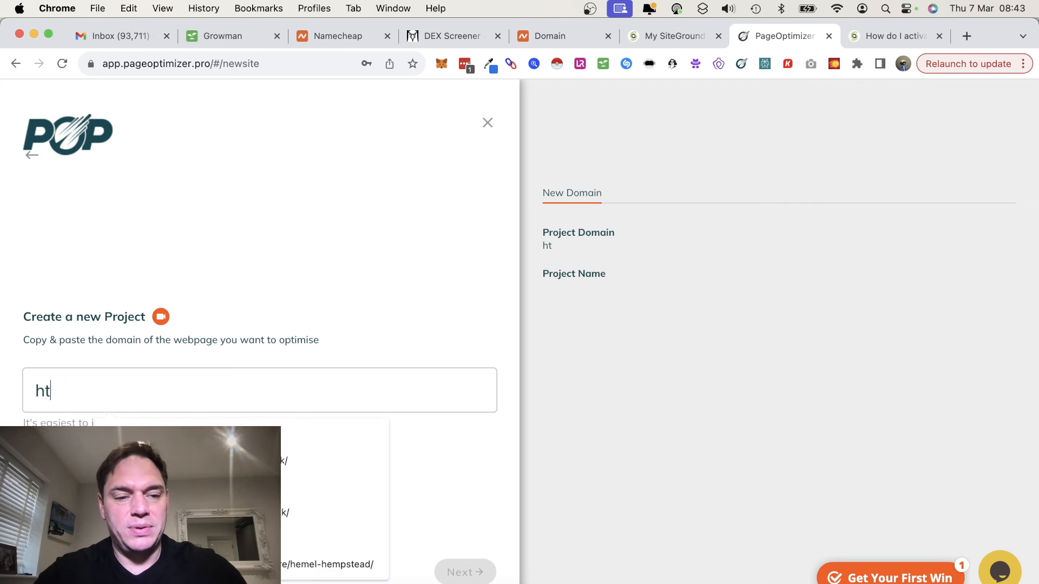
text(tps://sta)
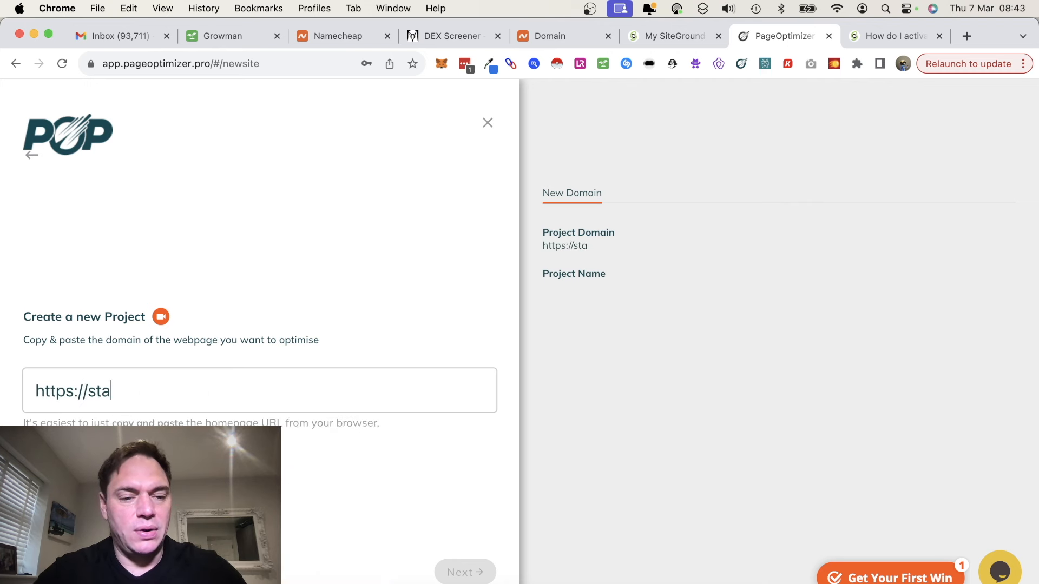
text(lbanssolar.com)
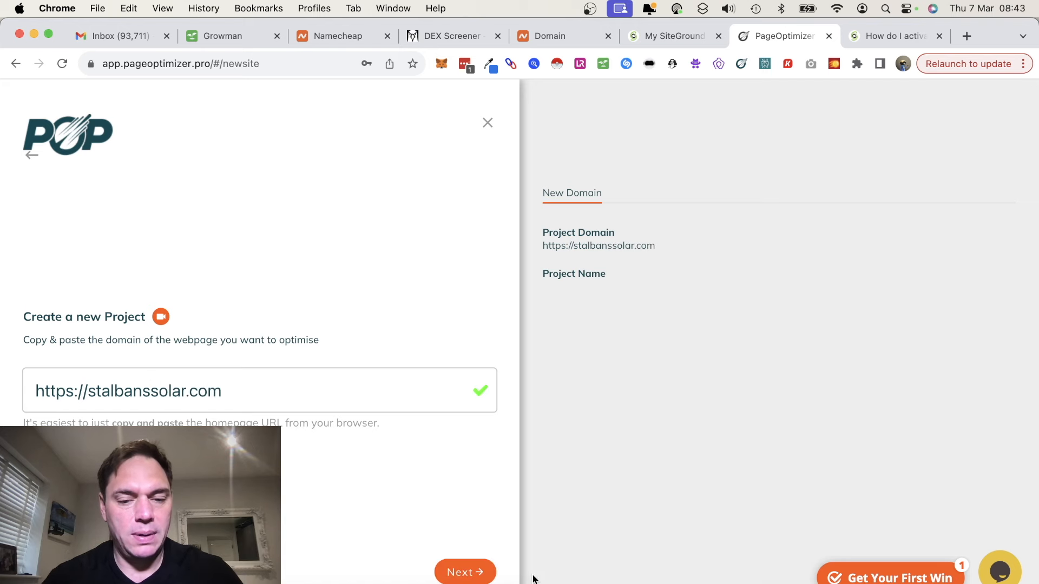
click(476, 573)
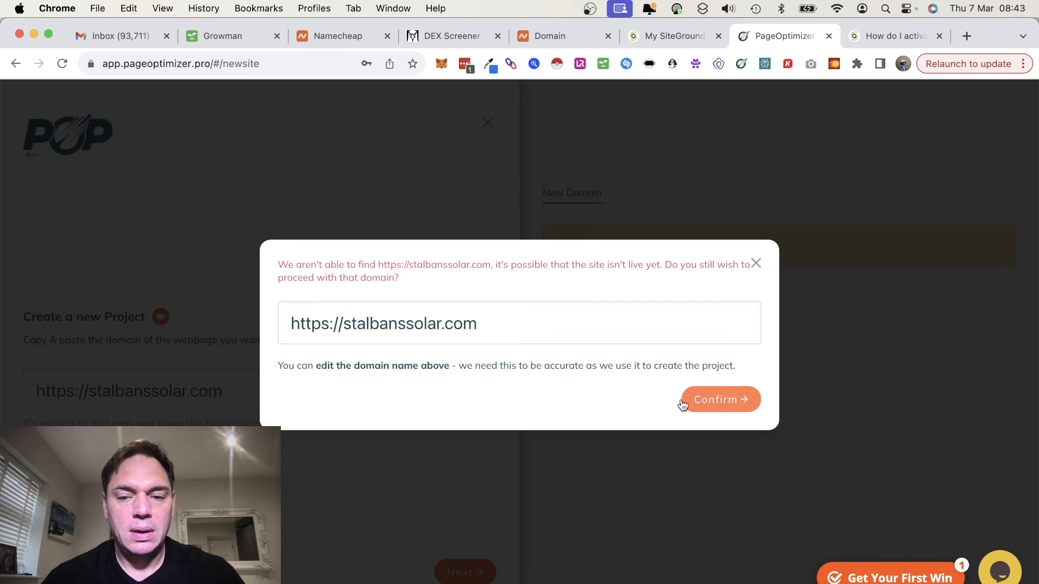
click(719, 405)
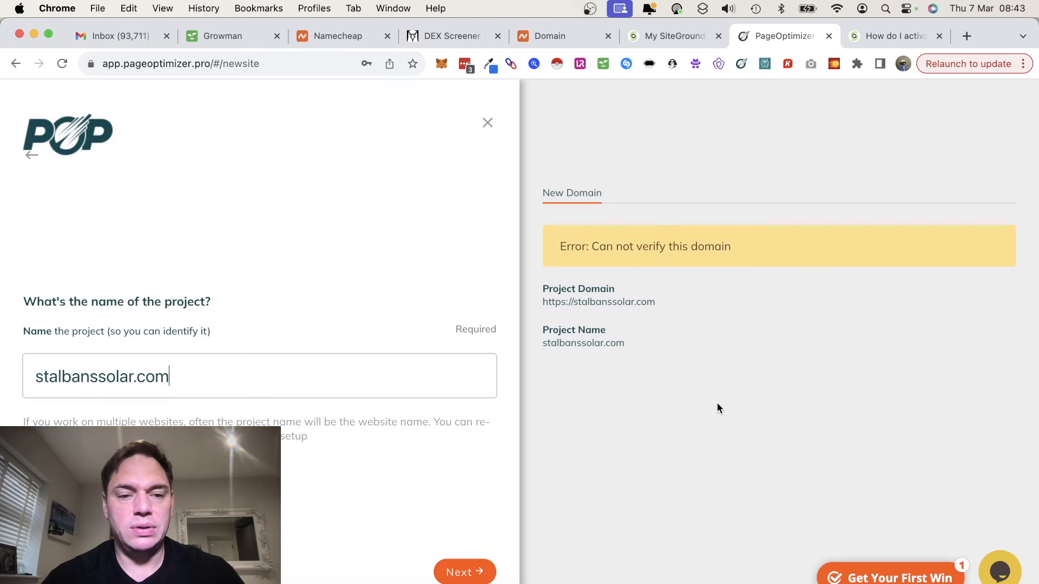
click(466, 574)
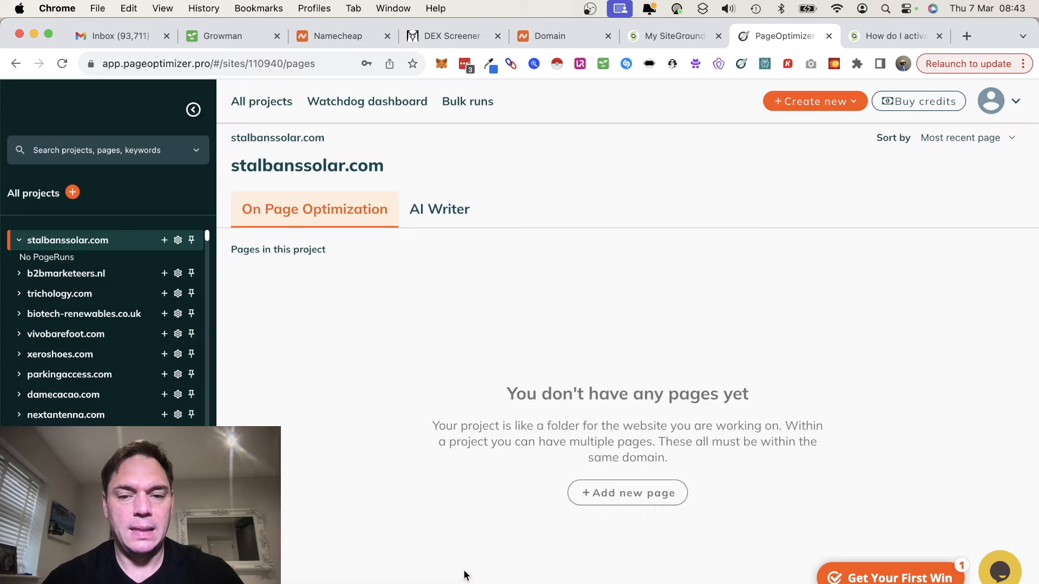
Start adding a new page to the stalbanssolar.com project using the POP Custom setup type
click(617, 566)
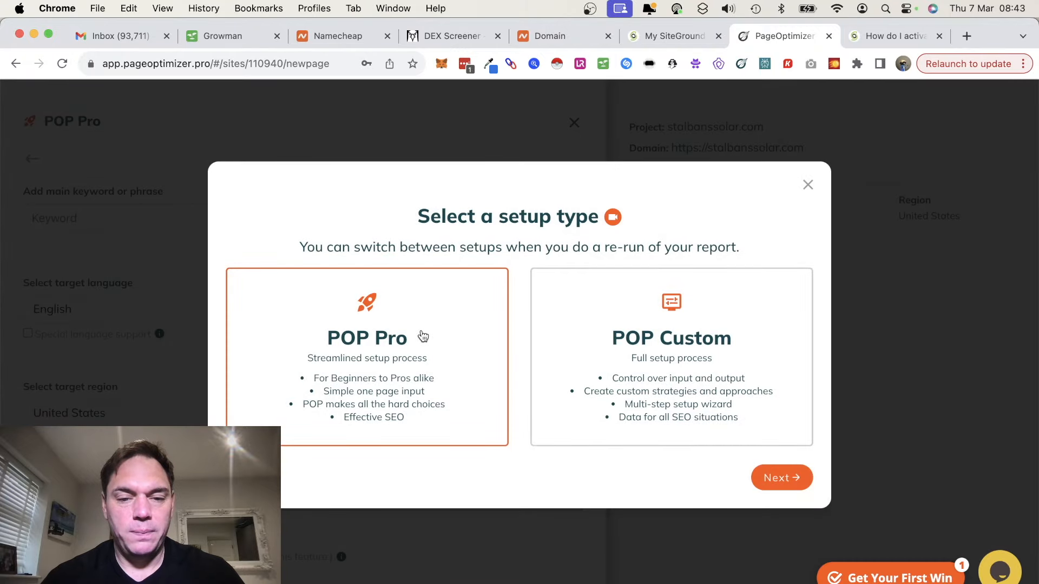
click(604, 359)
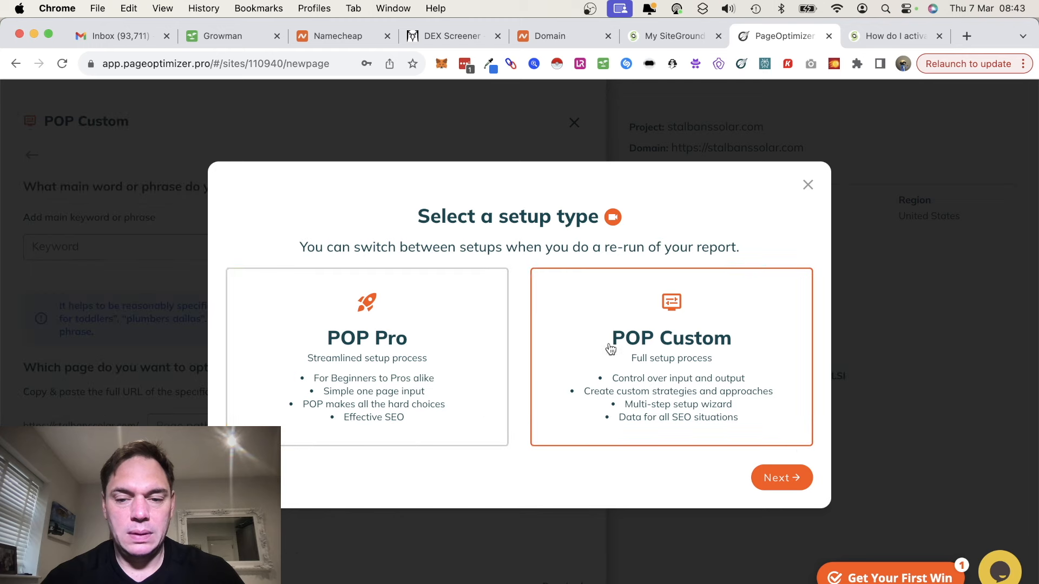
click(789, 484)
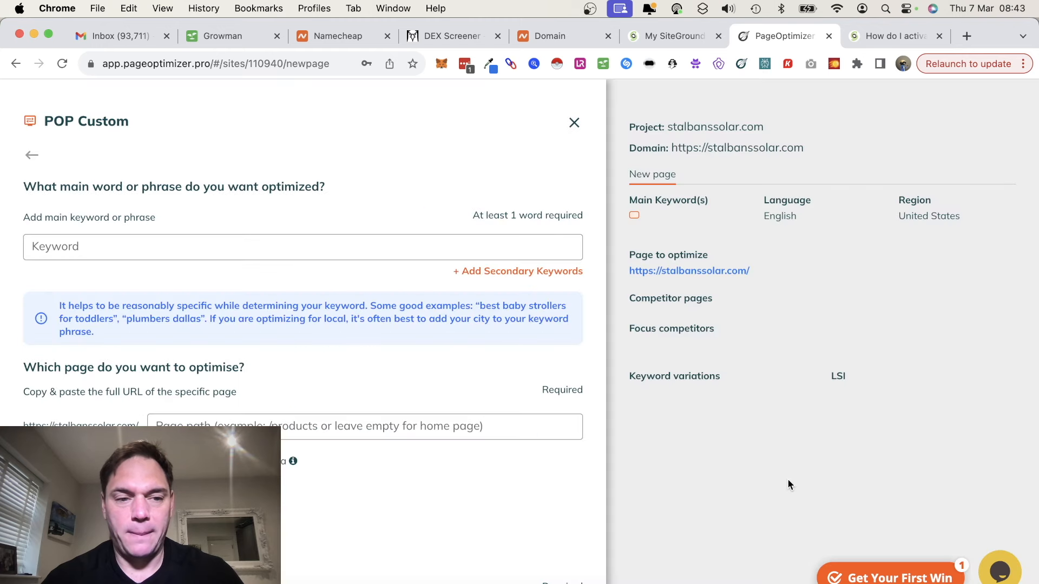
Enter "st albans solar panels" as the page's main keyword
click(320, 241)
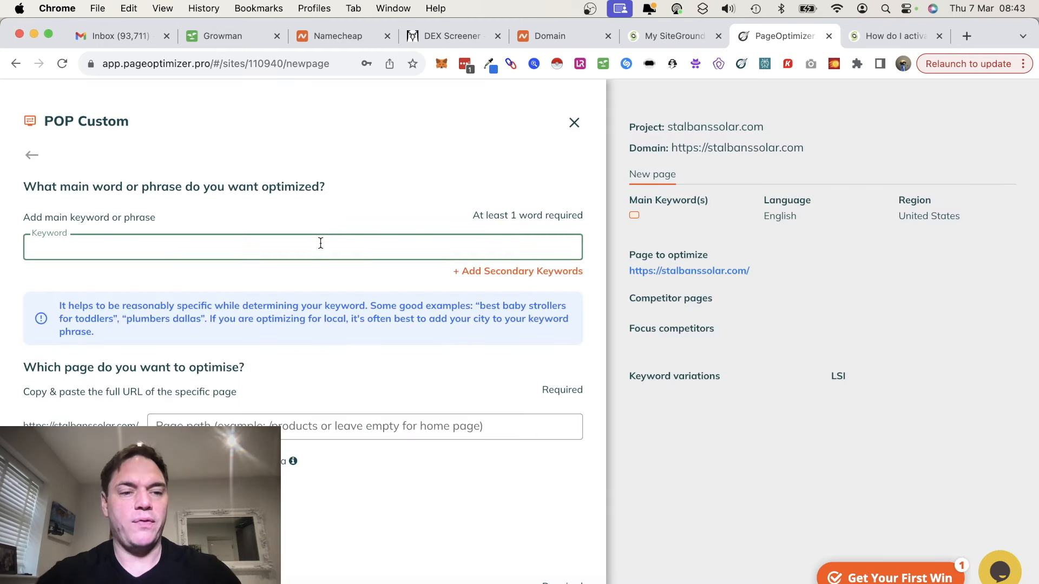
text(st albans so)
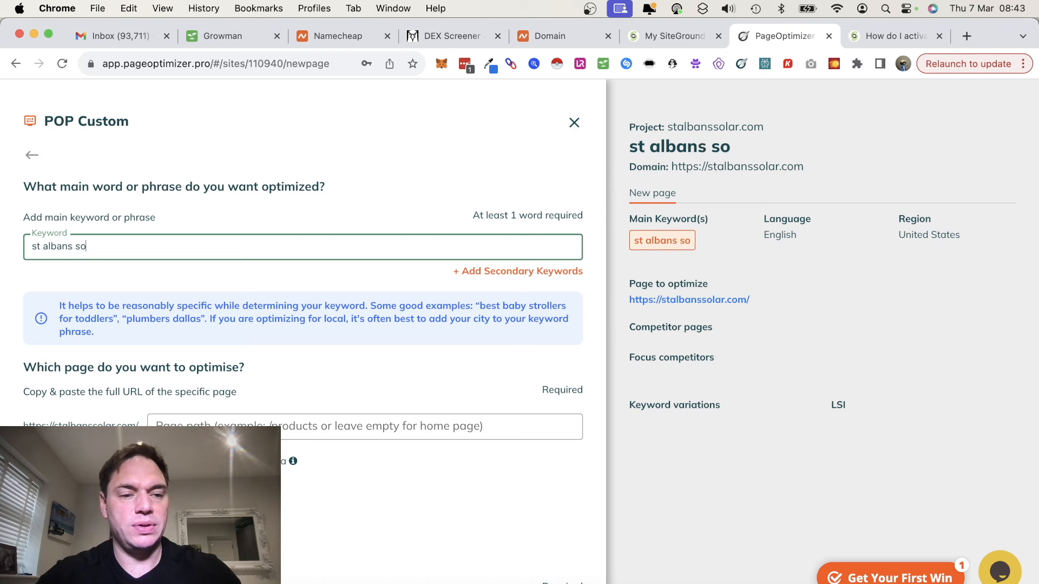
text(lar panels)
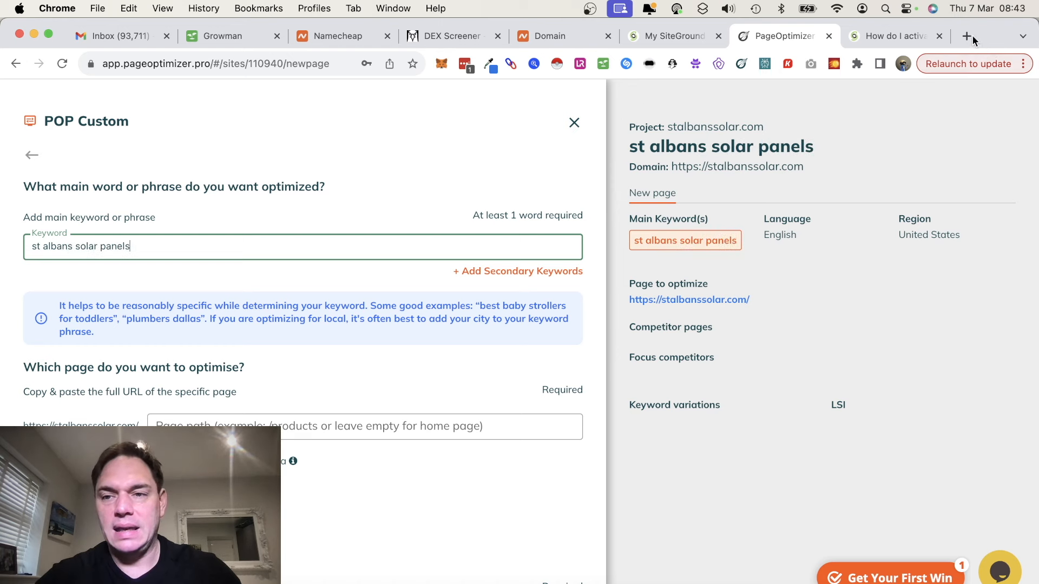
Open seranking.com in a new browser tab, enter its projects dashboard and open the Keyword Research tool
click(967, 37)
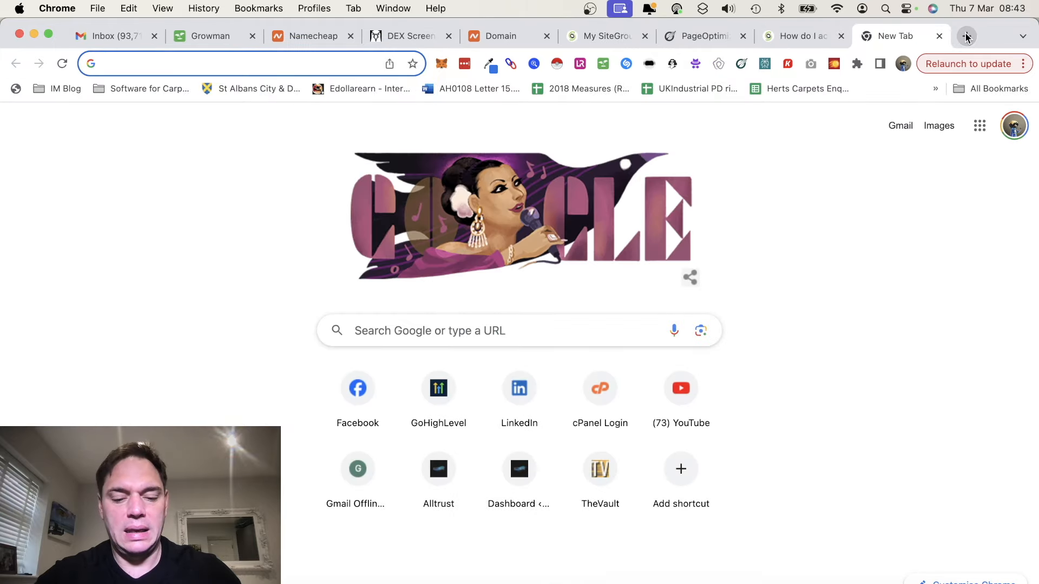
text(serank)
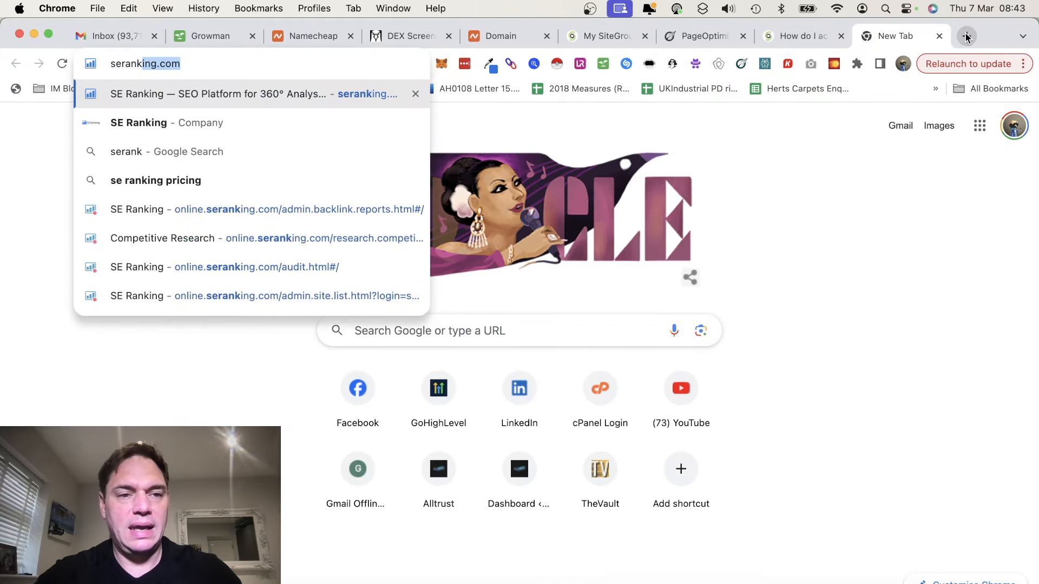
key(Return)
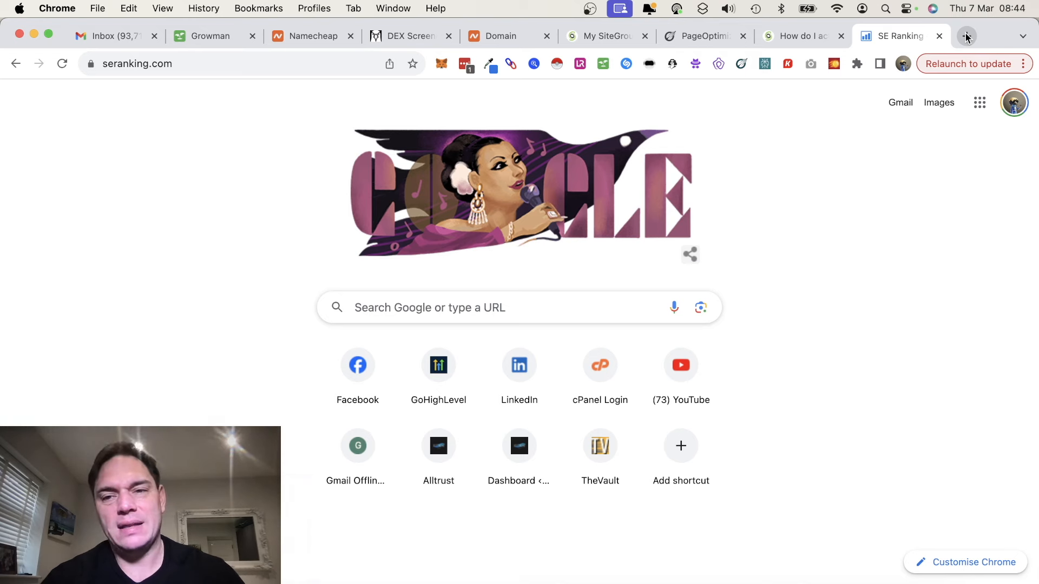
mouse_move(537, 135)
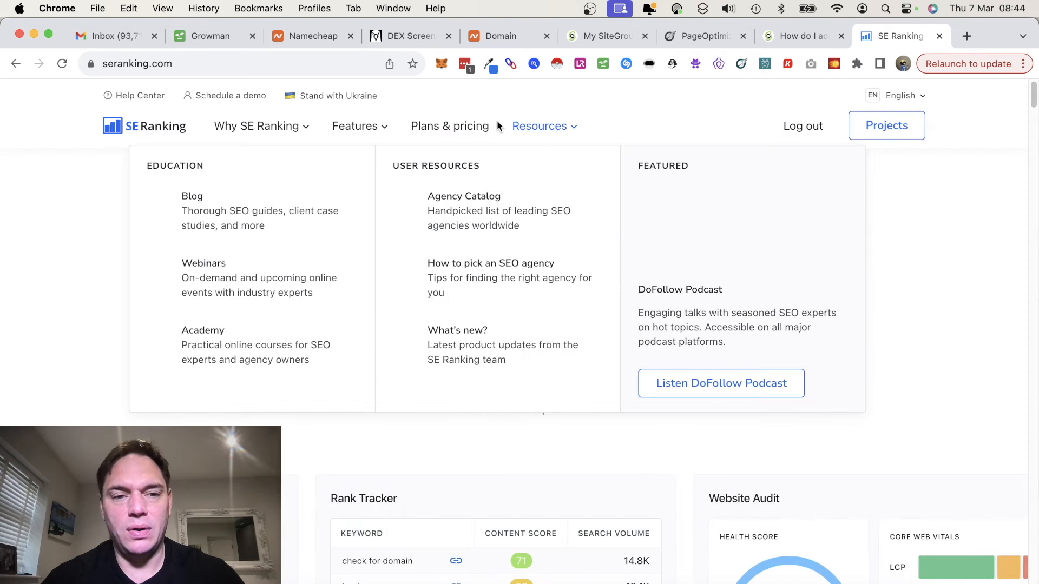
click(870, 131)
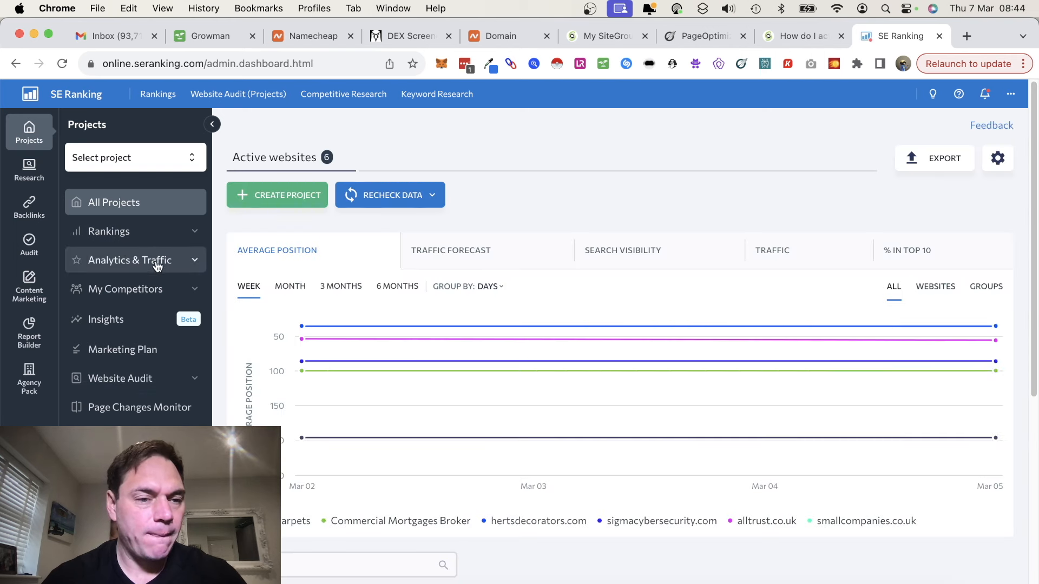
mouse_move(29, 169)
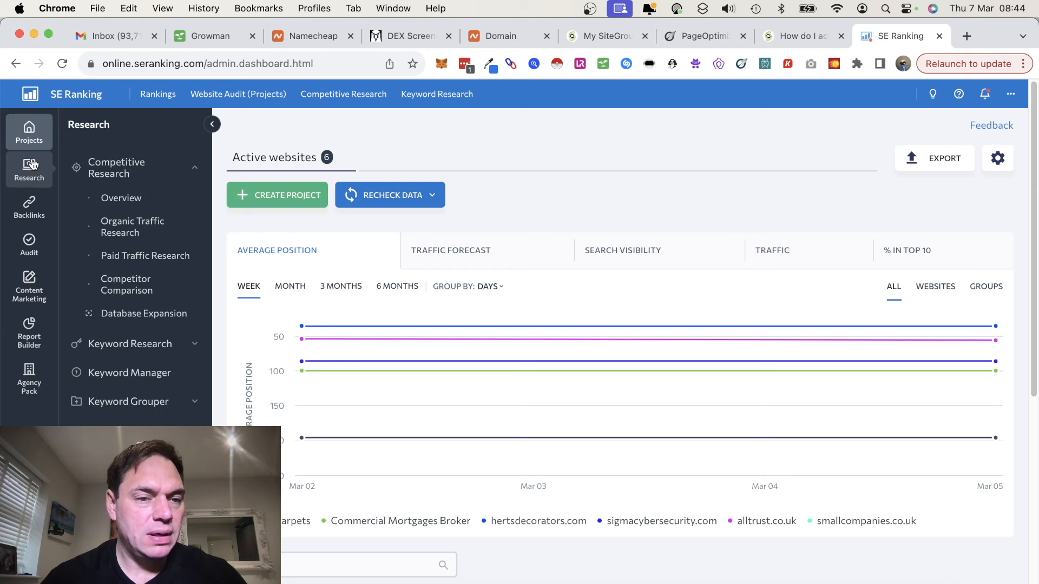
click(133, 345)
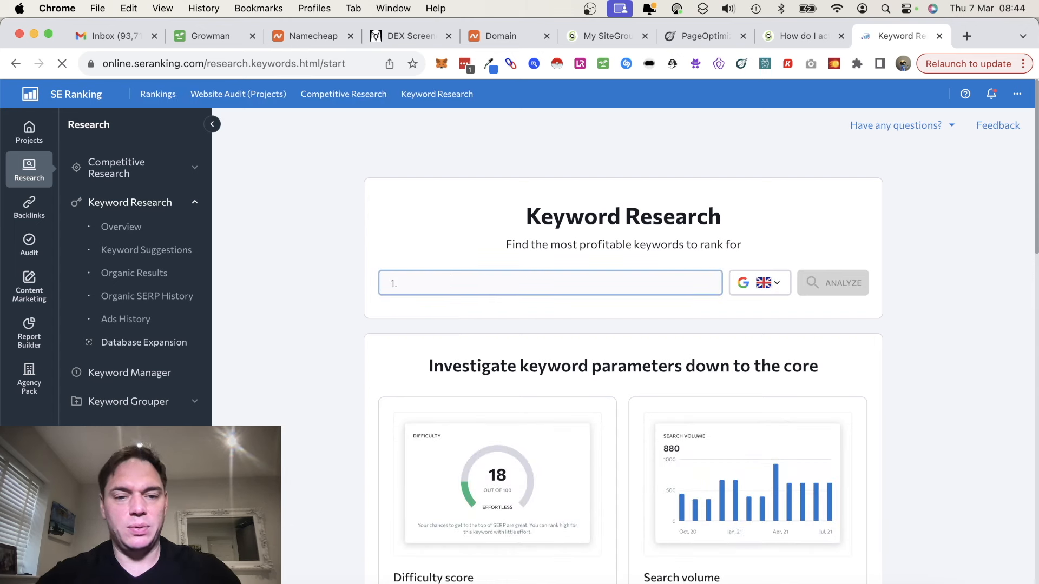
Analyze the keyword "st albans solar" for Google UK and examine its difficulty, search volume and keyword ideas
text(st)
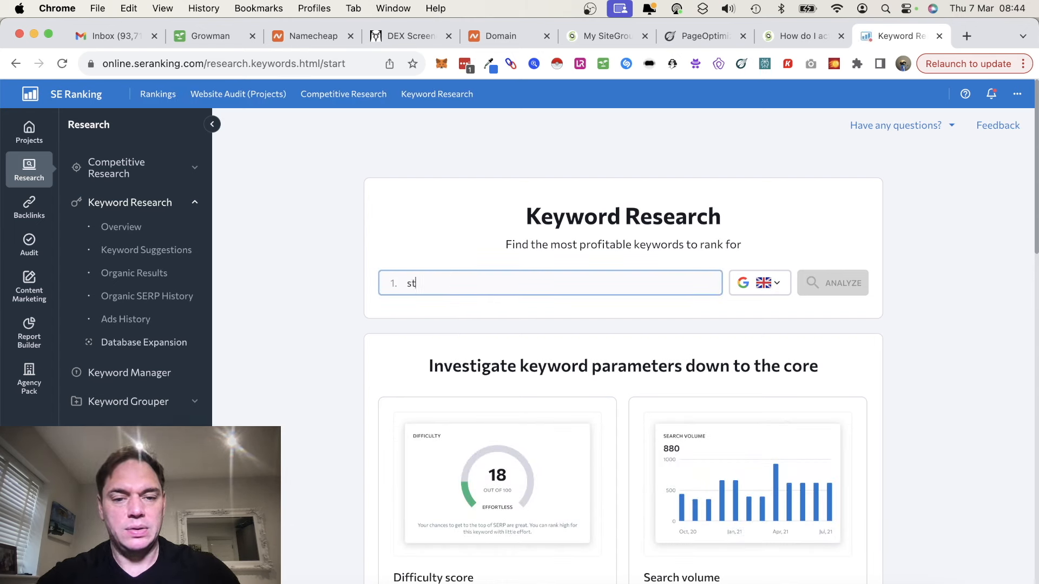
text( albans solar)
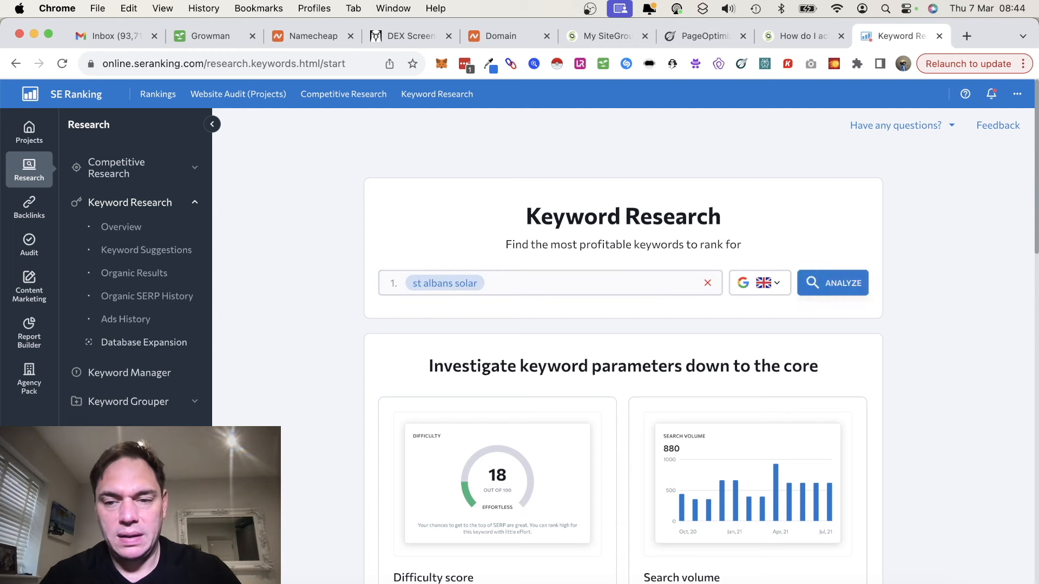
click(832, 292)
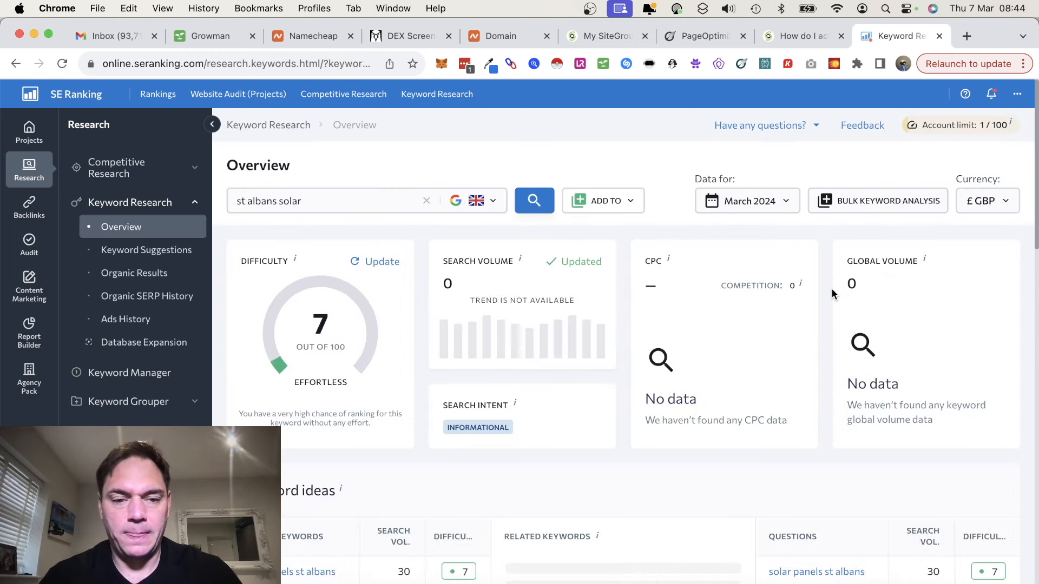
scroll(726, 394, down, 5)
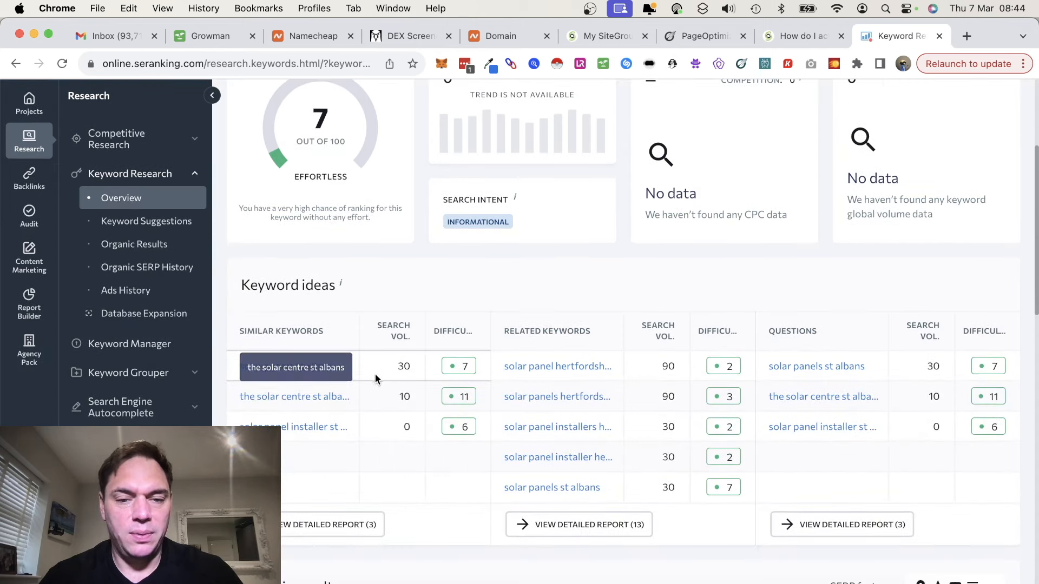
scroll(400, 383, up, 1)
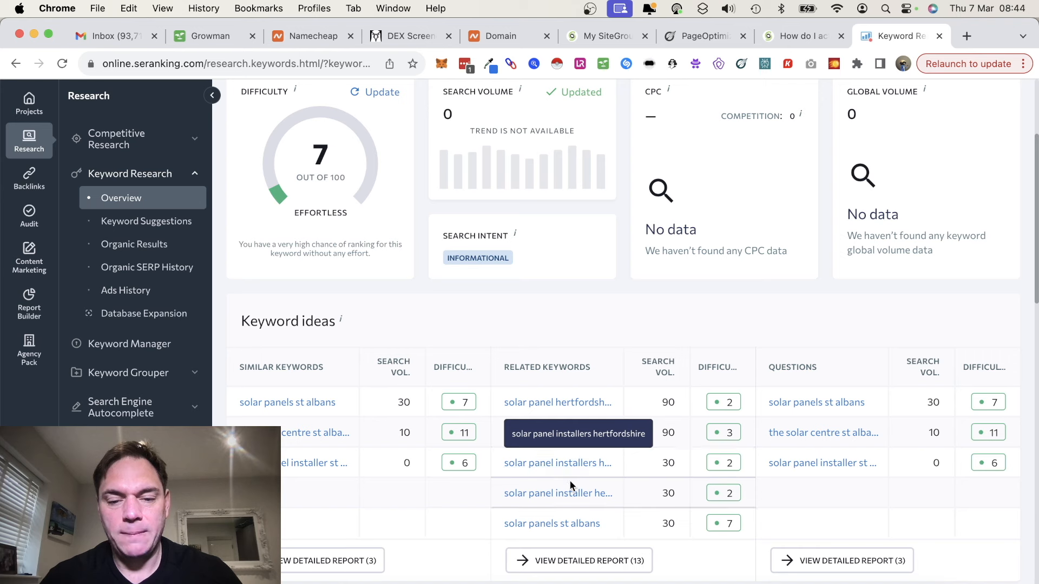
Copy the related keyword "solar panels st albans" and replace the main keyword in the PageOptimizer Pro page setup with it
triple_click(571, 524)
right_click(571, 521)
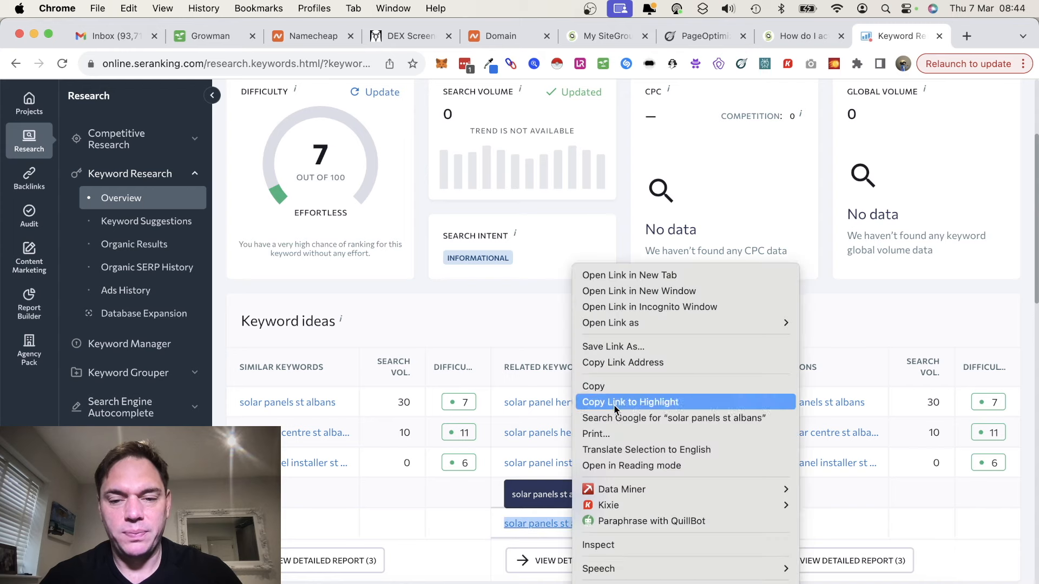
click(616, 385)
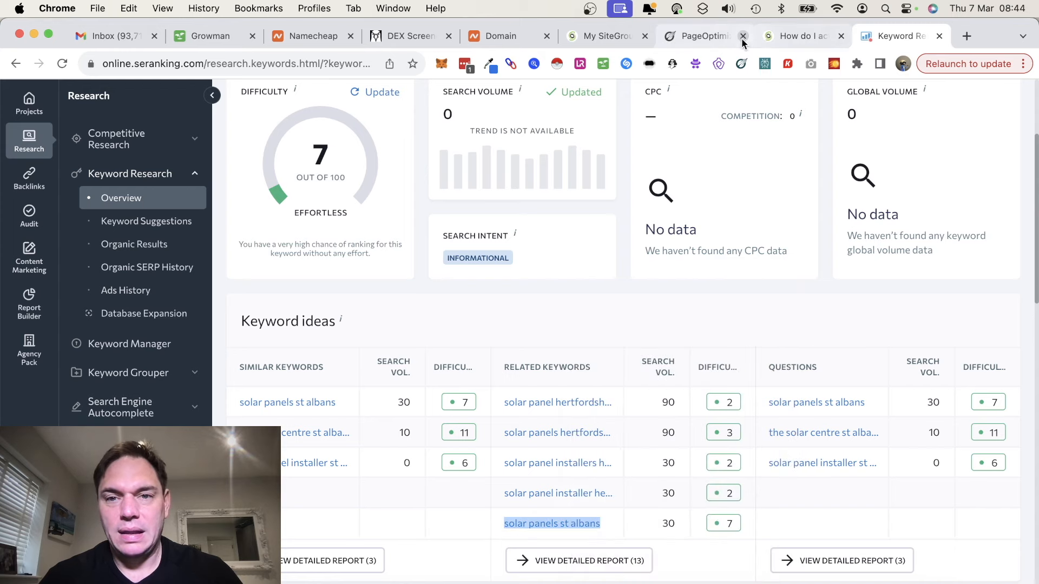
click(707, 35)
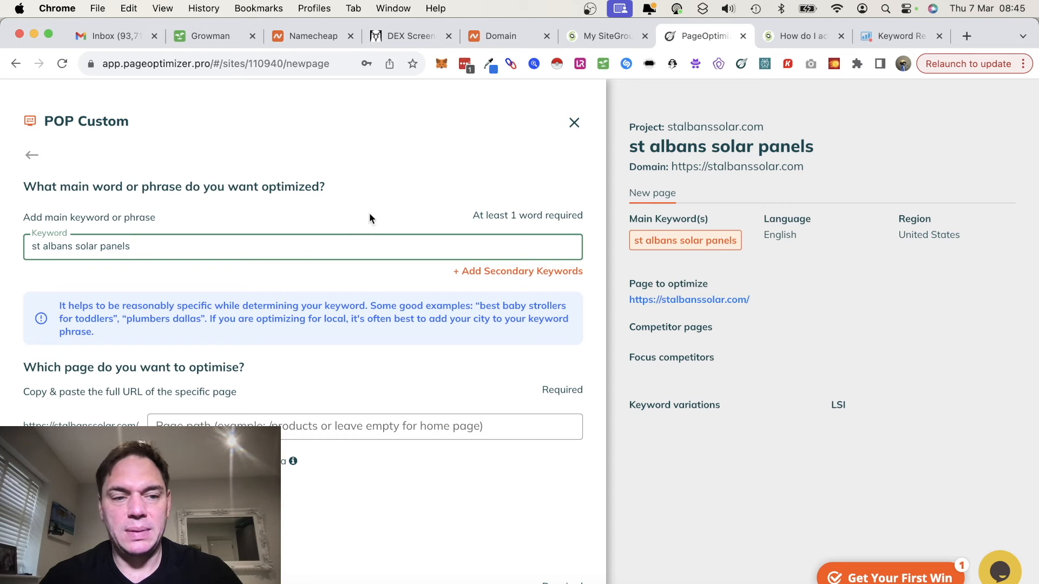
drag(136, 246, 4, 249)
key(super+v)
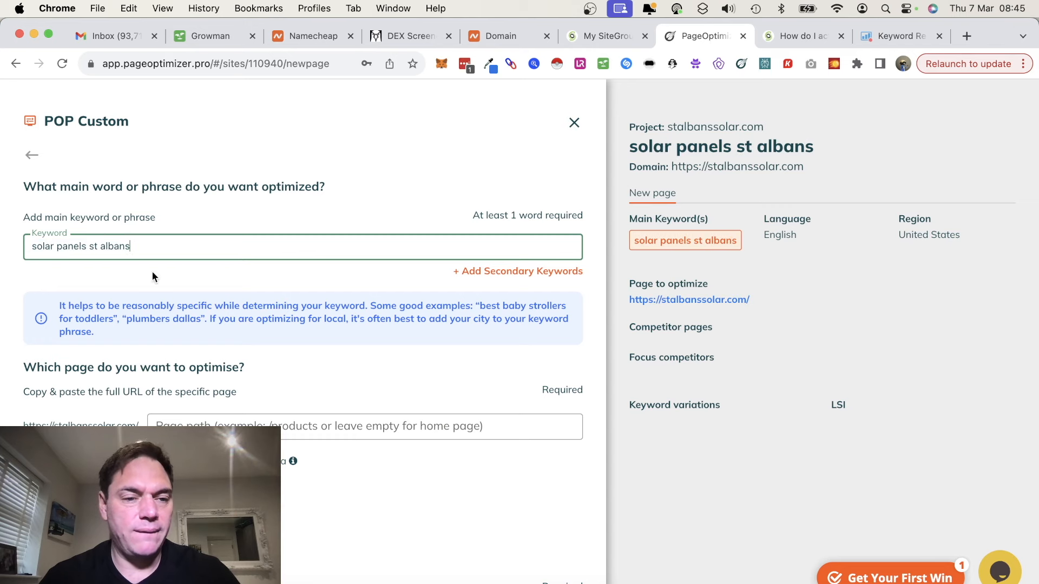
scroll(213, 357, down, 3)
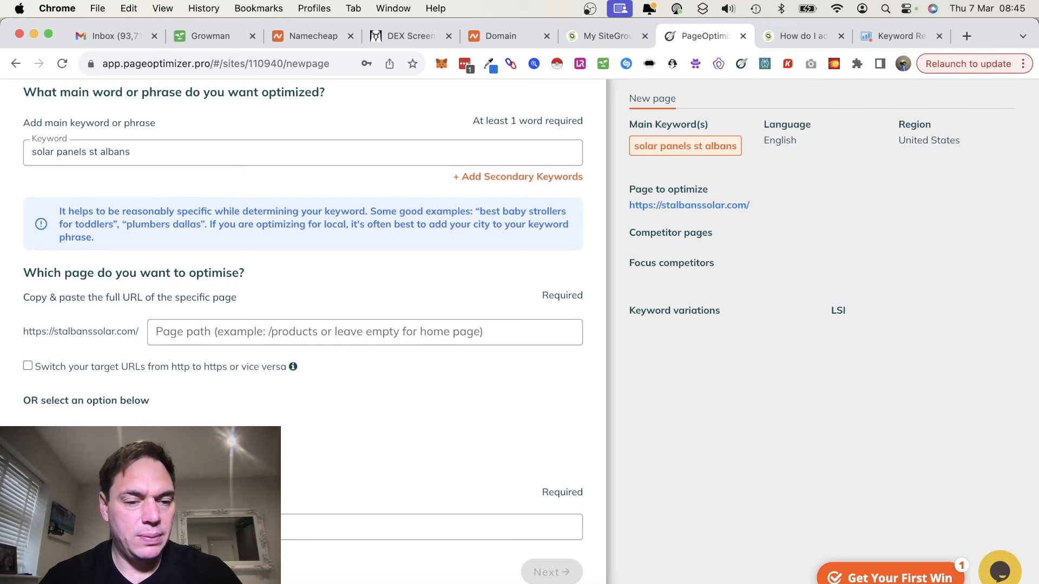
scroll(303, 244, up, 1)
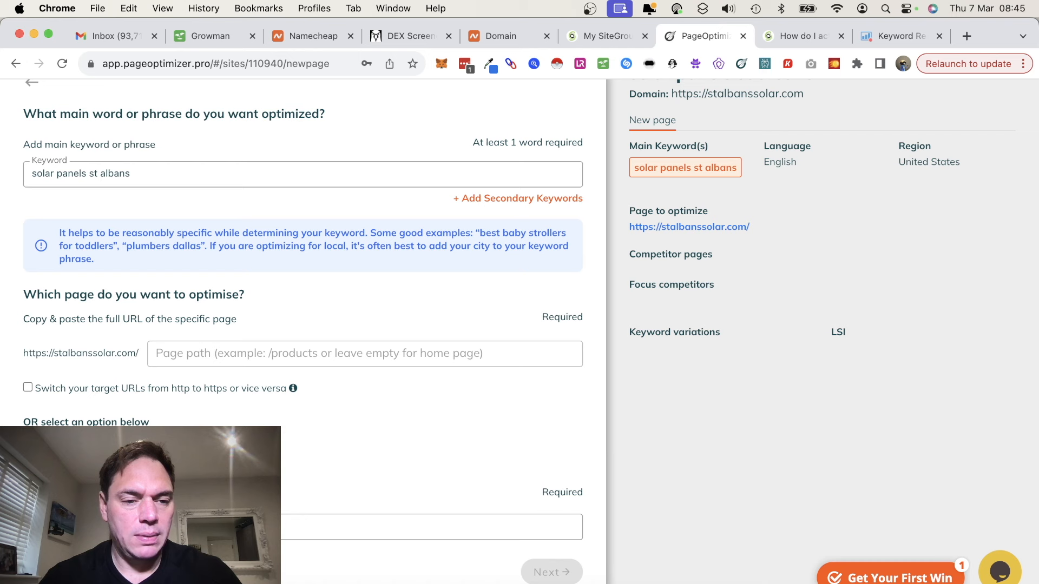
click(27, 388)
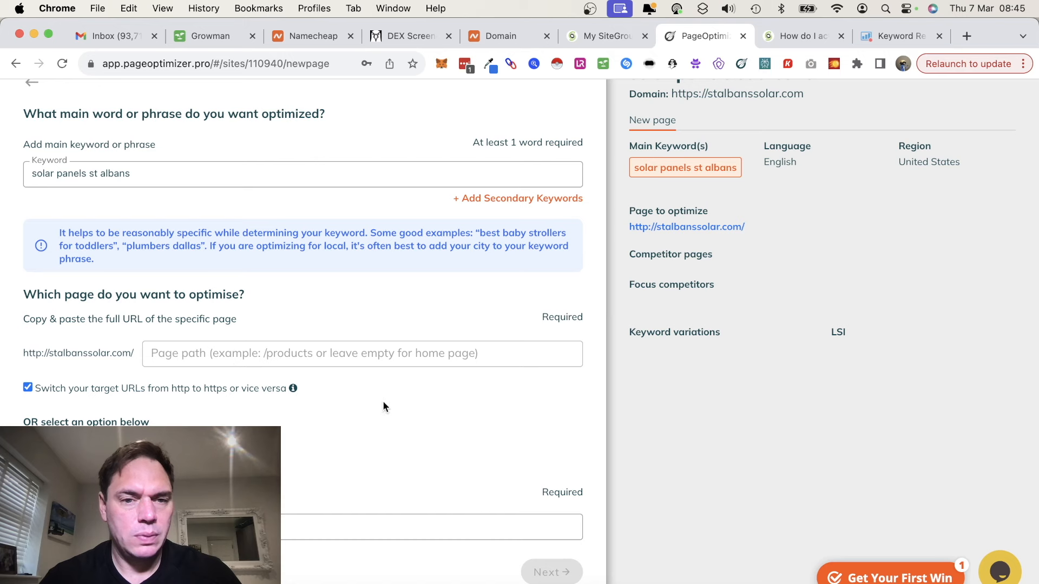
scroll(385, 405, up, 2)
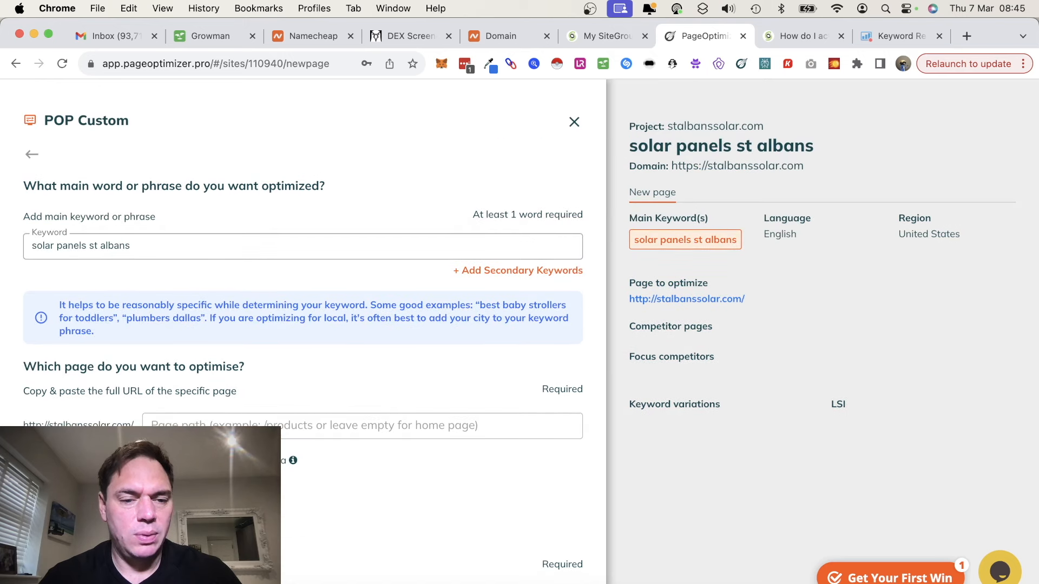
click(28, 461)
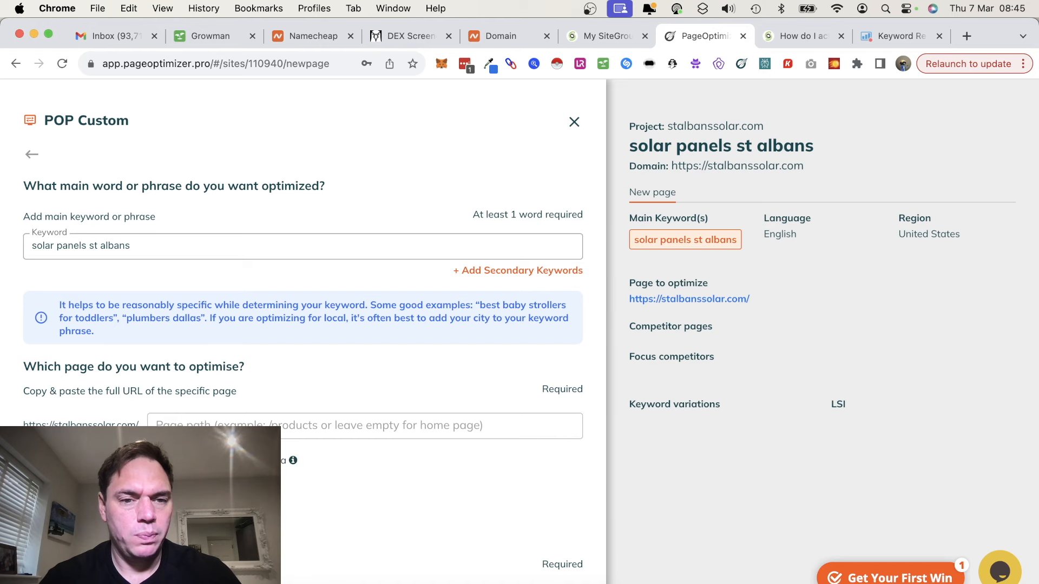
scroll(317, 349, up, 1)
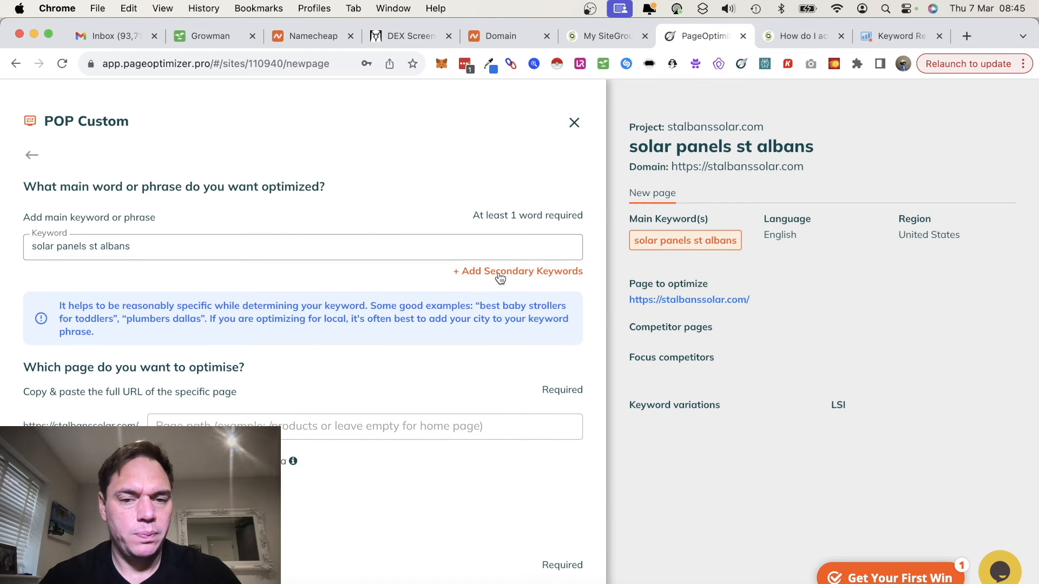
Add "solar panels" and "renewable energy" as the page's first two secondary keywords, leaving the third one empty
click(500, 273)
click(128, 310)
text(solar panels)
key(Tab)
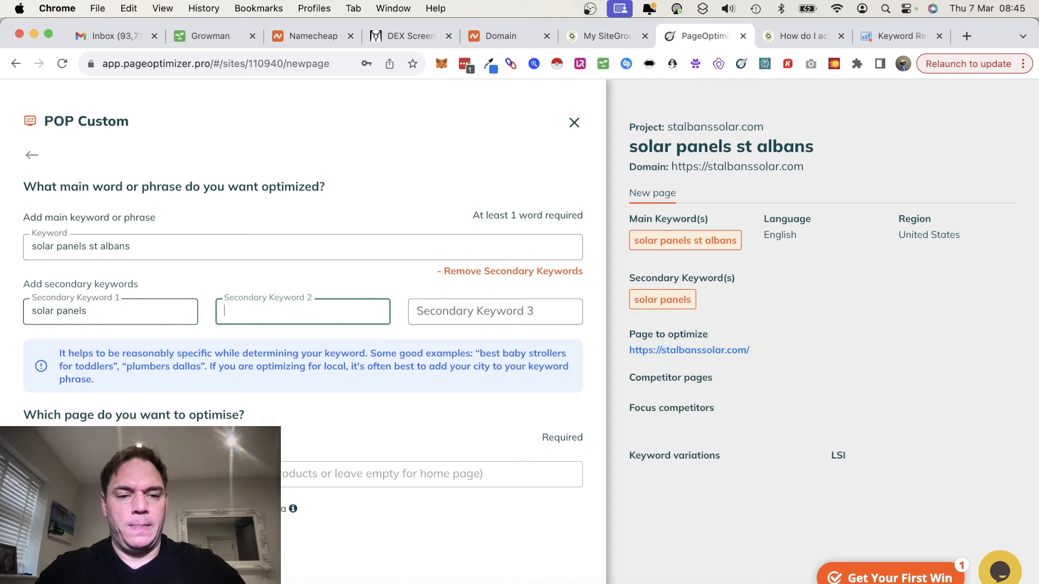
text(renewable energy)
key(Tab)
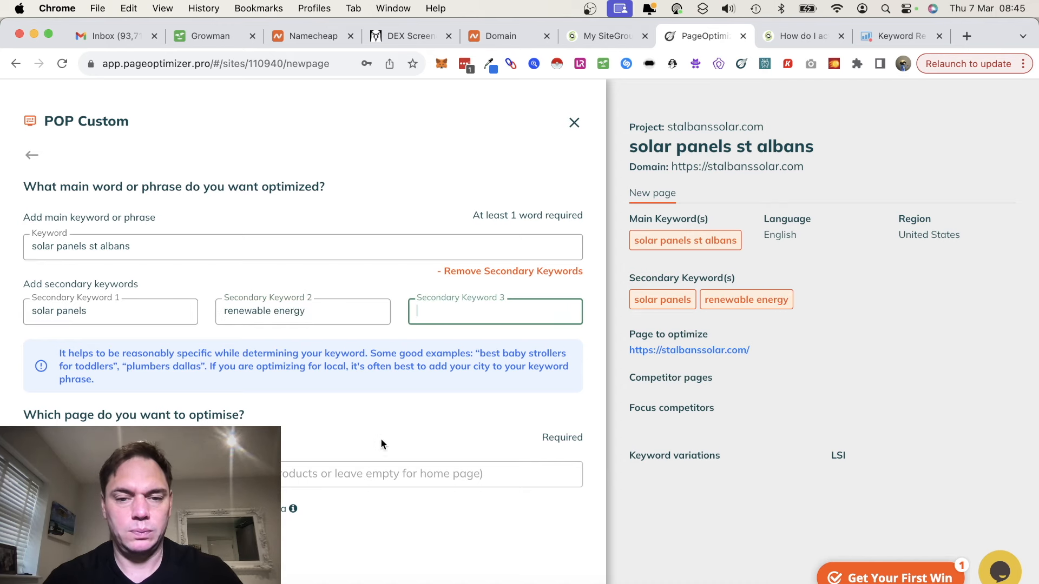
click(381, 439)
Leave the page path empty to target the home page, fill in the remaining required field and continue to the language and region settings
scroll(347, 439, down, 3)
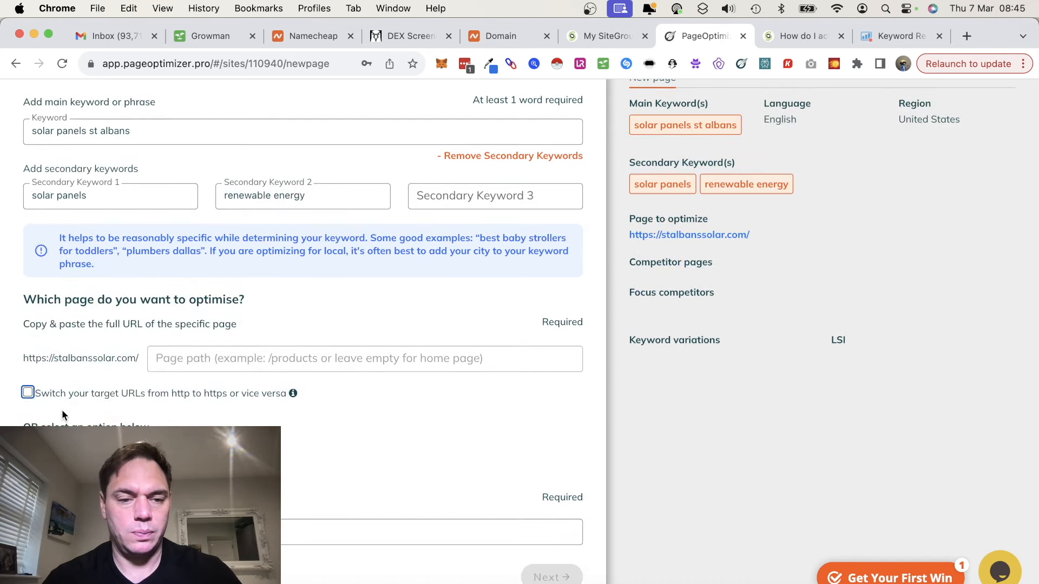
scroll(529, 551, down, 1)
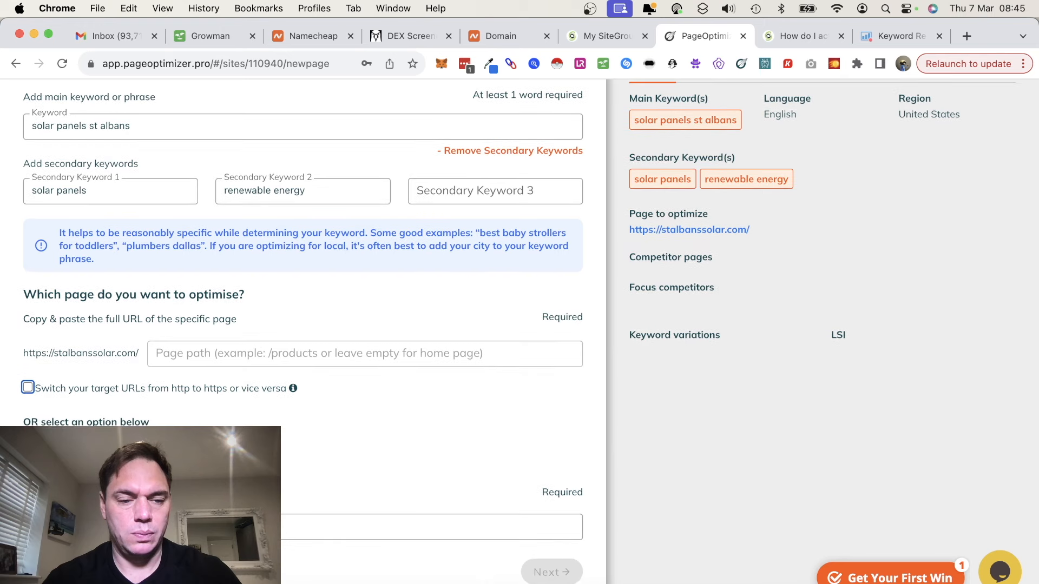
key(Tab)
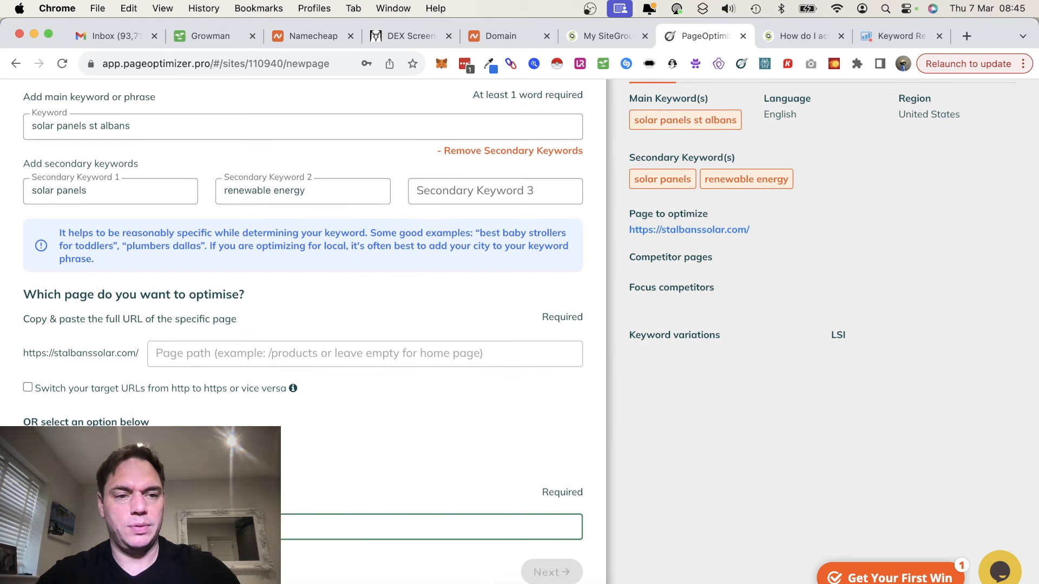
text(h)
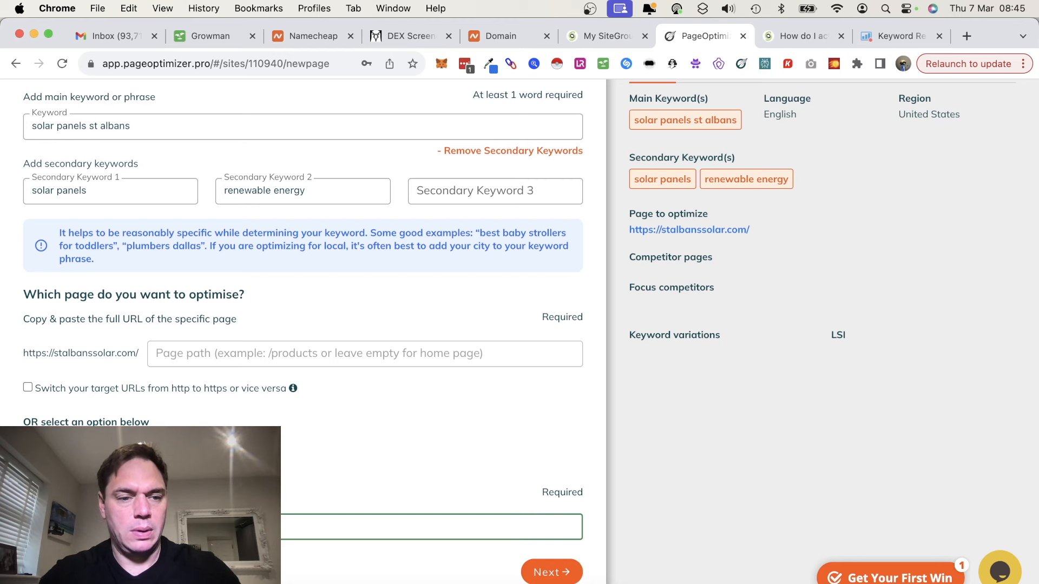
click(550, 579)
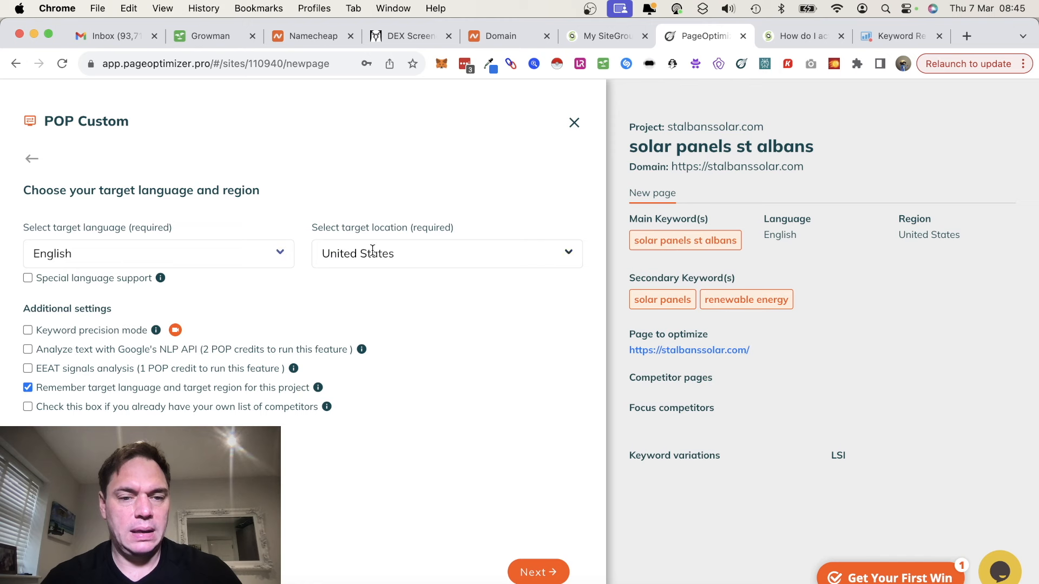
Set the target location to United Kingdom and enable keyword precision mode, Google NLP text analysis and EEAT signals analysis
click(378, 255)
click(382, 315)
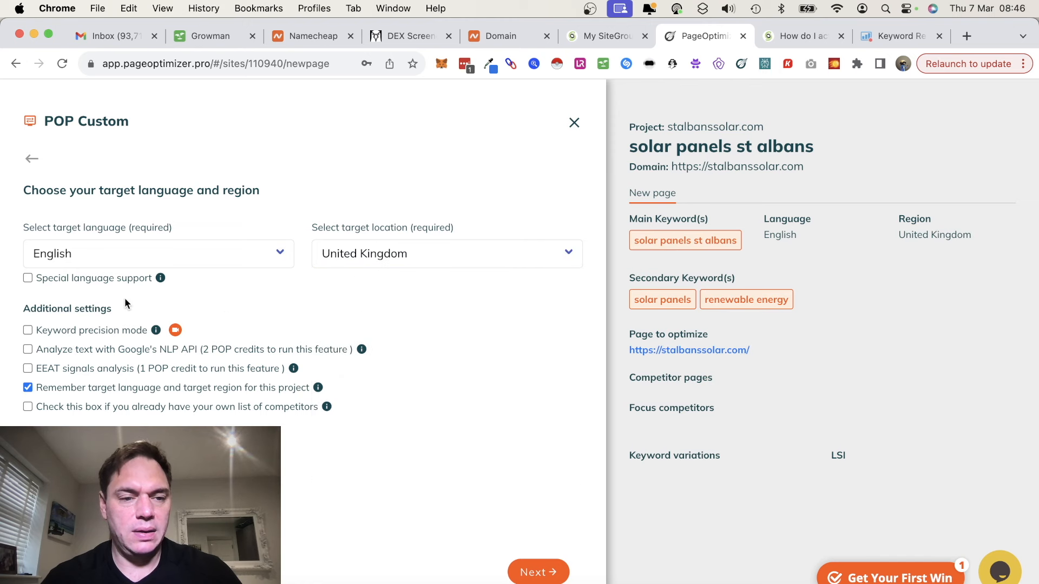
mouse_move(157, 330)
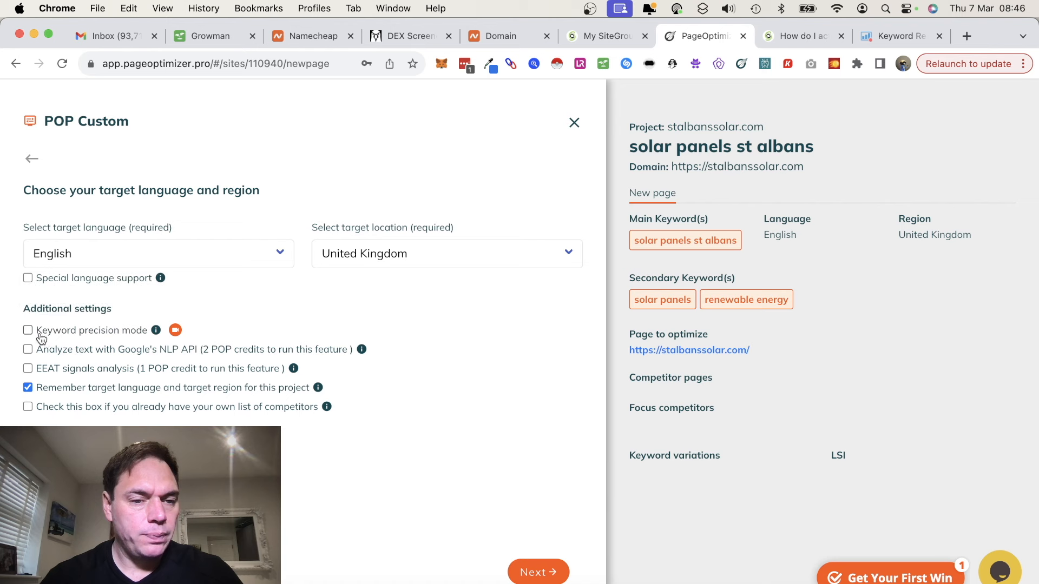
click(27, 330)
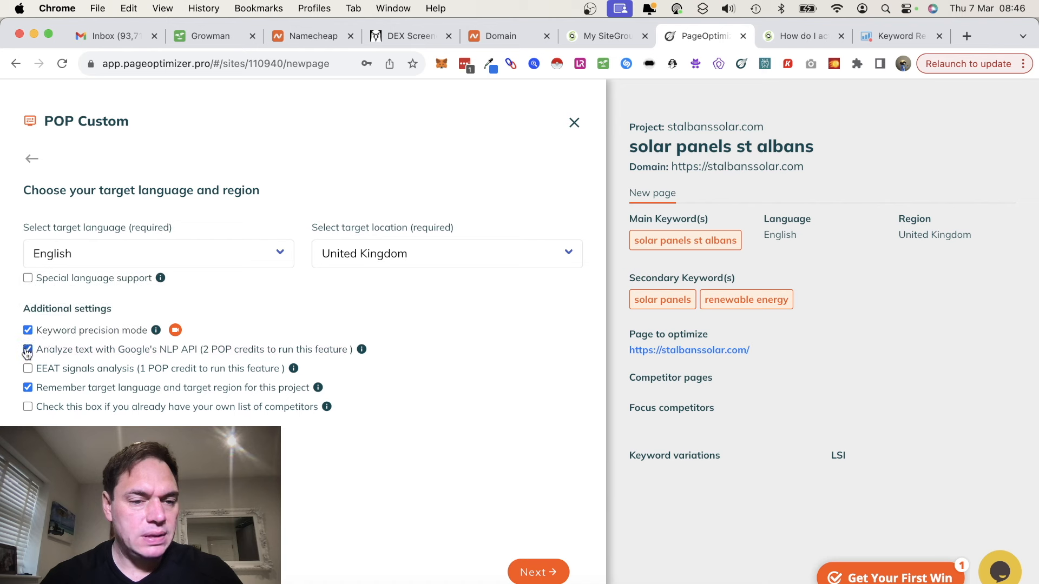
click(28, 370)
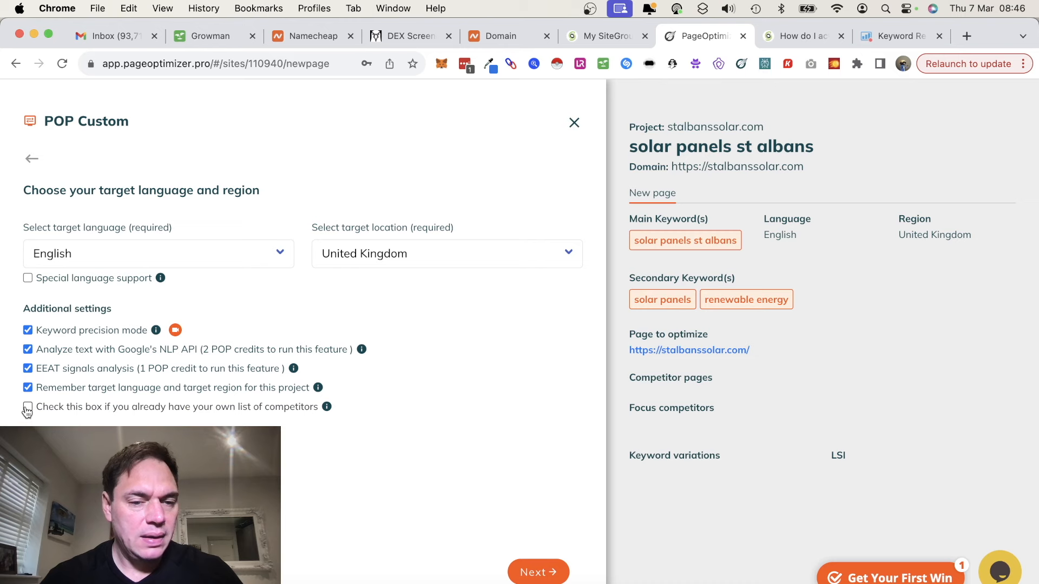
Continue to the competitor selection, have POP choose the competitors and start the competition check
click(540, 574)
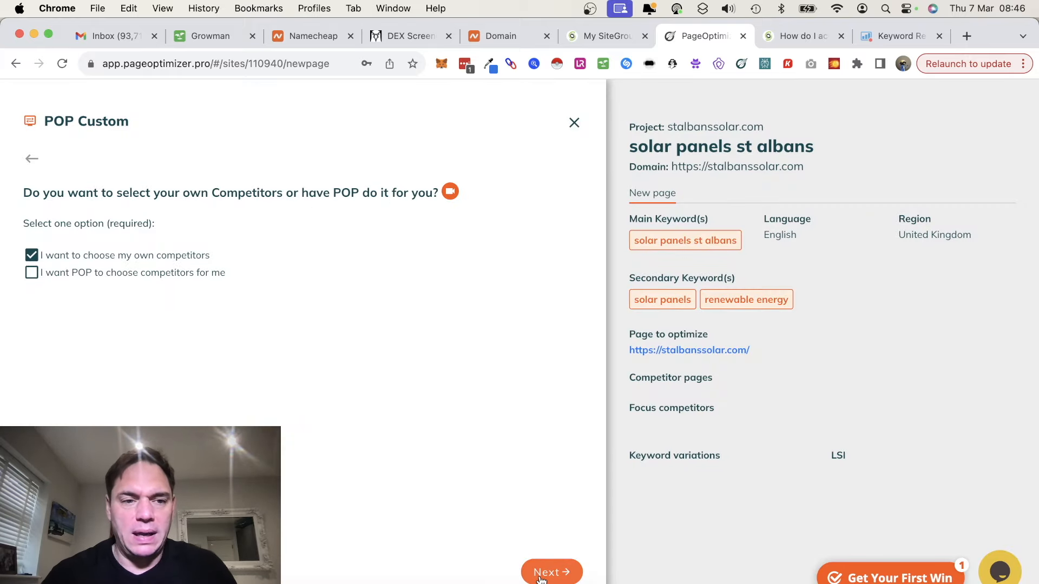
click(30, 275)
click(539, 569)
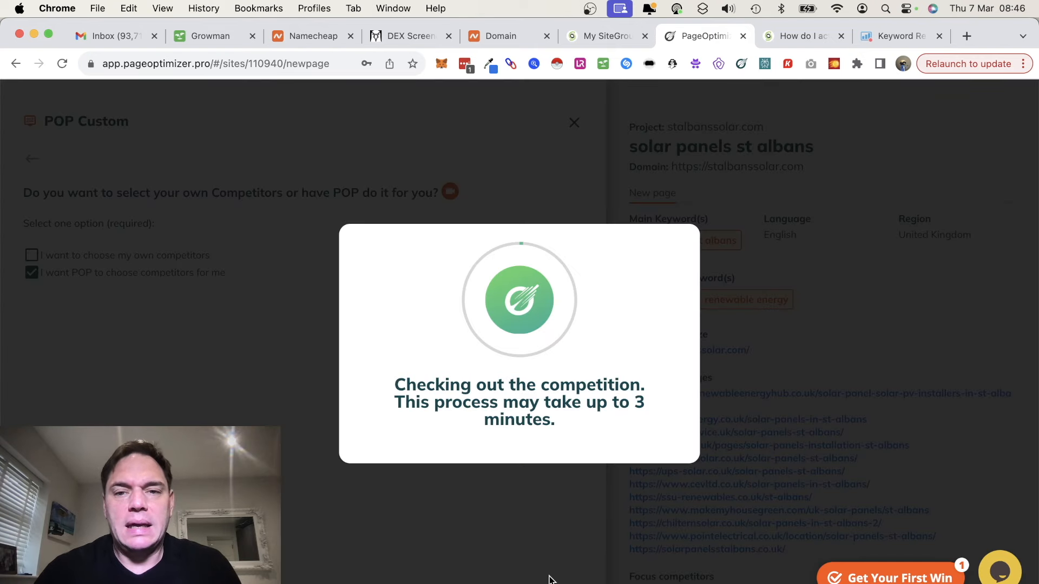
Return to SiteGround's setup completion page, open Site Tools for stalbanssolar.com and dismiss the Siri notification
click(600, 36)
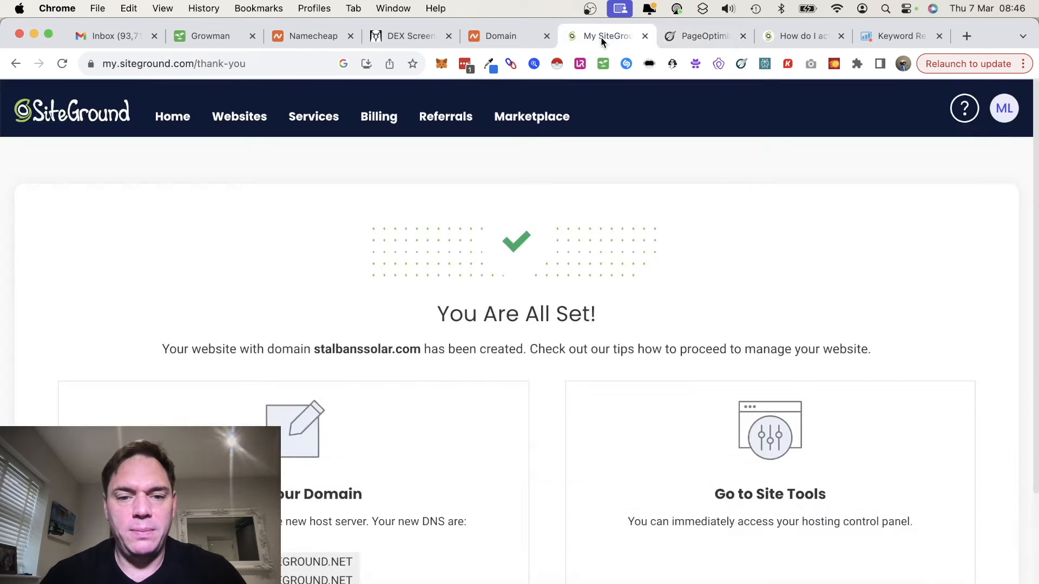
scroll(656, 357, down, 3)
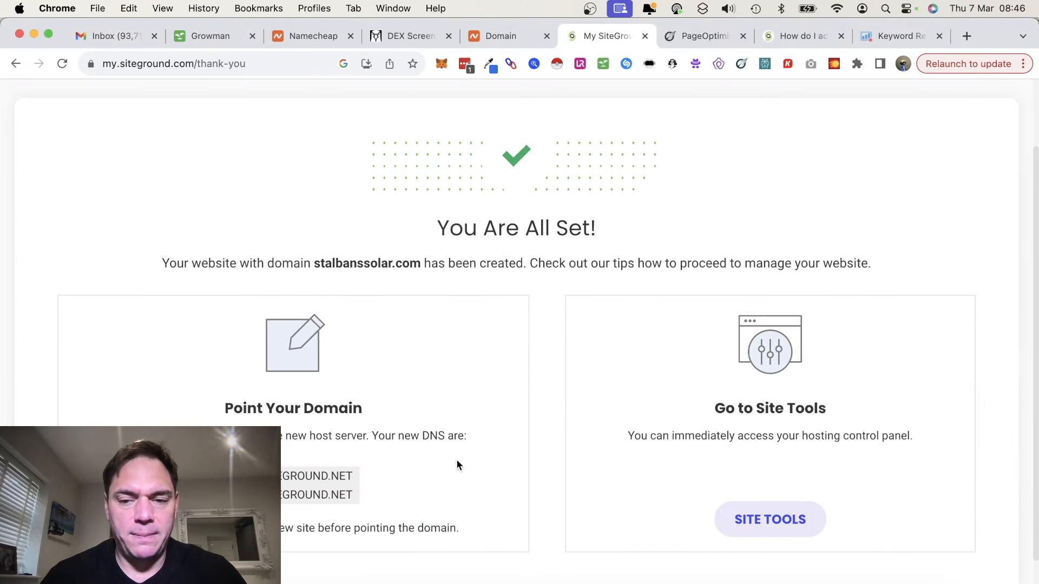
scroll(626, 486, down, 2)
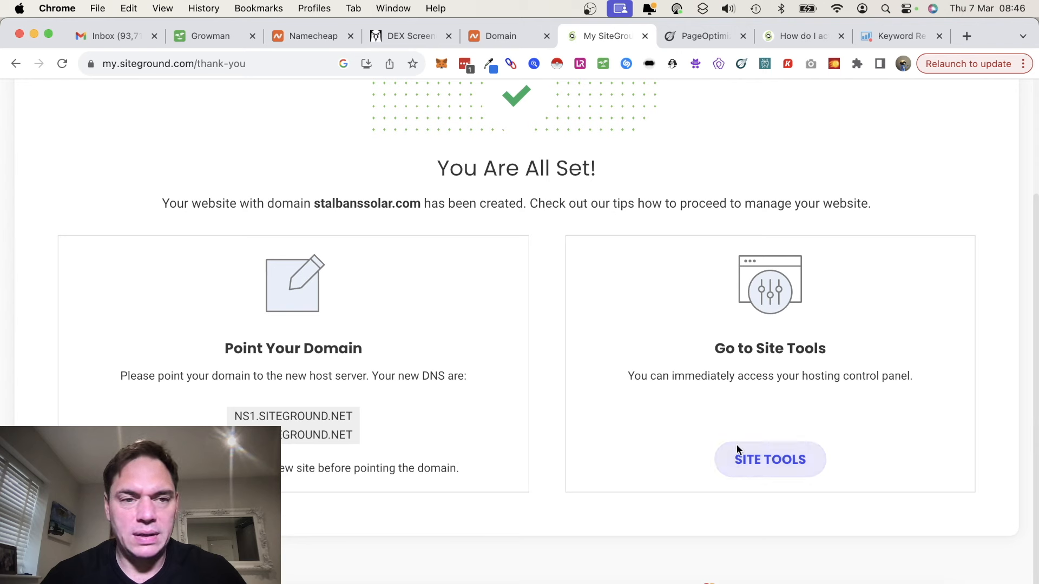
click(778, 466)
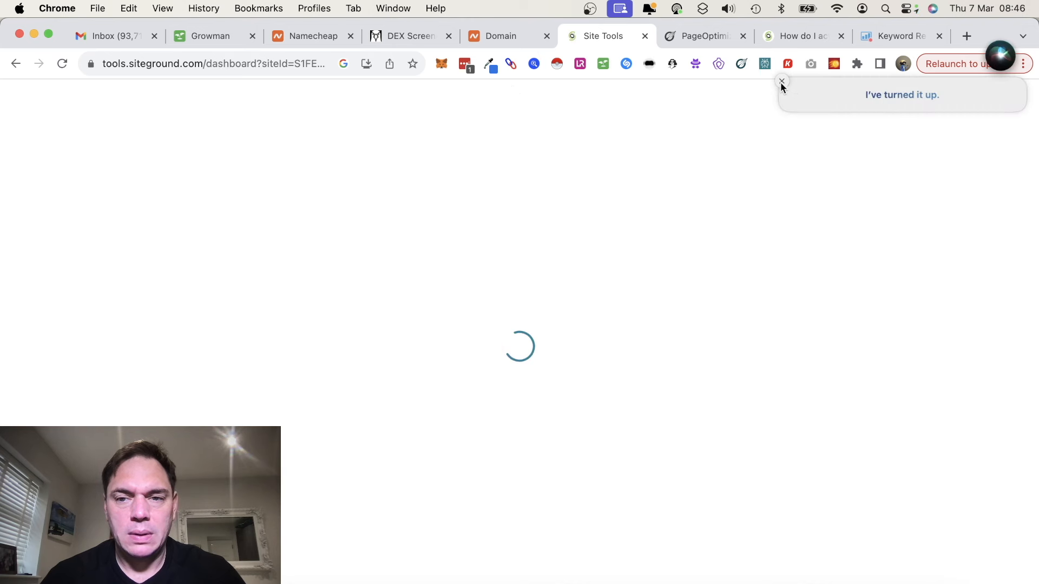
click(781, 81)
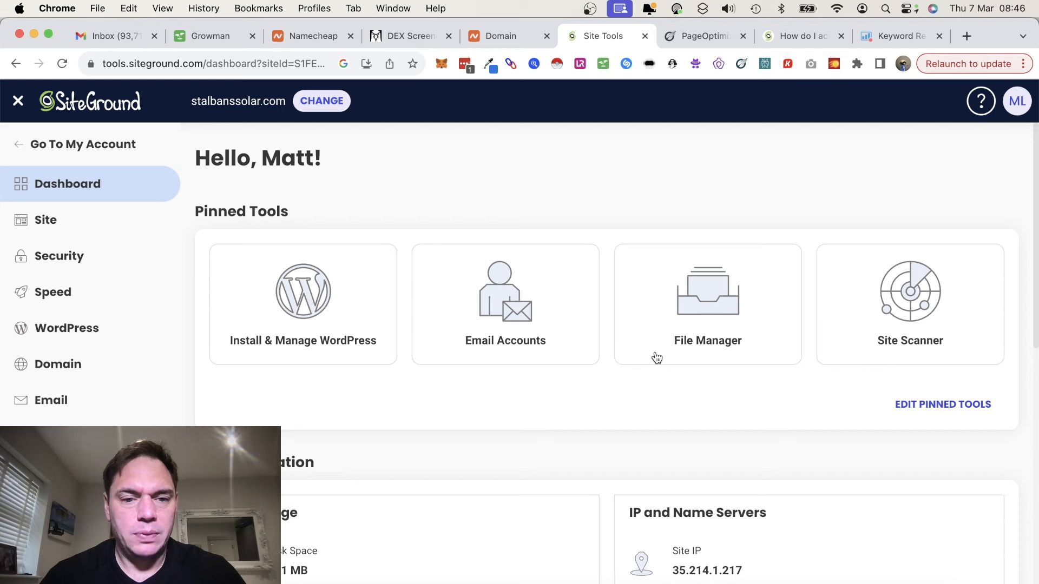
Look over the Site Tools dashboard, copy the domain stalbanssolar.com and load it in a new browser tab
scroll(656, 357, down, 2)
scroll(655, 354, down, 3)
scroll(655, 355, up, 5)
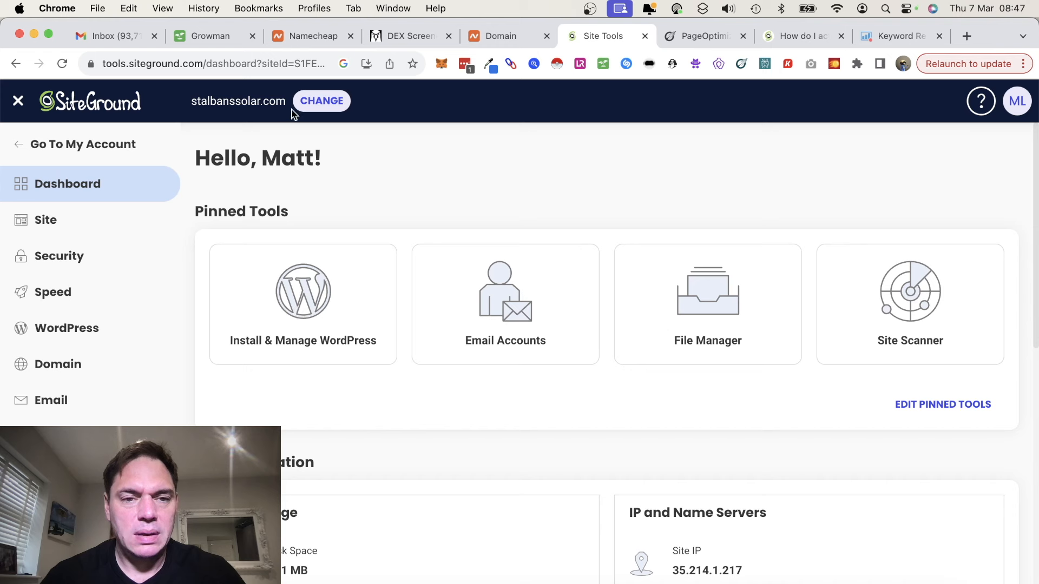
drag(192, 101, 283, 105)
key(super+c)
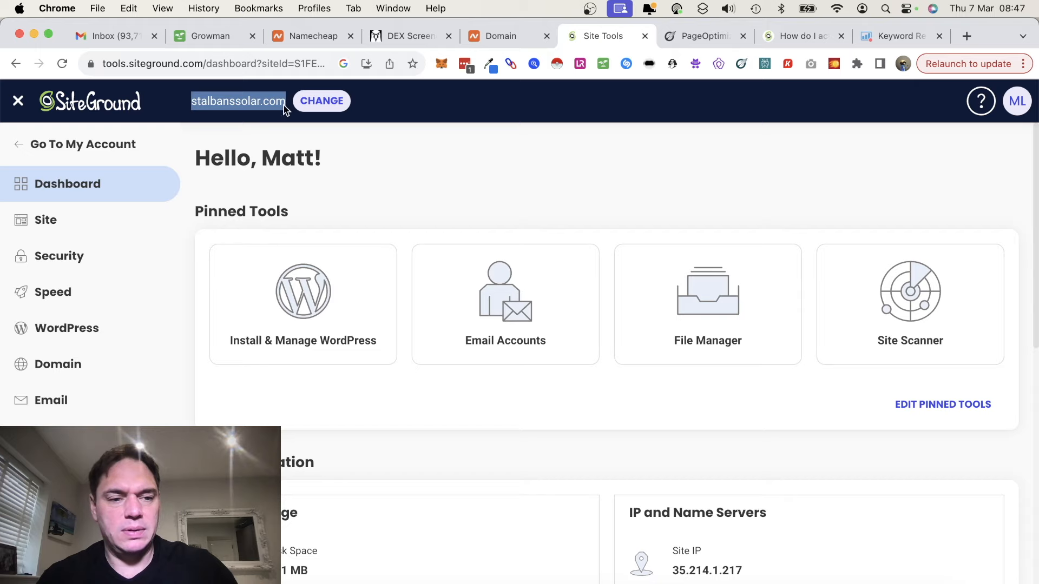
key(super+t)
key(super+v)
key(Return)
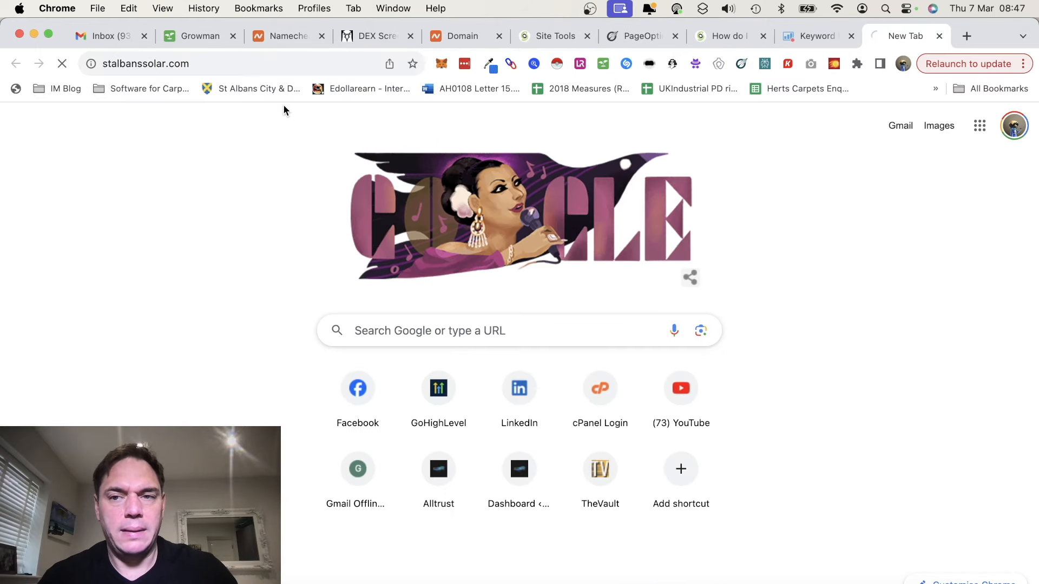
Load stalbanssolar.com again from its address to check whether the site responds
click(298, 65)
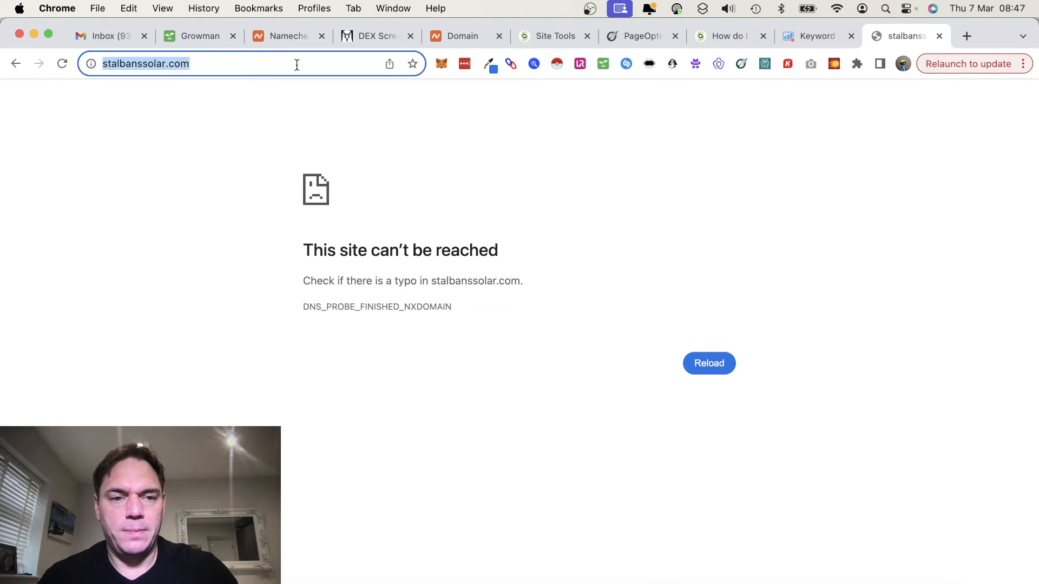
click(297, 65)
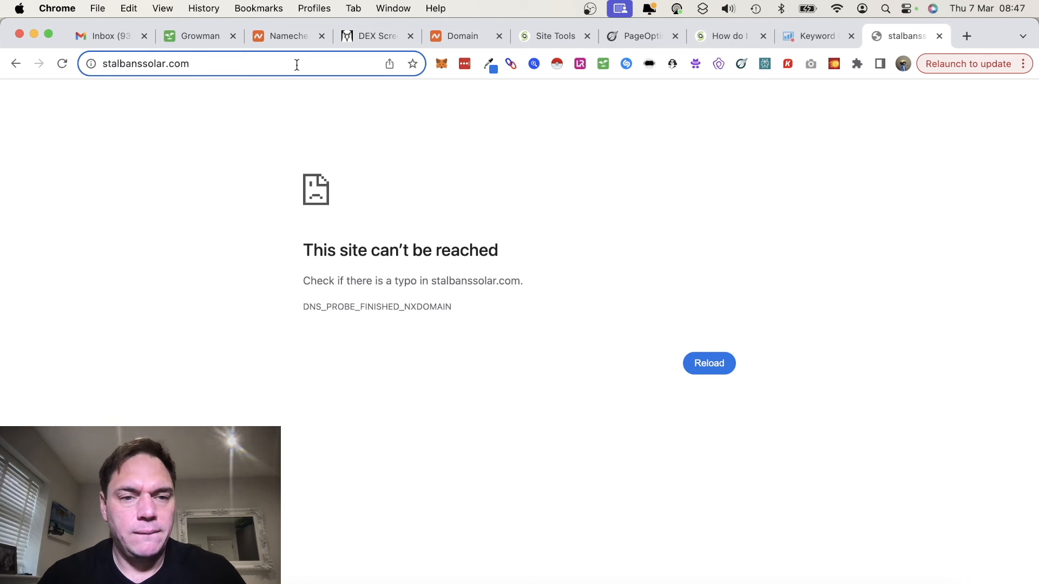
key(Return)
click(297, 65)
click(296, 64)
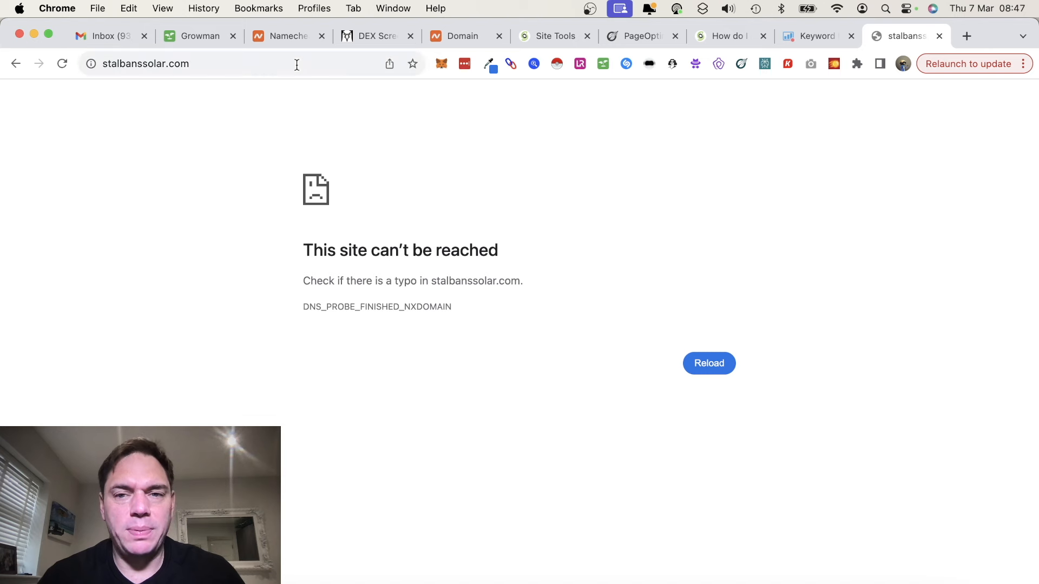
Reload the Namecheap details page for stalbanssolar.com and check its custom DNS nameservers
click(447, 37)
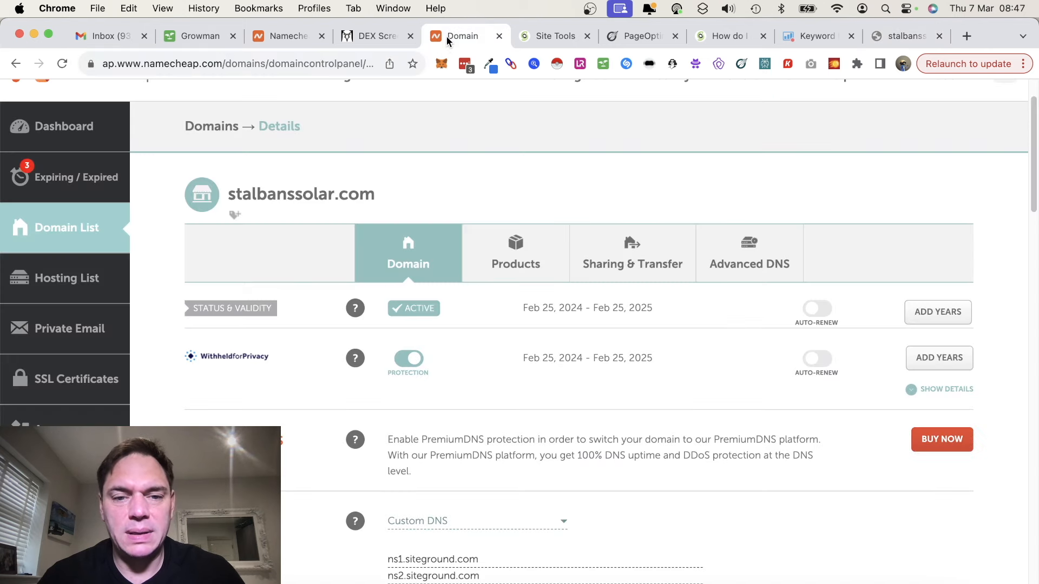
click(300, 65)
key(Return)
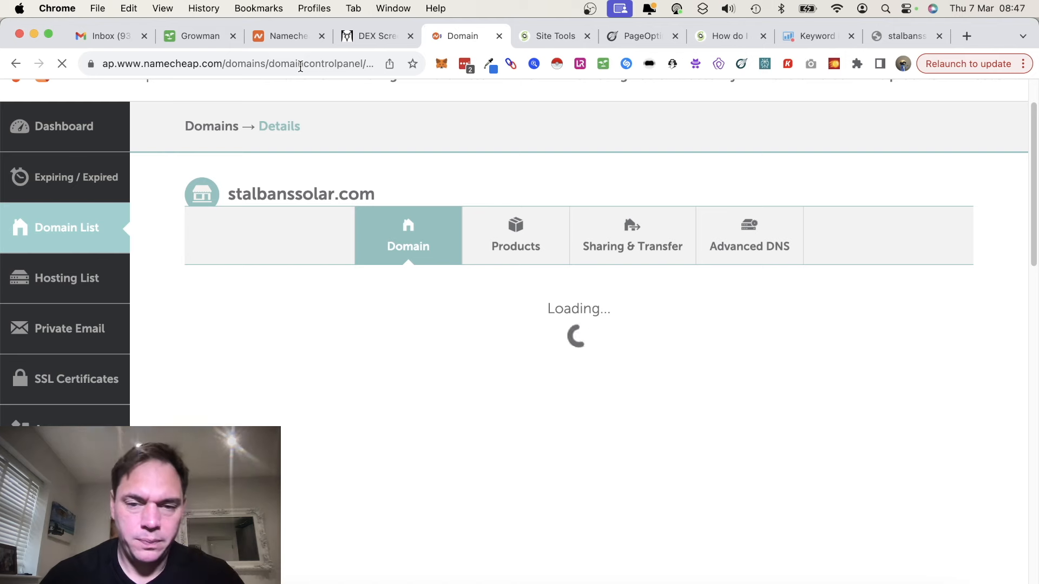
scroll(686, 391, down, 3)
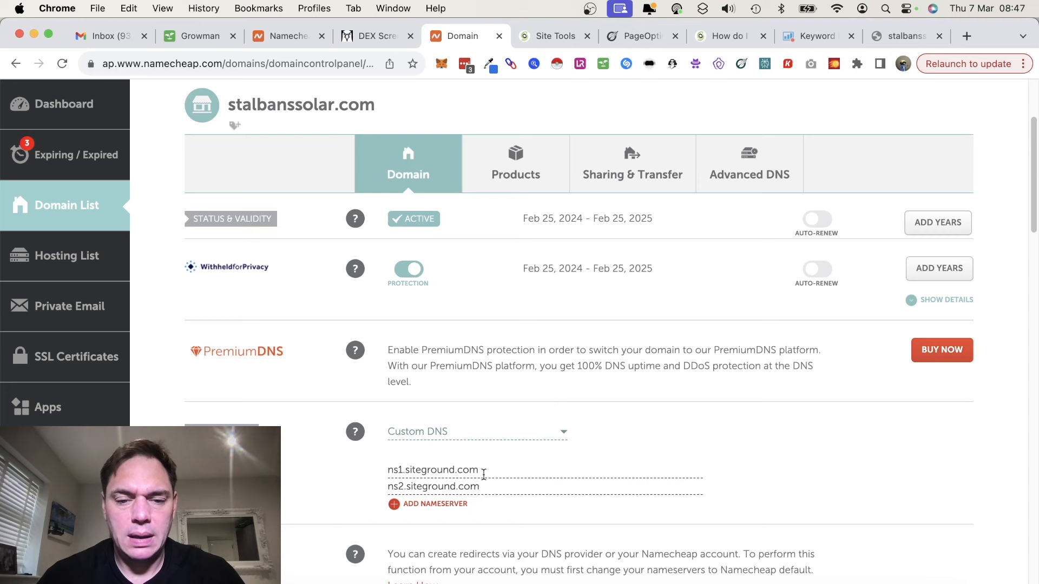
Return to SiteGround Site Tools and look through the Site section for nameserver information
click(549, 38)
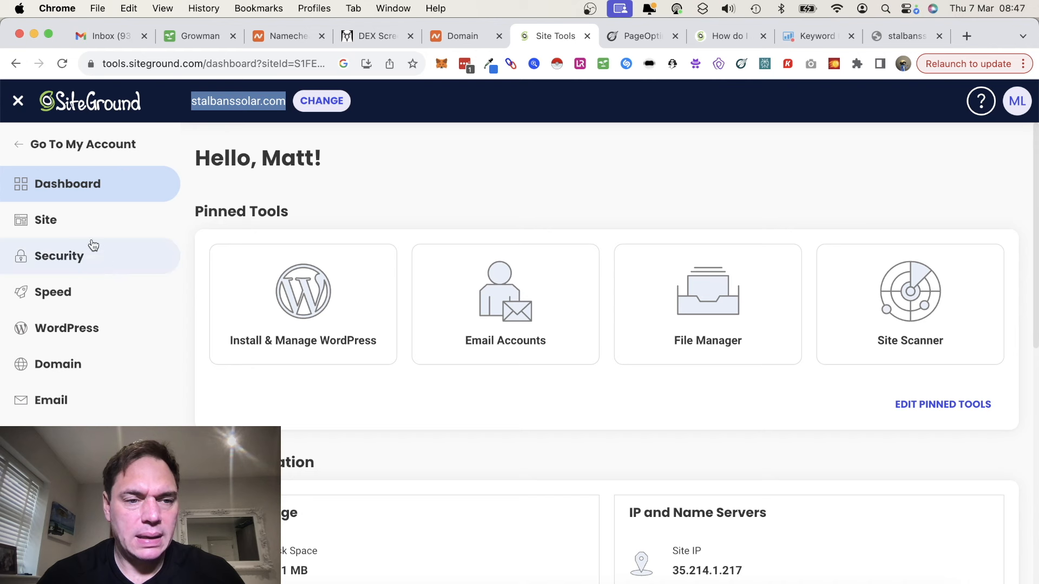
click(89, 223)
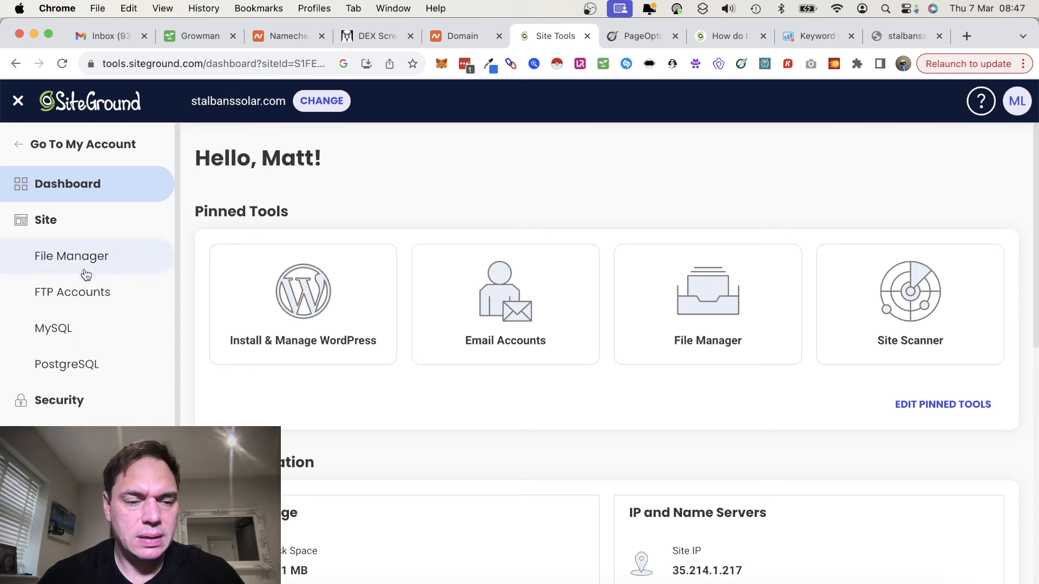
scroll(90, 332, down, 3)
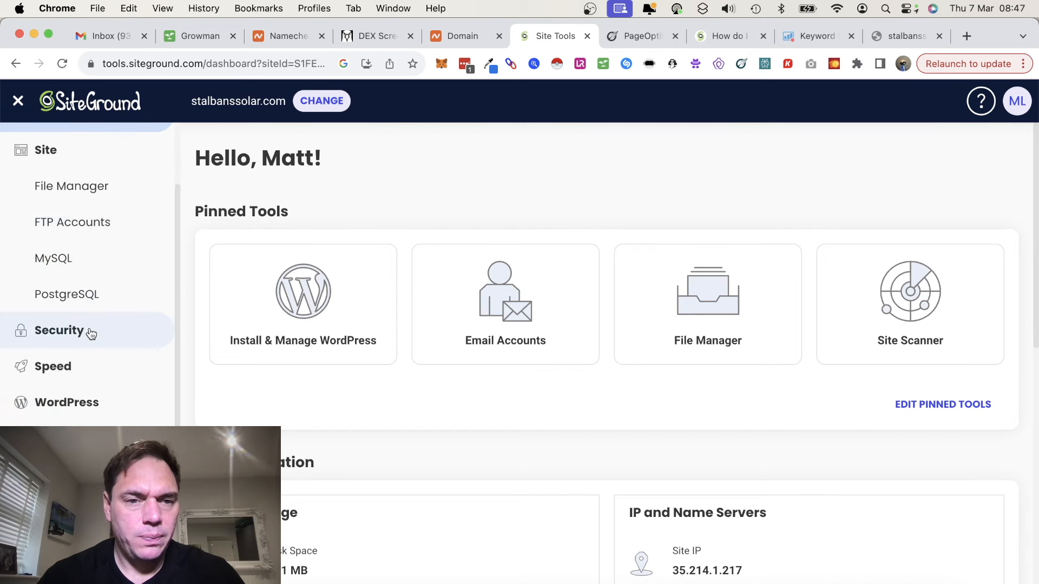
Search Google in a new tab for "siteground default nameservers"
click(967, 37)
text(siteground name se)
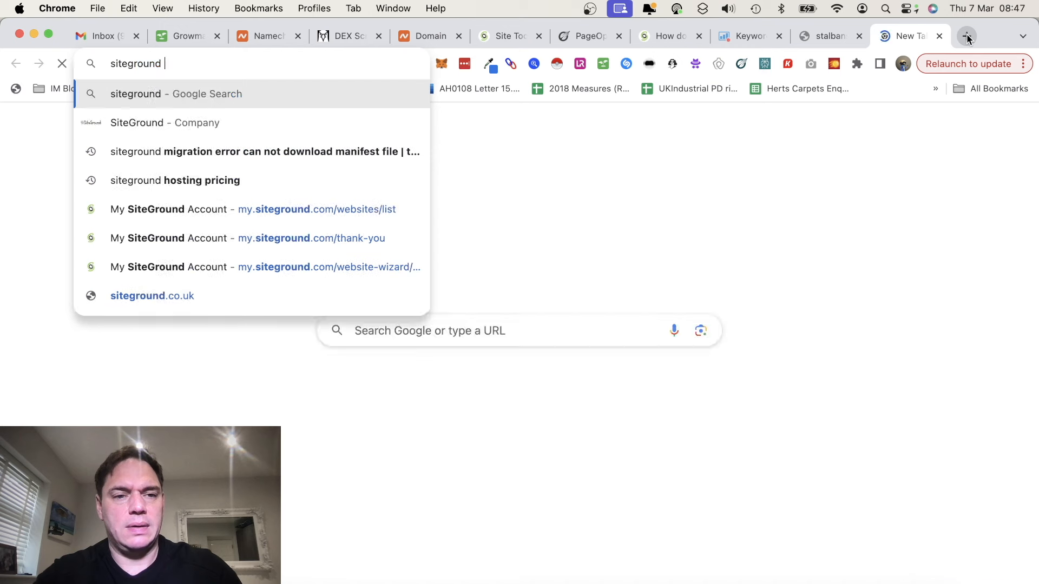
key(BackSpace)
key(BackSpace)
key(BackSpace)
text(servers)
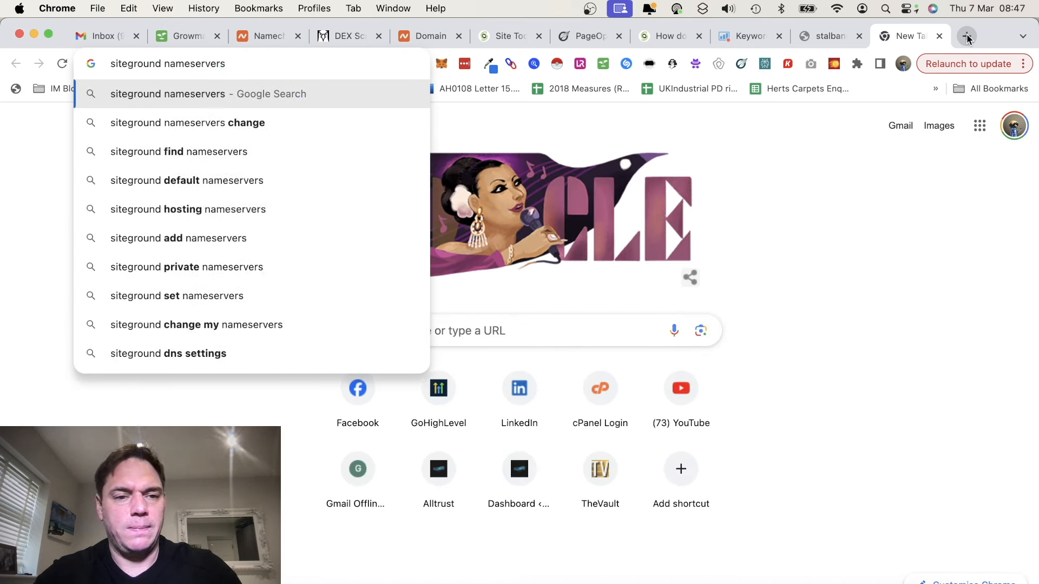
click(209, 181)
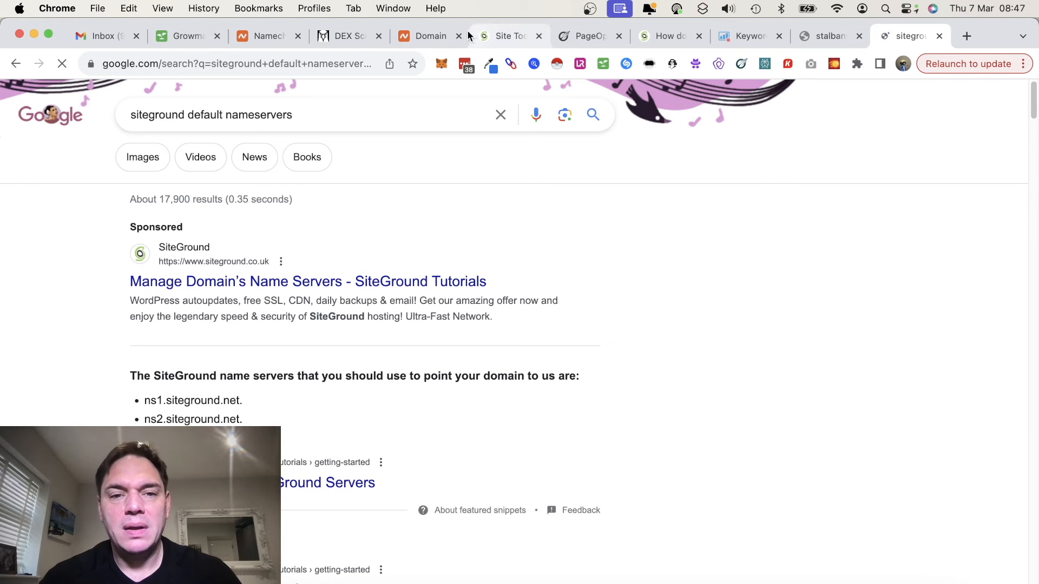
Change the Namecheap custom DNS nameservers of stalbanssolar.com to ns1.siteground.net and ns2.siteground.net, and save them
click(432, 37)
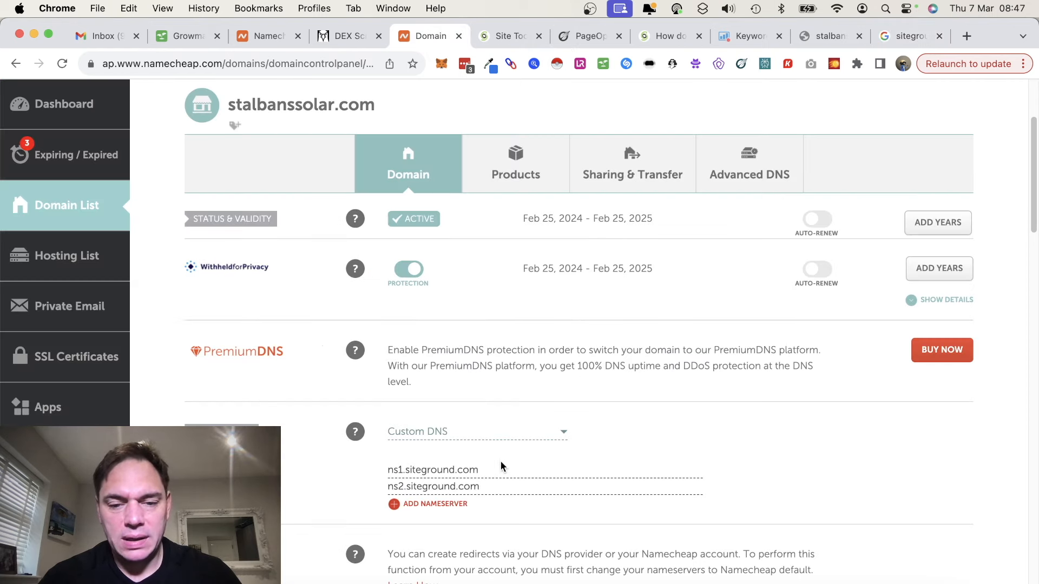
key(BackSpace)
key(BackSpace)
text(net)
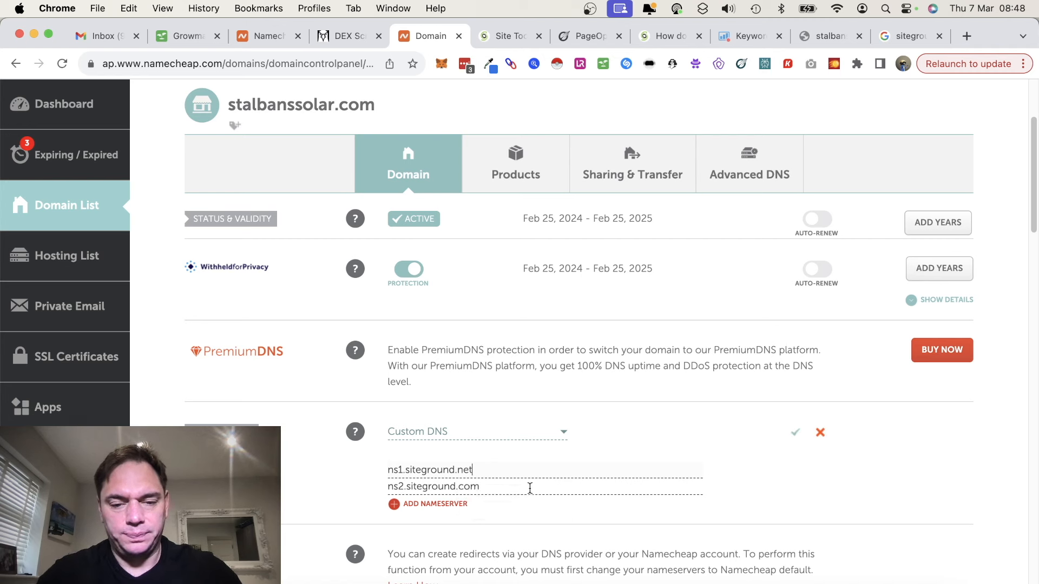
key(BackSpace)
key(BackSpace)
text(net)
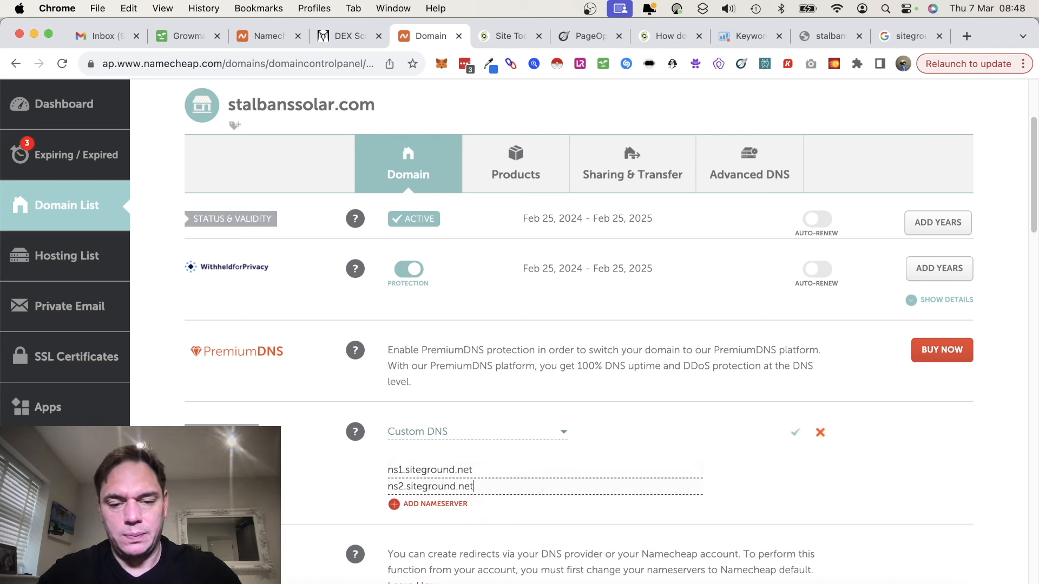
click(791, 434)
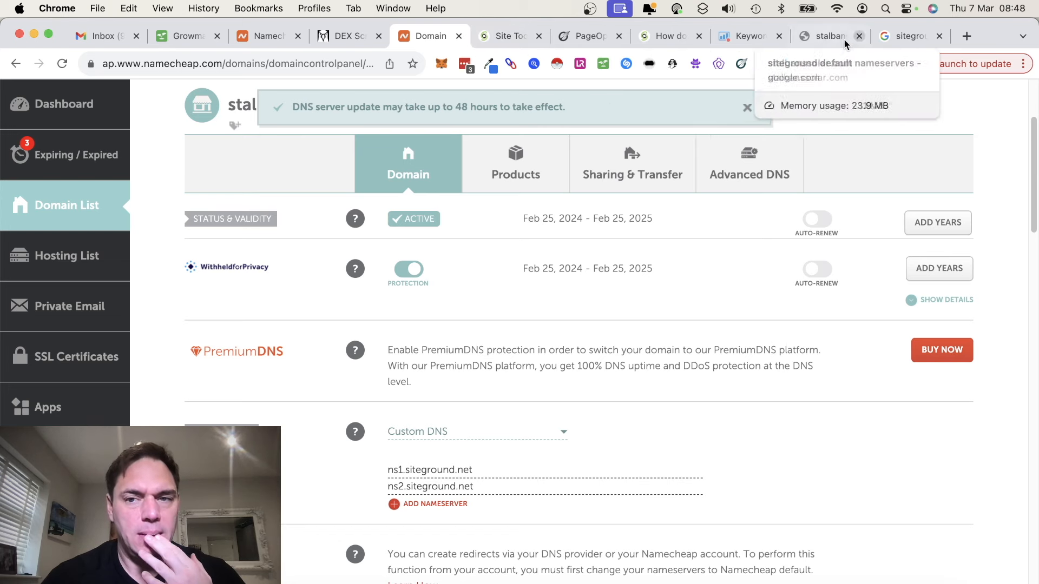
Load stalbanssolar.com again after the nameserver change to check whether the site responds
click(825, 37)
click(336, 60)
click(336, 56)
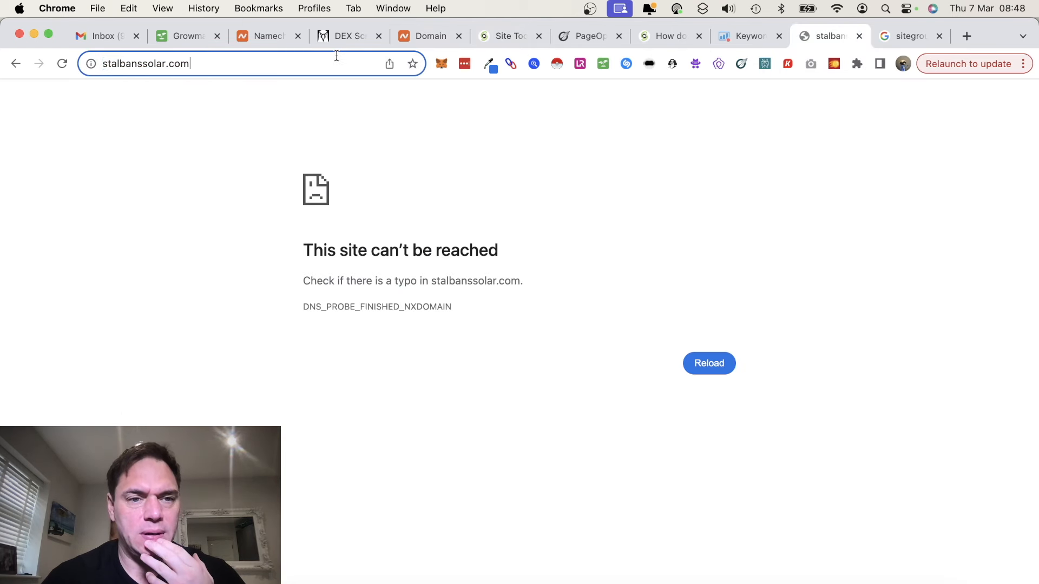
key(Return)
Load stalbanssolar.com/wp-admin/ to check whether the WordPress login page is reachable
click(336, 56)
click(336, 60)
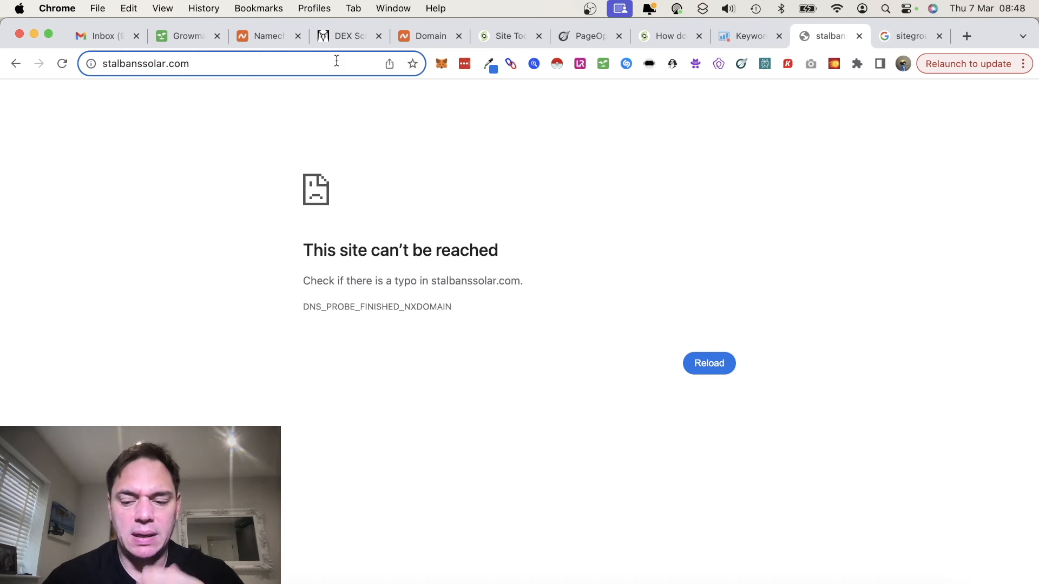
text(/wp-admin/)
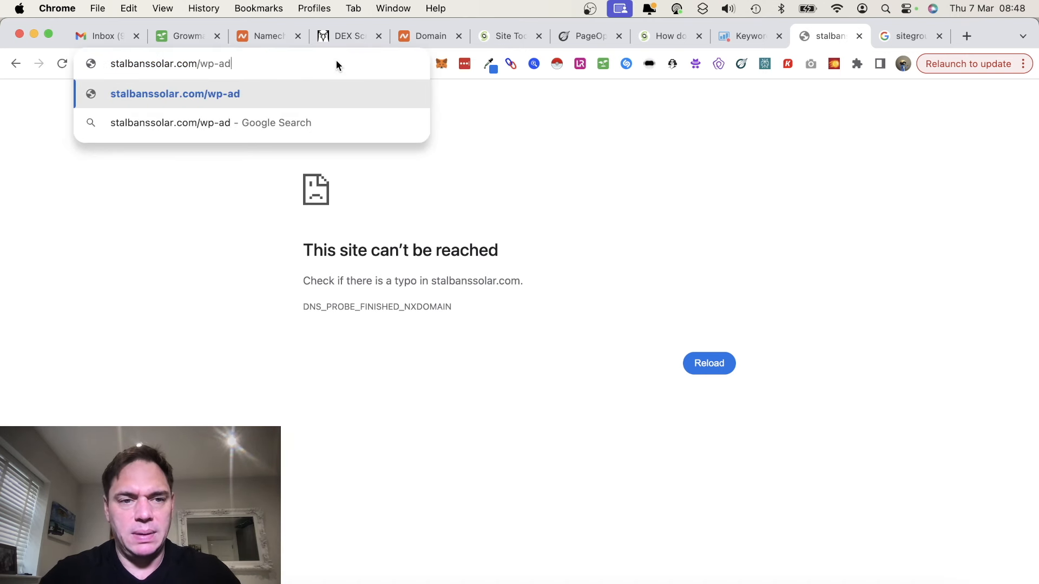
key(Return)
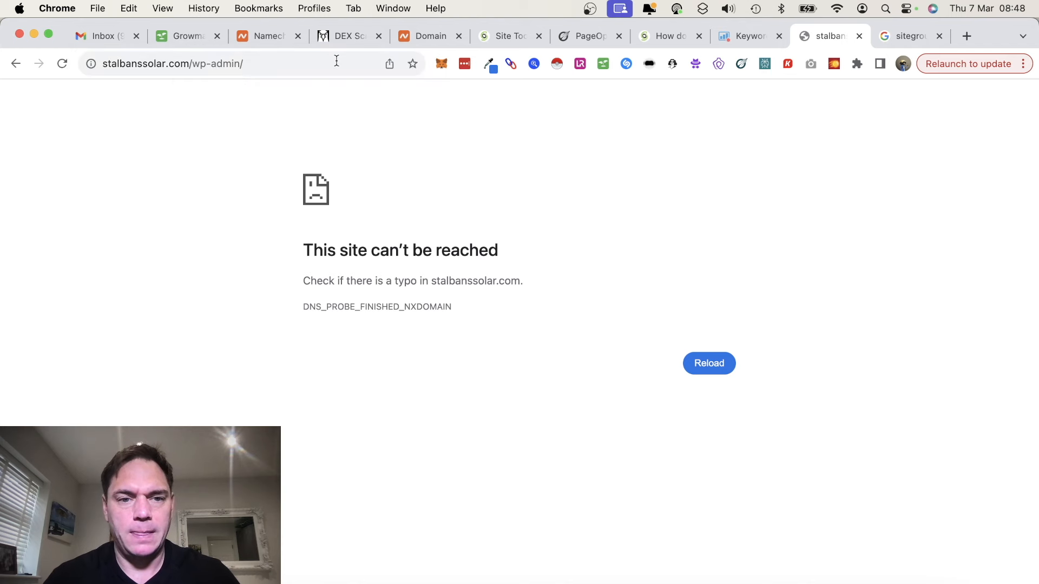
click(336, 61)
click(336, 60)
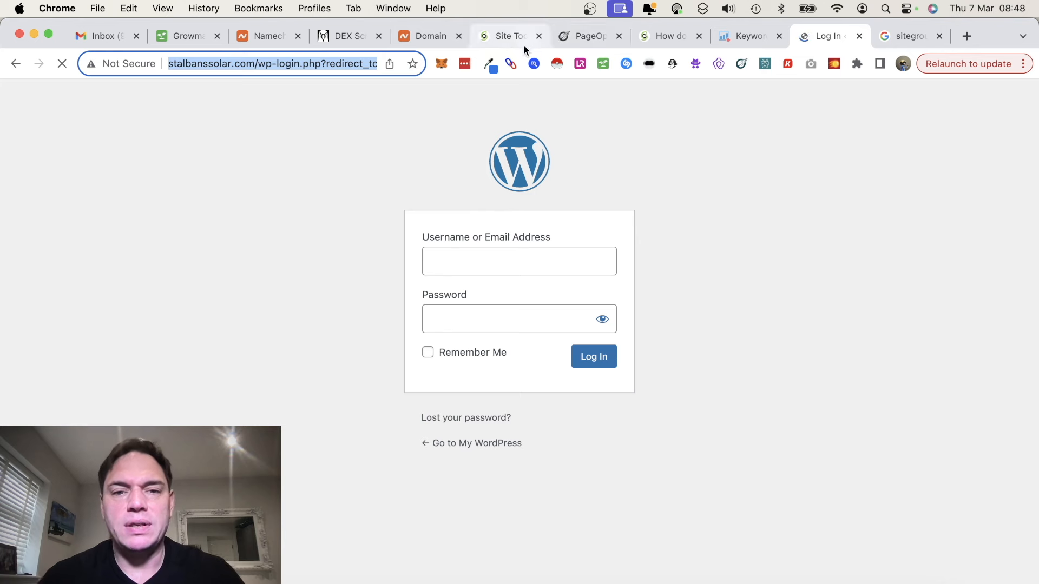
Switch to PageOptimizer Pro, review the keyword variations for "solar panels st albans", and continue to the LSI terms
click(568, 36)
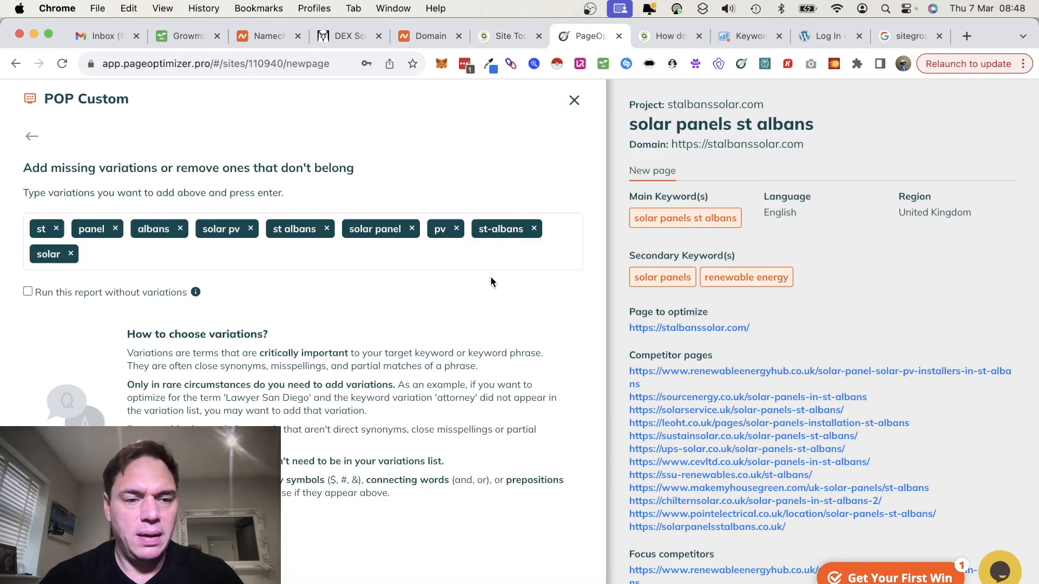
scroll(493, 282, down, 1)
scroll(492, 278, down, 1)
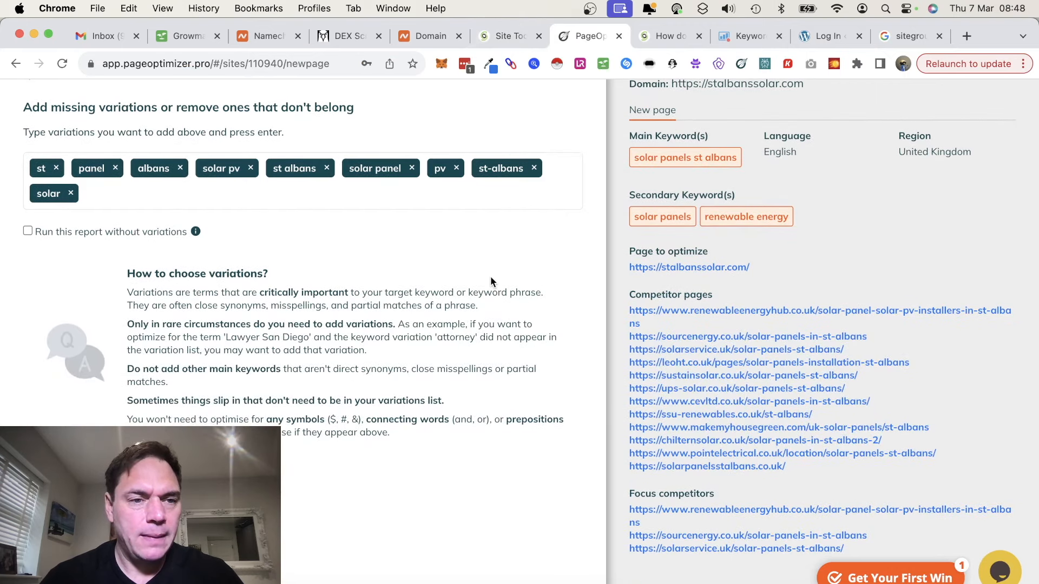
scroll(491, 278, down, 3)
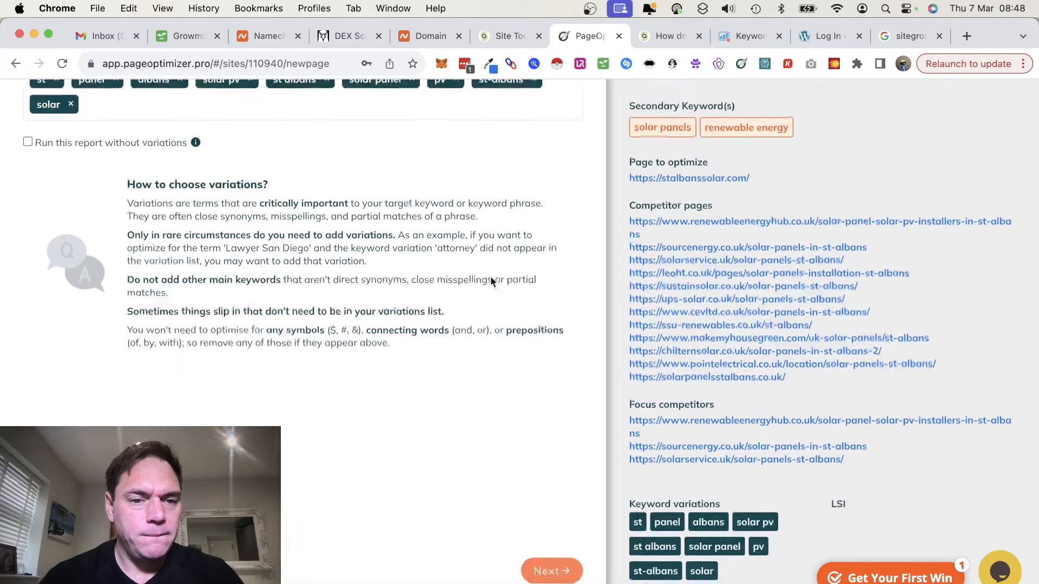
click(564, 579)
Review the suggested LSI terms, keep them all, and submit the report for "solar panels st albans"
scroll(465, 323, up, 5)
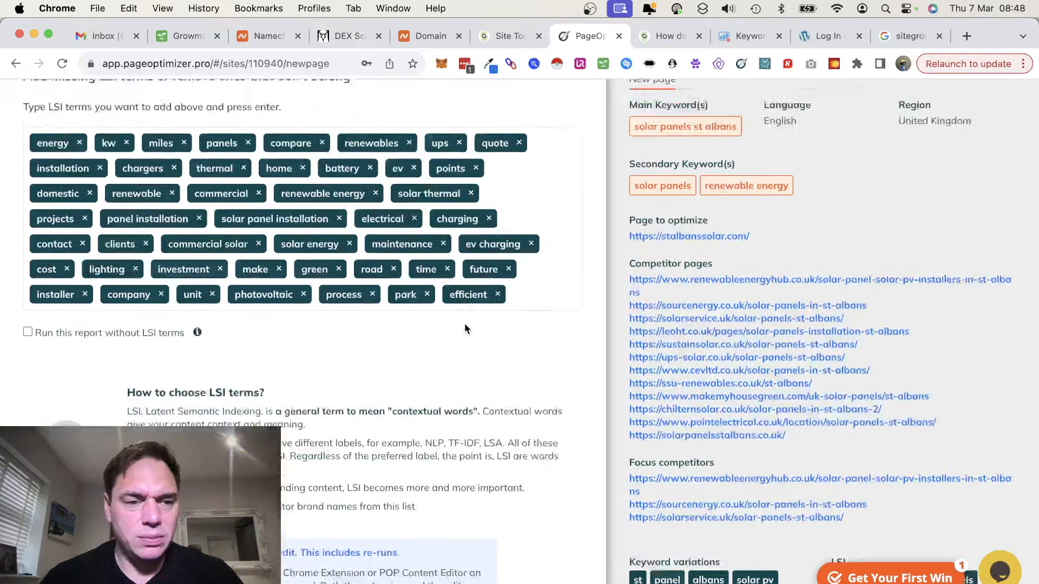
scroll(465, 327, down, 1)
scroll(464, 325, down, 2)
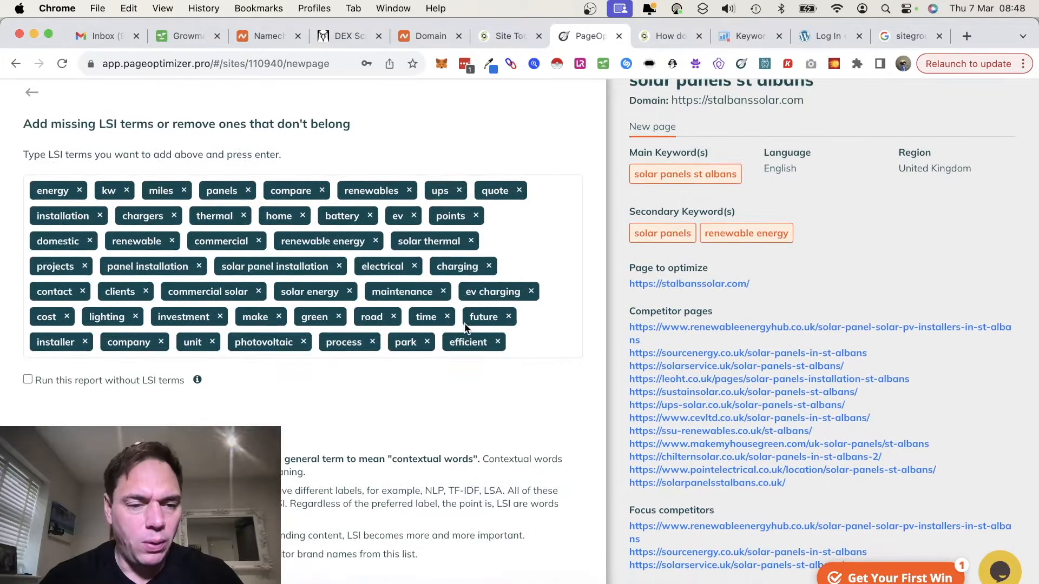
scroll(465, 323, up, 4)
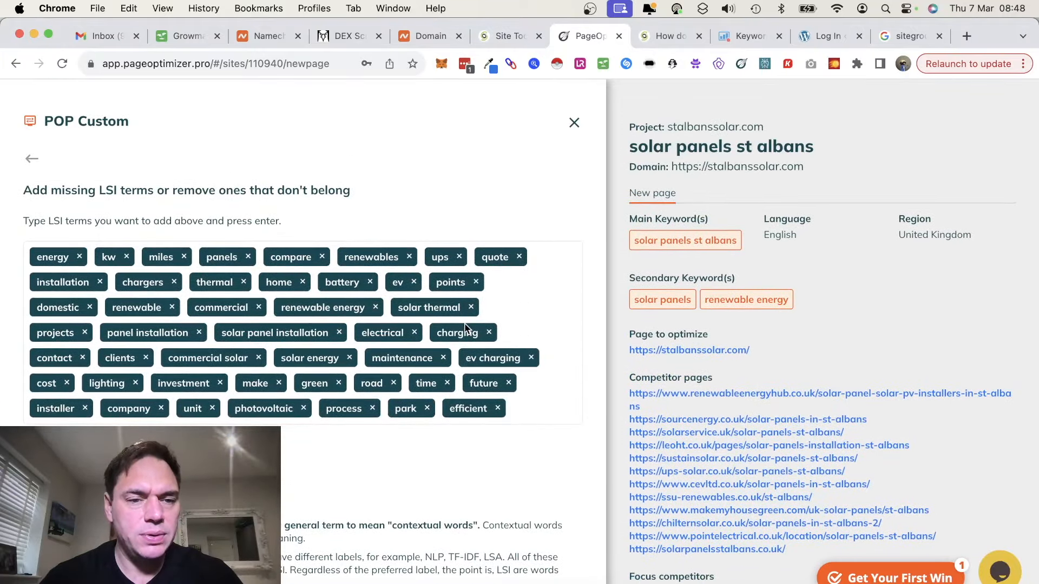
scroll(464, 323, down, 6)
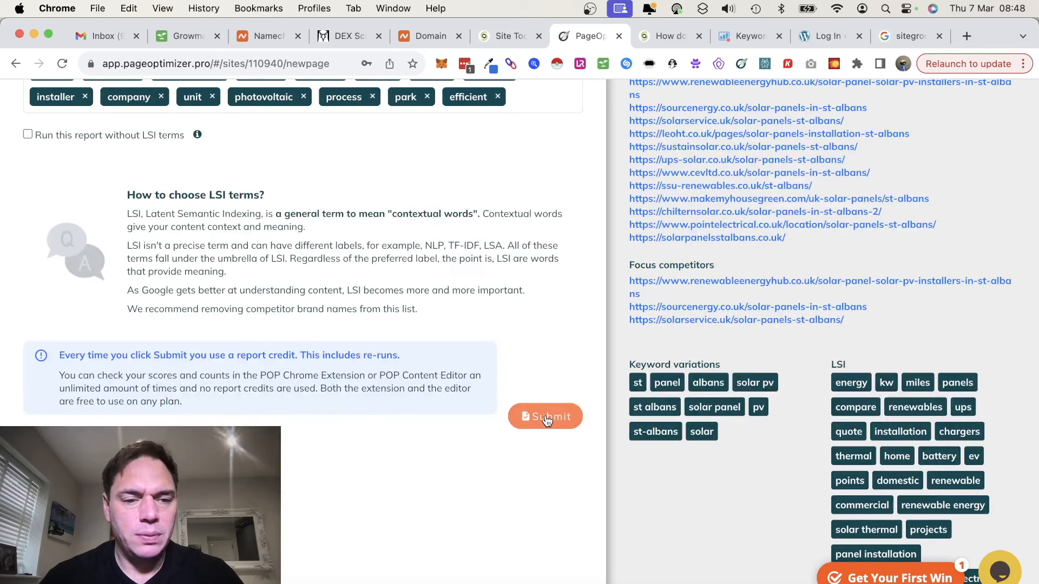
click(547, 420)
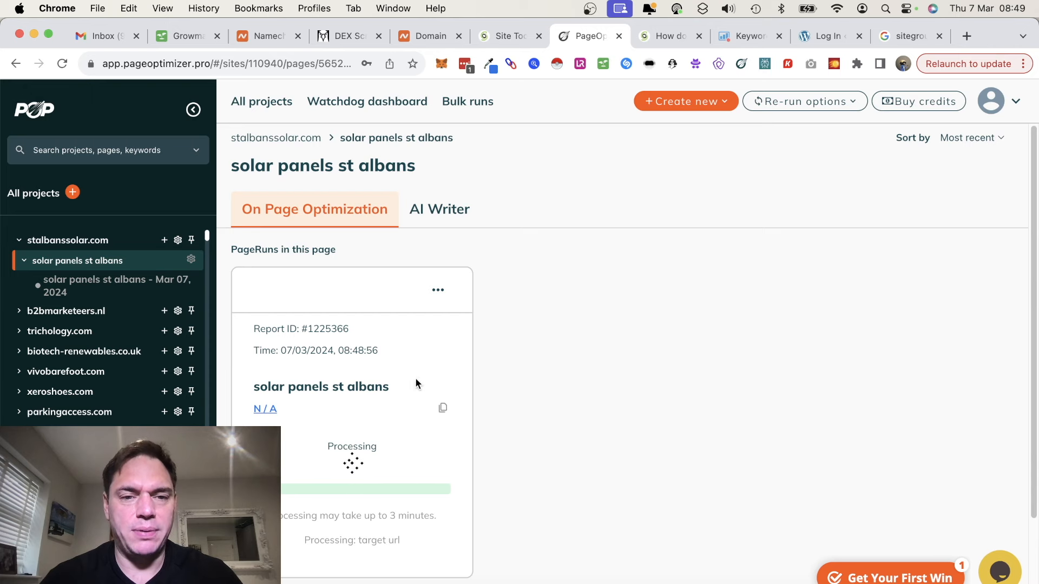
Return to SiteGround Site Tools and log in to the admin panel of the existing WordPress installation on stalbanssolar.com
click(506, 35)
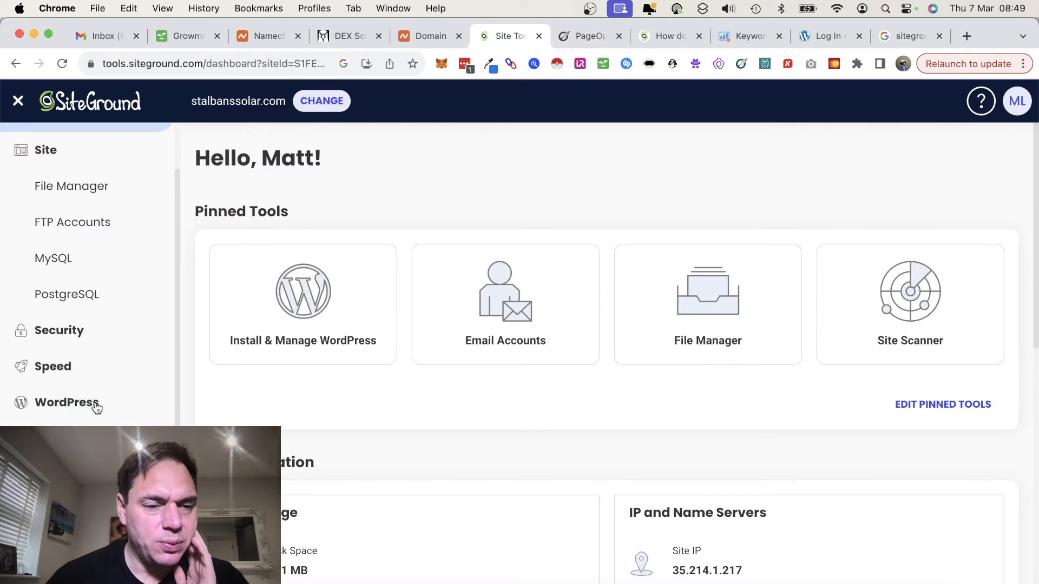
click(78, 439)
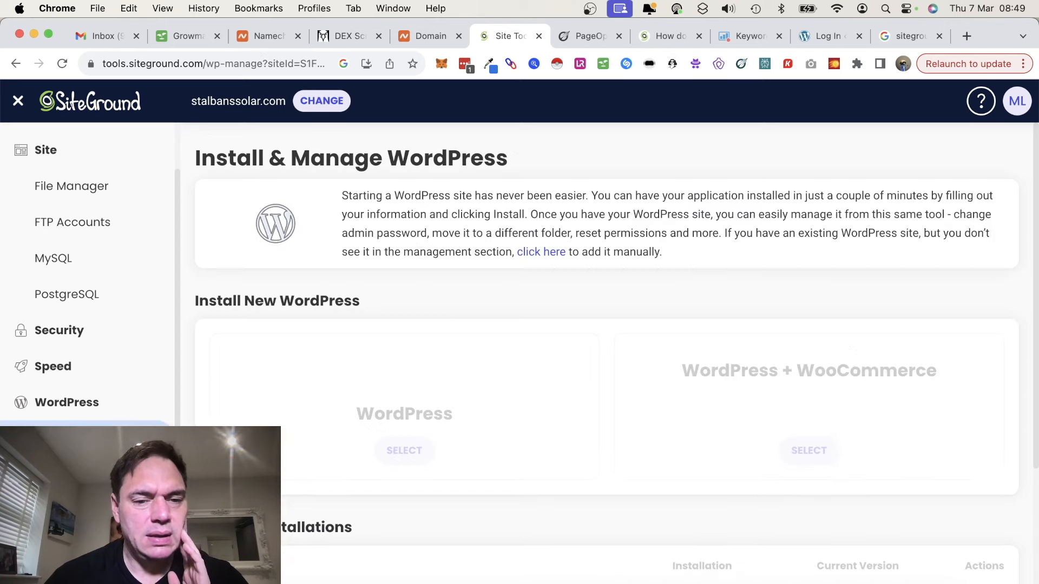
scroll(588, 427, down, 2)
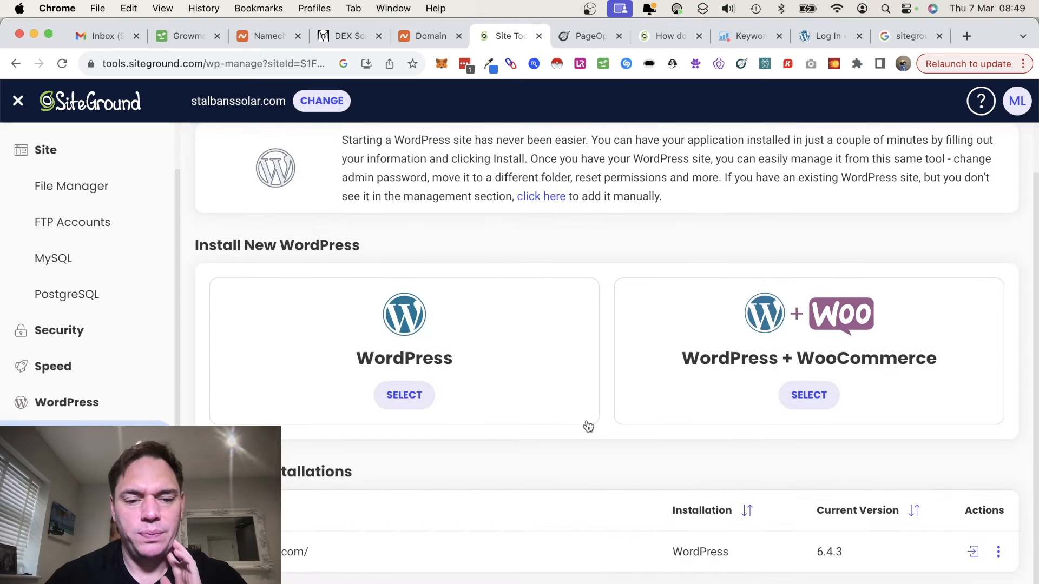
click(975, 553)
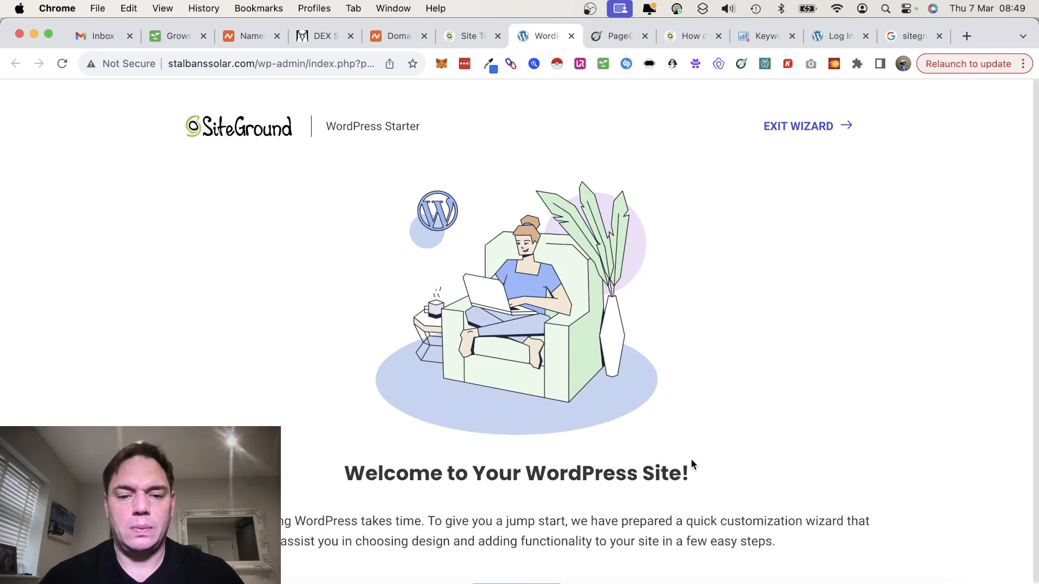
scroll(615, 447, down, 1)
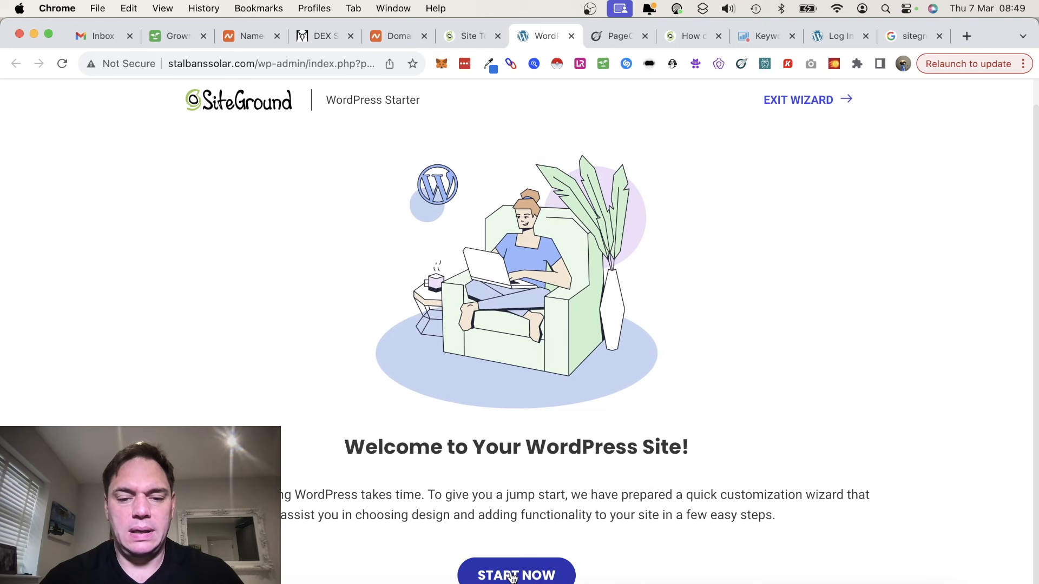
click(512, 574)
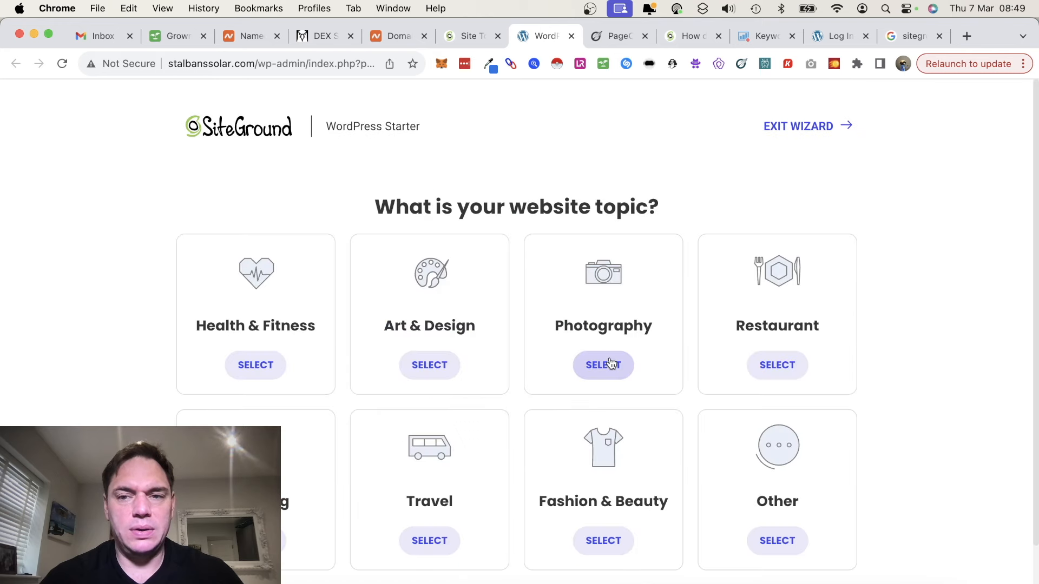
scroll(610, 365, down, 3)
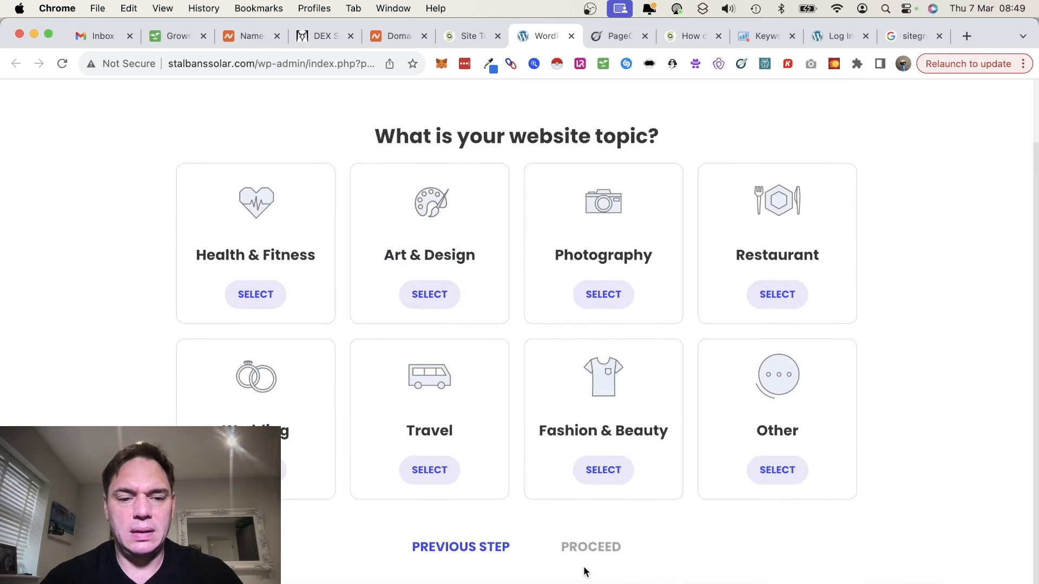
click(778, 470)
click(600, 552)
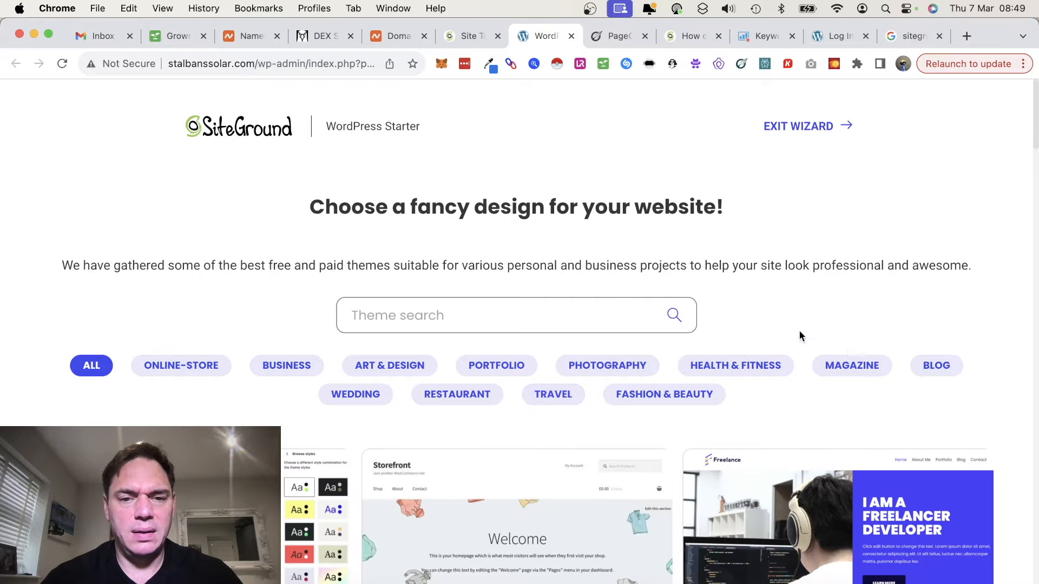
Look through the starter theme designs and exit the WordPress Starter wizard to the dashboard
scroll(884, 384, down, 10)
scroll(886, 389, down, 15)
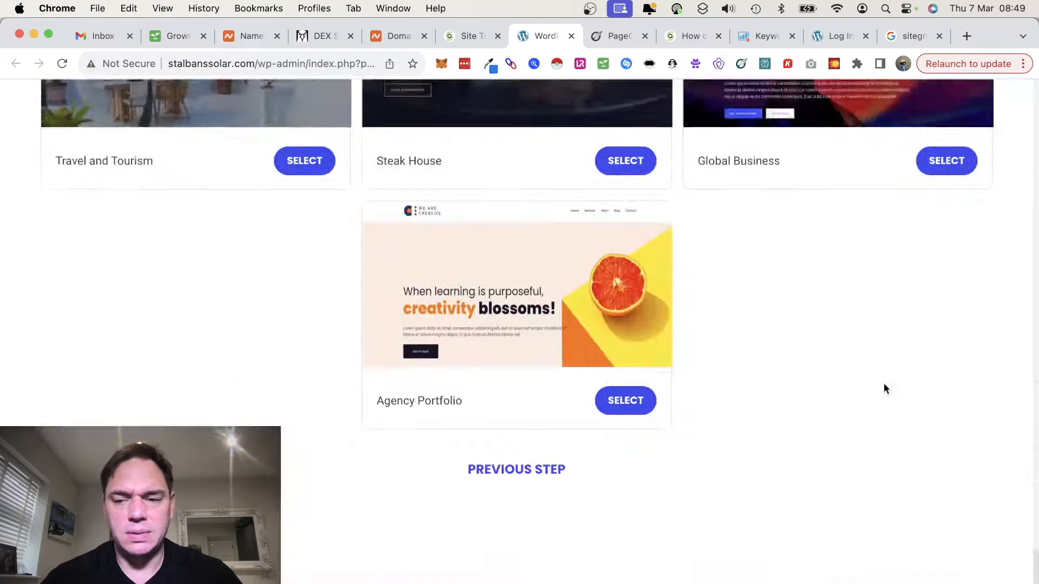
scroll(554, 530, up, 20)
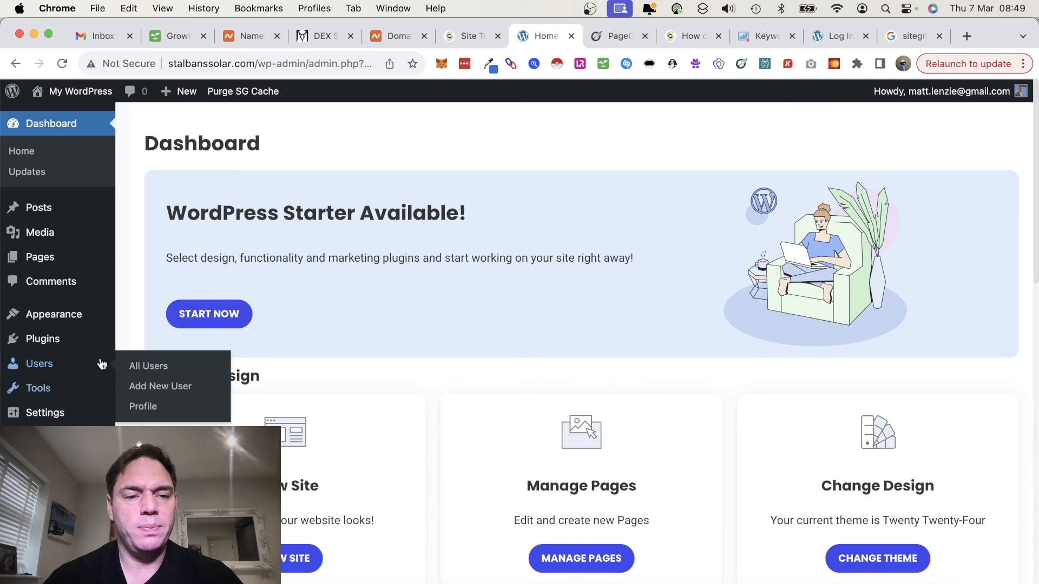
Check the installed plugins and the permalink structure settings of the WordPress site
mouse_move(56, 349)
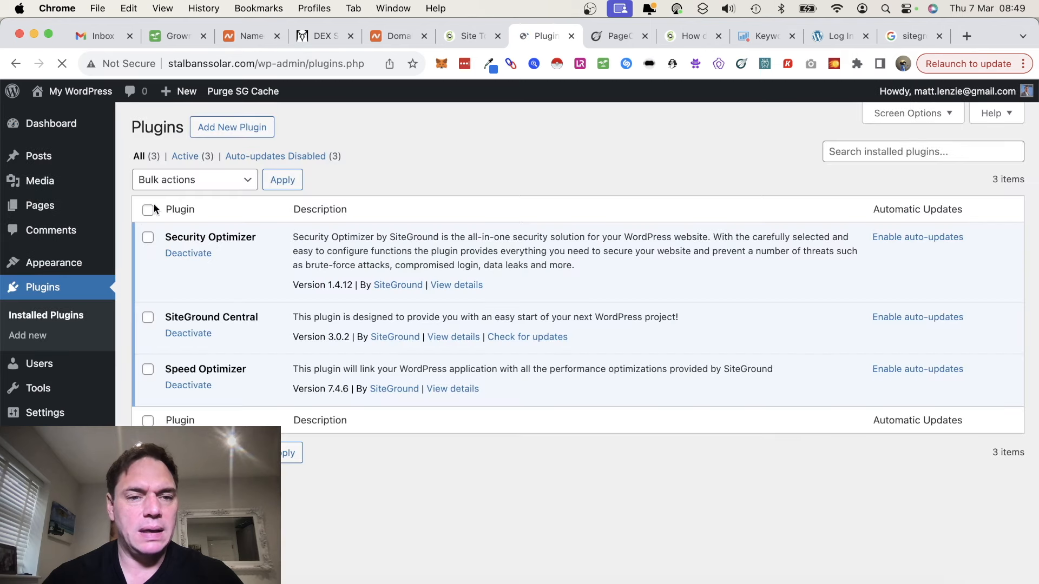
mouse_move(53, 415)
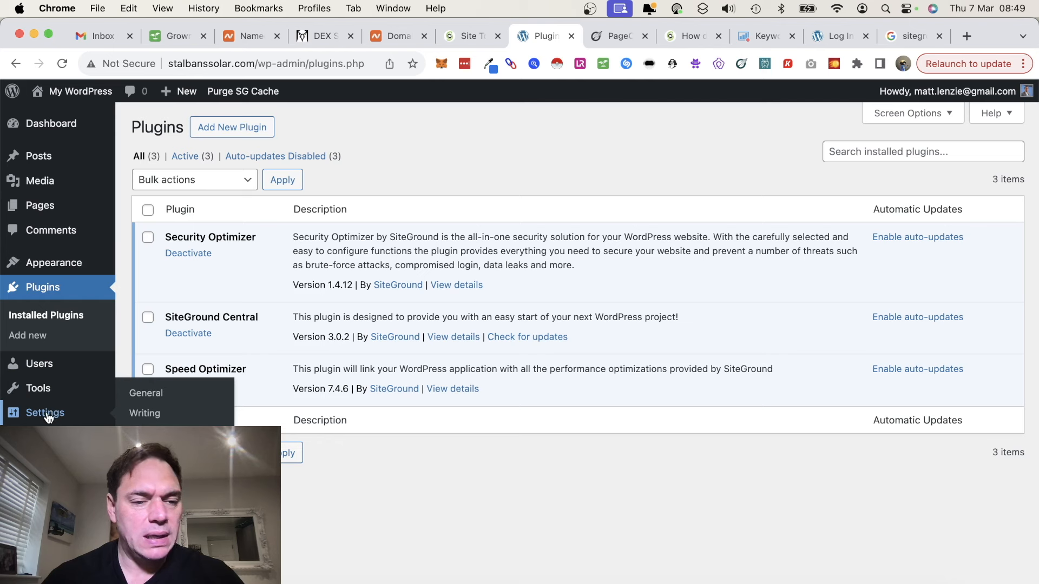
click(152, 493)
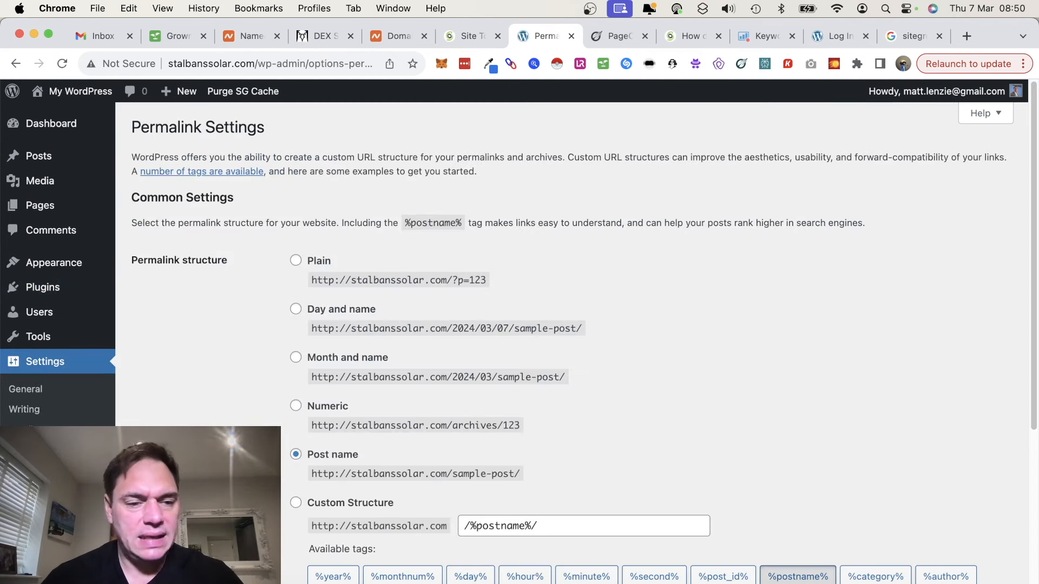
Search the WordPress plugin directory for "elementor" and install the Elementor Website Builder plugin
mouse_move(59, 287)
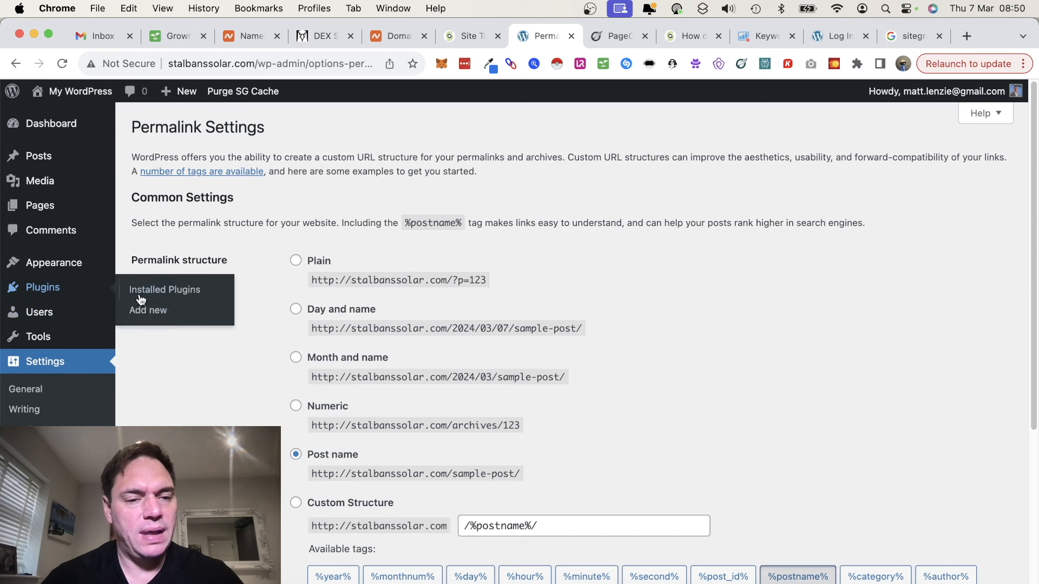
click(154, 316)
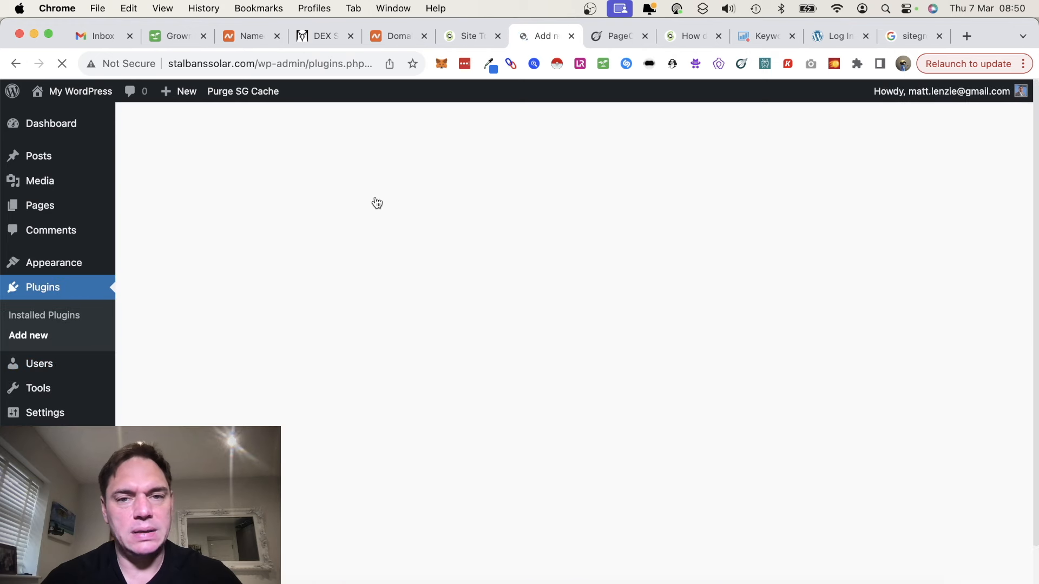
click(791, 154)
text(elementor)
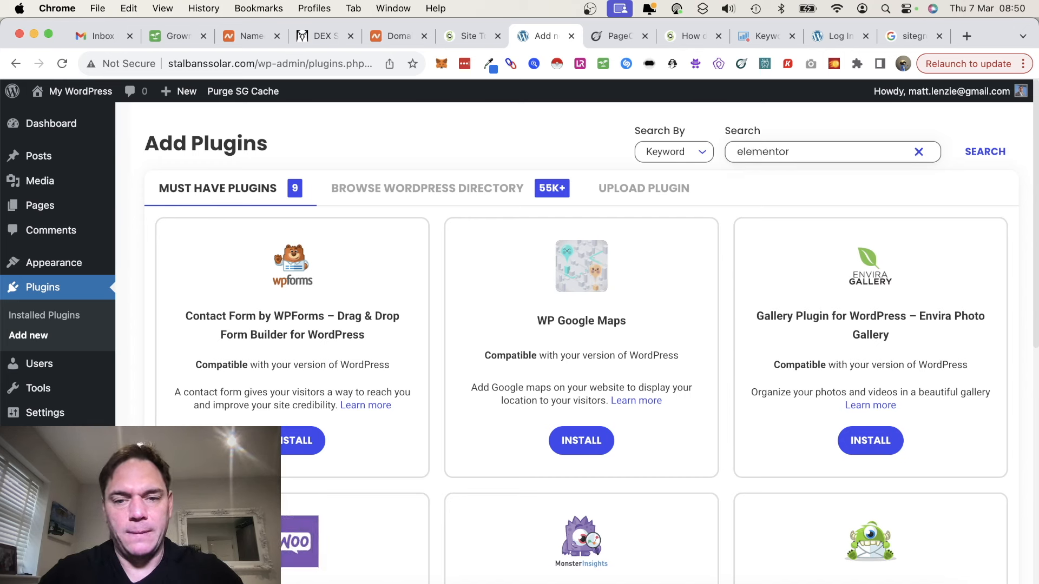
click(440, 189)
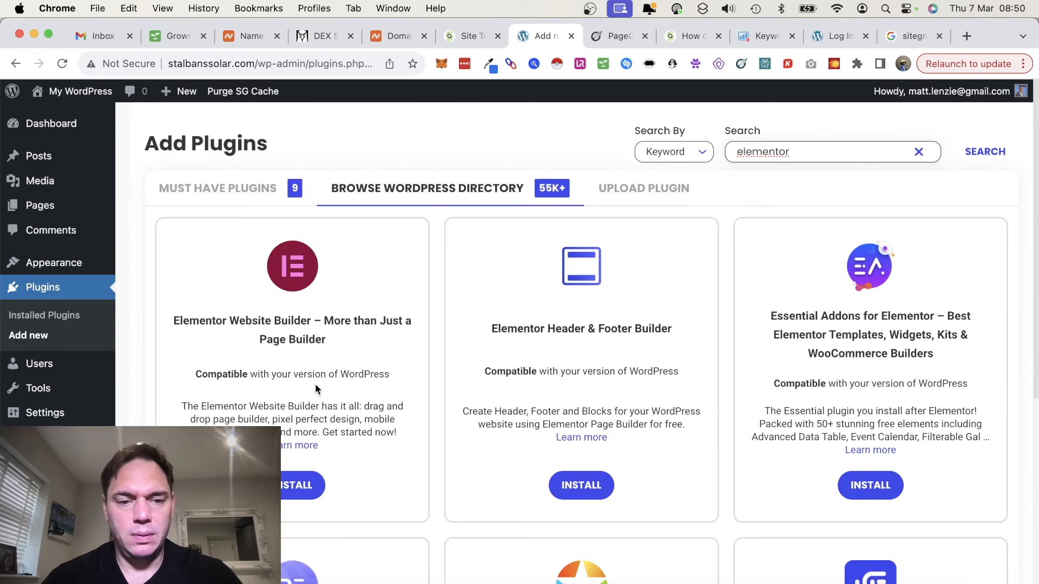
click(297, 486)
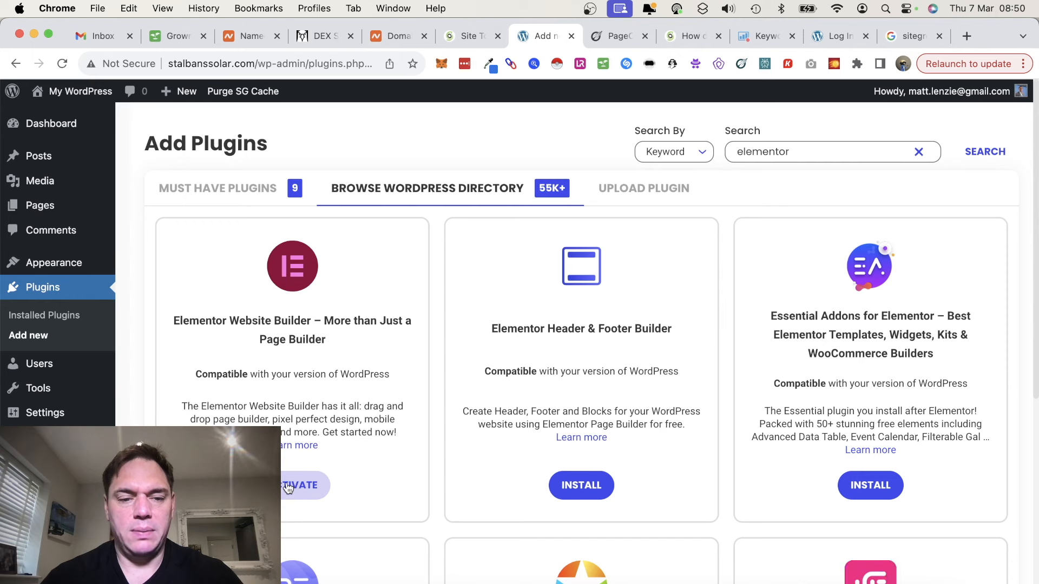
Activate the Elementor Website Builder plugin and open the Elementor setup wizard
click(292, 488)
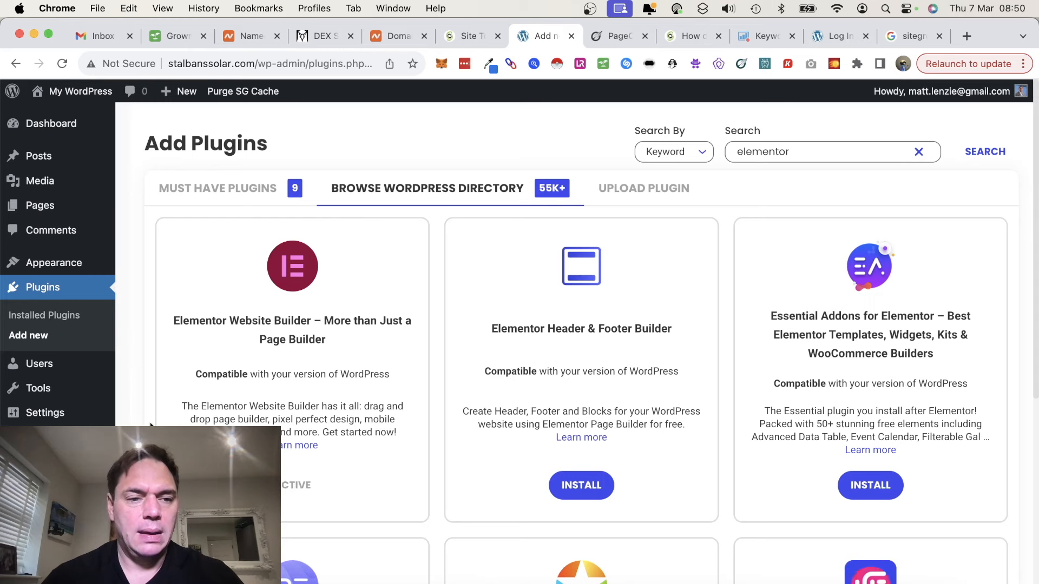
mouse_move(76, 364)
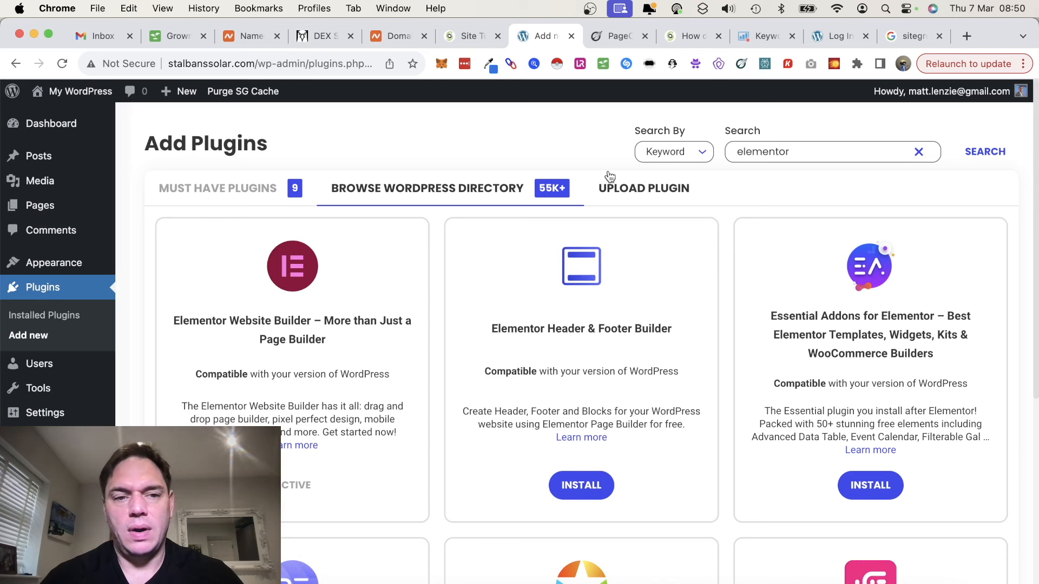
click(38, 336)
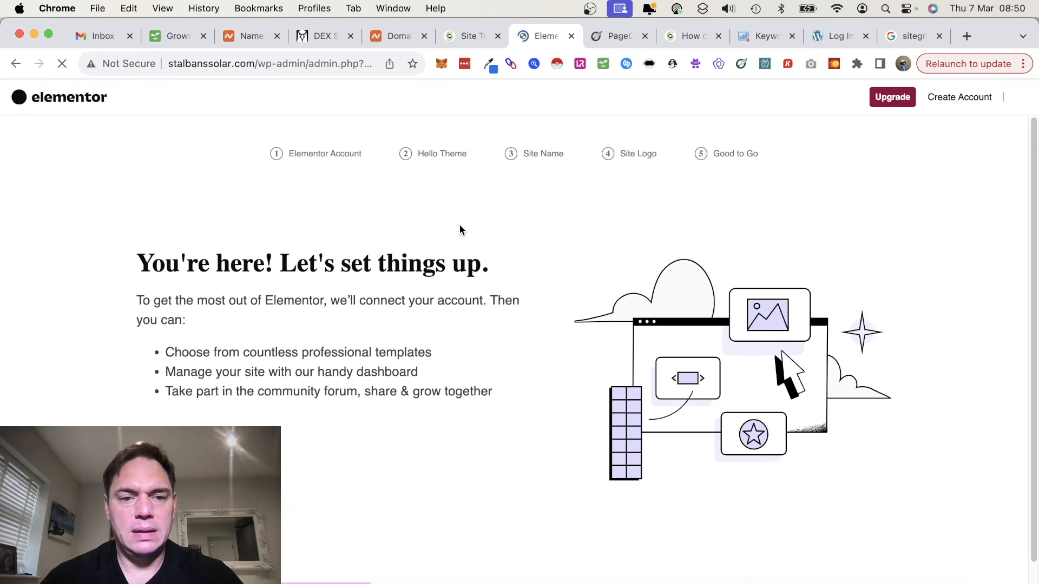
Connect stalbanssolar.com to the signed-in Elementor account
scroll(354, 517, down, 2)
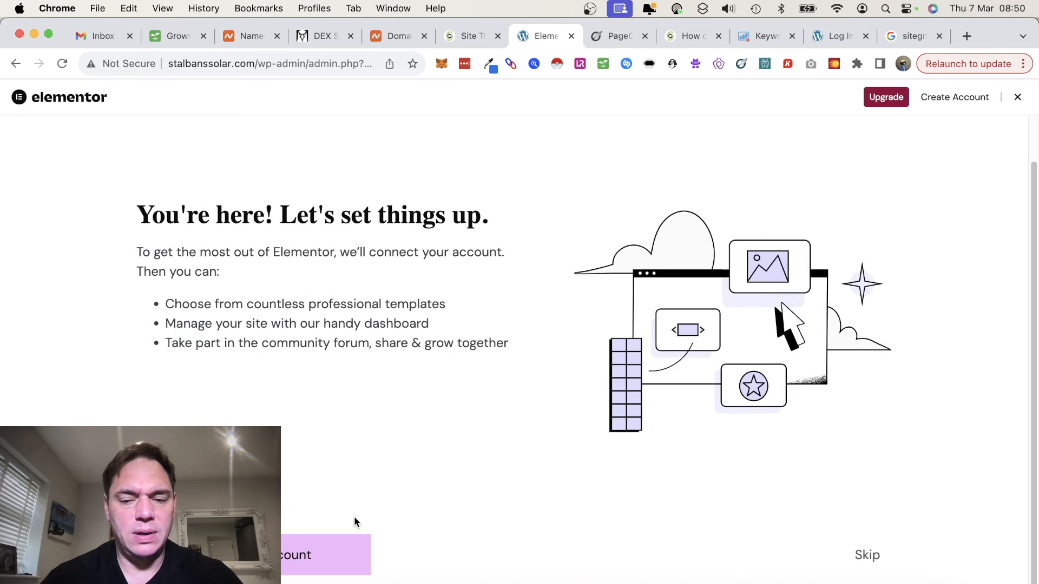
scroll(354, 521, down, 2)
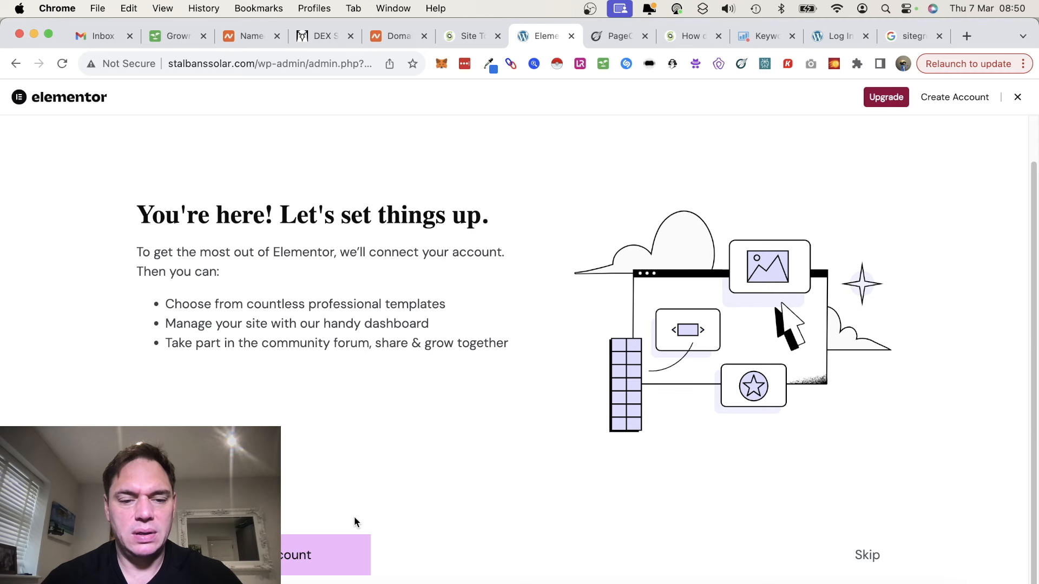
click(260, 555)
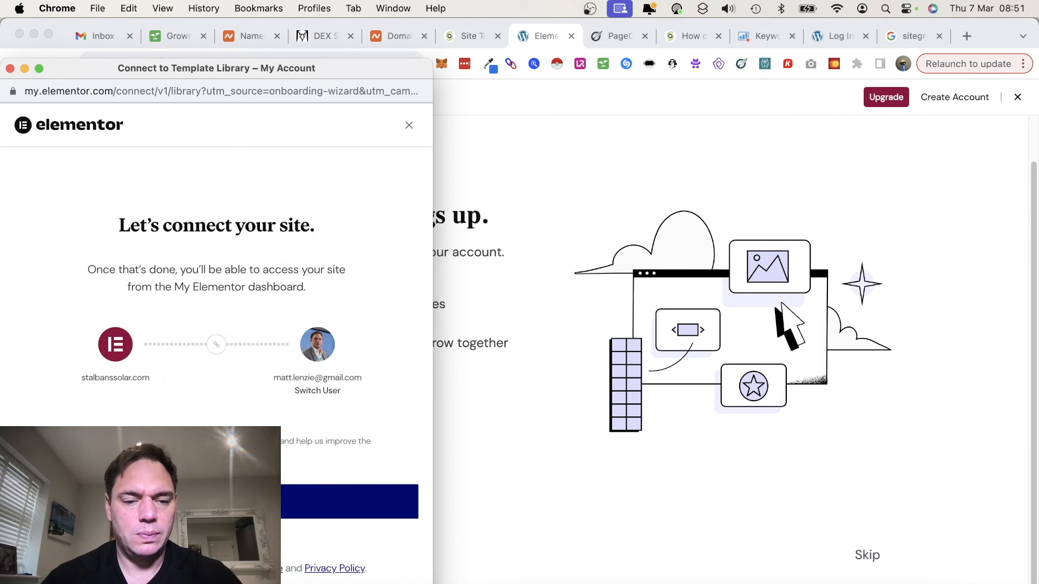
click(216, 502)
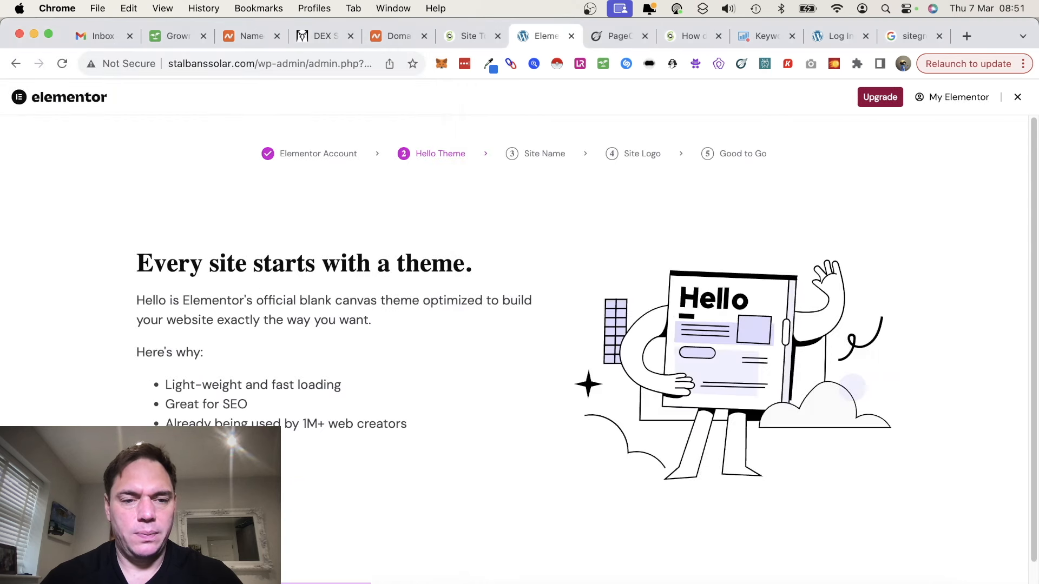
Continue the Elementor setup with the Hello theme and the prefilled site name, up to the site logo stage
scroll(397, 374, down, 2)
click(275, 554)
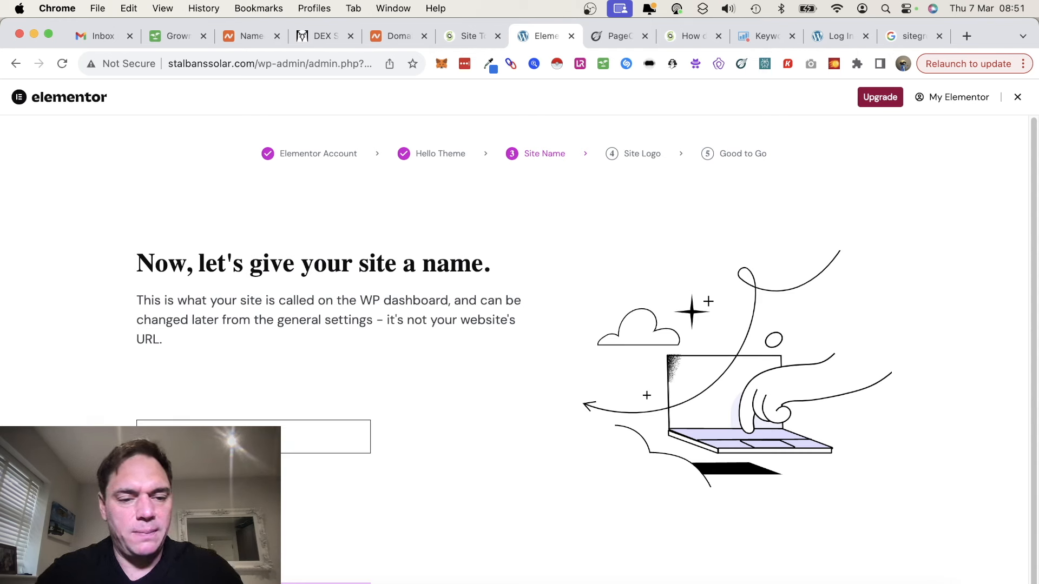
click(254, 583)
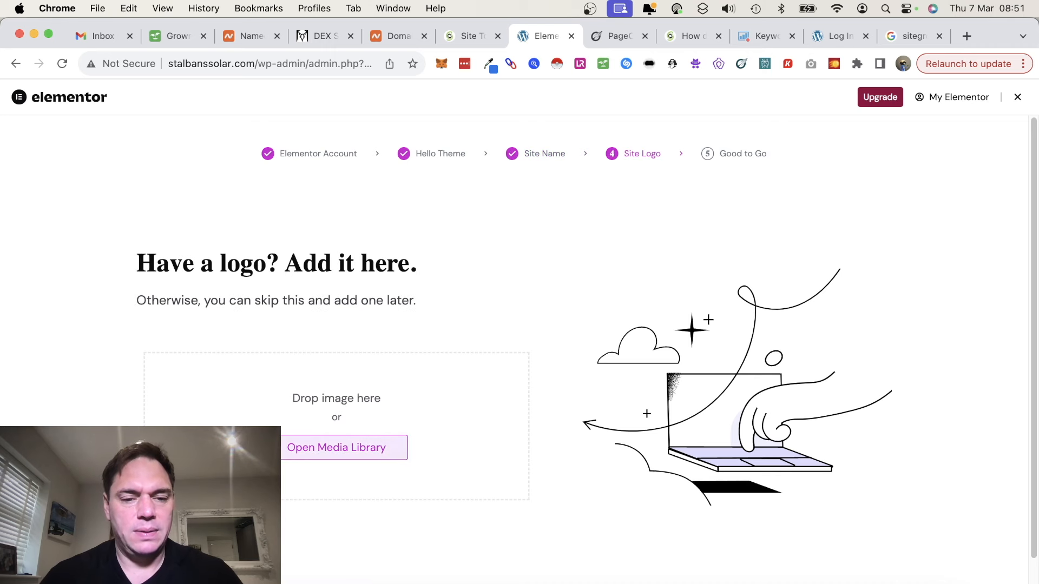
scroll(291, 478, down, 2)
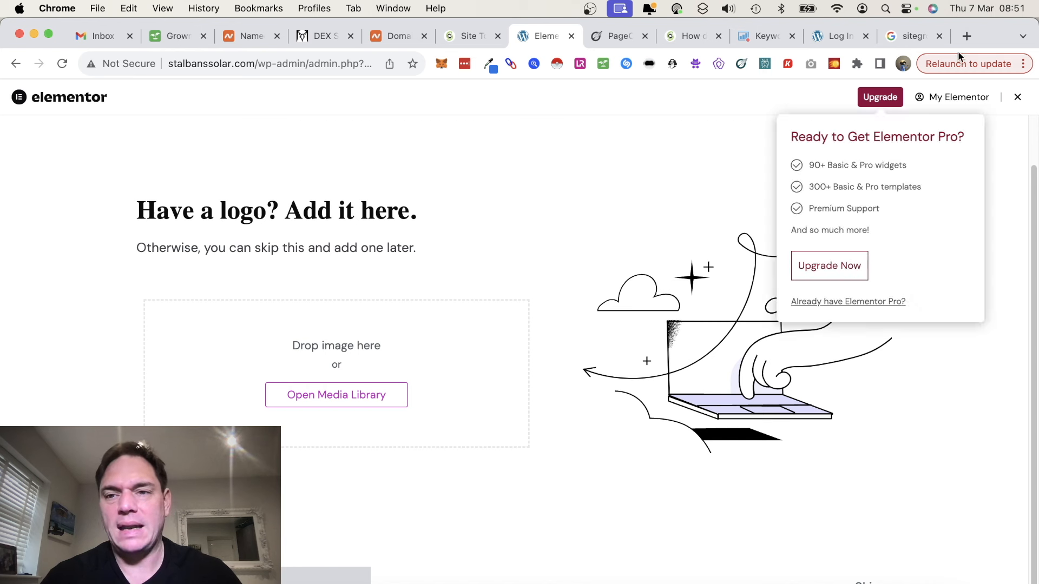
click(794, 583)
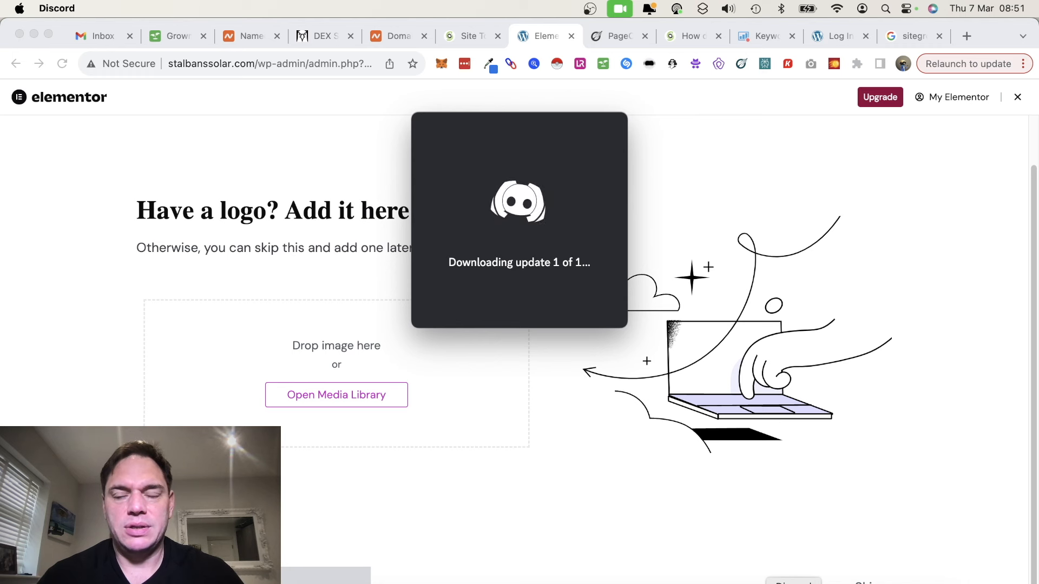
Switch to PageOptimizer Pro, start AI Writer from the "solar panels st albans" report and choose the target word count of 1127
click(625, 37)
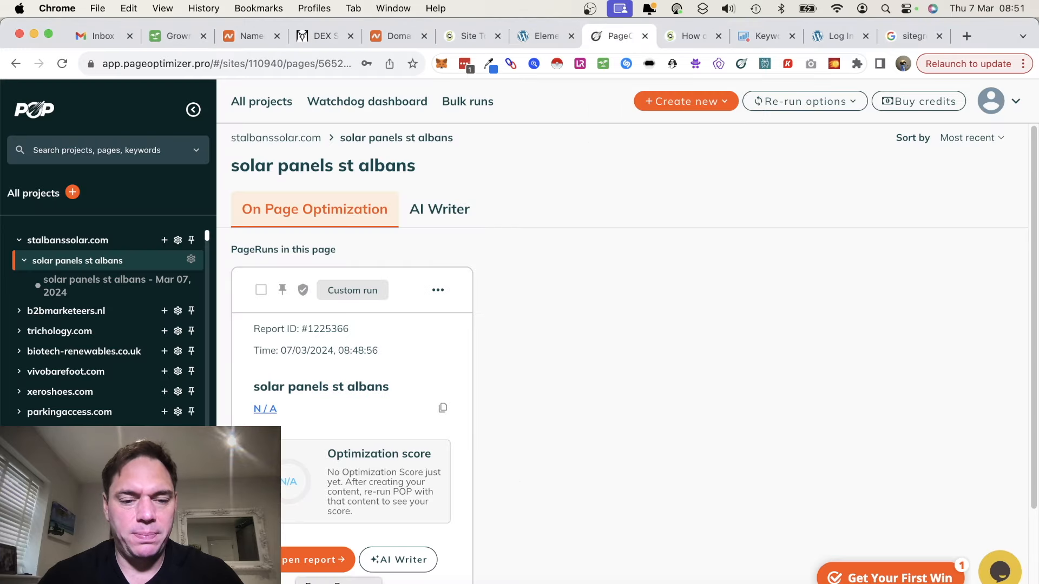
click(316, 561)
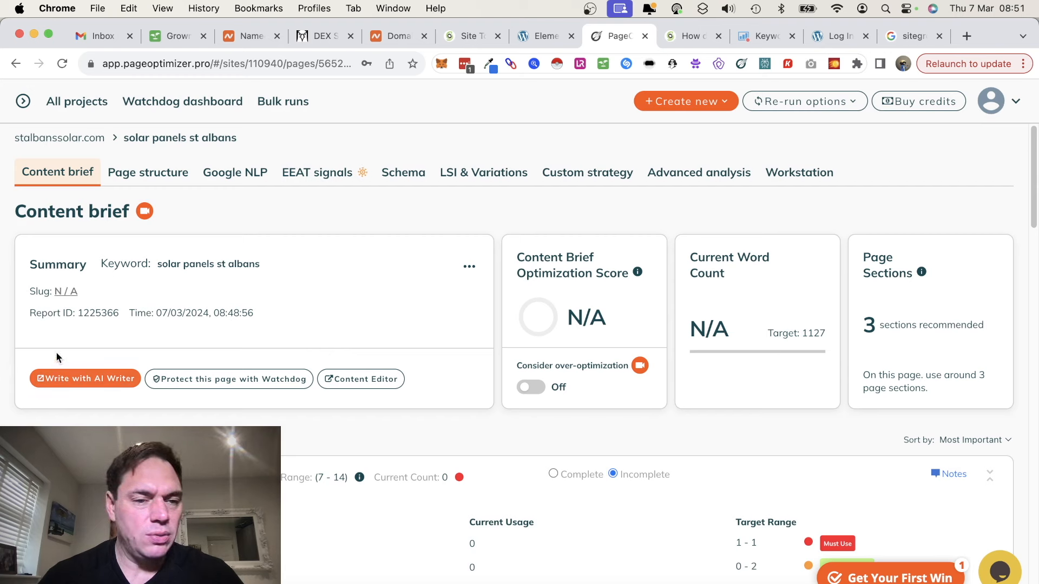
click(75, 379)
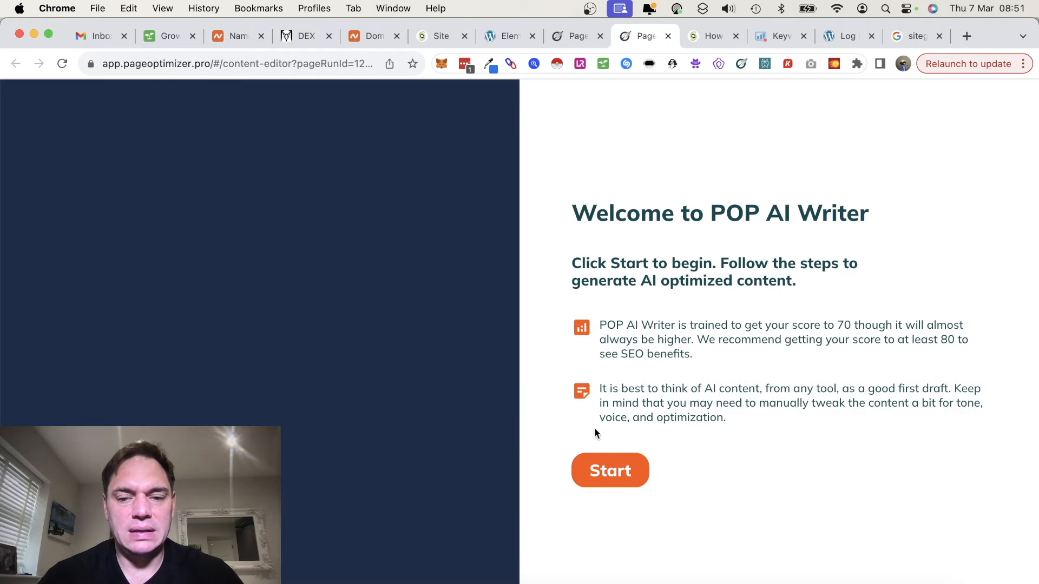
click(608, 475)
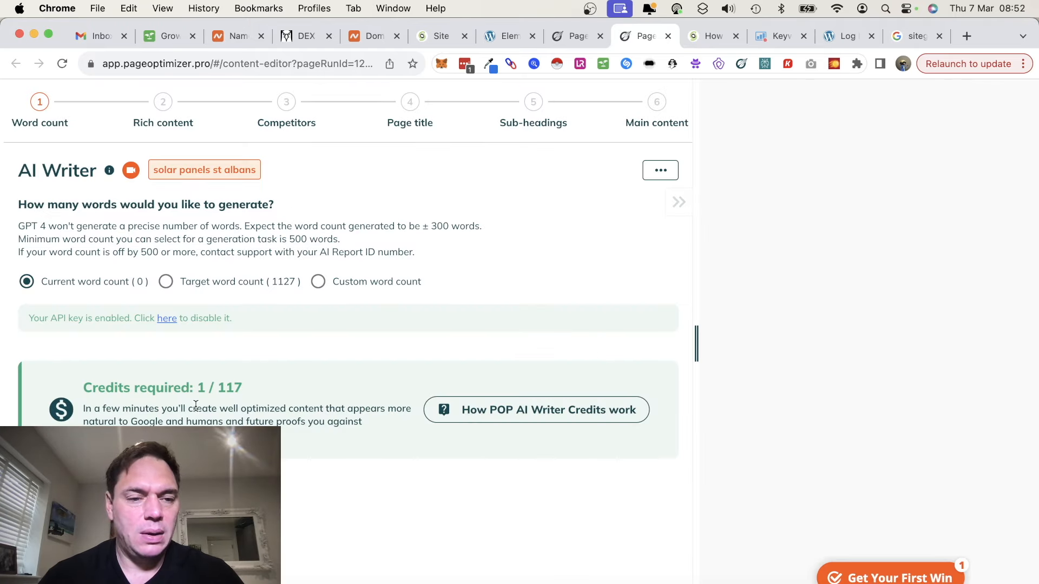
click(165, 282)
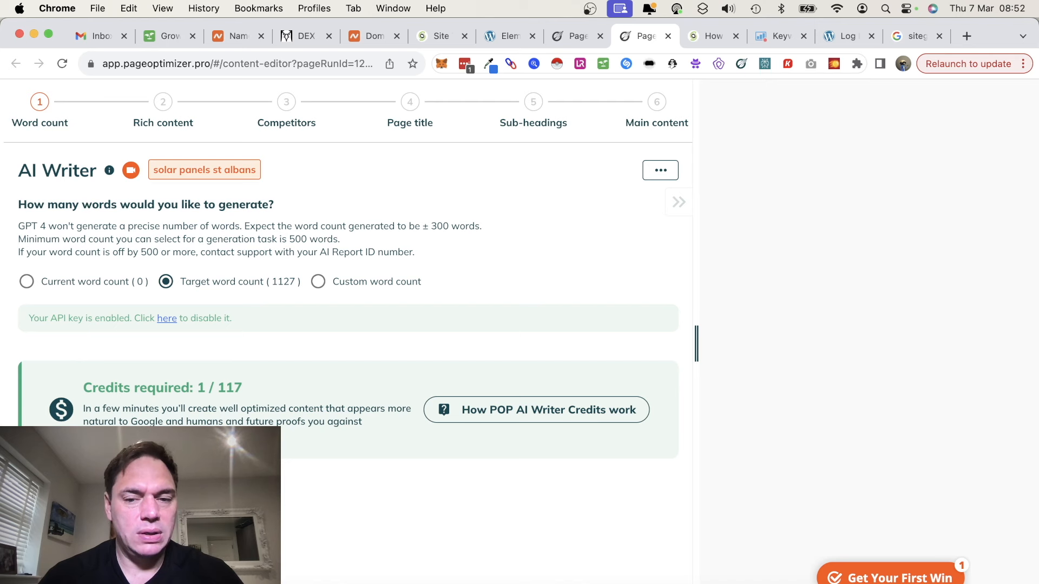
Include bold terms and italic terms in the AI Writer rich content with a quantity of 1 each
click(526, 449)
text(1)
scroll(281, 495, down, 3)
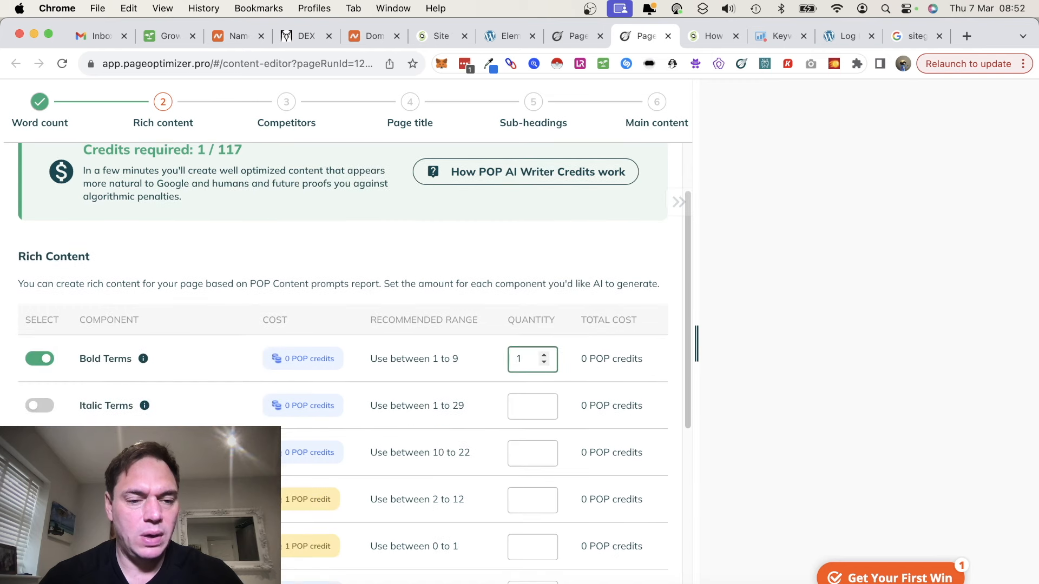
click(42, 407)
scroll(303, 430, down, 2)
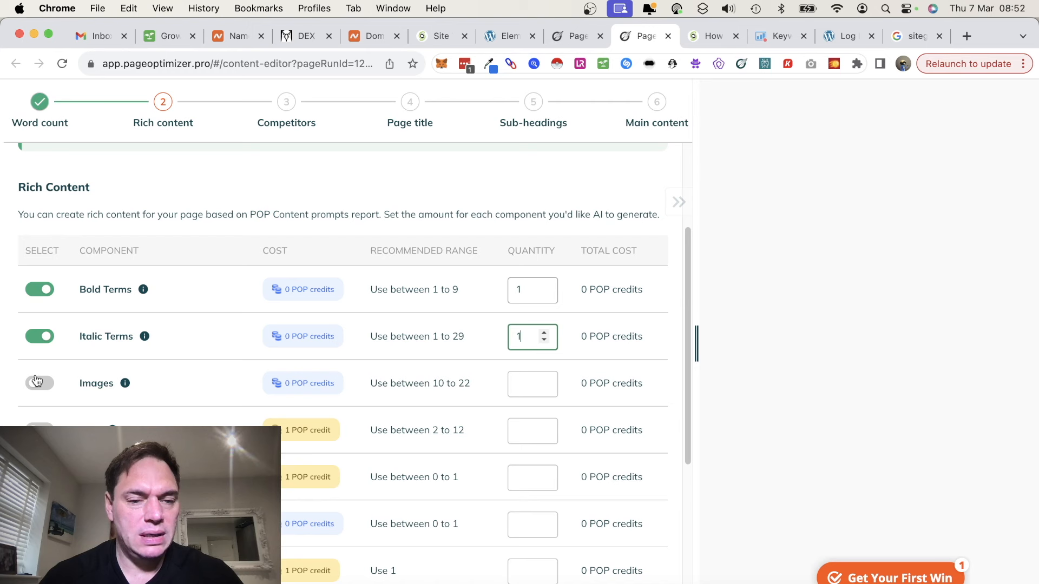
Include images with a quantity of 4 and lists with a quantity of 3 in the rich content
click(36, 382)
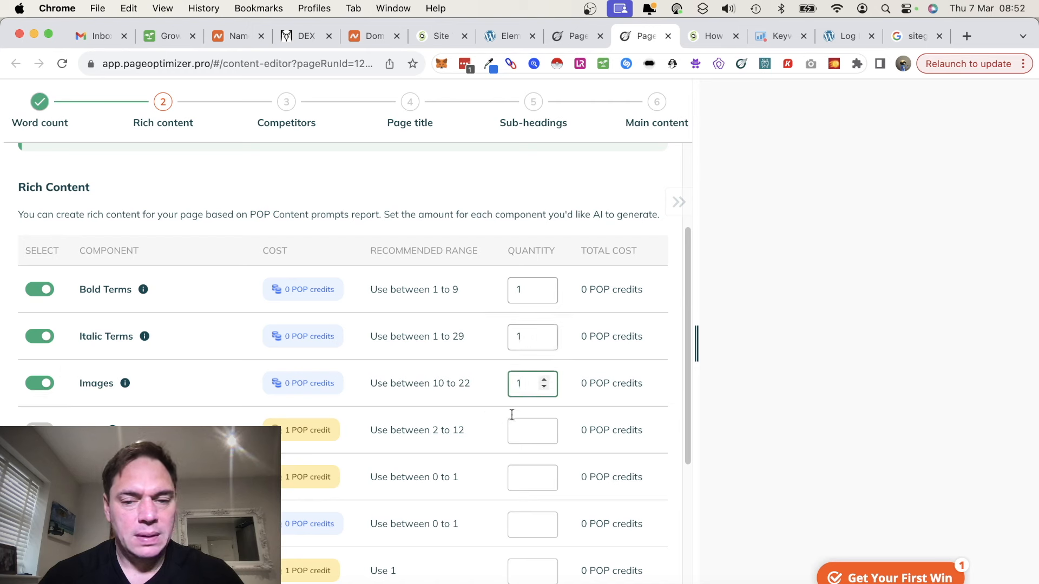
key(BackSpace)
text(3)
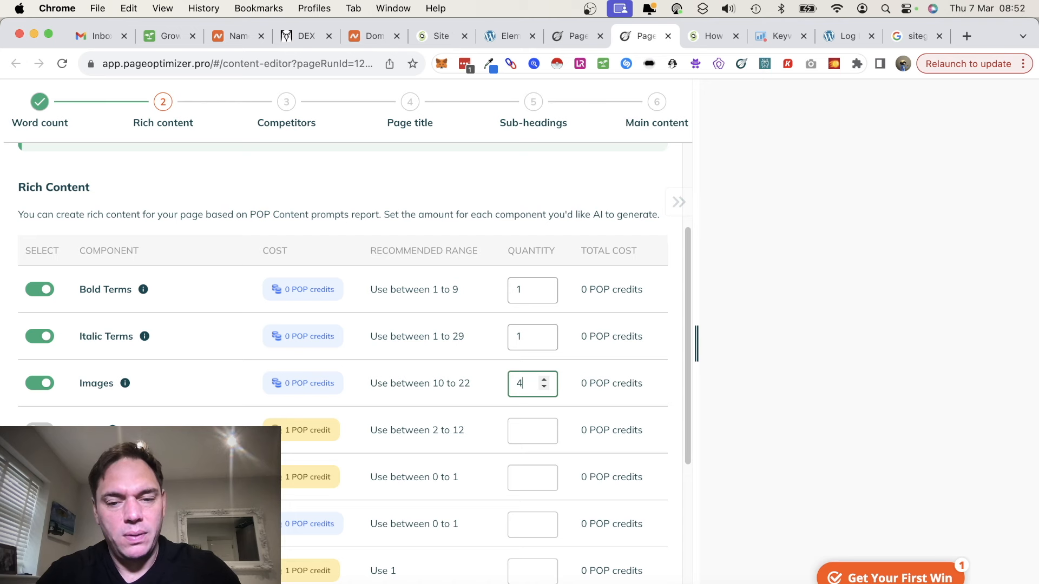
key(Tab)
scroll(343, 432, down, 1)
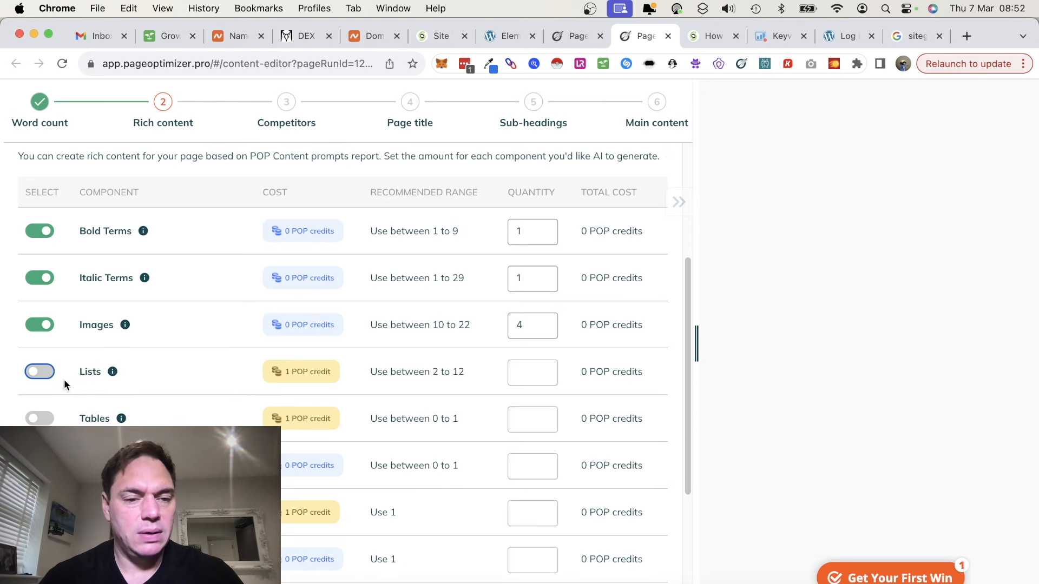
click(39, 372)
key(BackSpace)
text(3)
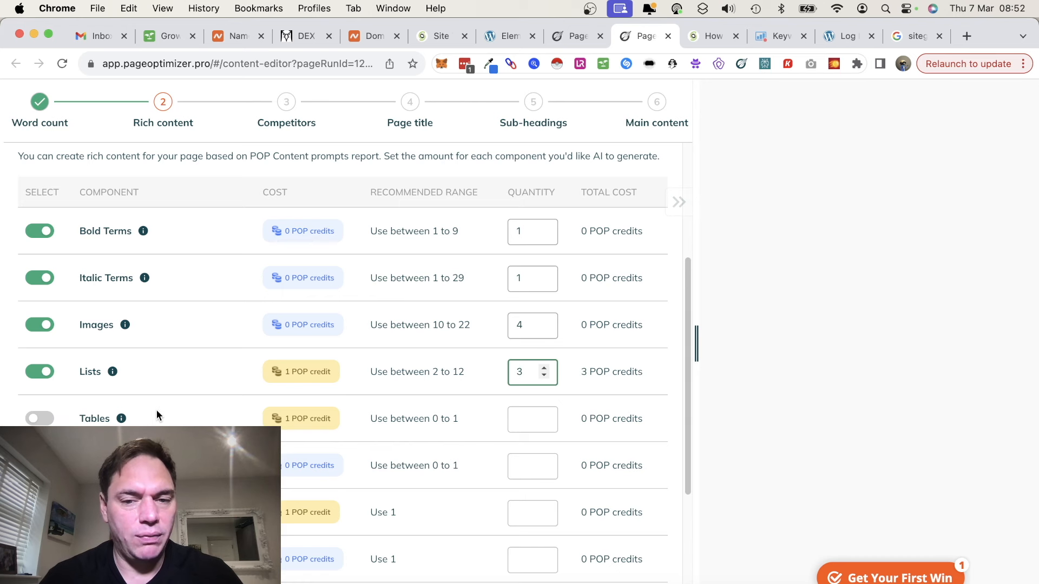
Include tables and forms in the rich content with a quantity of 1 each
click(40, 420)
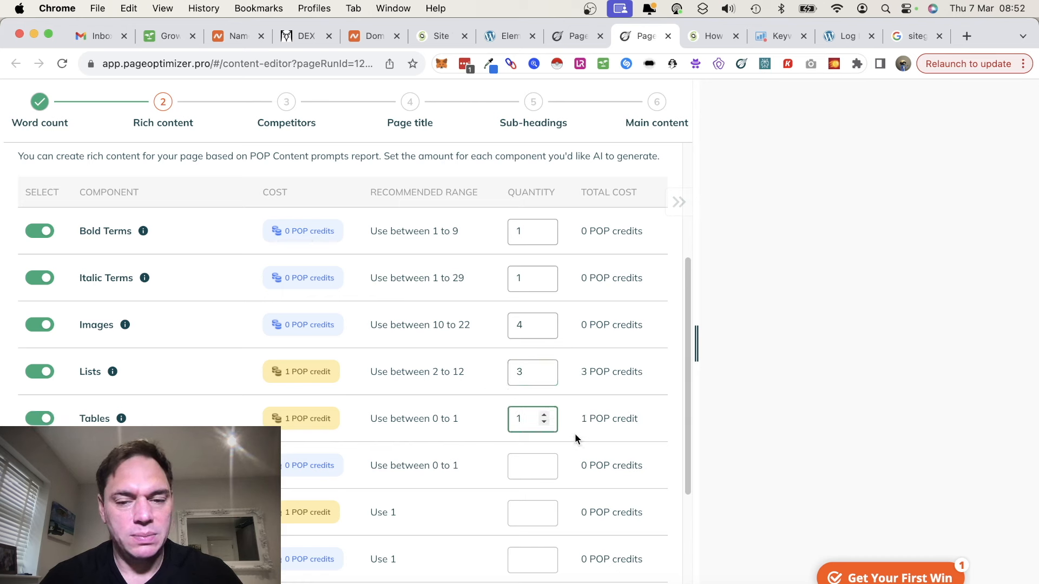
scroll(120, 404, down, 2)
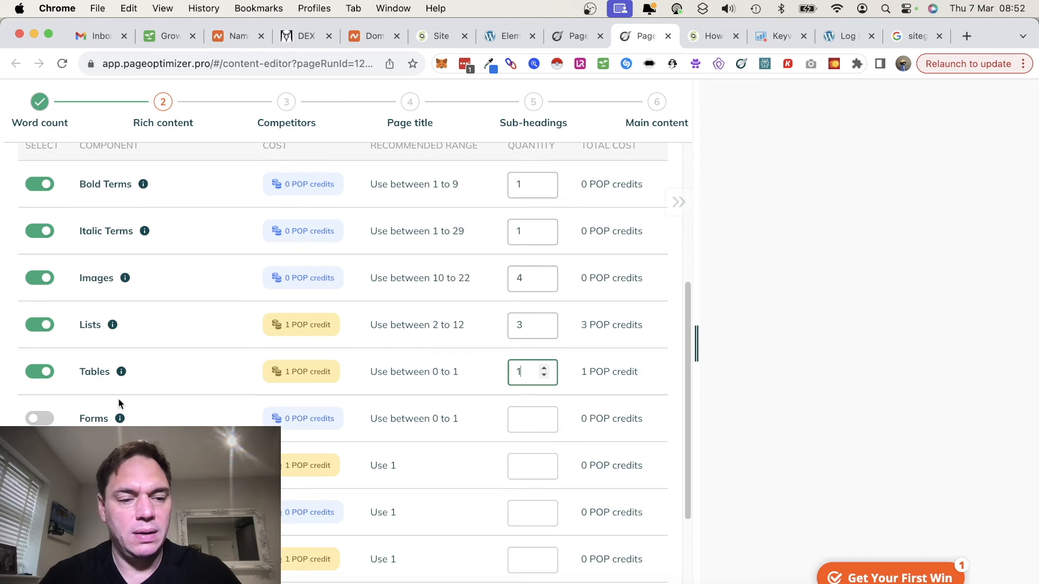
click(41, 422)
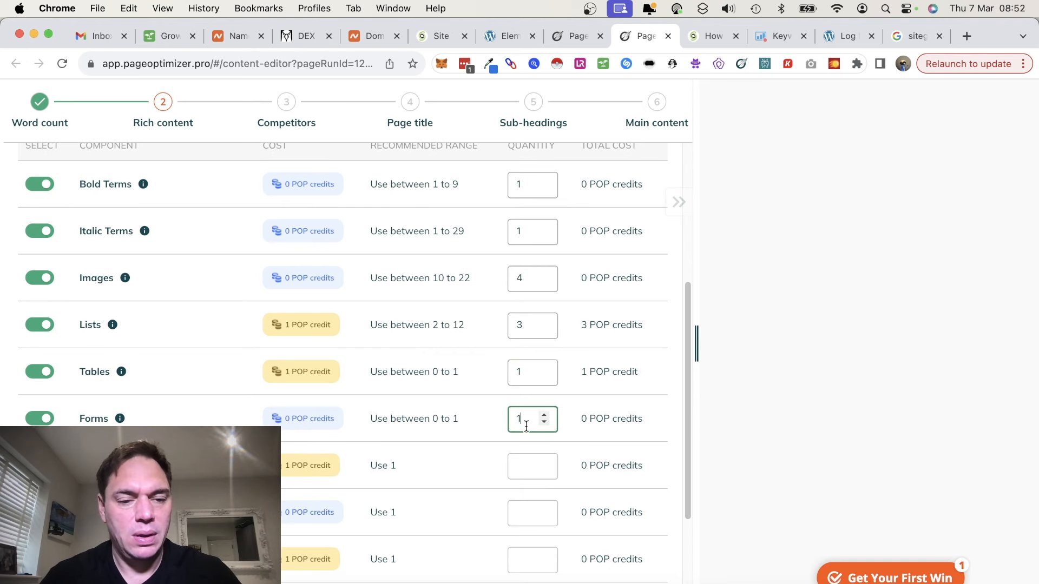
Include one each of Frequently Asked Questions, Table of Contents, Meta description and the component below it, and proceed to the competitor selection
scroll(88, 378, down, 4)
click(35, 371)
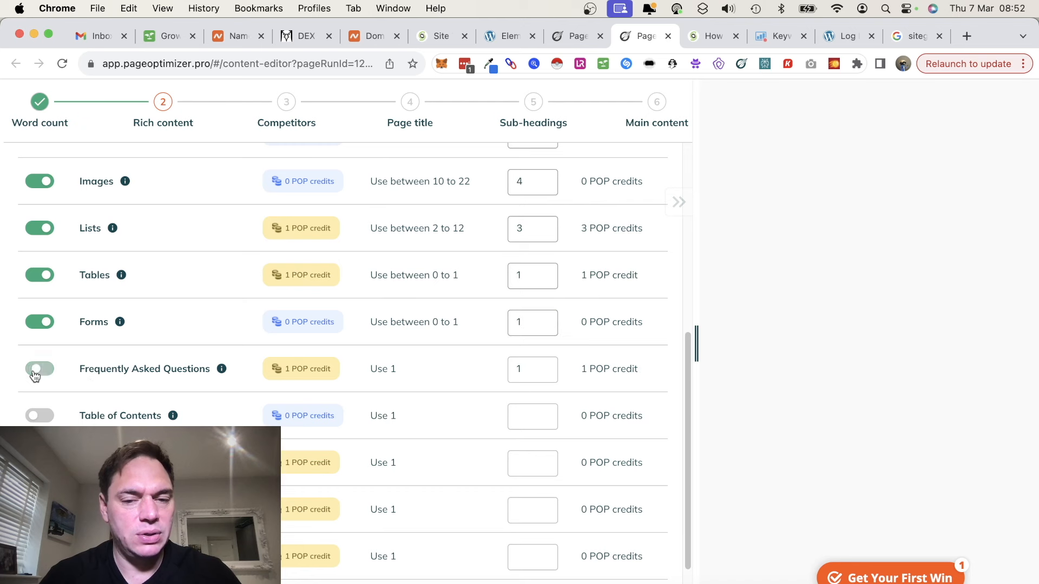
scroll(278, 418, down, 2)
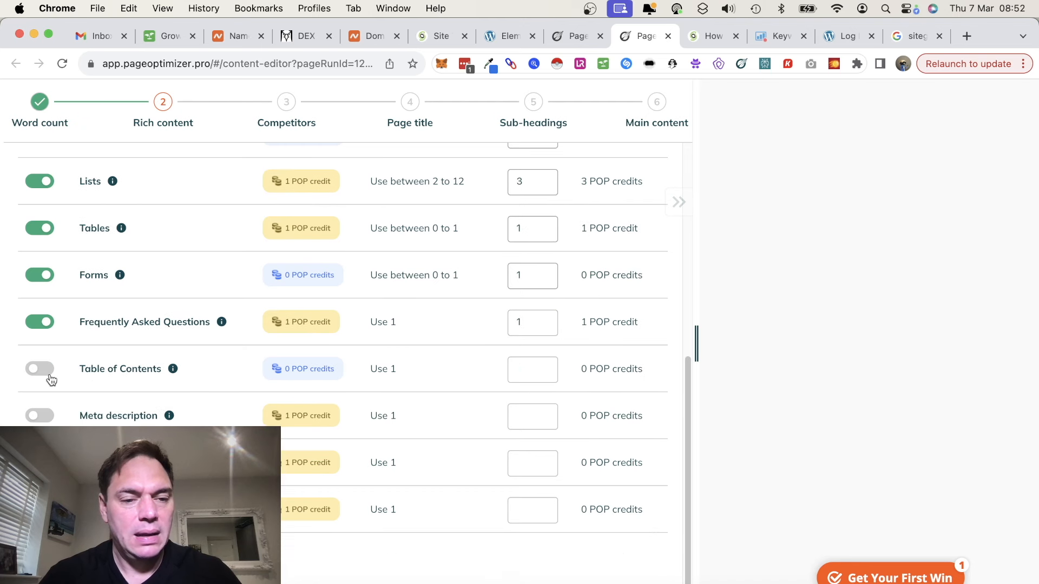
click(40, 369)
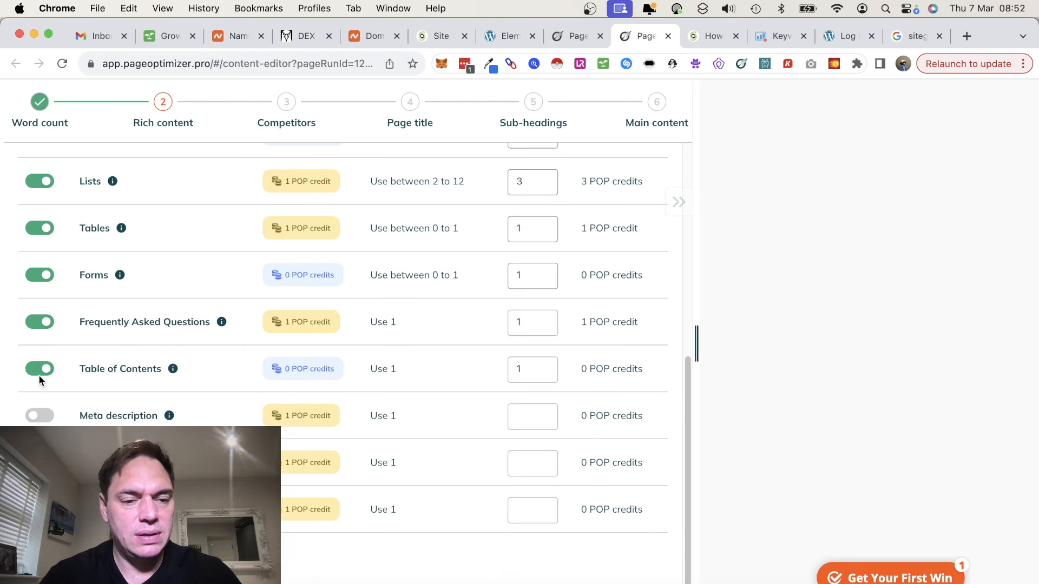
click(40, 417)
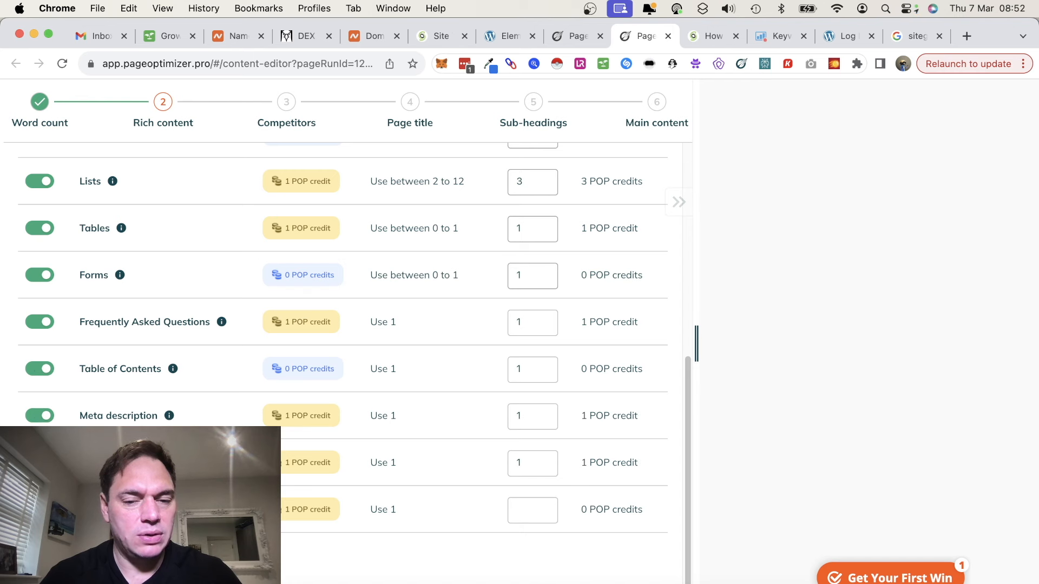
scroll(346, 325, down, 1)
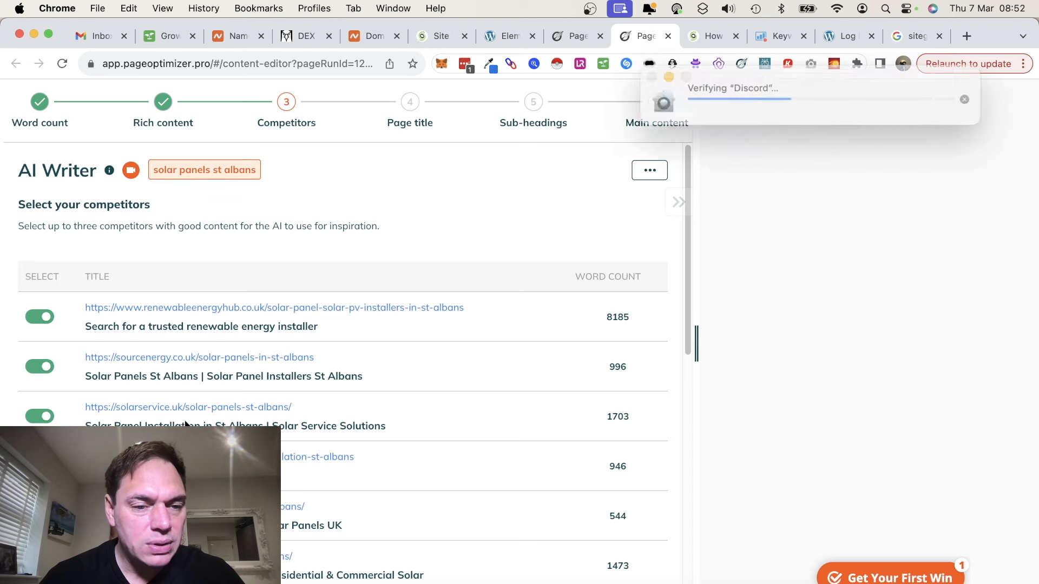
Set the AI Writer's tone to Professional, author to Solar Installation Specialist and brand to St Albans Solar, keeping the preselected competitors
scroll(354, 364, down, 2)
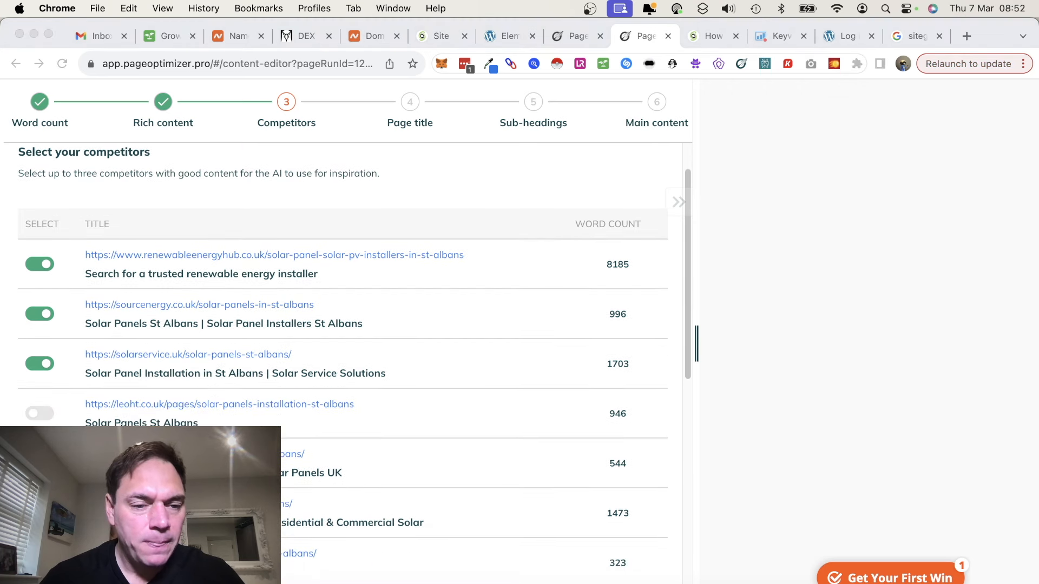
scroll(135, 424, down, 10)
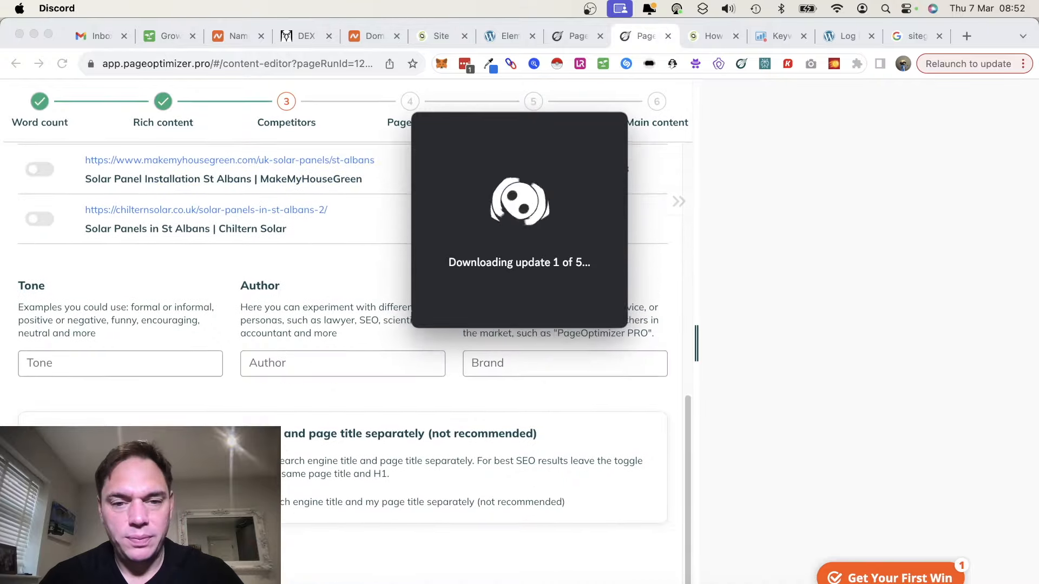
scroll(346, 325, up, 3)
scroll(346, 325, down, 5)
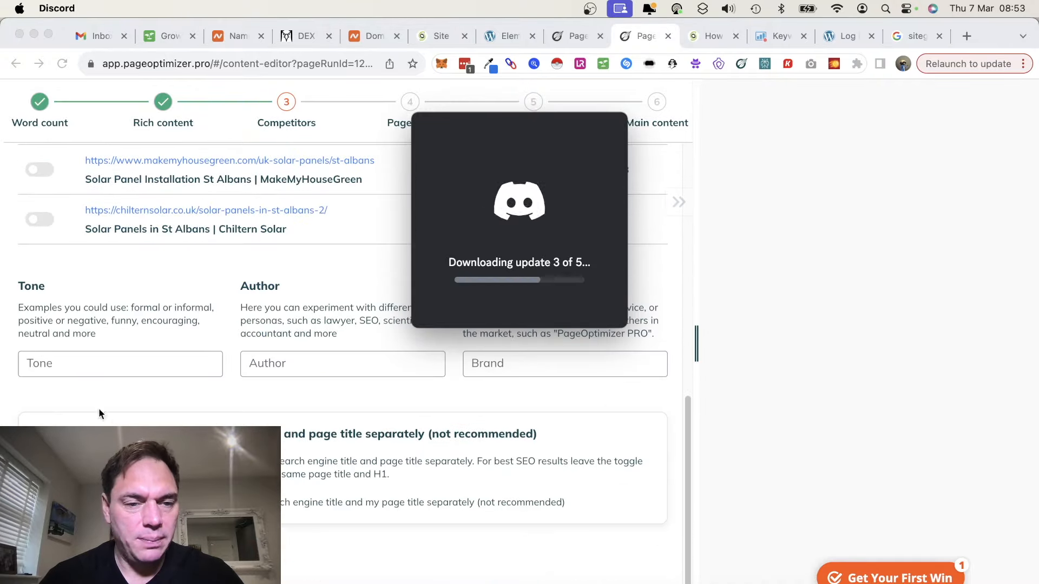
click(105, 366)
click(86, 367)
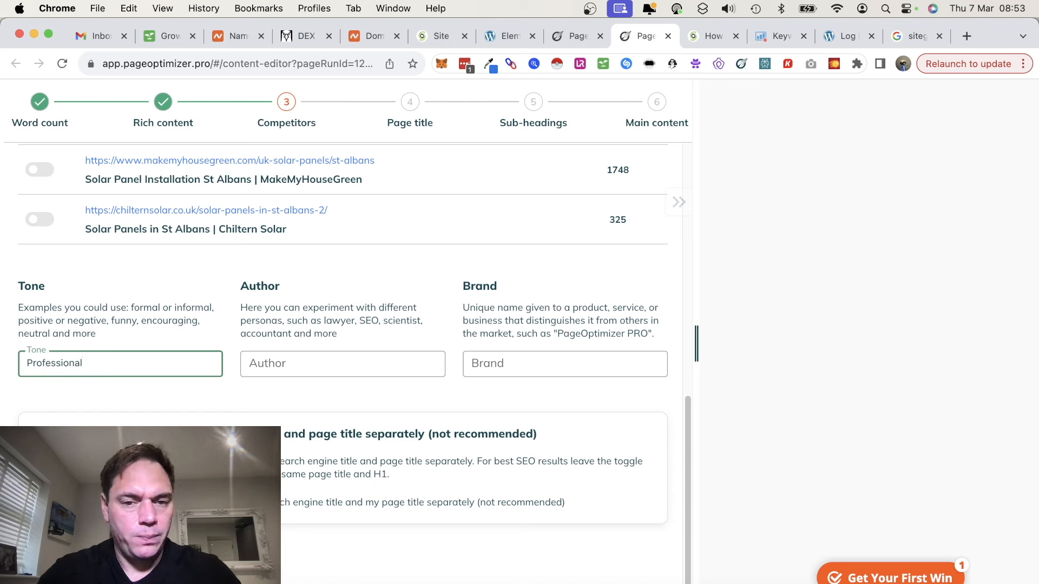
click(309, 368)
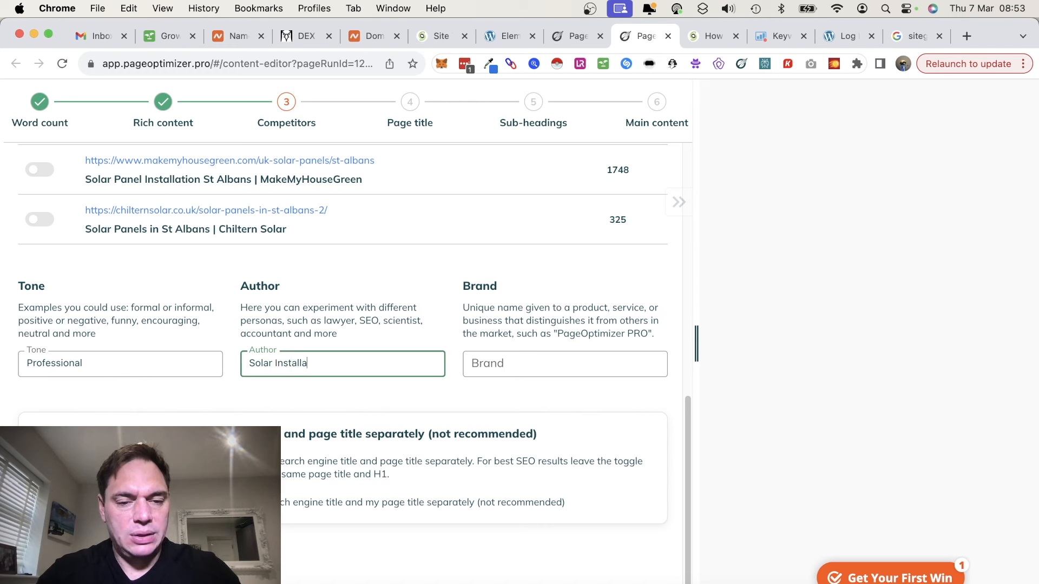
text(ialist)
click(536, 363)
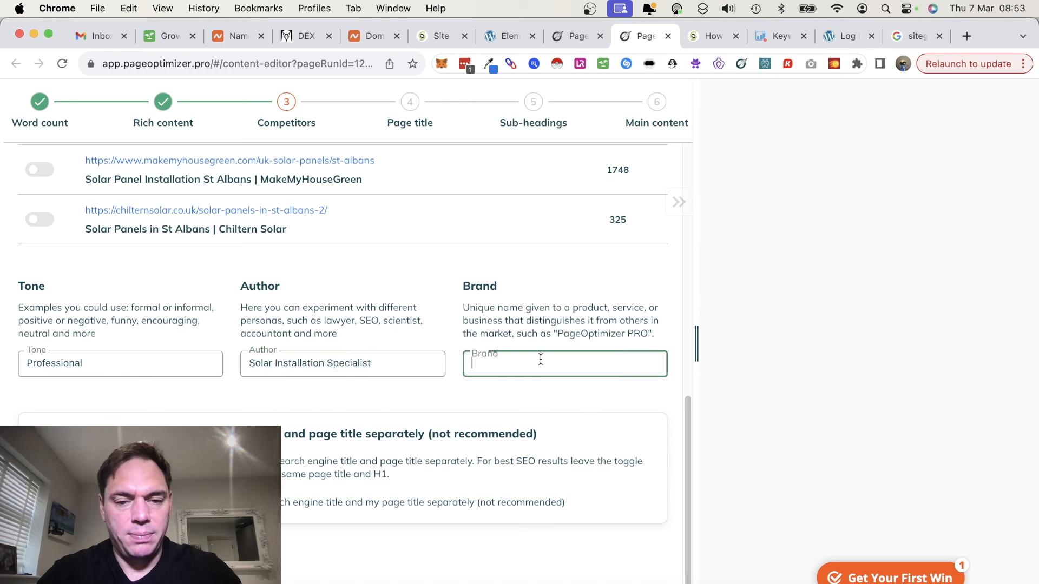
text(St Albans Solar)
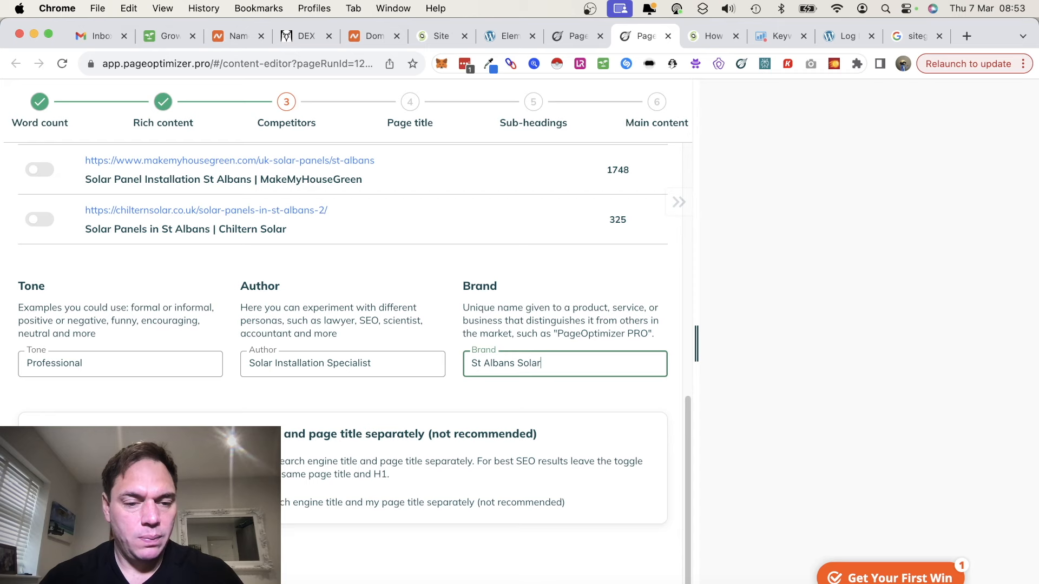
Proceed to the page title stage and generate the titles using the own title and competitors' titles for AI inspiration
click(63, 557)
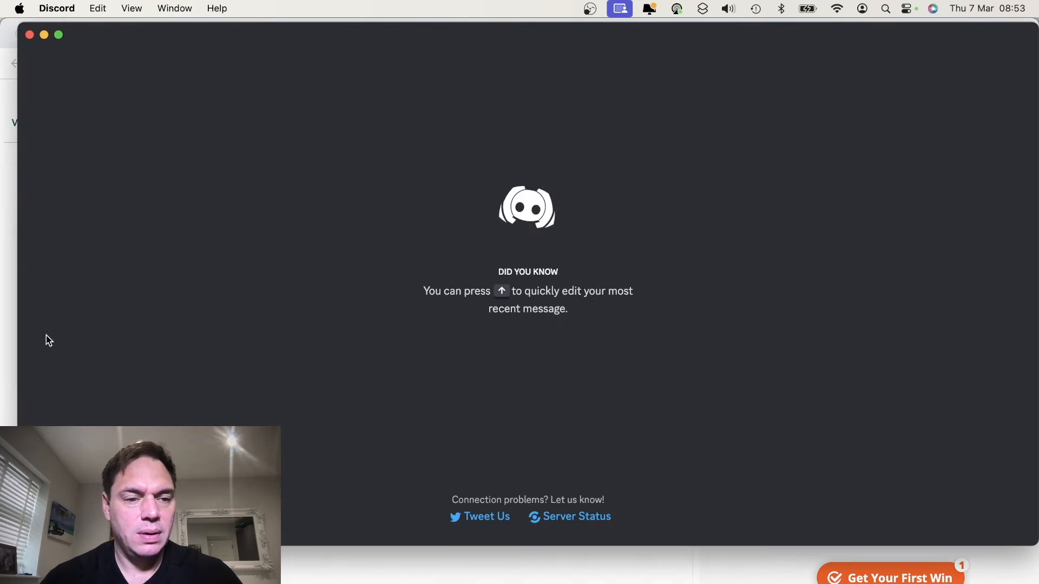
click(8, 325)
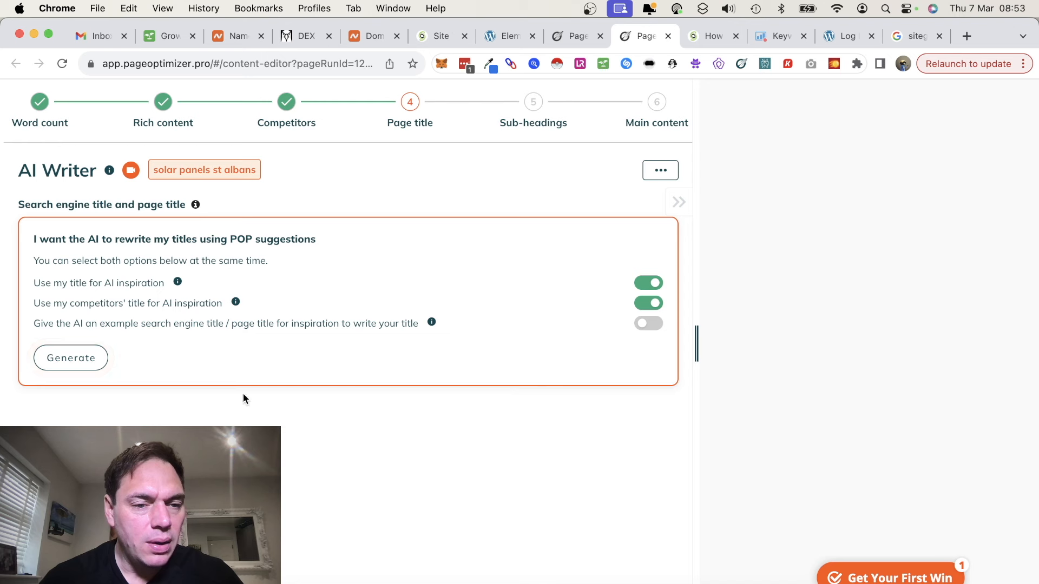
click(85, 361)
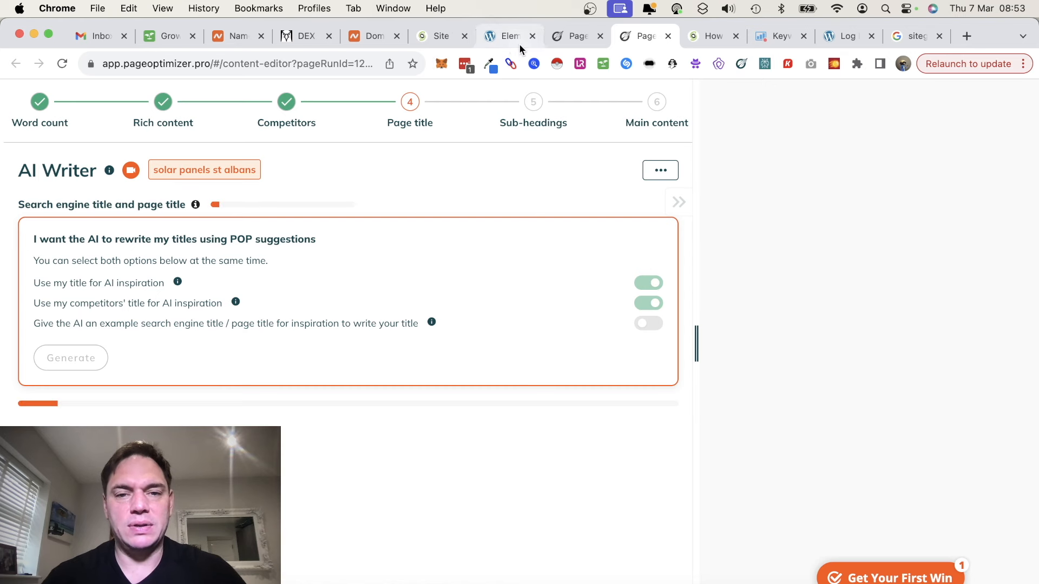
Switch to Discord, dismiss the What's New notice and open the Midjourney server
click(504, 36)
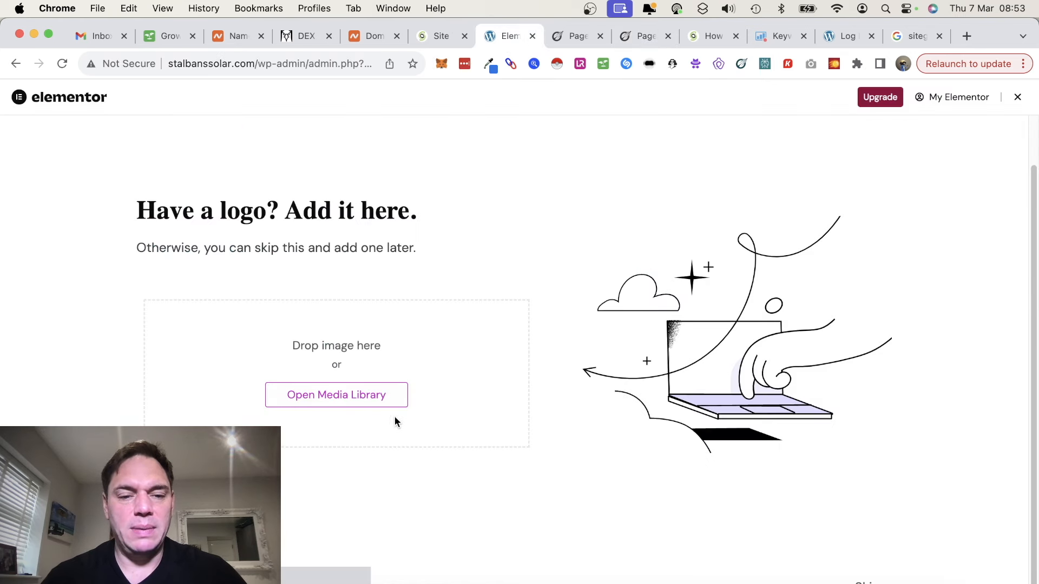
click(796, 583)
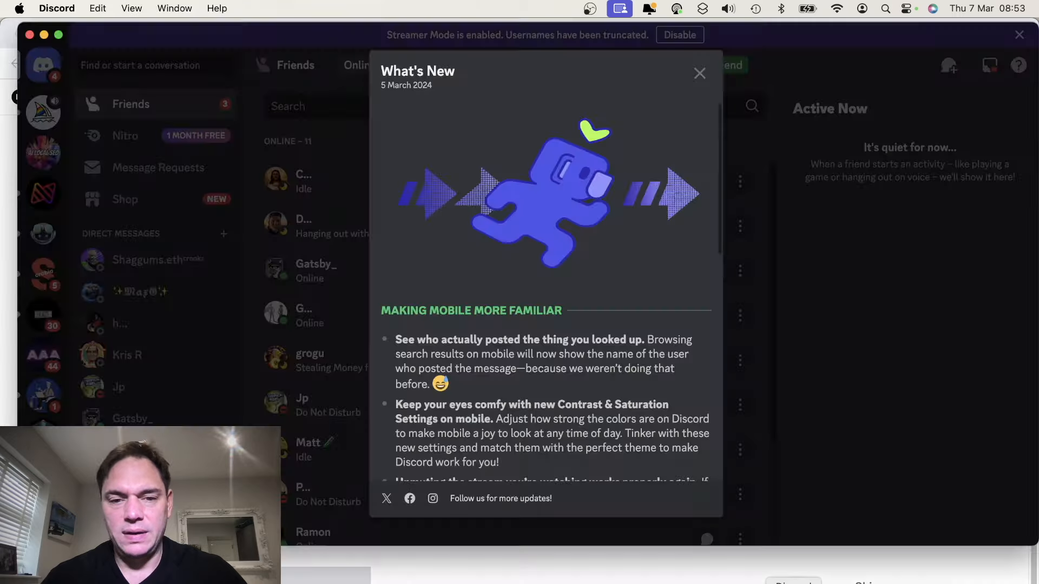
click(698, 73)
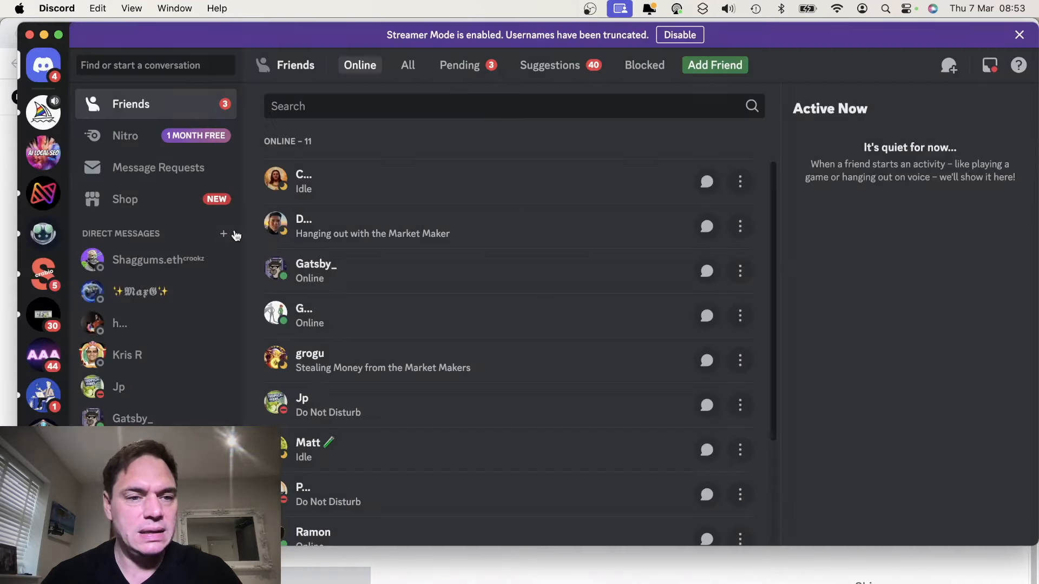
click(48, 121)
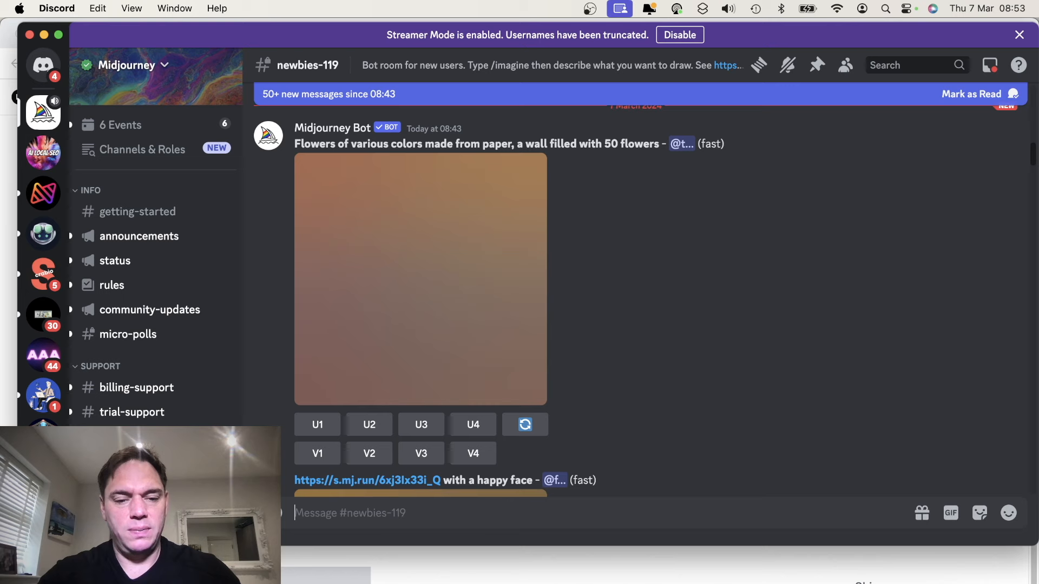
Submit a Midjourney /imagine request with the prompt "create a logo for a website, St Albans Solar"
text(/image)
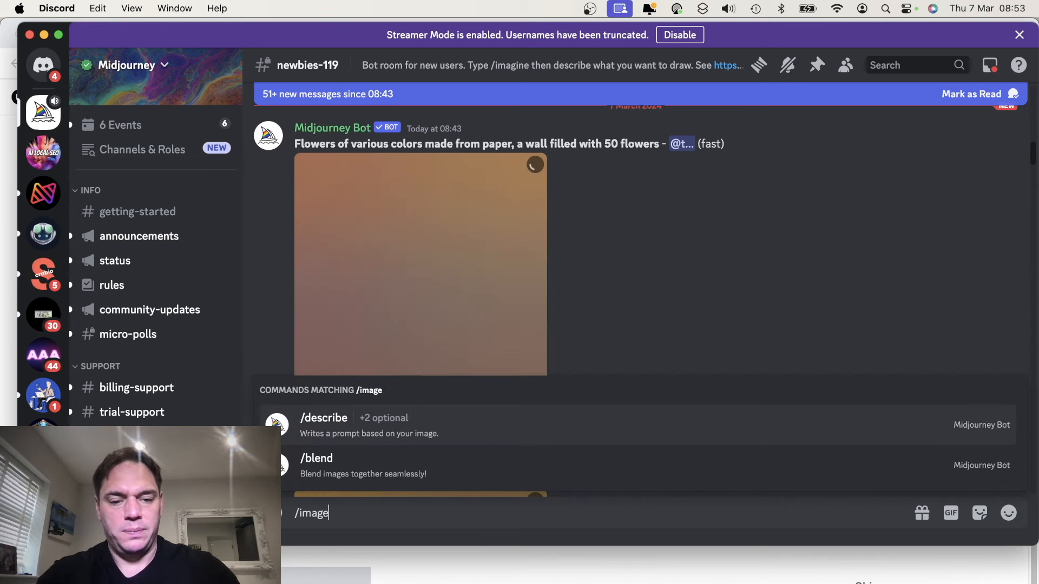
key(BackSpace)
text(ine)
key(Tab)
text(creat)
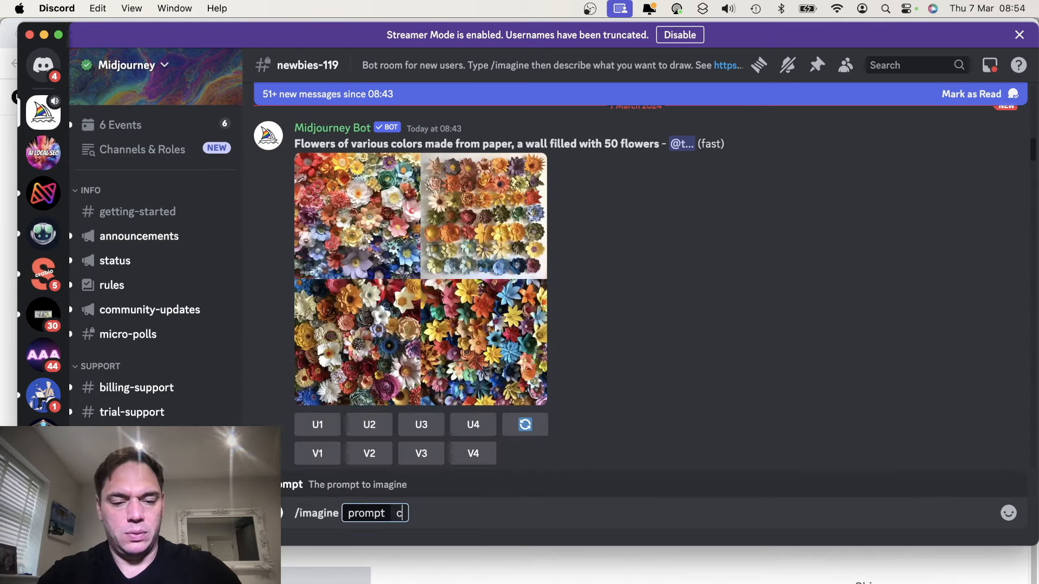
text(e a logo )
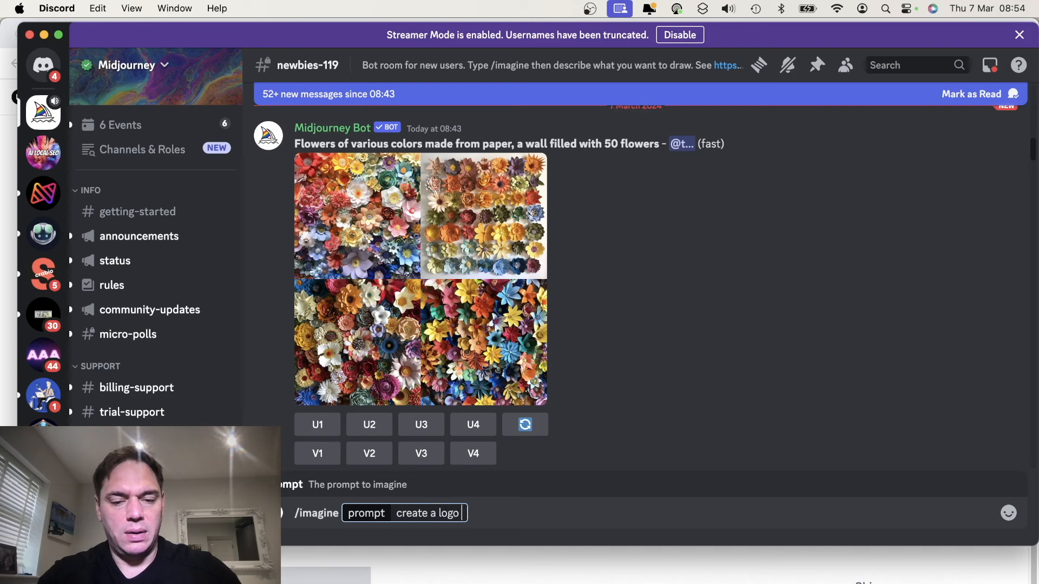
text(for a websi)
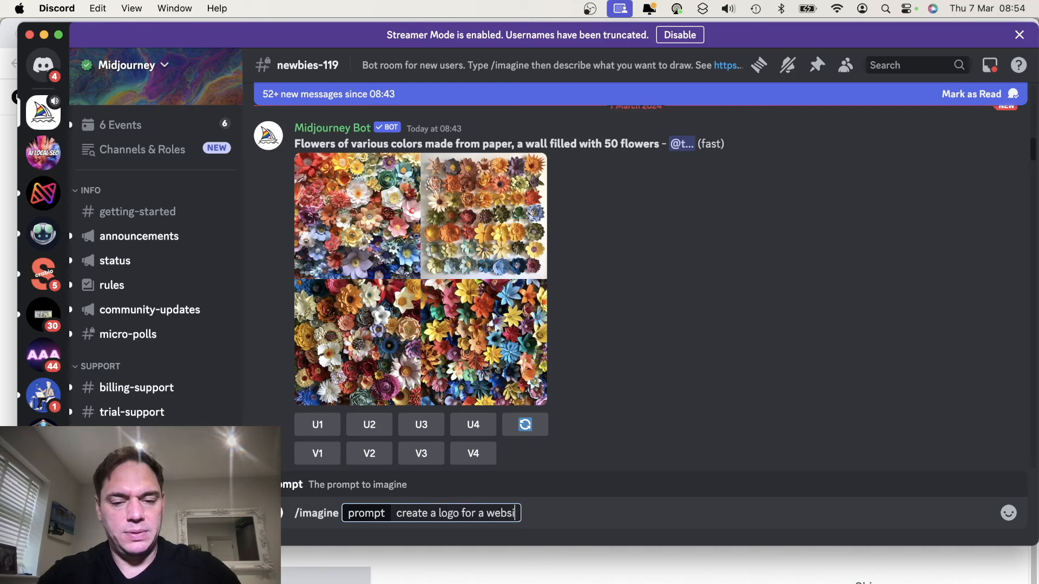
text(te, Solar)
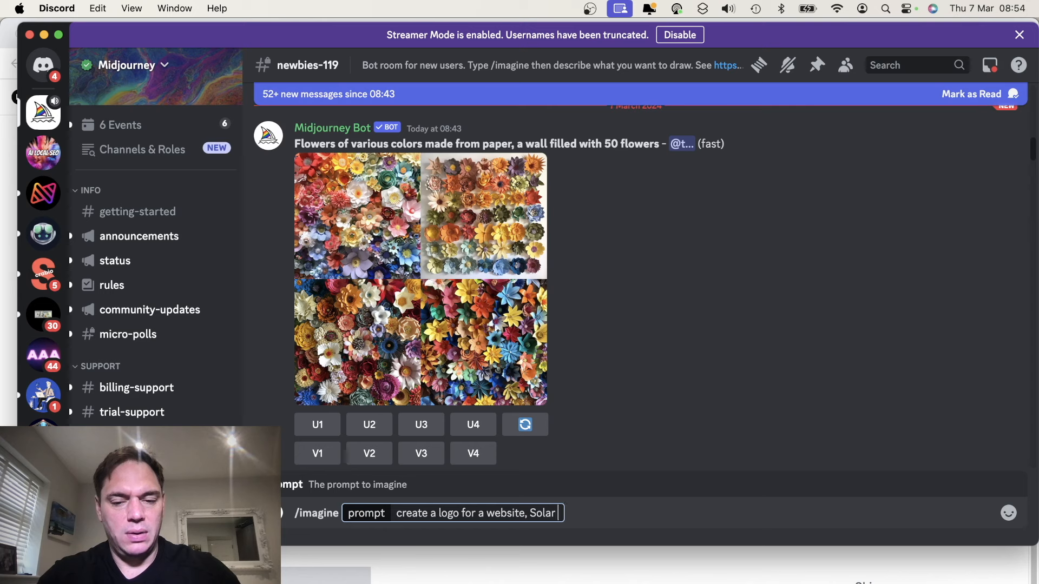
key(BackSpace)
key(BackSpace)
key(BackSpace)
key(BackSpace)
text(t Al)
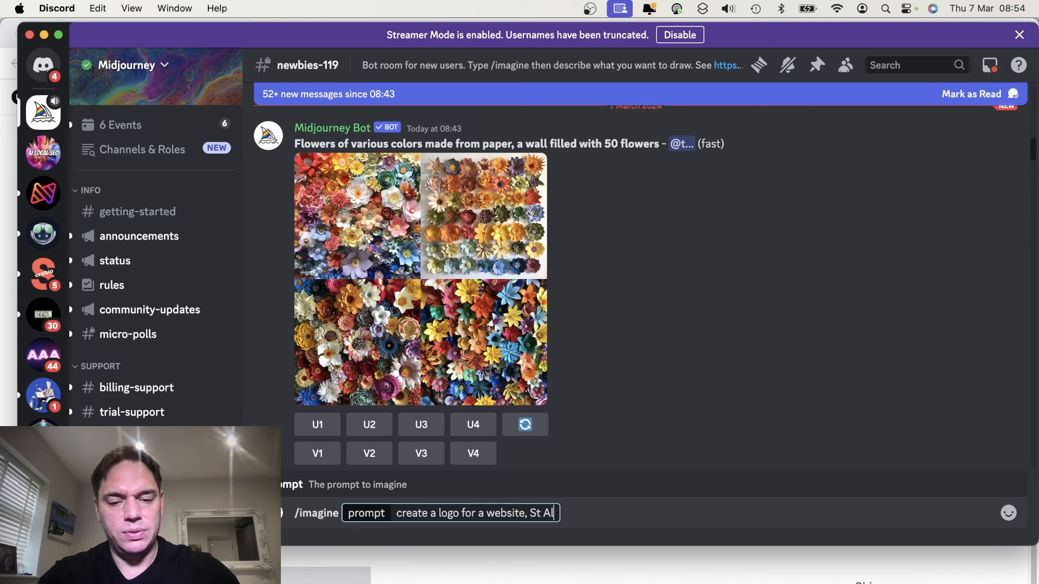
text(bans Solar P)
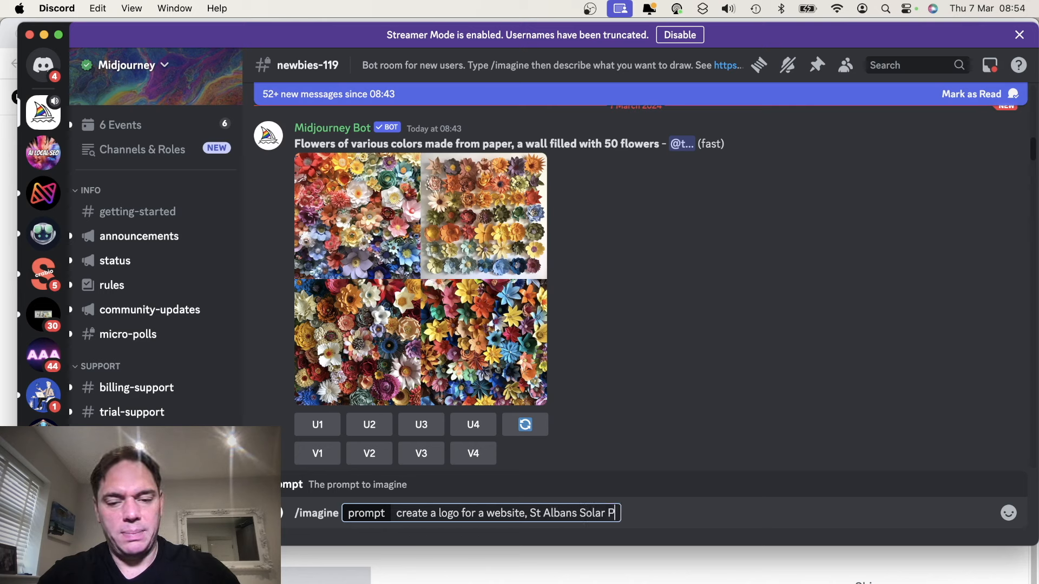
key(BackSpace)
key(BackSpace)
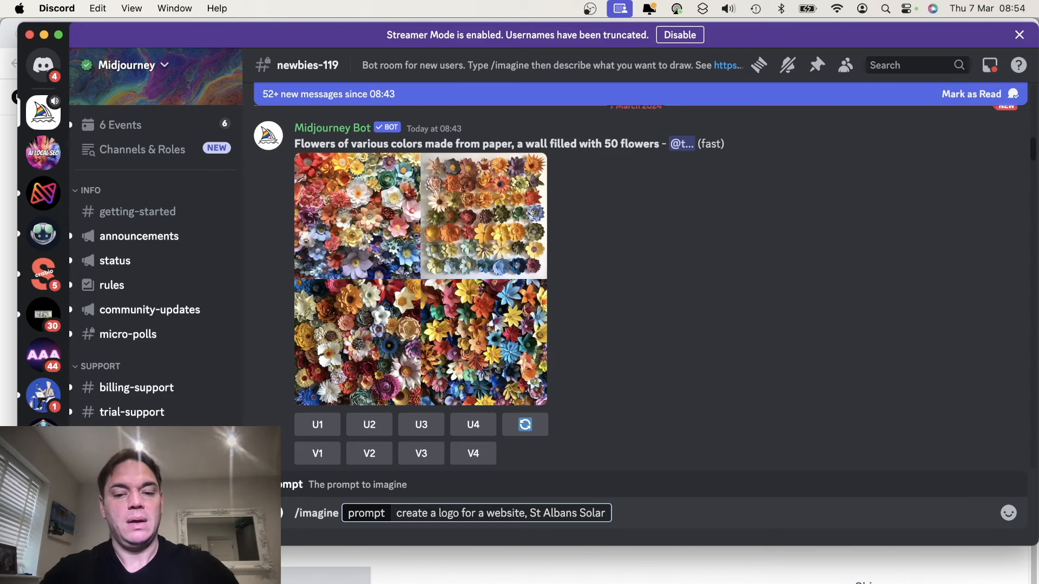
key(Return)
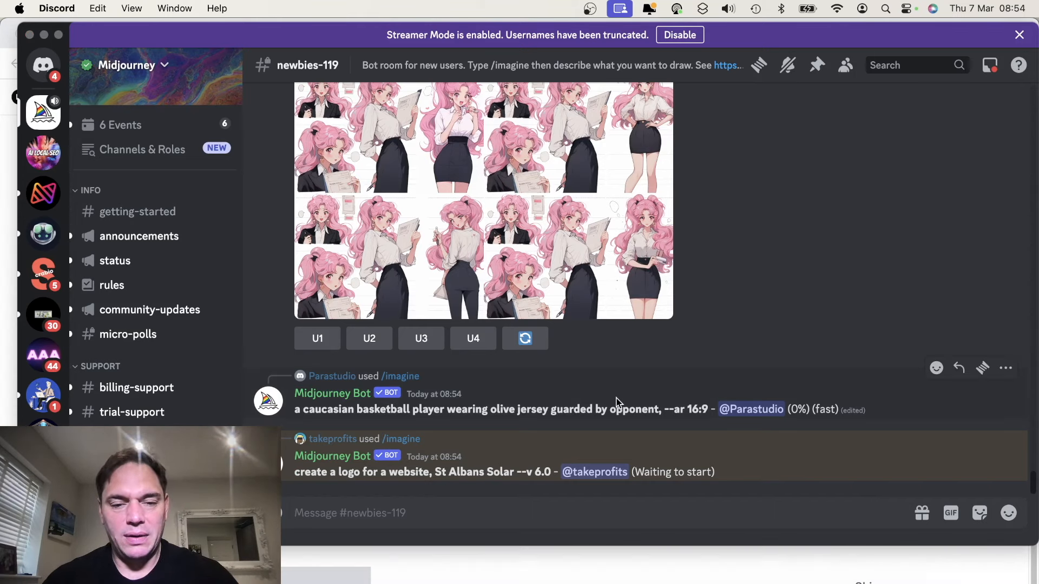
Switch to Chrome and open the completed EEAT analysis for solar panels st albans in PageOptimizer Pro
key(super+Tab)
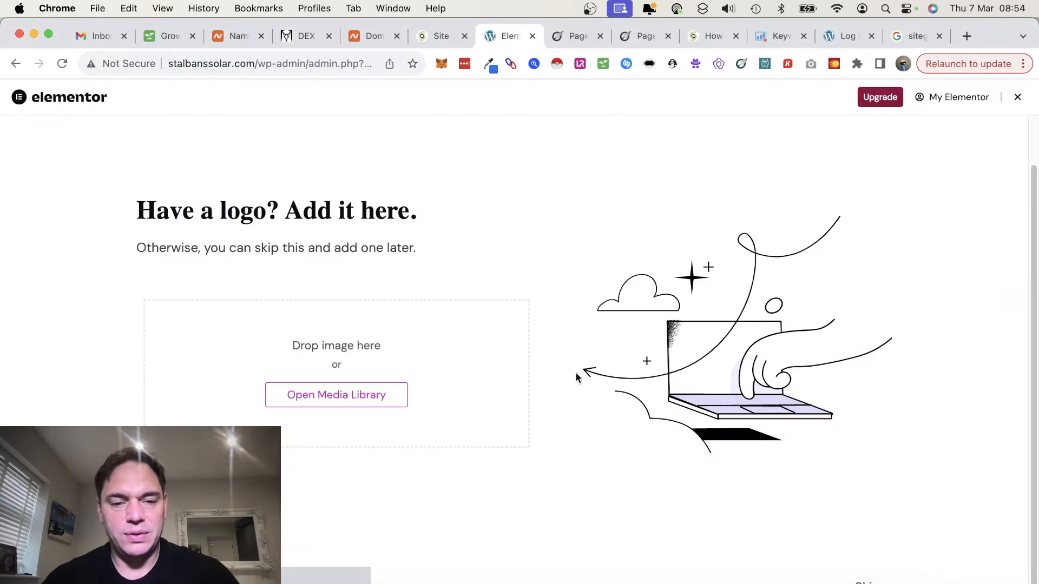
click(569, 34)
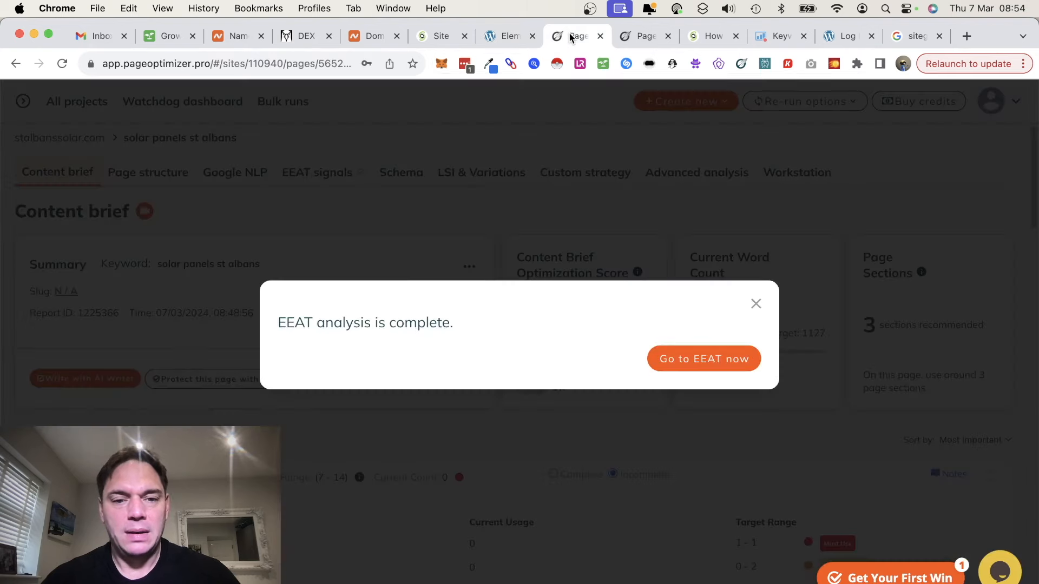
click(699, 359)
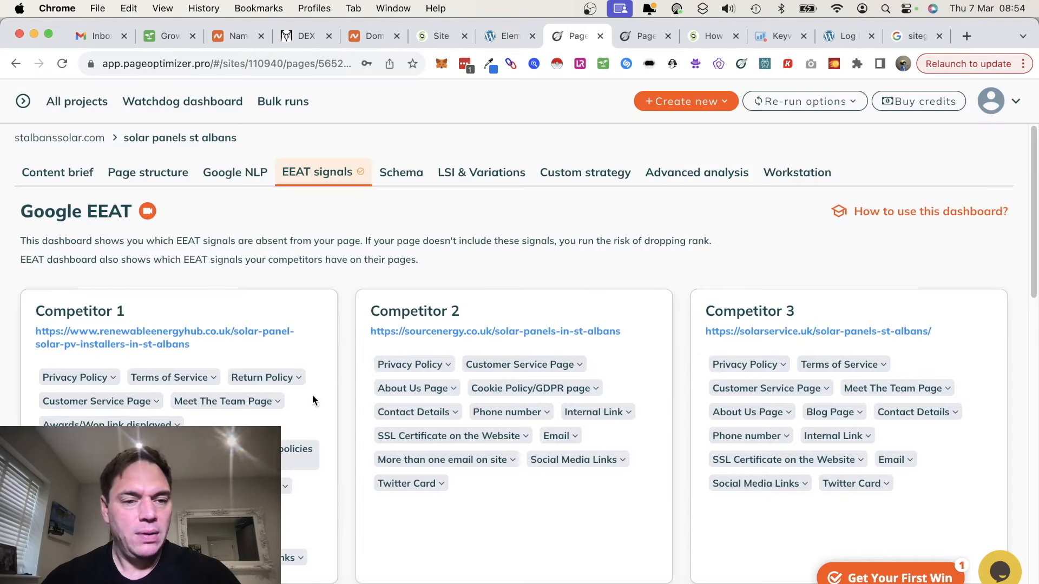
Examine the competitors' EEAT signals, including the explanations of Customer Service Page and Return Policy
scroll(285, 400, down, 2)
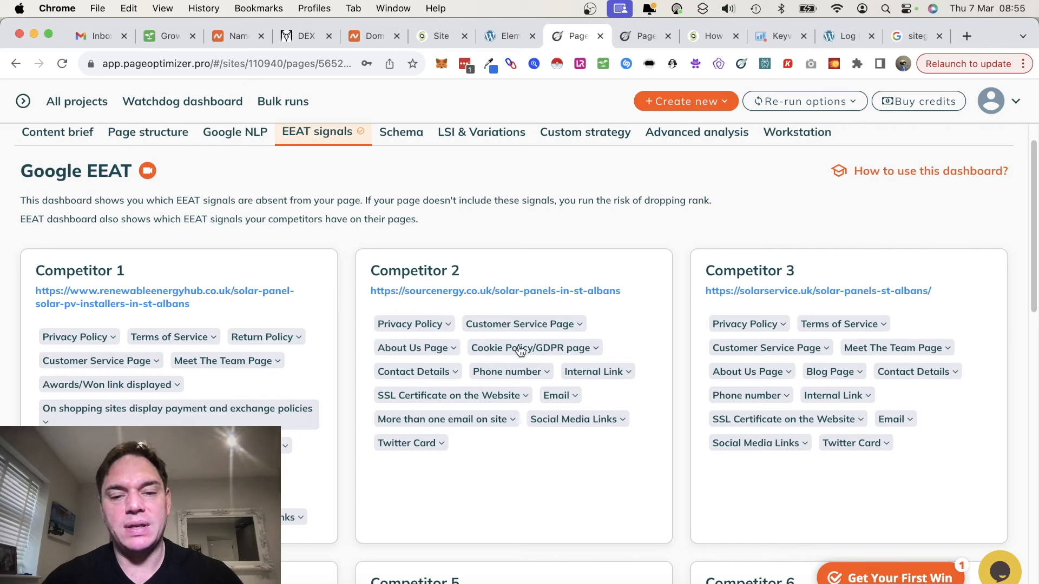
click(570, 327)
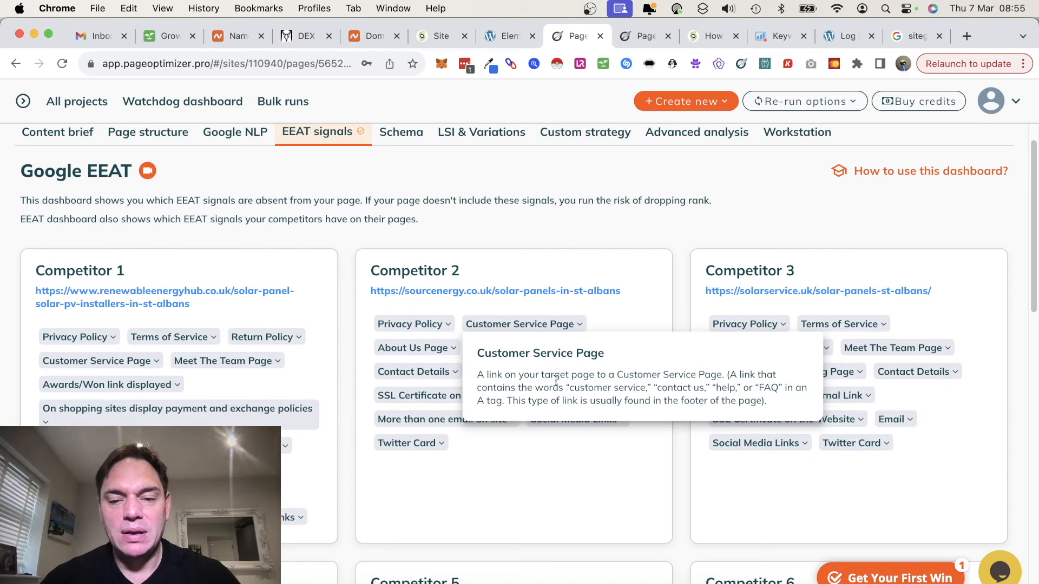
click(532, 474)
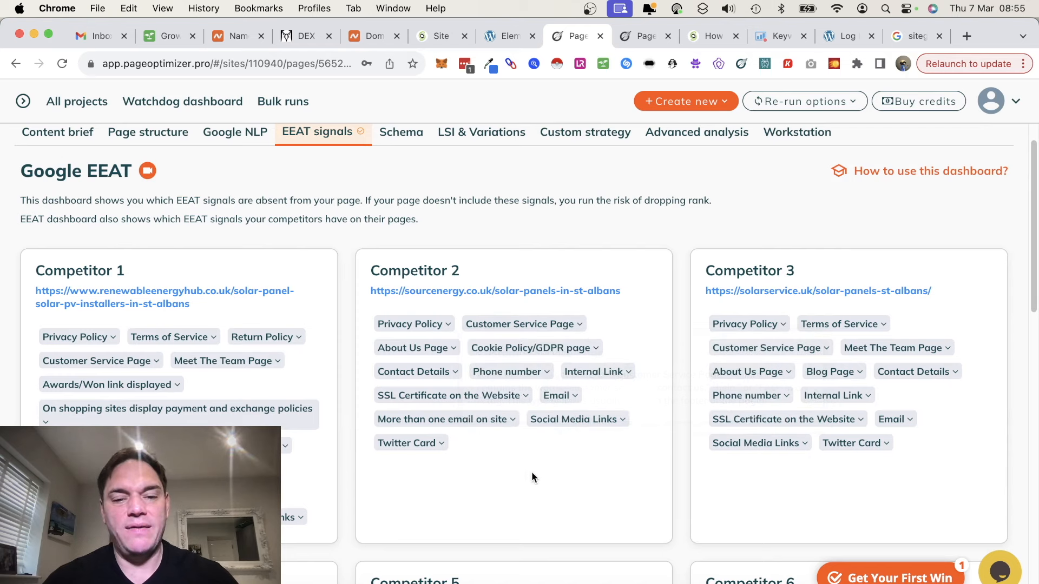
click(258, 339)
click(452, 518)
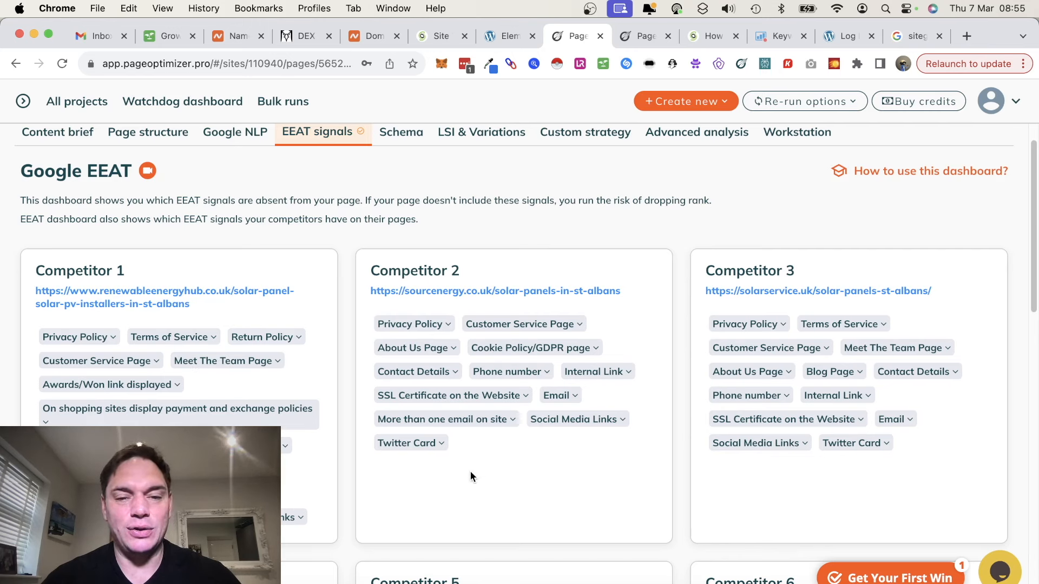
scroll(376, 419, down, 3)
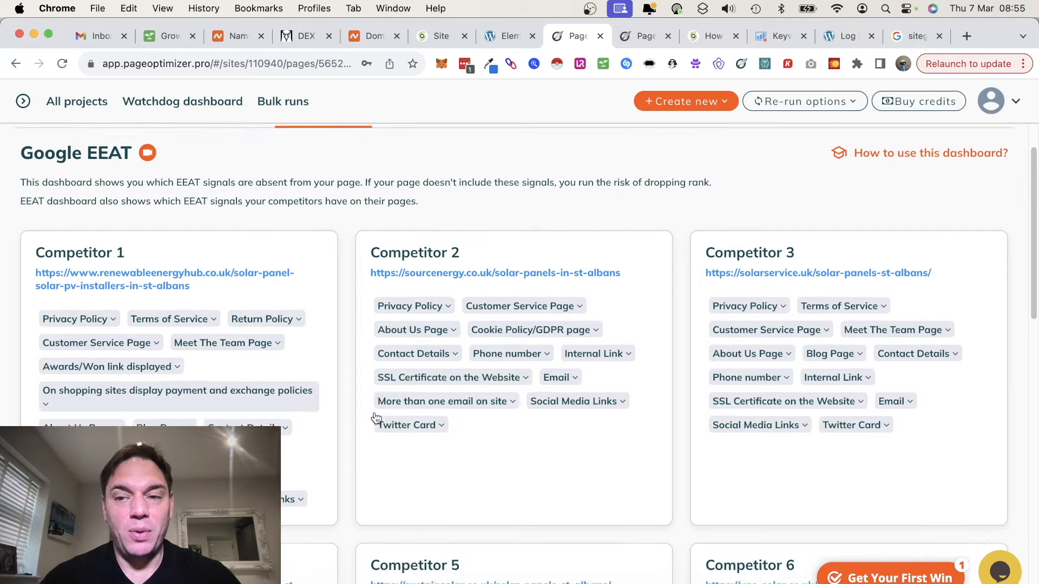
scroll(376, 419, down, 5)
scroll(375, 412, up, 10)
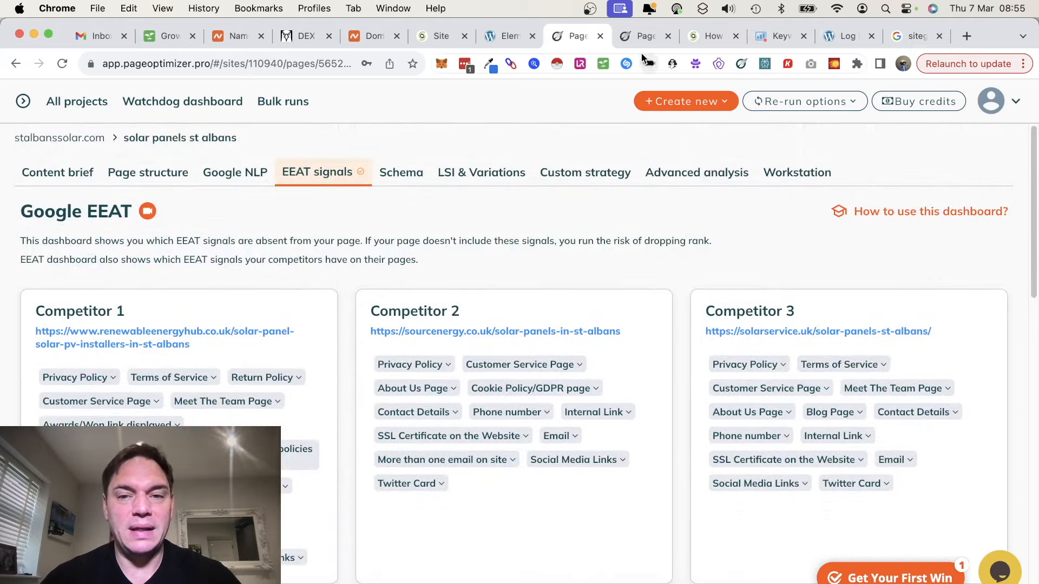
Check the progress of the AI Writer's title generation and switch to the Midjourney channel in Discord
click(638, 37)
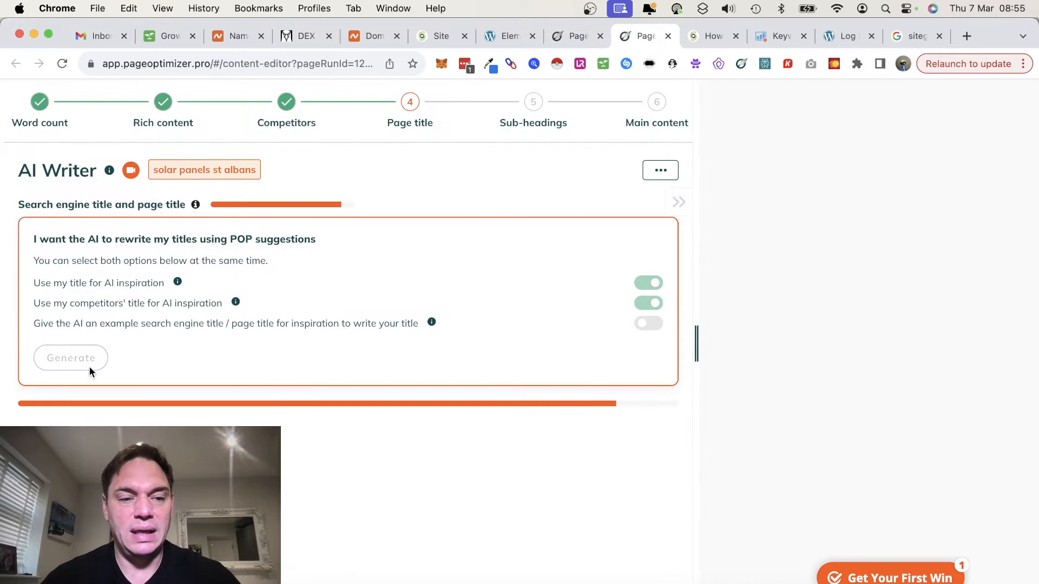
click(576, 38)
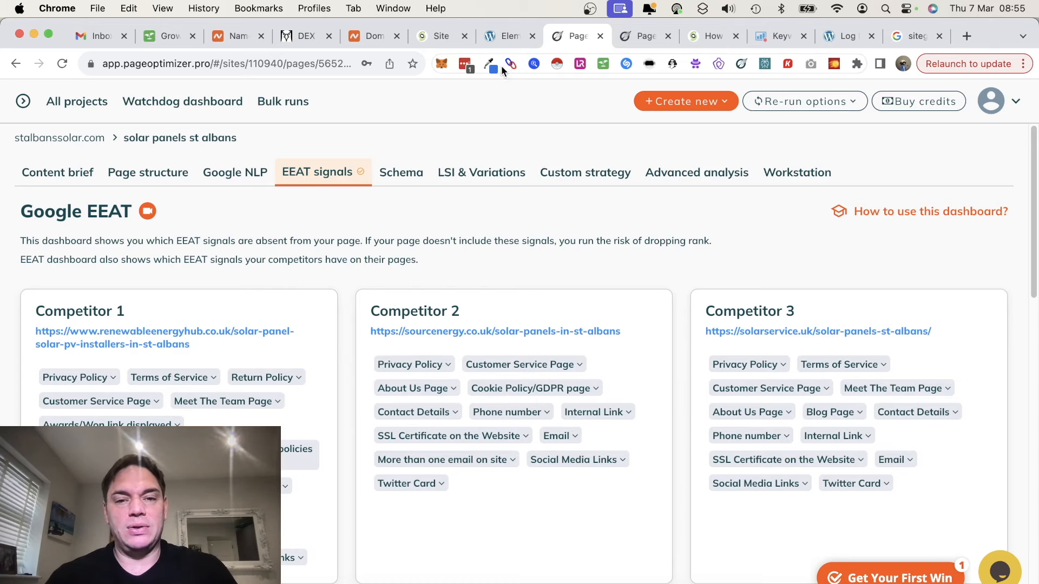
click(503, 35)
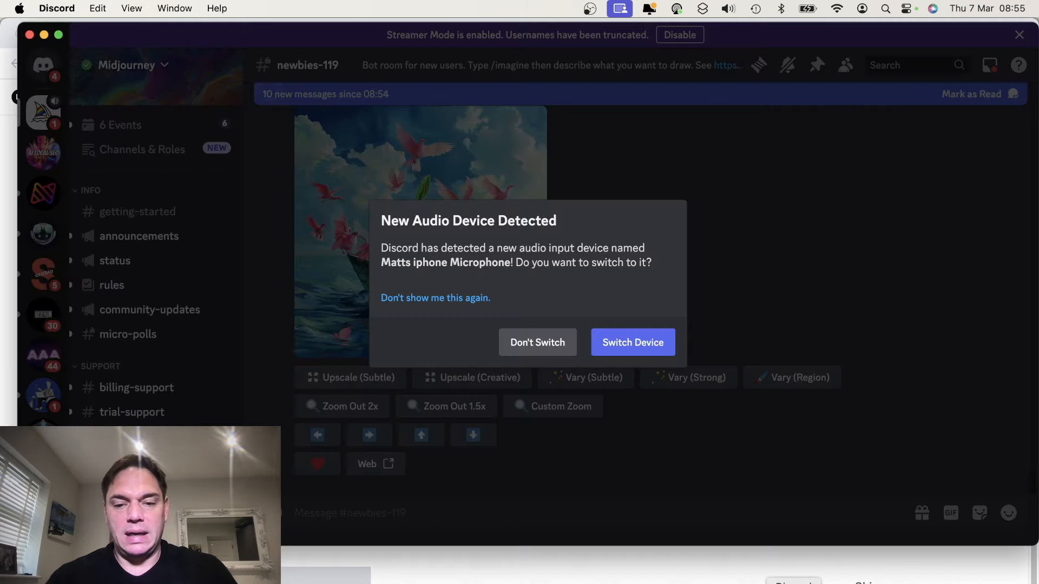
Decline the audio device switch, upscale the first St Albans Solar logo variant and open it on the Midjourney website
click(552, 351)
scroll(592, 301, up, 10)
scroll(592, 297, up, 15)
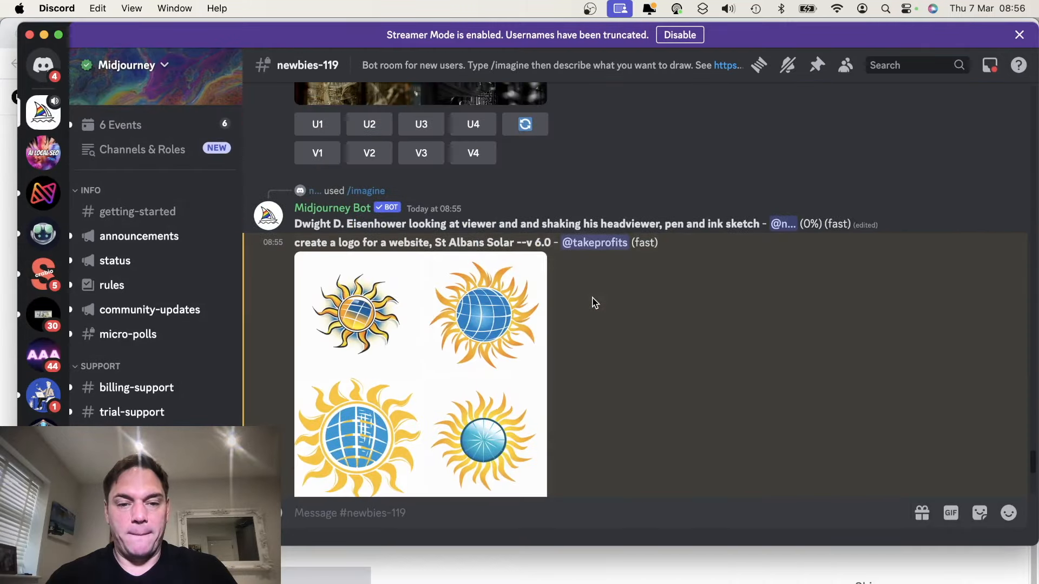
scroll(595, 303, down, 2)
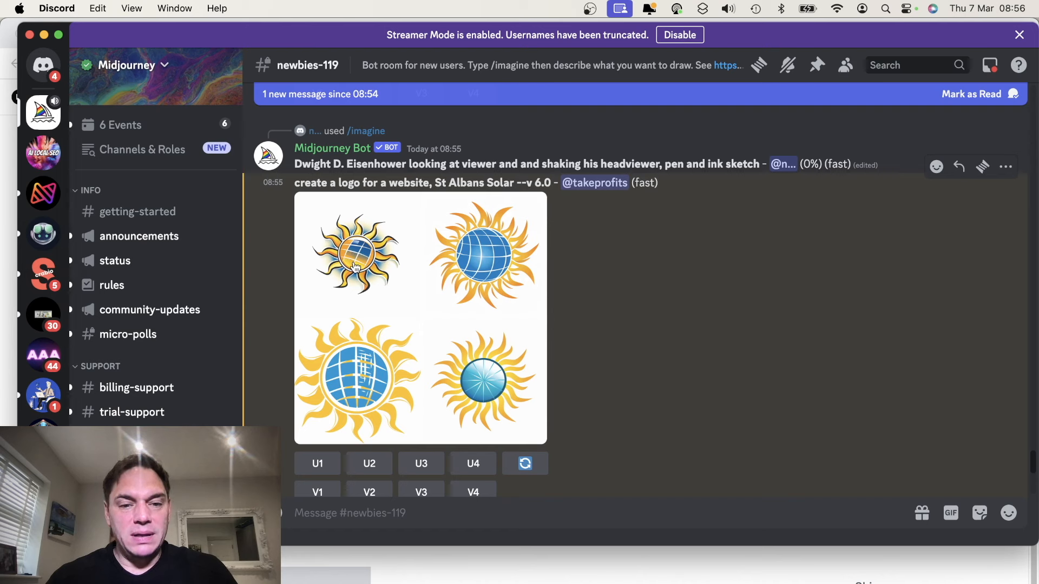
click(313, 466)
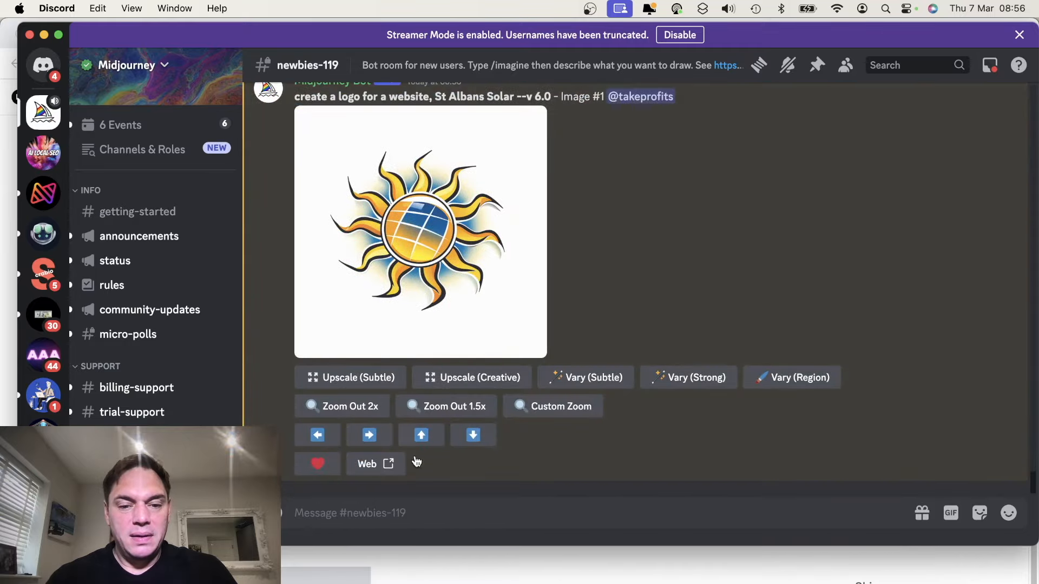
click(375, 469)
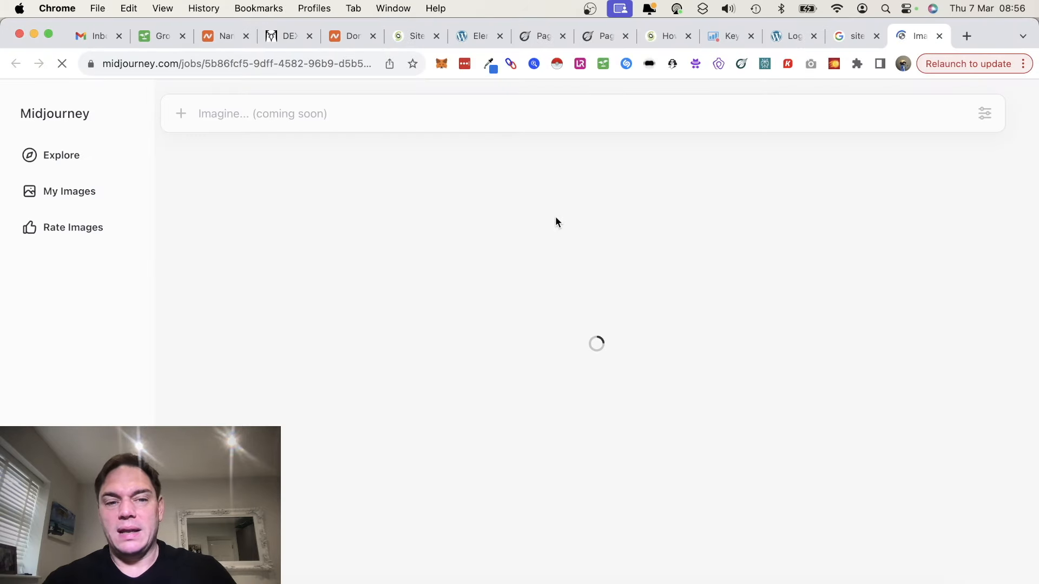
Open canva.com in a new browser tab and create a blank Logo design
click(968, 36)
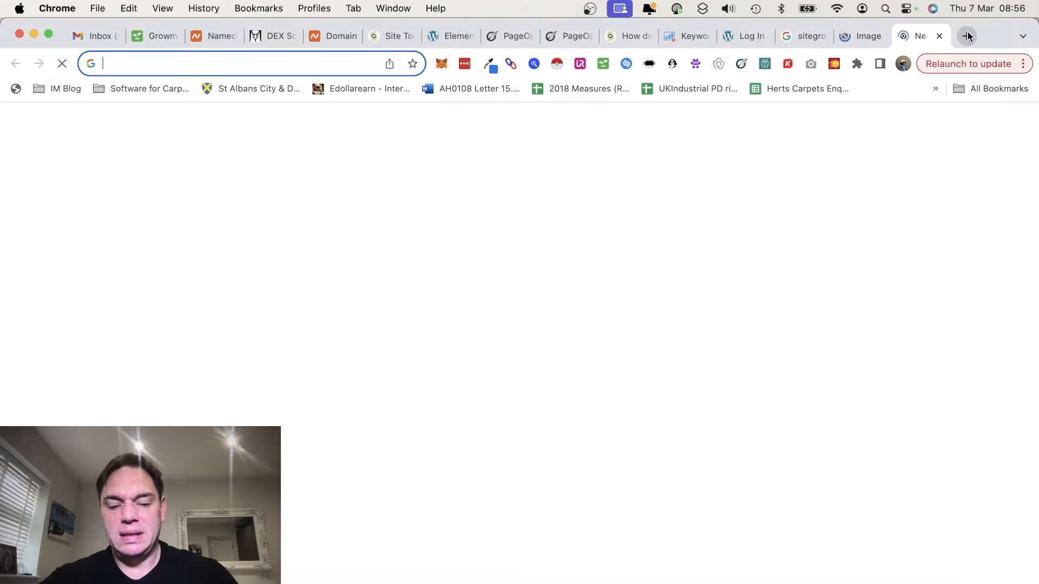
text(canva.com)
key(Return)
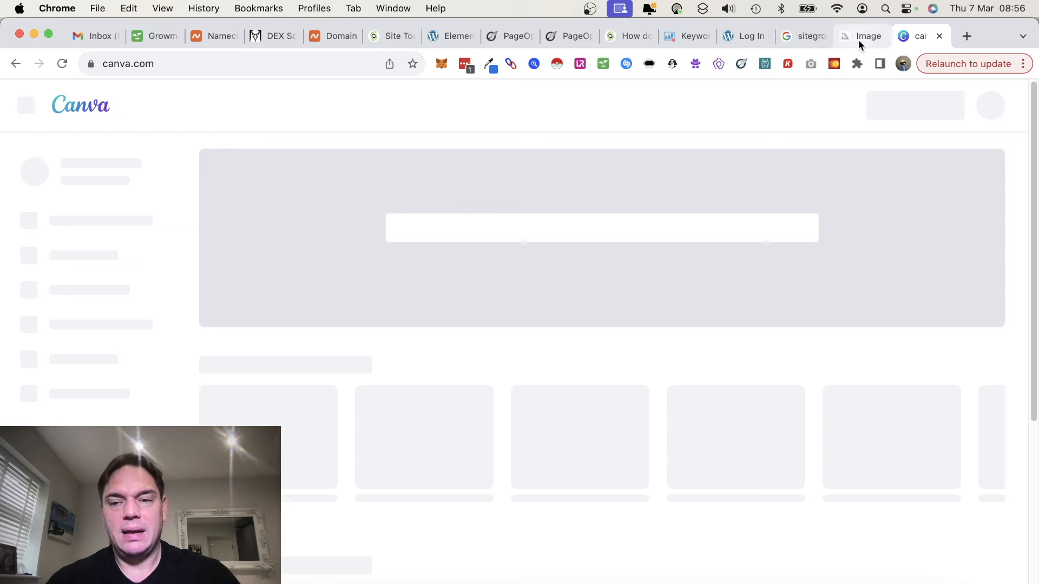
click(859, 40)
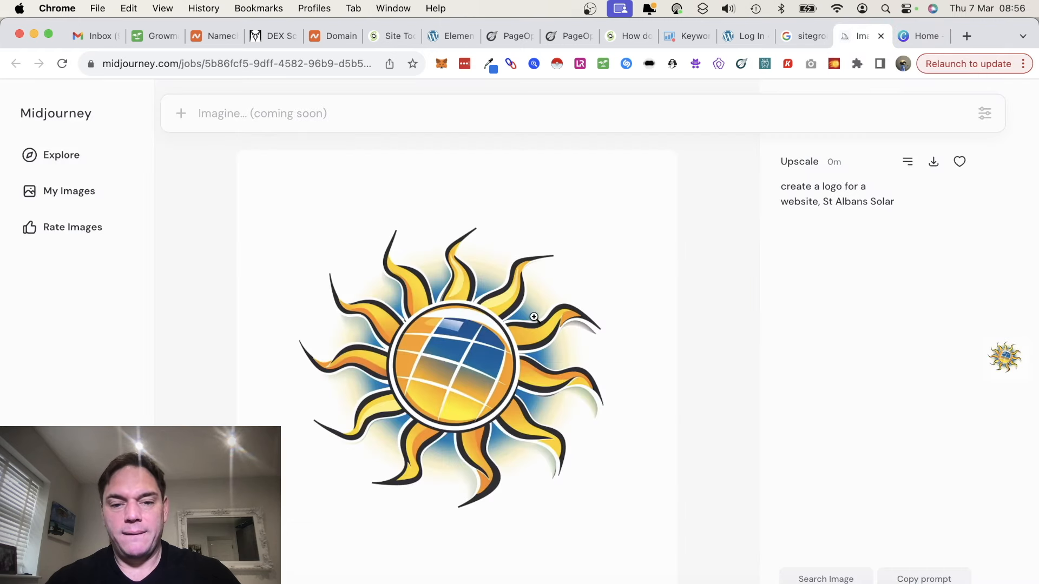
click(912, 37)
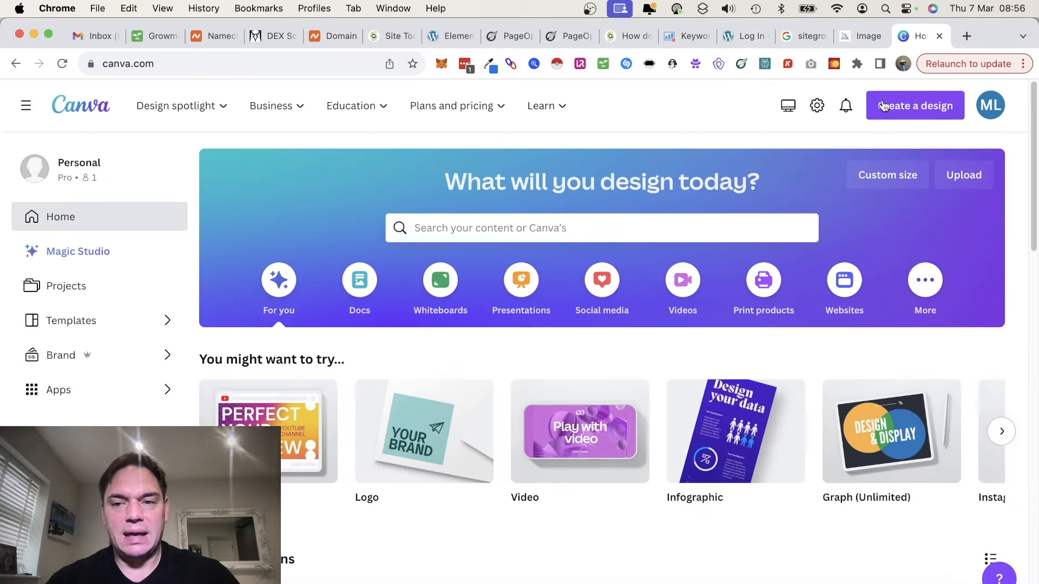
click(900, 110)
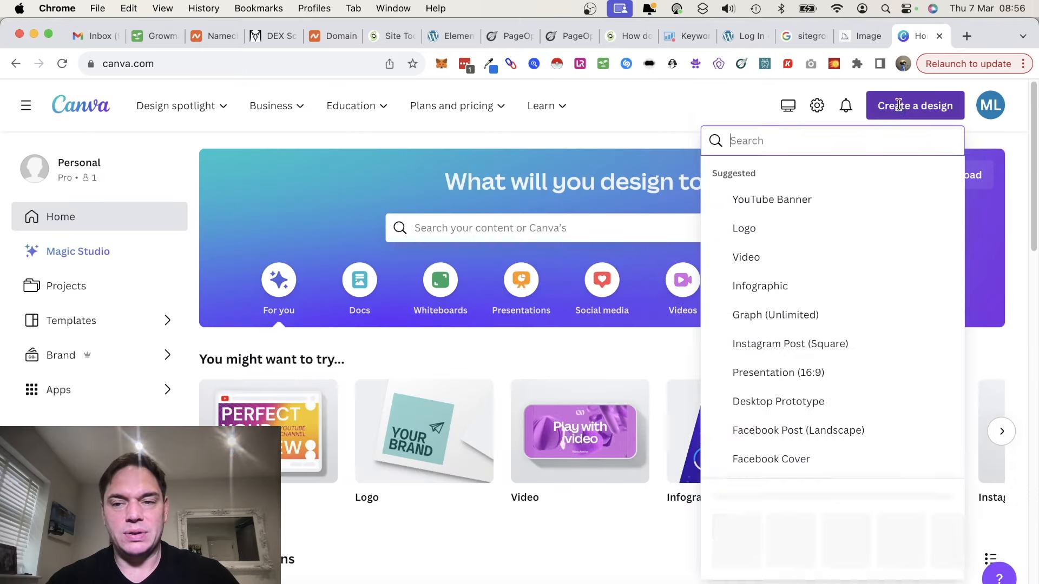
click(739, 196)
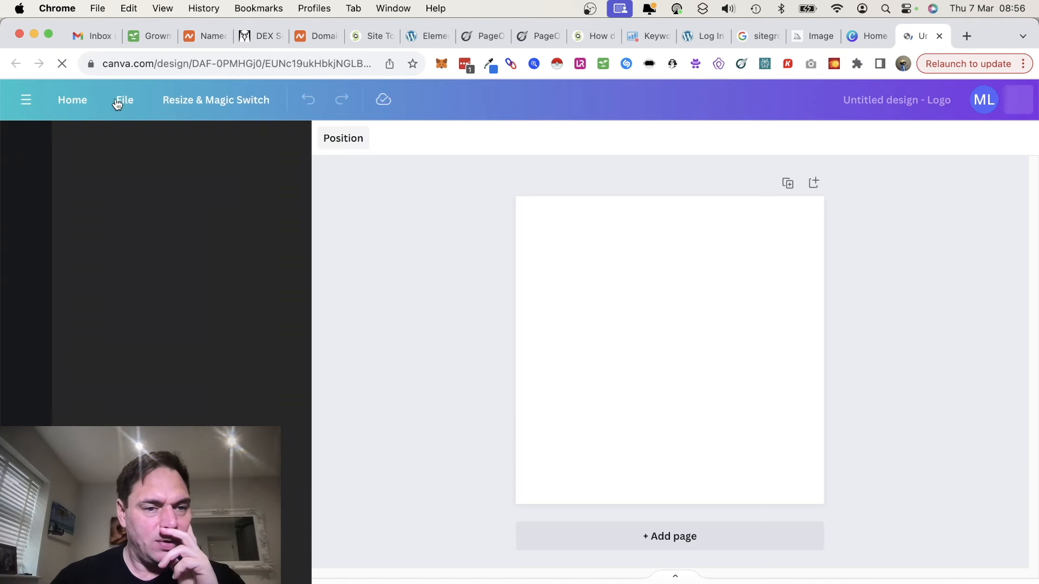
Choose 300 × 100 px as the new size for the blank logo design and continue to the resize preview
click(223, 100)
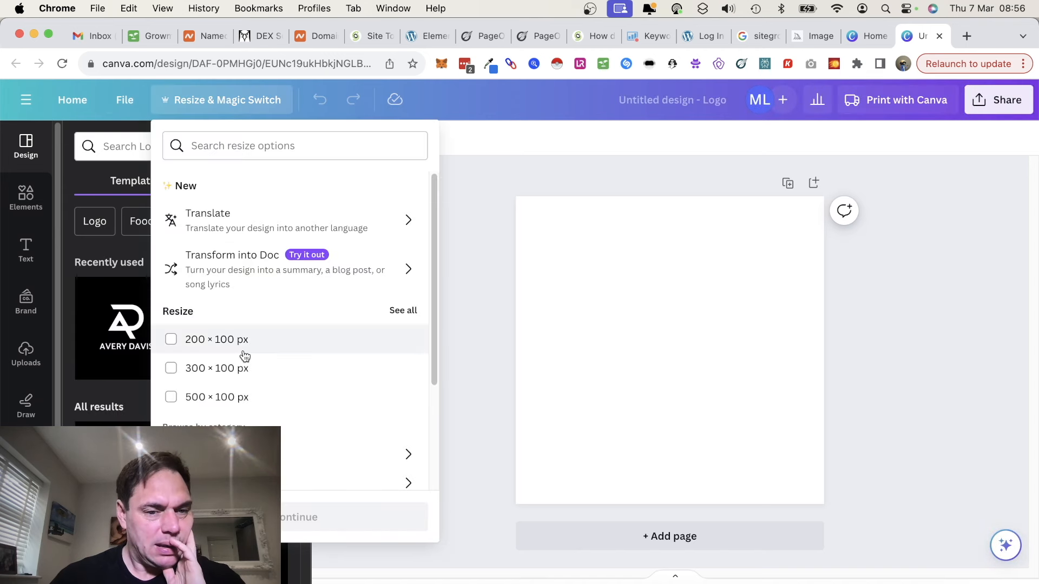
click(233, 372)
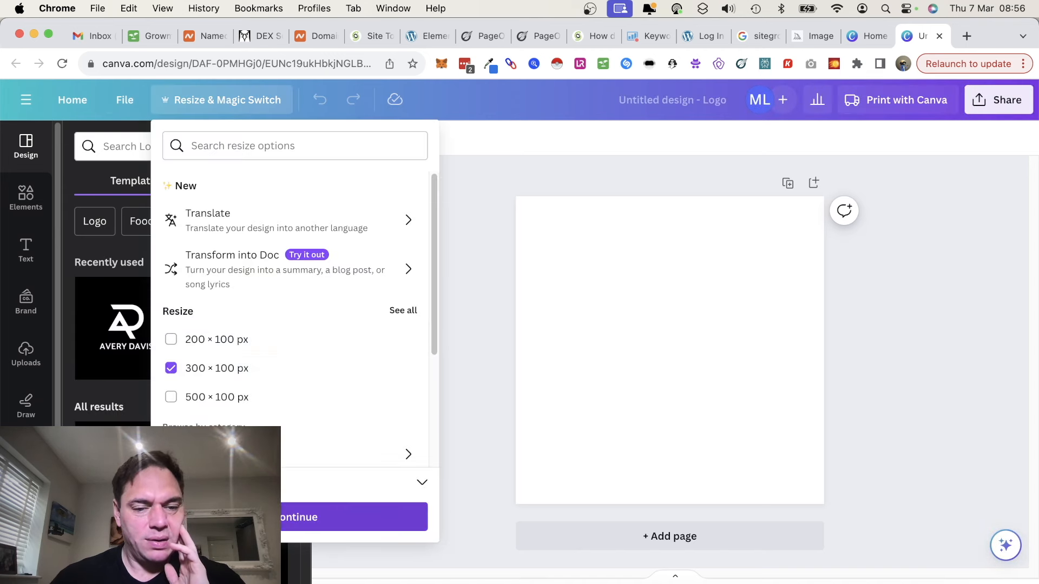
click(254, 517)
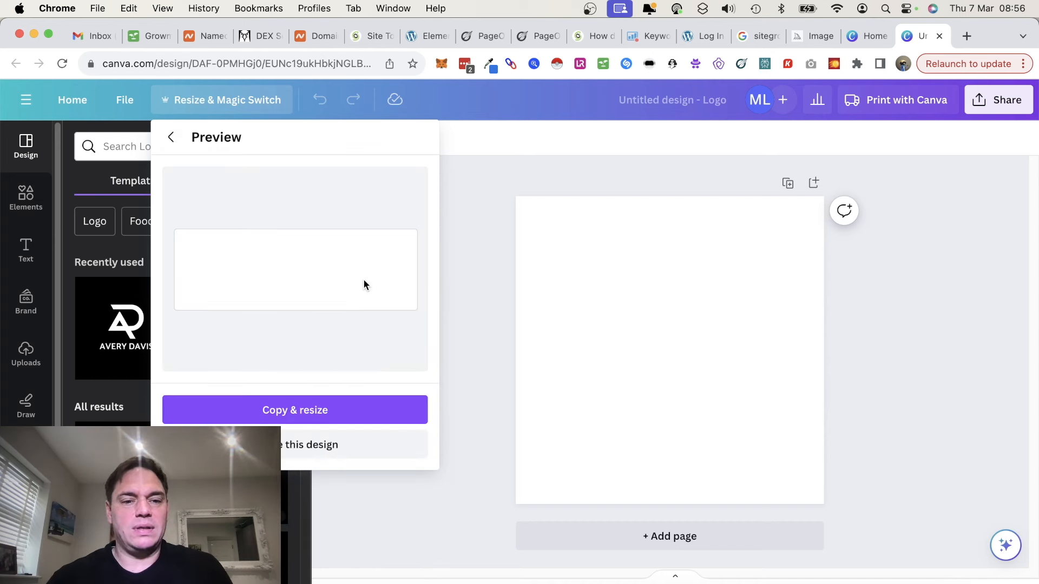
Save the upscaled sun logo from the Midjourney page to the Downloads folder as "St Albans Solar"
click(806, 36)
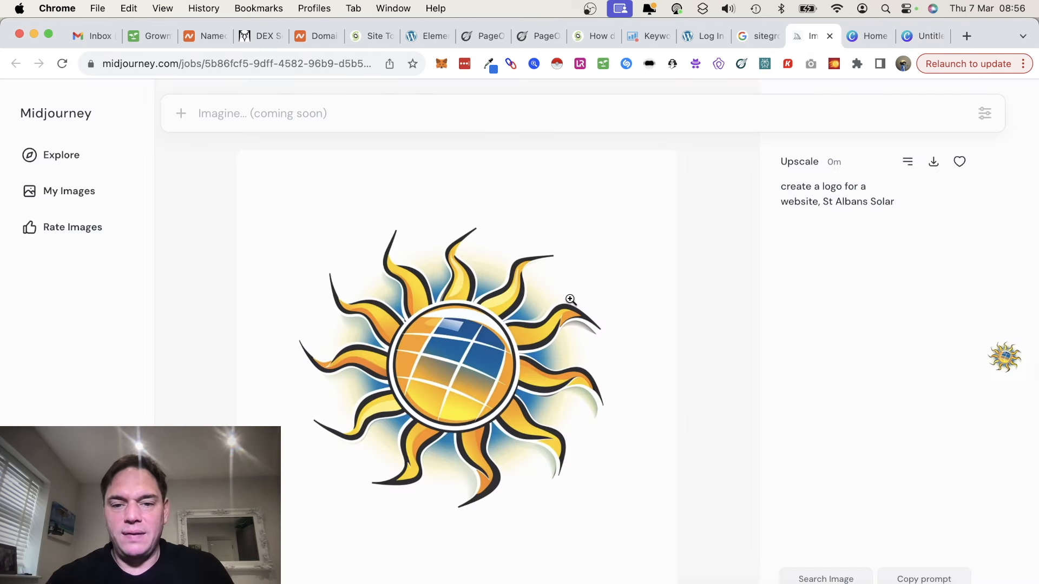
right_click(512, 328)
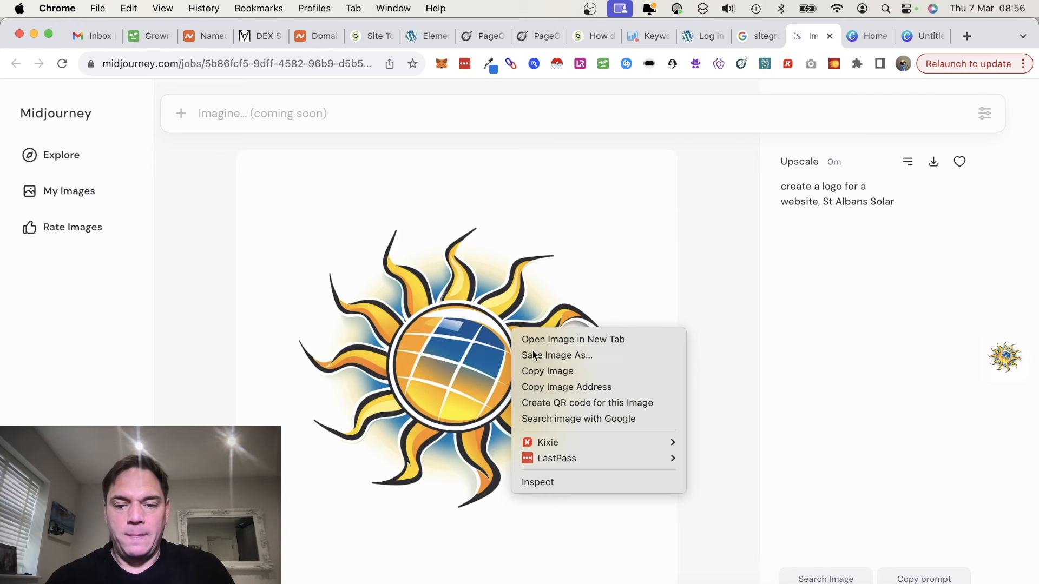
click(533, 353)
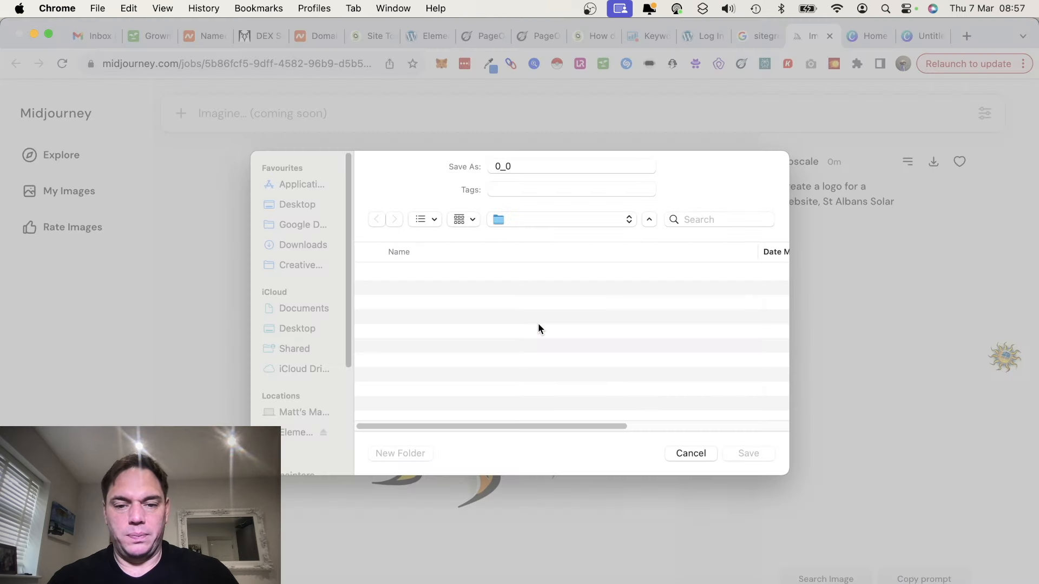
click(526, 165)
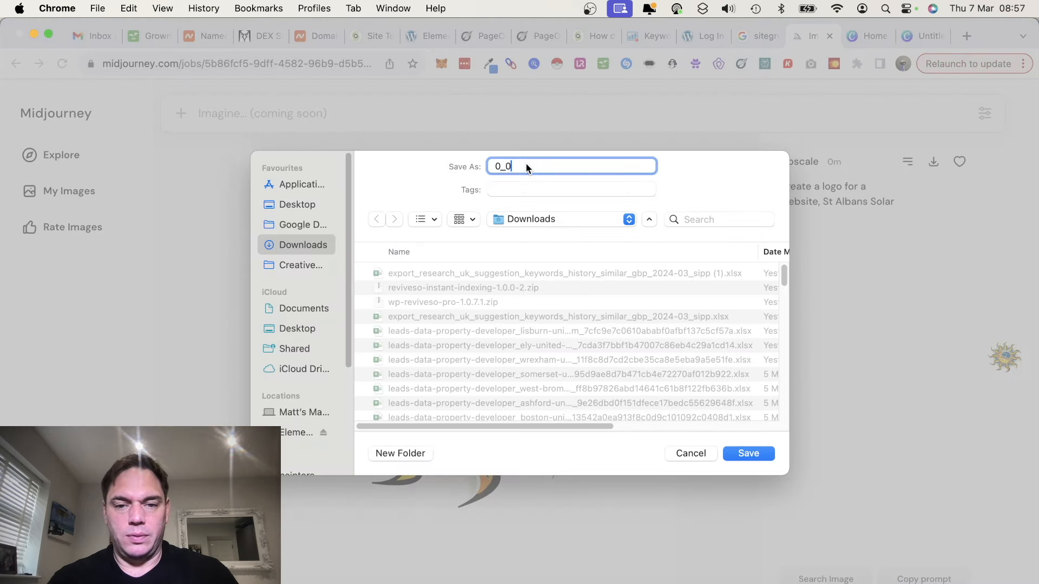
key(BackSpace)
text(St )
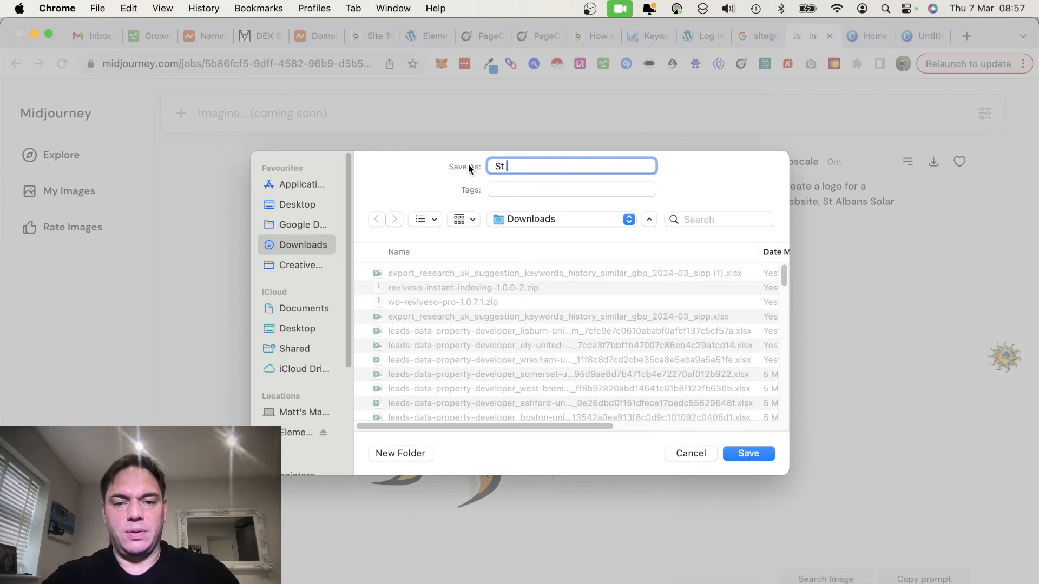
text(Albans Solar)
key(Return)
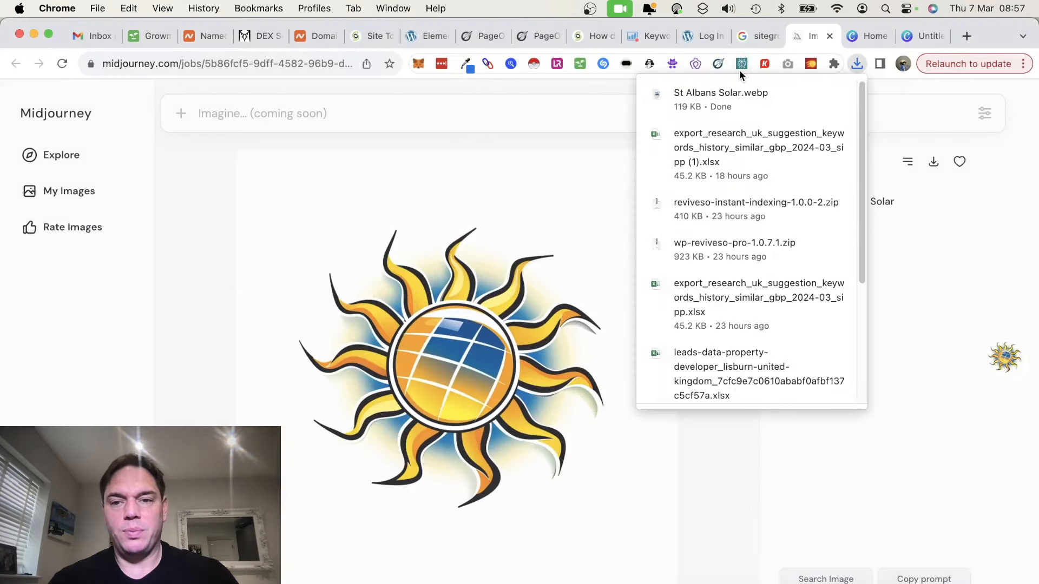
Apply the 300 × 100 px resize to the existing Canva design and close the Canva home page
click(920, 37)
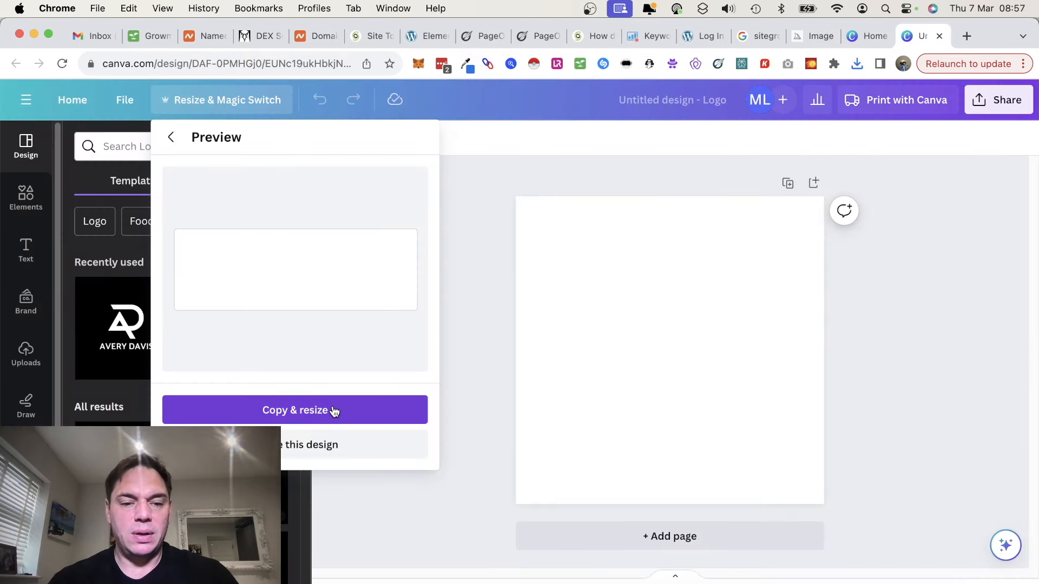
click(324, 446)
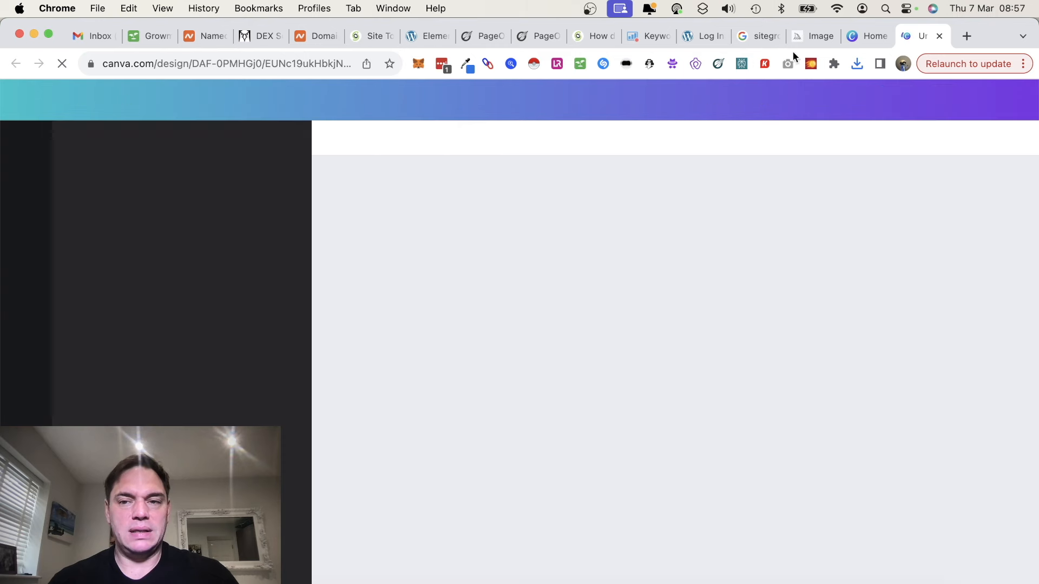
click(859, 32)
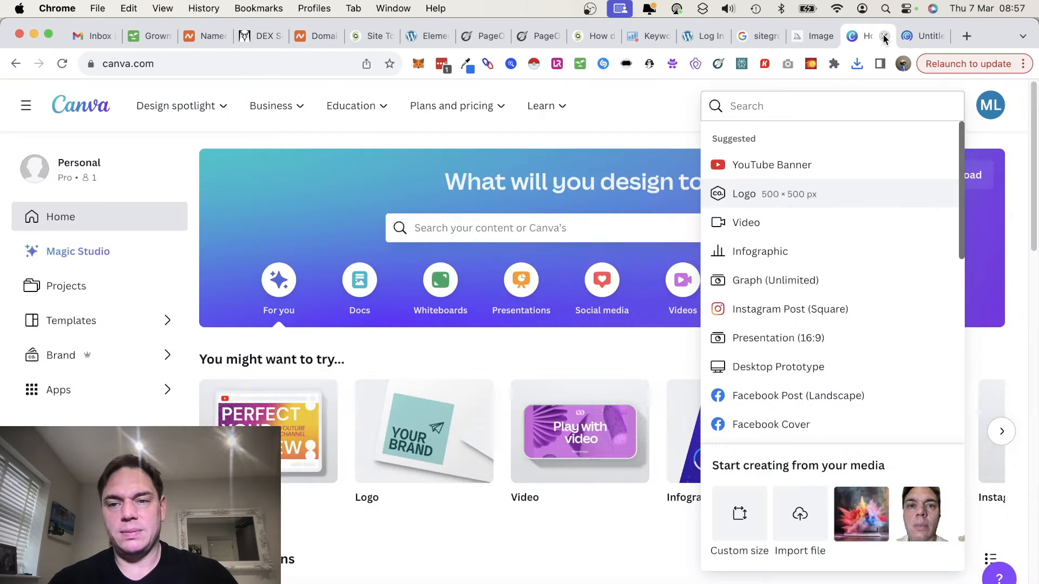
click(885, 35)
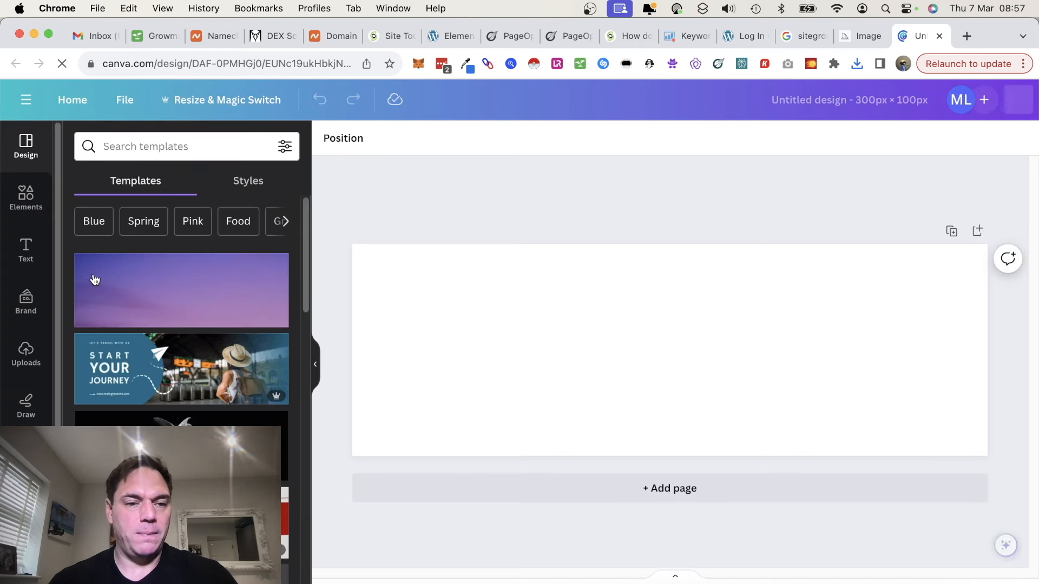
Upload St Albans Solar.webp from the Downloads folder to the Canva uploads
click(25, 354)
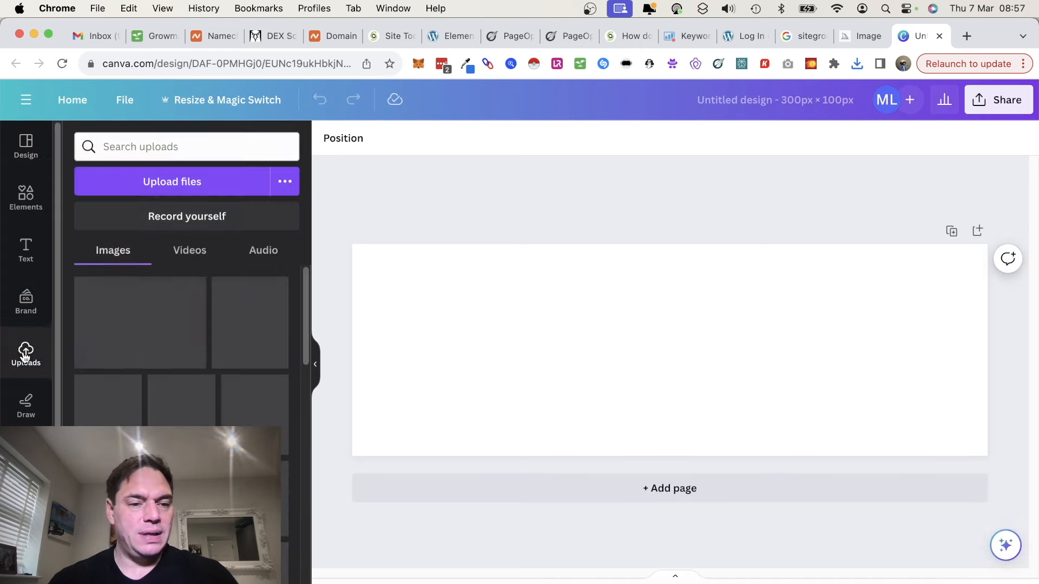
click(183, 184)
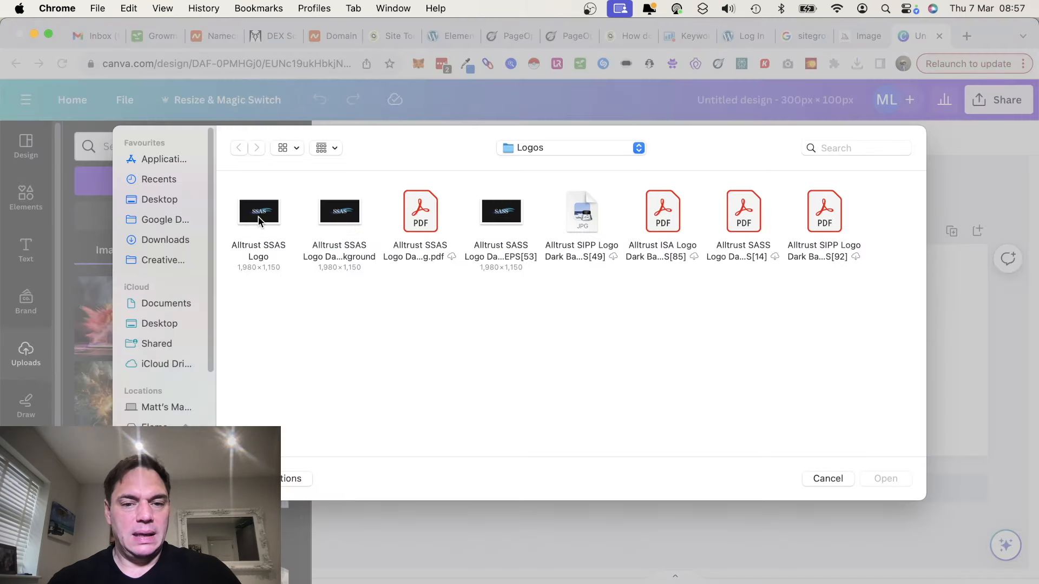
click(162, 242)
click(277, 226)
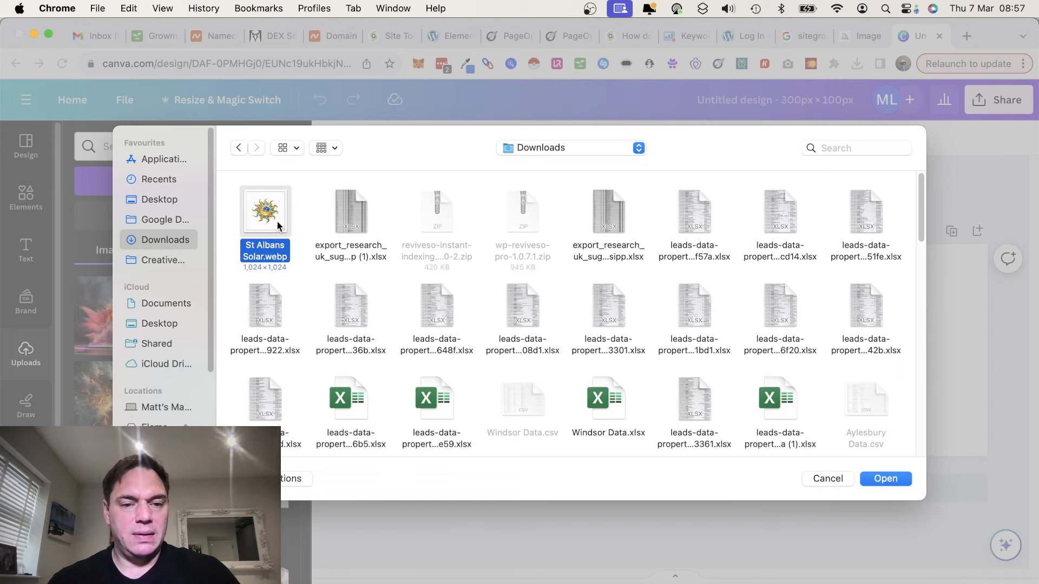
click(893, 482)
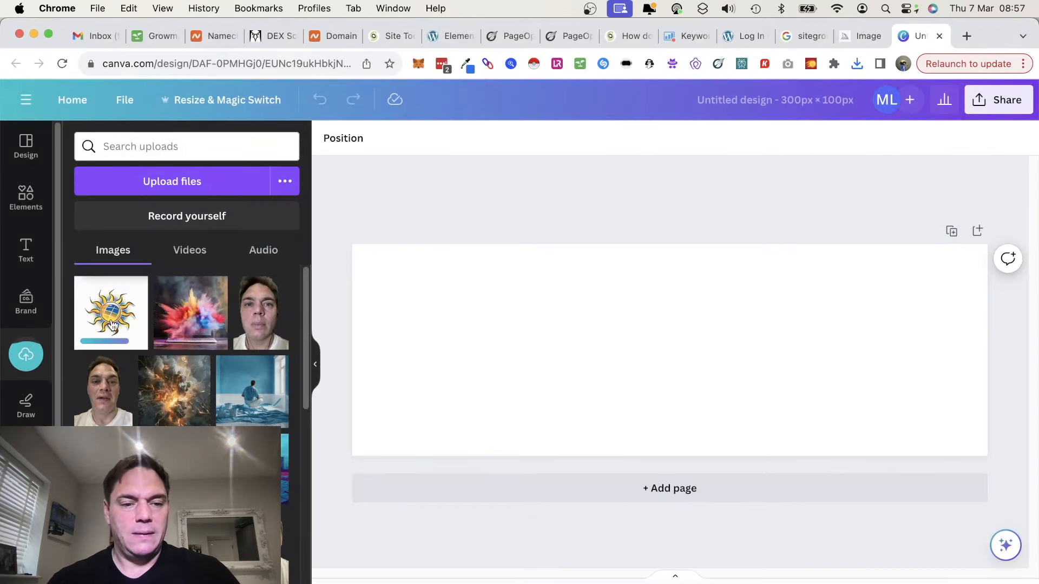
Place the uploaded sun logo at the left end of the canvas and enlarge it to nearly the full canvas height
click(108, 318)
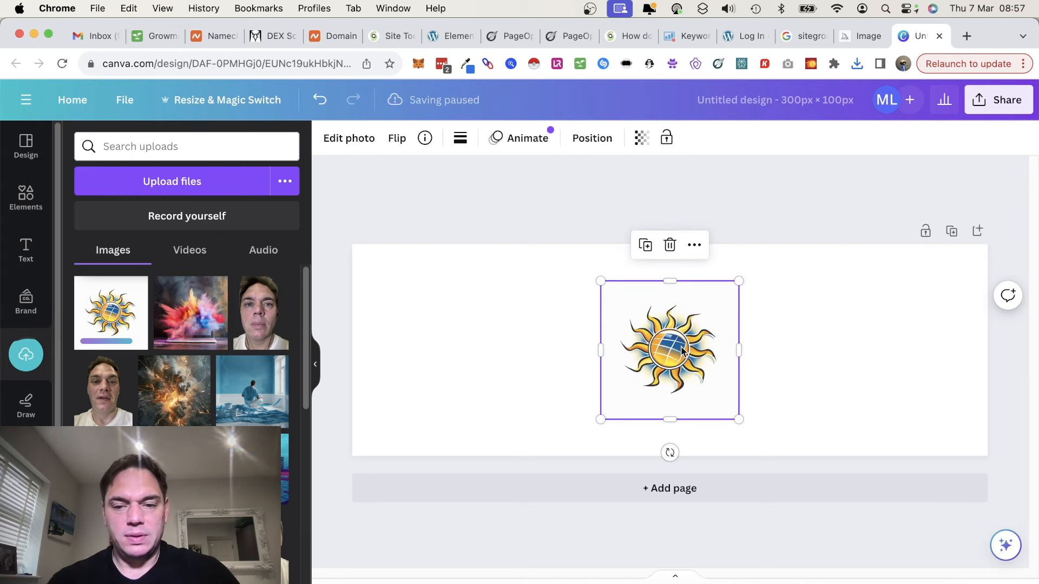
drag(650, 352, 423, 333)
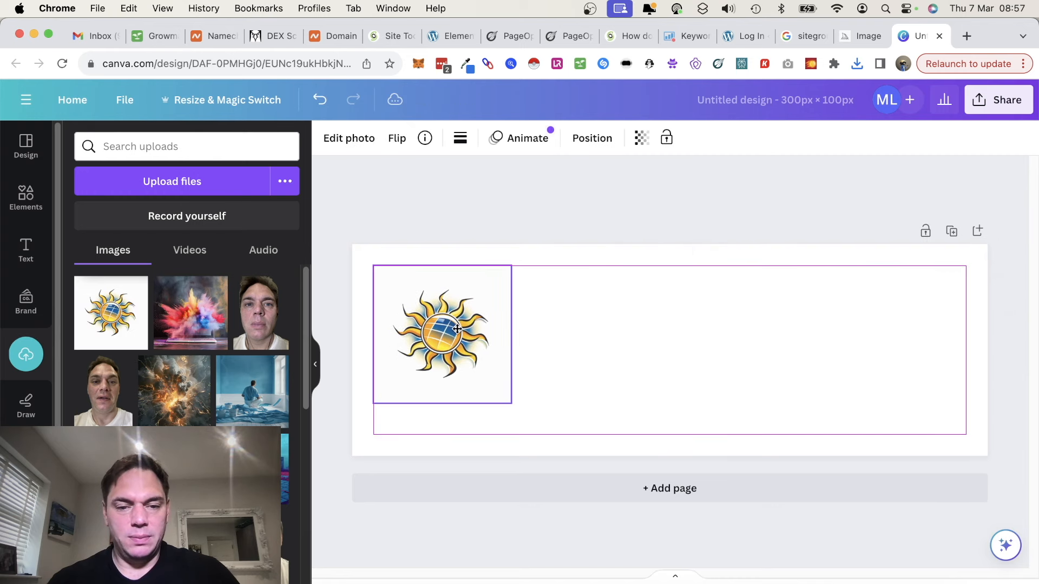
drag(511, 403, 631, 448)
drag(509, 377, 507, 349)
click(652, 332)
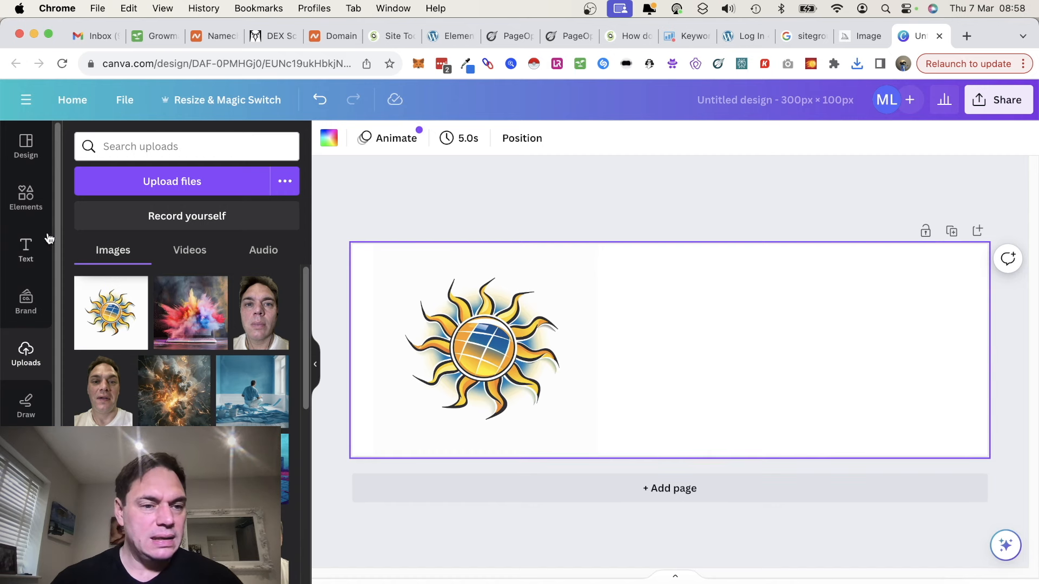
Add a heading text element to the canvas and set its font to Anonymous Pro
click(28, 248)
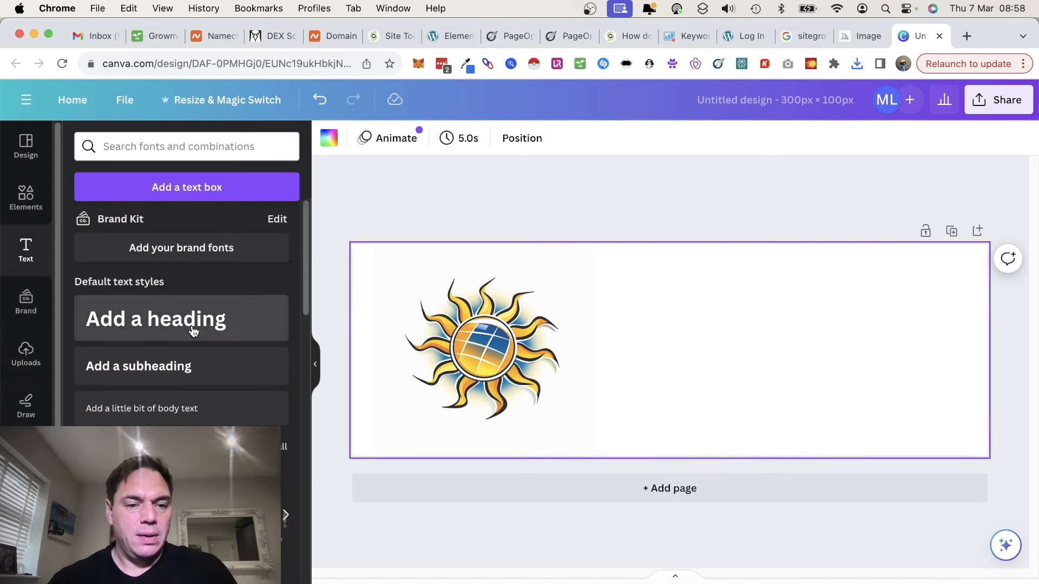
click(193, 320)
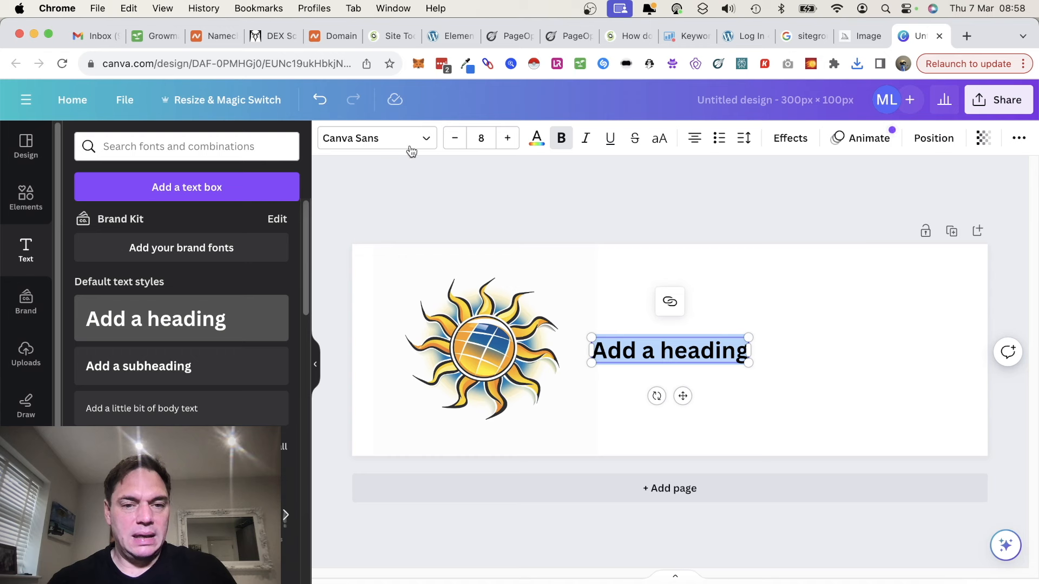
click(429, 142)
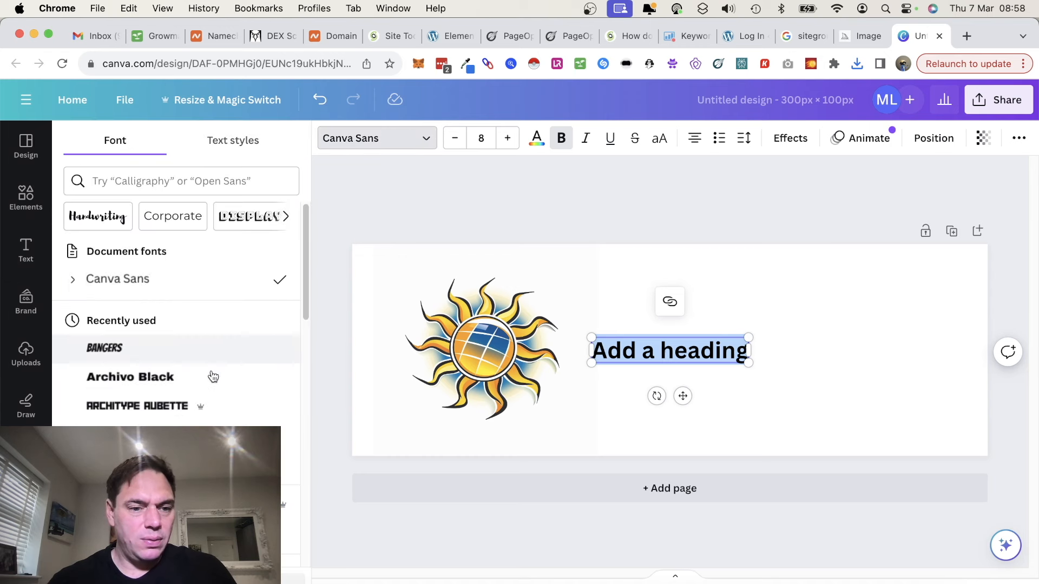
scroll(211, 391, down, 5)
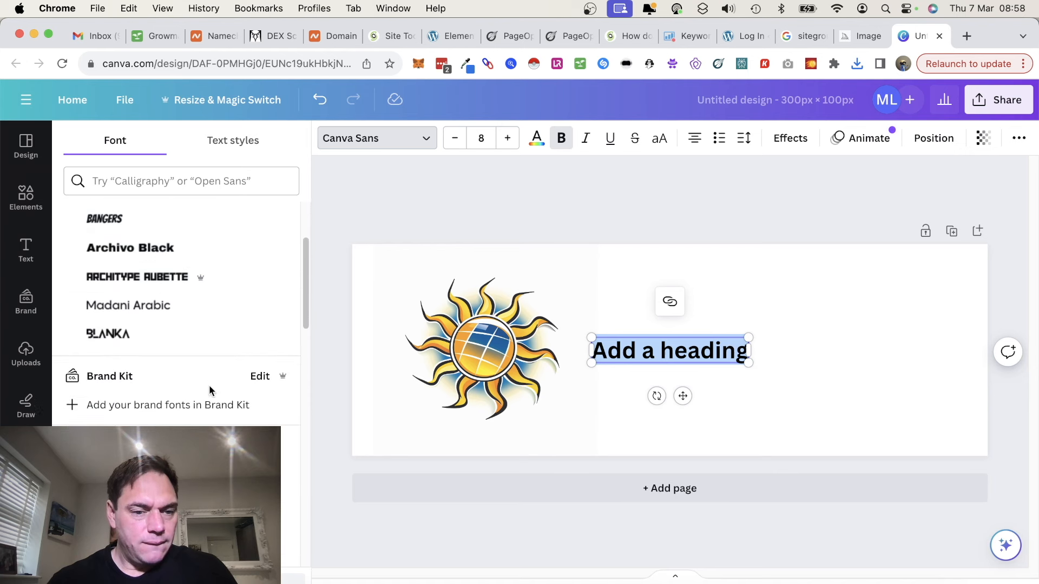
scroll(210, 390, down, 1)
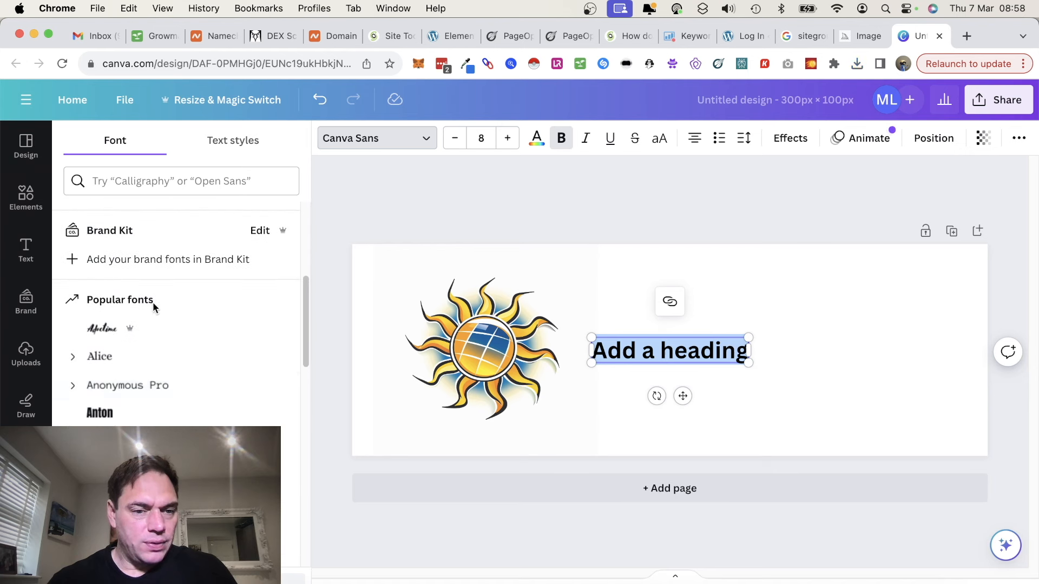
scroll(144, 410, down, 4)
scroll(145, 412, down, 8)
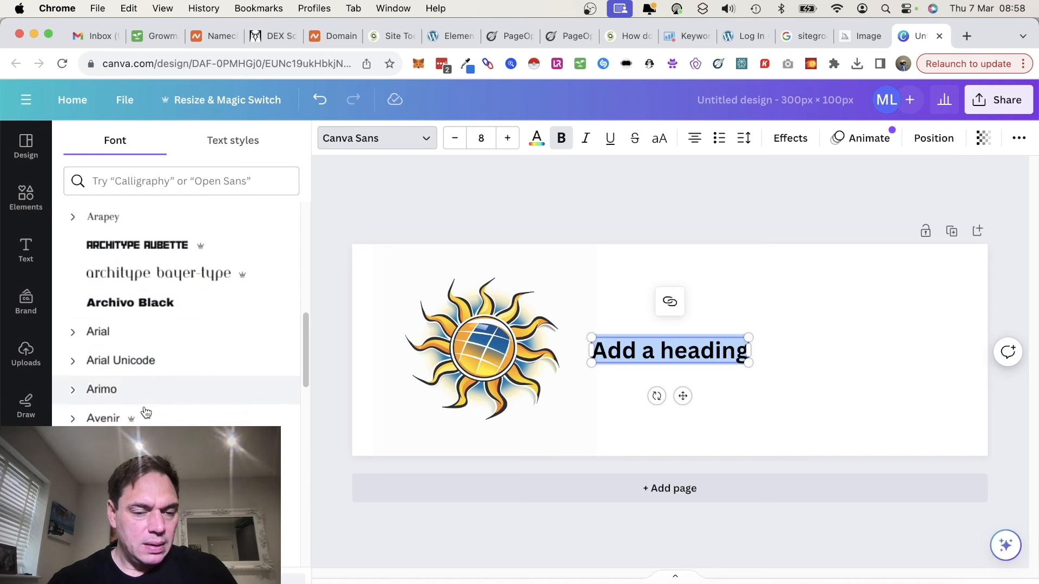
scroll(144, 411, up, 15)
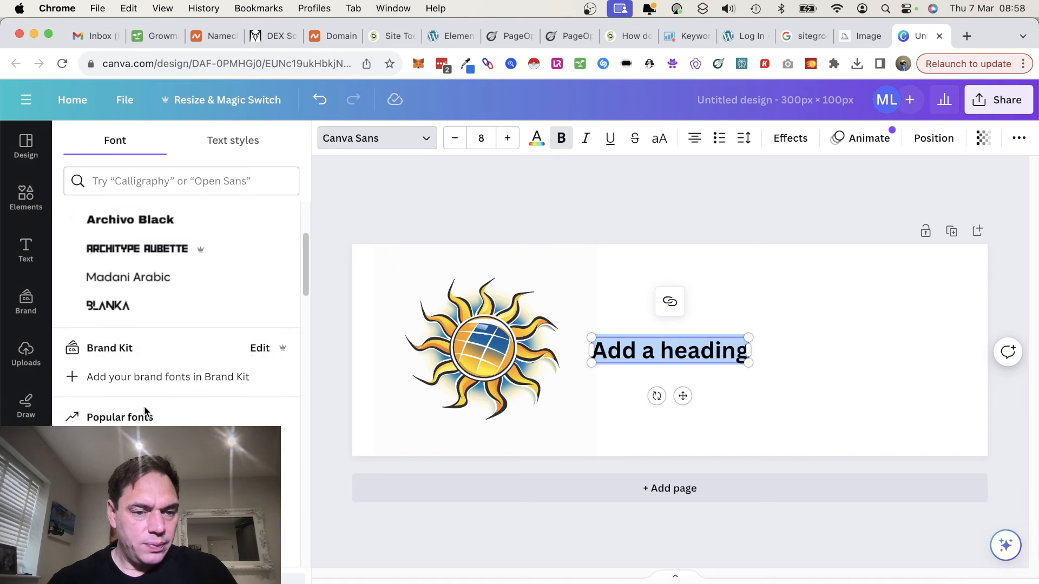
scroll(139, 414, down, 1)
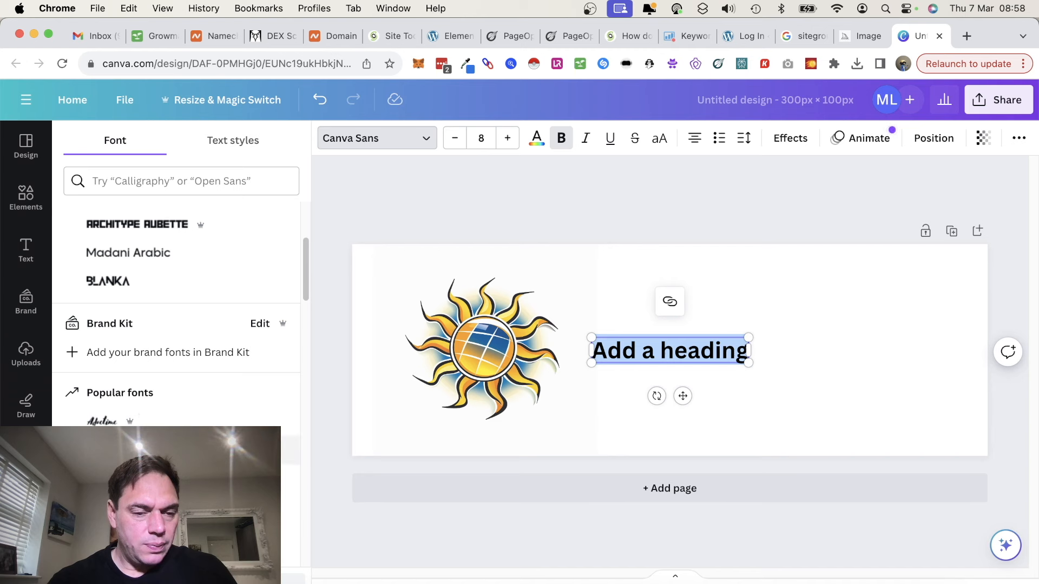
click(135, 477)
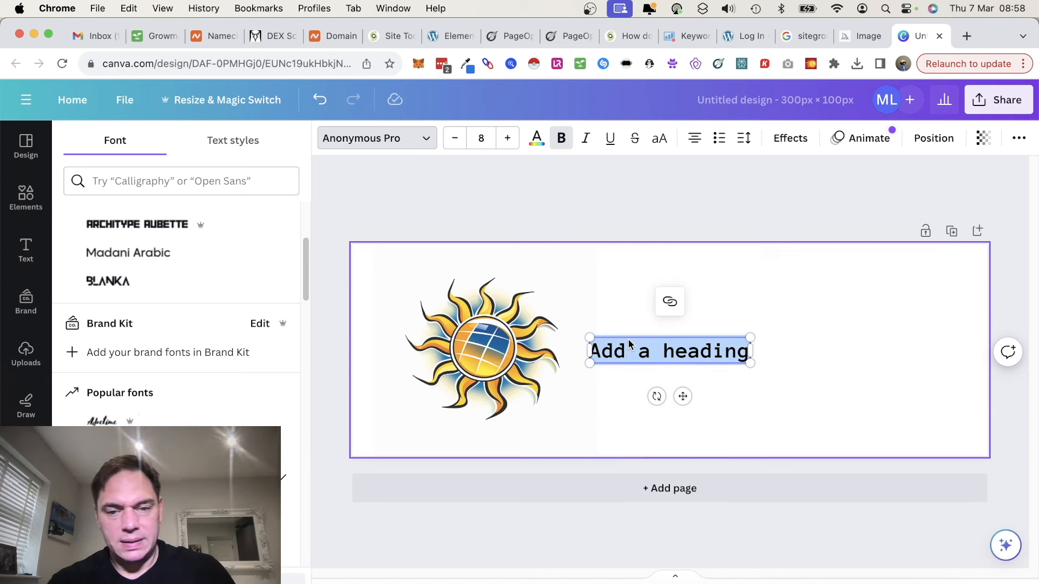
Replace the heading's placeholder text with "St Albans" and "Solar" on two lines
text(St)
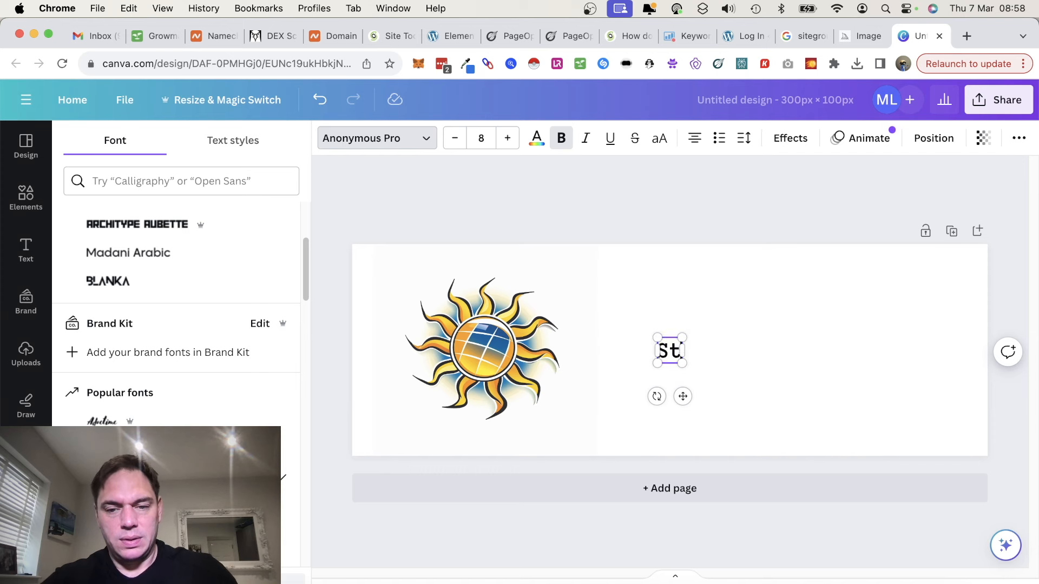
text( Albans)
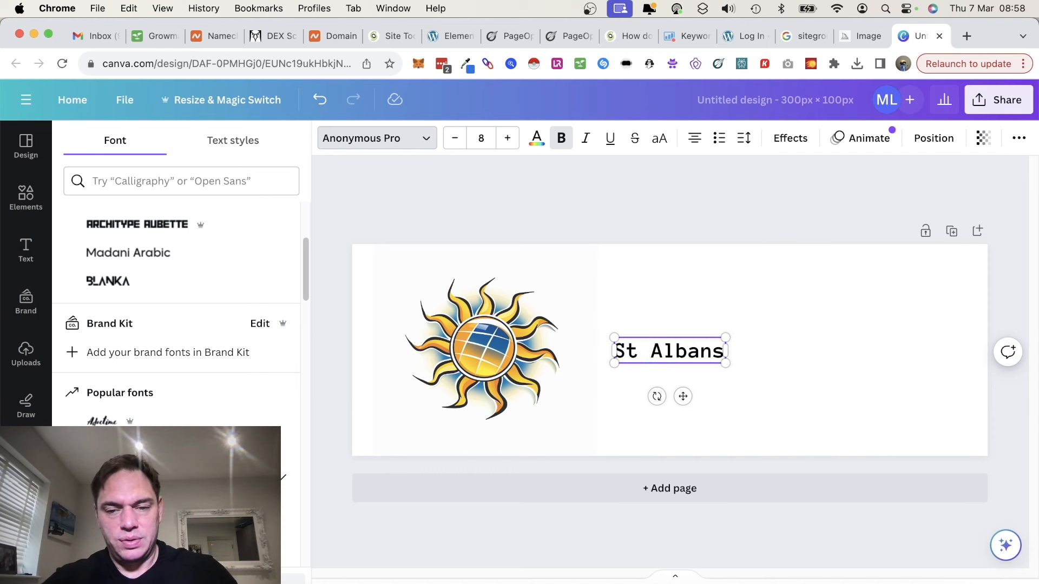
key(Return)
text(Sola)
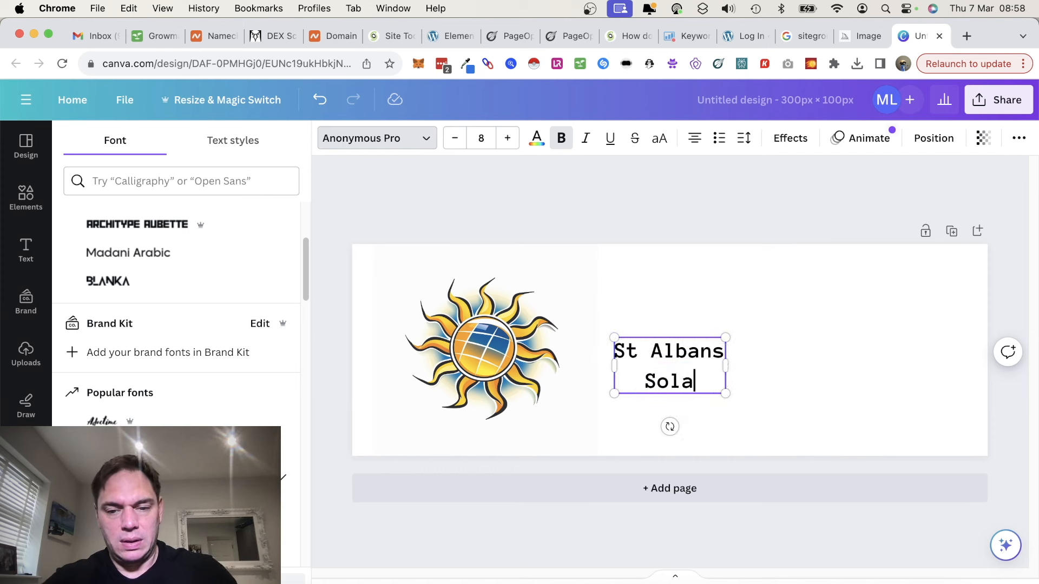
text(r)
Increase the font size of the "Solar" line to 14
click(507, 138)
click(508, 138)
click(508, 138)
click(507, 138)
click(507, 138)
click(507, 138)
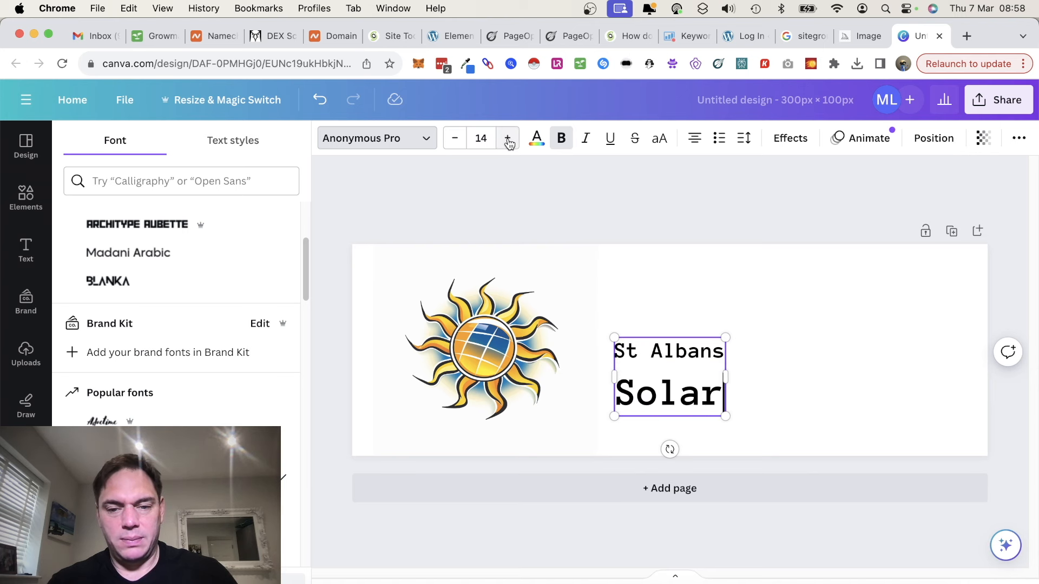
Set the font size of both heading lines to 23
double_click(660, 386)
key(super+a)
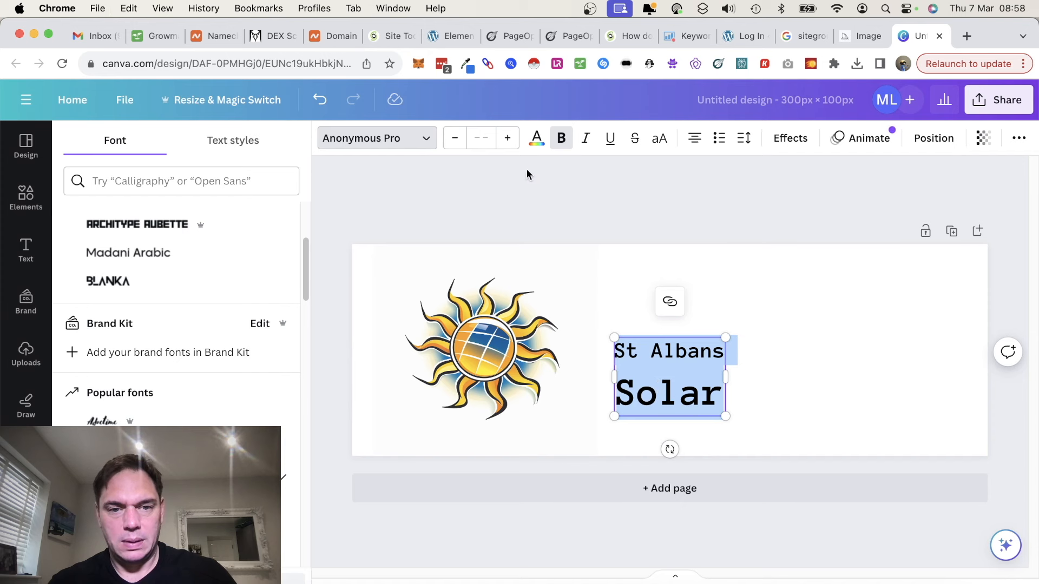
click(508, 144)
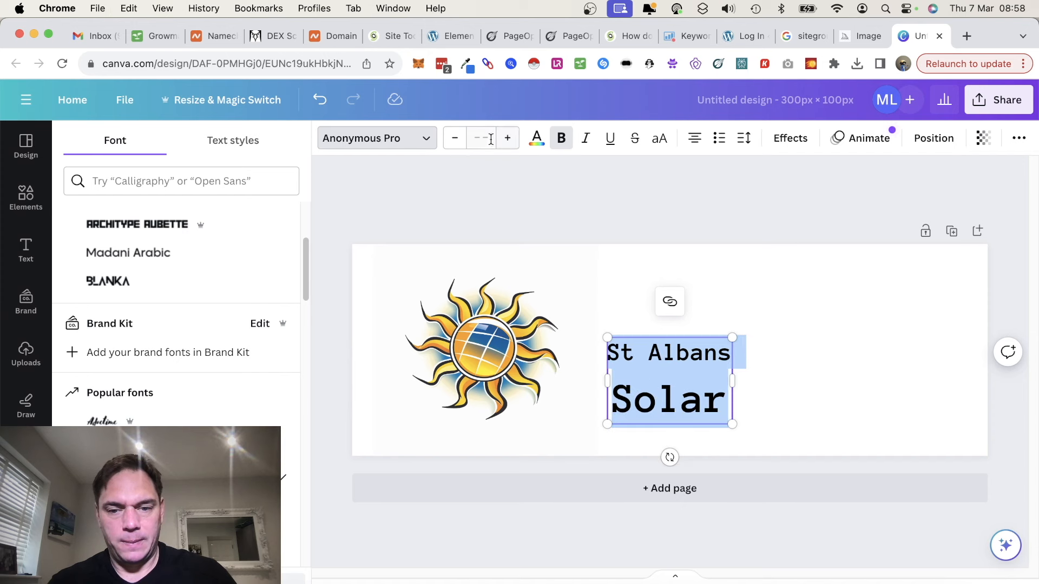
click(485, 138)
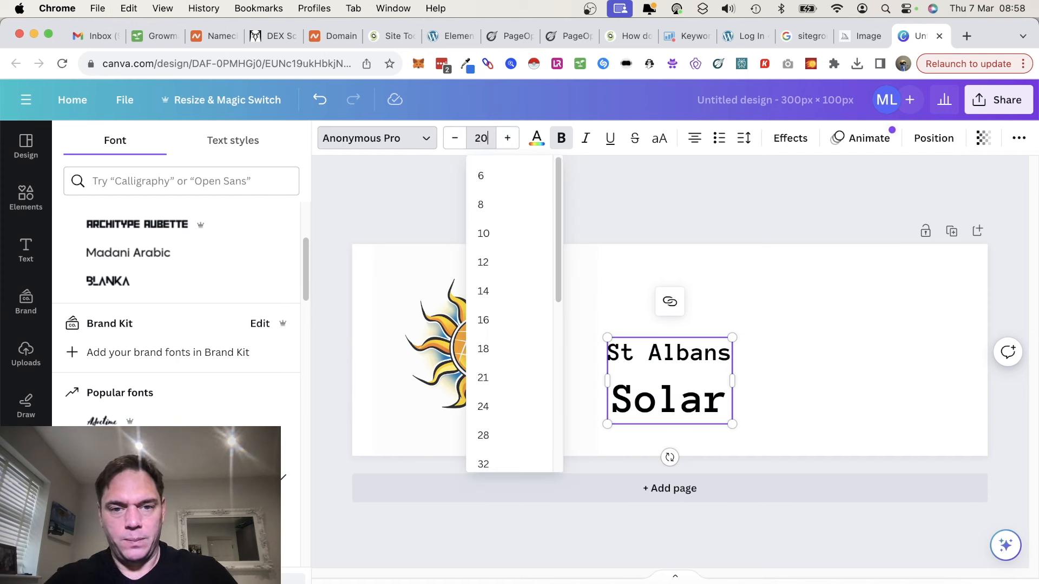
text(20)
key(Return)
click(508, 139)
click(508, 139)
click(509, 139)
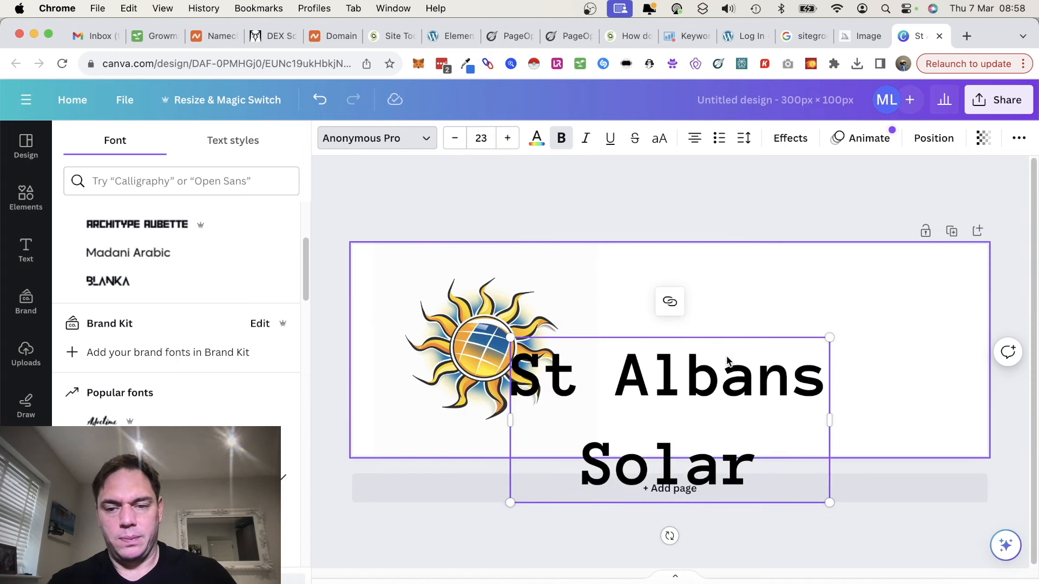
Move the "St Albans Solar" text up beside the sun and scale it to font size 29
click(759, 291)
click(761, 339)
drag(774, 346, 828, 271)
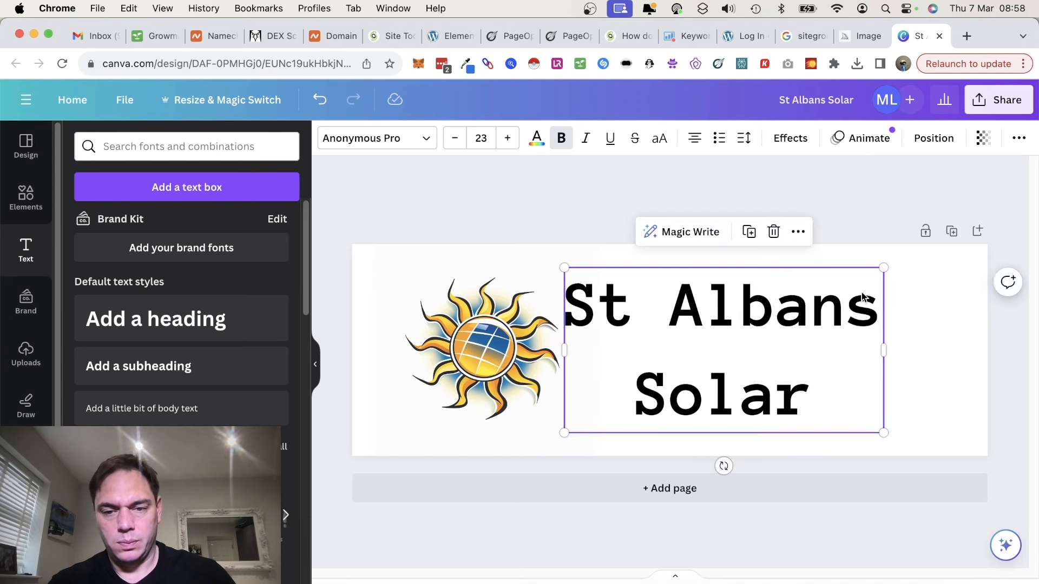
click(909, 308)
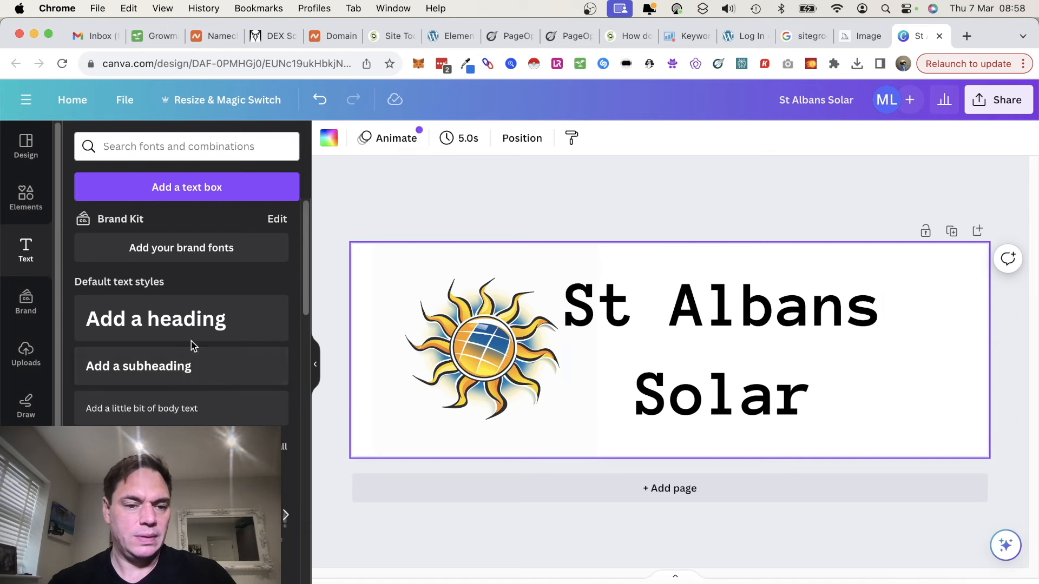
click(820, 355)
drag(884, 268, 963, 213)
mouse_move(862, 308)
mouse_down()
mouse_move(828, 332)
mouse_move(845, 319)
mouse_up()
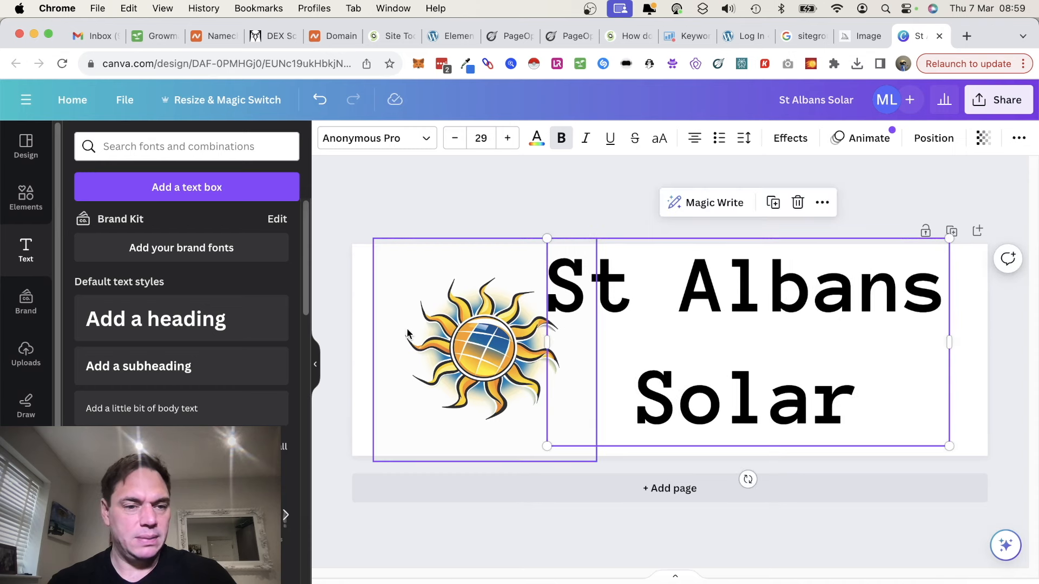
Change the text's font to Anton and move the text block up against the sun
click(427, 142)
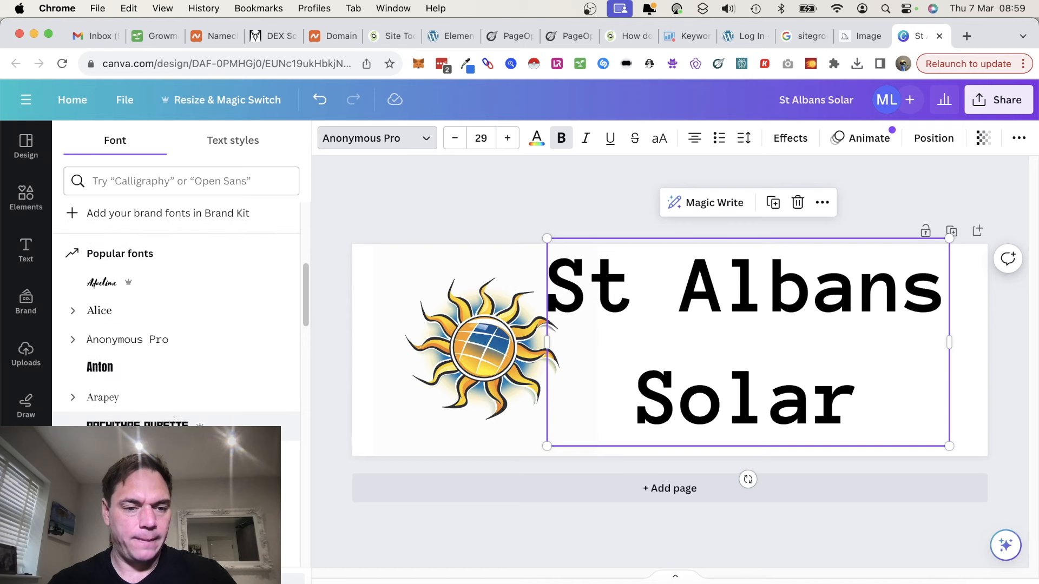
click(143, 377)
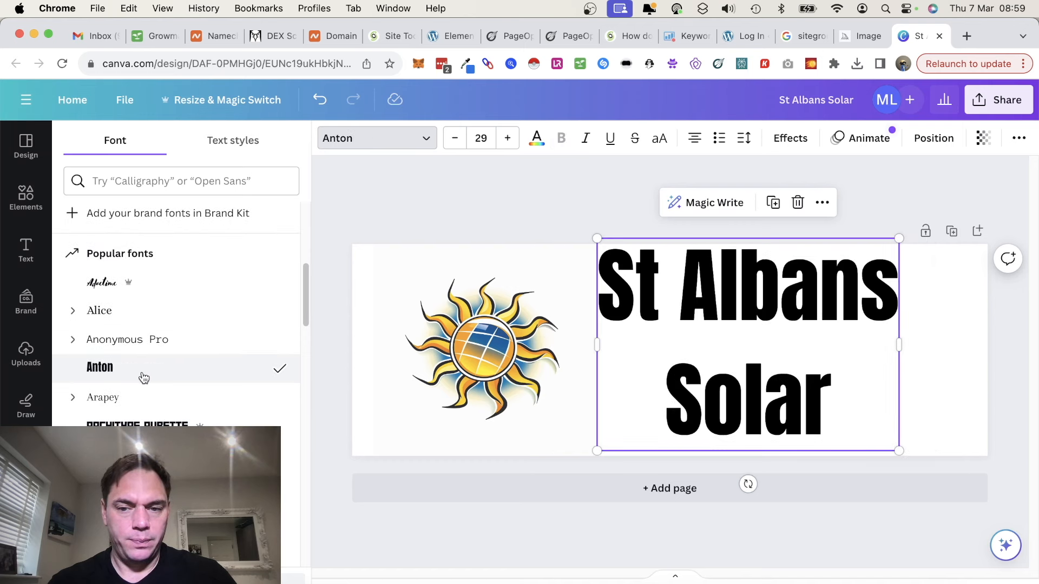
drag(702, 355, 664, 348)
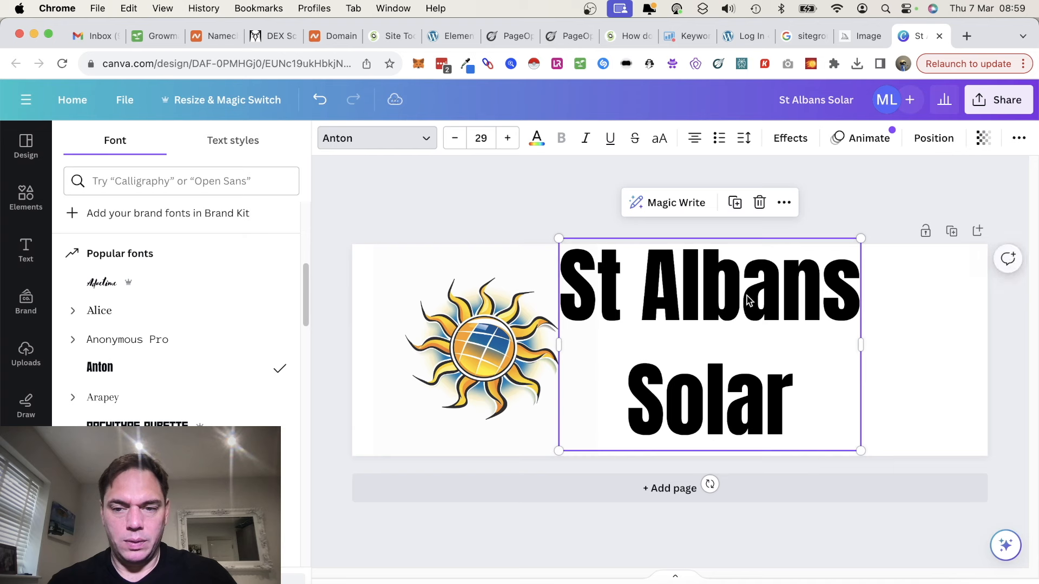
Reduce the "St Albans Solar" text to font size 22
click(452, 143)
click(452, 143)
click(452, 143)
click(452, 143)
click(452, 143)
click(452, 143)
click(452, 143)
Move the text away from the canvas's upper edge and shift the sun image closer to the canvas centre
drag(703, 297, 781, 328)
drag(517, 337, 568, 336)
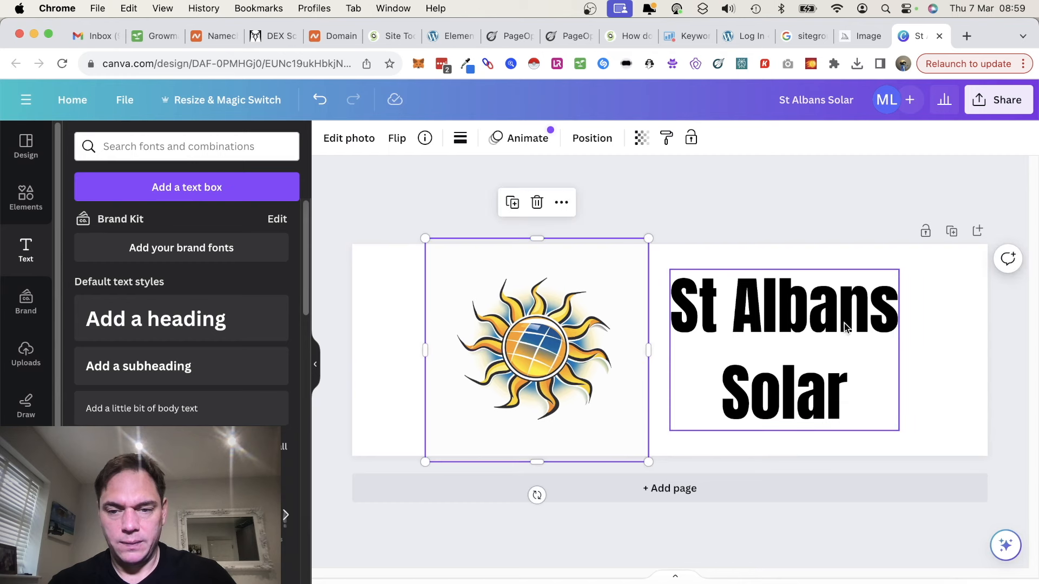
click(956, 359)
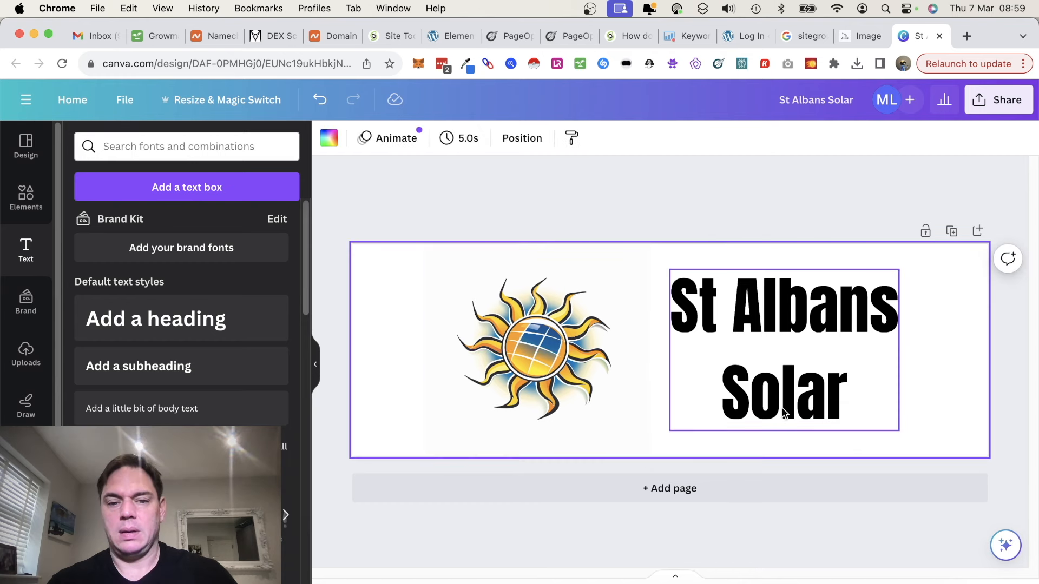
Move the "St Albans Solar" text closer to the sun and widen its text box
click(814, 213)
drag(802, 311, 766, 311)
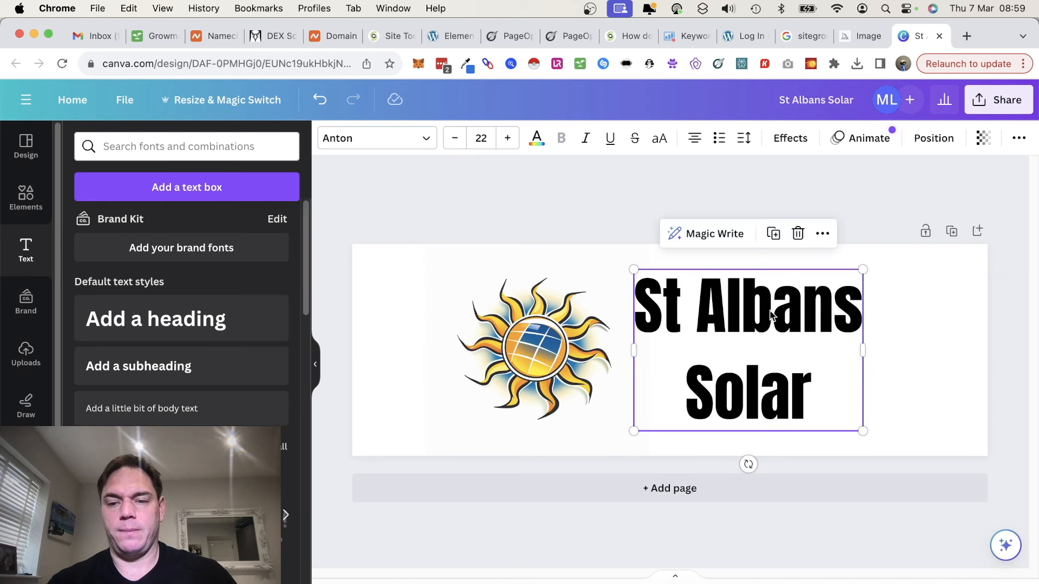
drag(864, 349, 912, 350)
click(810, 219)
drag(786, 357, 821, 343)
click(806, 175)
click(860, 208)
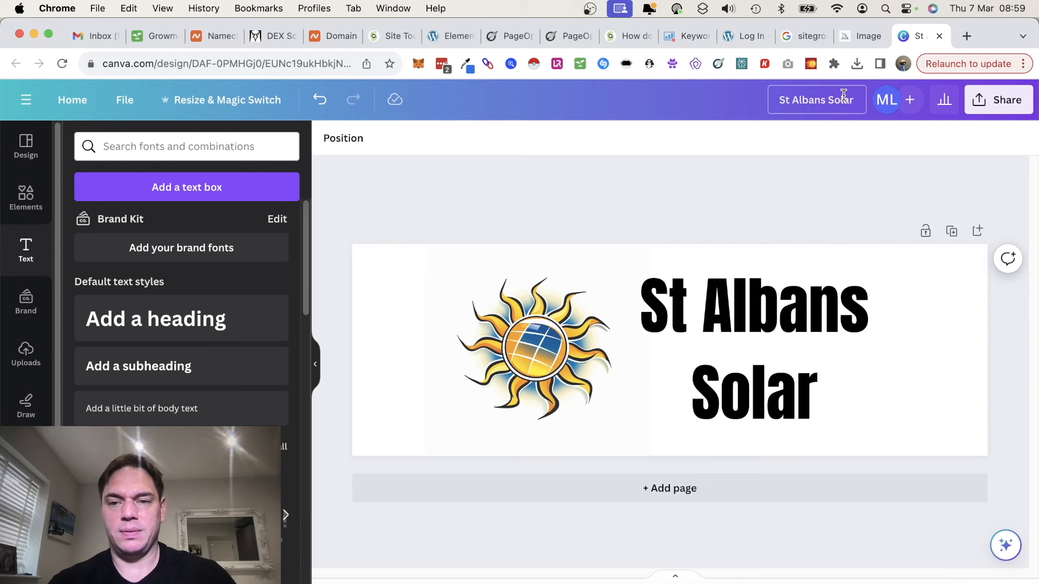
Enlarge the sun image so its rays nearly fill the canvas height and place it just beside the text
click(1001, 102)
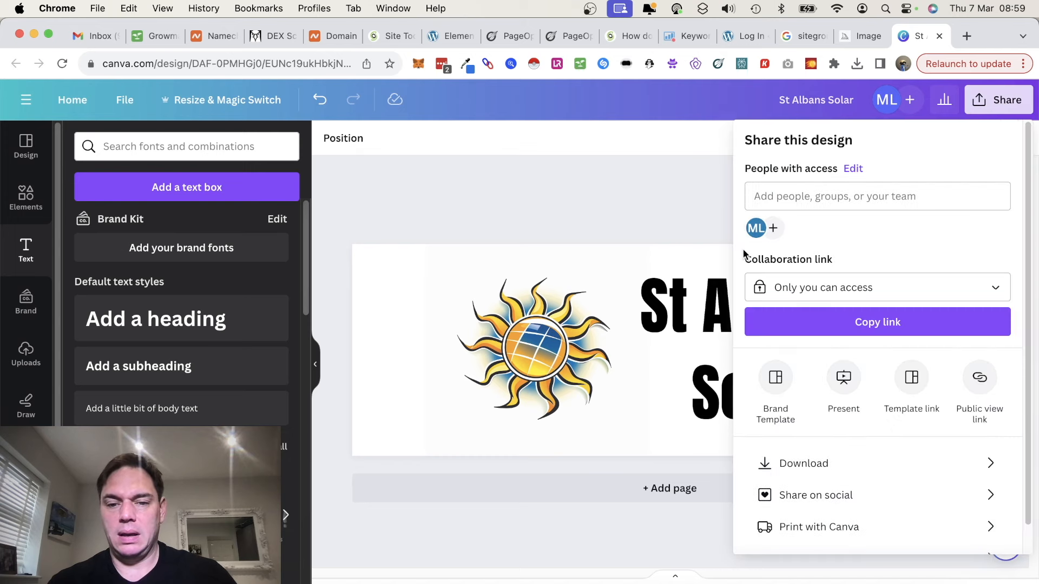
click(664, 211)
click(529, 330)
drag(528, 331, 437, 303)
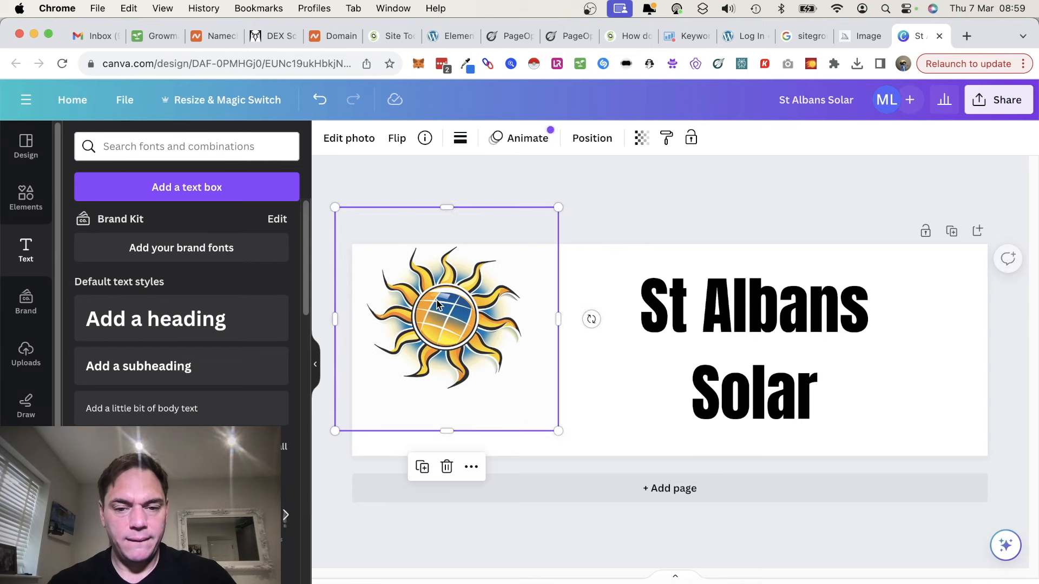
drag(557, 429, 700, 489)
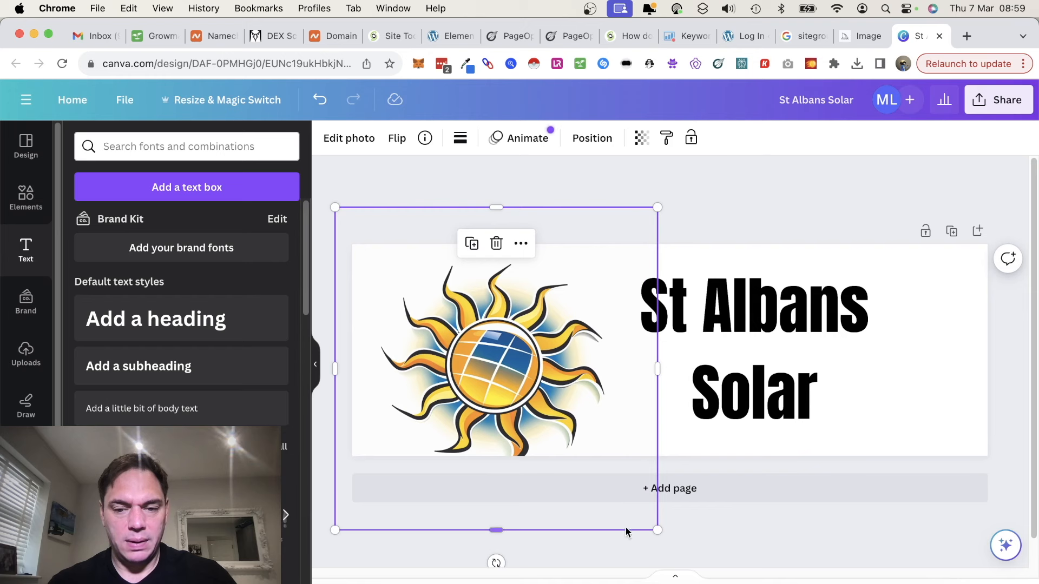
drag(656, 533, 631, 503)
drag(549, 358, 581, 358)
Widen and enlarge the "St Albans Solar" text to nearly the full canvas height, placing it directly beside the sun
drag(740, 309, 727, 309)
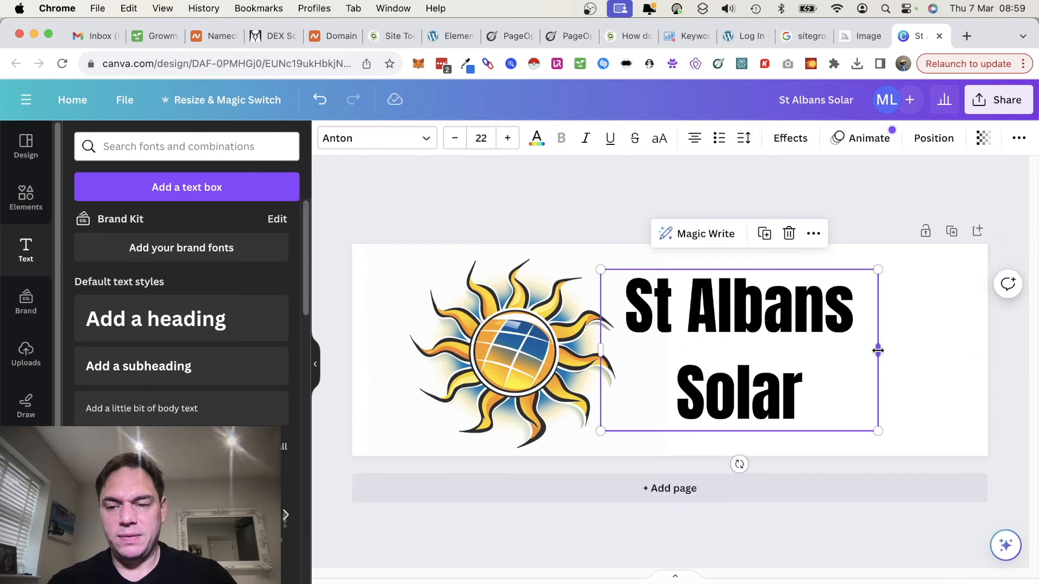
drag(878, 351, 910, 351)
drag(909, 431, 977, 456)
drag(889, 395, 856, 382)
click(644, 208)
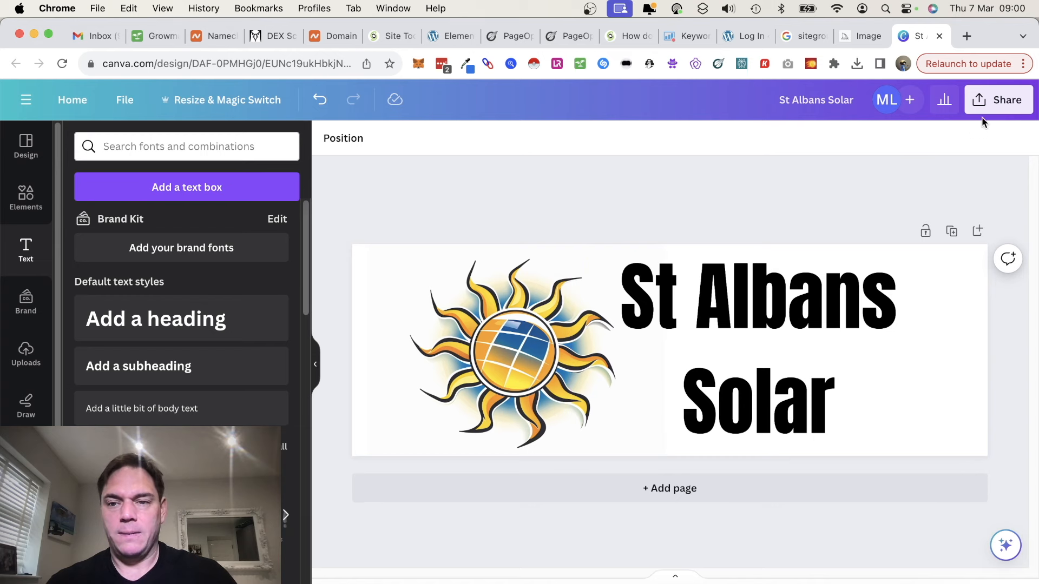
Download the St Albans Solar design as a JPG at 3.125 times its size, 938 × 313 px
click(999, 100)
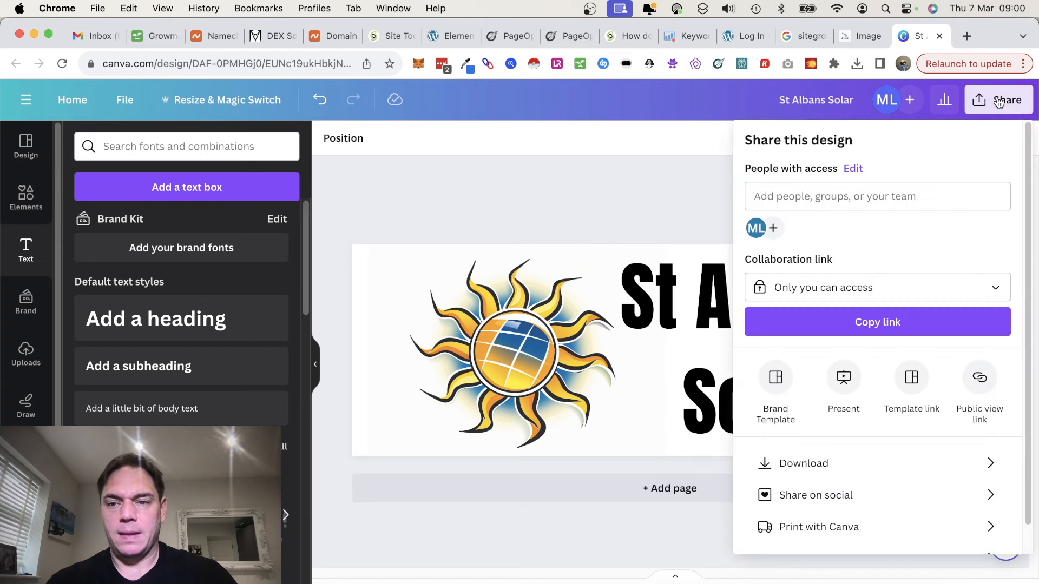
click(893, 461)
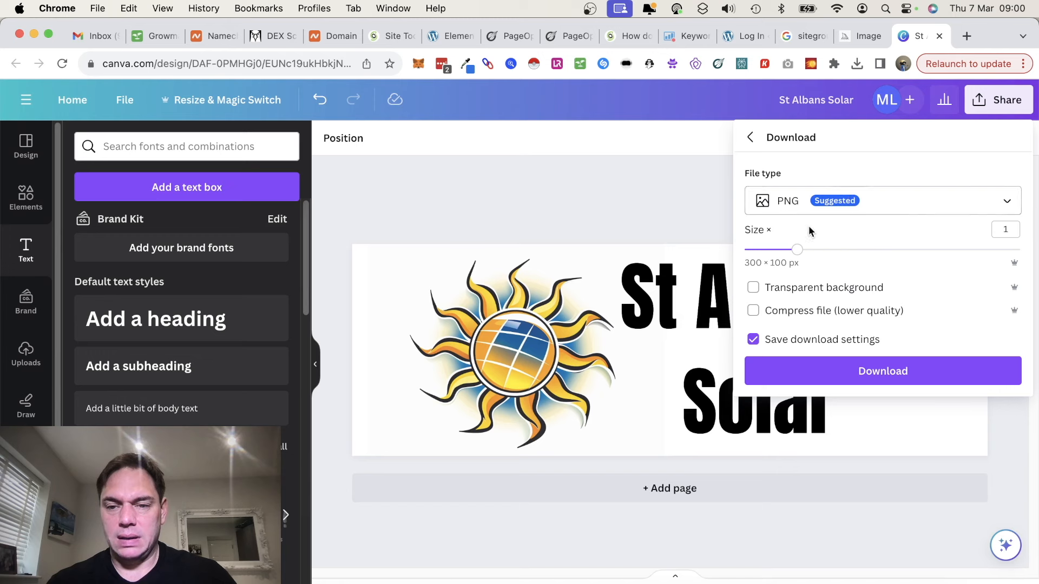
click(817, 210)
click(787, 239)
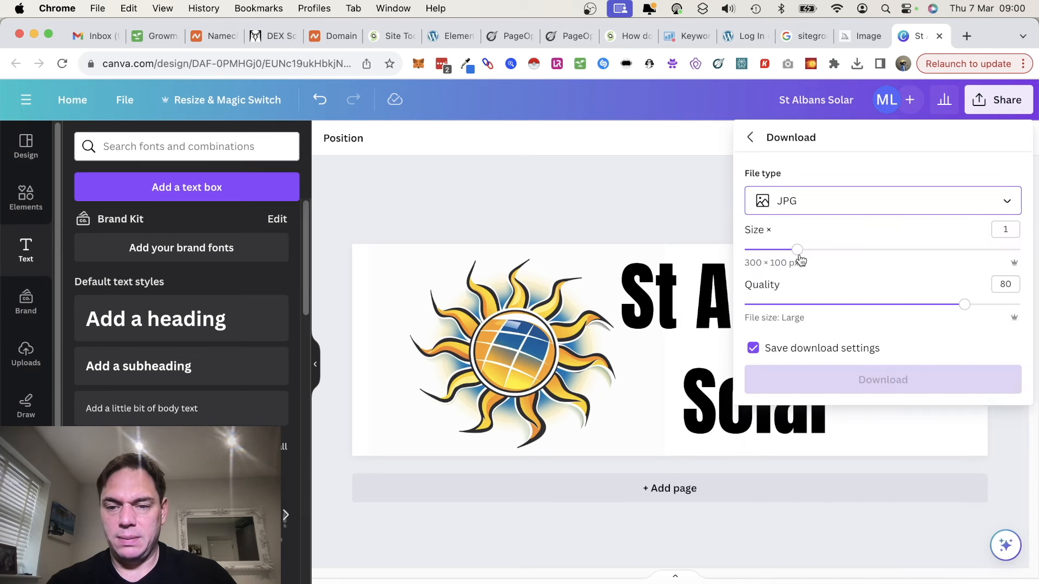
drag(860, 253, 1012, 268)
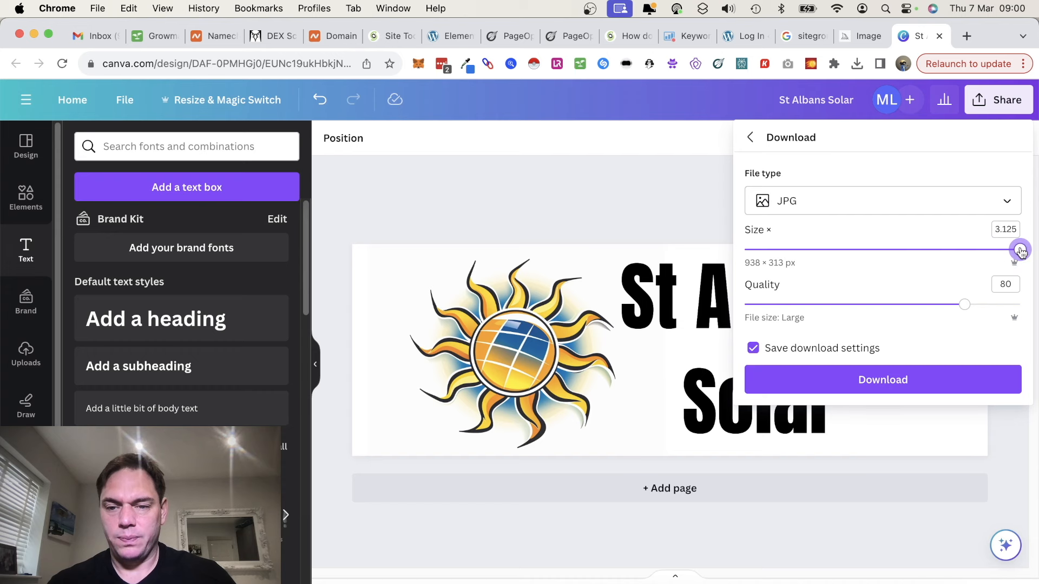
click(891, 375)
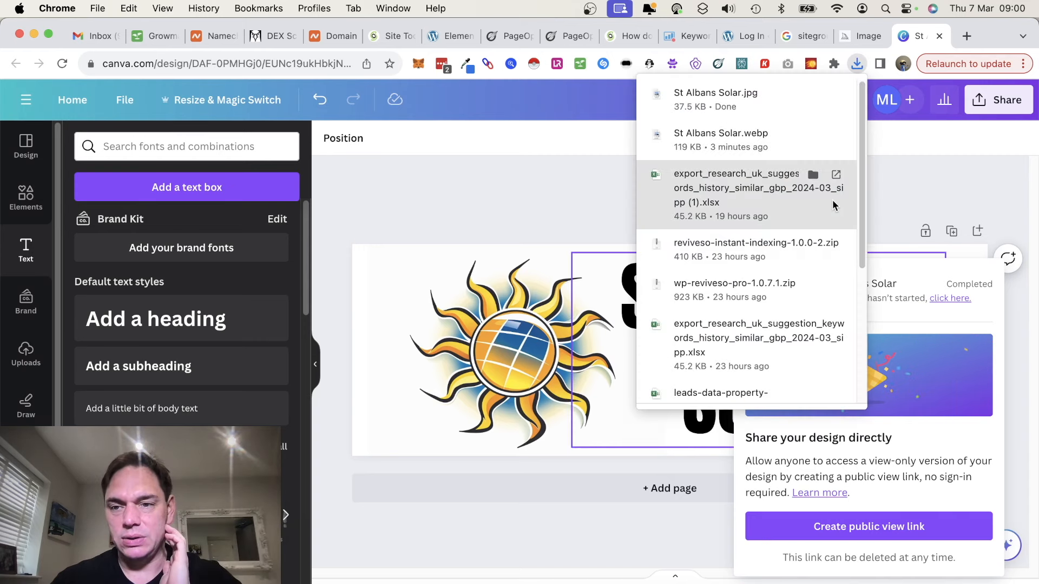
Download the St Albans Solar design again, this time as an SVG file
click(999, 103)
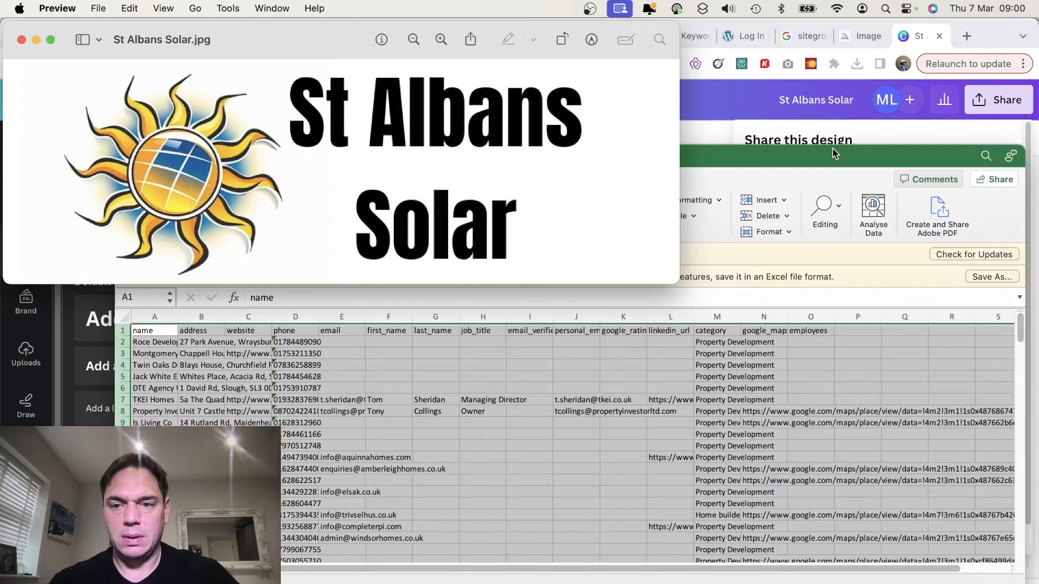
click(941, 126)
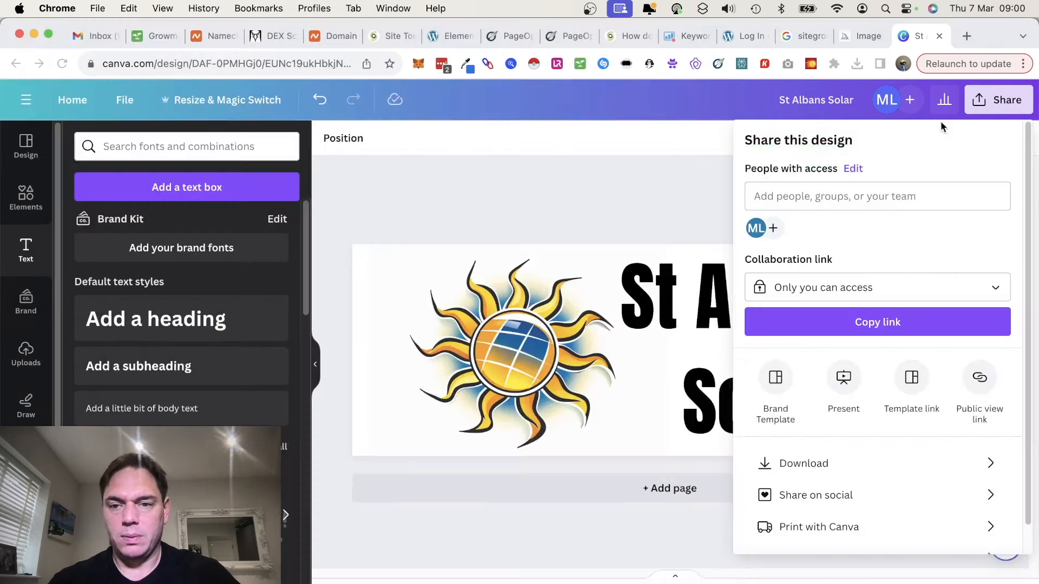
click(989, 105)
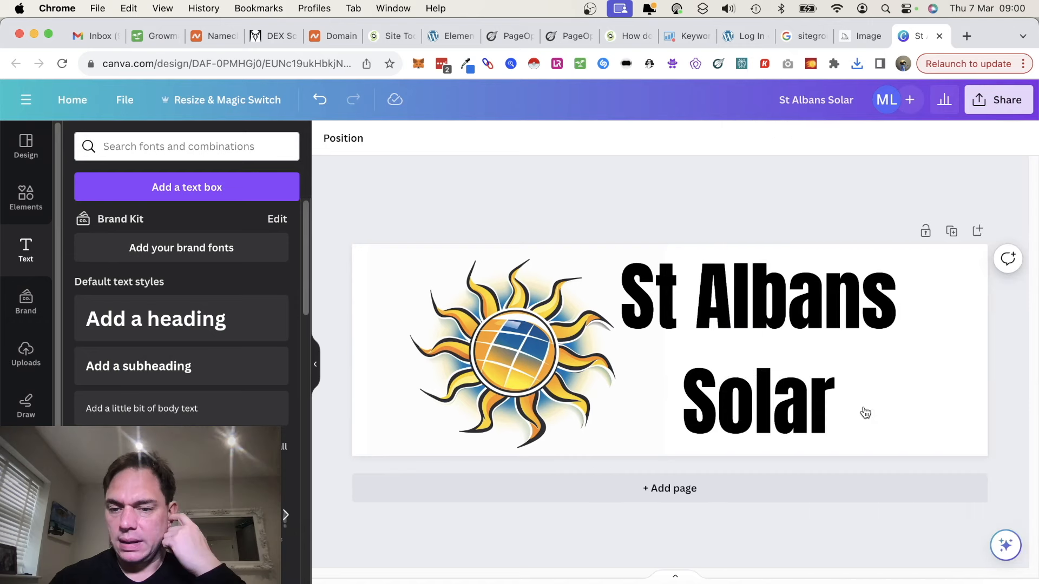
click(988, 105)
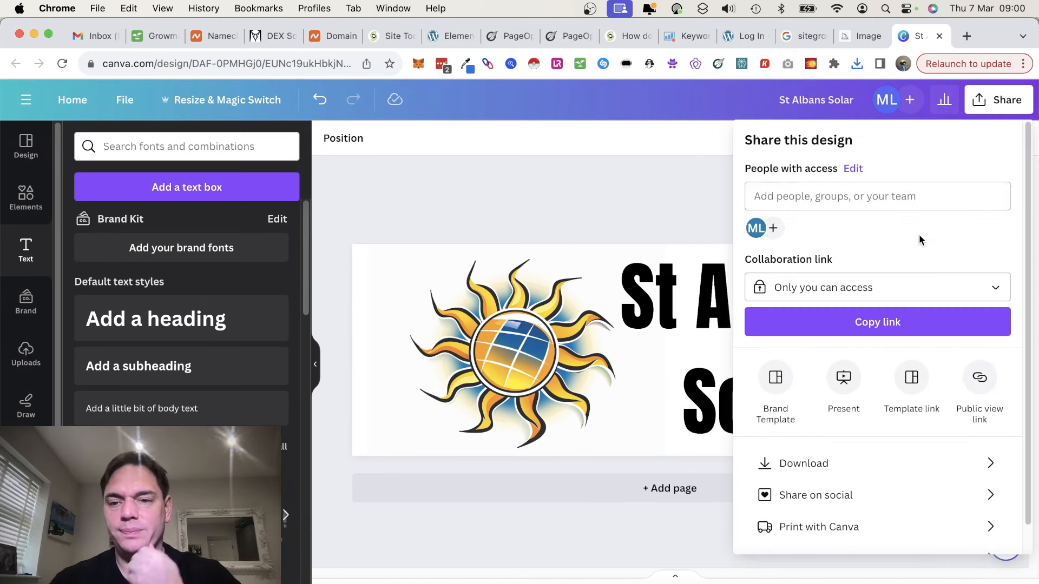
click(839, 470)
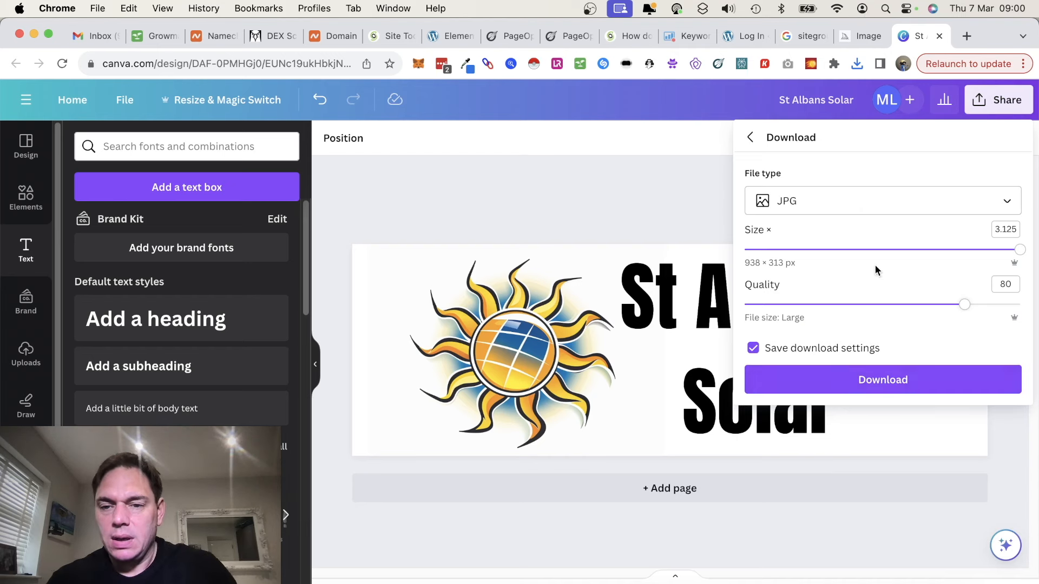
click(872, 208)
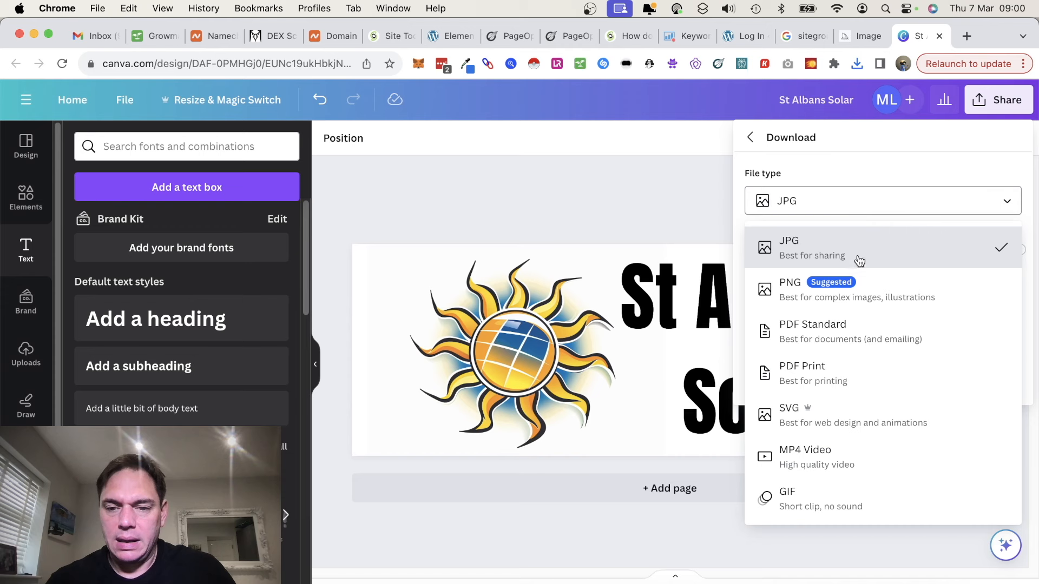
click(831, 423)
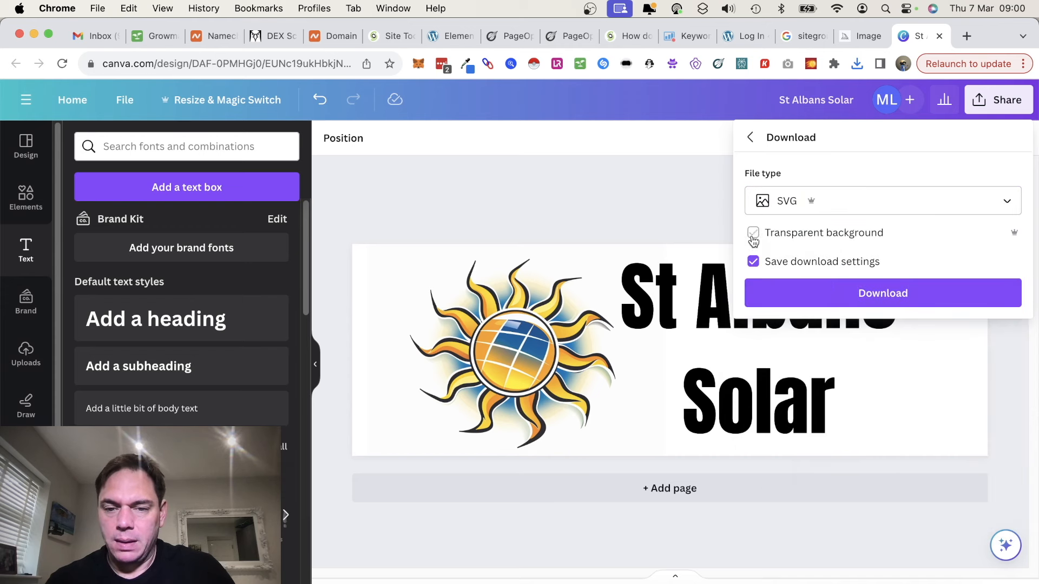
click(880, 293)
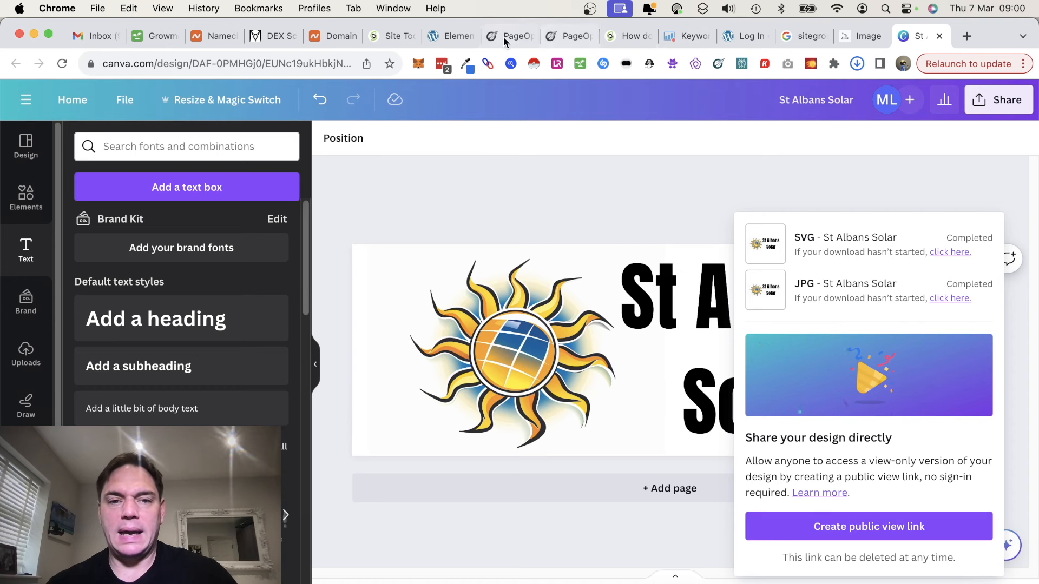
Switch to the Elementor setup wizard, upload St Albans Solar.jpg as the site logo and continue past the logo stage
click(456, 35)
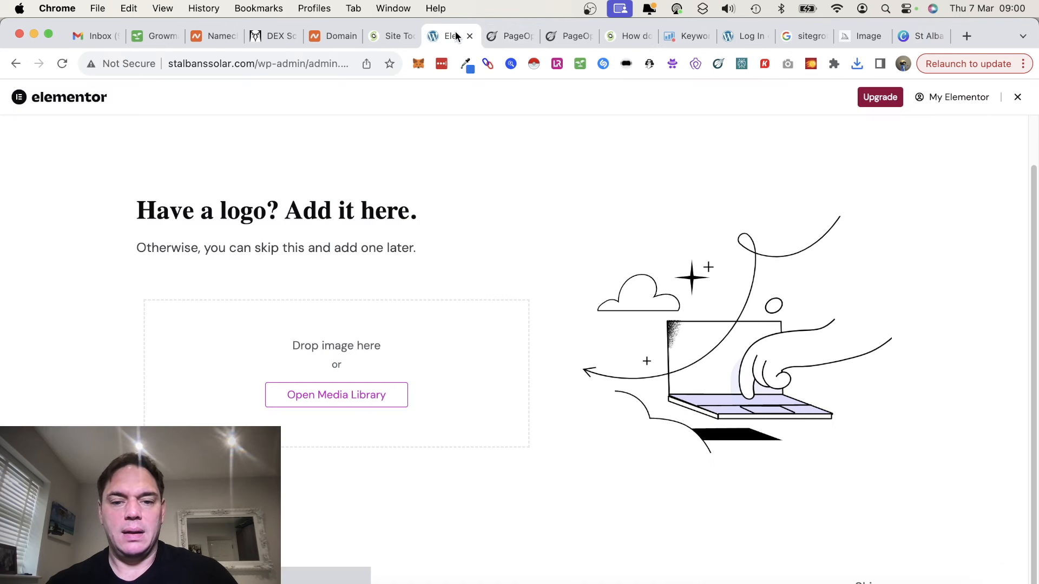
click(337, 399)
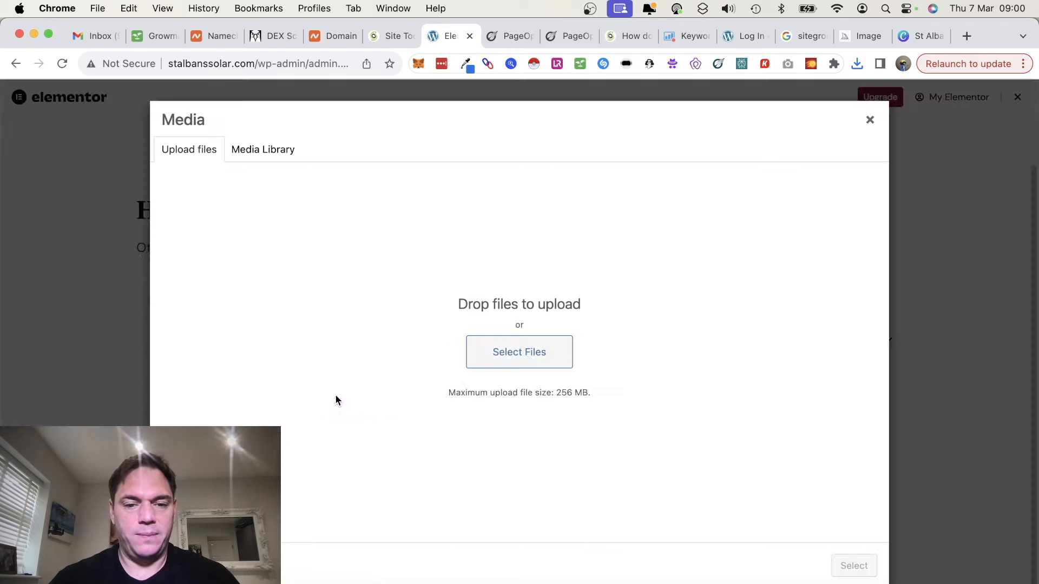
click(525, 364)
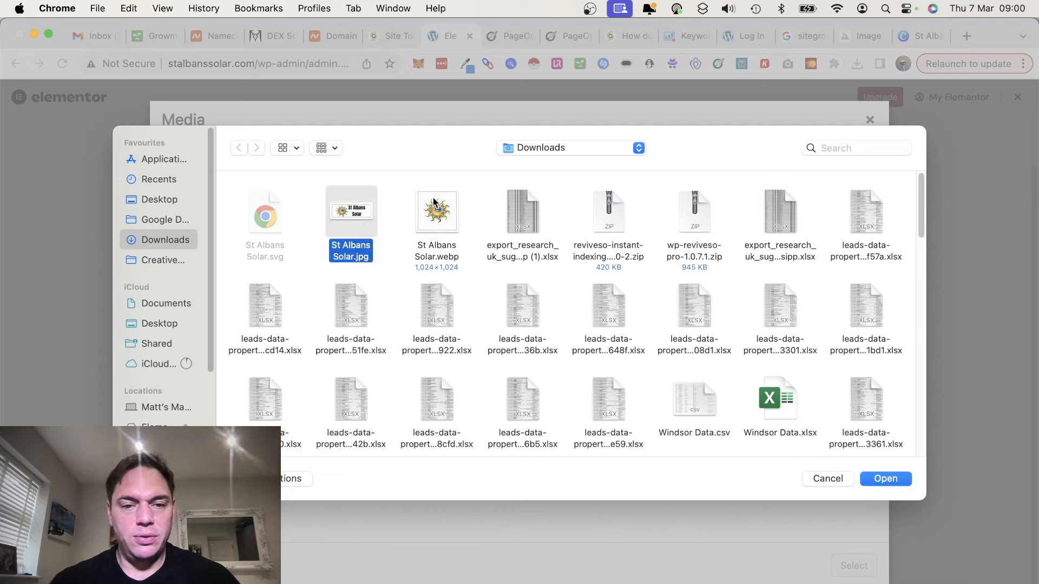
click(873, 482)
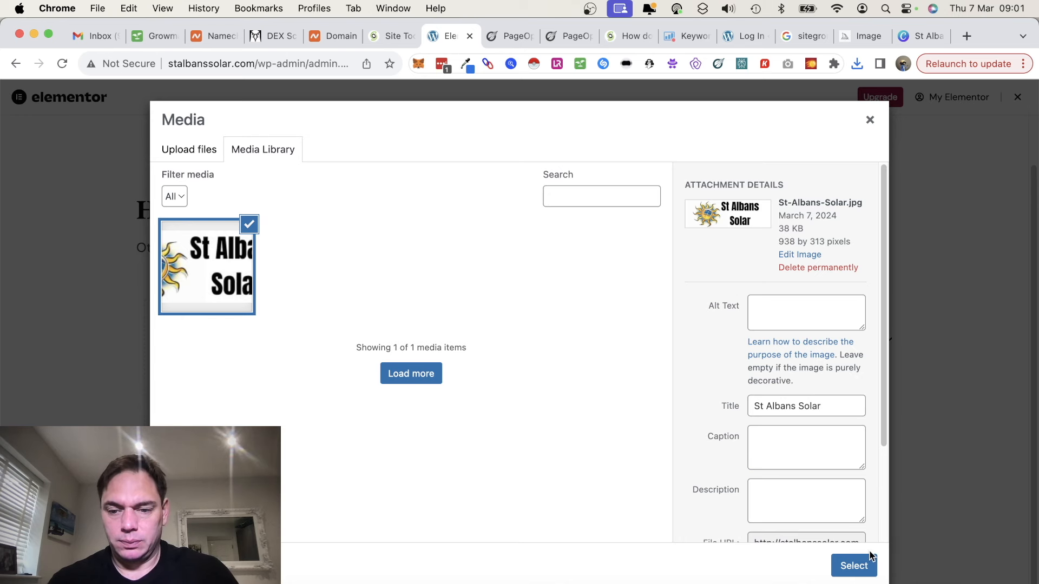
click(856, 563)
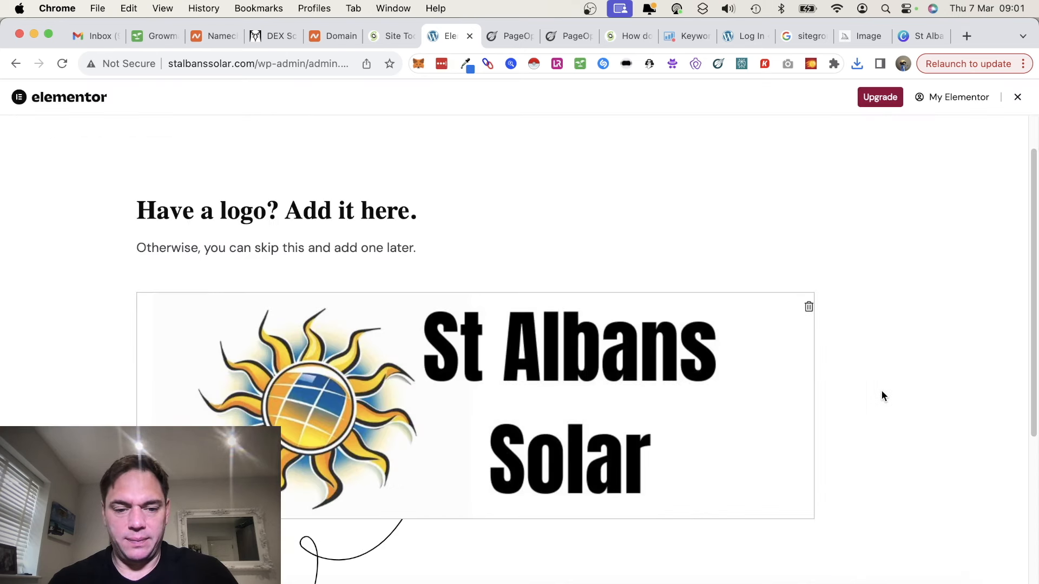
scroll(882, 390, down, 5)
click(260, 577)
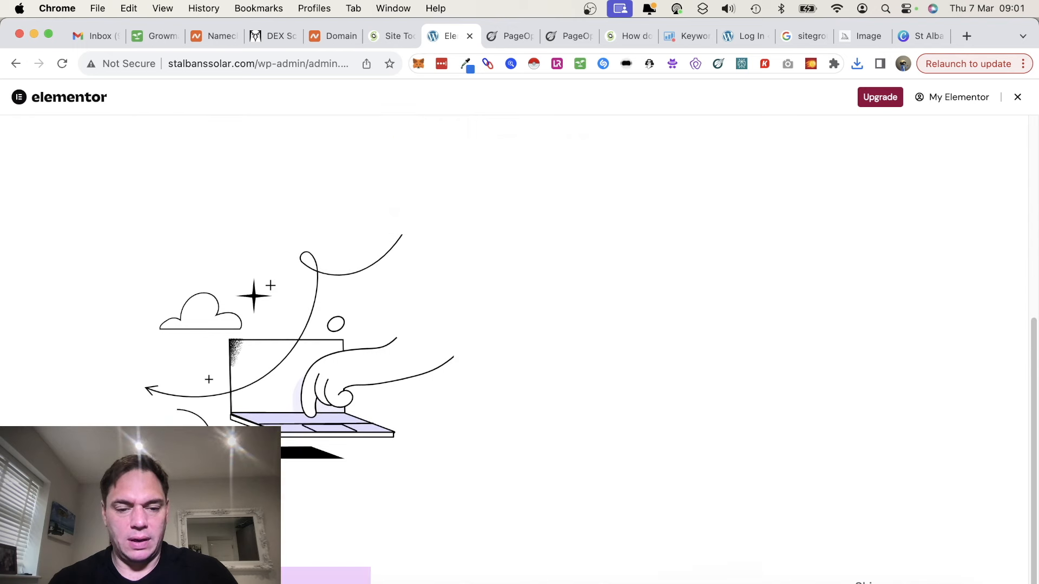
Choose to start from a professionally designed template and browse the first website kits in the Kit Library
scroll(388, 487, down, 1)
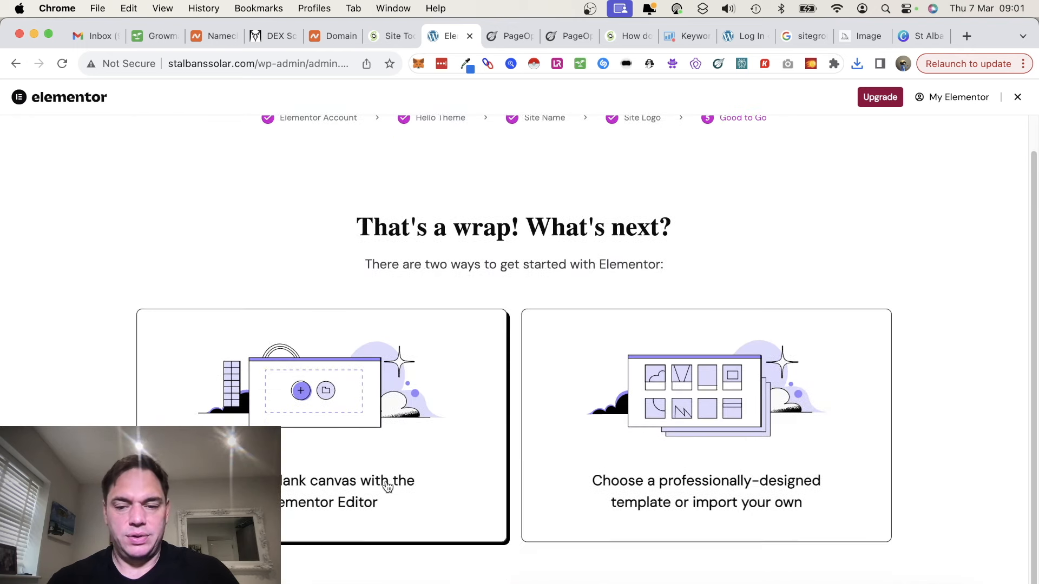
click(767, 494)
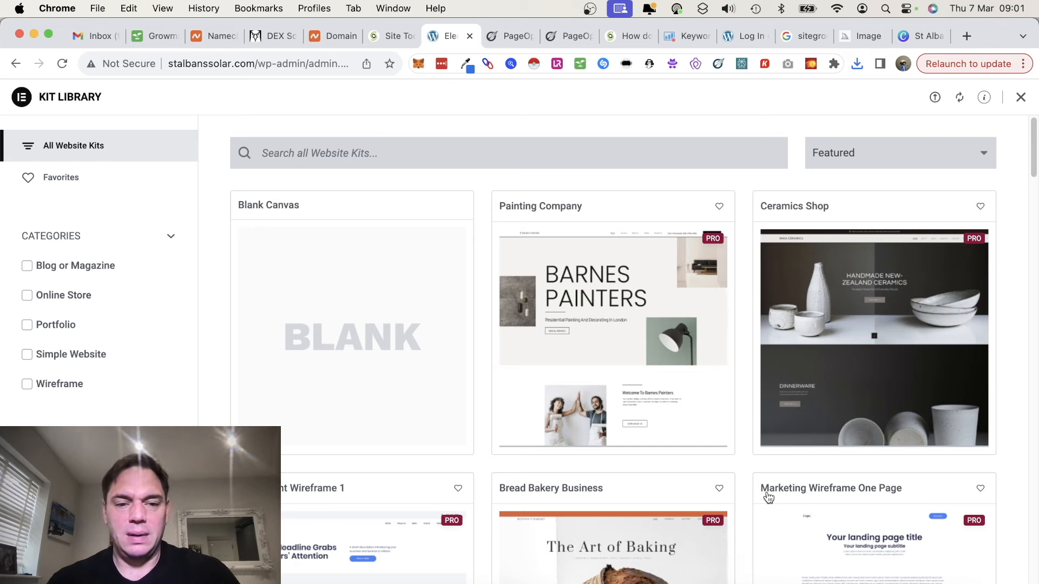
scroll(765, 378, down, 7)
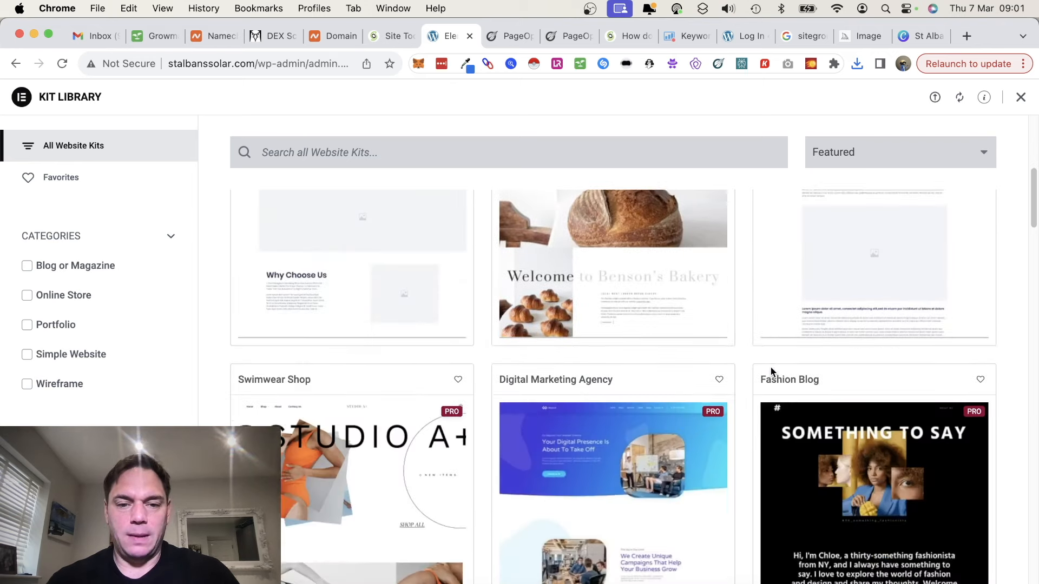
scroll(770, 366, up, 2)
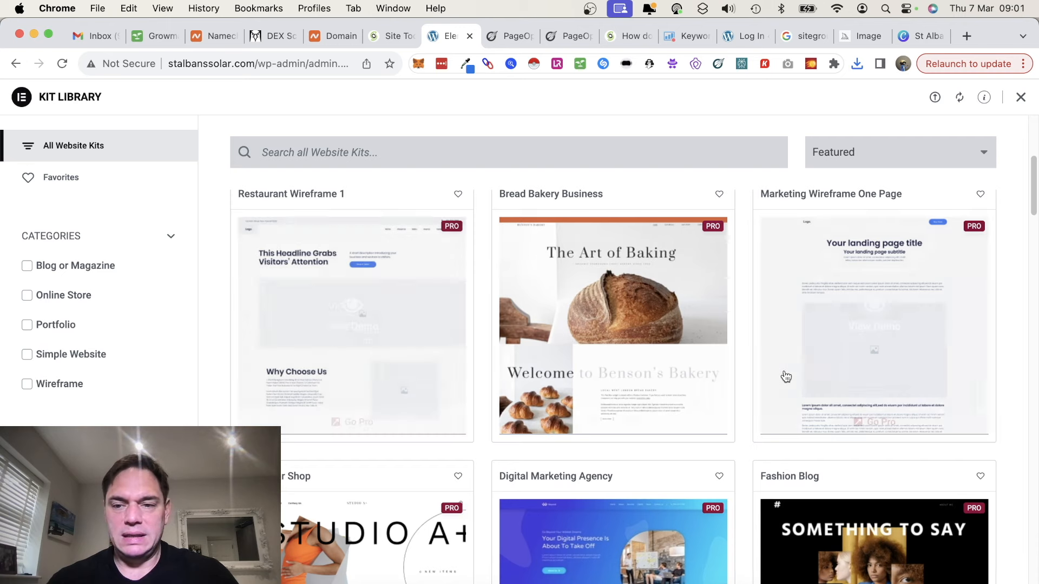
scroll(849, 395, down, 1)
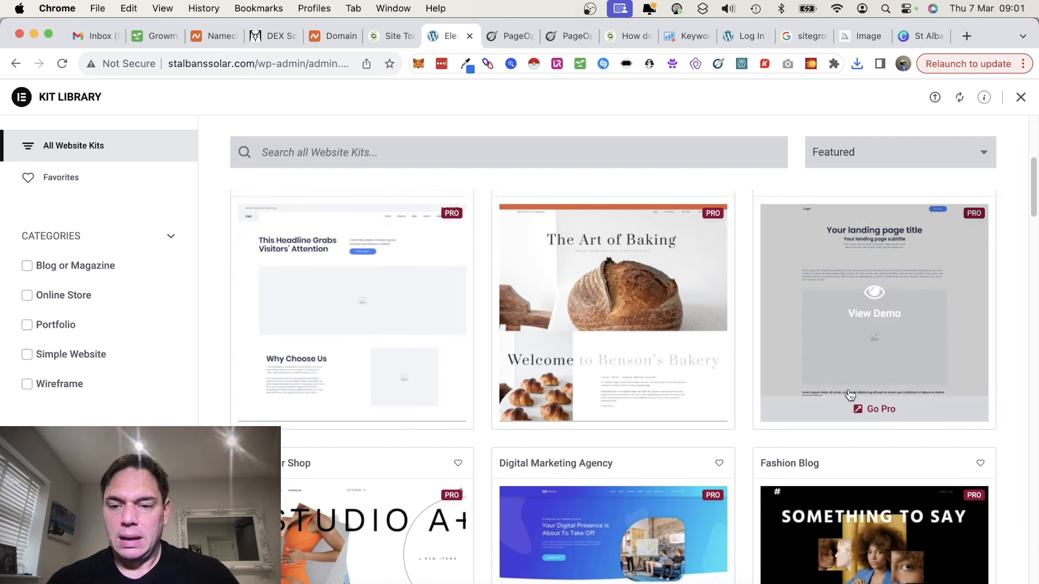
scroll(849, 395, up, 2)
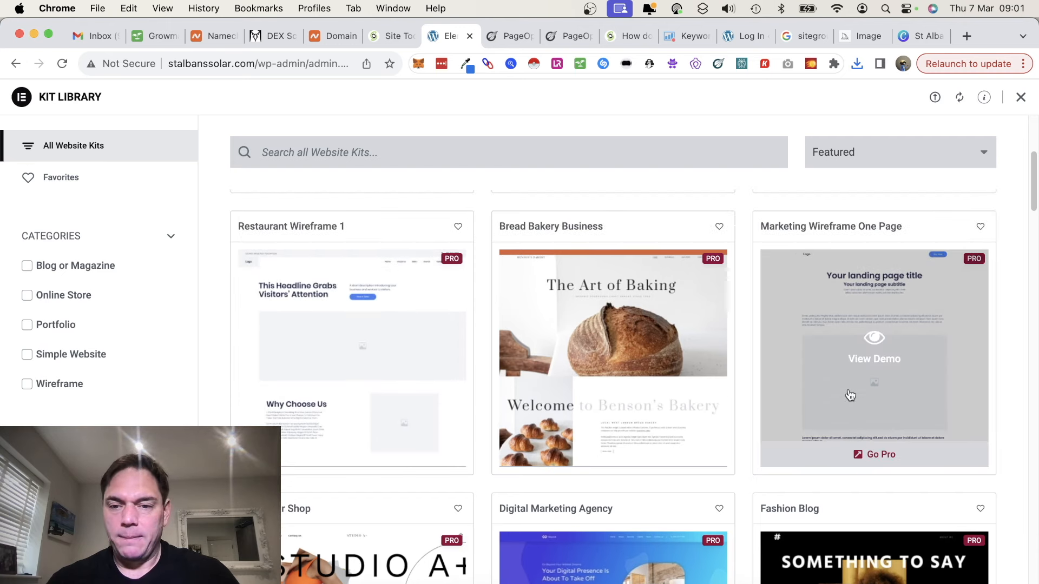
Open the Marketing Wireframe One Page demo and examine its landing page layout from header to testimonials
click(872, 354)
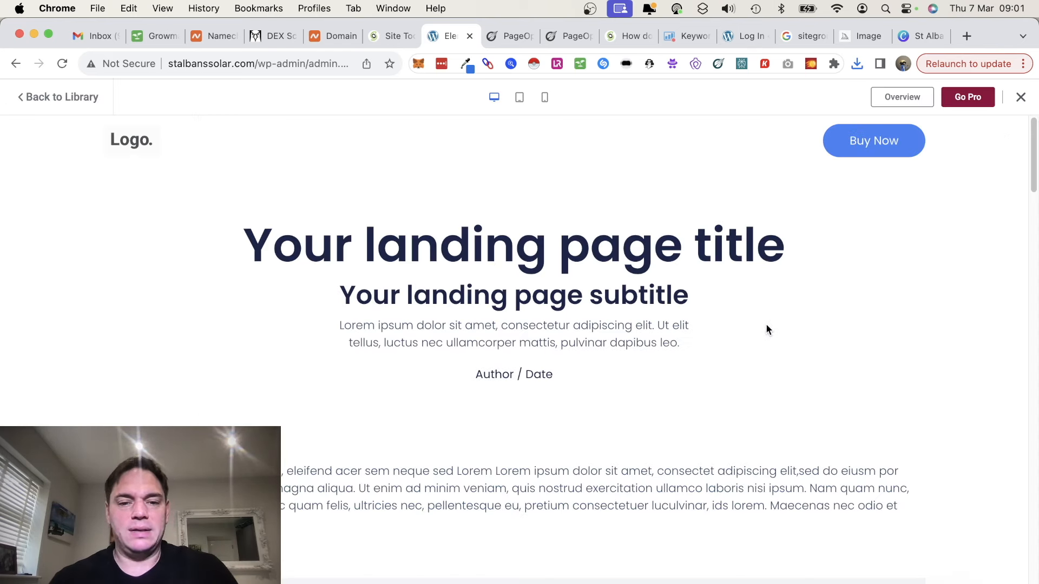
scroll(766, 327, down, 2)
scroll(766, 328, down, 8)
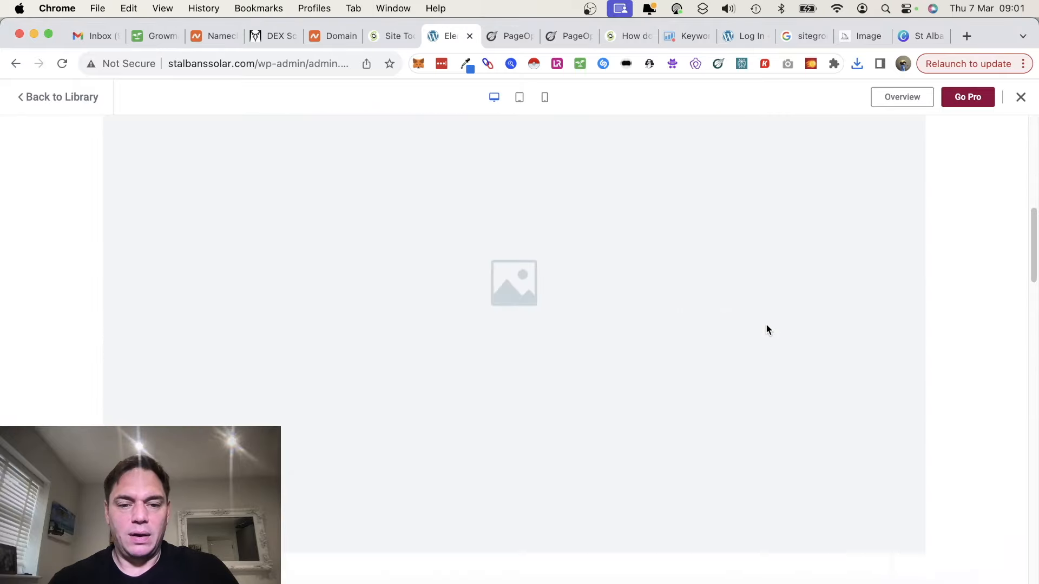
scroll(766, 328, down, 10)
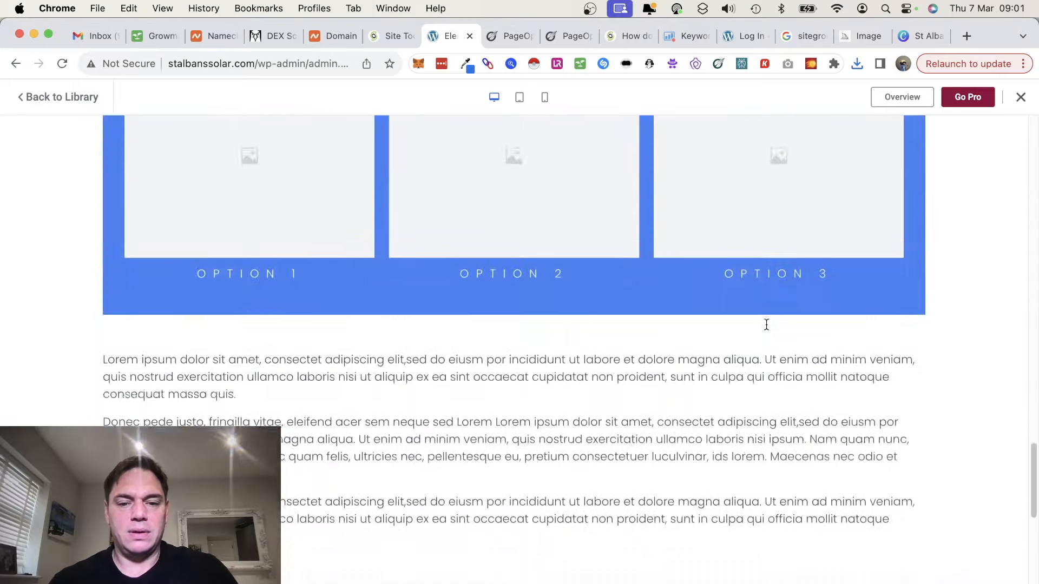
scroll(767, 325, down, 10)
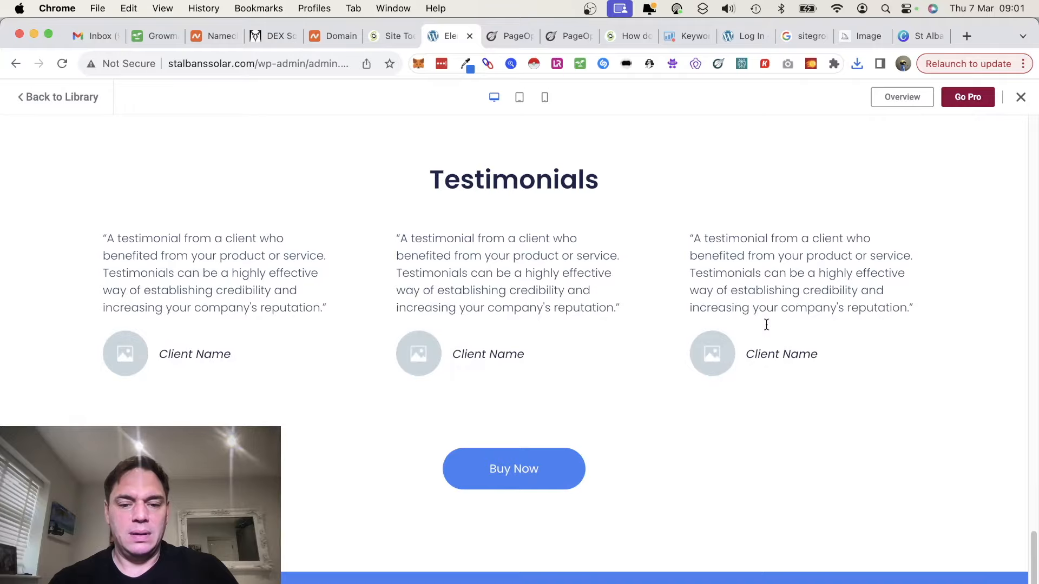
scroll(766, 325, up, 20)
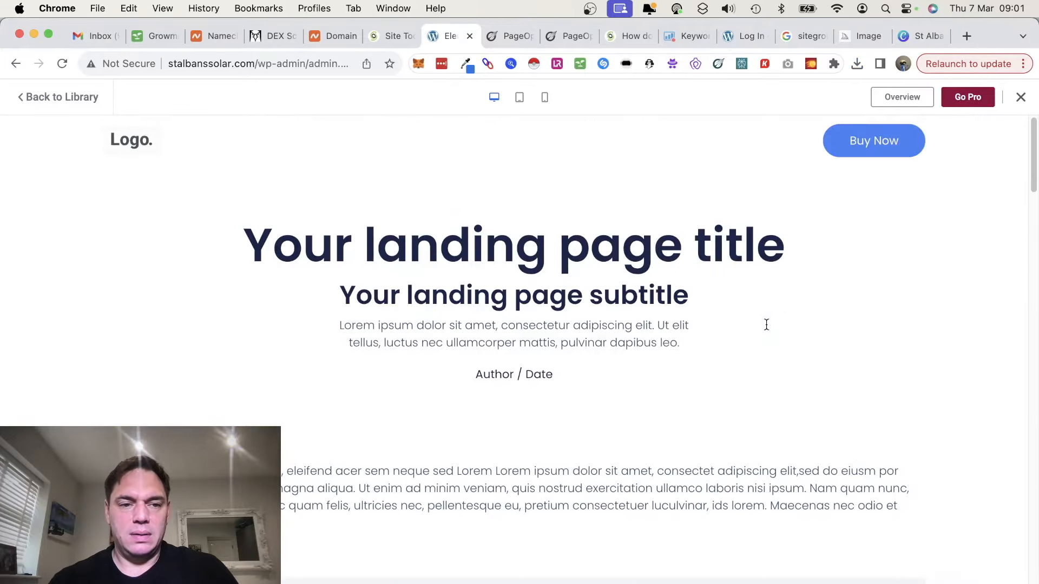
scroll(767, 325, down, 20)
scroll(766, 324, up, 20)
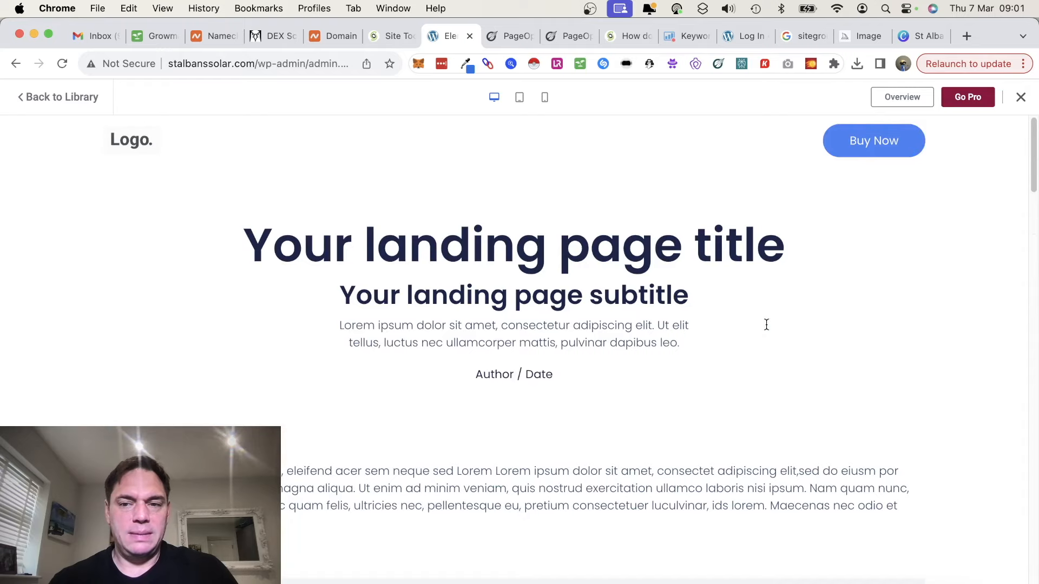
scroll(767, 325, down, 10)
scroll(766, 324, up, 10)
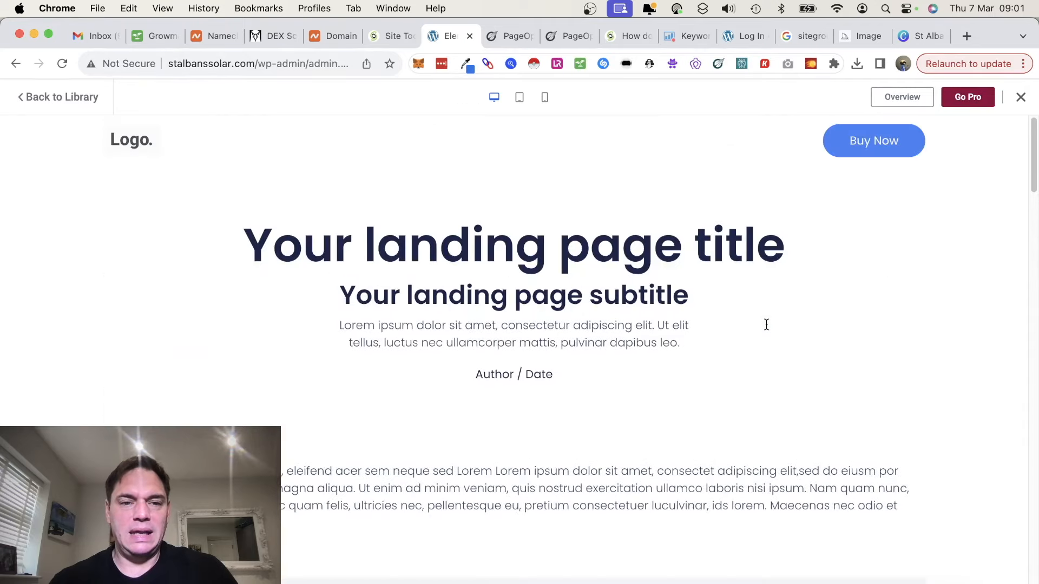
Return from the Marketing Wireframe One Page demo to the Kit Library and browse further website kits
click(16, 63)
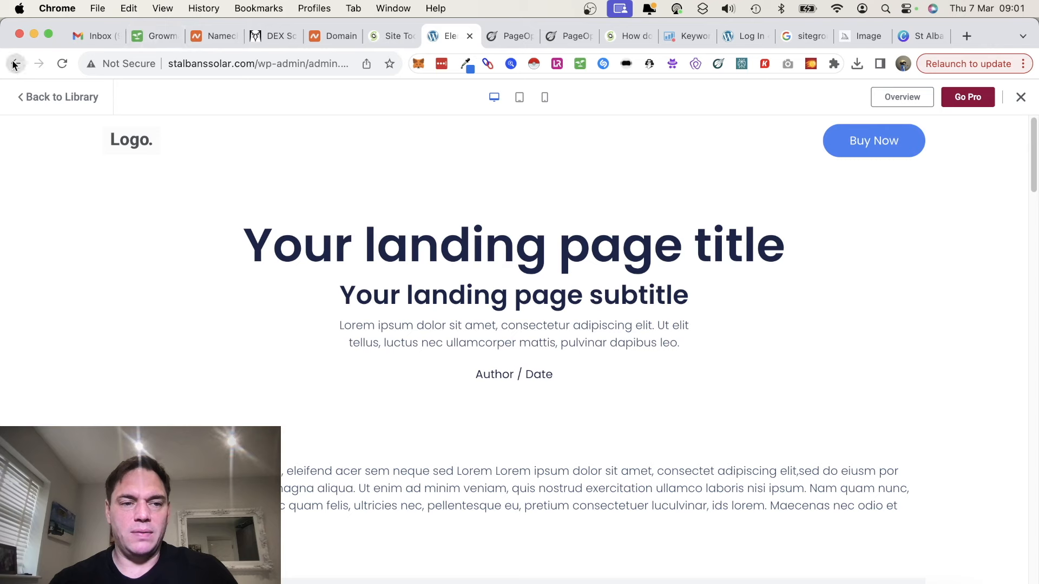
scroll(671, 395, down, 5)
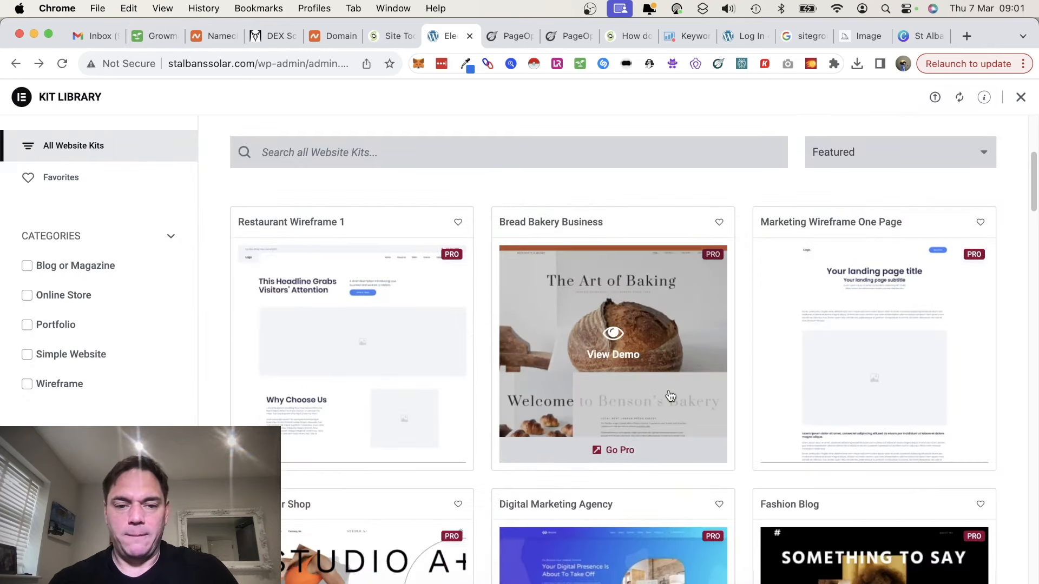
scroll(670, 395, down, 15)
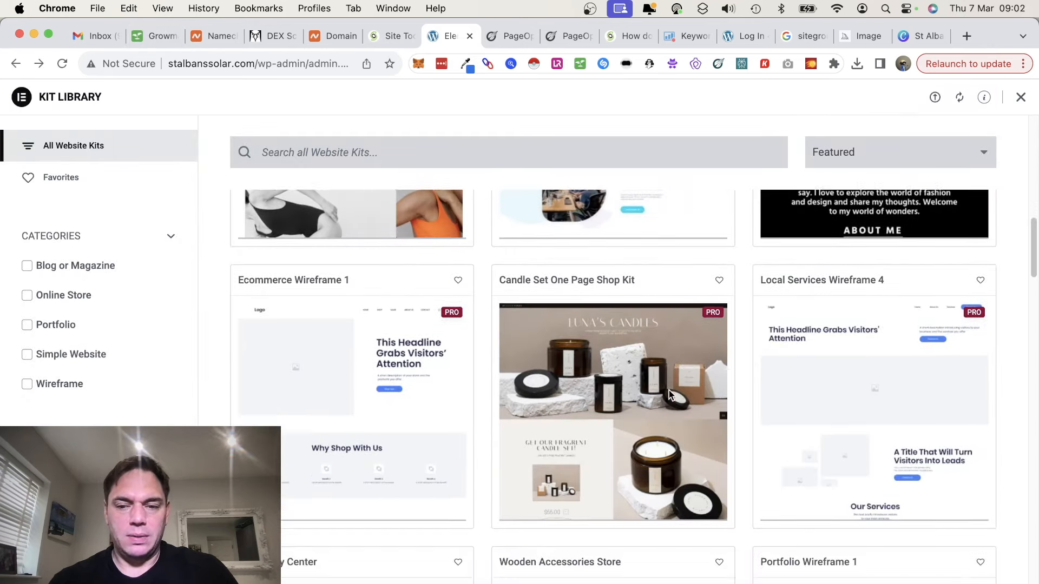
scroll(670, 396, up, 4)
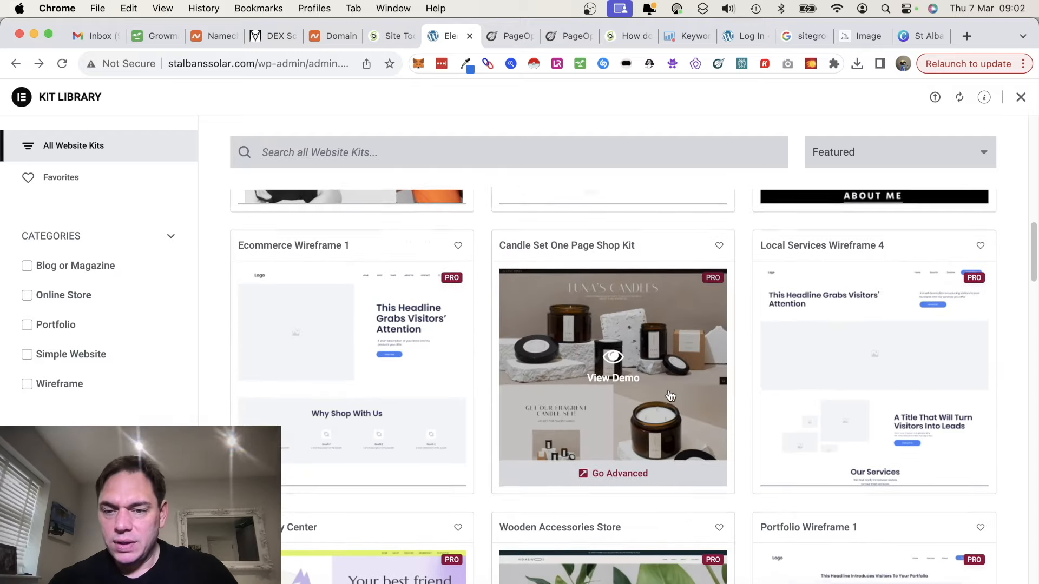
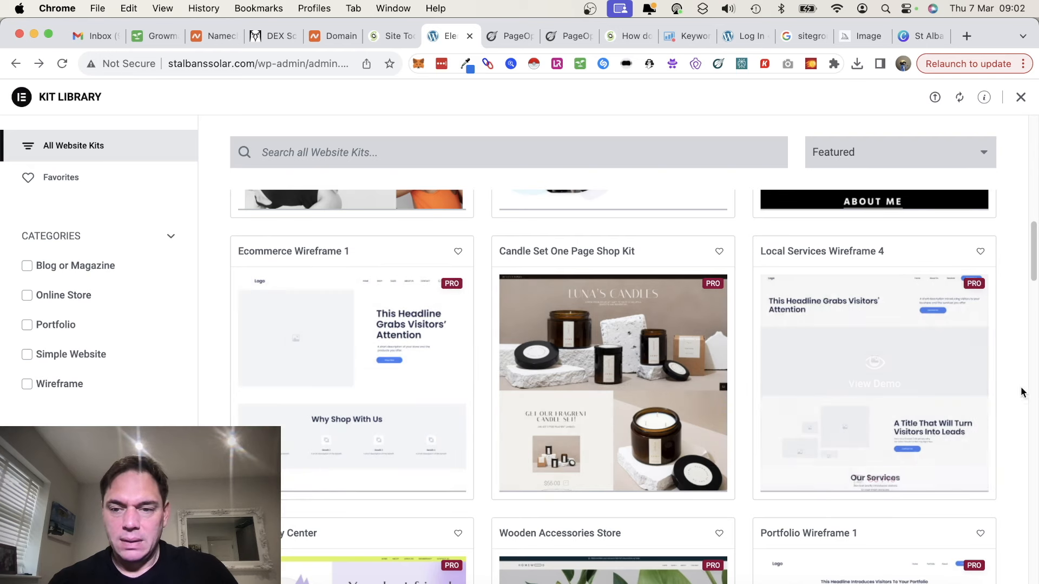
Search the Kit Library for "local services" and look through the matching website kits
click(417, 141)
text(local services)
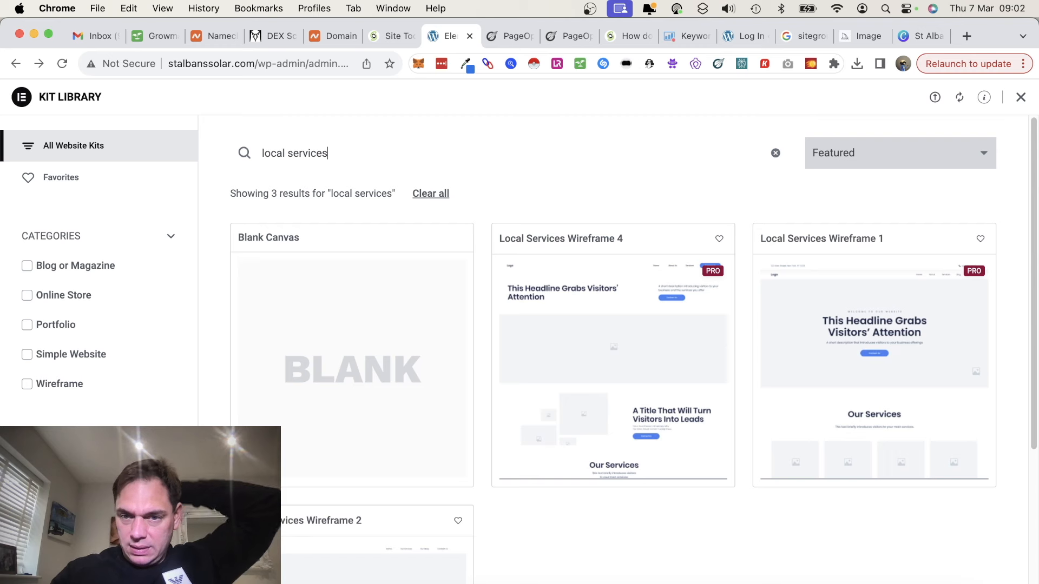
mouse_move(638, 359)
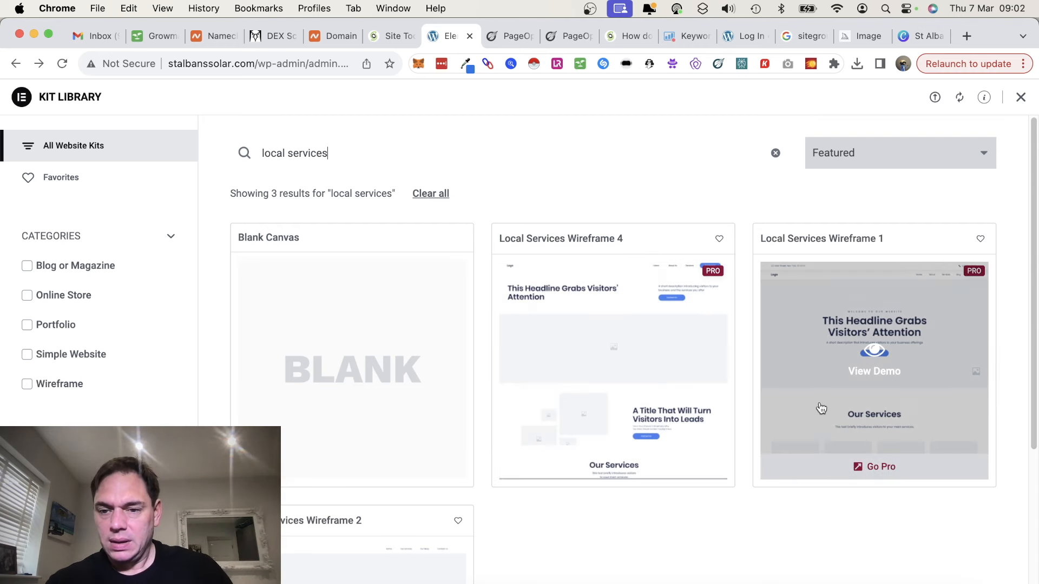
scroll(787, 505, down, 5)
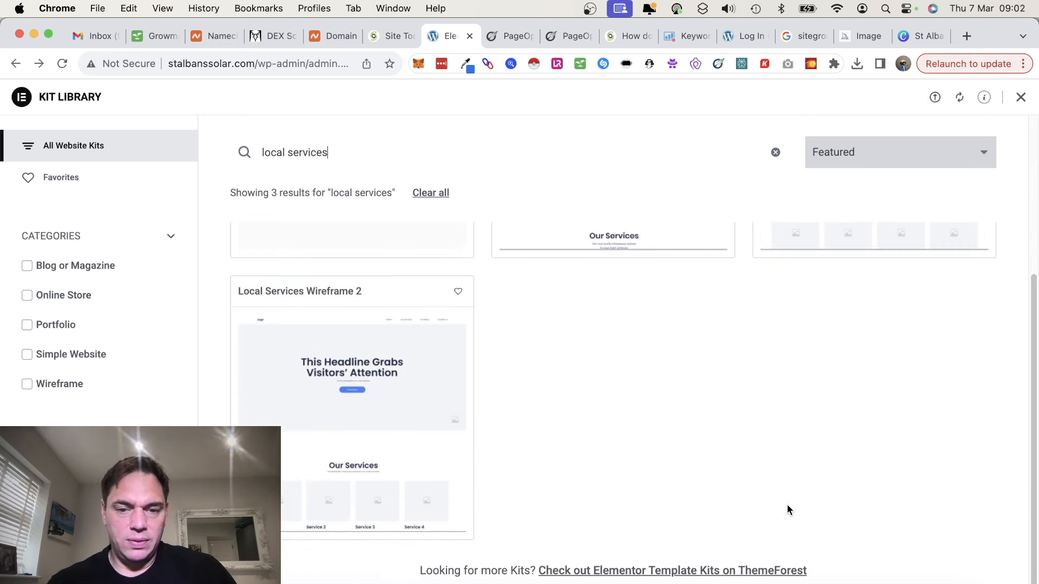
scroll(787, 505, up, 5)
Open the Local Services Wireframe 4 demo, examine its home page layout and return to the Kit Library
mouse_move(627, 412)
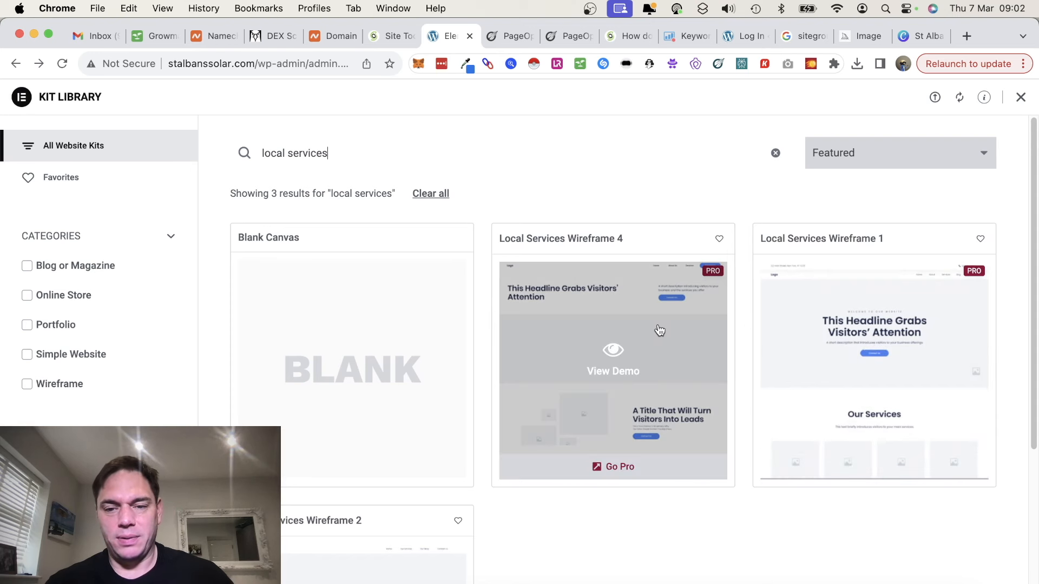
click(657, 327)
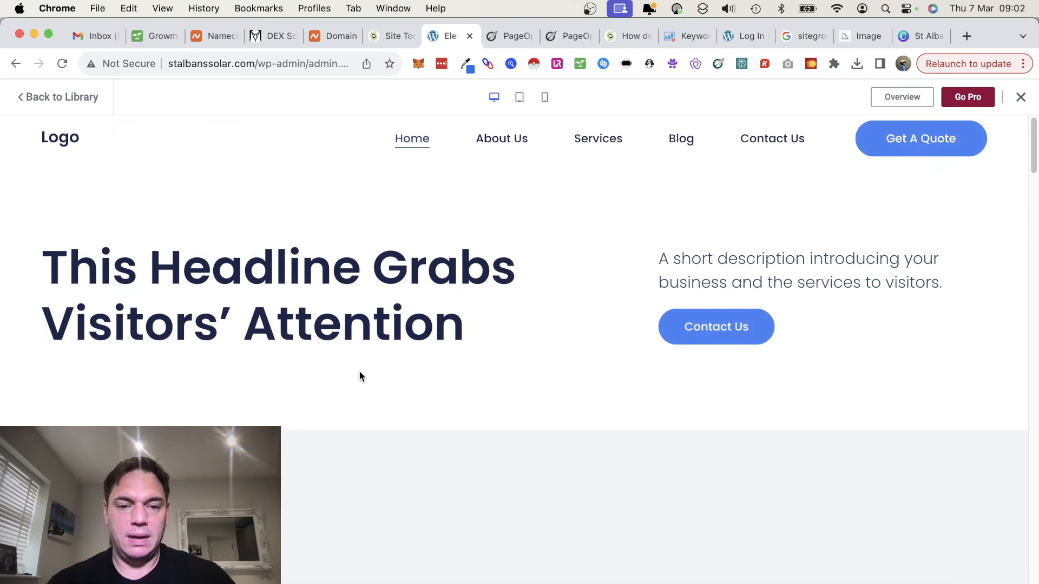
scroll(359, 372, down, 15)
scroll(359, 371, down, 10)
scroll(359, 372, up, 20)
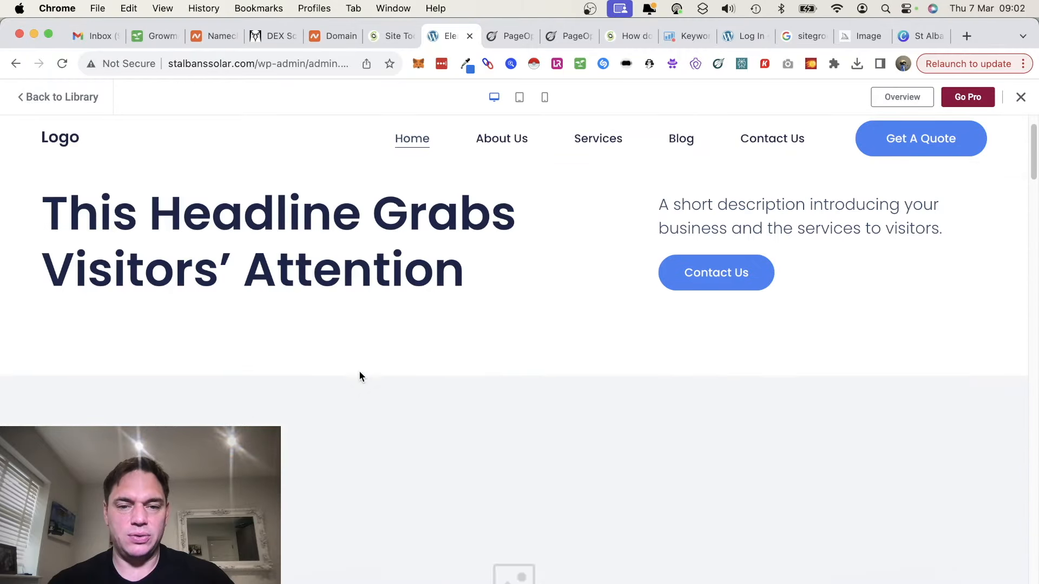
scroll(360, 377, up, 2)
click(33, 98)
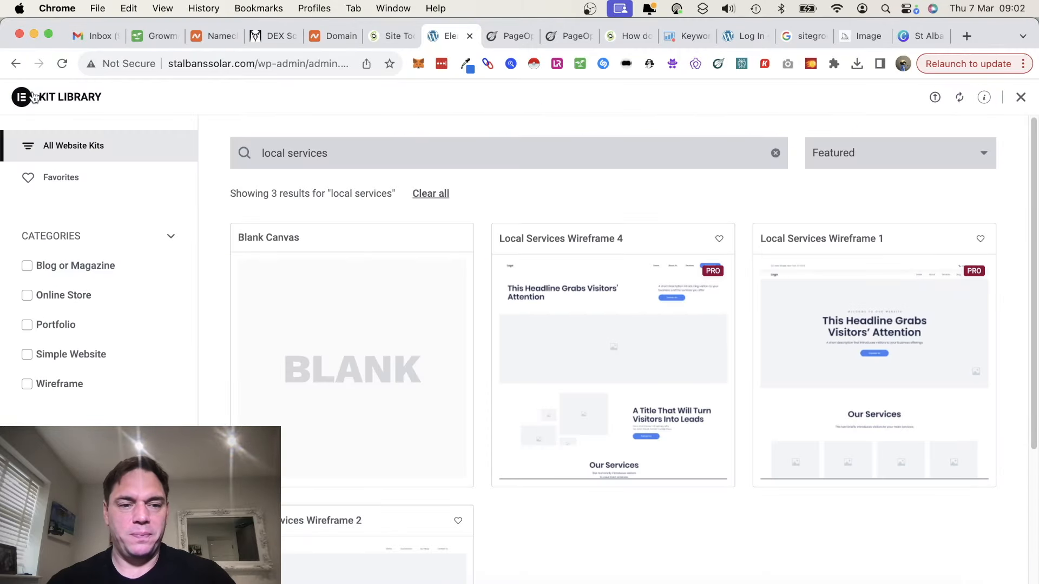
Leave the Elementor kit library and open the WordPress page for adding new plugins
click(1024, 98)
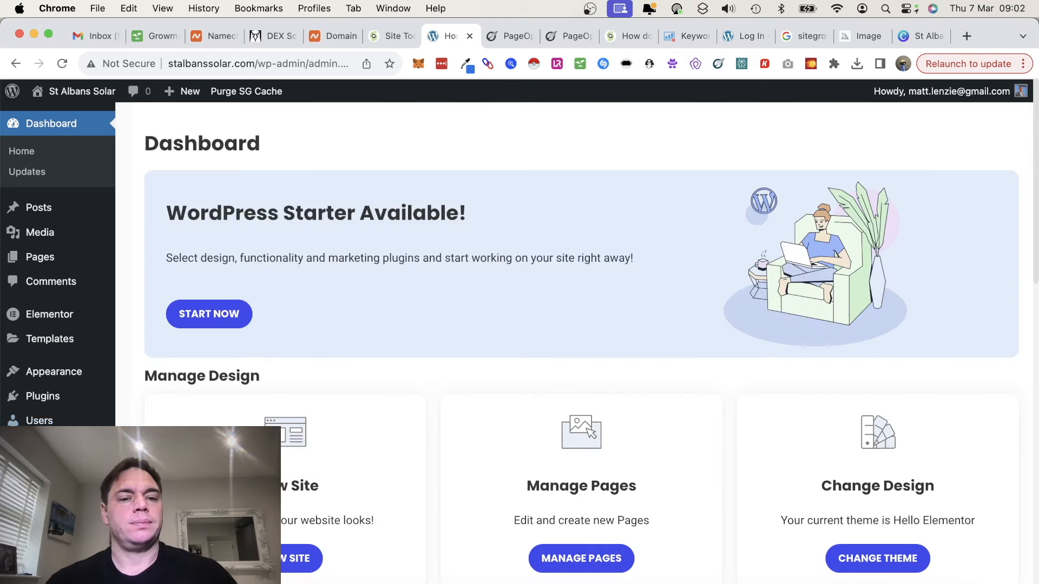
mouse_move(54, 399)
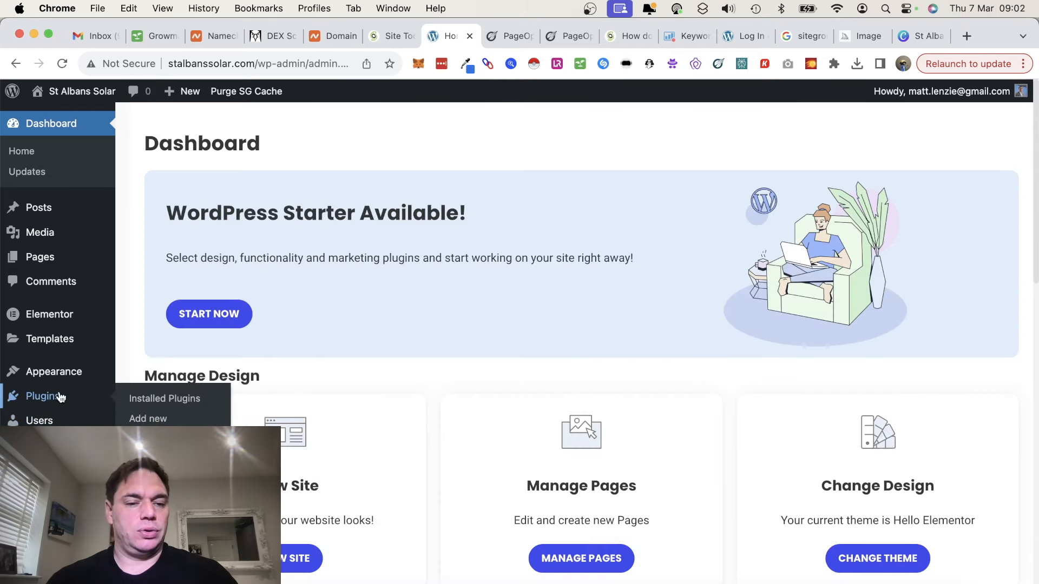
click(165, 421)
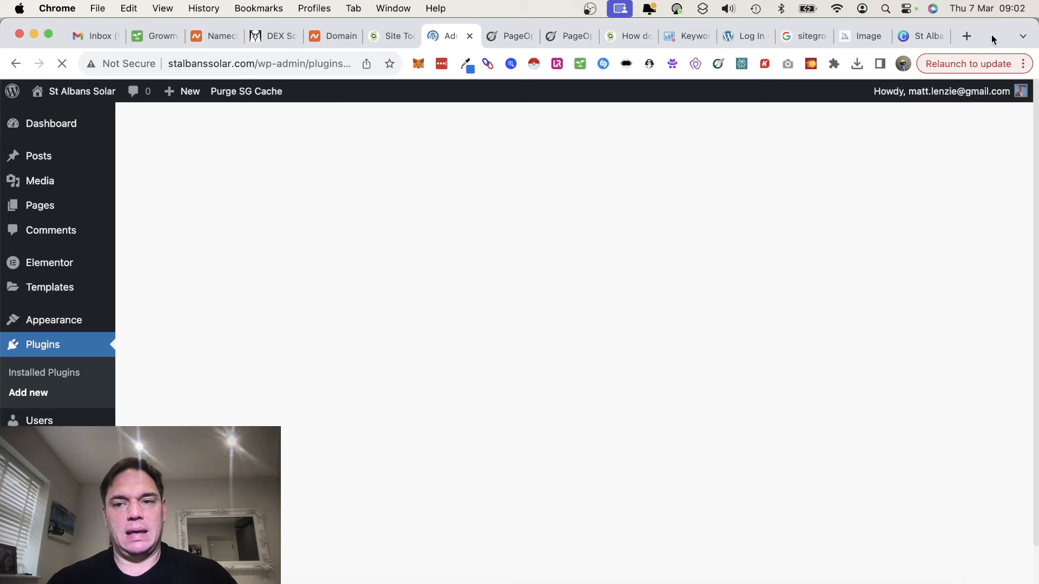
Search Google for "elementor pro plugin" in a new browser tab and open the official Elementor website
click(969, 42)
text(elementor)
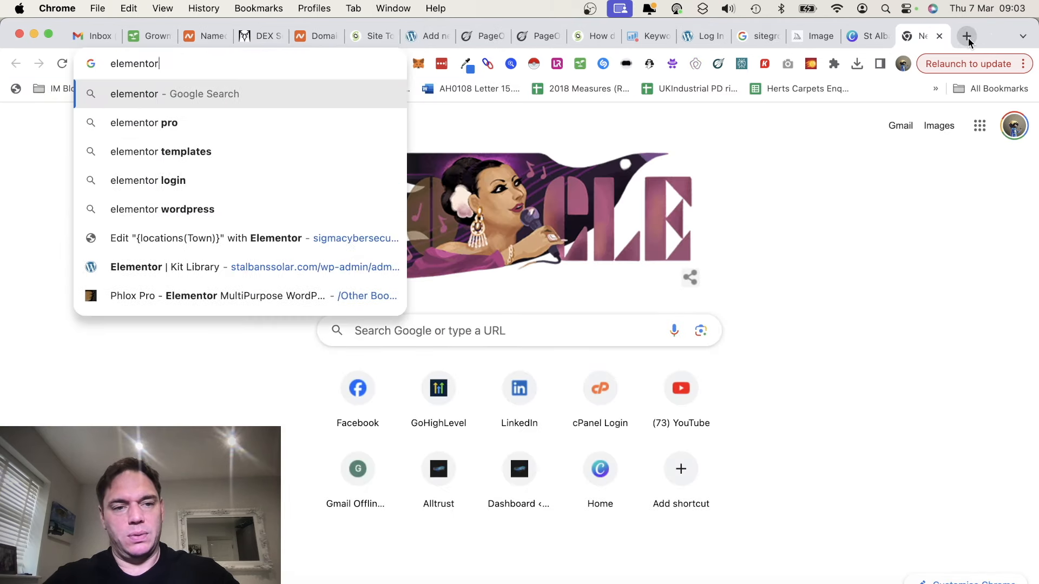
text( pro plugin)
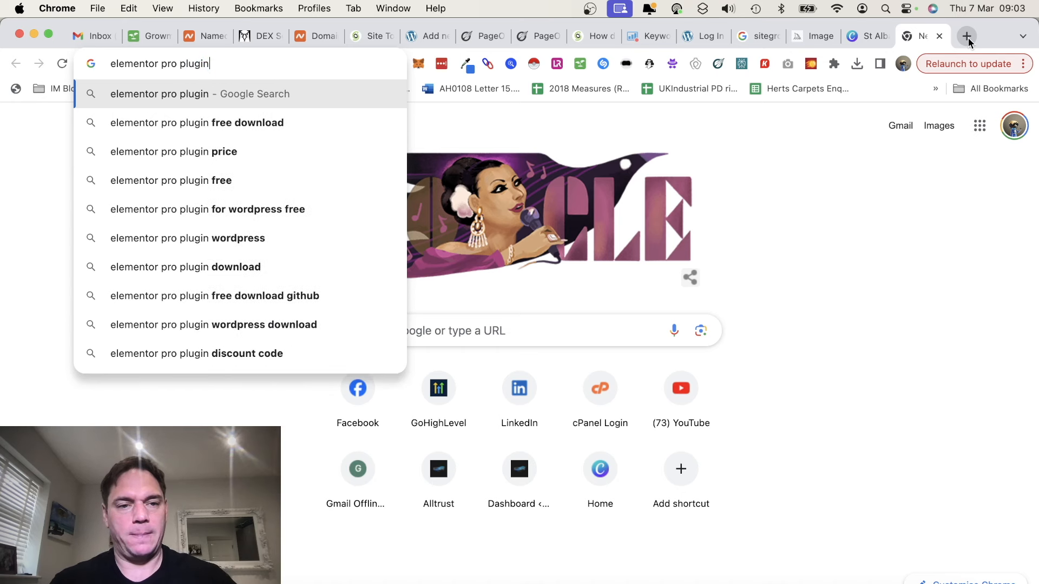
key(Return)
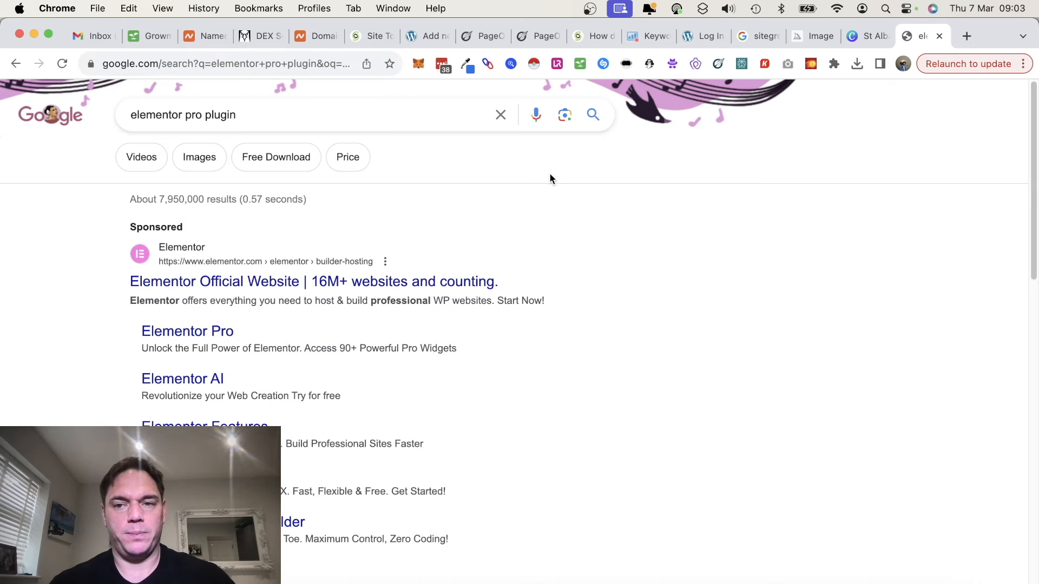
click(297, 283)
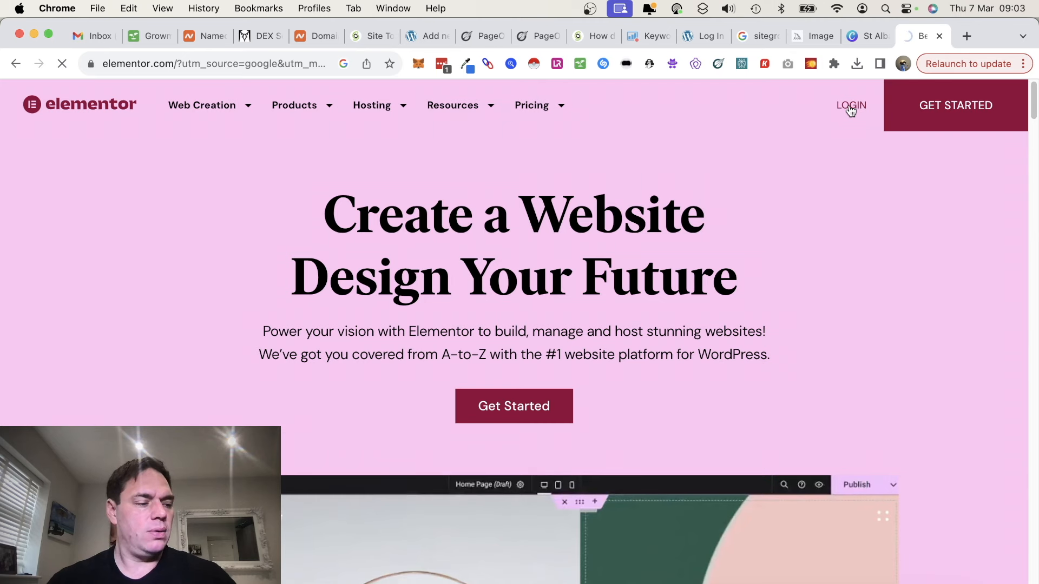
Log in to the Elementor account and download the Elementor Pro Expert plugin
click(851, 107)
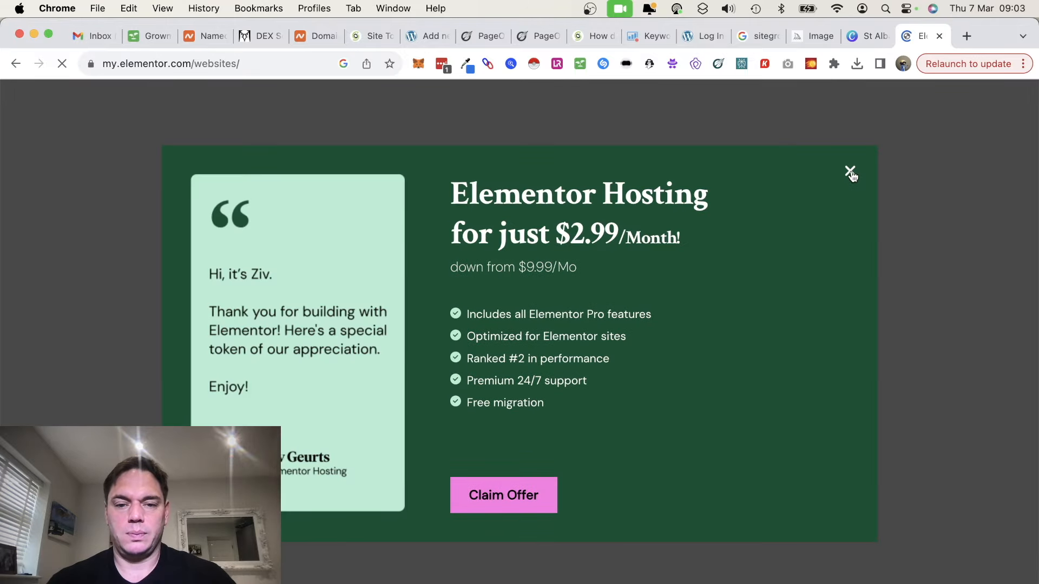
click(850, 172)
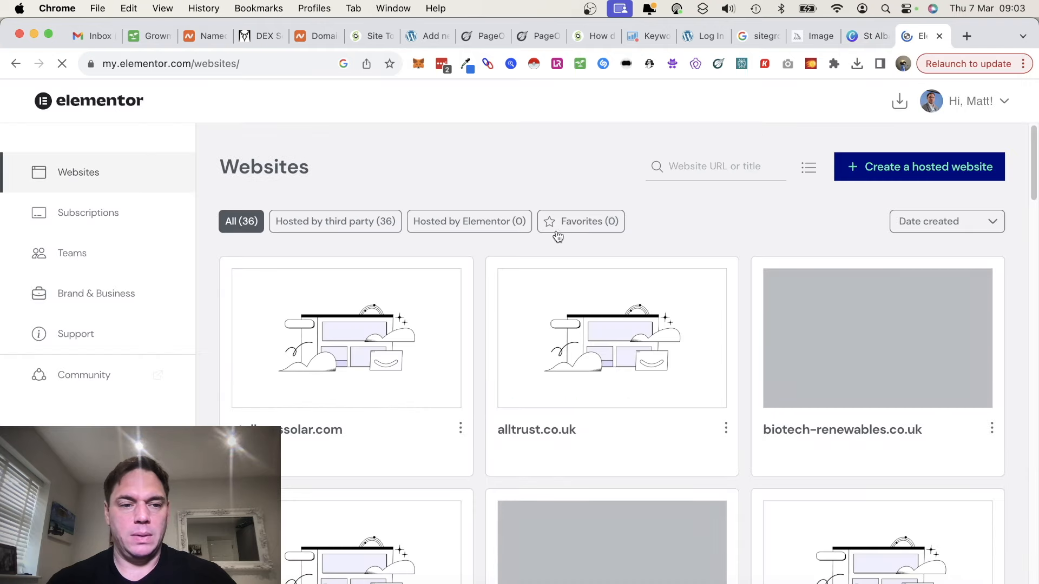
click(900, 101)
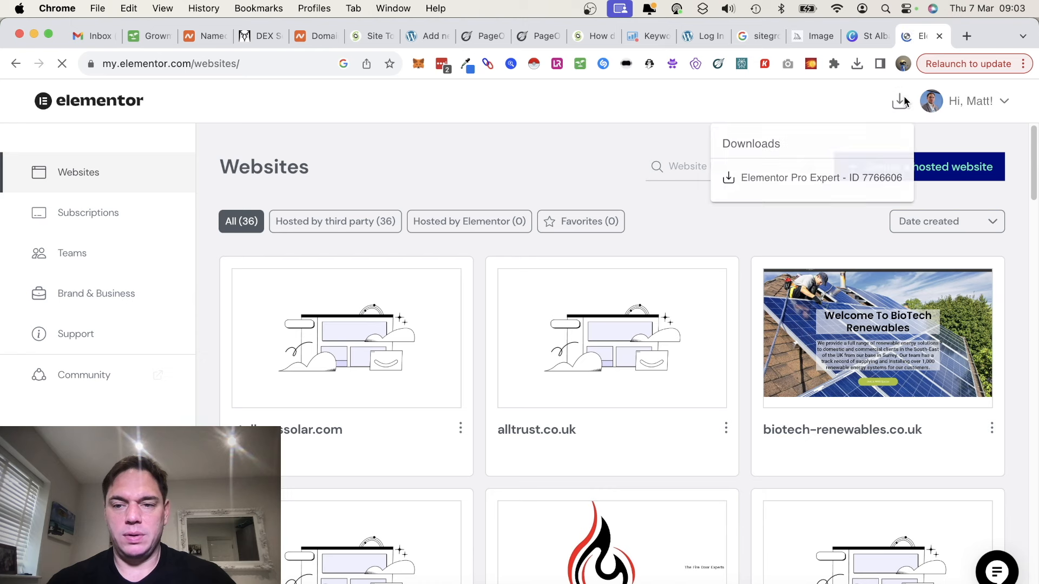
click(801, 187)
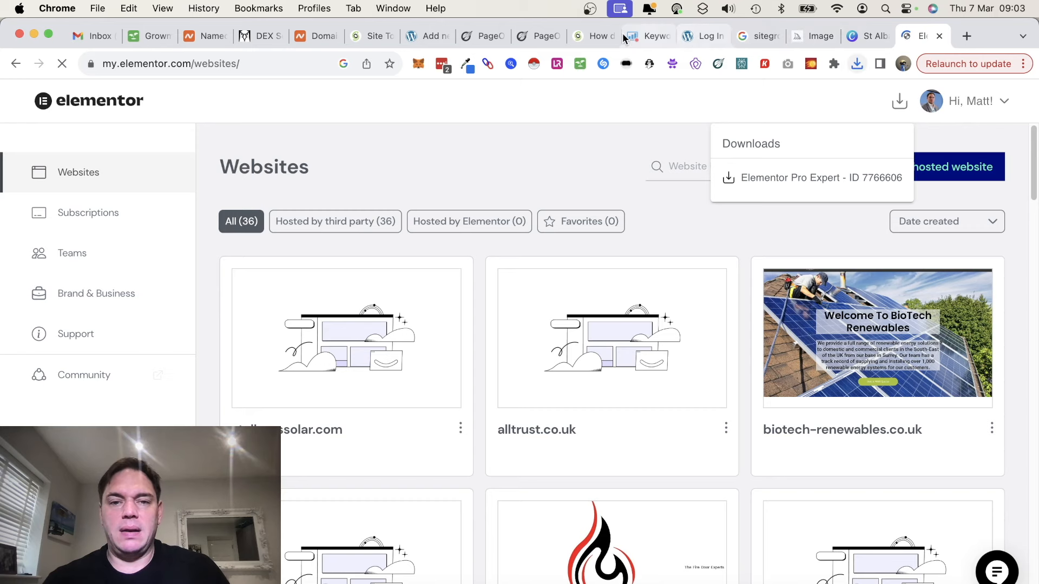
Upload elementor-pro-3.19.3.zip to the St Albans Solar WordPress site, then install and activate the plugin
click(419, 35)
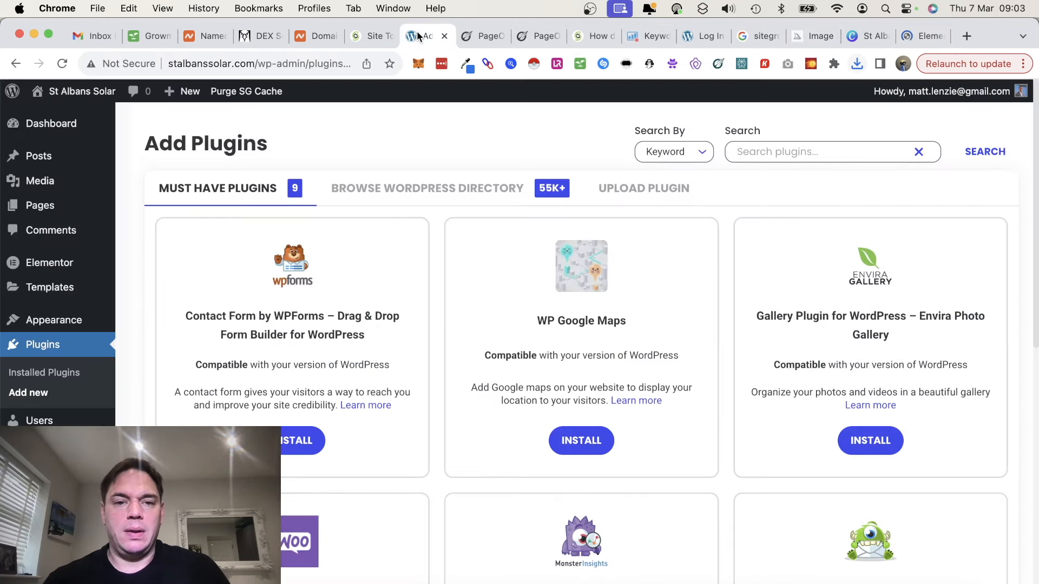
click(659, 191)
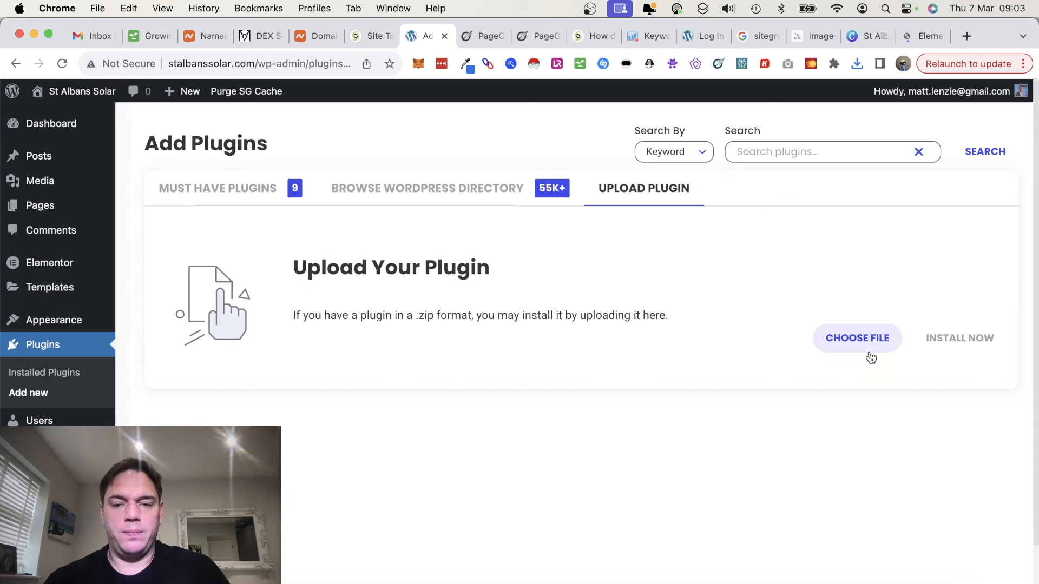
click(865, 345)
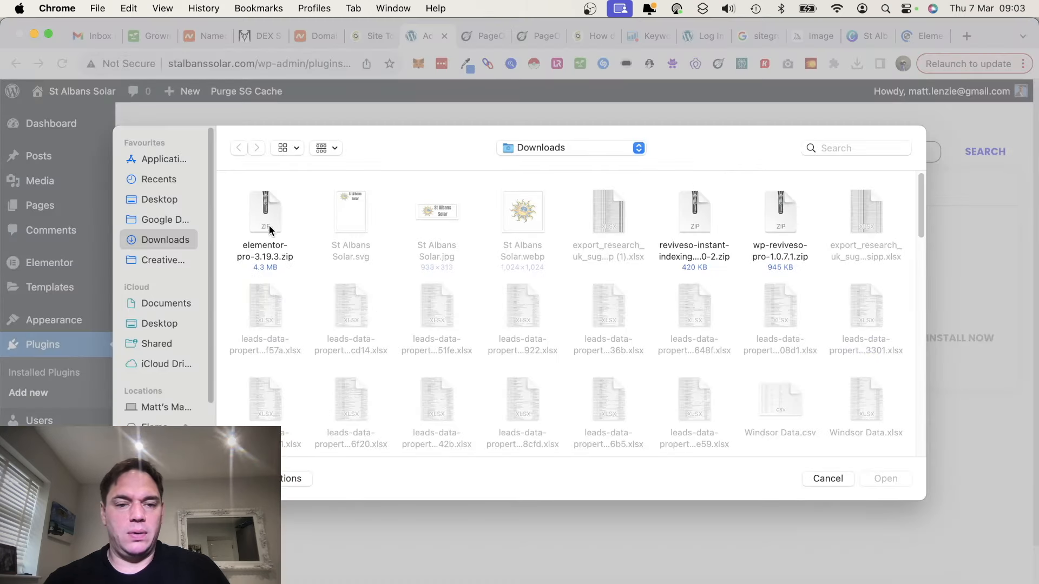
click(287, 229)
click(886, 479)
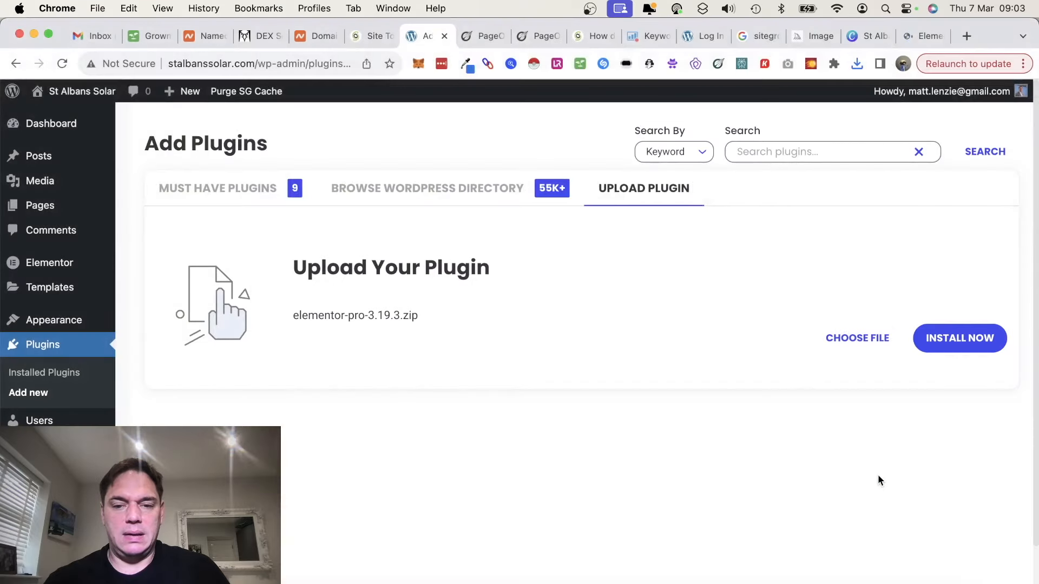
click(944, 348)
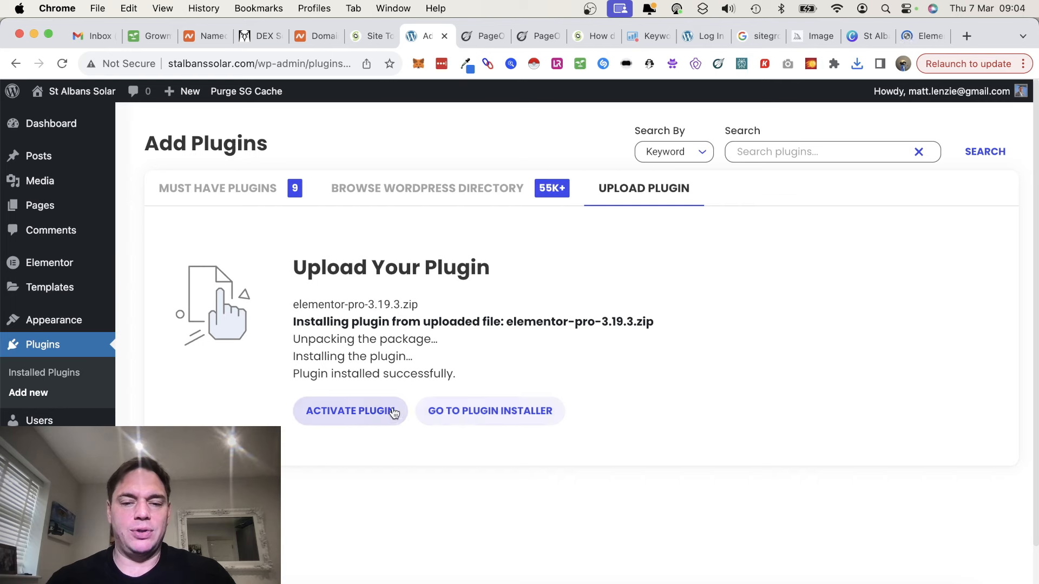
click(367, 412)
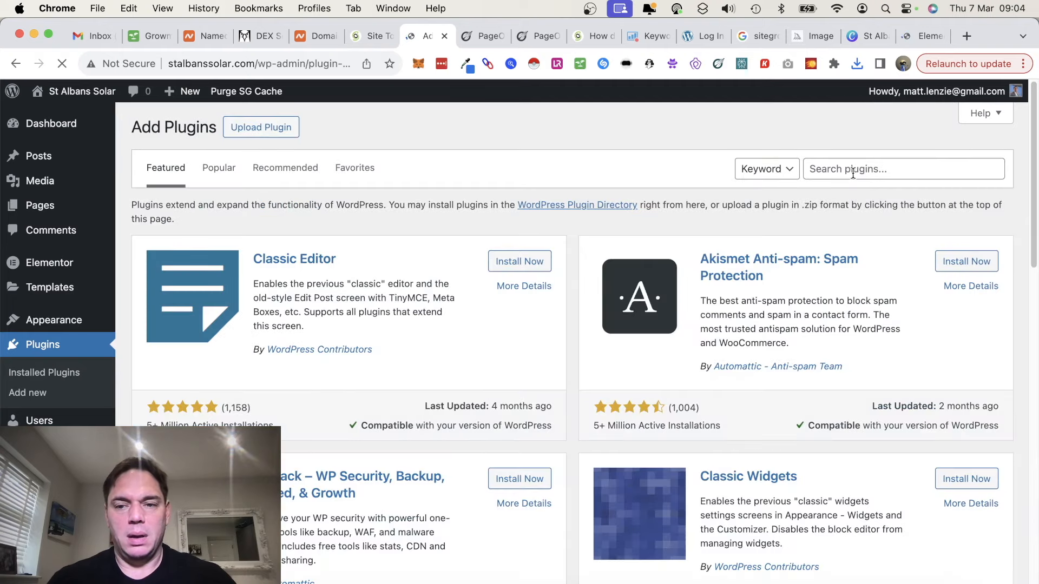
Find "rankmath", install and activate the Rank Math SEO with AI SEO Tools plugin, and connect it under the Rank Math Free Plan
click(853, 173)
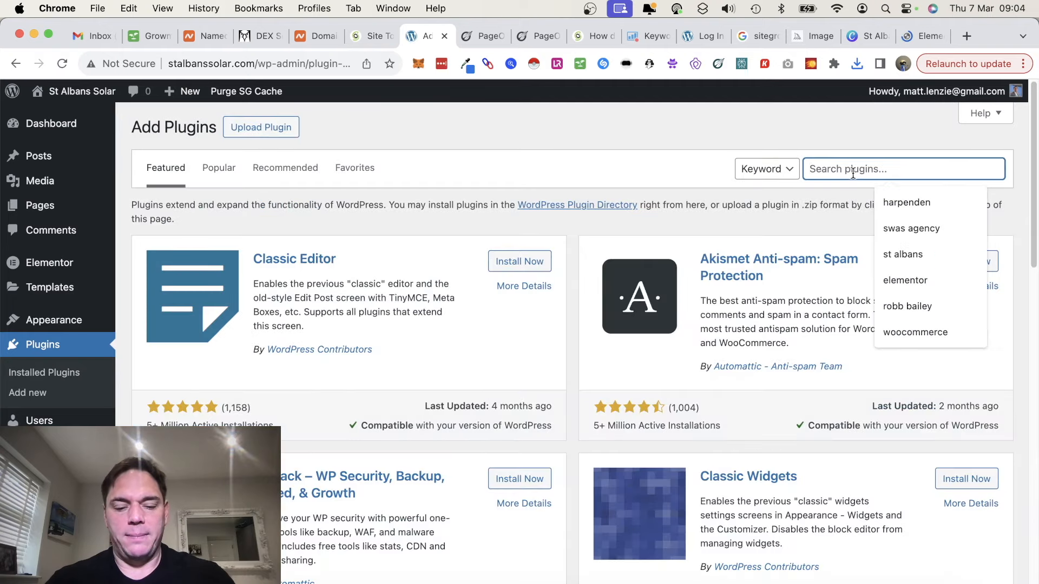
text(rankma)
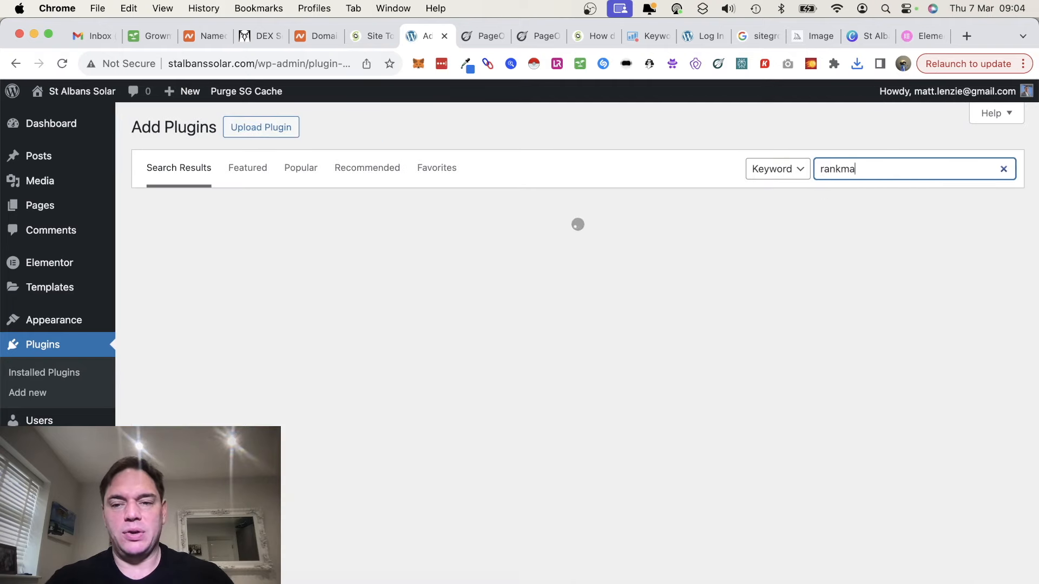
text(th)
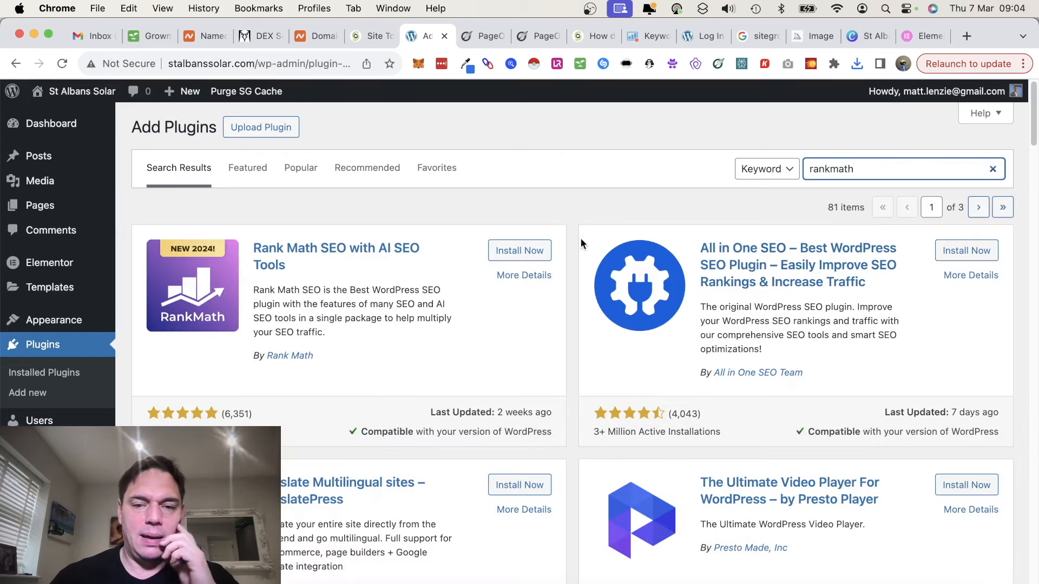
click(514, 250)
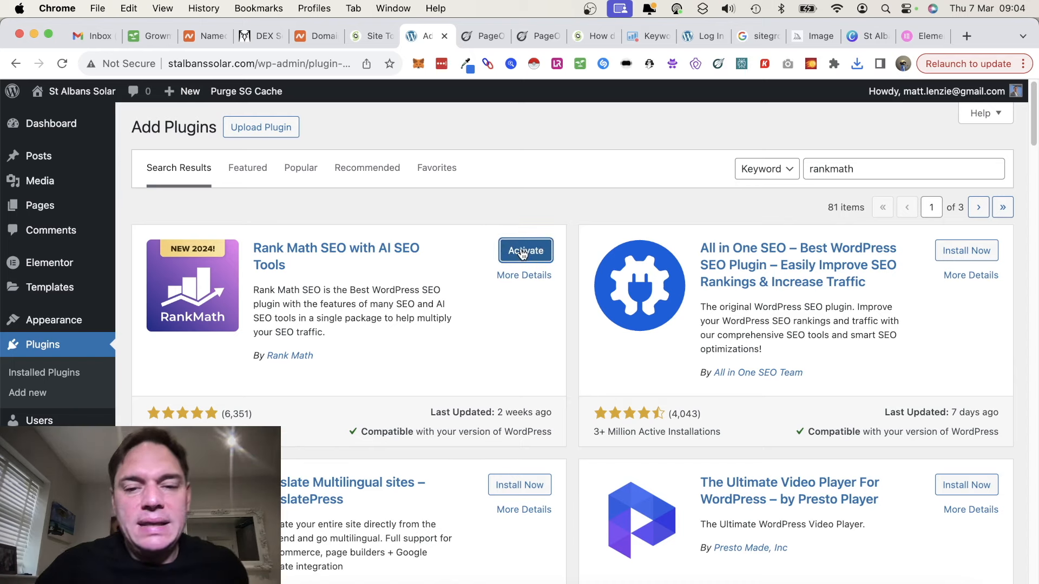
click(522, 252)
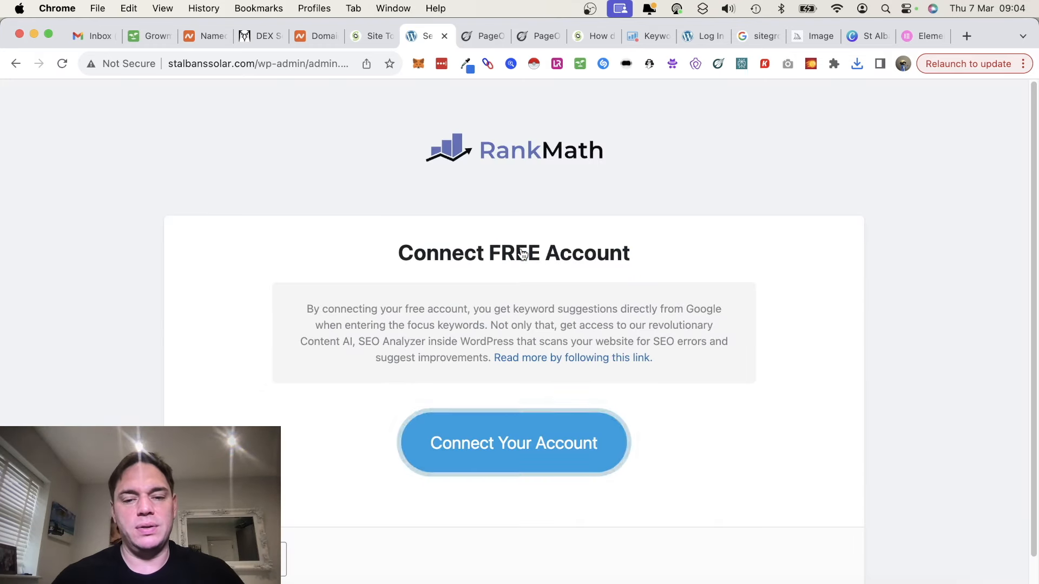
click(517, 446)
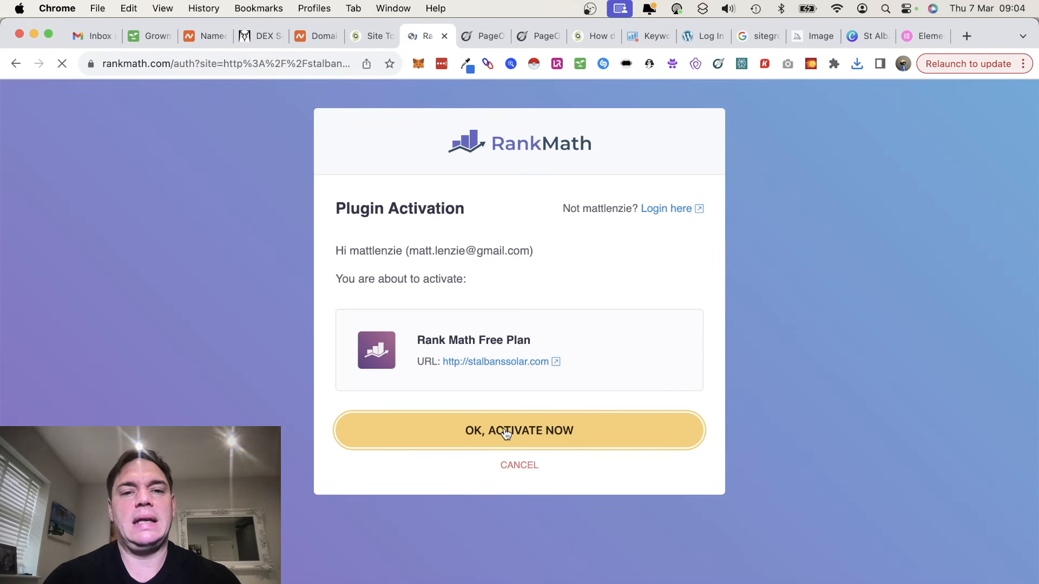
click(506, 433)
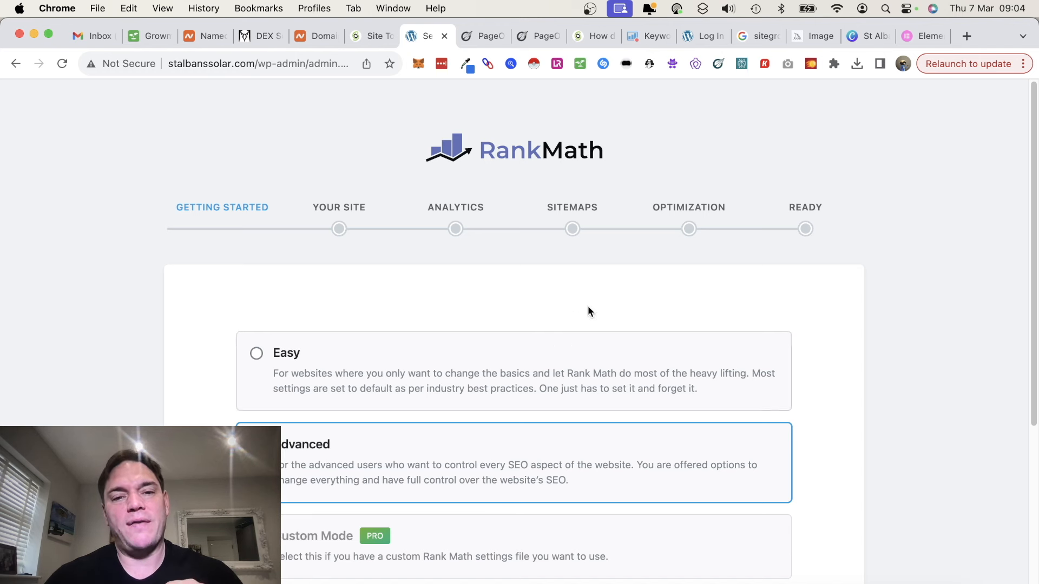
Start the Rank Math setup wizard in Advanced mode and set the site type to Small Business Site
scroll(633, 378, down, 4)
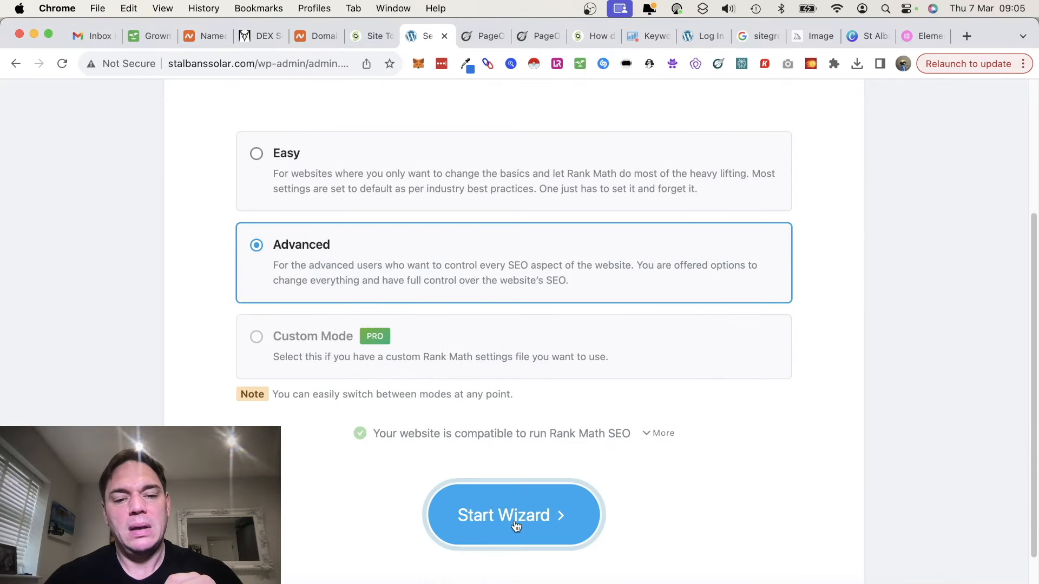
click(516, 526)
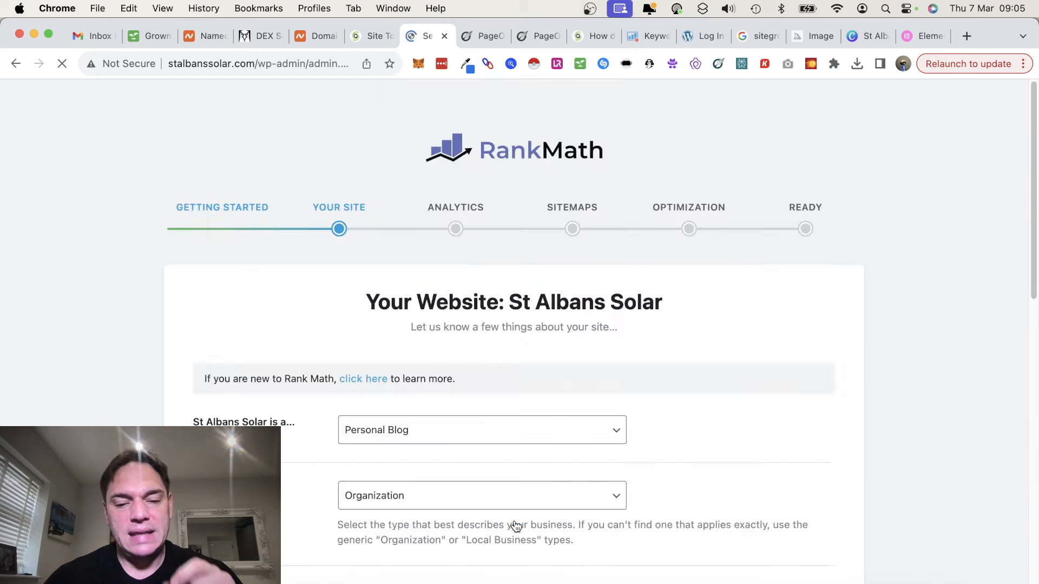
click(545, 429)
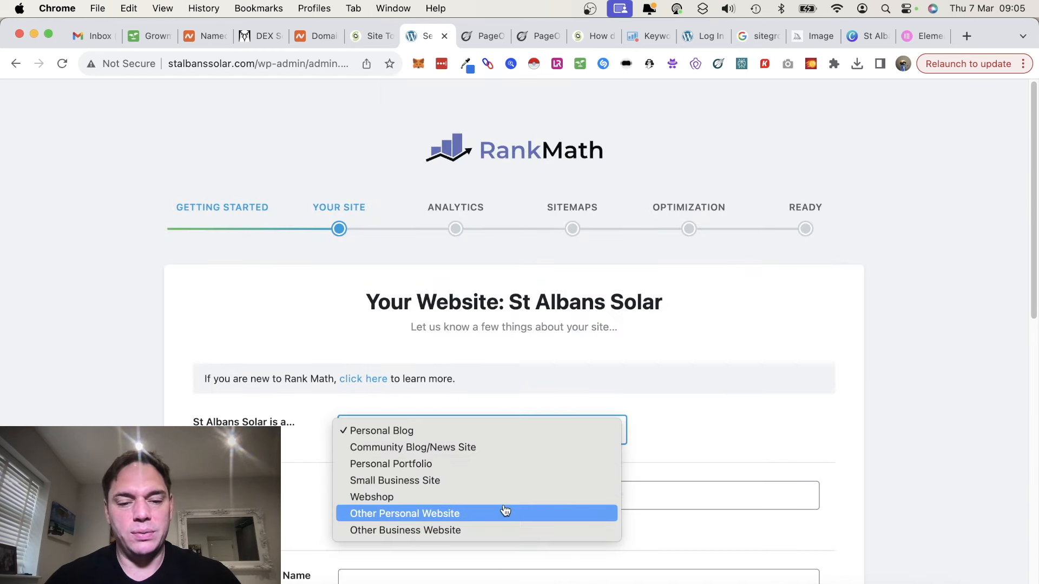
click(496, 481)
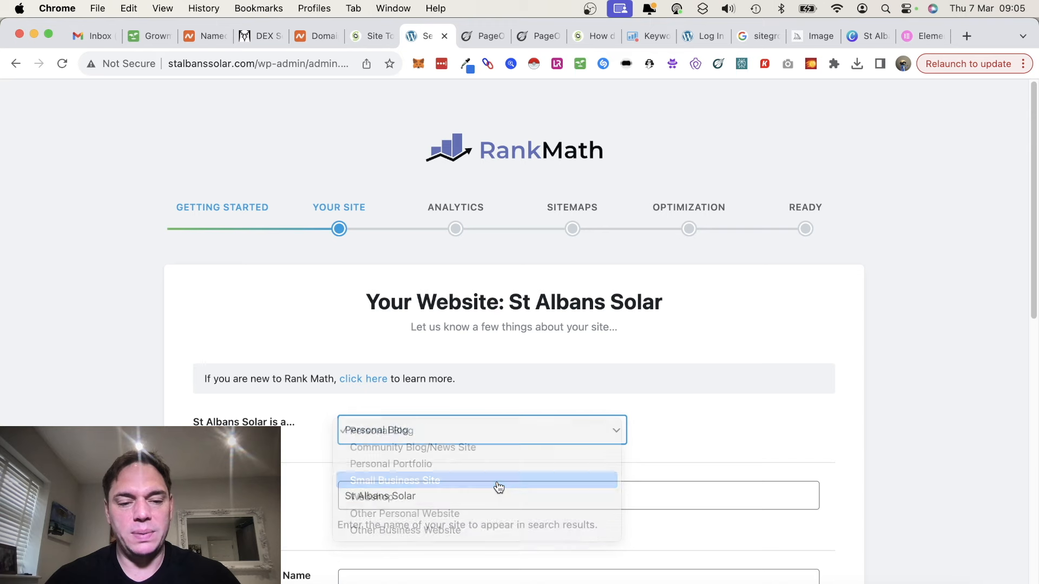
Use St-Albans-Solar.jpg from the media library as the default social share image and save the site details
scroll(441, 488, down, 2)
scroll(447, 371, down, 2)
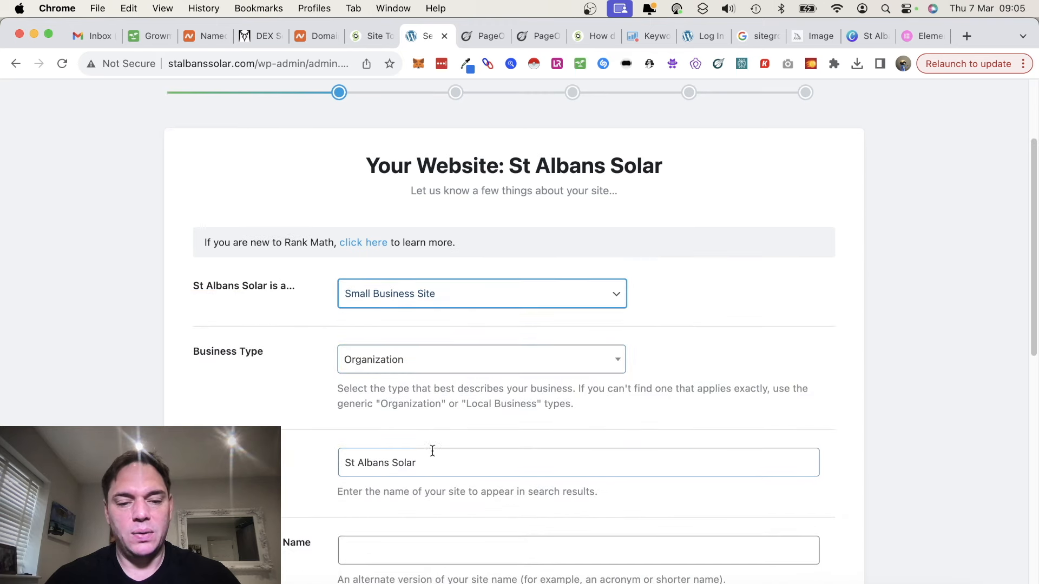
scroll(439, 479, down, 5)
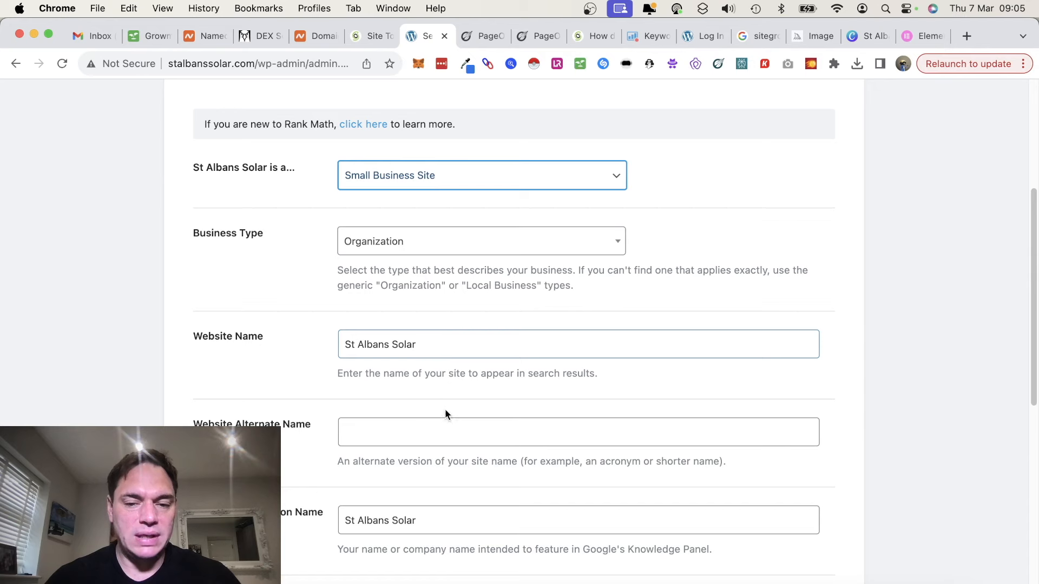
scroll(443, 417, down, 10)
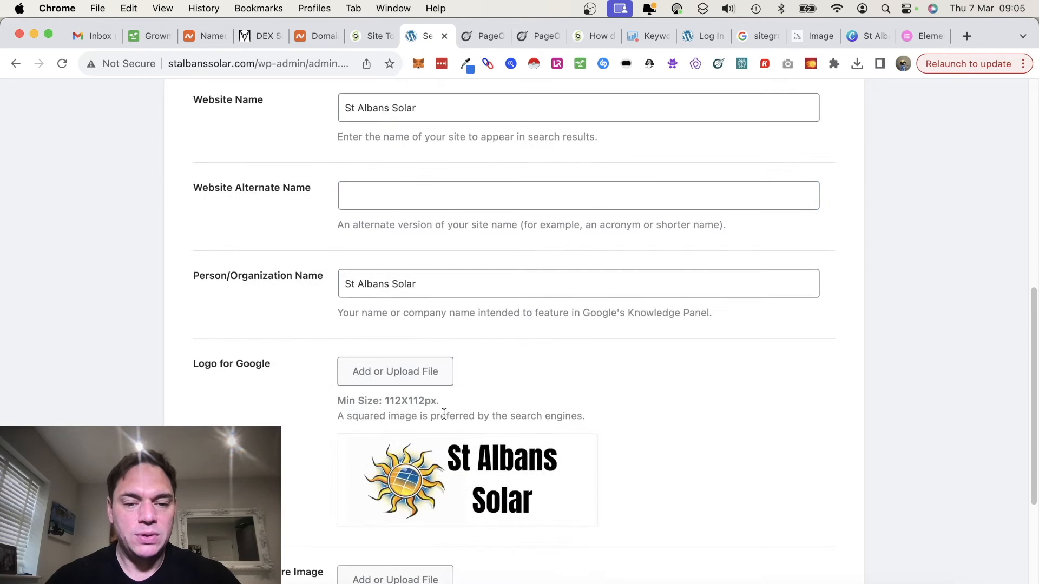
scroll(443, 417, down, 3)
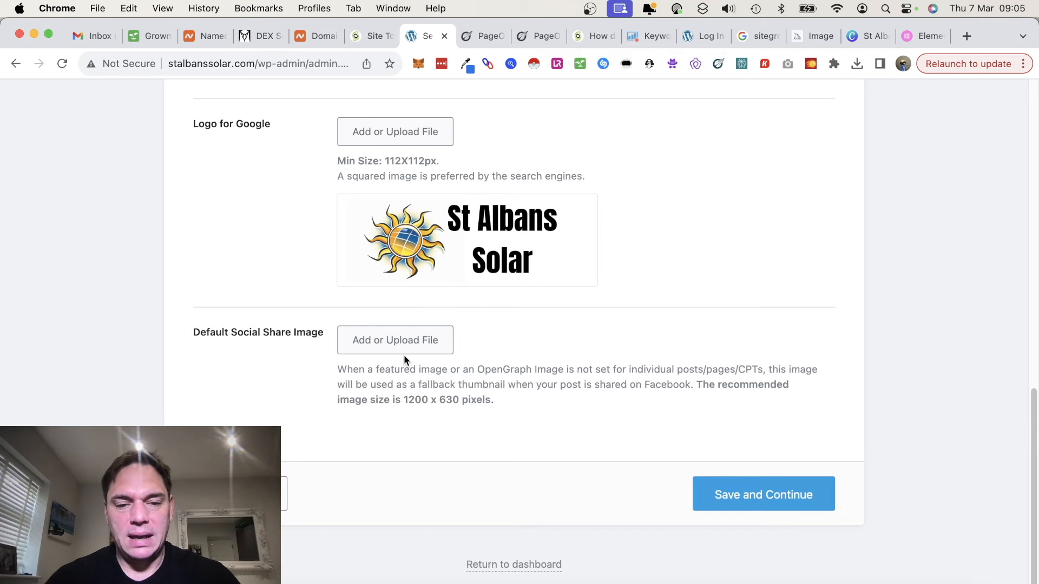
click(390, 340)
click(86, 255)
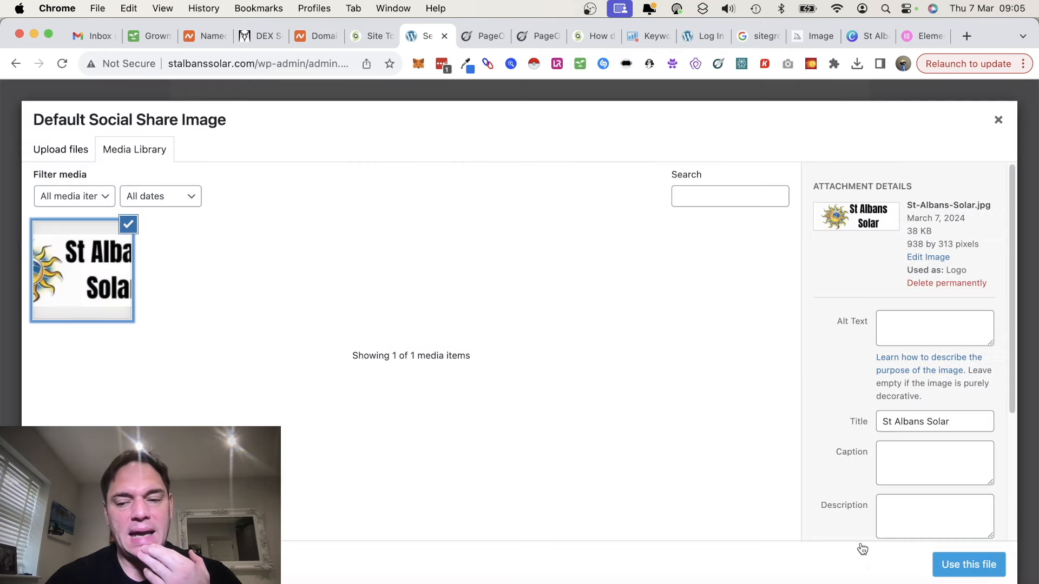
click(959, 566)
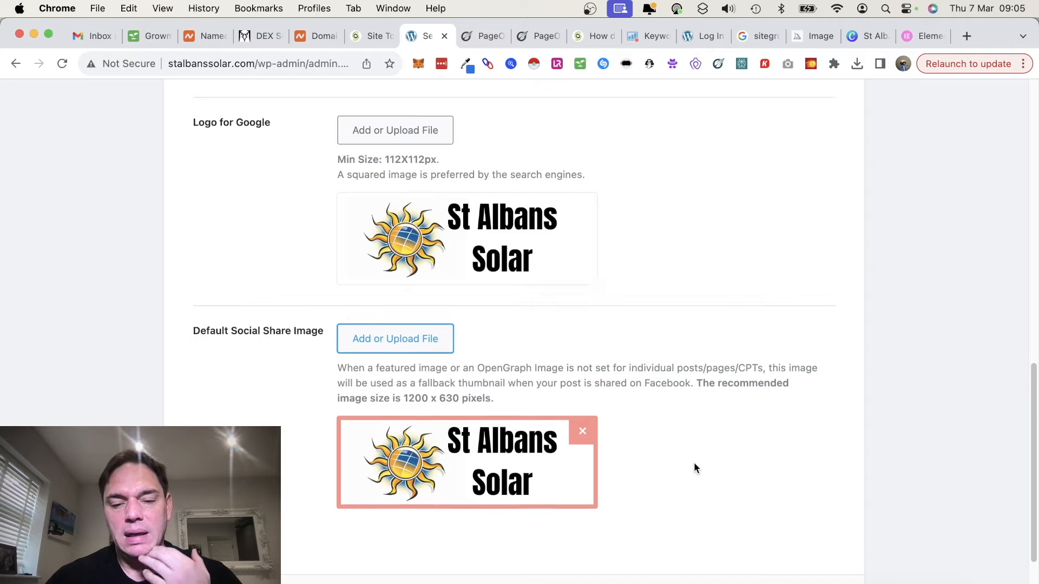
scroll(694, 465, down, 2)
click(761, 495)
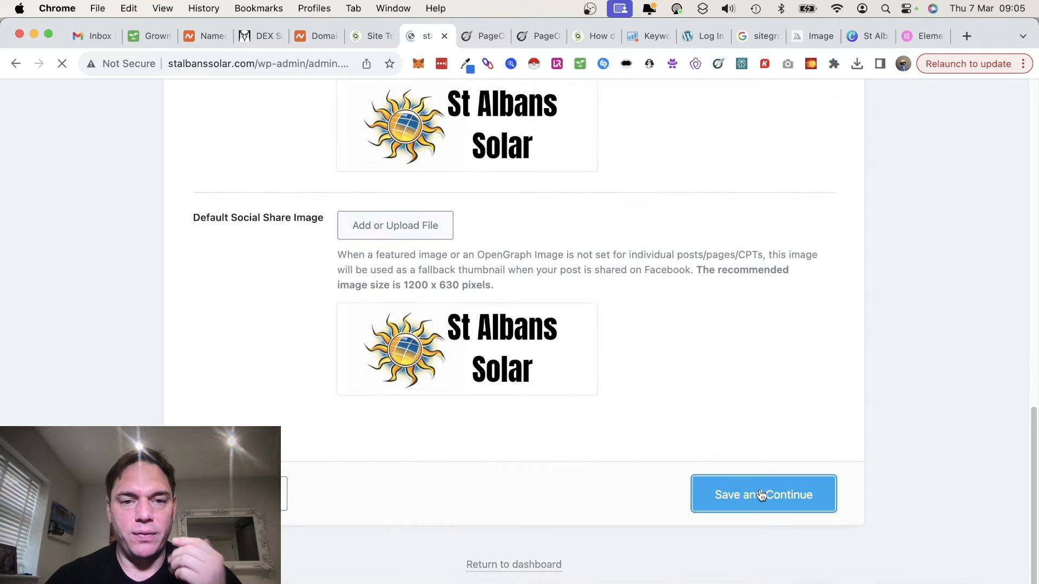
Skip connecting a Google account in the Rank Math setup wizard and save the sitemap settings with their defaults
scroll(733, 437, down, 7)
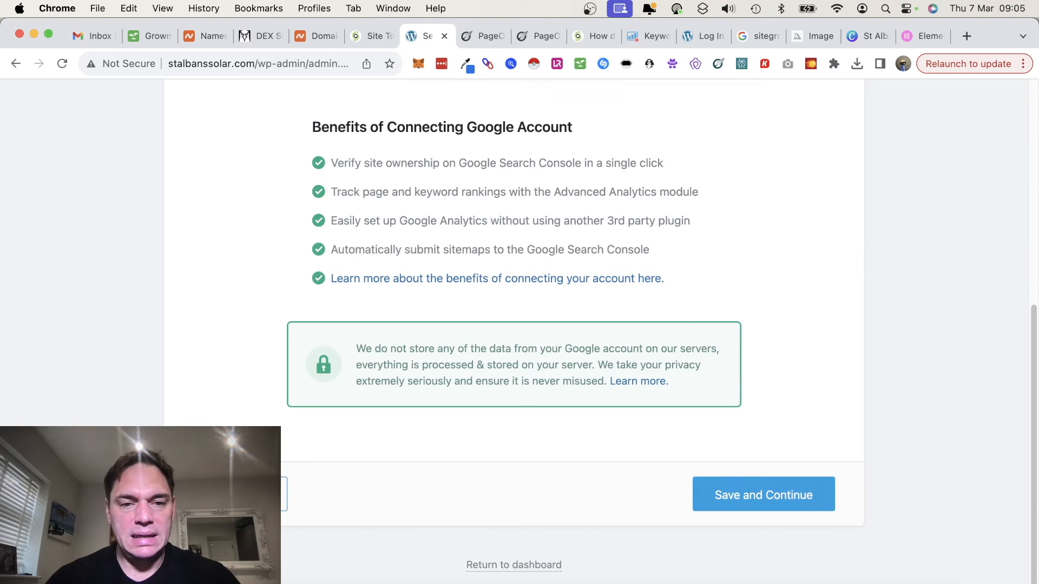
click(241, 494)
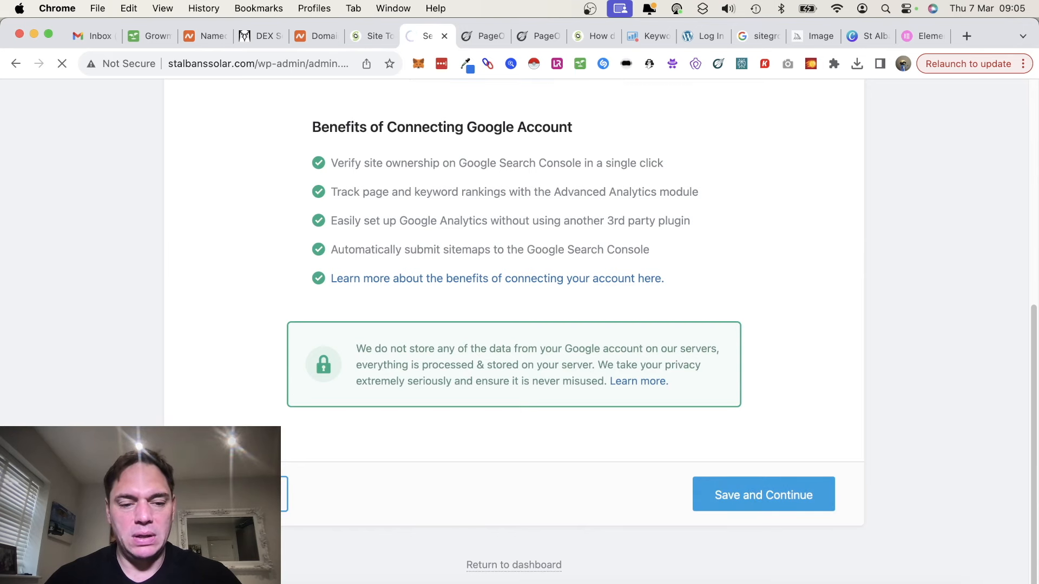
scroll(554, 370, down, 5)
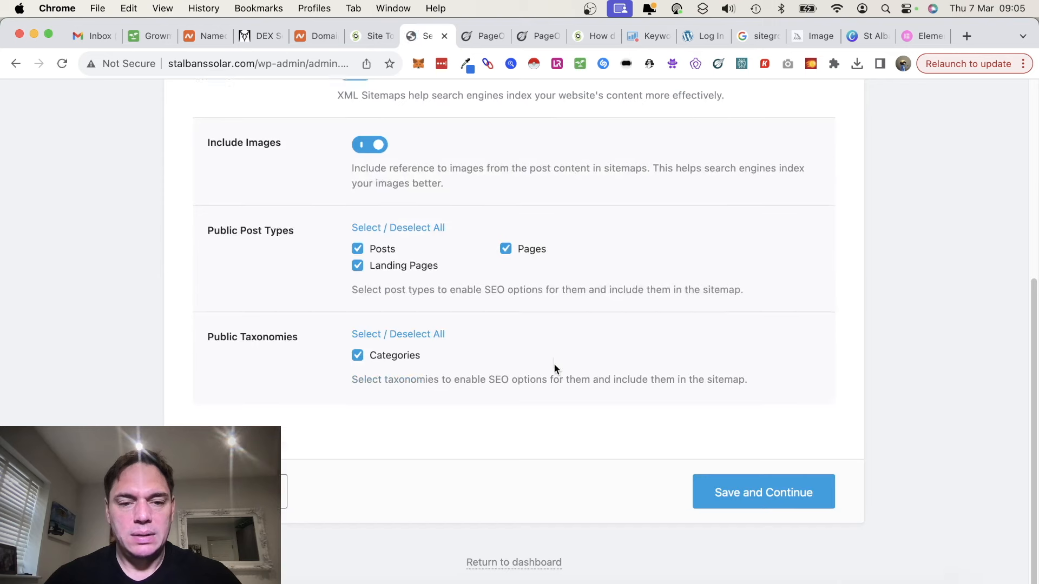
click(783, 501)
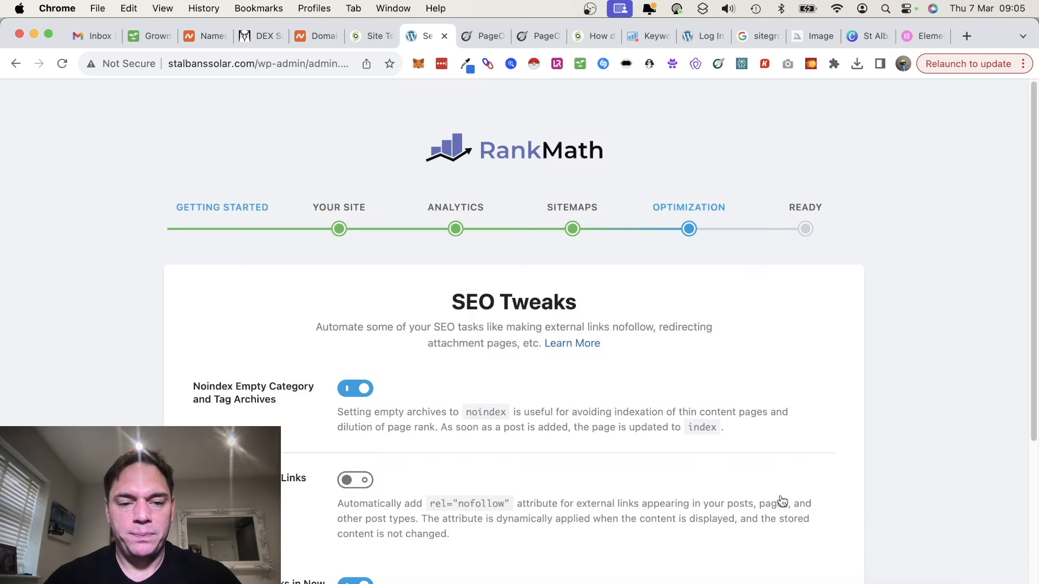
Save the default SEO Tweaks and continue from the Ready page to the advanced options setup
scroll(782, 501, down, 5)
click(791, 502)
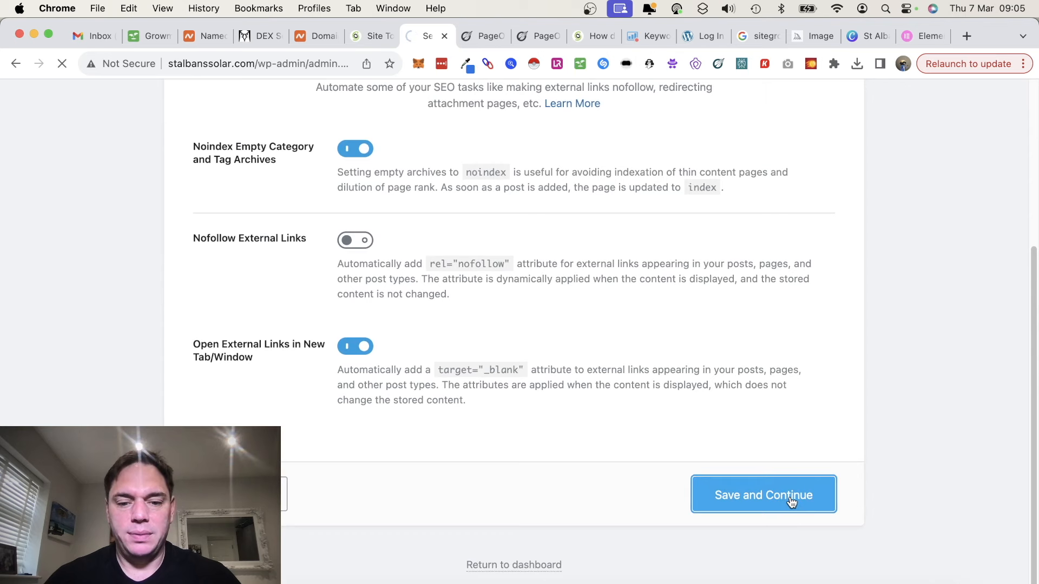
scroll(719, 325, down, 2)
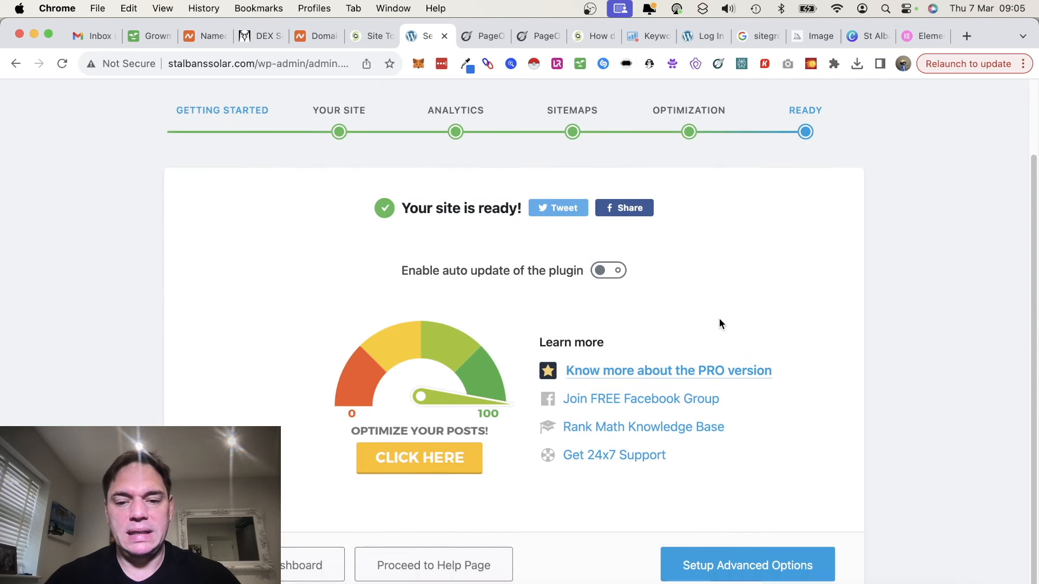
click(750, 578)
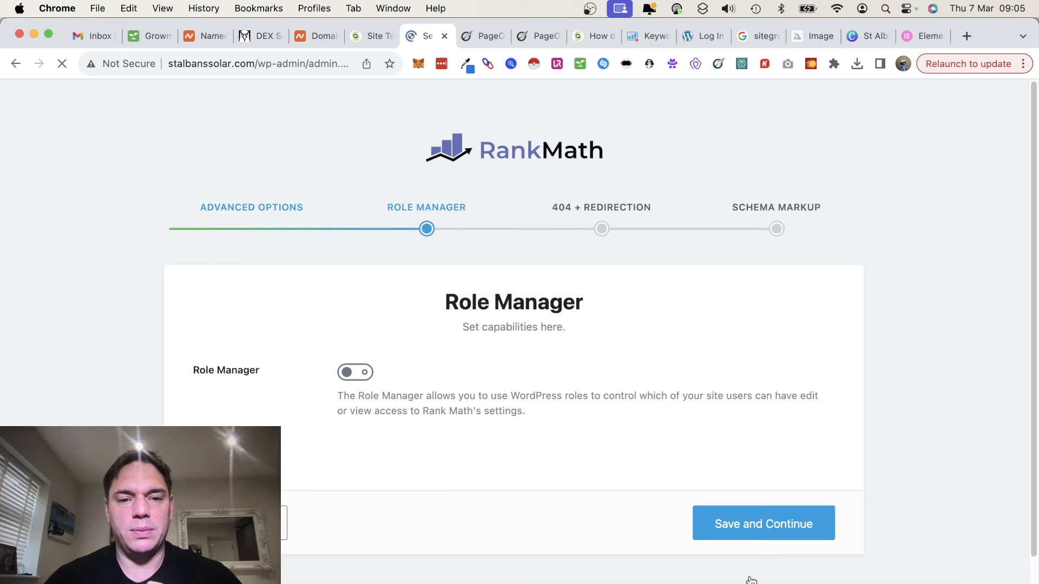
Finish the advanced setup, saving the Role Manager, 404 + Redirection and Schema Markup pages with their default settings
click(750, 529)
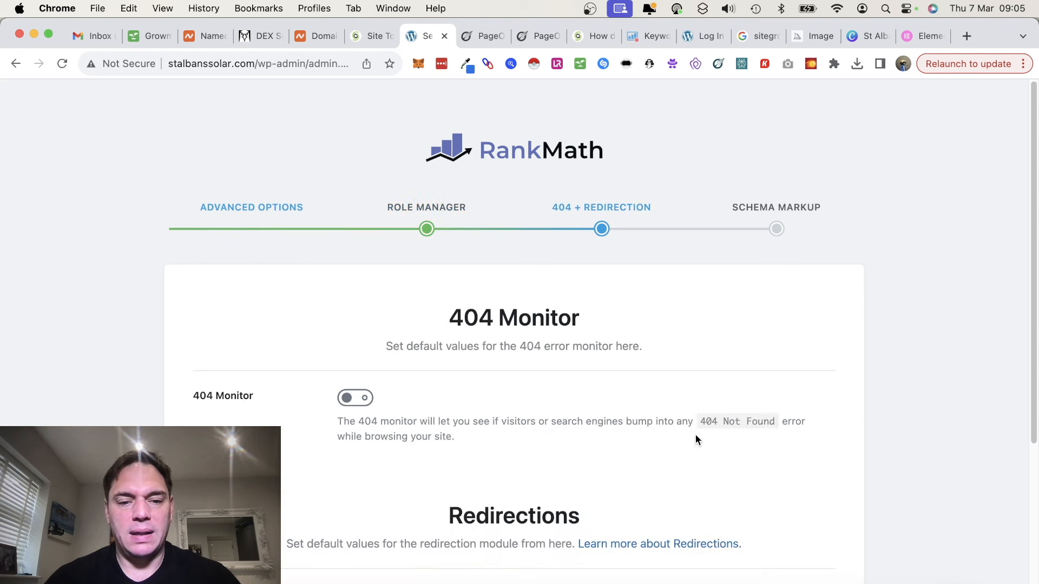
scroll(695, 436, down, 5)
click(763, 503)
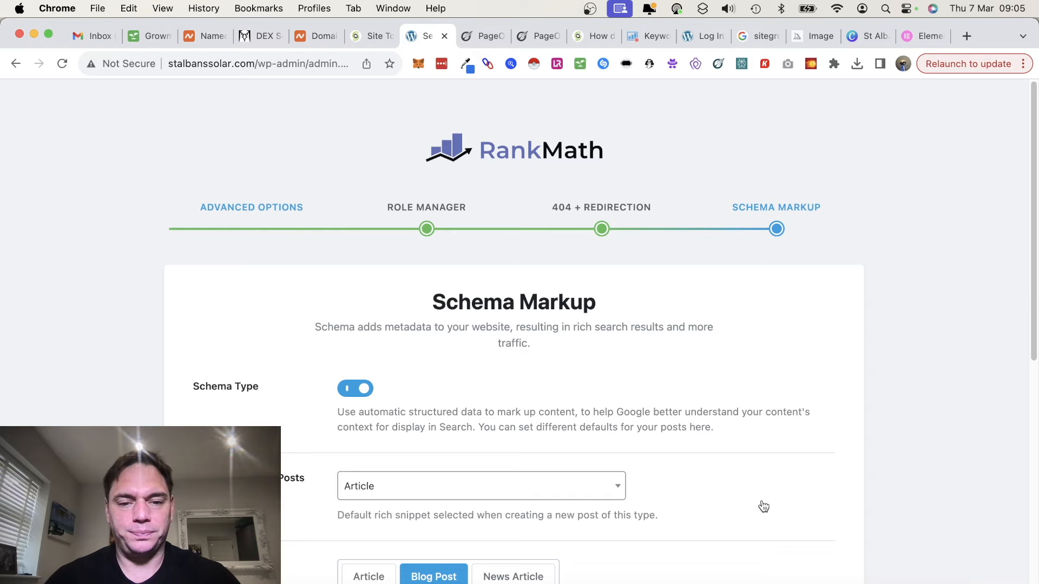
scroll(763, 506, down, 4)
scroll(764, 506, down, 5)
click(779, 497)
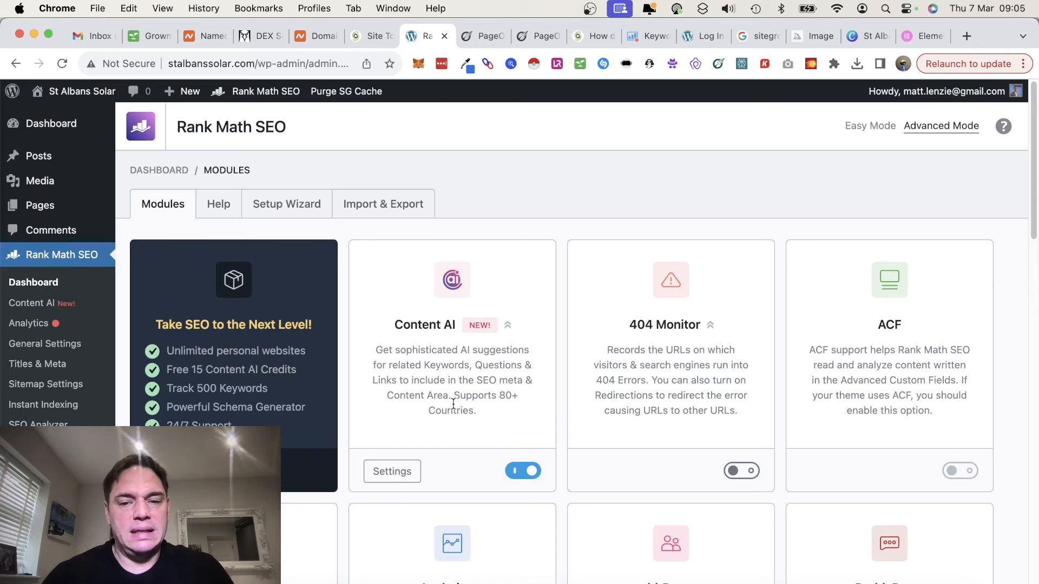
Enable the AMP and Image SEO modules in Rank Math and look over the remaining modules
scroll(447, 435, down, 5)
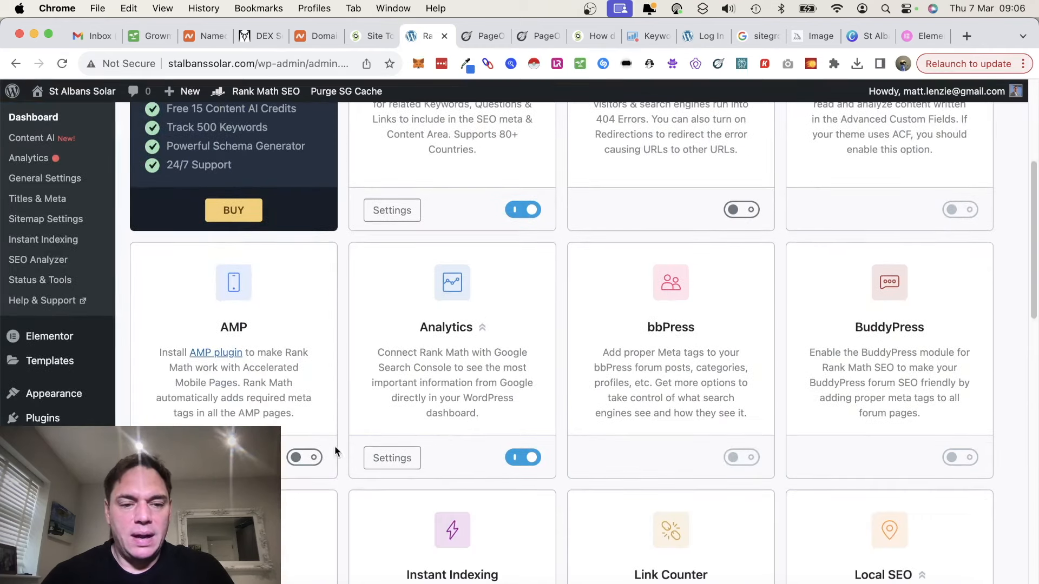
click(296, 458)
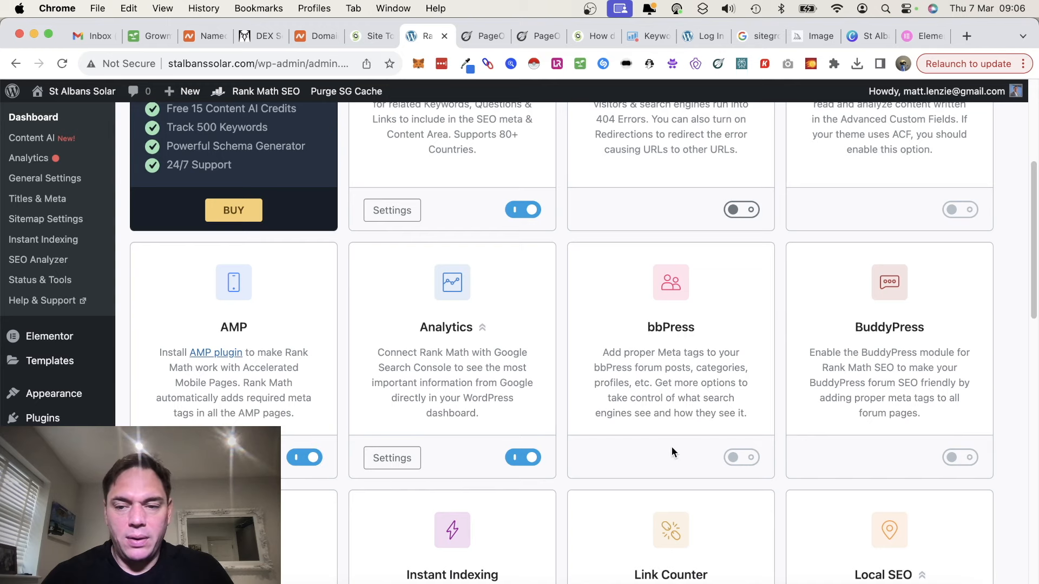
scroll(673, 452, down, 5)
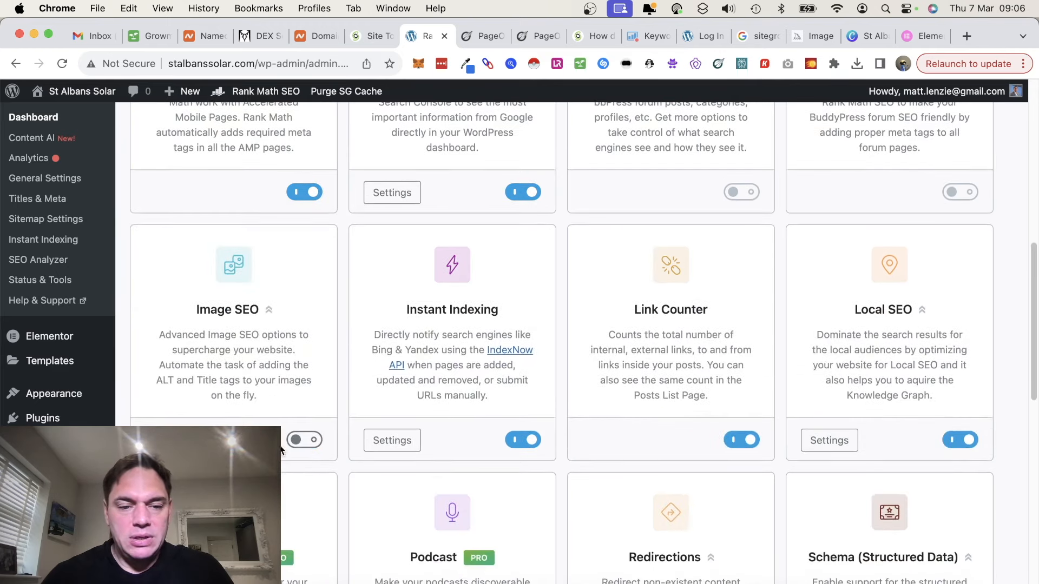
click(303, 441)
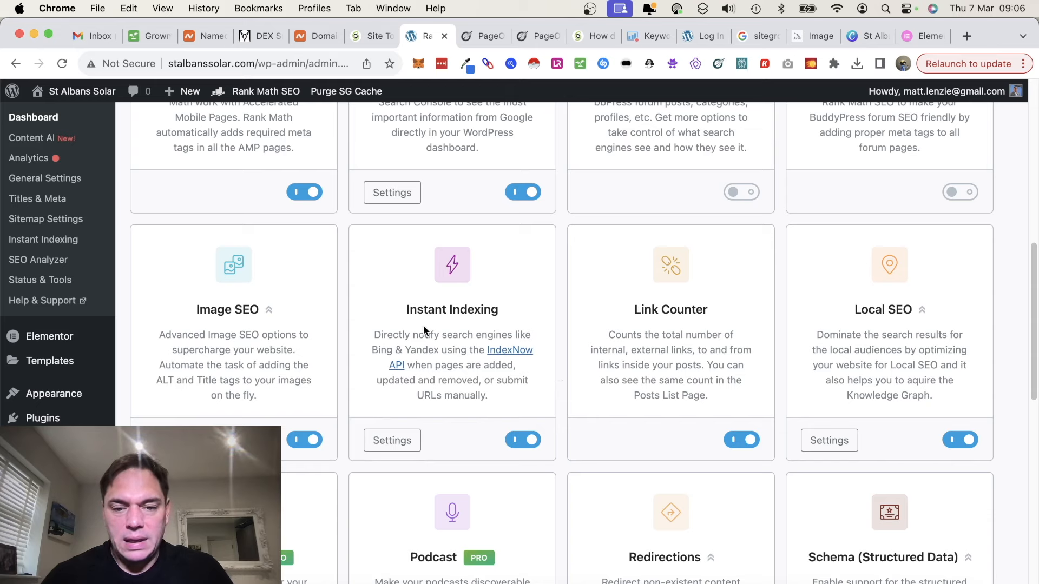
scroll(614, 409, down, 3)
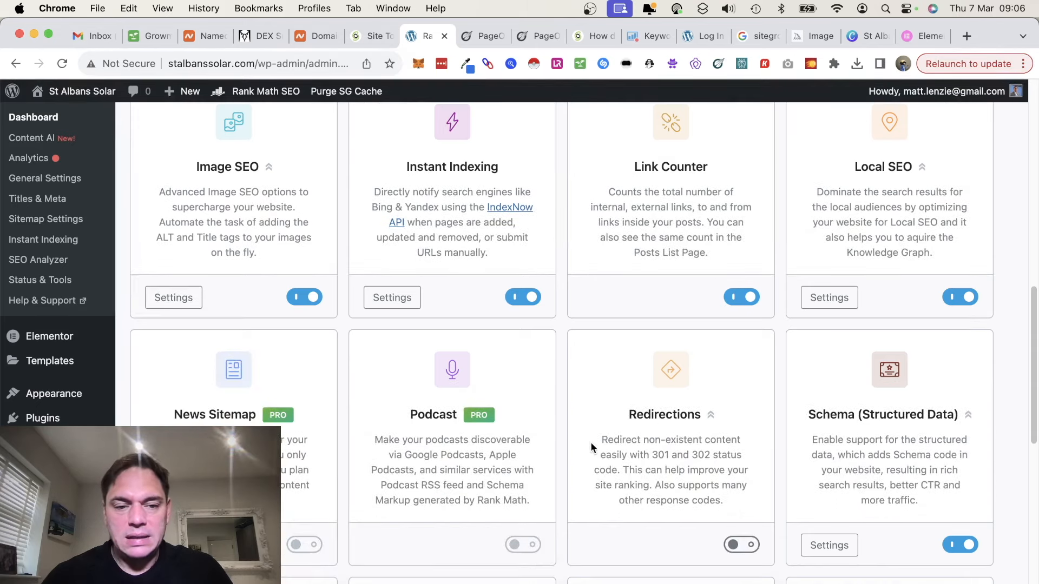
scroll(590, 446, down, 9)
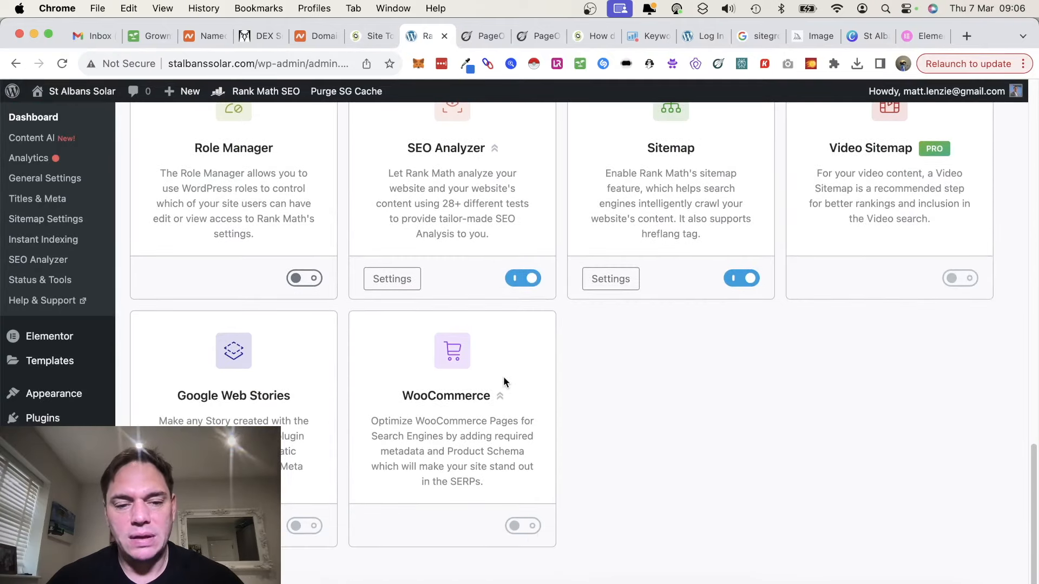
scroll(503, 376, up, 20)
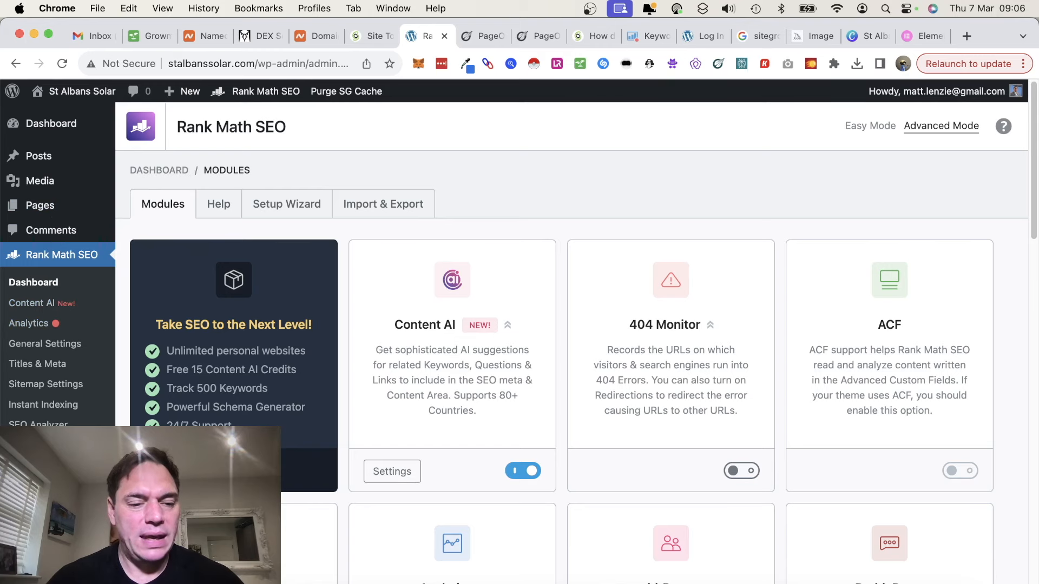
Try to connect and activate the Elementor Pro license from the welcome notice on the Pages list
scroll(519, 341, down, 5)
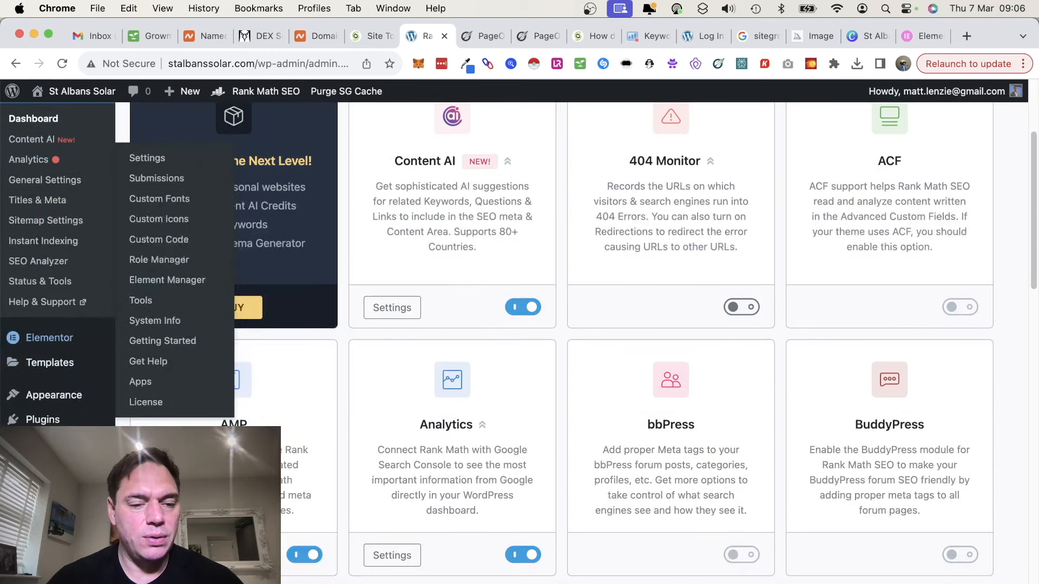
scroll(519, 341, up, 2)
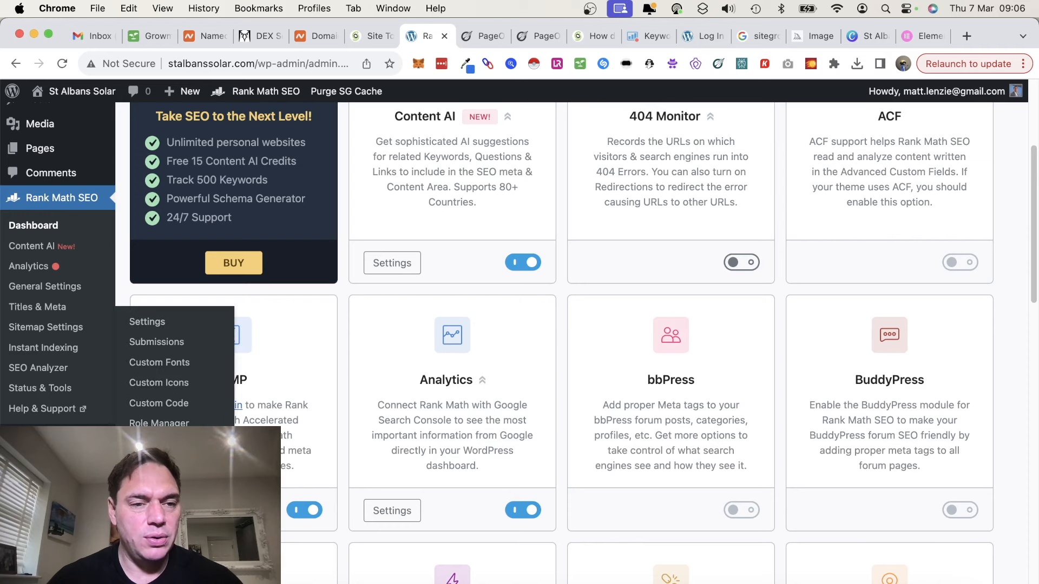
click(139, 150)
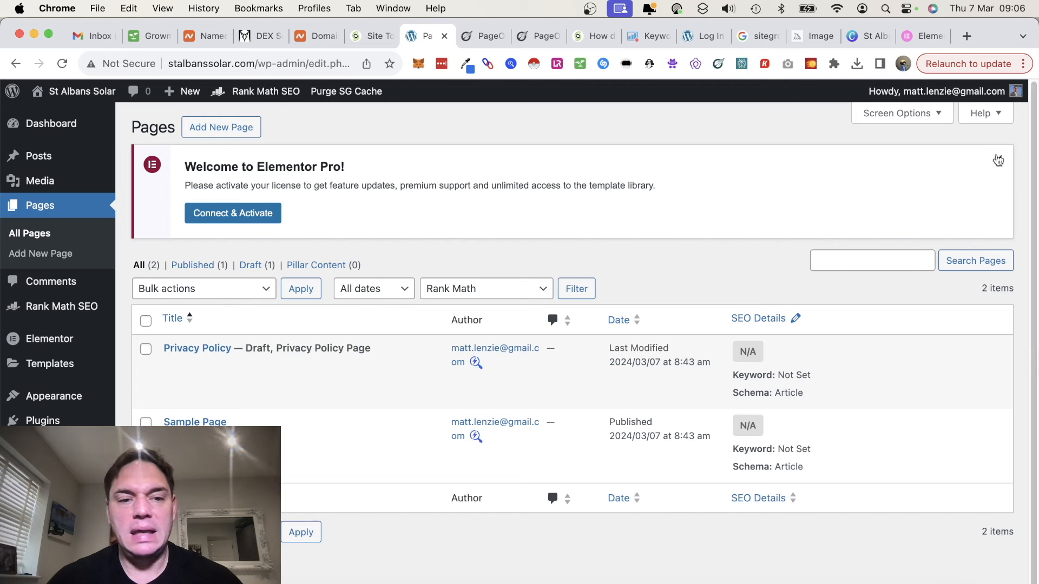
click(232, 213)
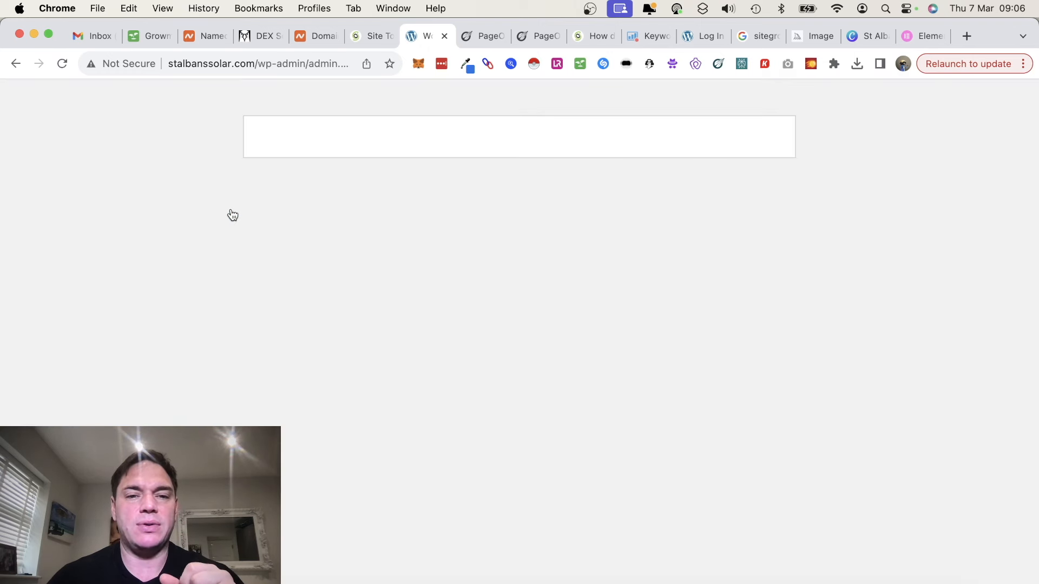
click(287, 63)
key(Return)
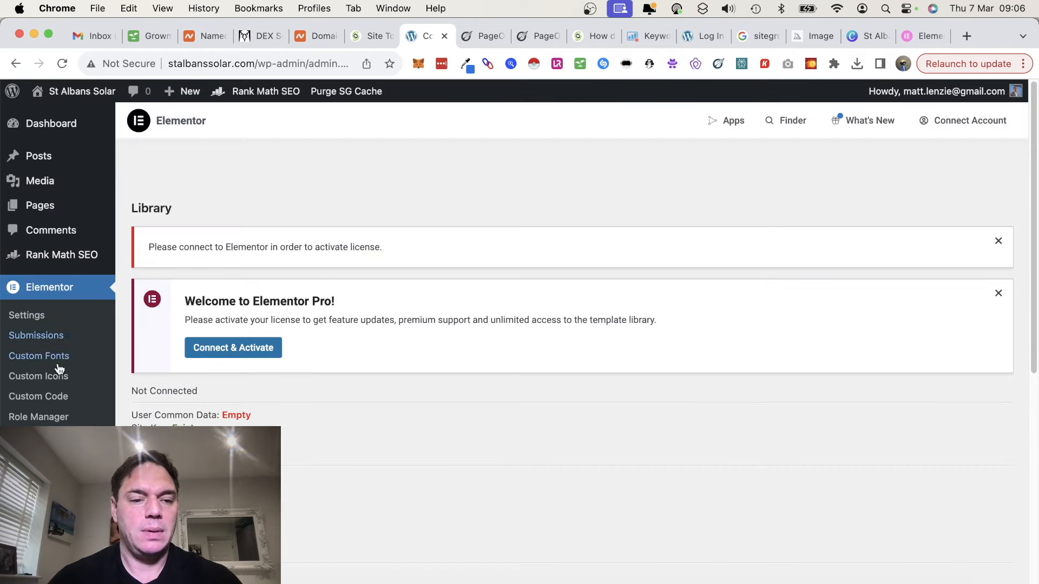
Connect Elementor Pro from the installed plugins list and activate its license for stalbanssolar.com
scroll(42, 390, down, 2)
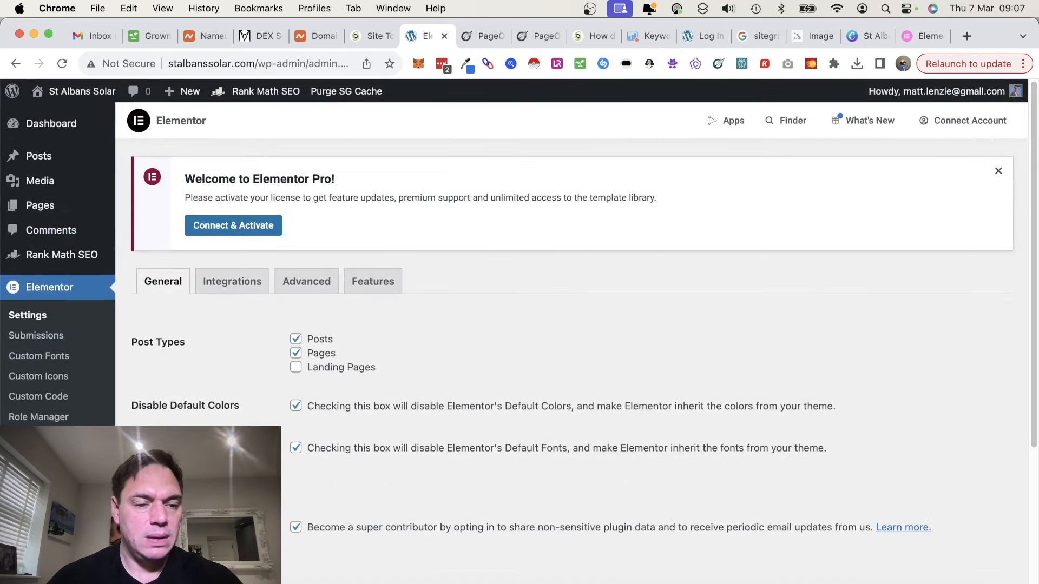
scroll(709, 120, down, 5)
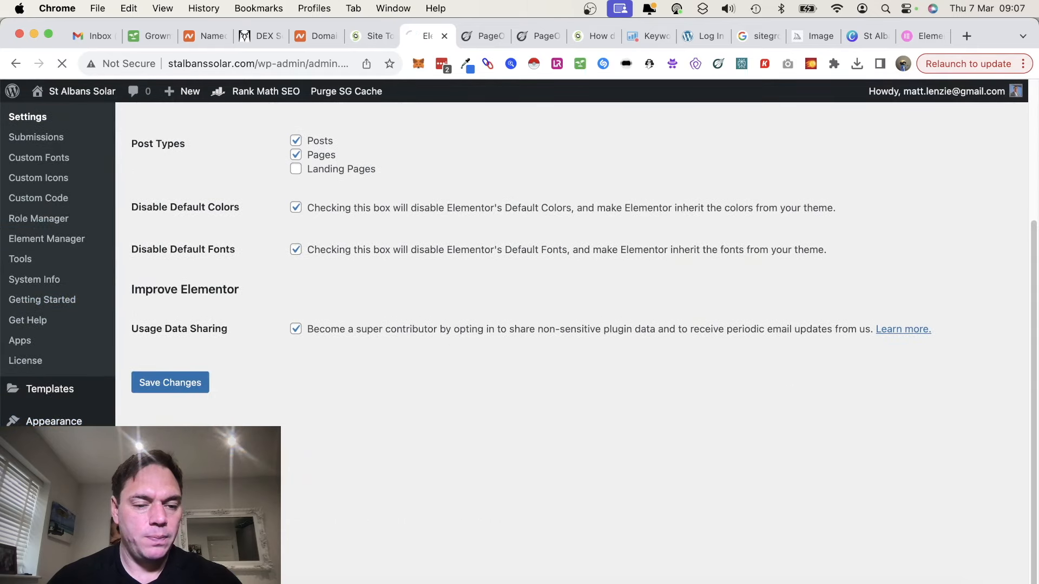
scroll(324, 429, down, 2)
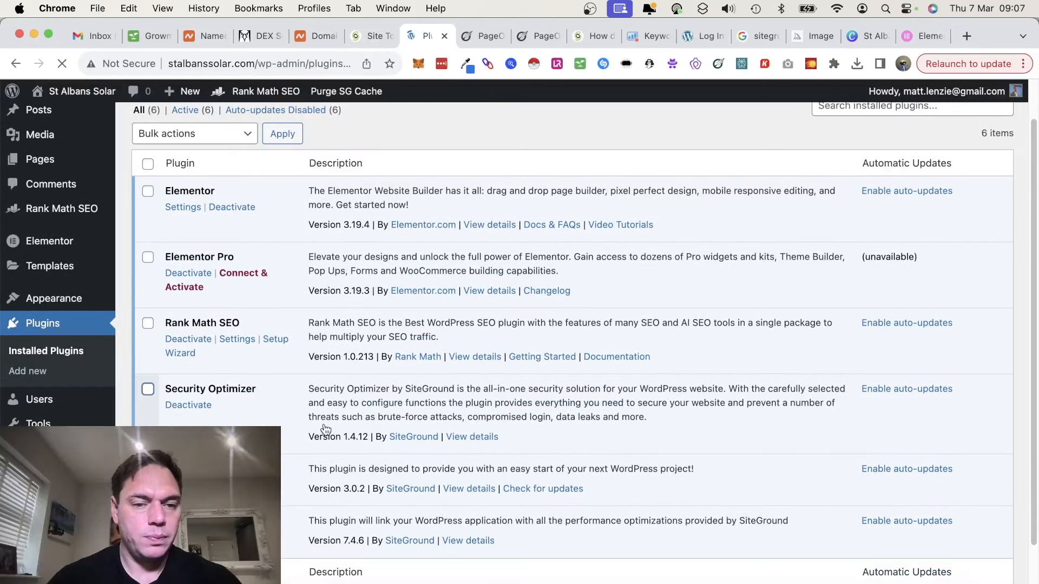
click(252, 276)
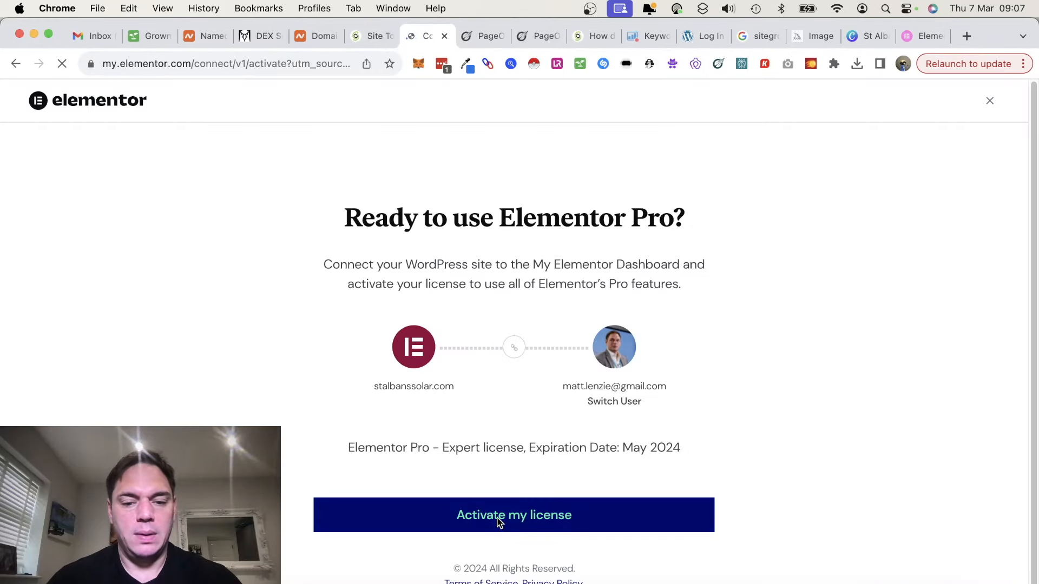
click(498, 521)
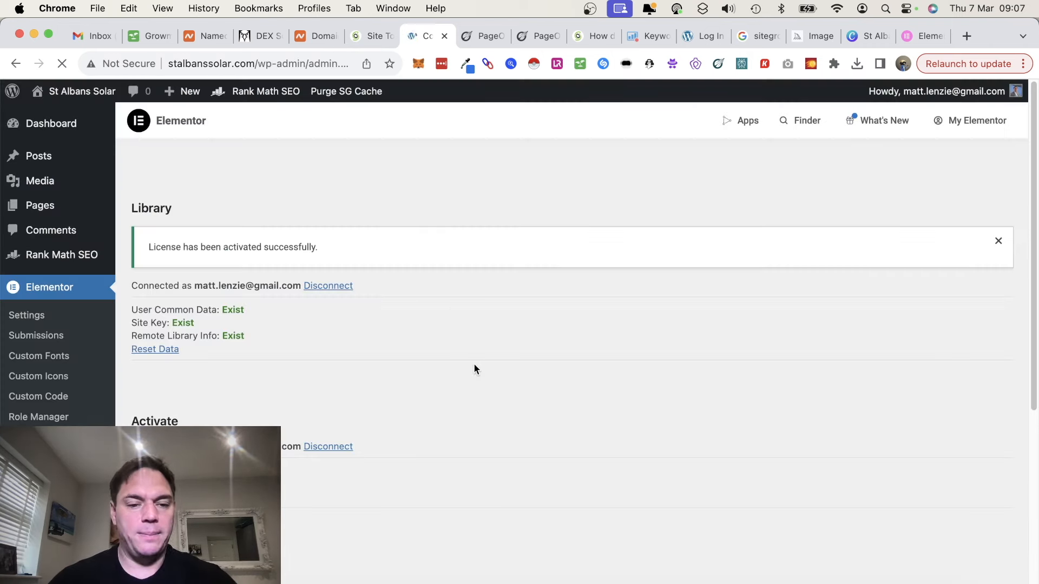
scroll(474, 370, down, 6)
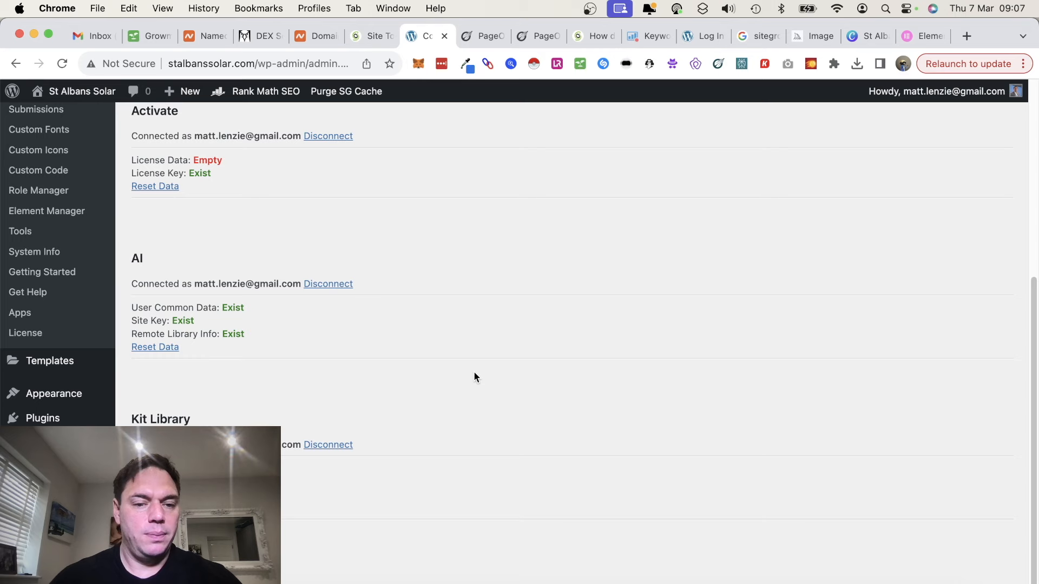
scroll(474, 373, up, 6)
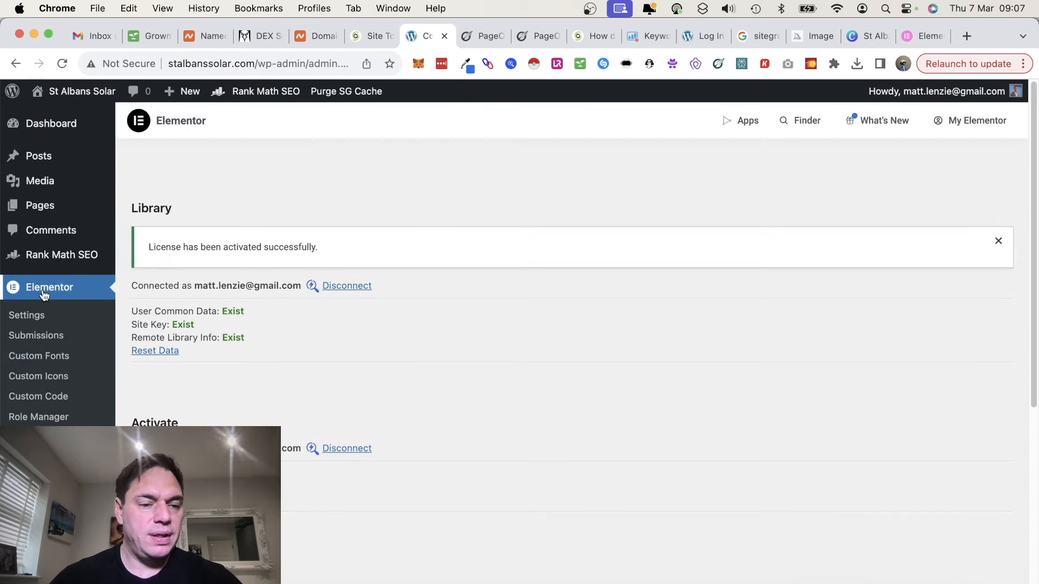
Start a new page from the Pages list and dismiss the block editor's welcome guide
scroll(573, 318, down, 2)
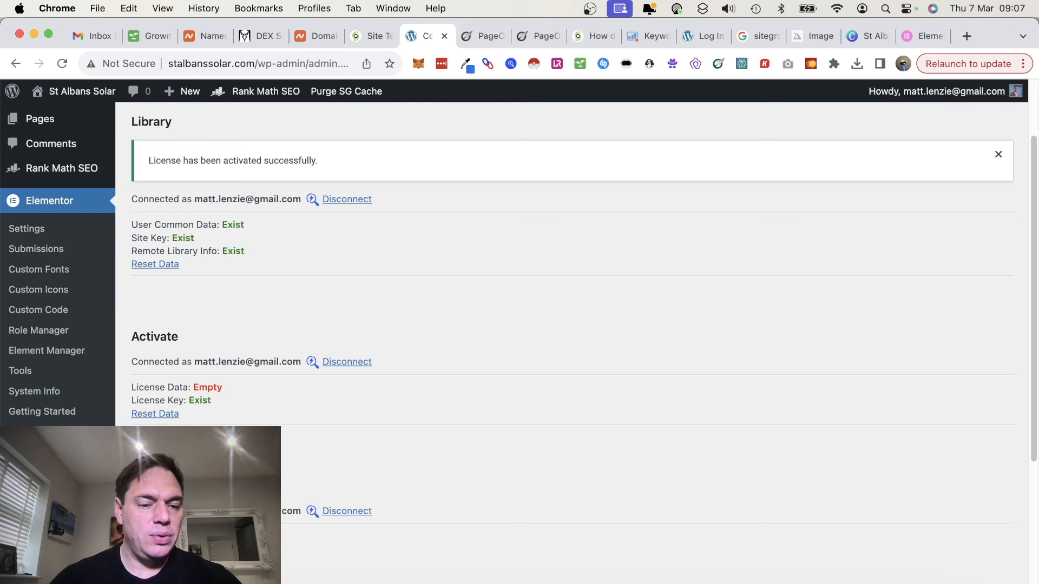
scroll(67, 186, up, 2)
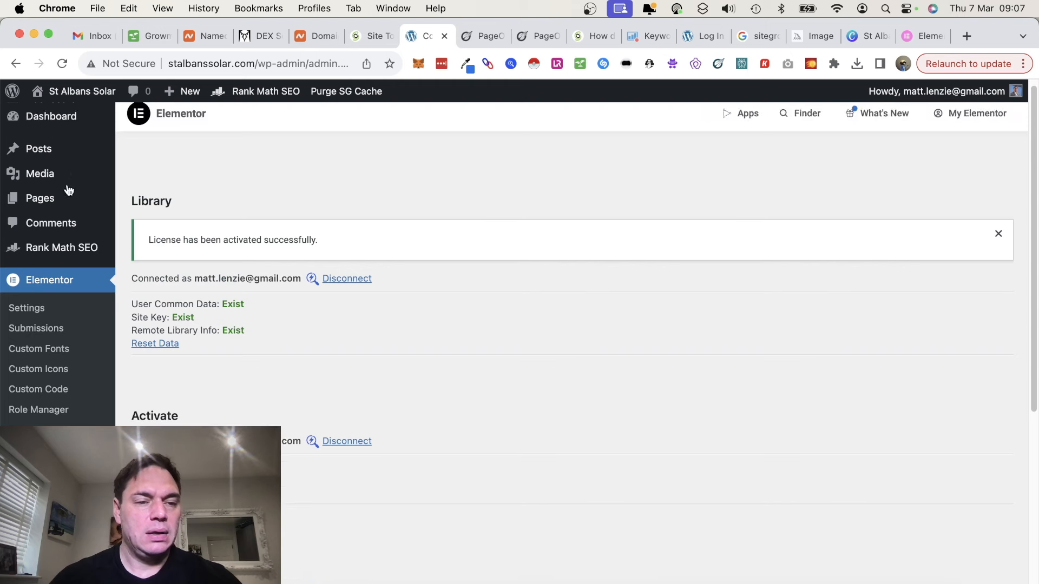
click(159, 198)
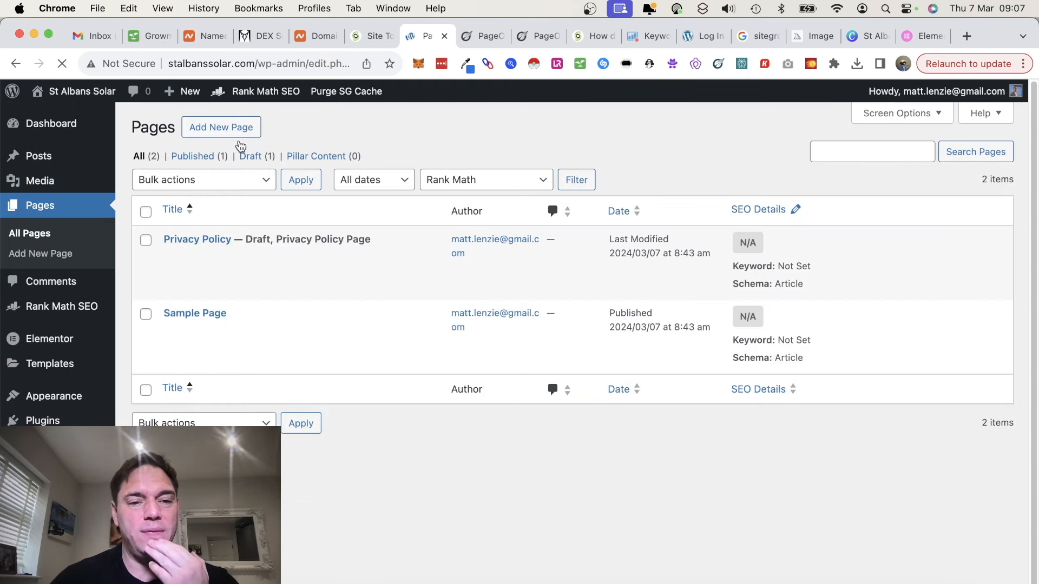
click(226, 132)
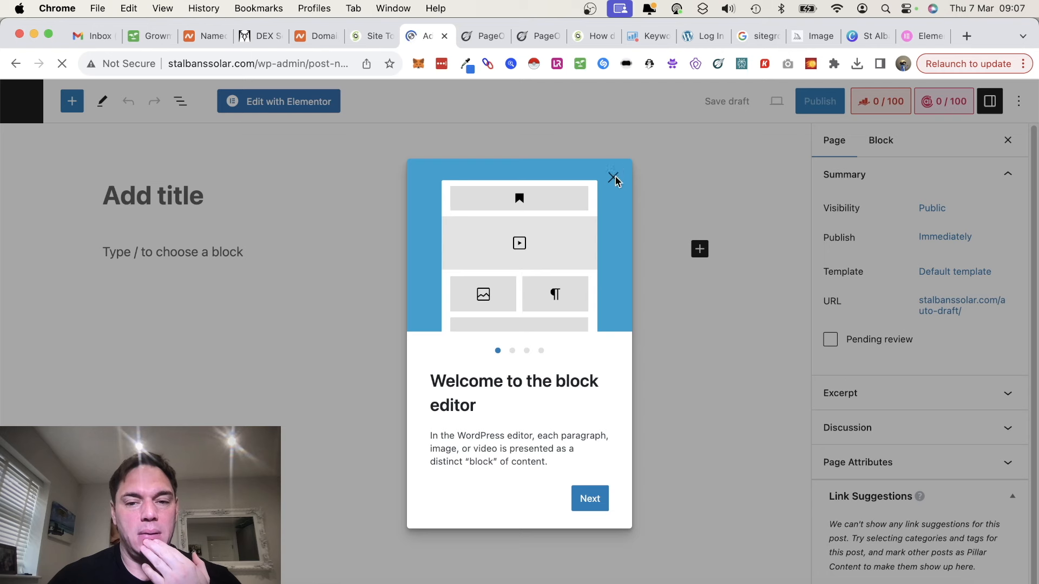
click(613, 179)
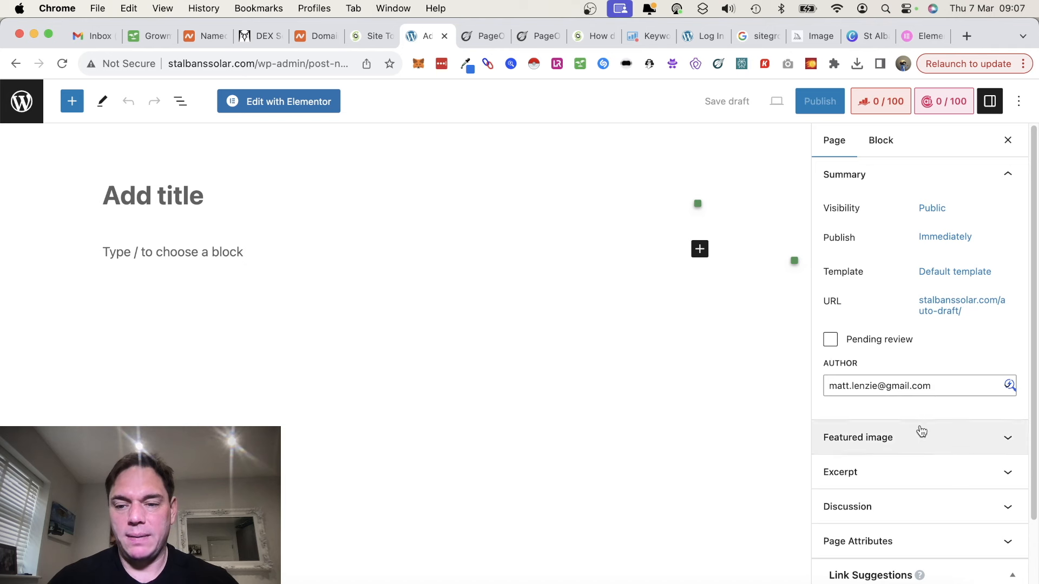
scroll(919, 431, down, 3)
scroll(922, 431, up, 2)
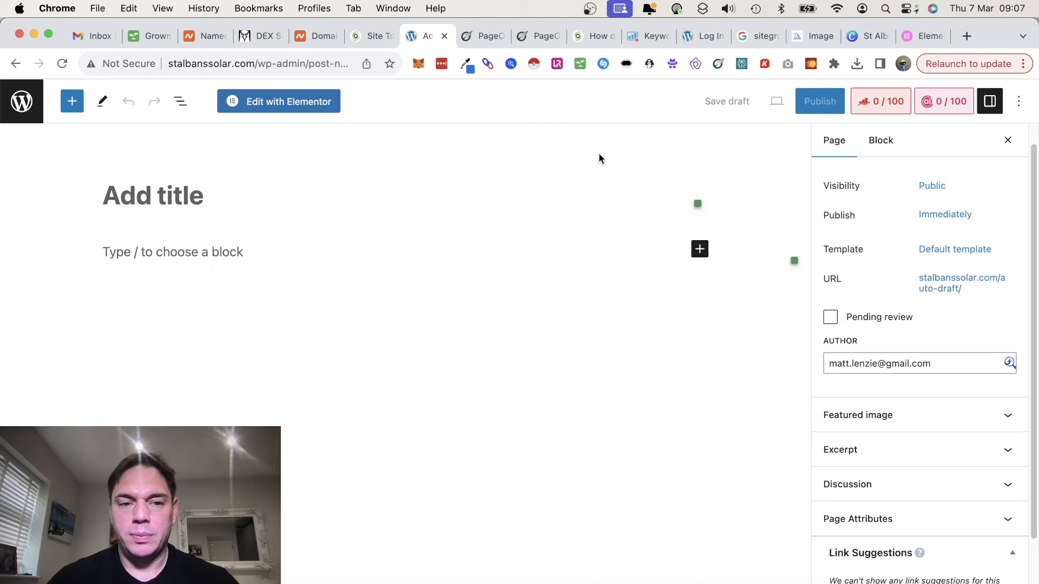
Open the new page for editing in Elementor
click(279, 100)
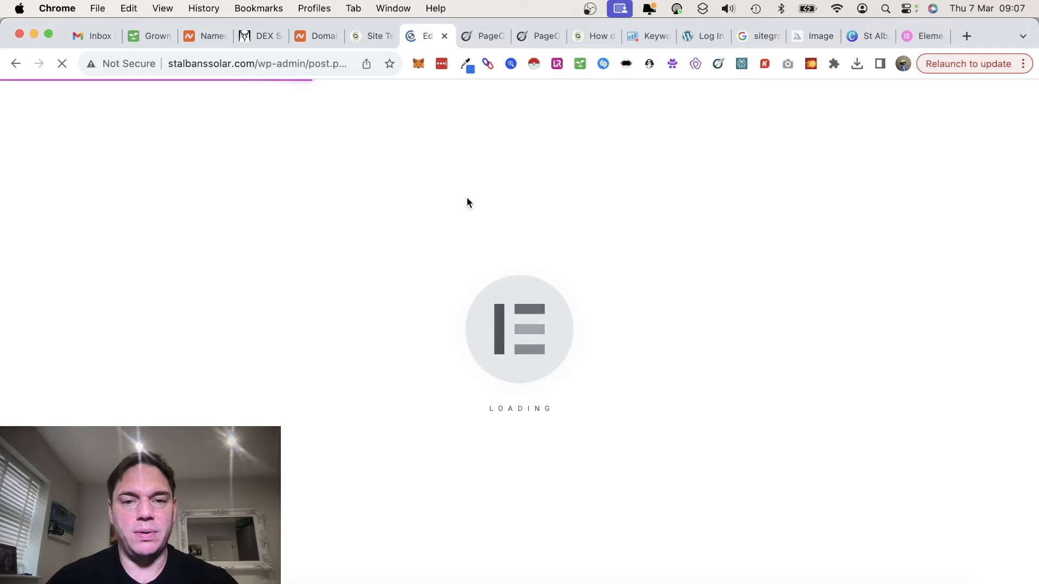
Switch to the PageOptimizer Pro AI Writer, advance to the Sub-headings stage and generate the H2 and H3 sub-headings
click(484, 37)
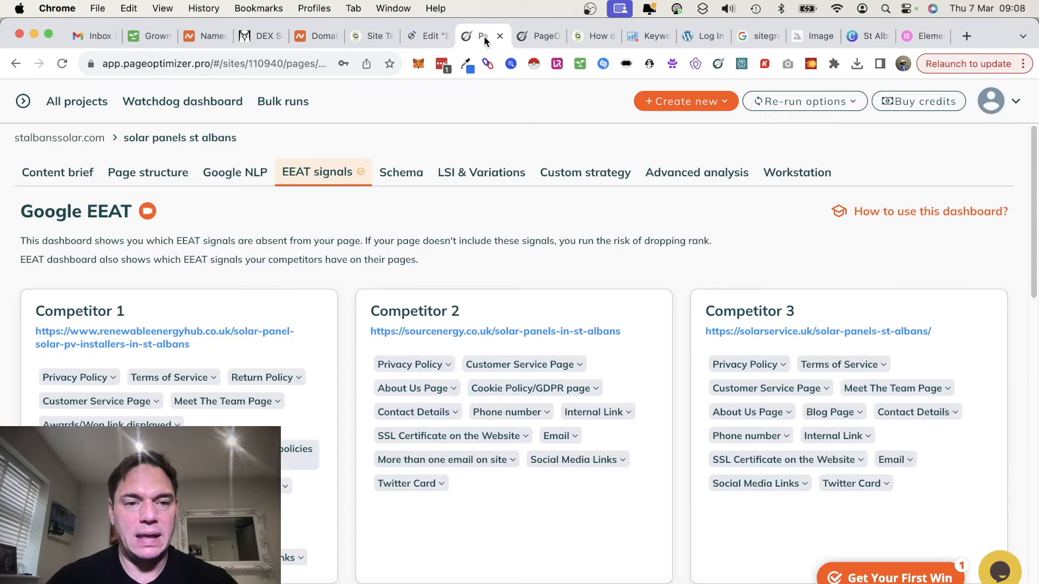
click(536, 36)
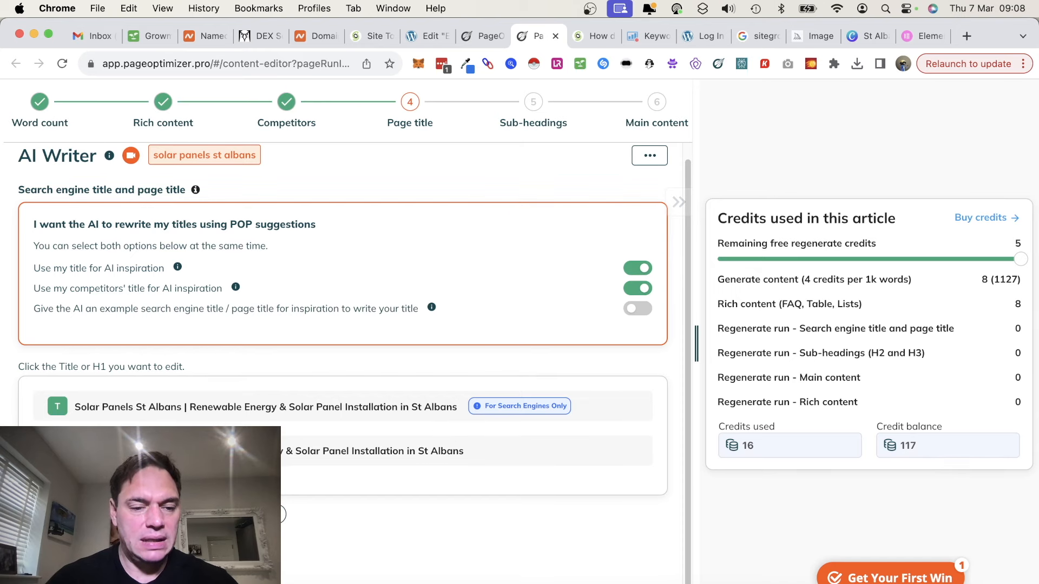
click(244, 514)
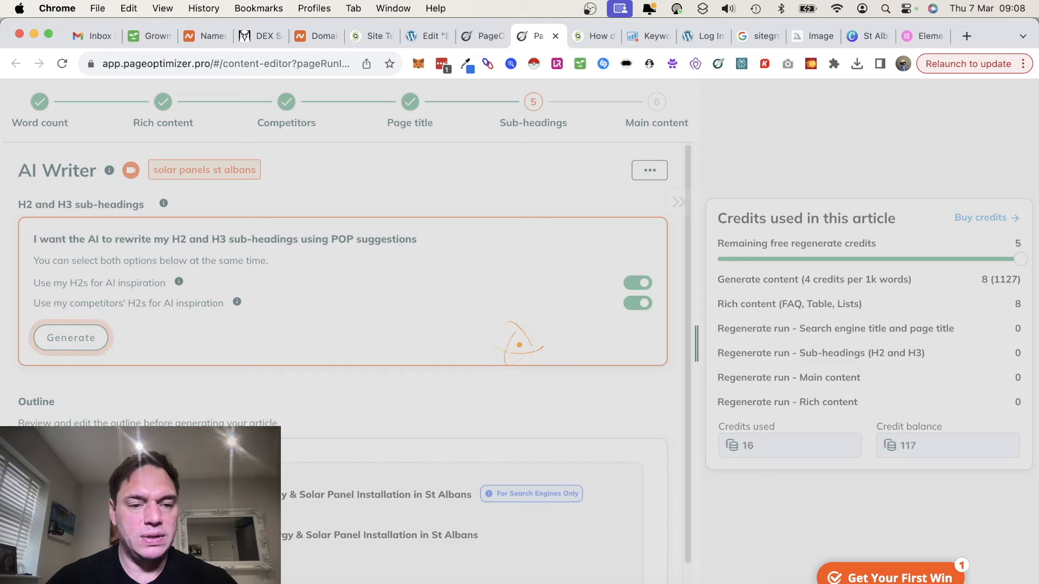
scroll(183, 372, down, 1)
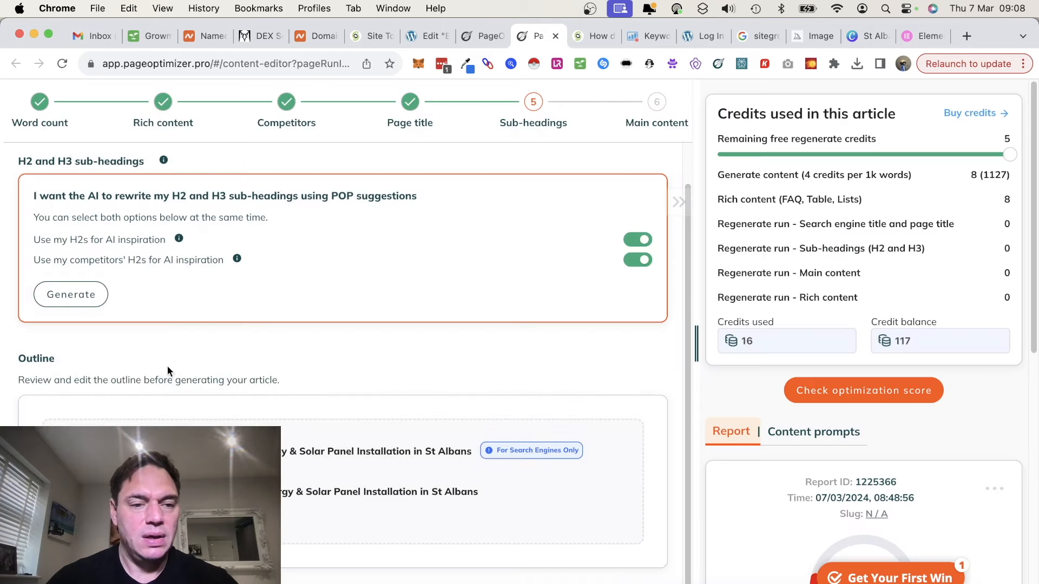
click(81, 298)
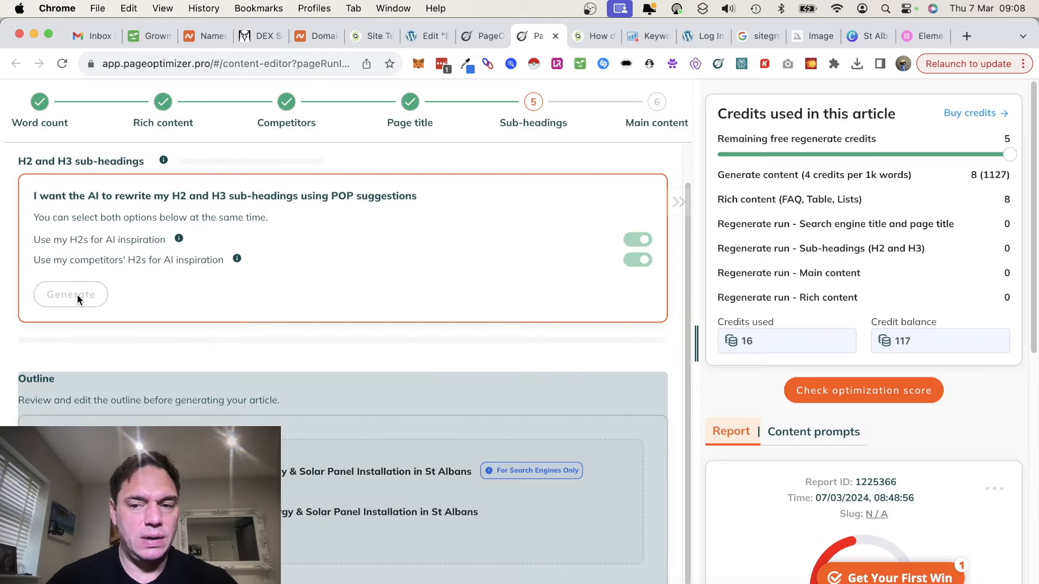
scroll(167, 400, down, 1)
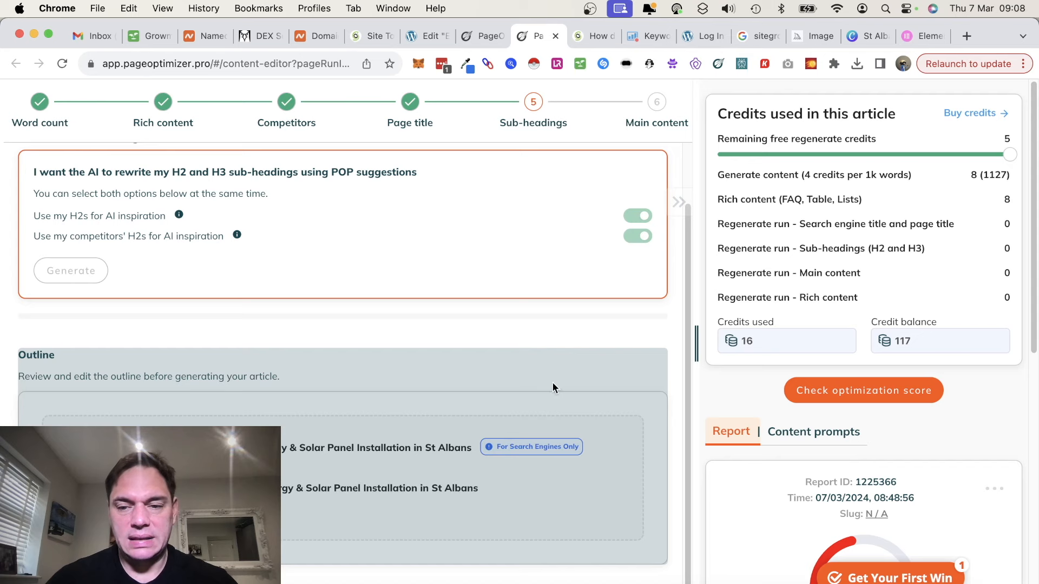
Return to the Elementor editor, dismiss the Elementor AI announcement and close the Navigator
click(424, 38)
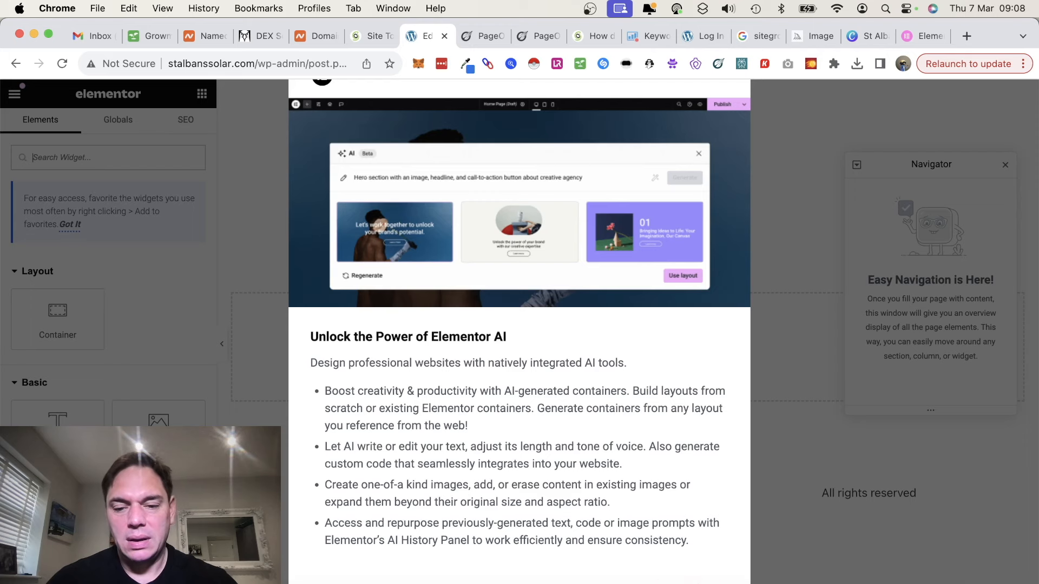
key(Escape)
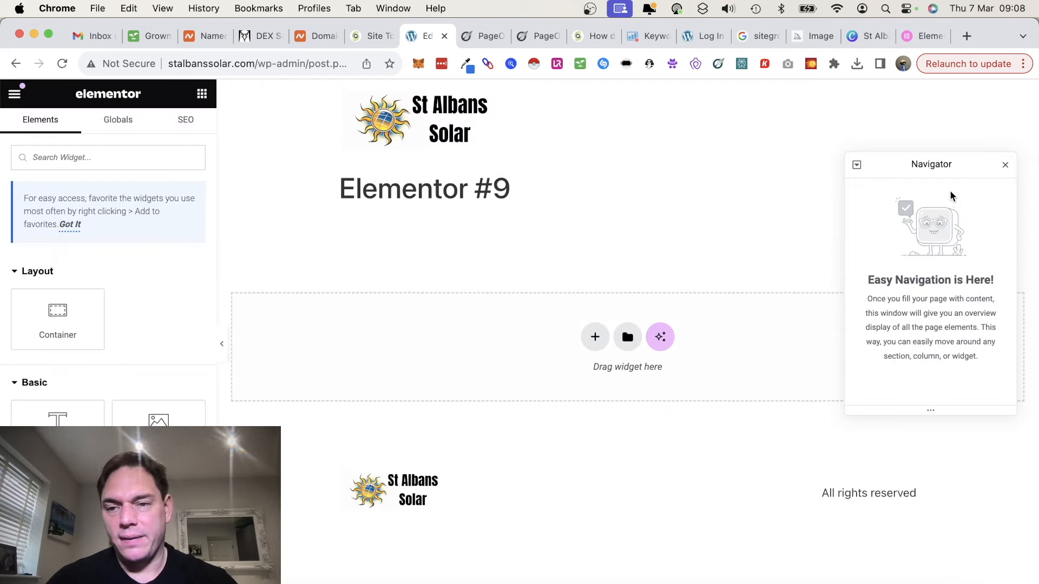
click(1005, 165)
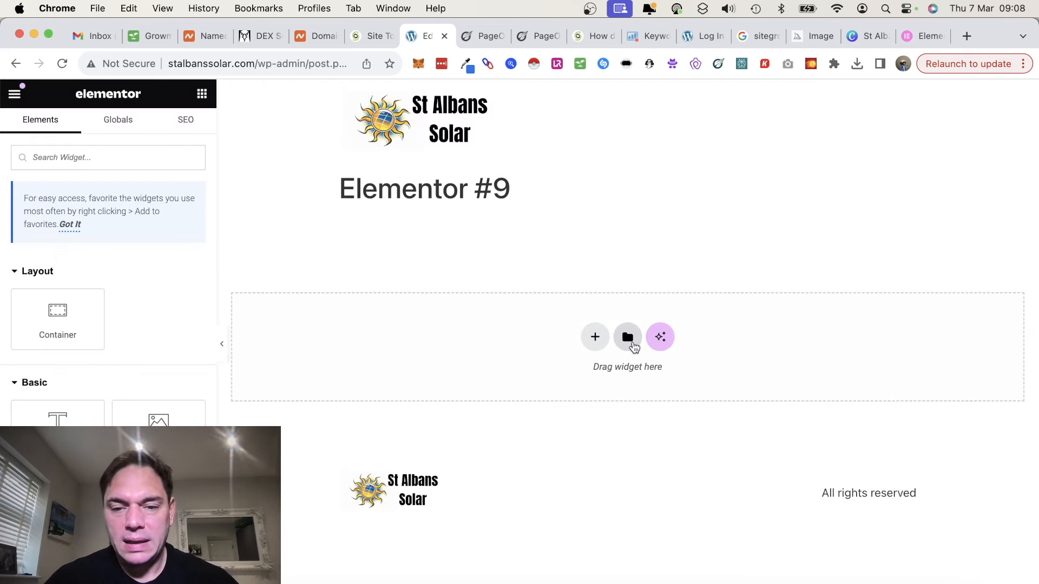
Open the Elementor template library and examine its block categories and the available block templates
click(630, 341)
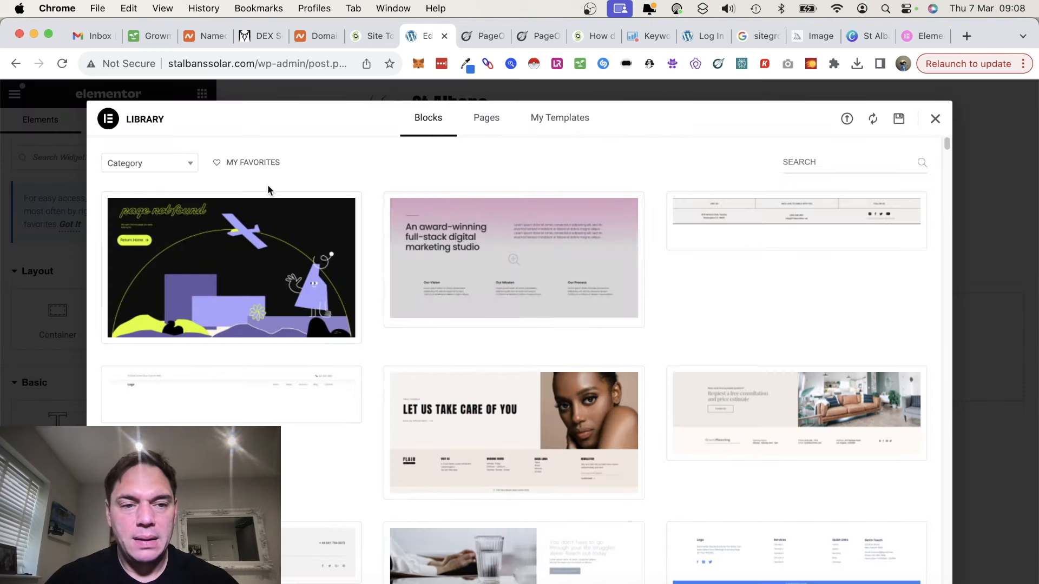
click(167, 173)
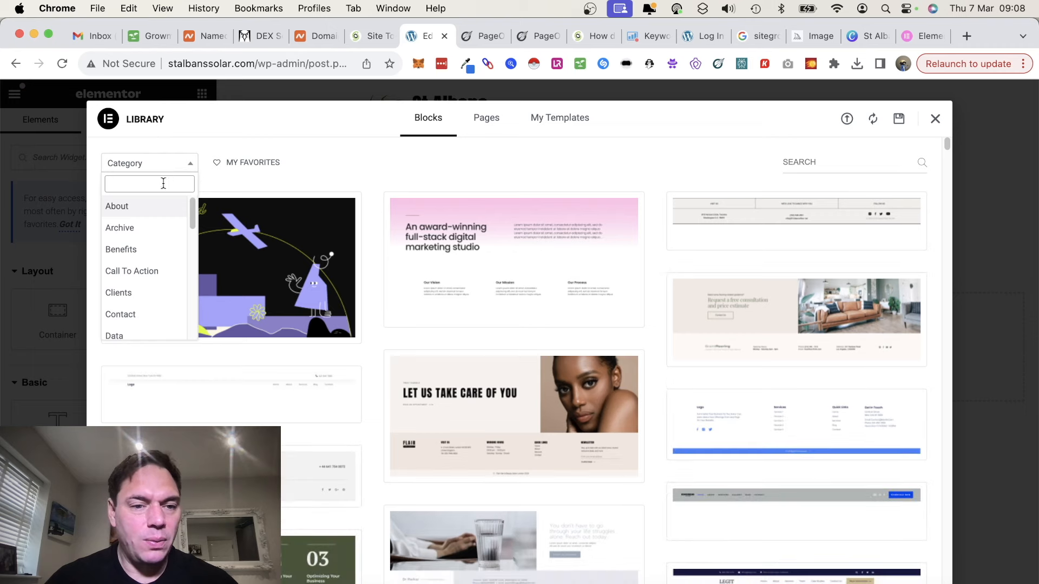
scroll(161, 278, down, 5)
scroll(161, 278, down, 4)
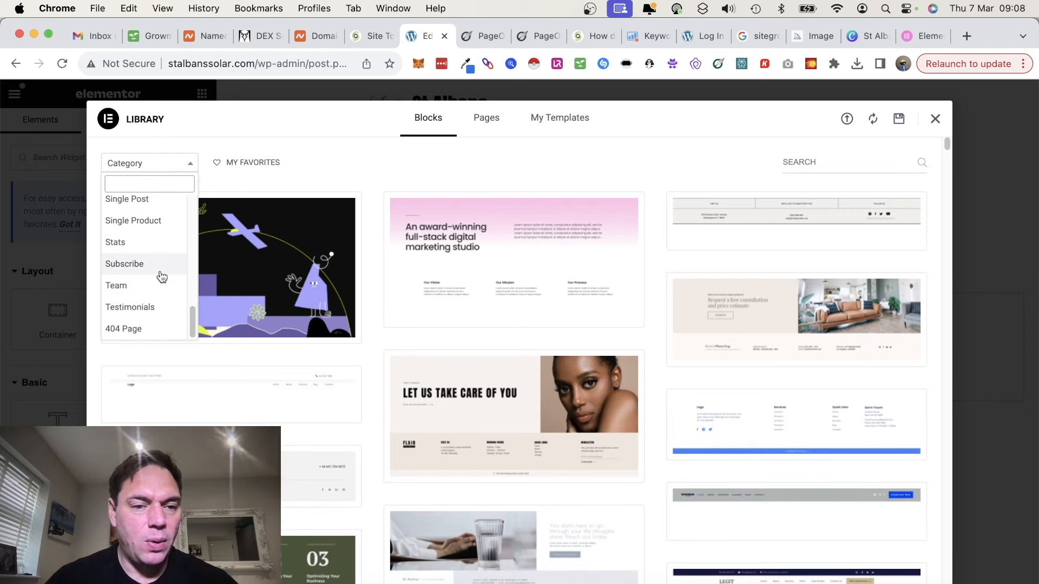
click(303, 179)
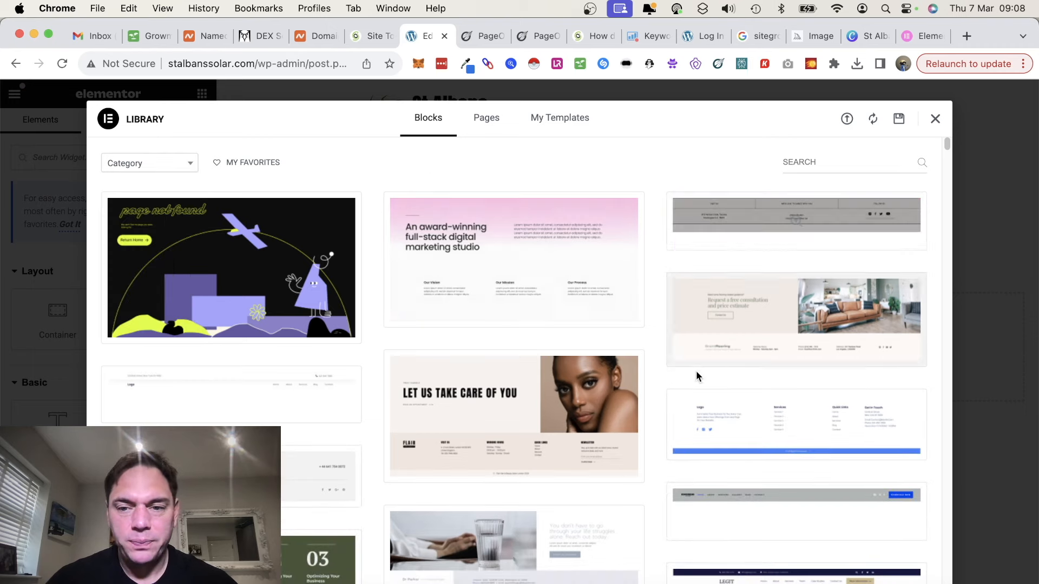
scroll(696, 372, down, 3)
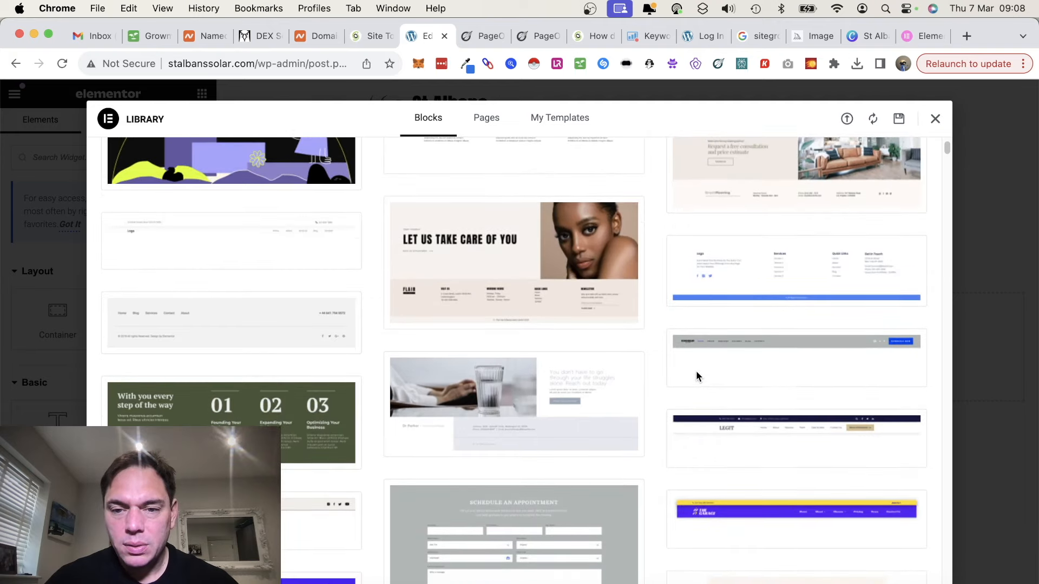
mouse_move(741, 278)
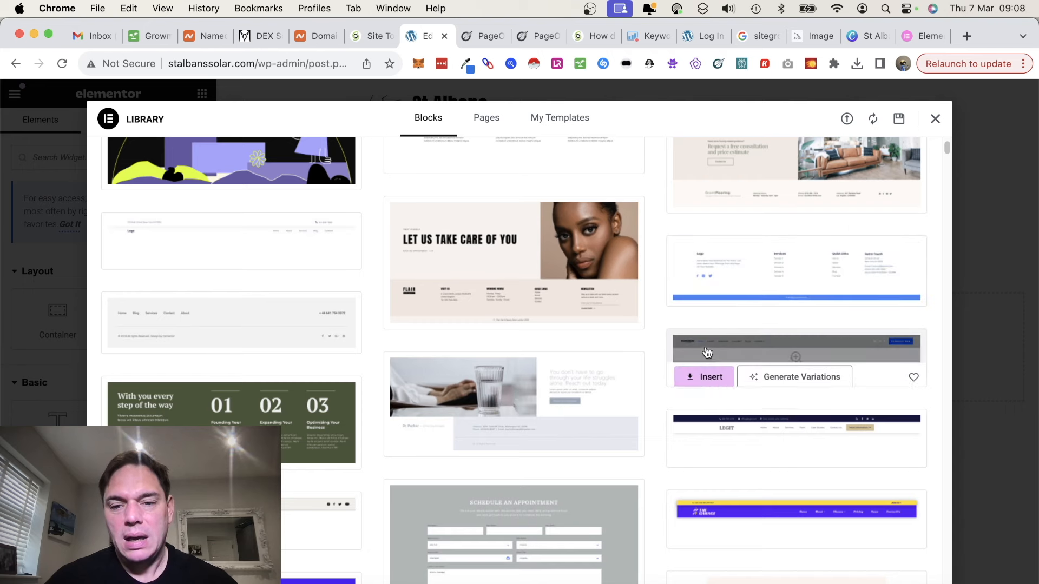
scroll(707, 346, down, 1)
mouse_move(805, 240)
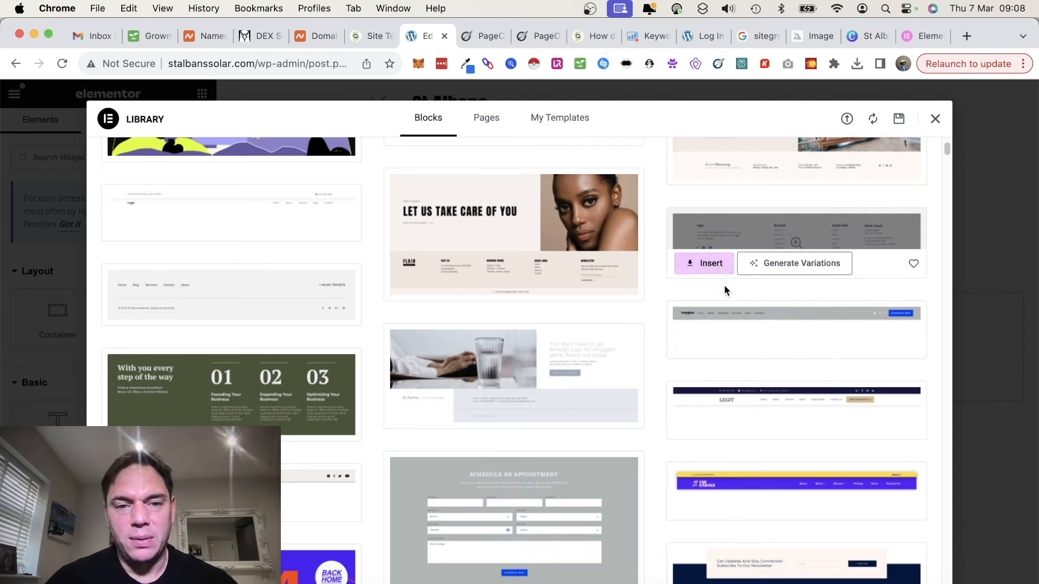
scroll(701, 297, up, 3)
Find the Wireframe – Home 2 page template in the library and preview it, allowing cookies in the preview
click(486, 118)
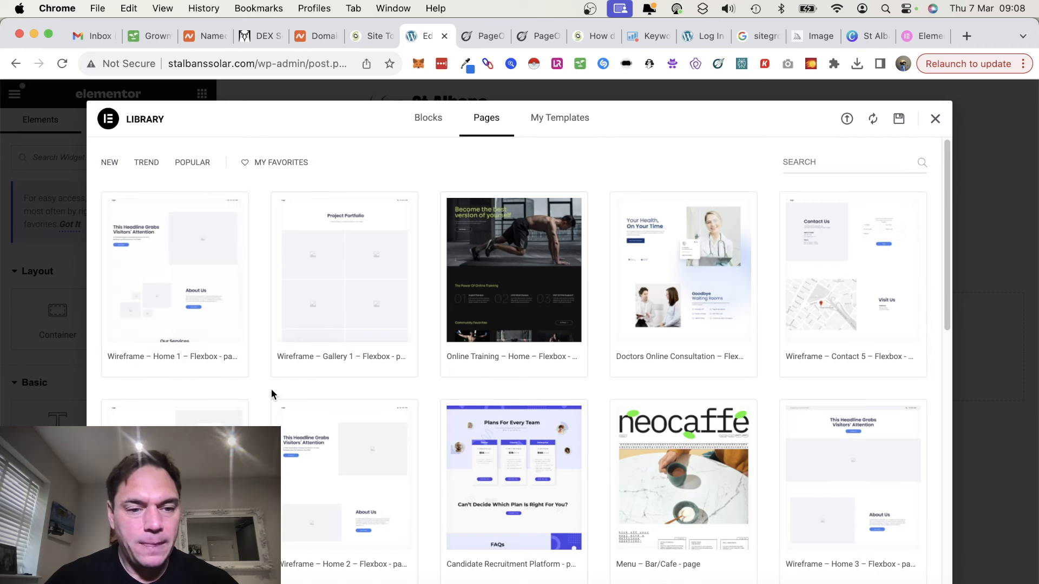
scroll(269, 408, down, 3)
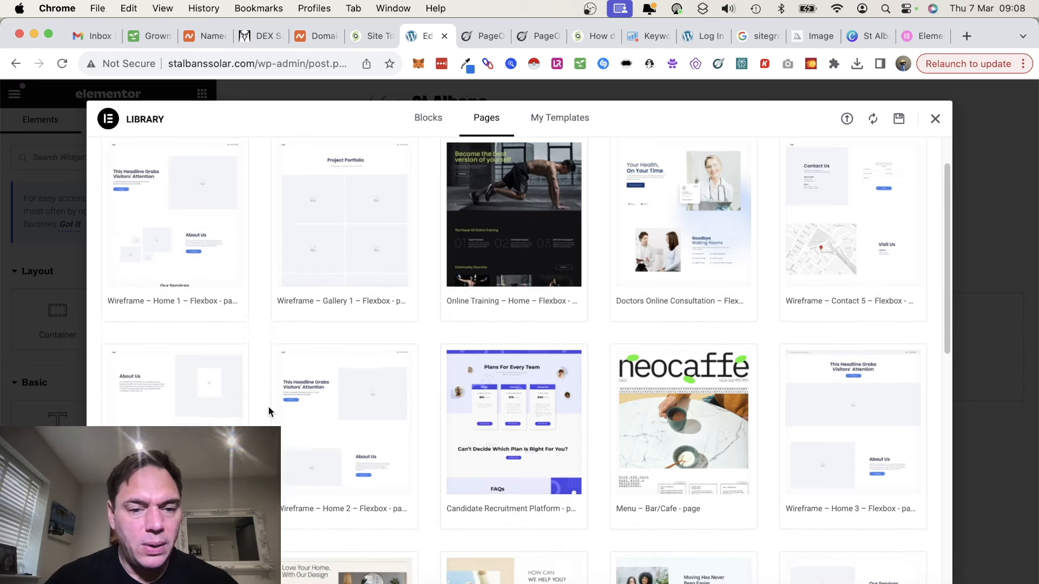
scroll(268, 406, down, 3)
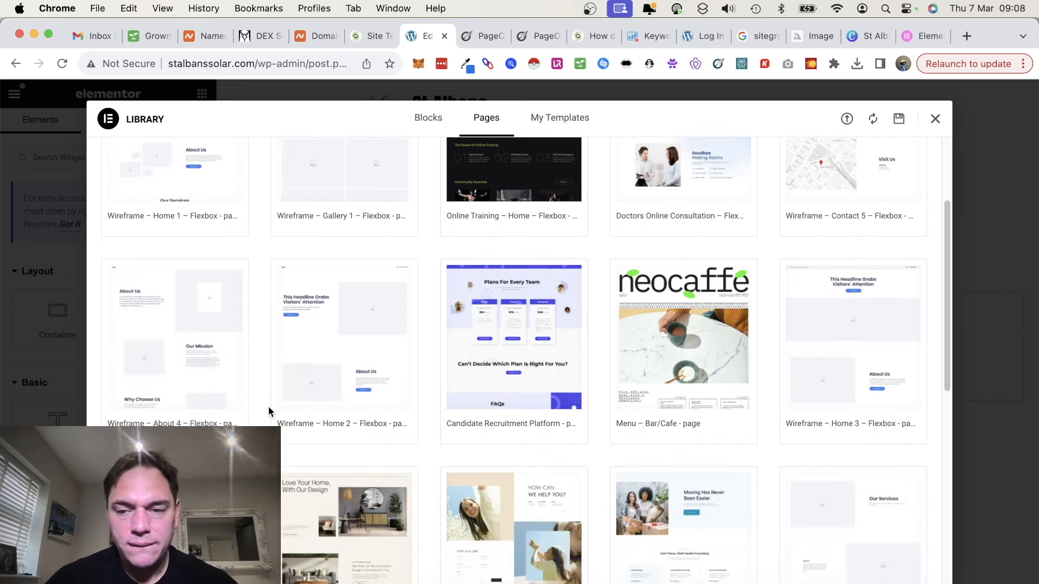
click(347, 361)
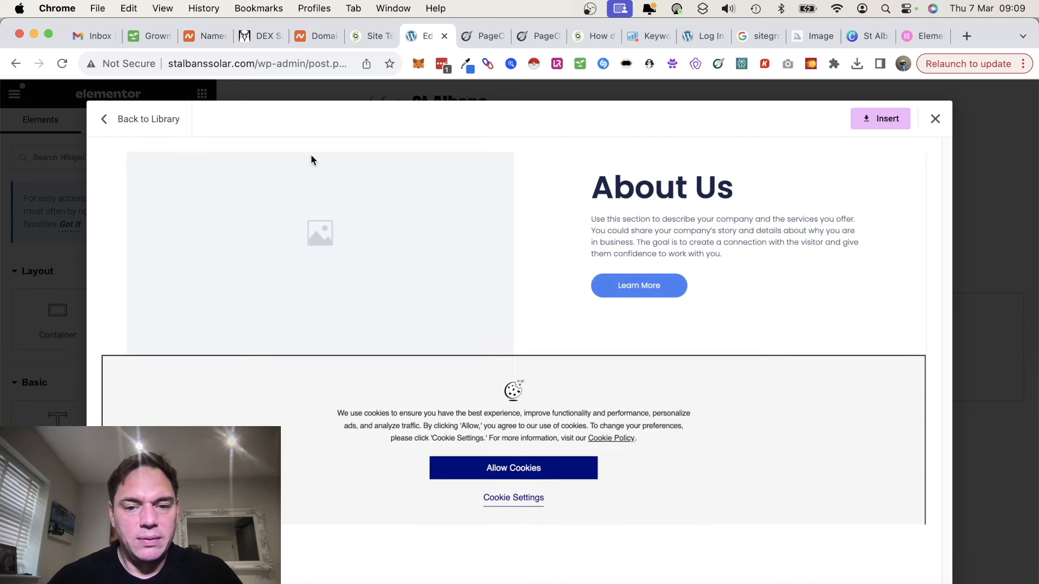
click(537, 467)
scroll(705, 341, up, 10)
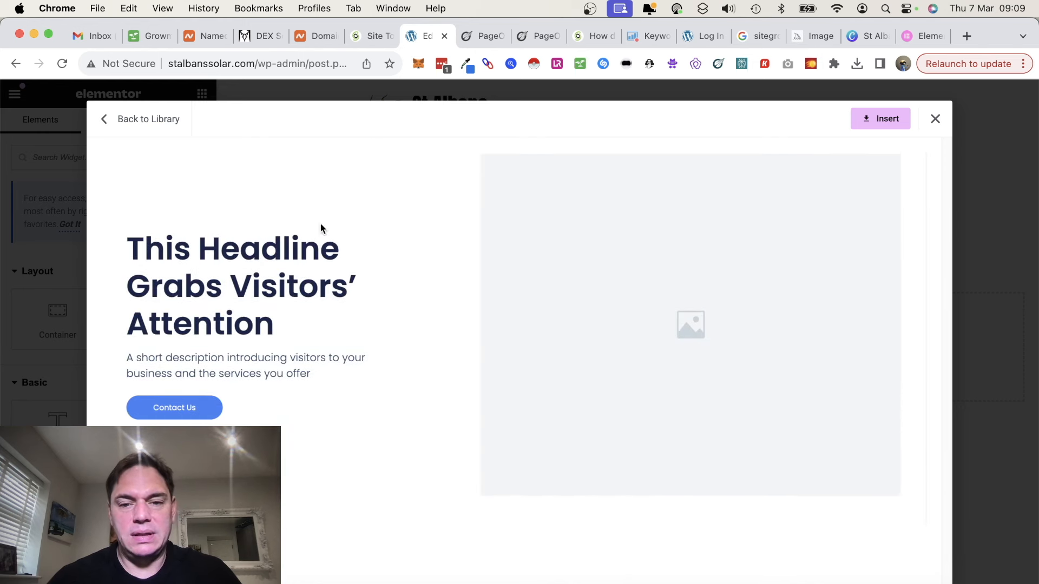
Review the sections of the previewed home page template and insert it, applying its page settings too
scroll(562, 403, down, 10)
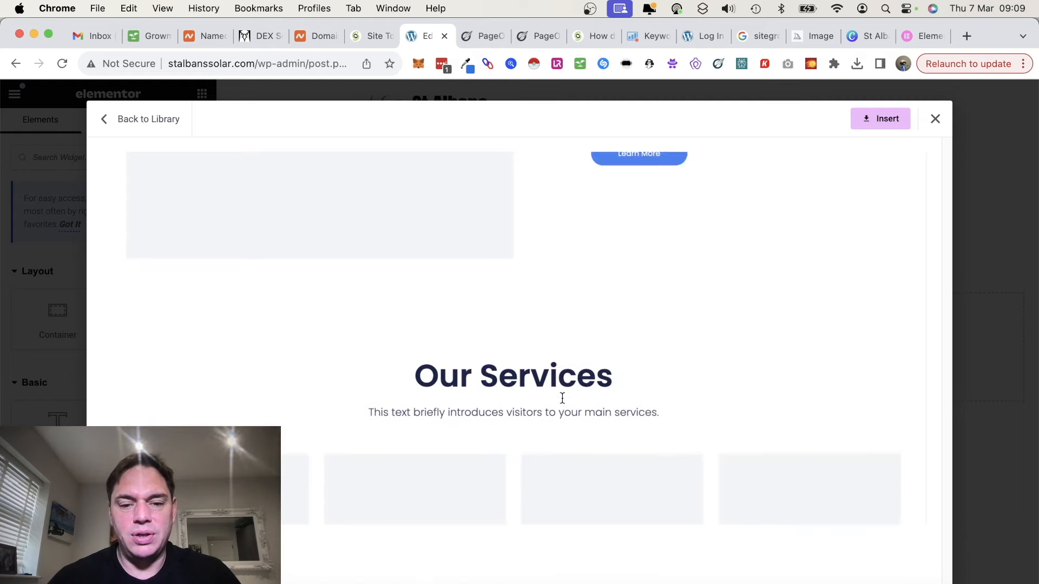
scroll(562, 398, down, 10)
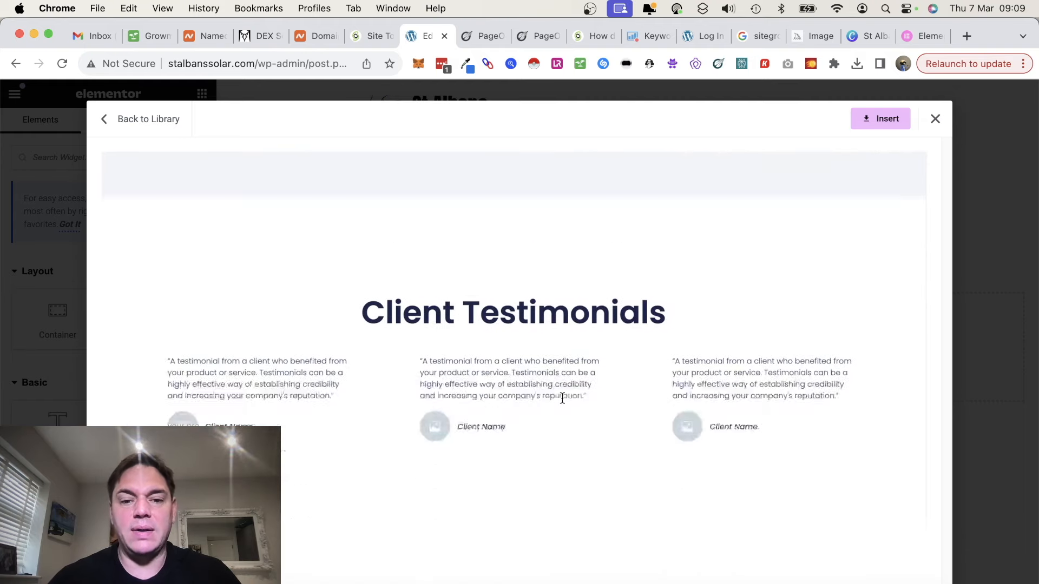
scroll(561, 403, down, 10)
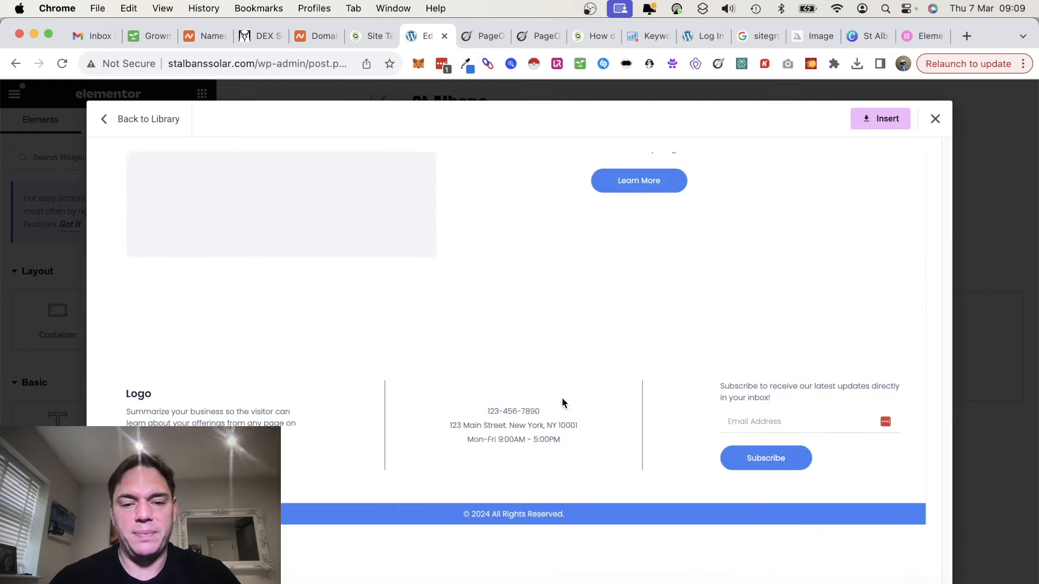
scroll(562, 400, up, 15)
scroll(562, 399, down, 8)
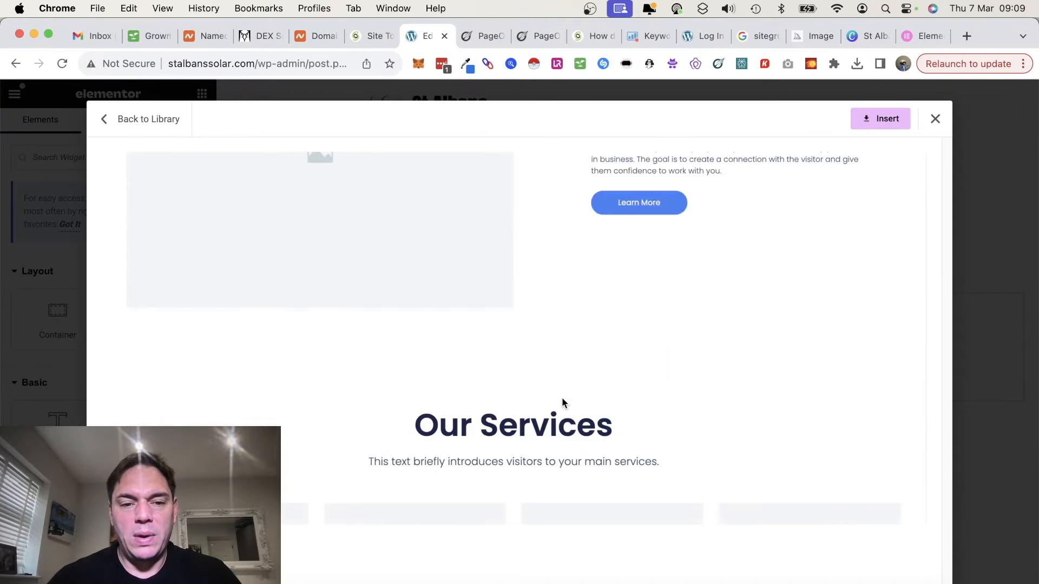
scroll(562, 402, up, 5)
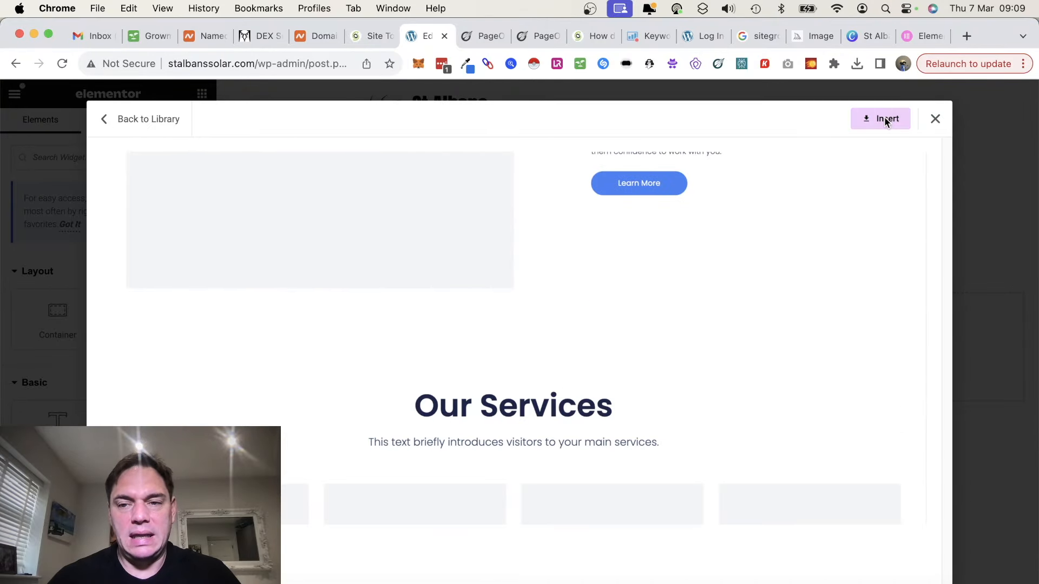
click(884, 120)
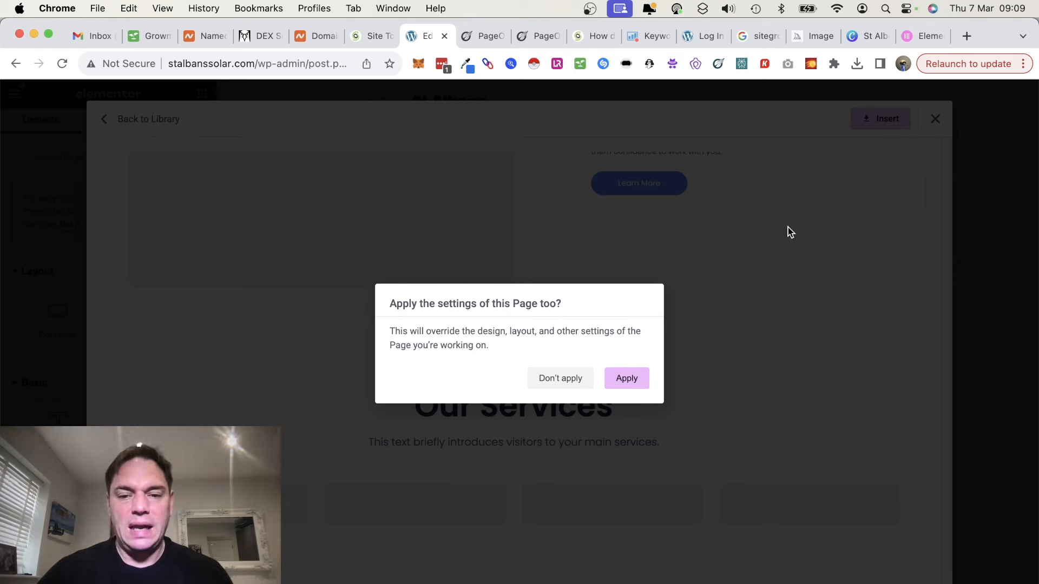
click(639, 377)
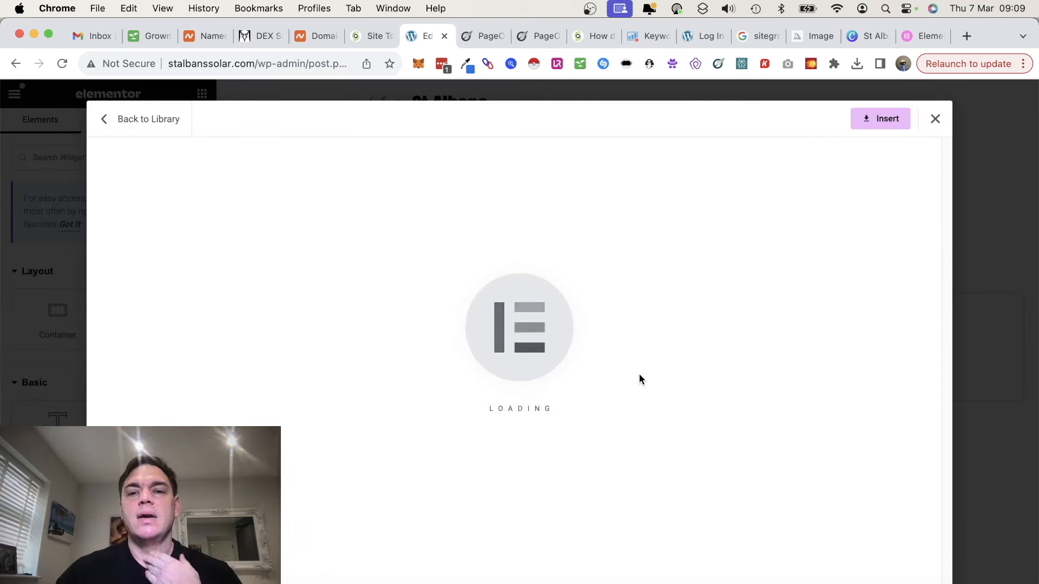
Switch to Discord, decline the audio device change, and try to generate a Midjourney image with the prompt "solar panels installed on a english house"
click(778, 583)
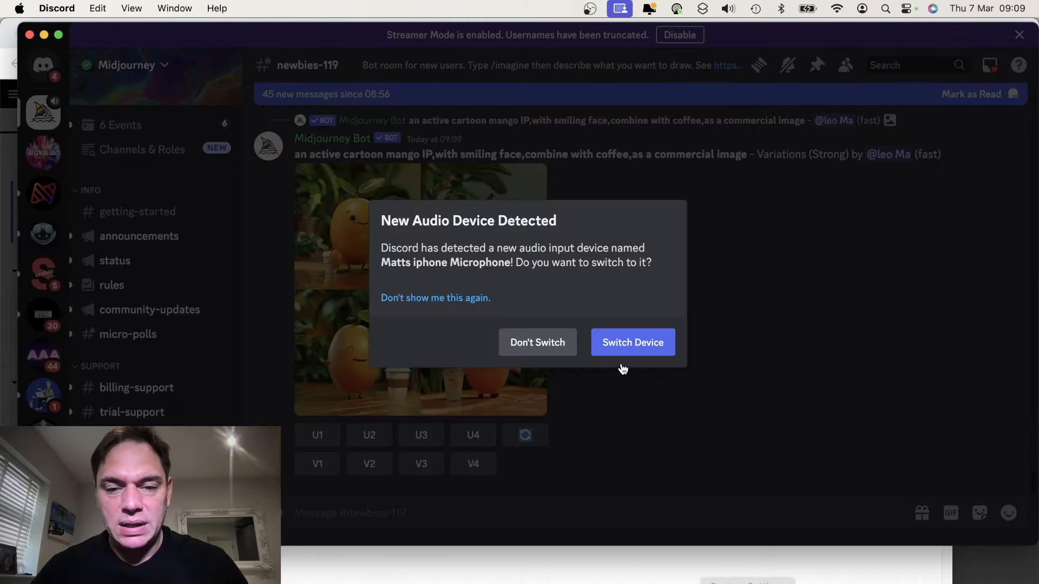
click(553, 346)
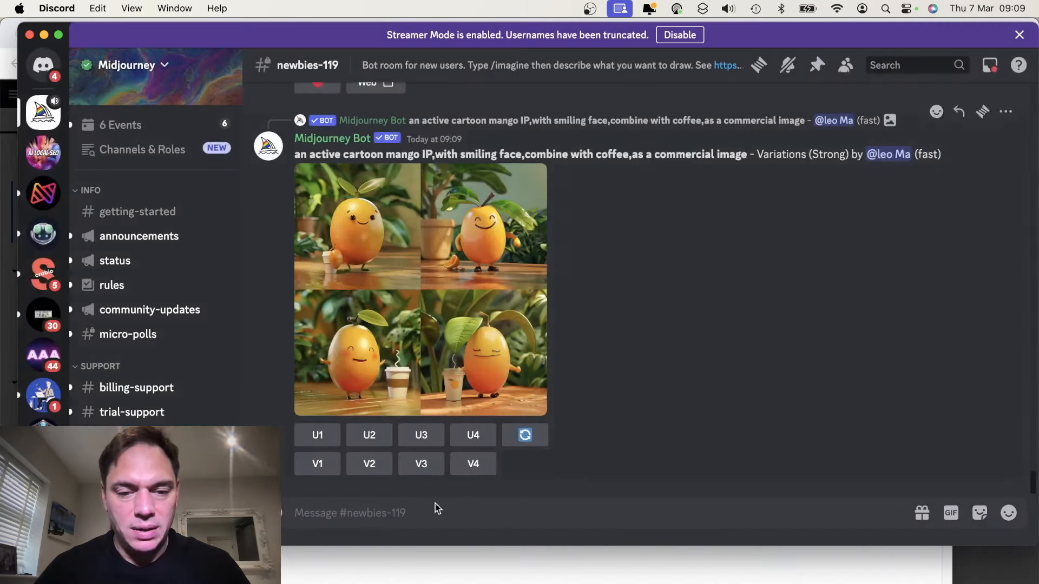
text(/image)
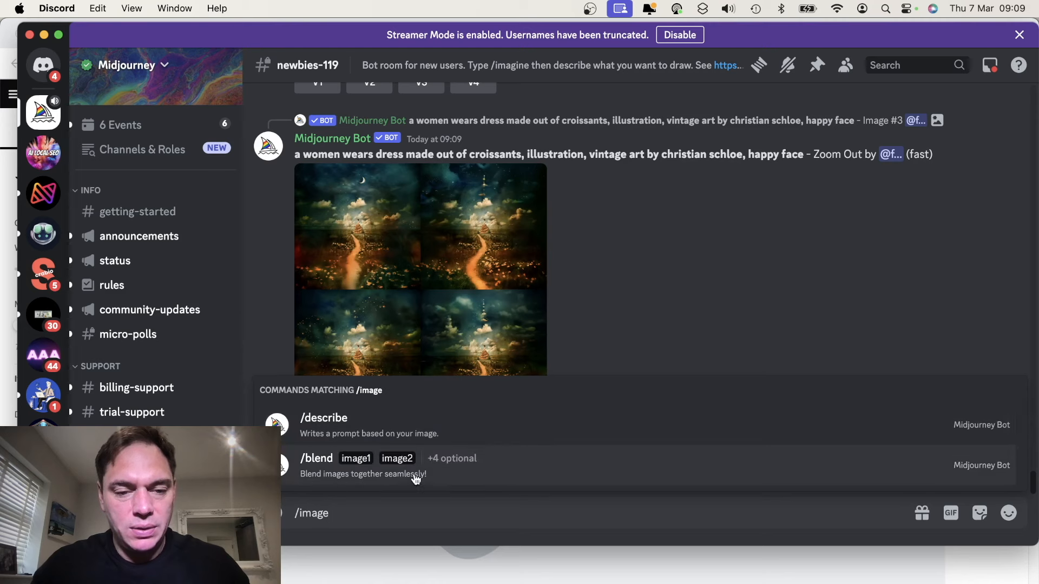
key(BackSpace)
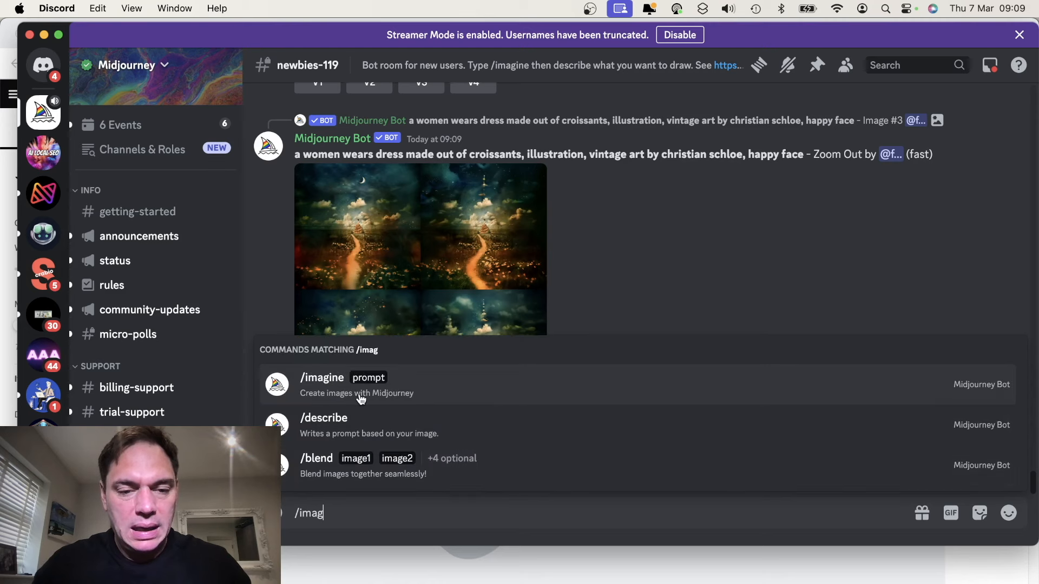
click(361, 398)
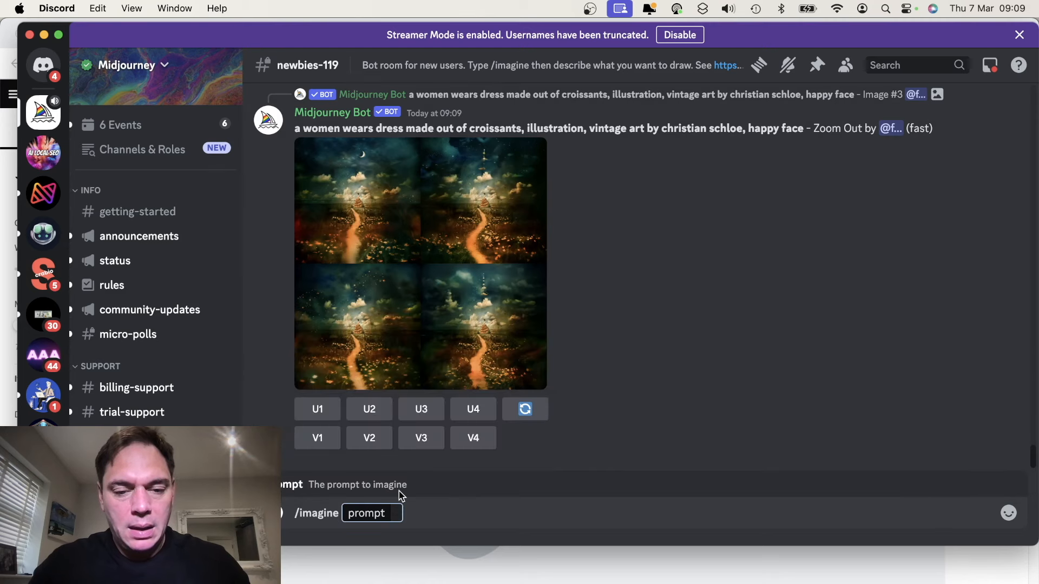
text(sola)
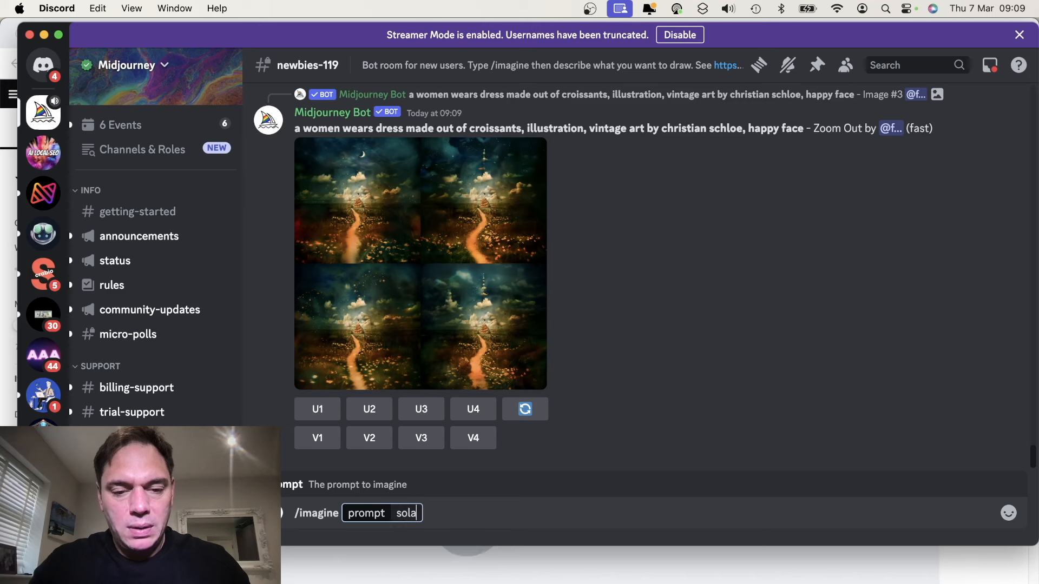
text(r panels installed on a en)
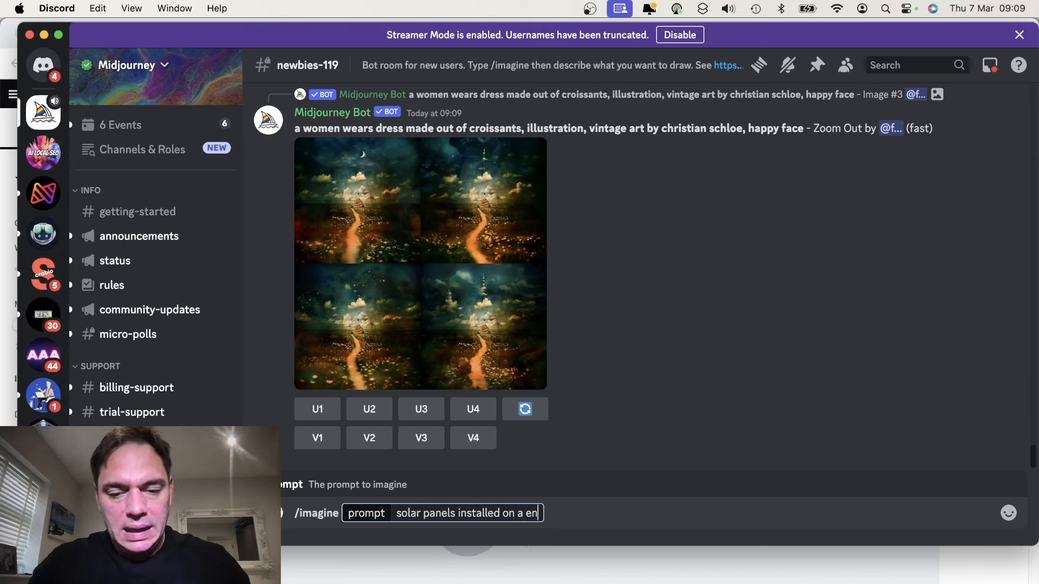
text(glish house)
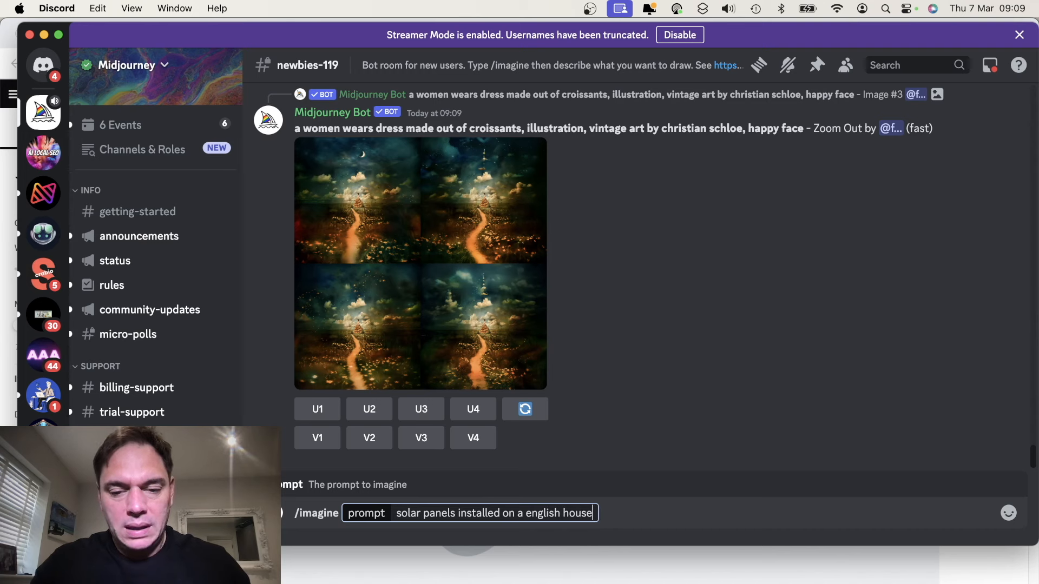
key(Return)
Return to Elementor in Chrome and delete the template's first container, which holds the large placeholder image and the phone number
key(super+Tab)
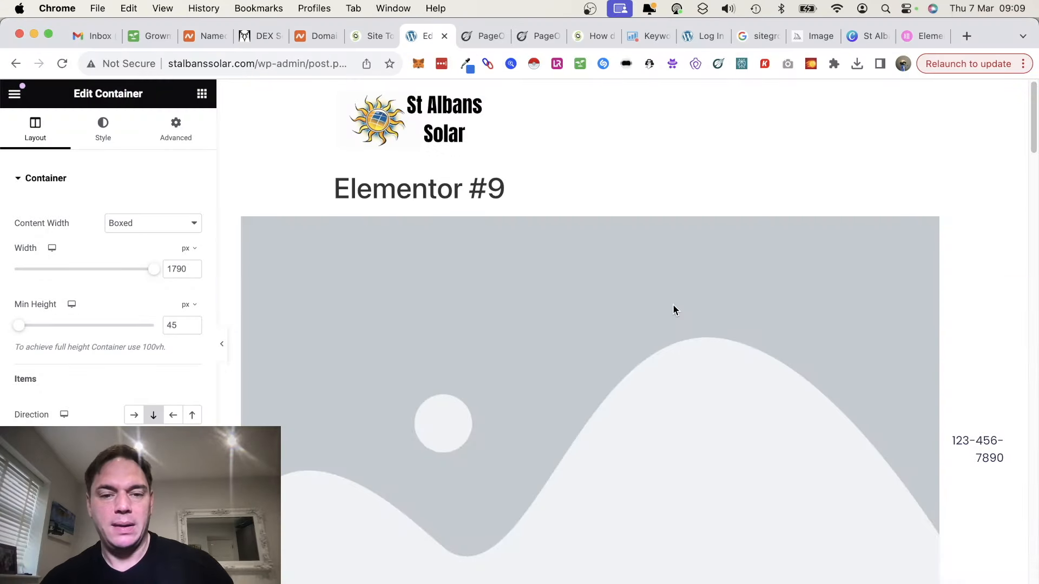
scroll(638, 324, down, 5)
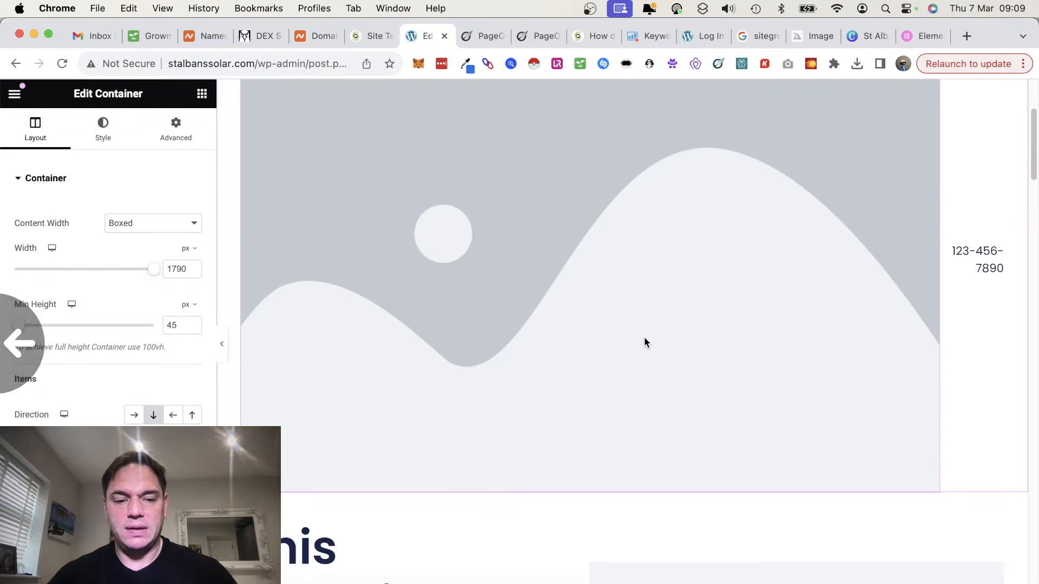
scroll(645, 342, up, 3)
scroll(644, 342, down, 6)
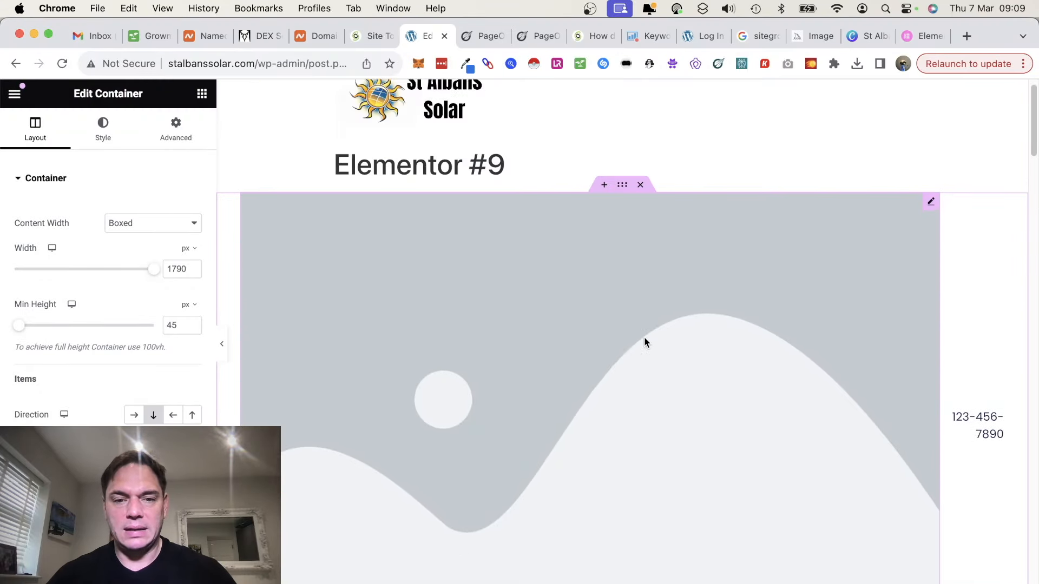
scroll(644, 342, up, 5)
scroll(644, 342, up, 1)
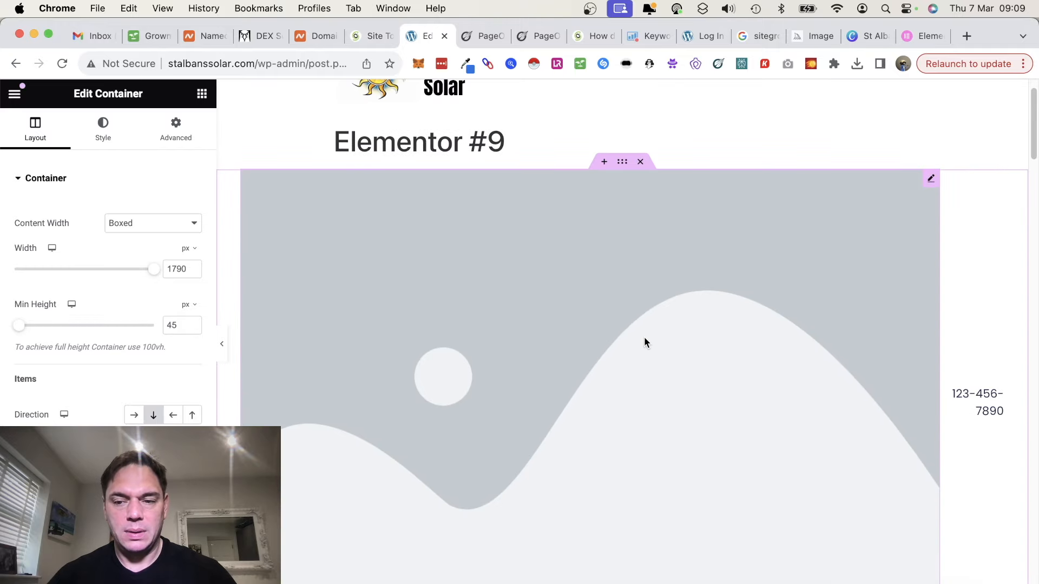
scroll(644, 342, down, 1)
scroll(644, 342, up, 3)
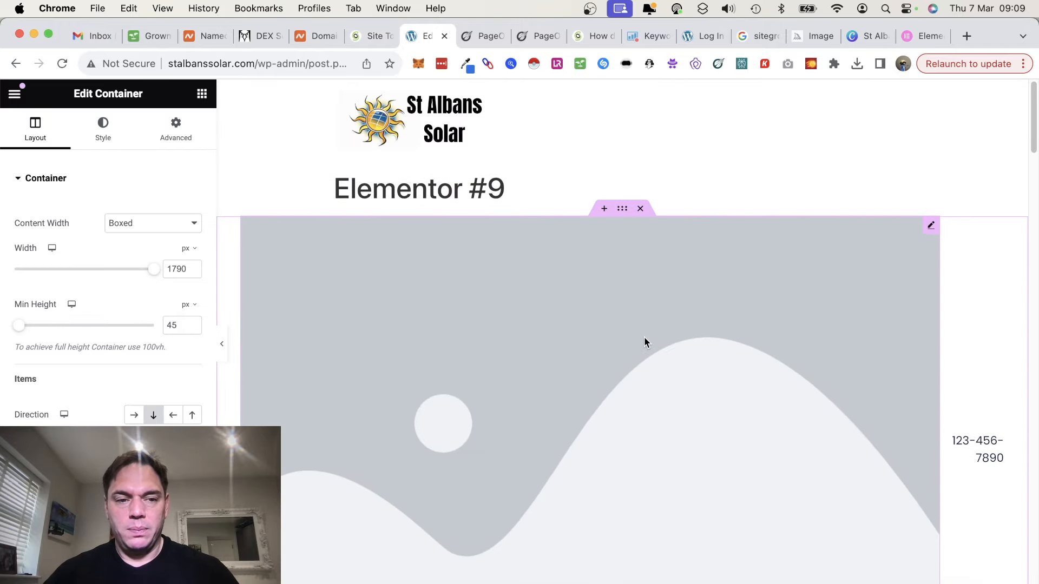
scroll(617, 349, down, 5)
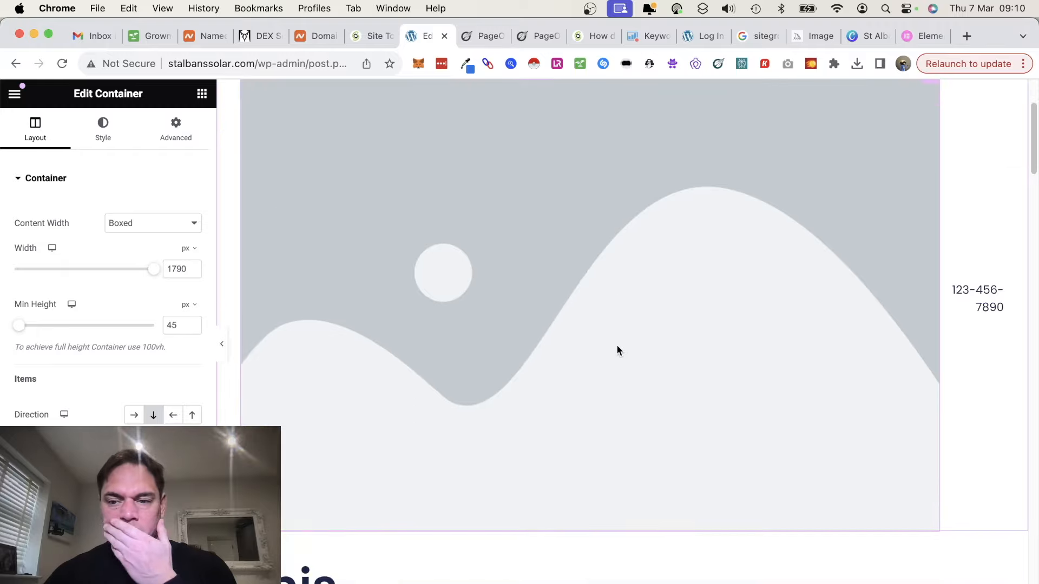
scroll(617, 349, down, 4)
scroll(610, 255, up, 4)
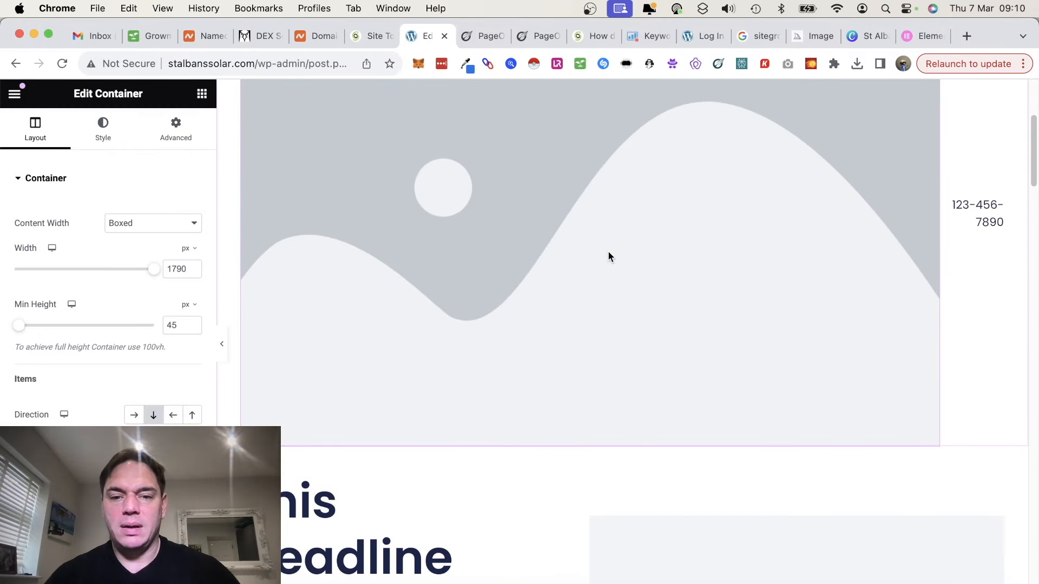
scroll(602, 248, up, 3)
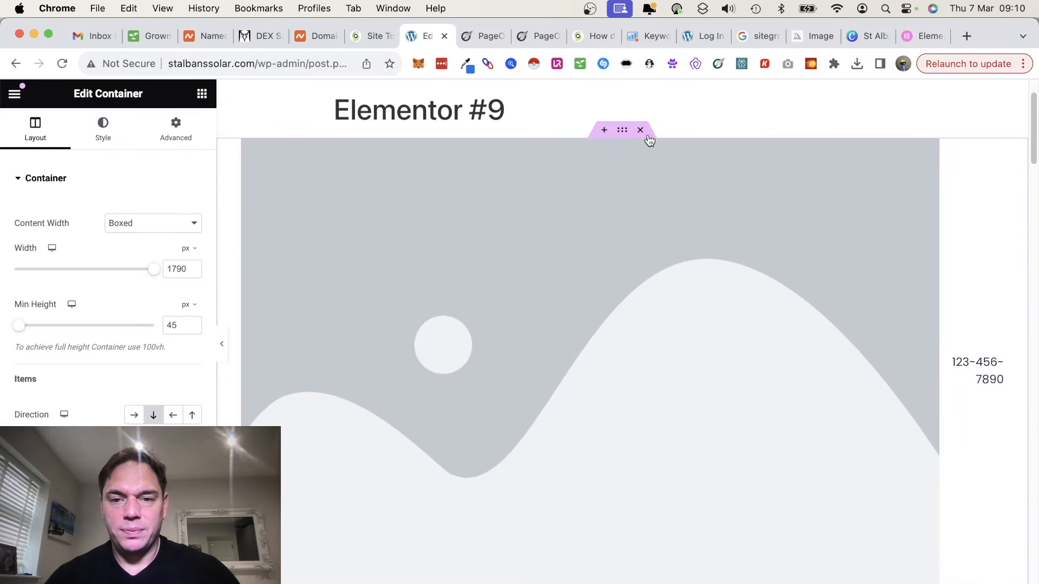
click(644, 131)
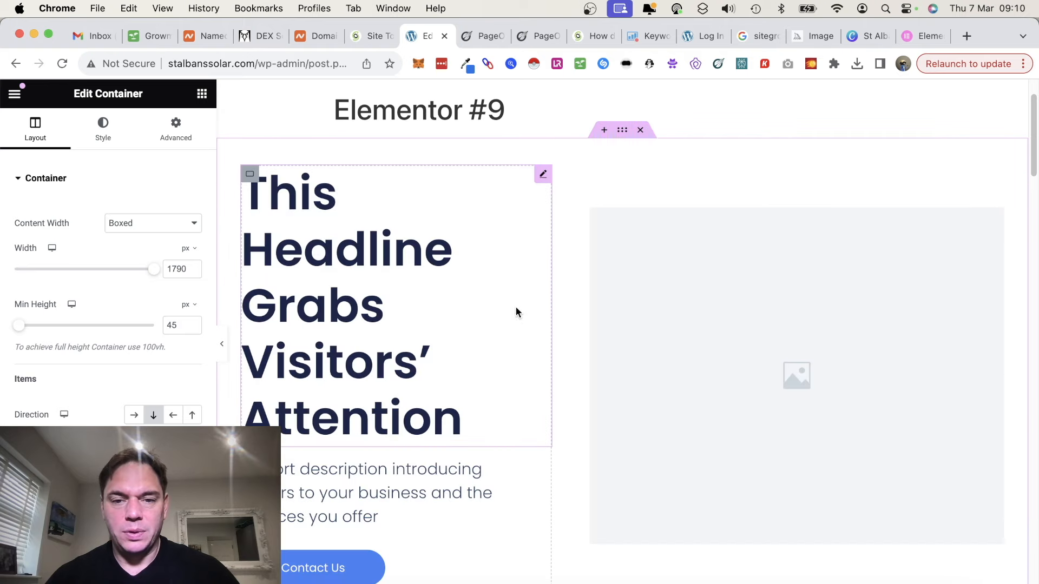
Replace the hero section's H1 headline with "Solar Panels in St Albans"
click(396, 385)
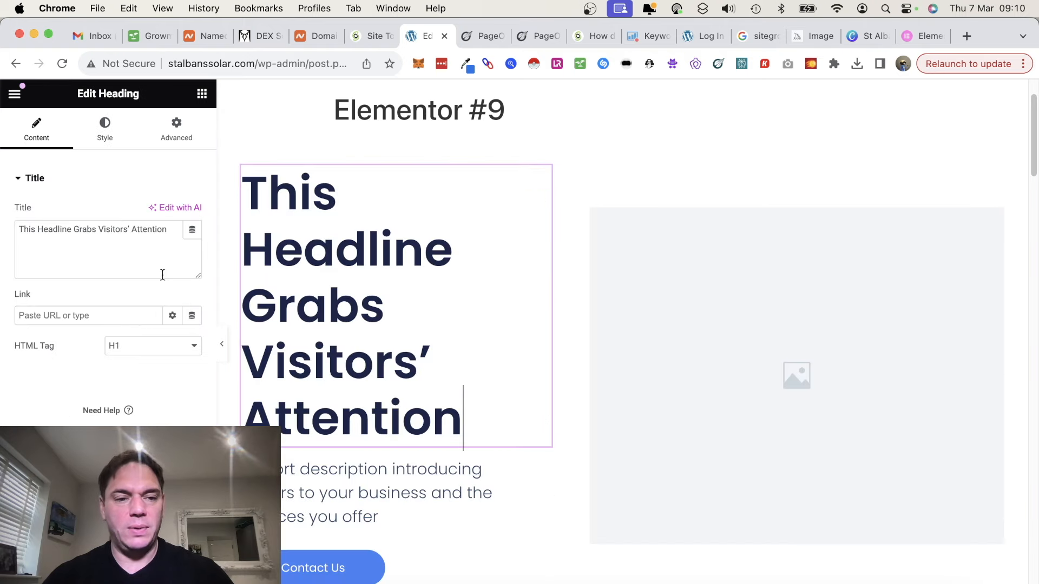
click(112, 224)
key(super+a)
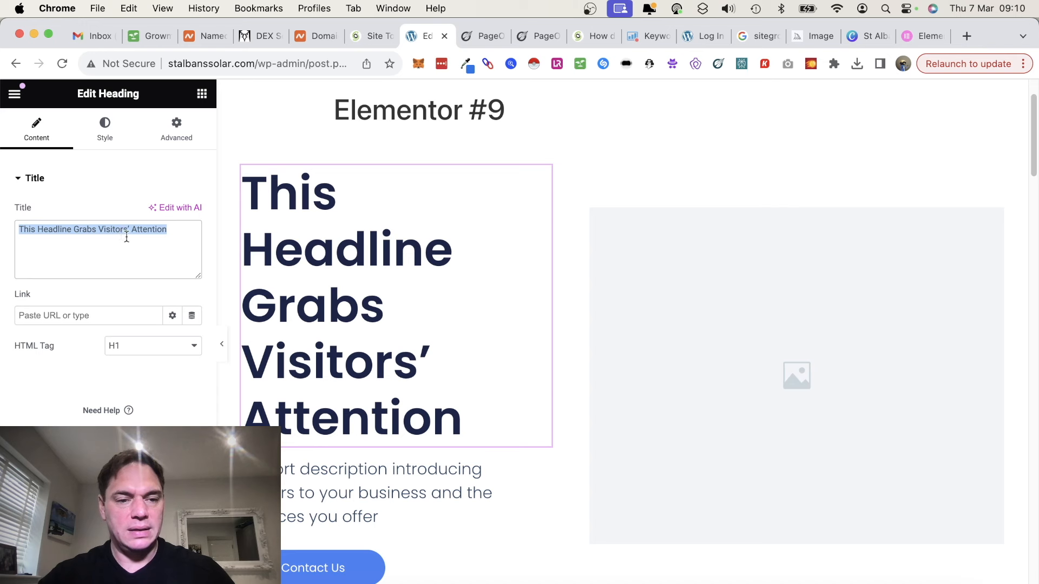
text(St)
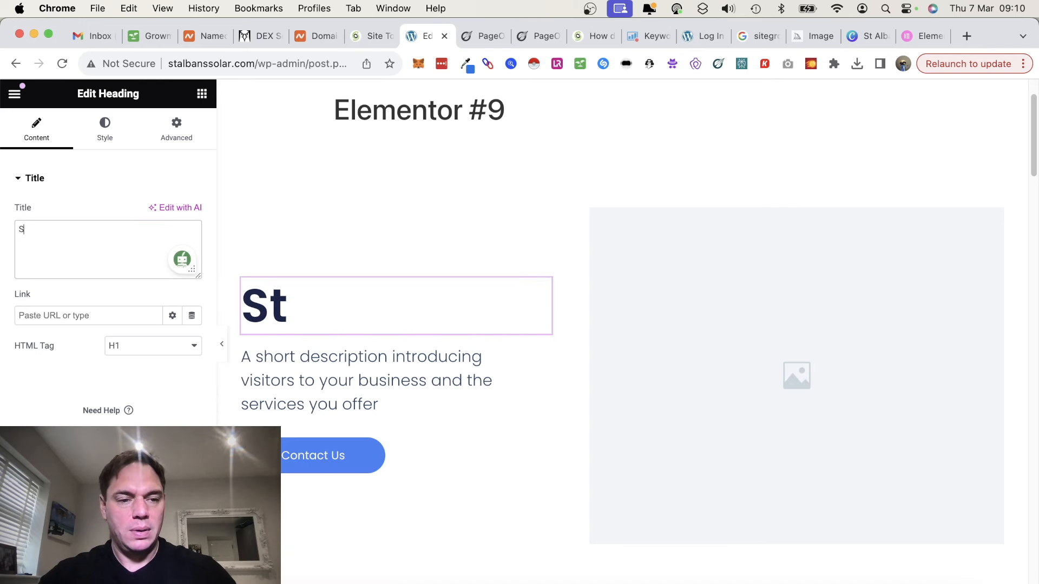
key(BackSpace)
text(S)
key(BackSpace)
text(Solar Panels in)
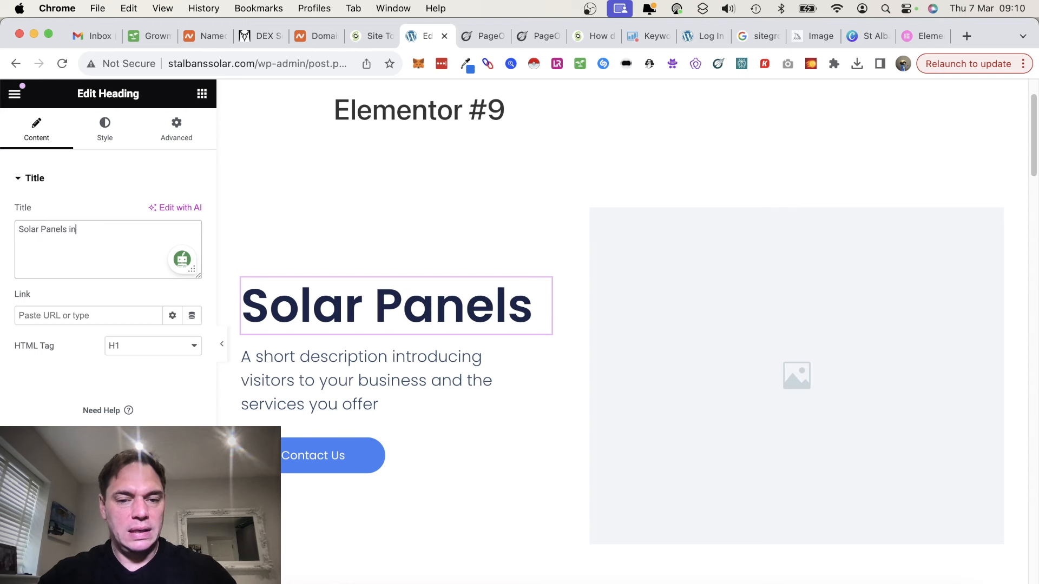
text( St Albans)
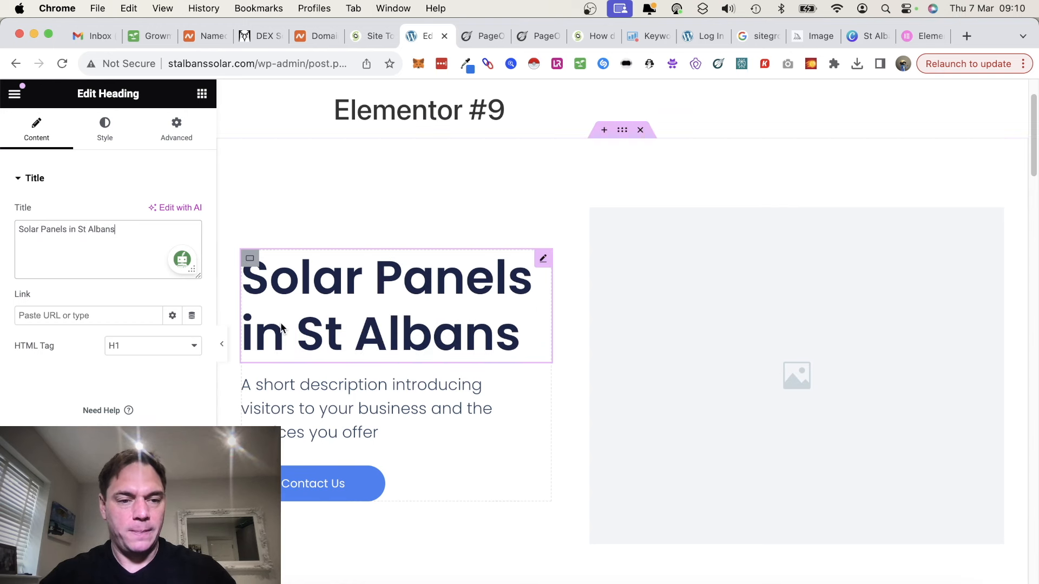
Set the description to "Welcome to St Albans Solar, we specialise in providing high quality solar panel installations, which are designed and installed by our expert specialist team."
click(341, 408)
click(77, 359)
key(super+a)
text(Welcome)
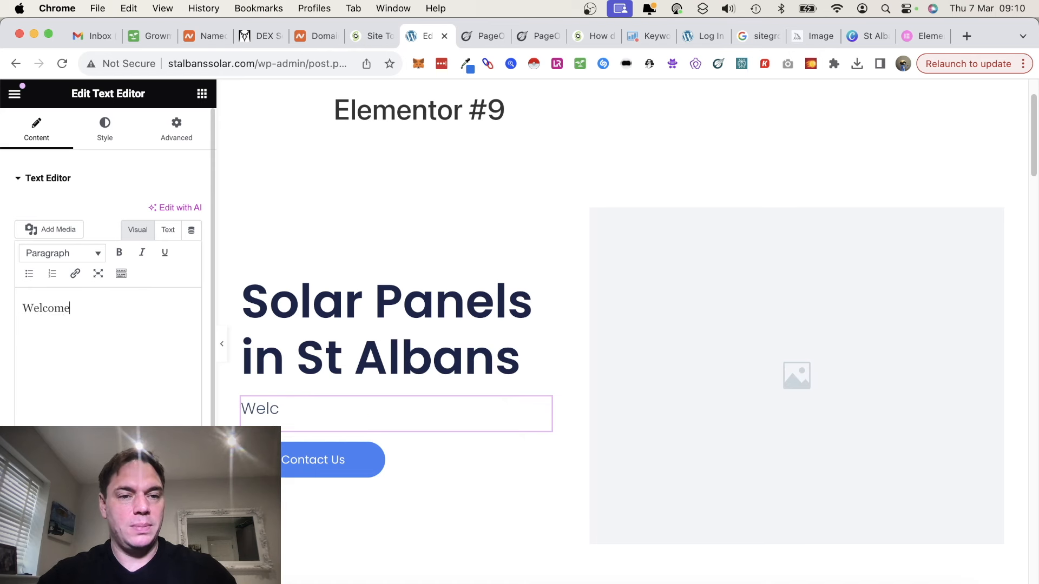
text( to St Albans )
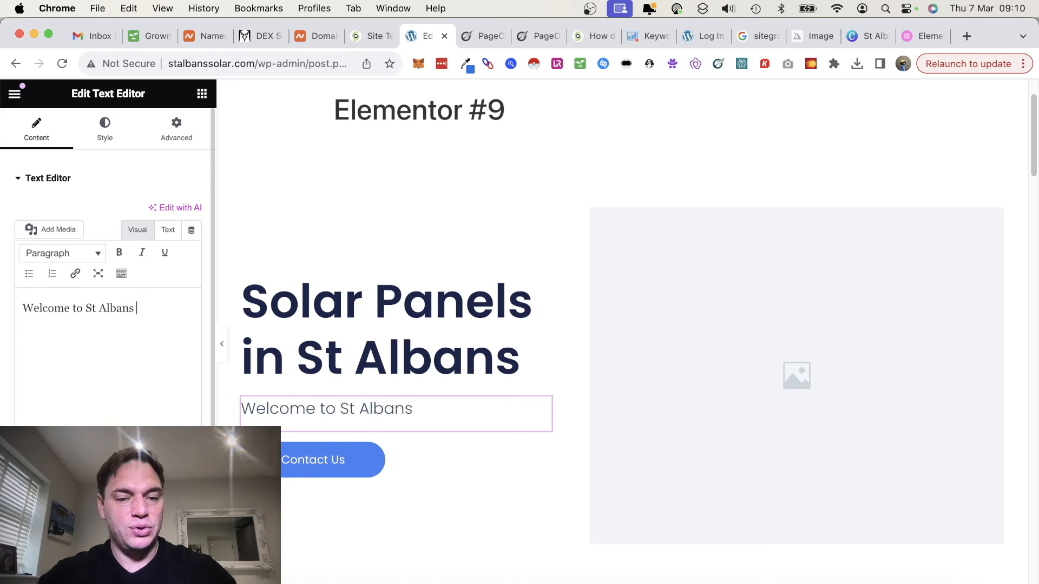
text(Solar, we sp)
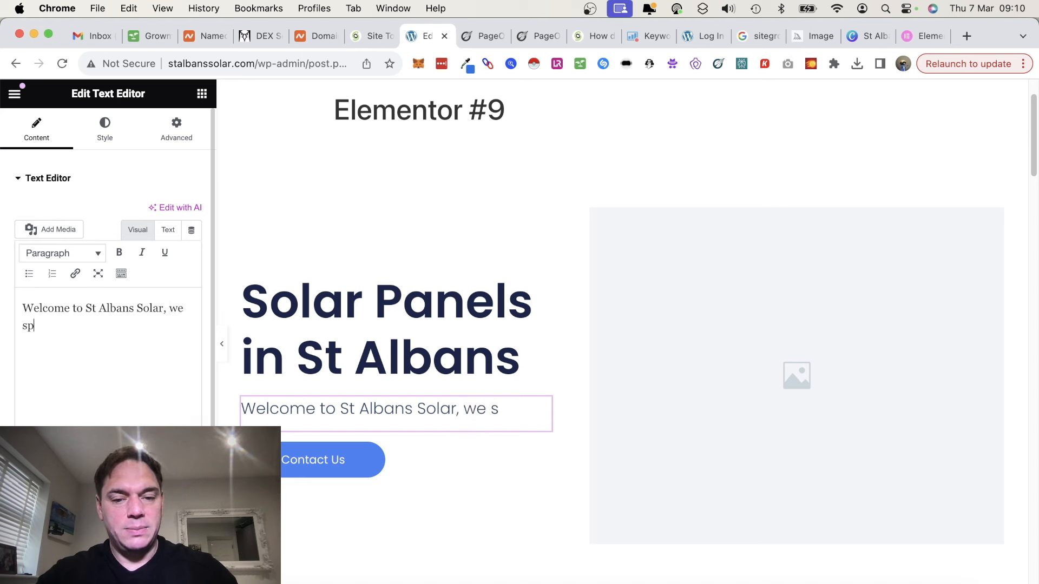
text(ecialise in prov)
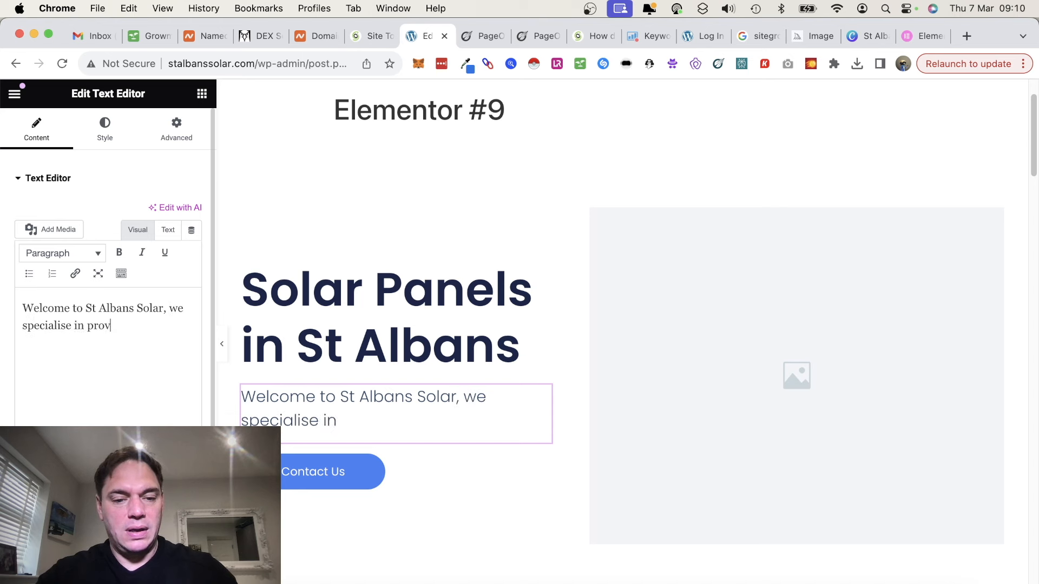
text(oiding)
key(BackSpace)
key(BackSpace)
key(BackSpace)
key(BackSpace)
text(ding high quality)
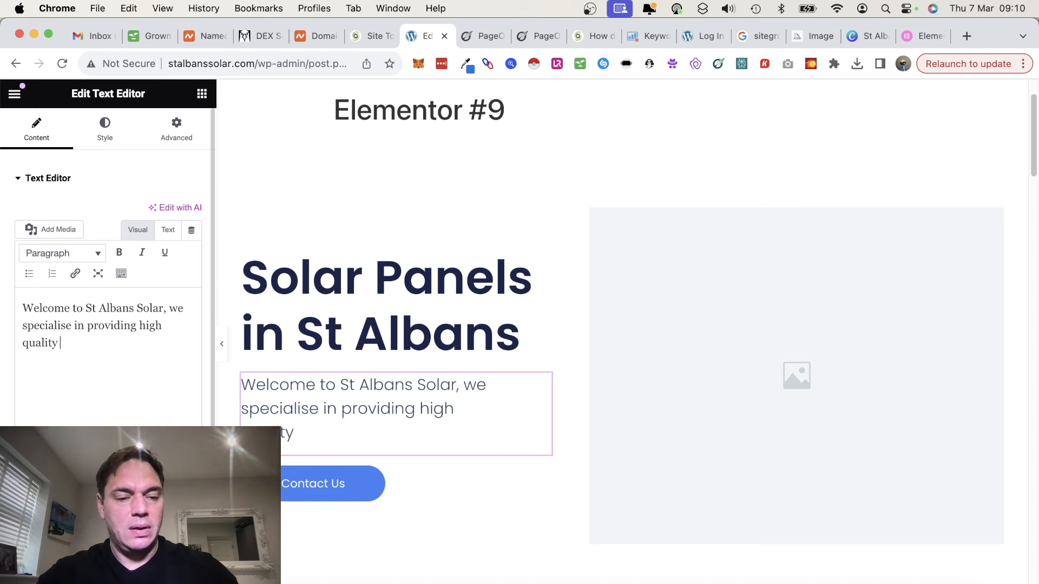
text( solar panel)
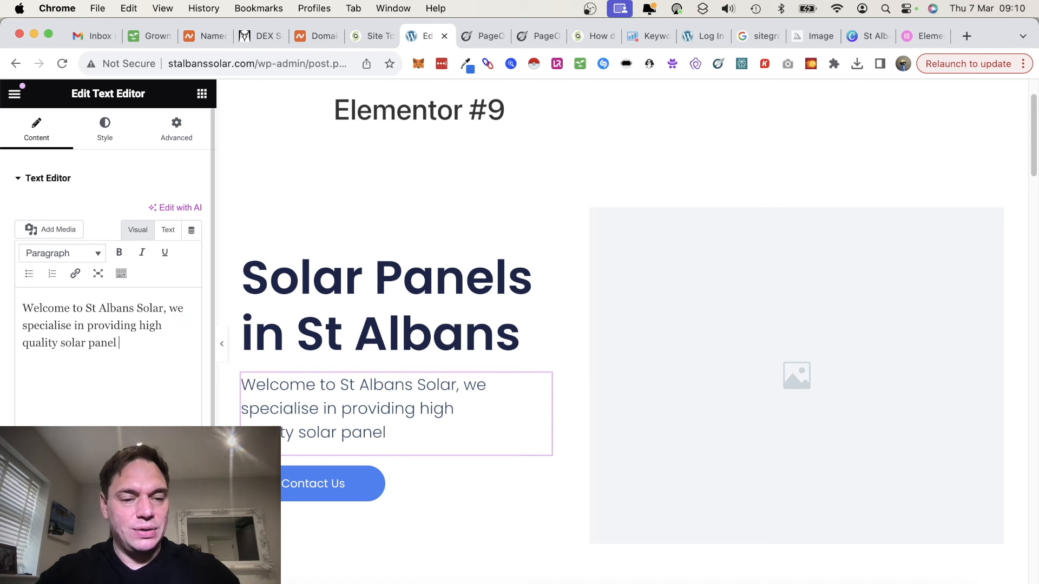
text(installations, wh)
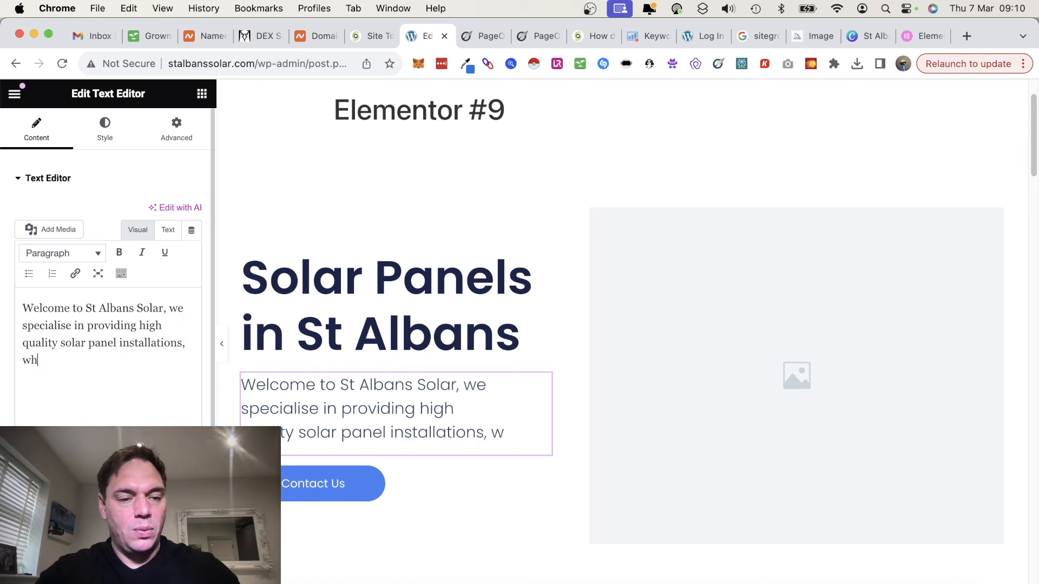
text(ich are design)
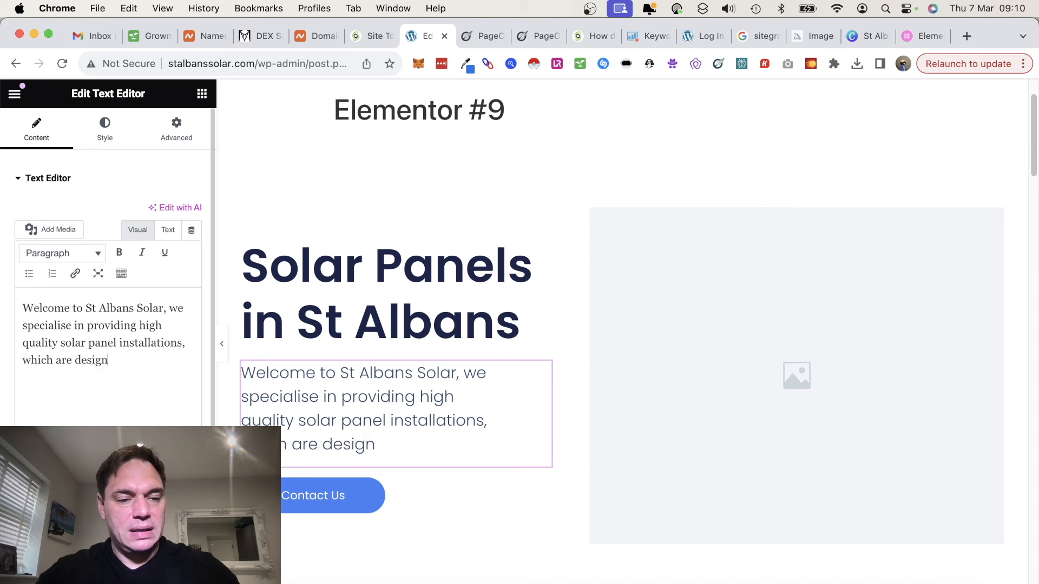
text(ed and installe)
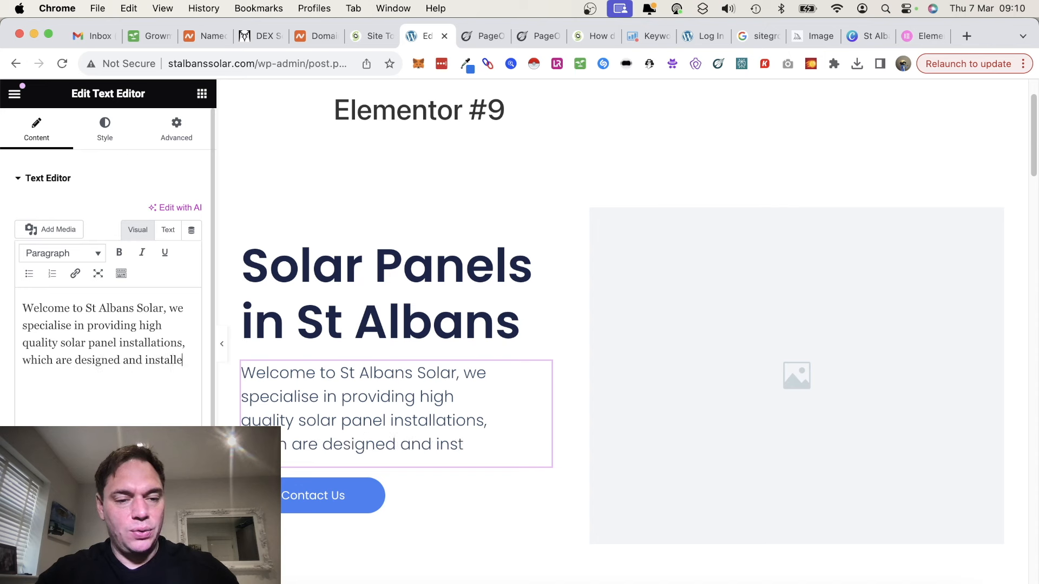
text(d by our expert specialist team.)
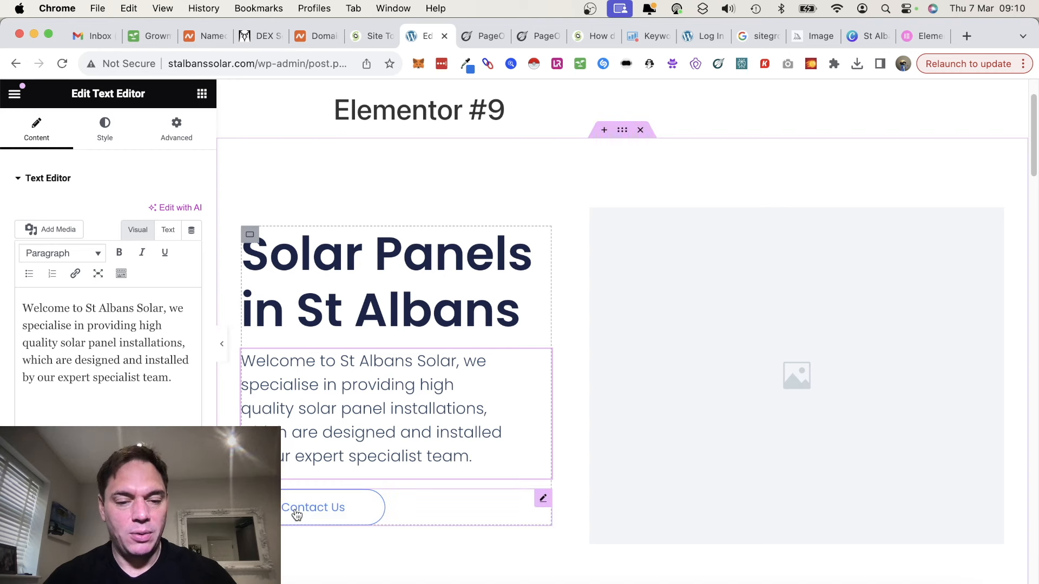
Change the text of the button below the hero description to "Book An Estimate"
click(296, 515)
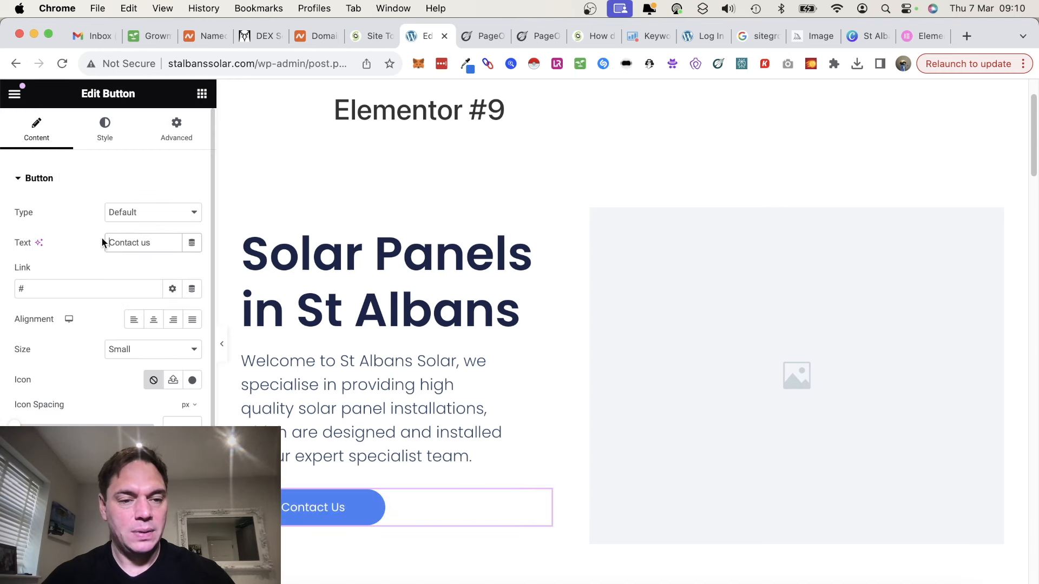
drag(155, 240, 100, 239)
text(Book)
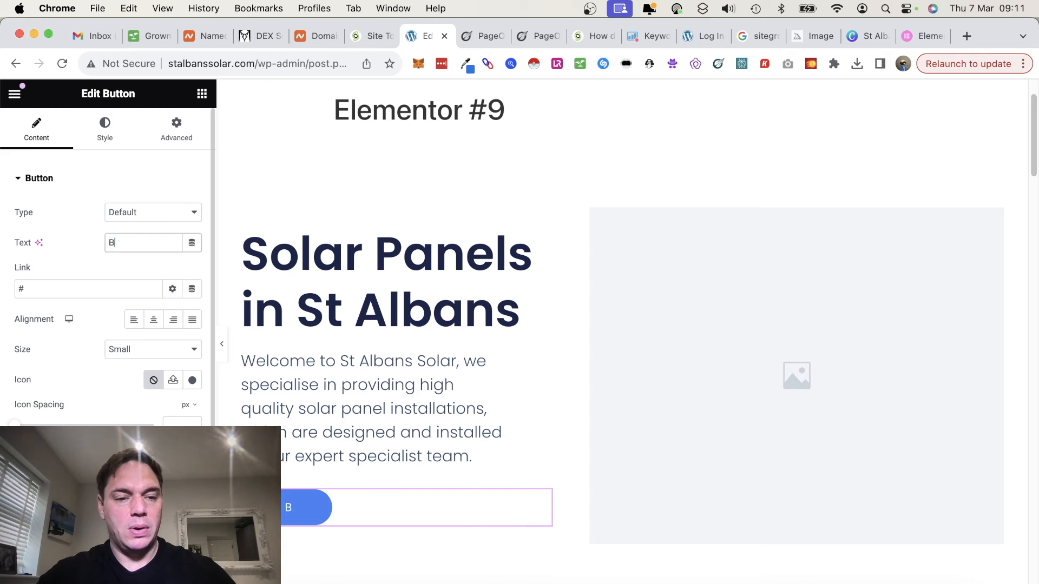
text( An Estimate)
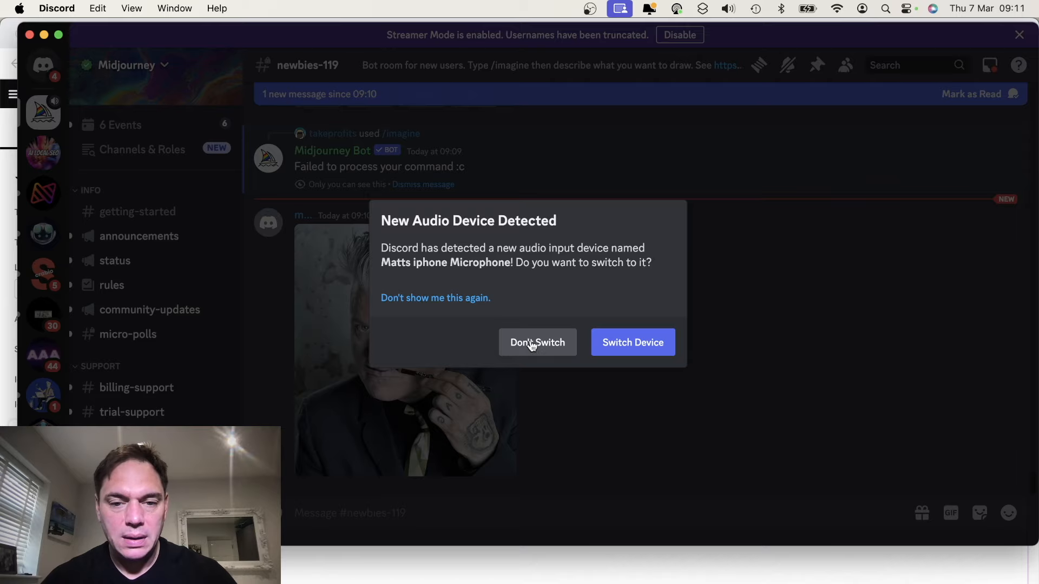
Decline switching Discord to the newly detected audio input device
click(531, 343)
click(544, 352)
scroll(609, 253, up, 2)
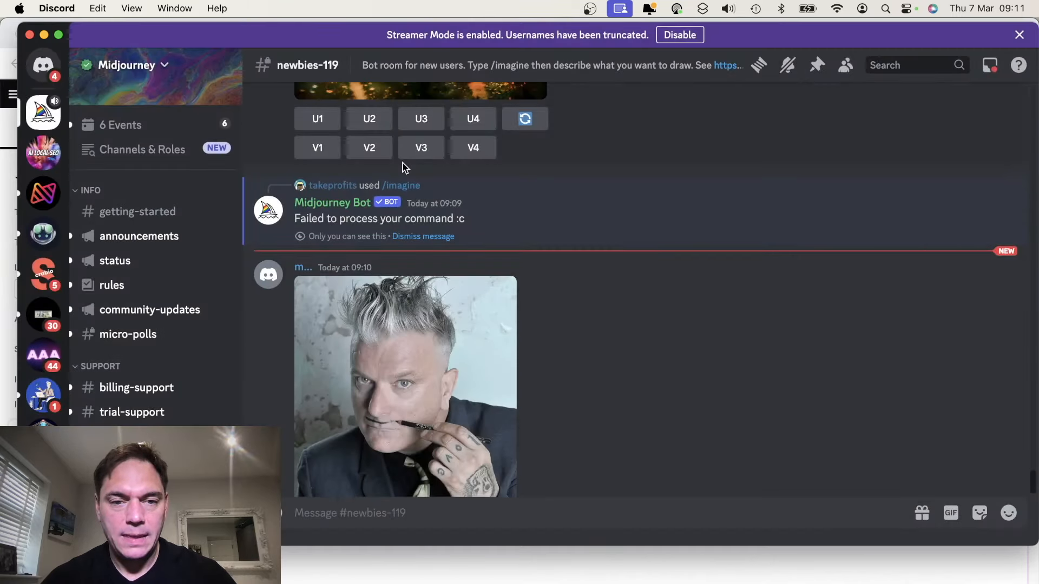
Submit an /imagine request to the Midjourney Bot with the prompt "solar panels installed on a British residential property"
click(419, 510)
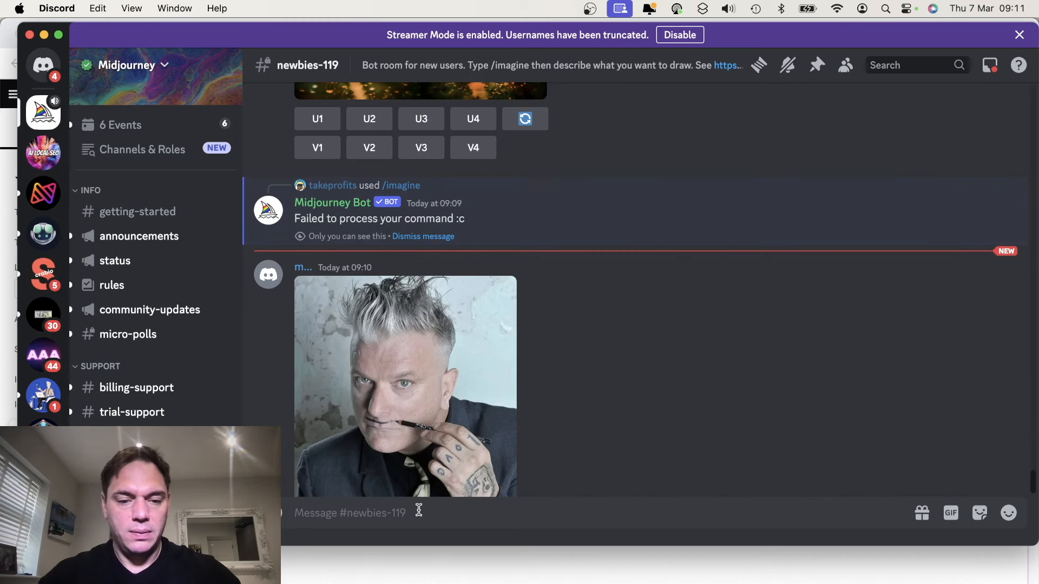
text(/)
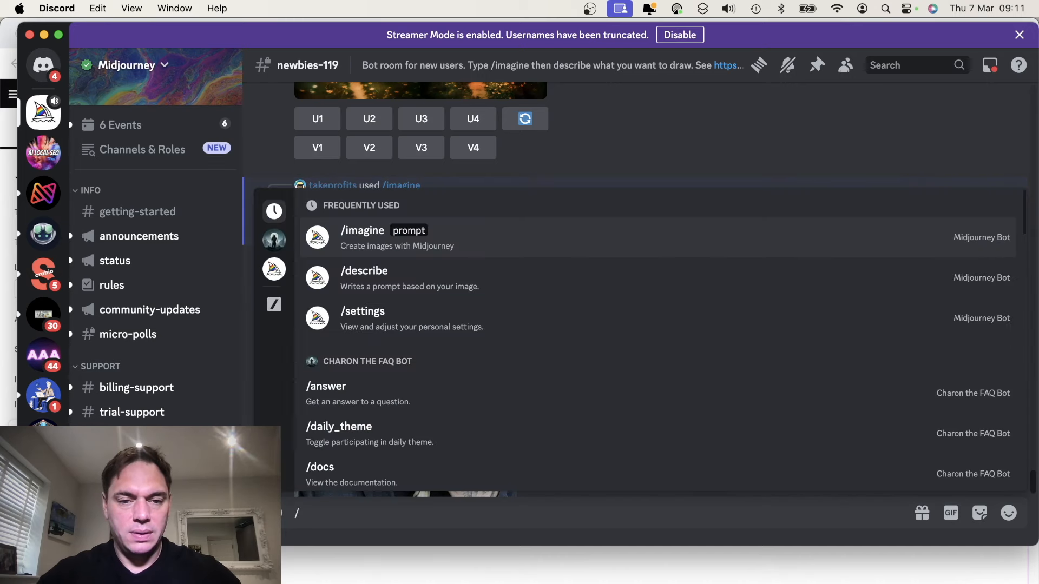
click(395, 238)
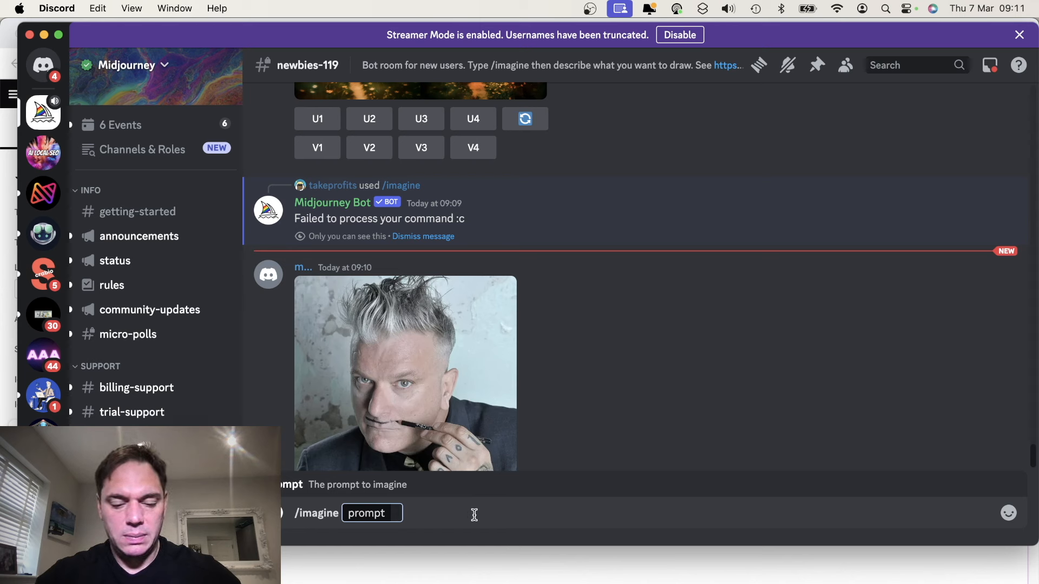
text(solar)
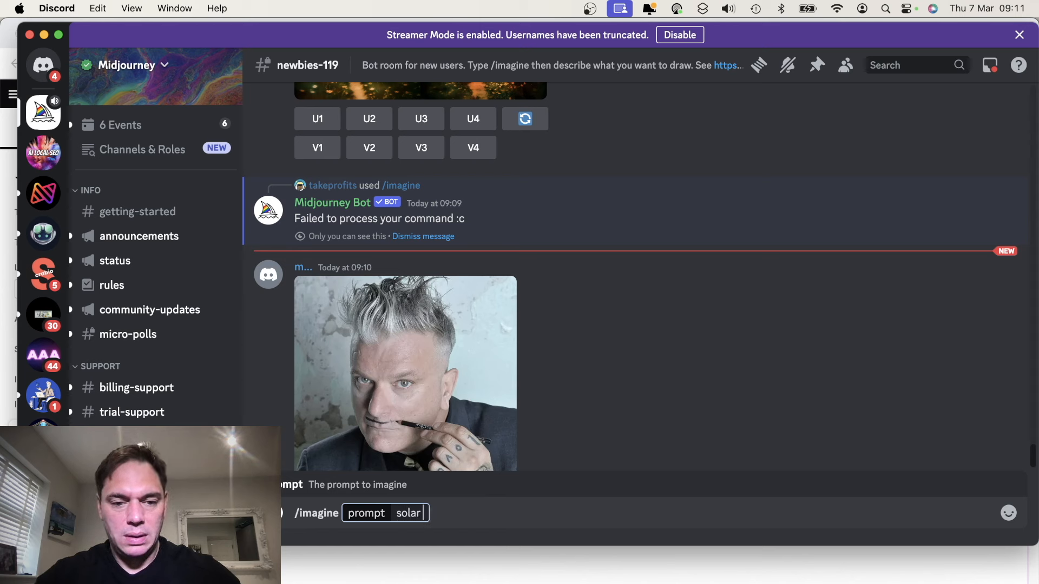
text( opapan)
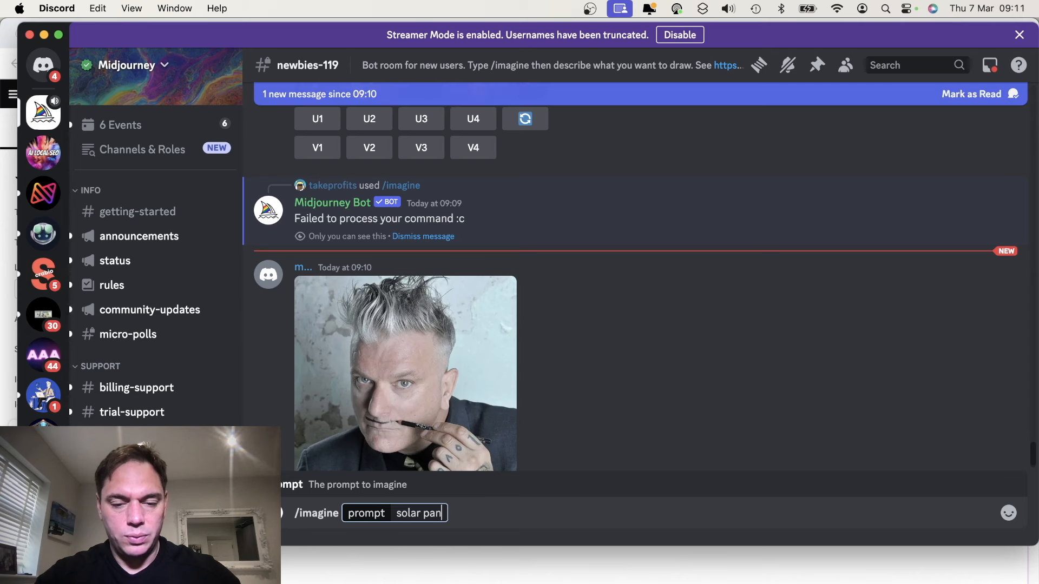
text(els installe)
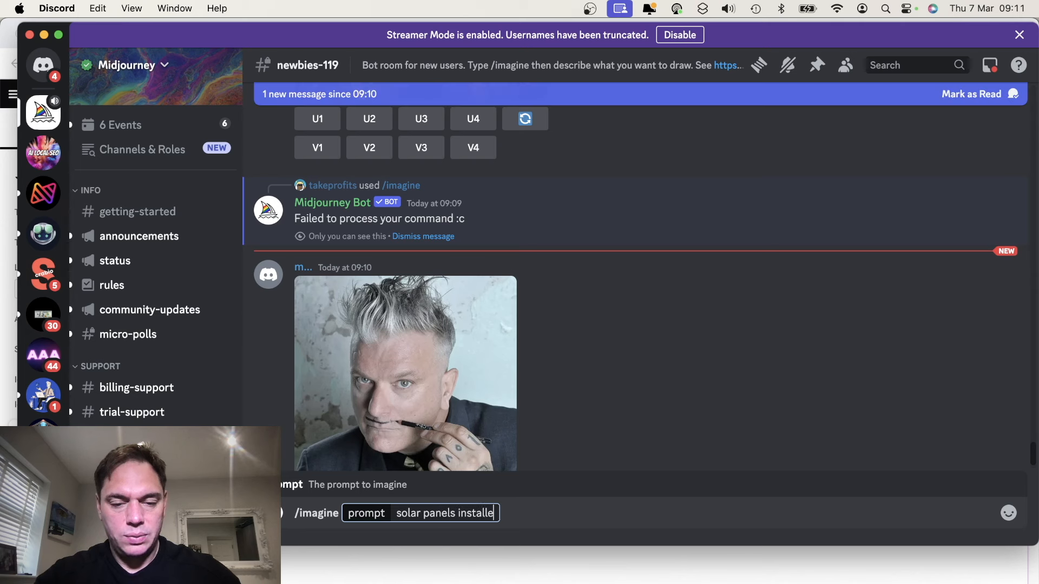
text(d on a re)
key(BackSpace)
key(BackSpace)
text(B)
key(BackSpace)
text(Bi)
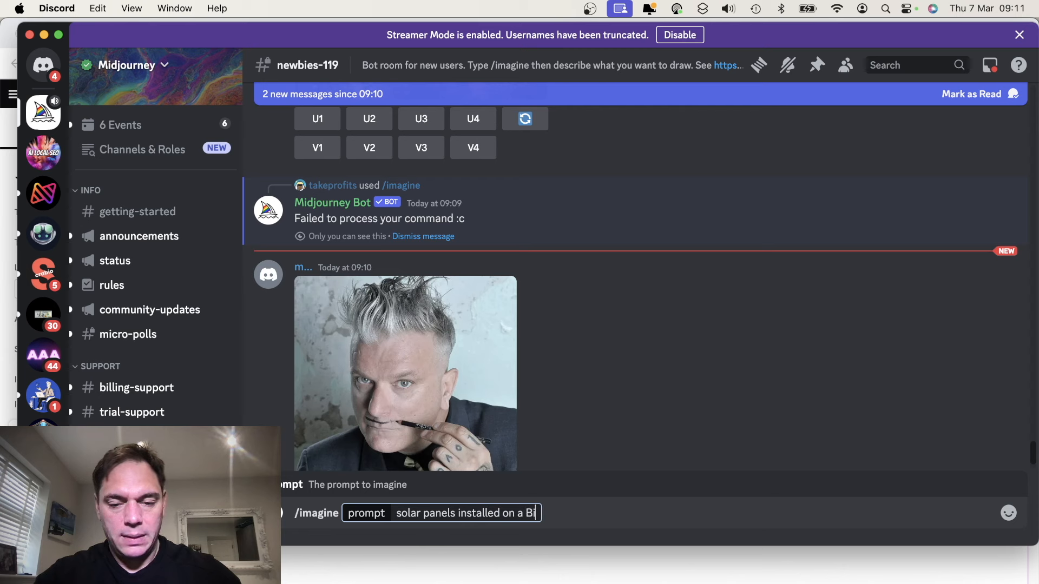
key(BackSpace)
text(ritish residentai)
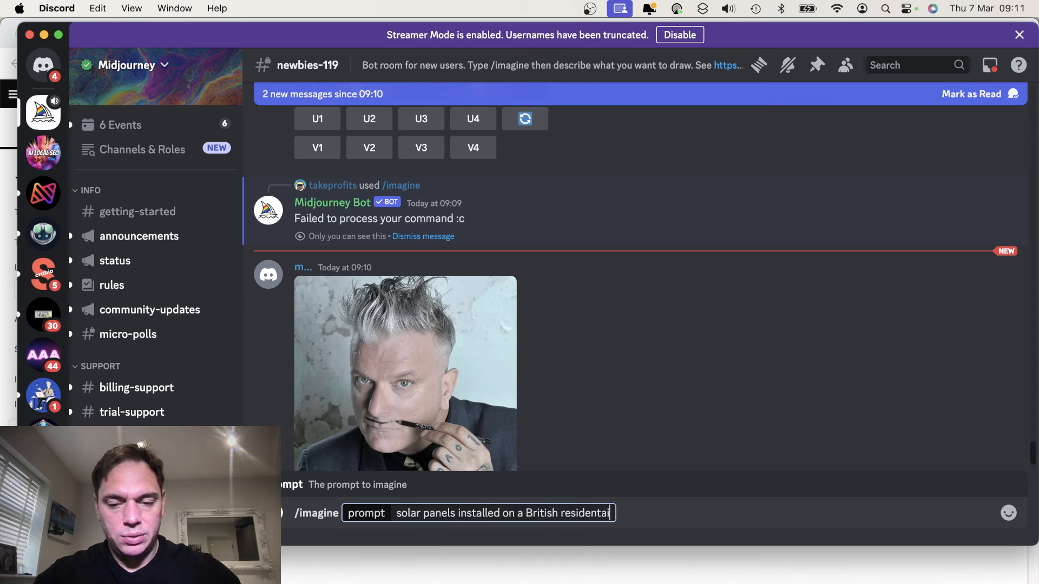
text(l)
key(BackSpace)
key(BackSpace)
key(BackSpace)
text(ia)
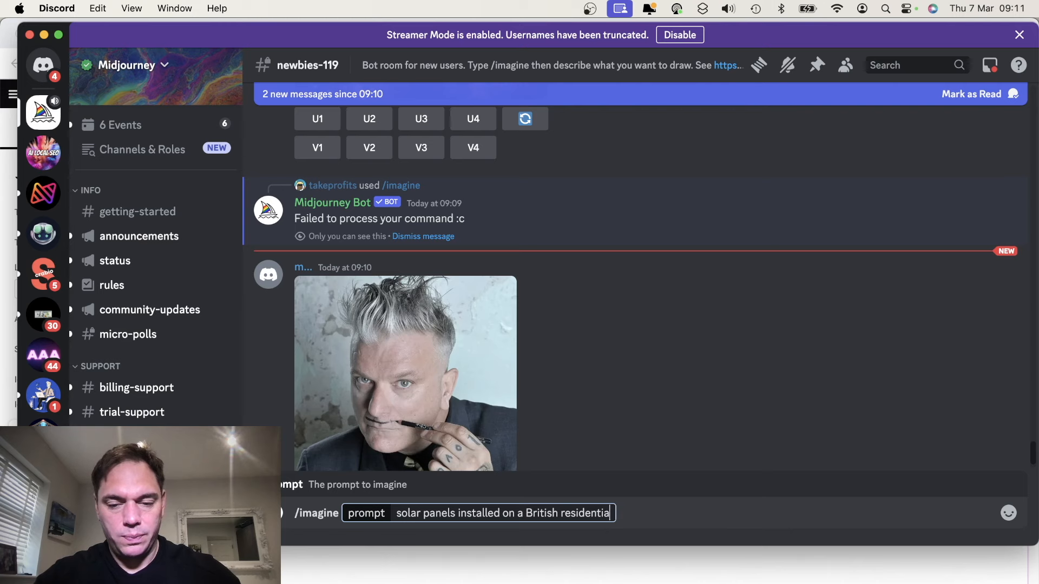
text(l property)
key(Return)
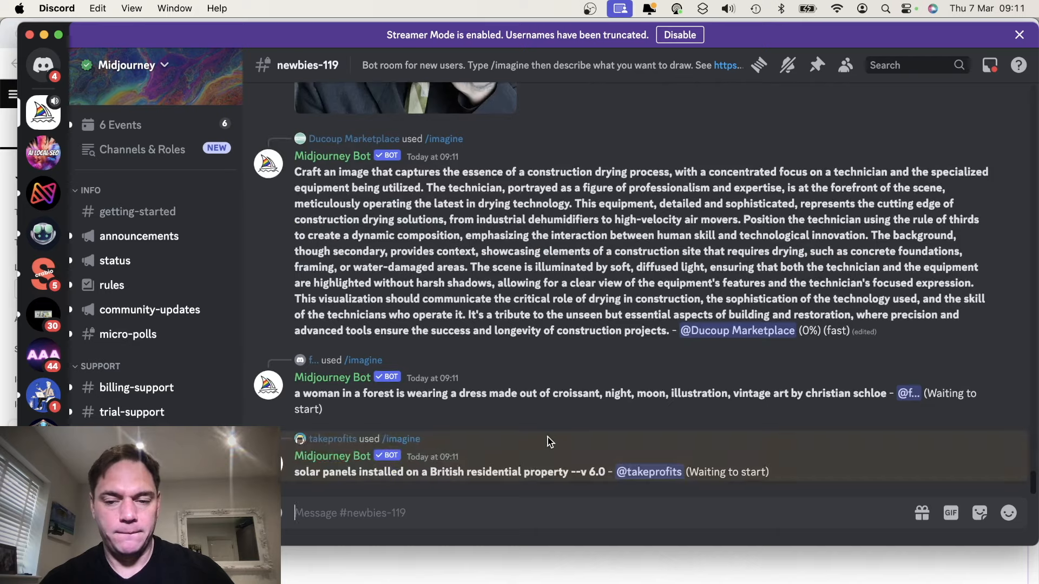
Switch to the PageOptimizer Pro content editor in Chrome, accept the sub-headings outline and proceed to the main content stage
key(super+Tab)
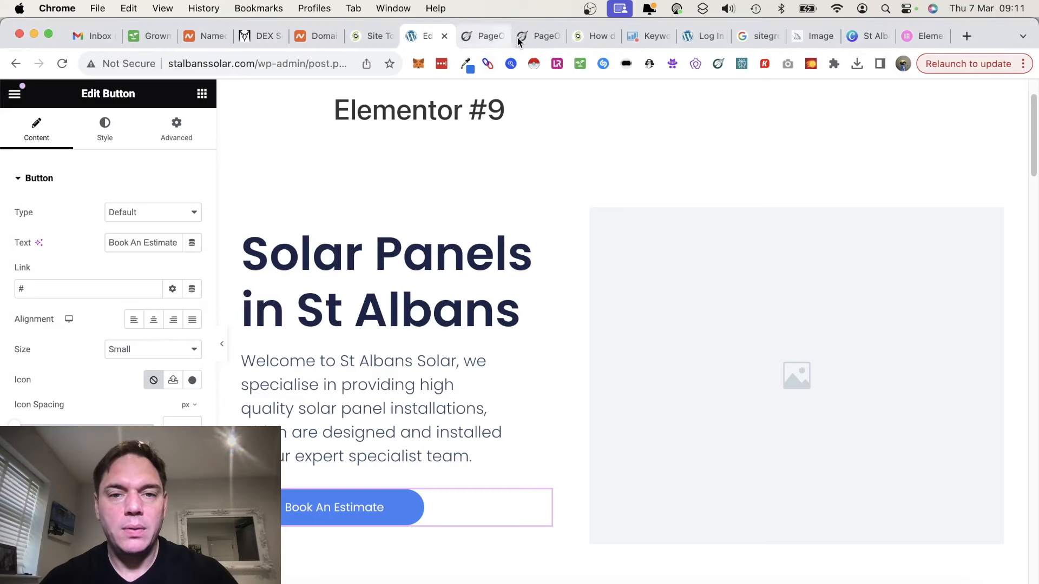
click(531, 36)
scroll(141, 267, down, 4)
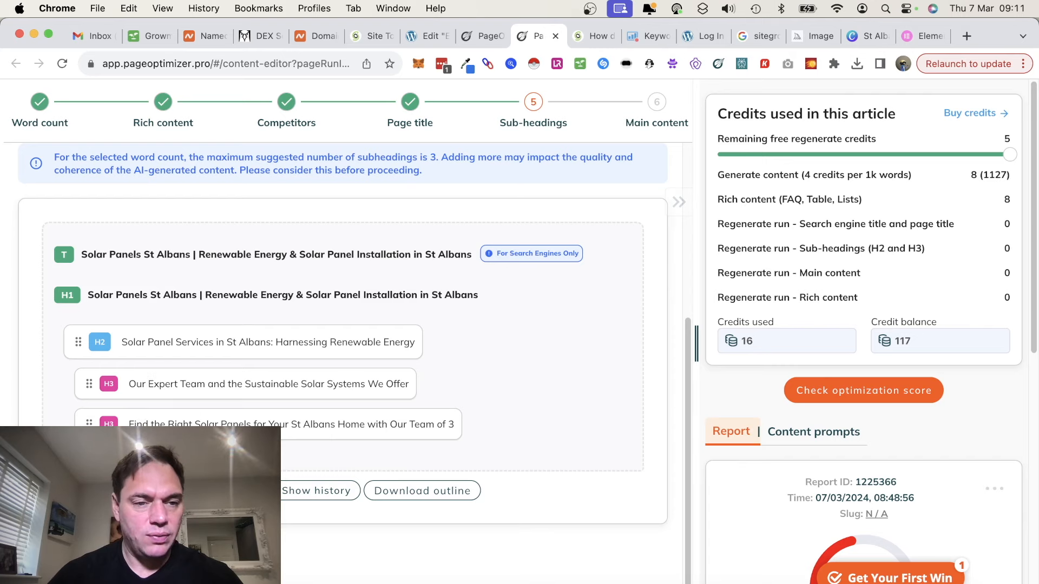
click(238, 491)
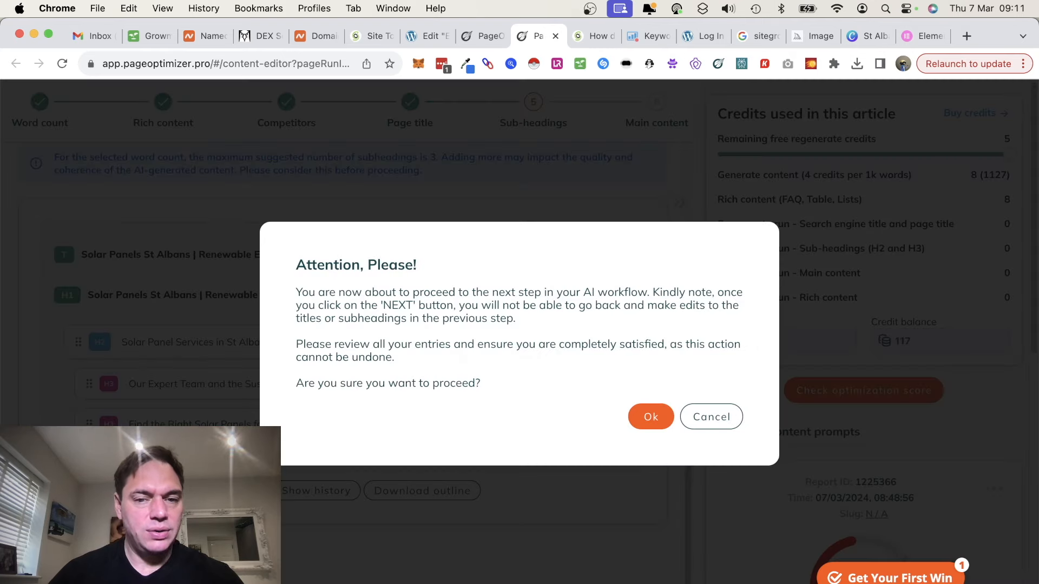
click(652, 418)
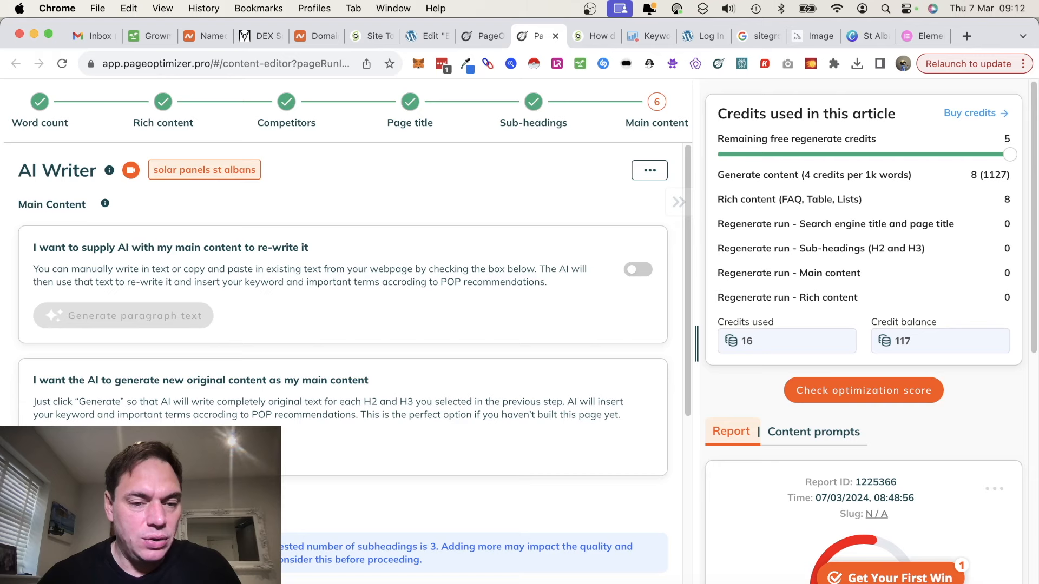
Have the AI Writer generate new original main content for the headings in the outline
scroll(307, 376, down, 5)
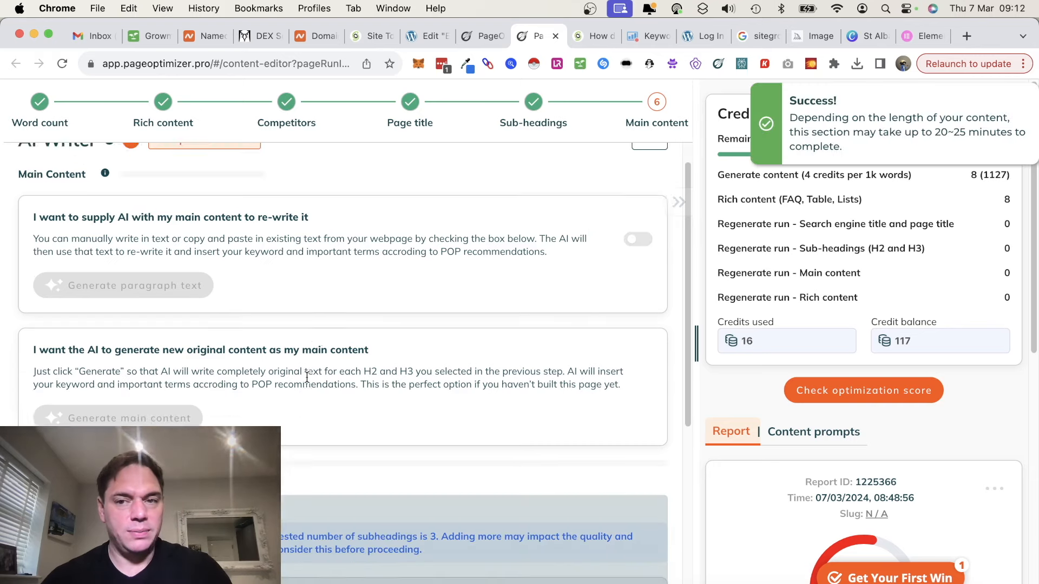
scroll(306, 379, down, 2)
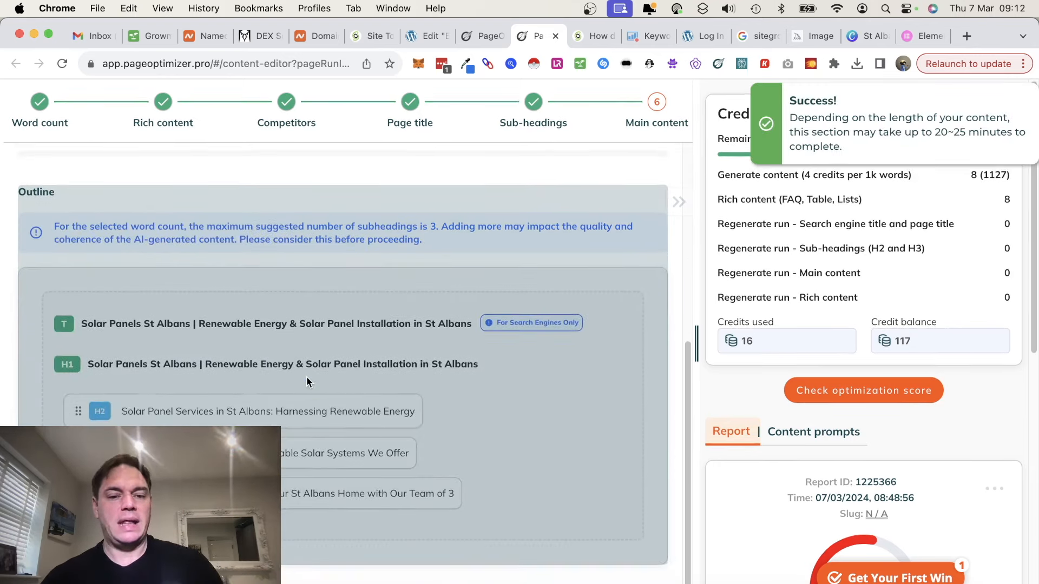
scroll(307, 376, up, 2)
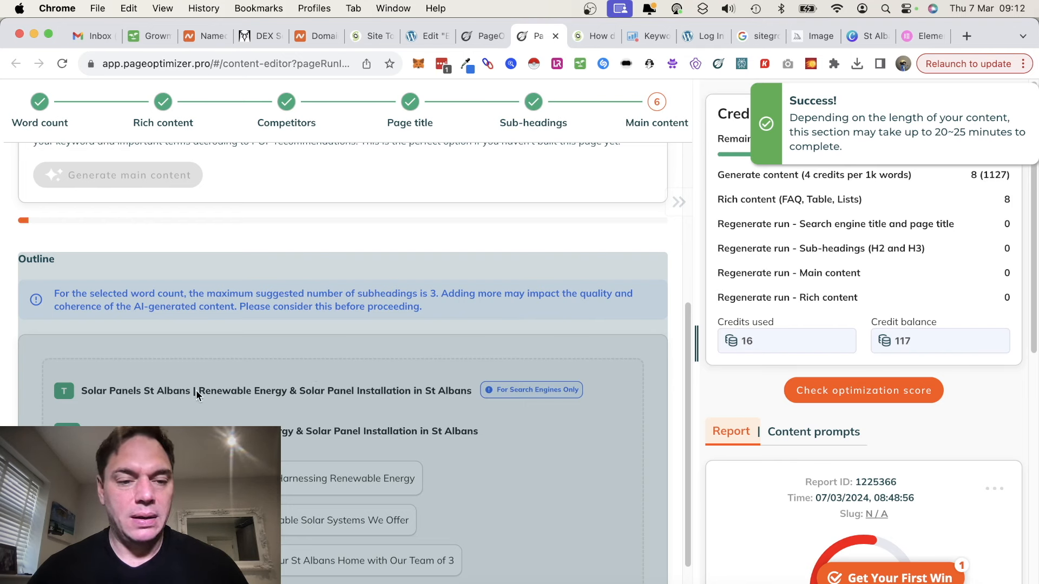
click(472, 40)
click(425, 37)
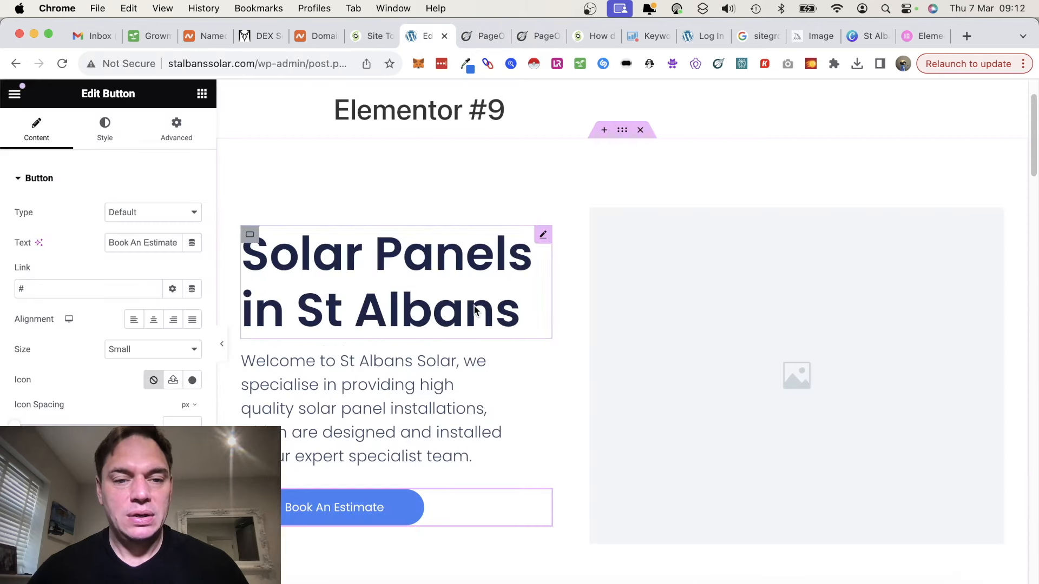
scroll(514, 456, down, 3)
scroll(514, 451, up, 2)
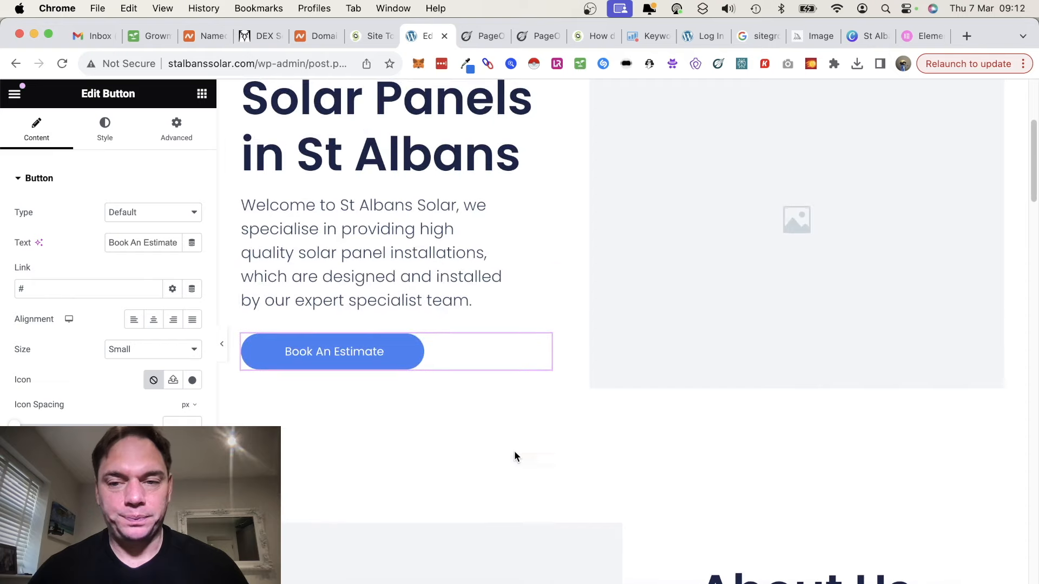
Return to Discord and upscale the second, third and fourth images of the generated solar panel house grid
key(super+Tab)
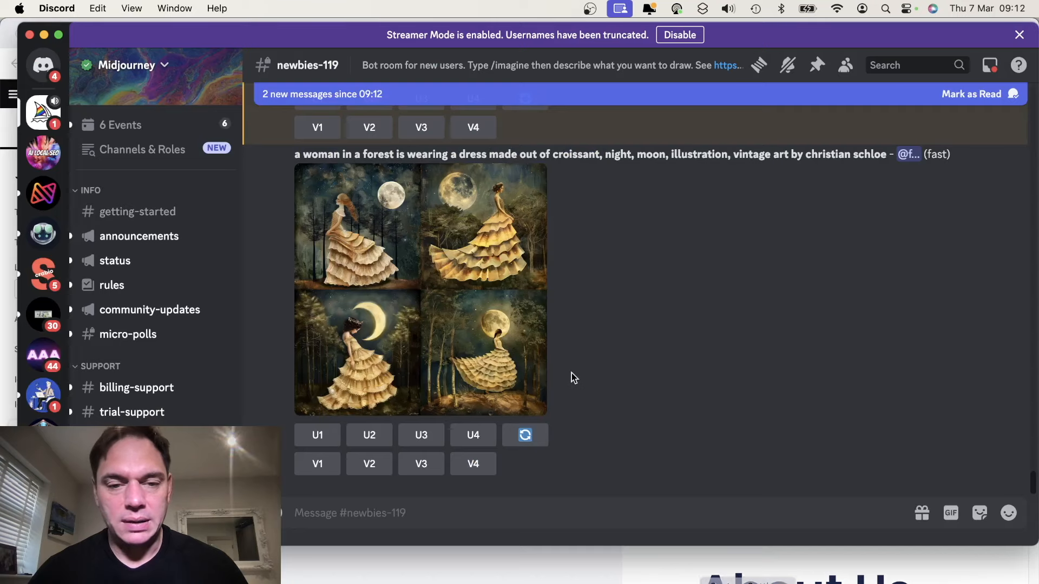
scroll(568, 336, up, 5)
scroll(565, 292, up, 2)
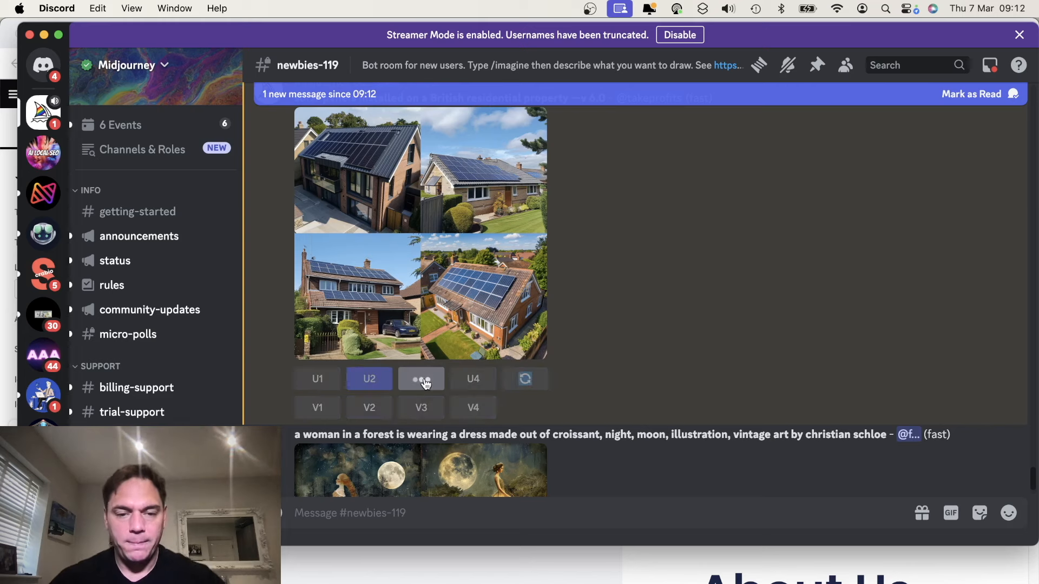
click(423, 384)
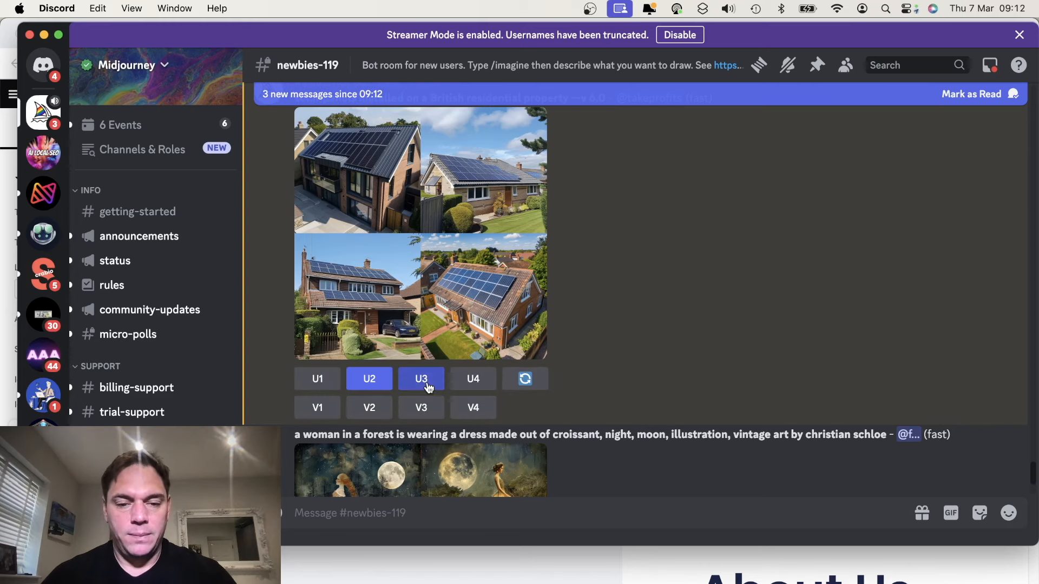
click(474, 381)
Open the upscaled image of the bungalow with solar panels on the Midjourney website
scroll(654, 377, down, 5)
scroll(652, 376, down, 10)
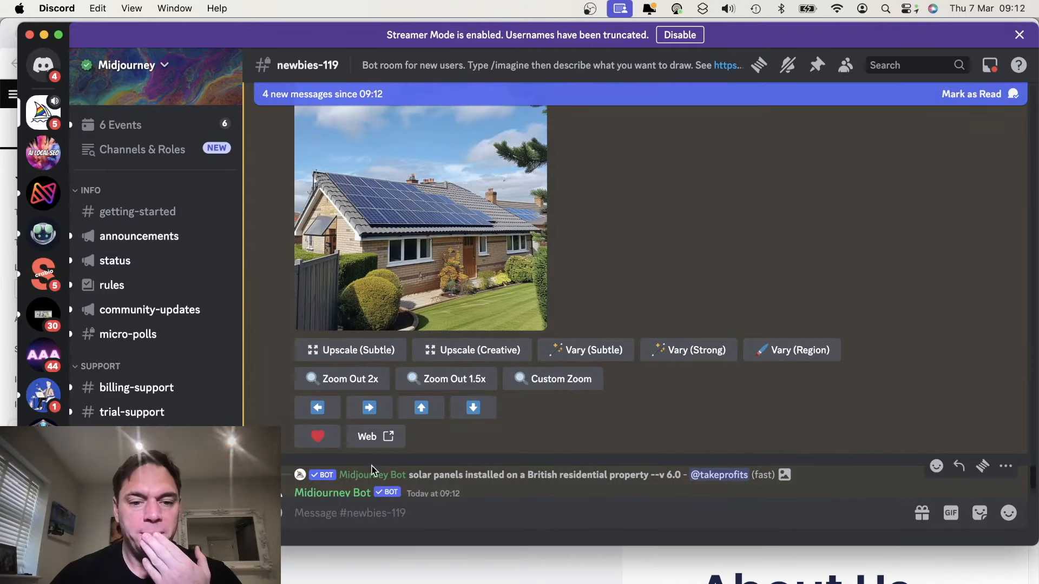
click(372, 443)
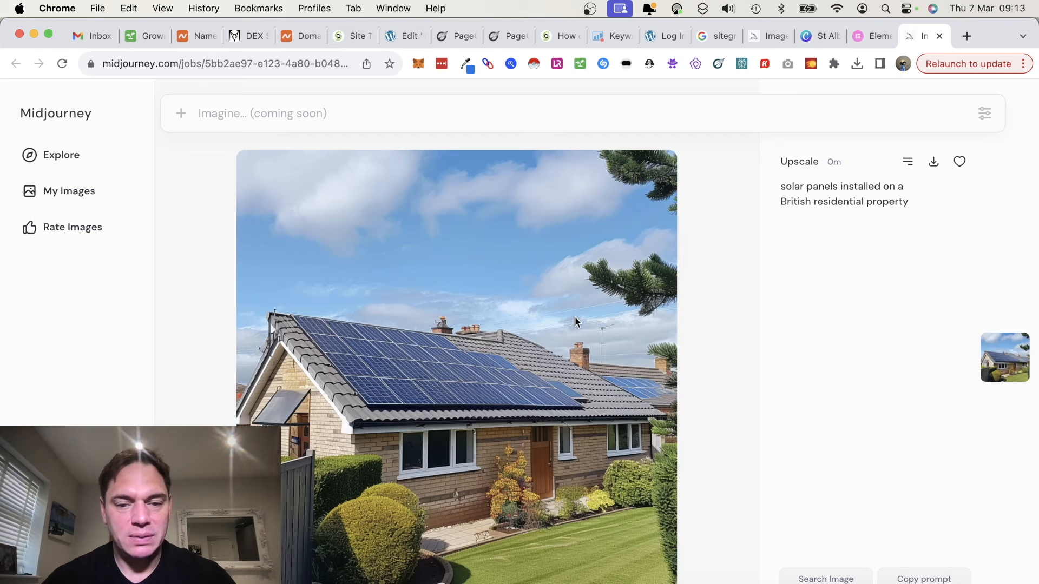
Save the bungalow image to the Downloads folder as "St Albans Solar Panels"
right_click(575, 321)
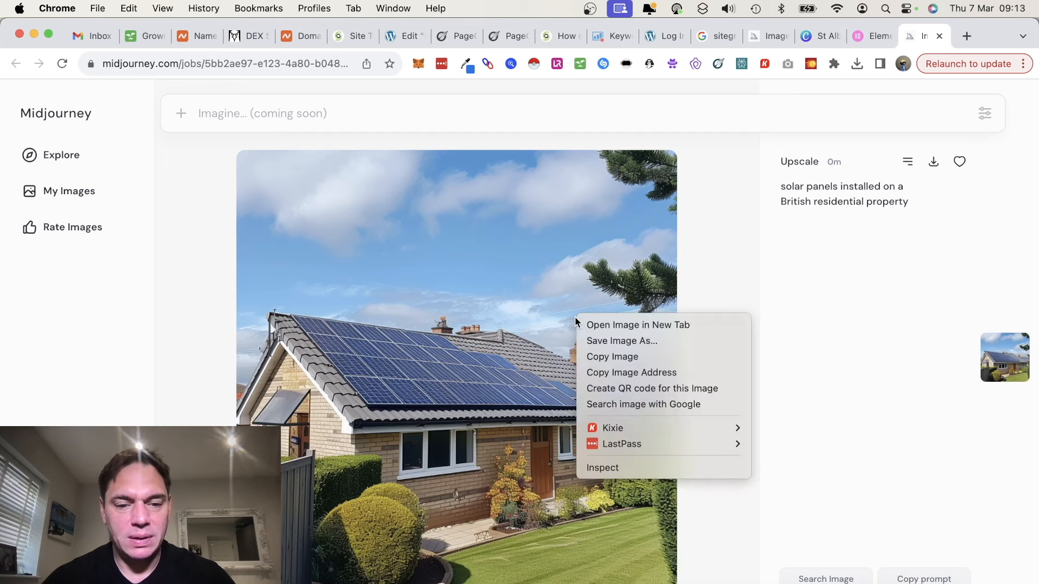
click(587, 341)
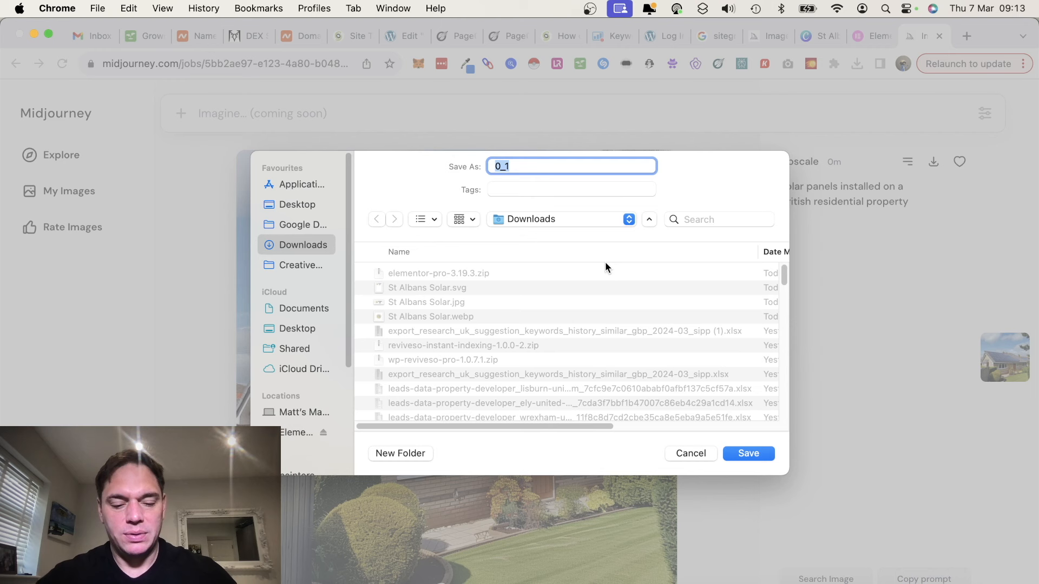
text(St Alban)
key(BackSpace)
key(BackSpace)
key(BackSpace)
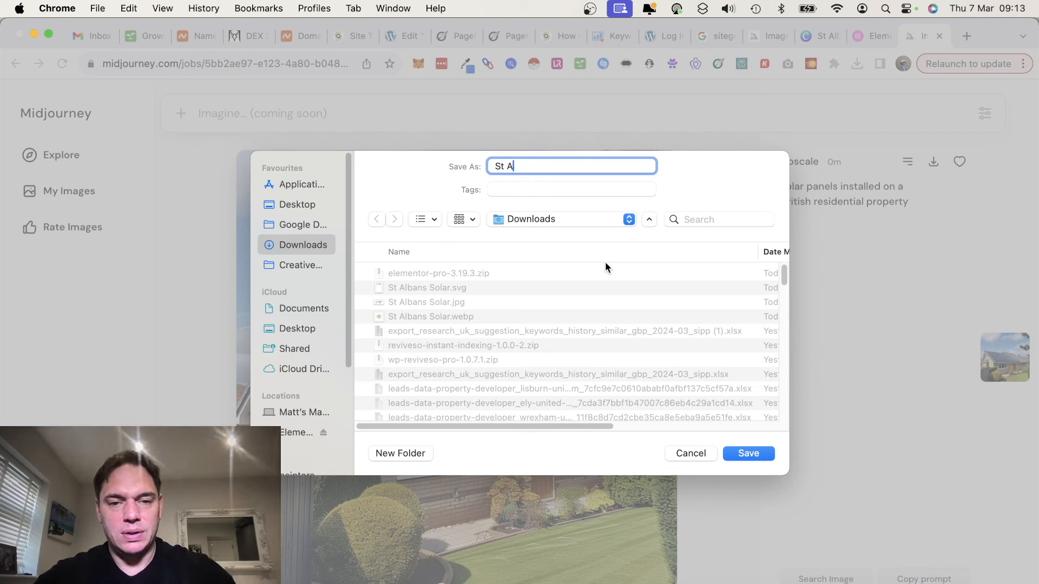
text(bans Sp)
key(BackSpace)
text(o)
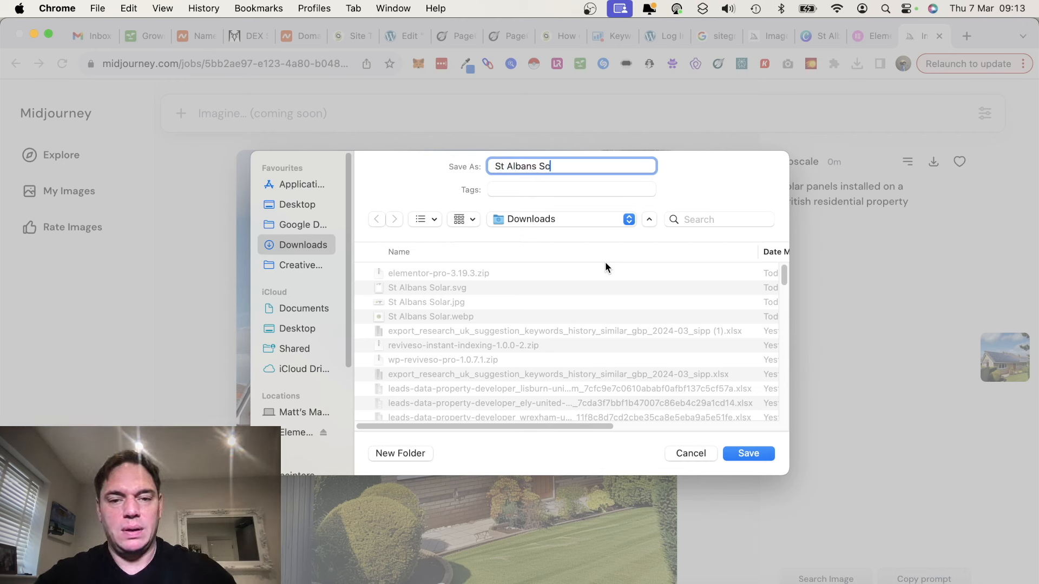
text(lar Panels)
key(Return)
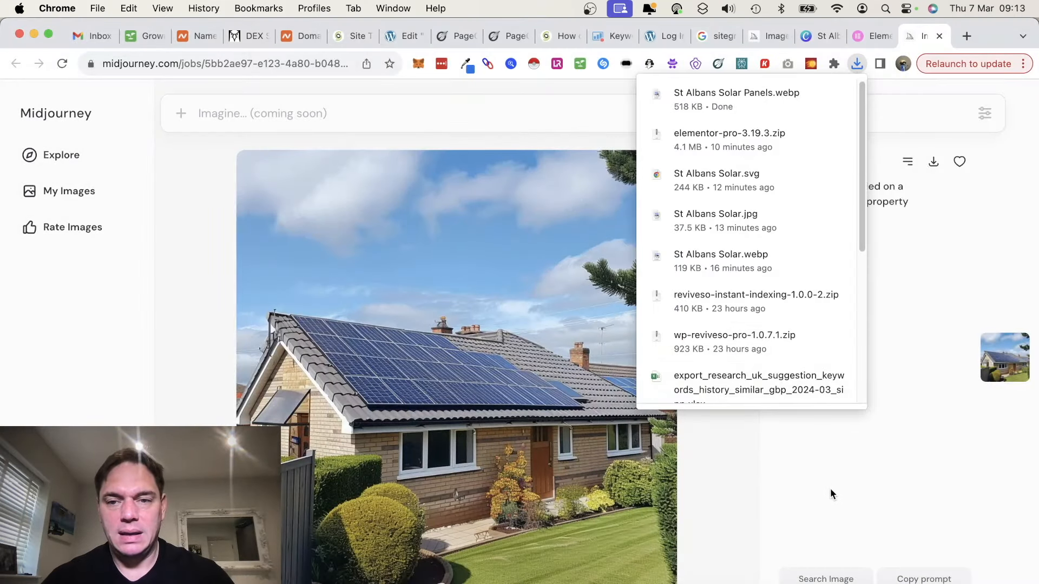
click(831, 481)
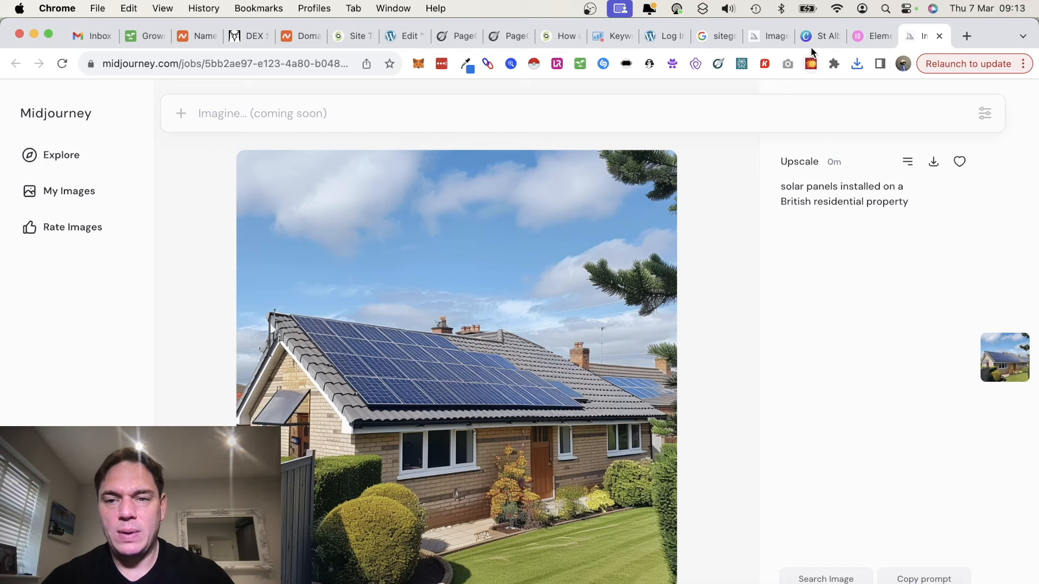
Return to the Elementor page editor and replace the hero placeholder image with "St Albans Solar Panels.webp", uploaded from the Downloads folder
click(665, 37)
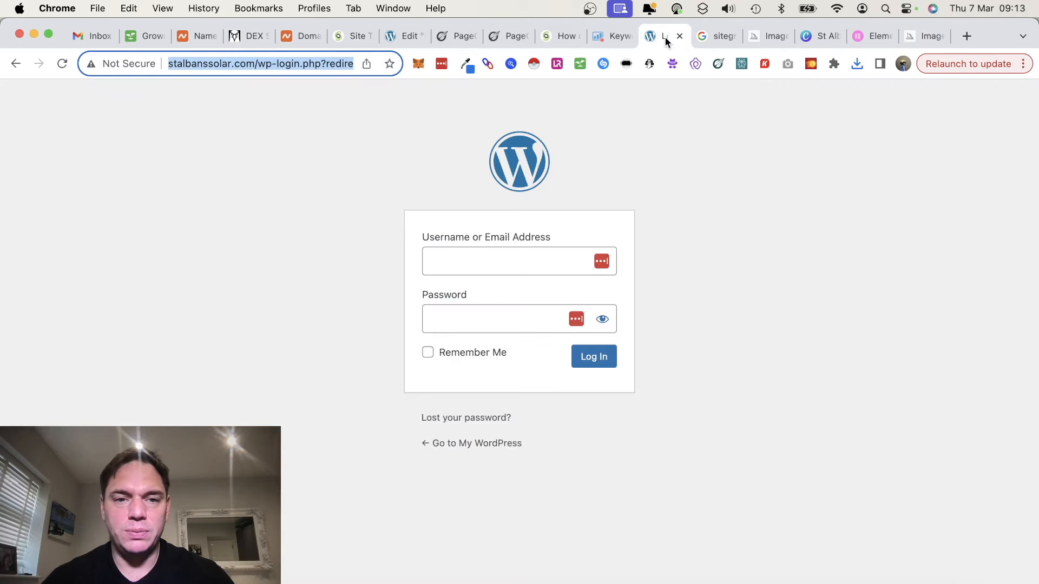
click(414, 35)
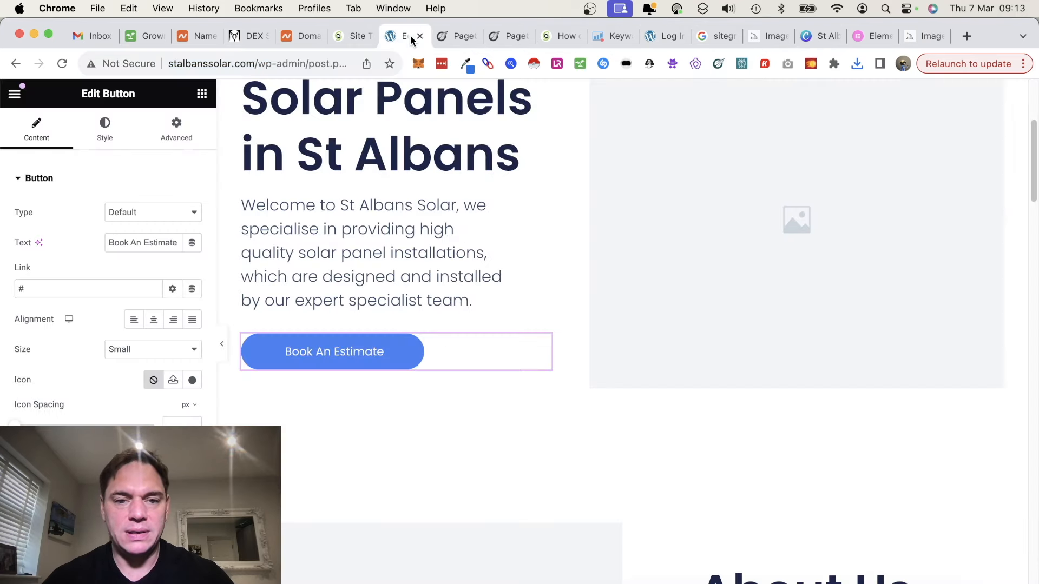
click(771, 278)
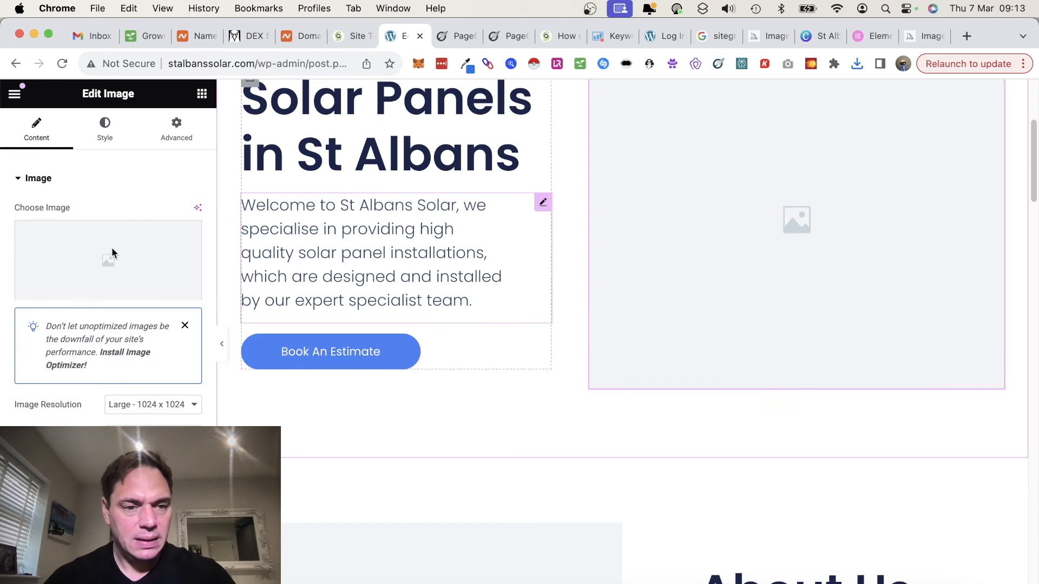
click(105, 261)
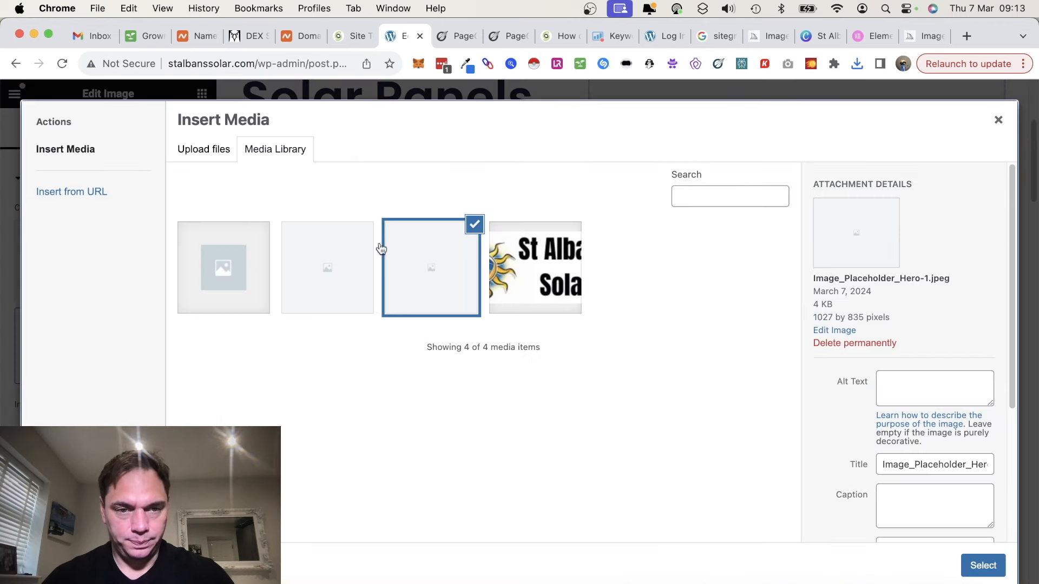
click(215, 156)
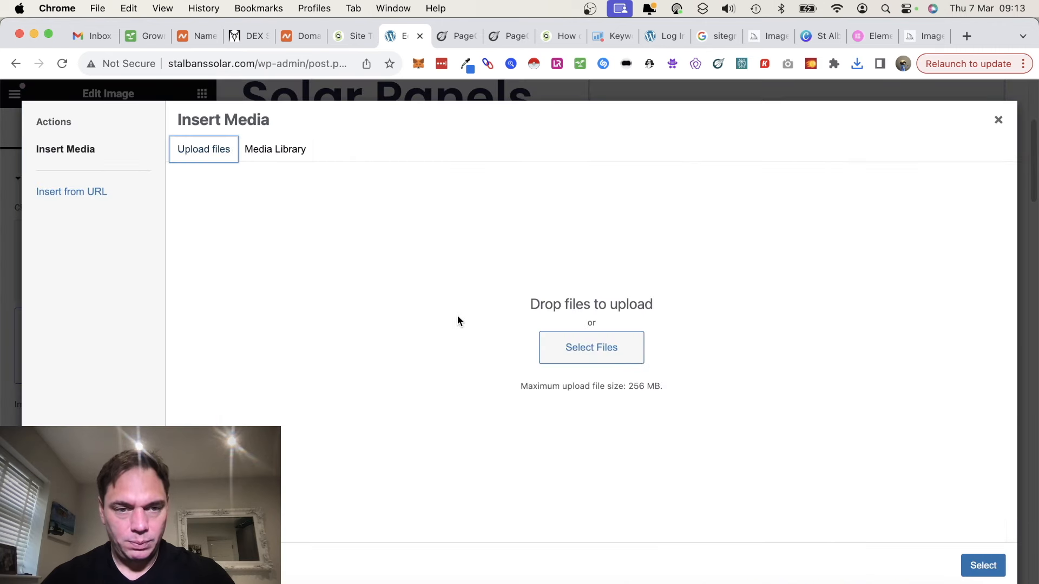
click(601, 351)
click(273, 225)
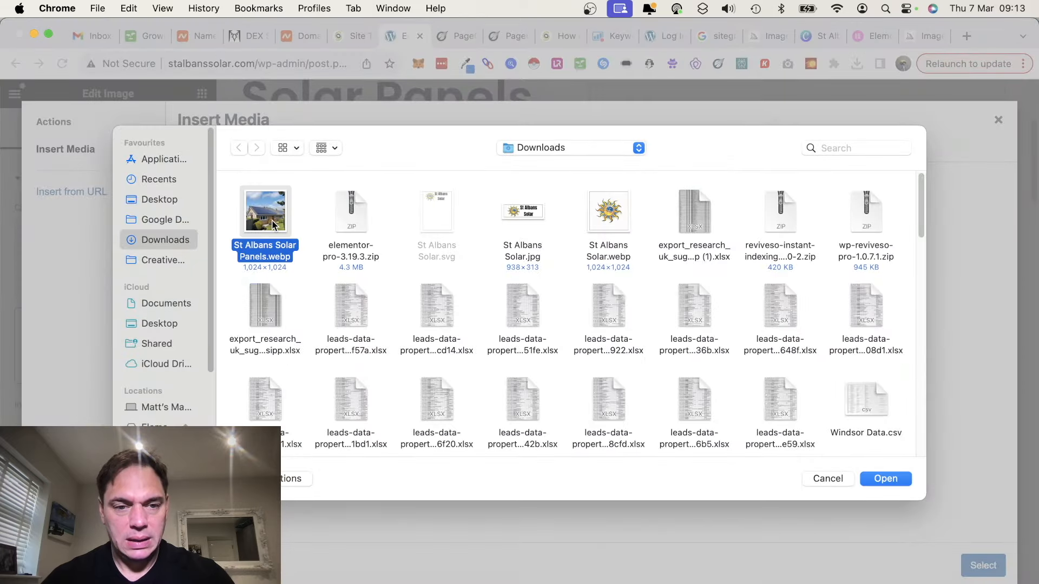
click(890, 479)
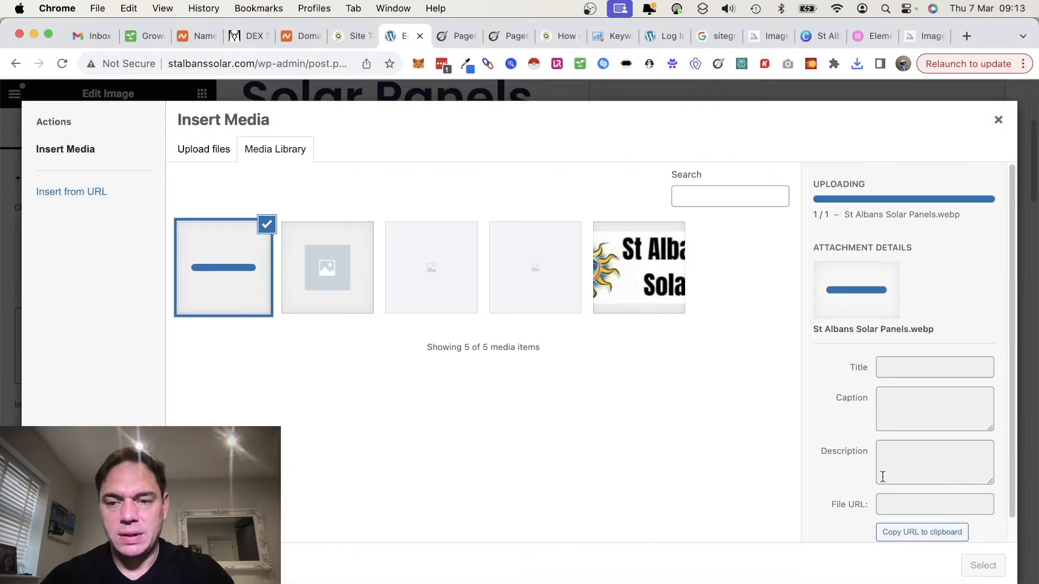
click(974, 567)
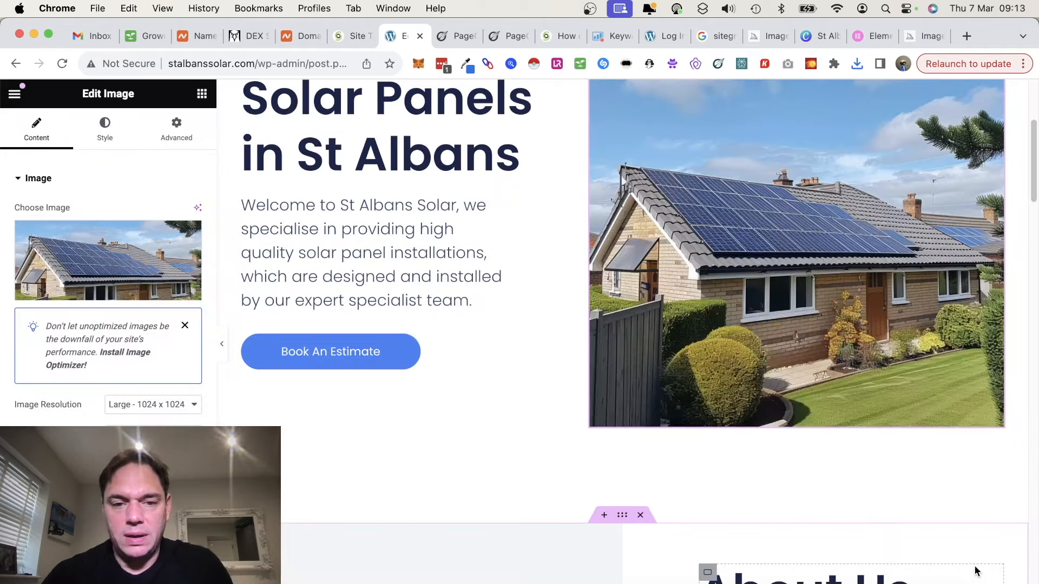
Hide the "Elementor #9" page title above the hero section through the page settings
scroll(469, 200, up, 5)
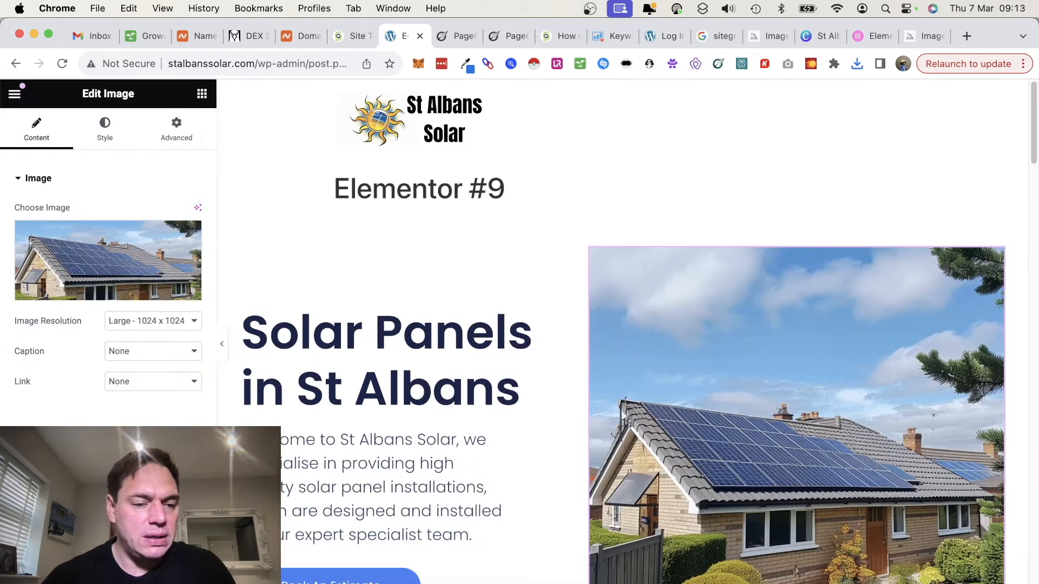
click(15, 571)
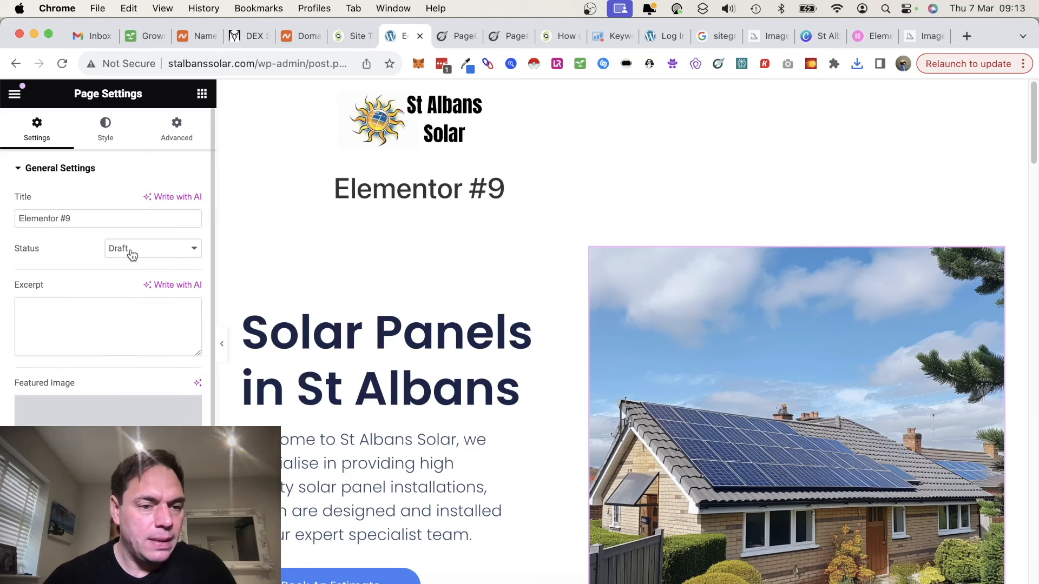
scroll(59, 568, down, 3)
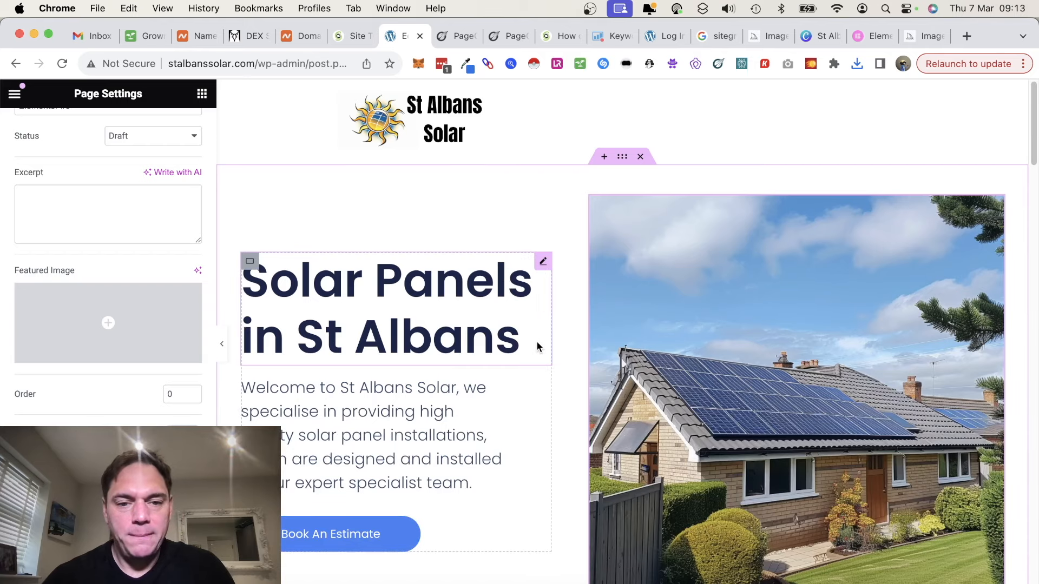
Retitle the first service box under Our Services as "Solar Panels St Albans"
scroll(537, 340, down, 5)
scroll(537, 342, down, 4)
scroll(537, 342, up, 2)
scroll(537, 342, down, 2)
scroll(537, 342, up, 8)
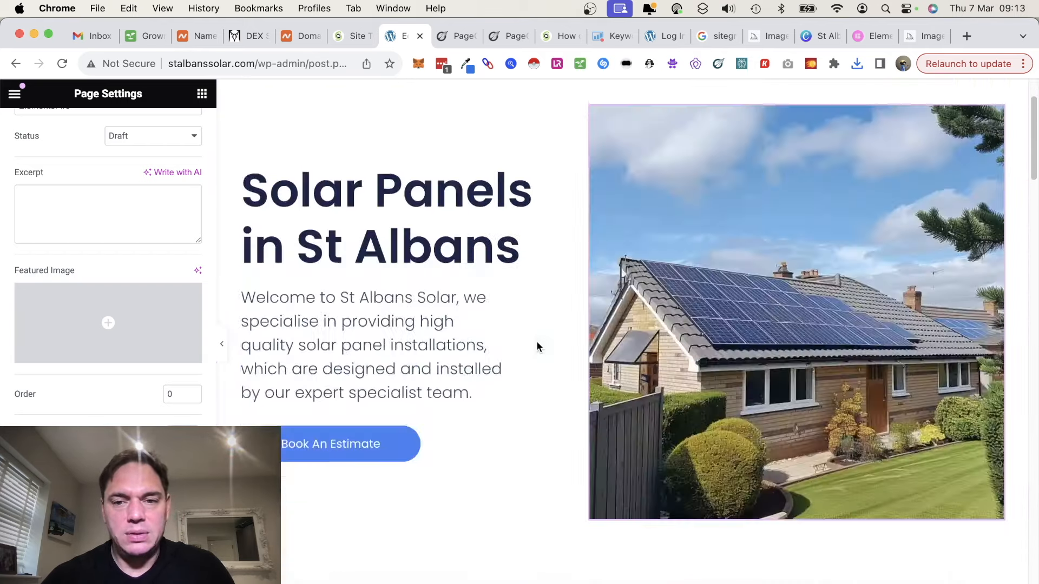
scroll(537, 346, down, 12)
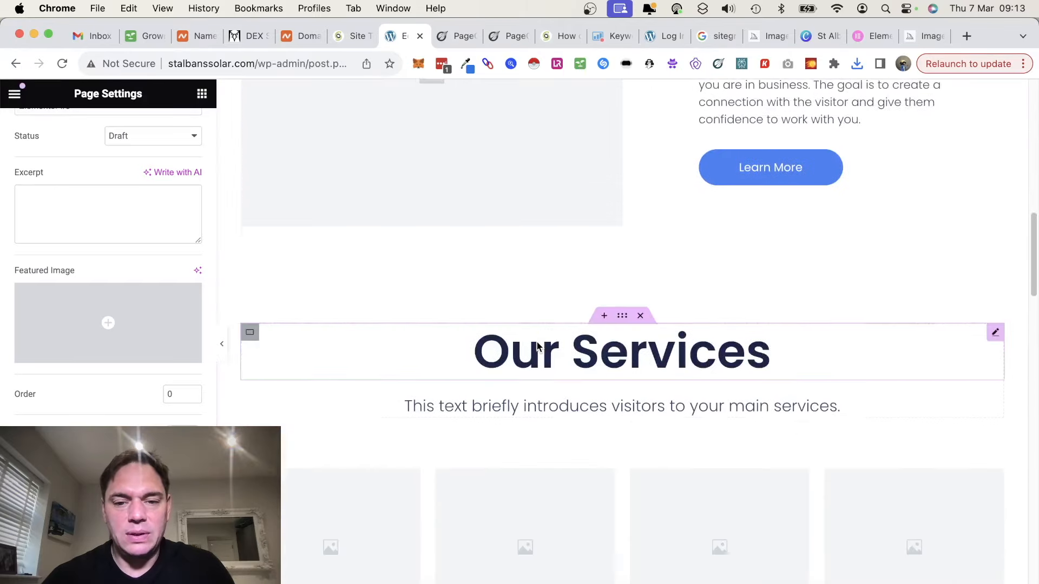
scroll(537, 346, down, 5)
click(307, 352)
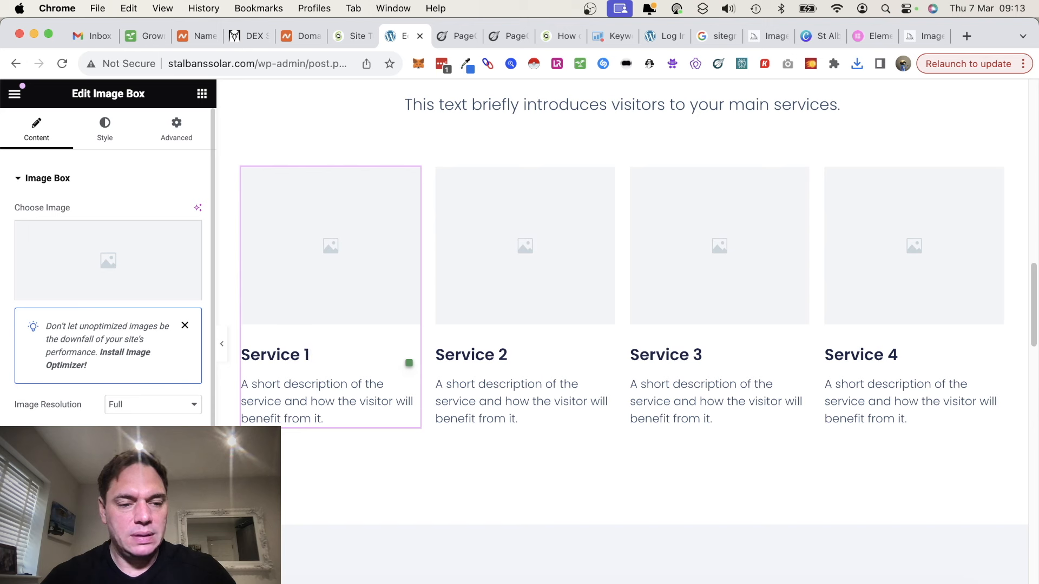
key(super+a)
text(Des)
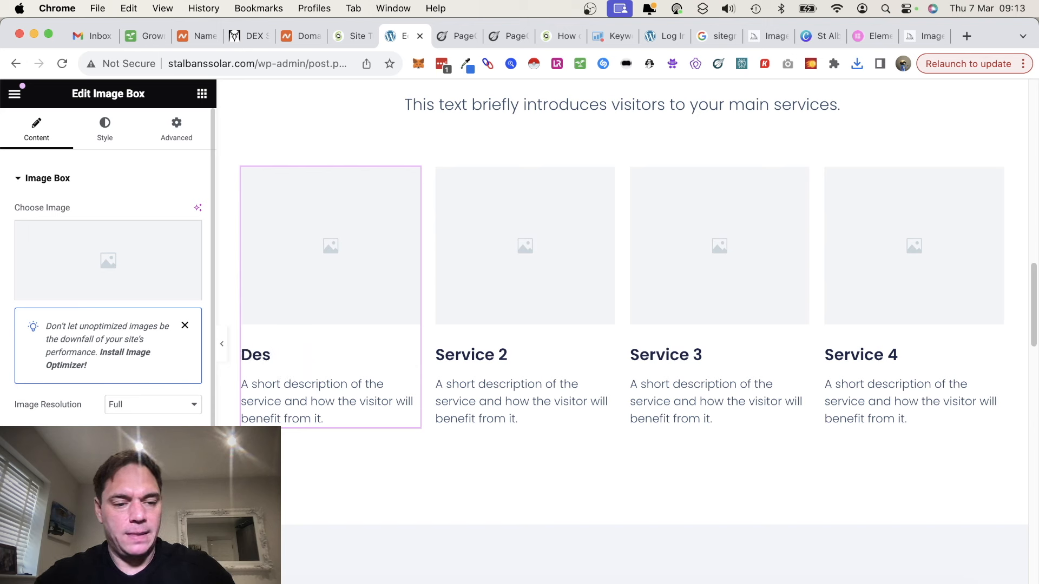
key(BackSpace)
text(Solar Panels St Albans)
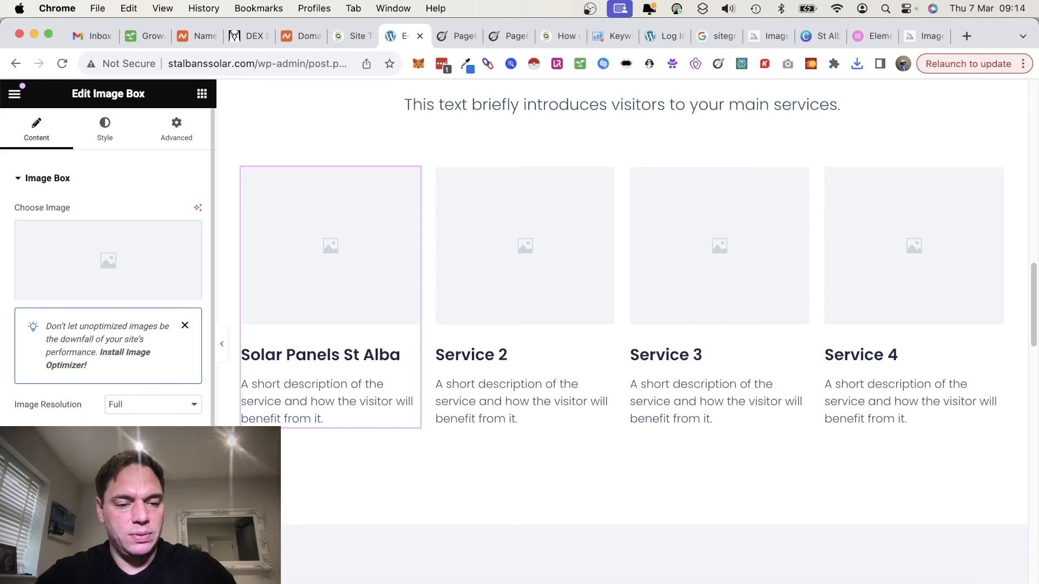
Retitle the second service box as "Battery Storage St Albans"
click(483, 364)
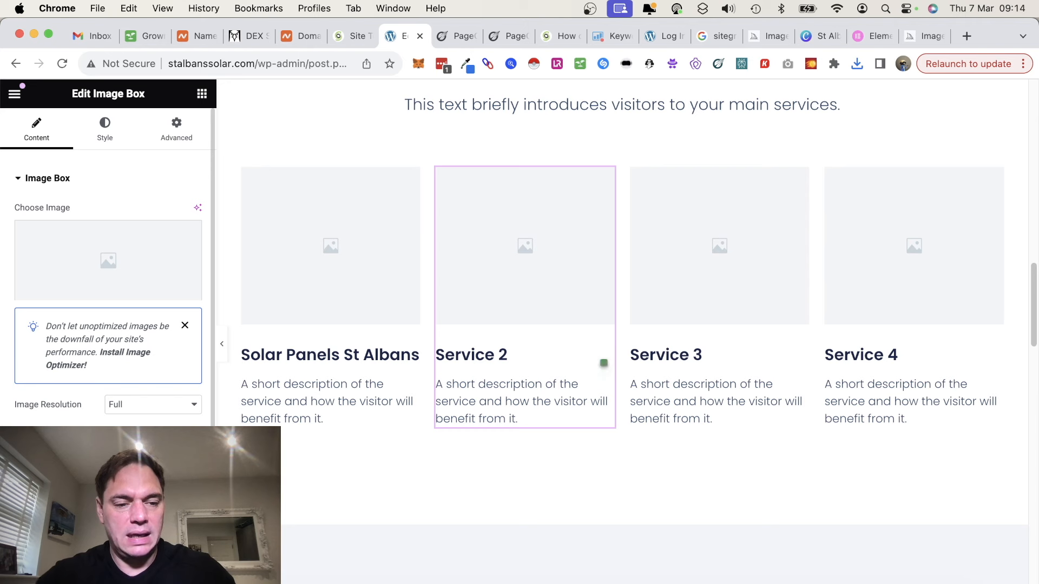
key(super+a)
key(BackSpace)
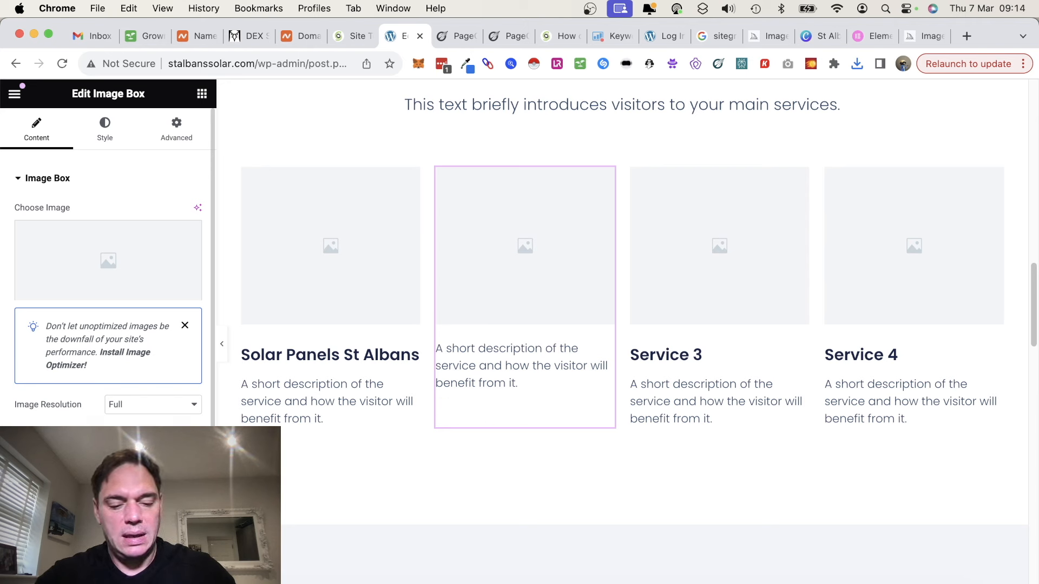
text(Battery)
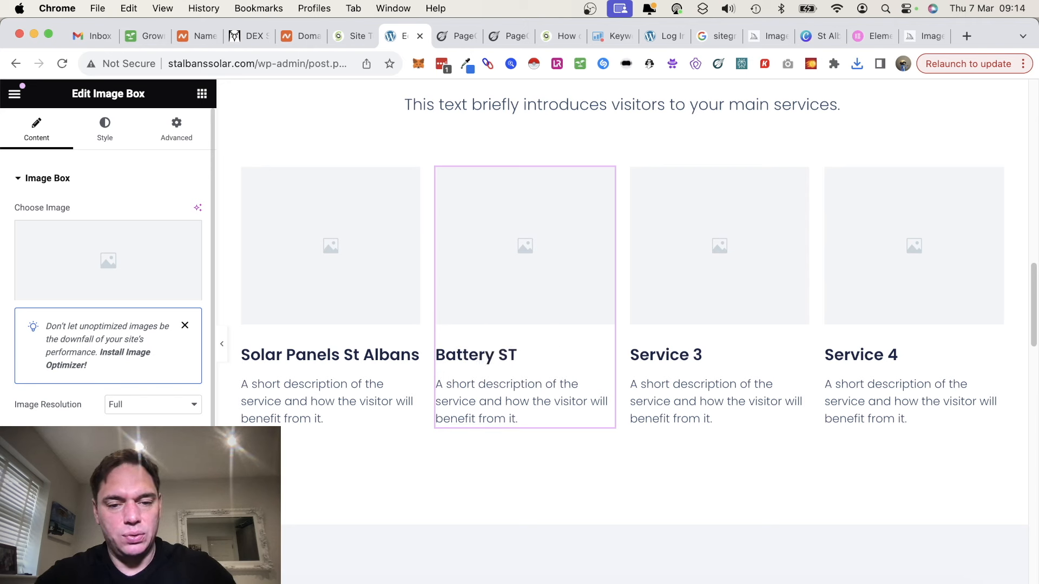
text( Storage St Albans)
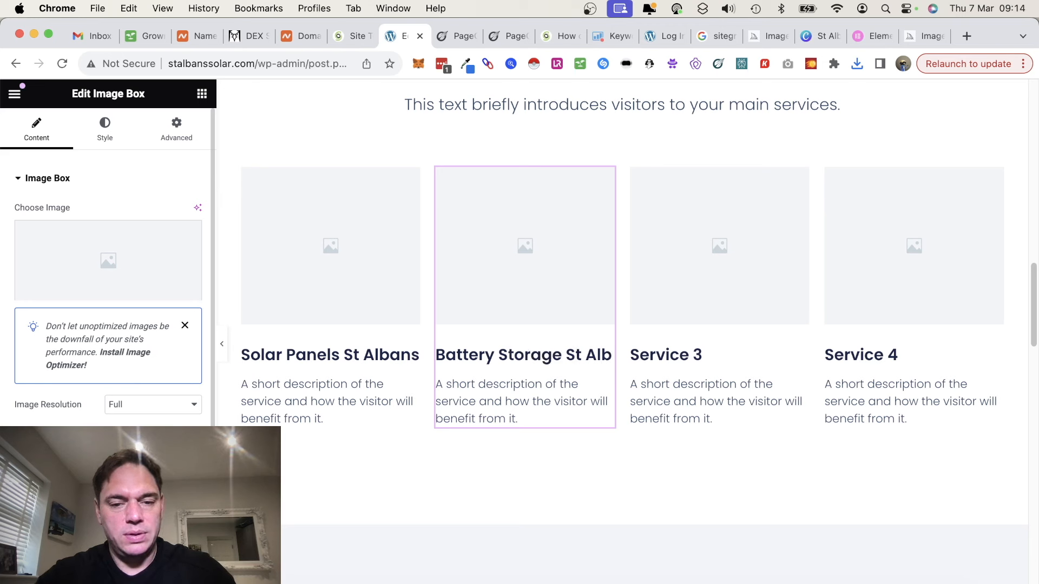
Retitle the third service box as "Electric Vehicle Charging St Albans"
click(670, 367)
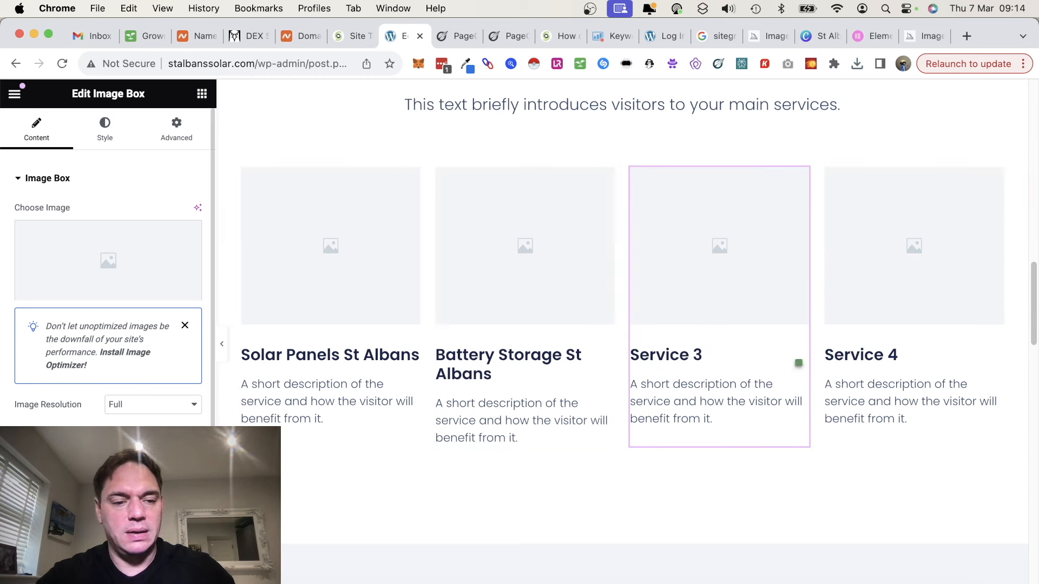
key(super+a)
key(BackSpace)
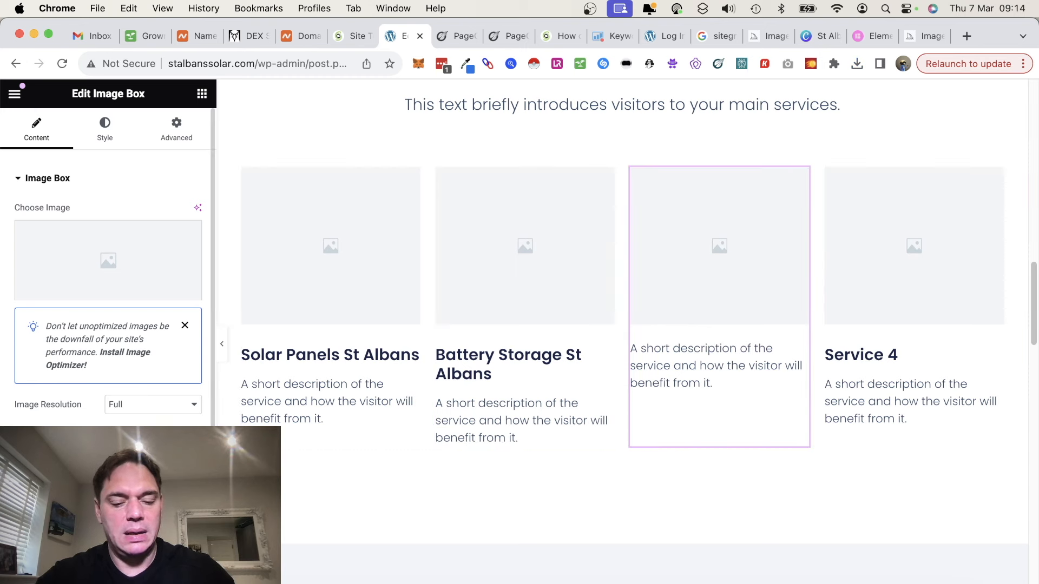
text(Elec)
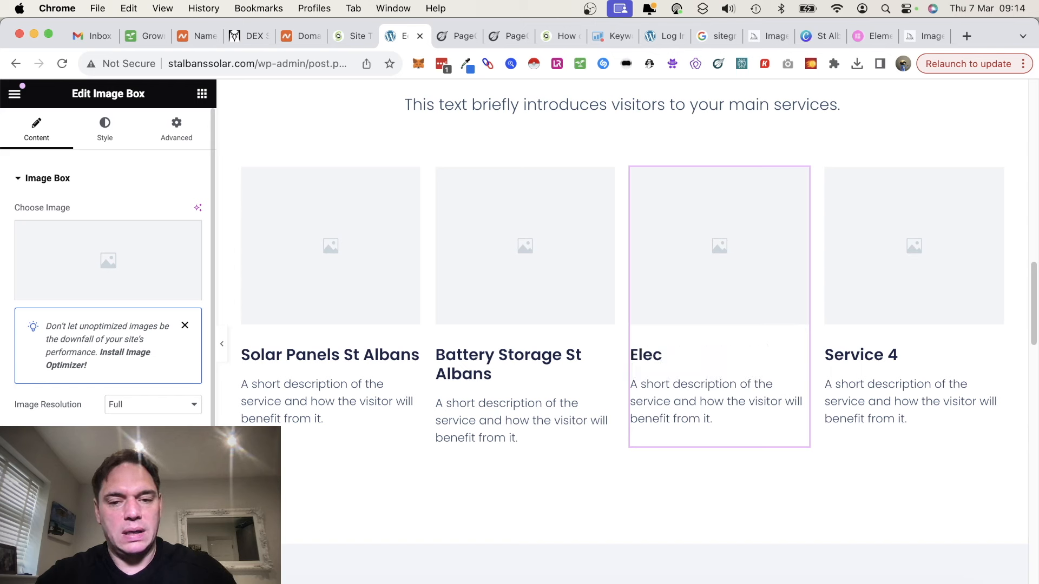
text(tric Vehicle Charging St Al)
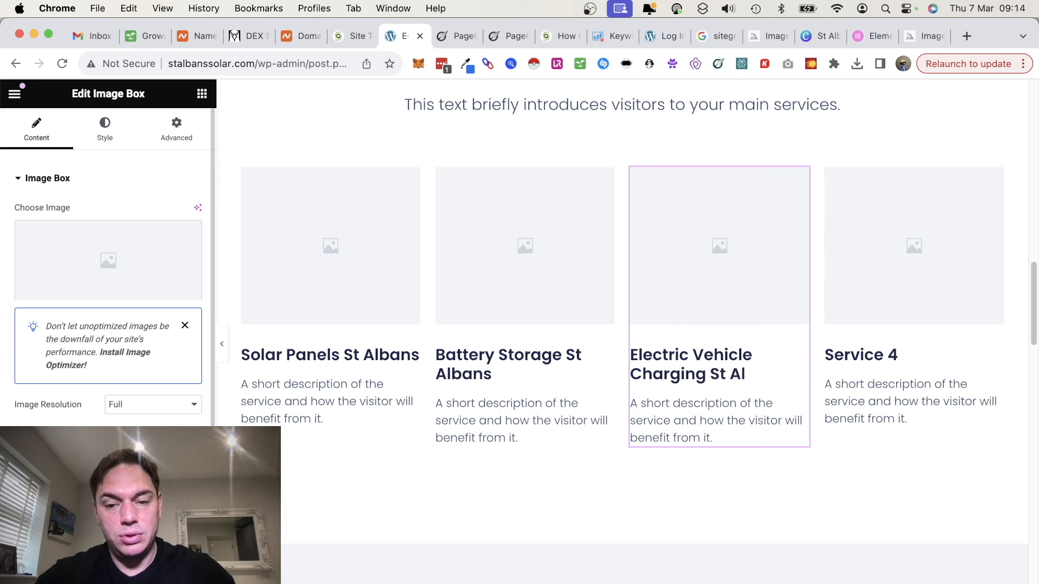
text(bans)
Retitle the fourth service box as "Solar Panel Repair And Replacement St ALbans"
click(866, 356)
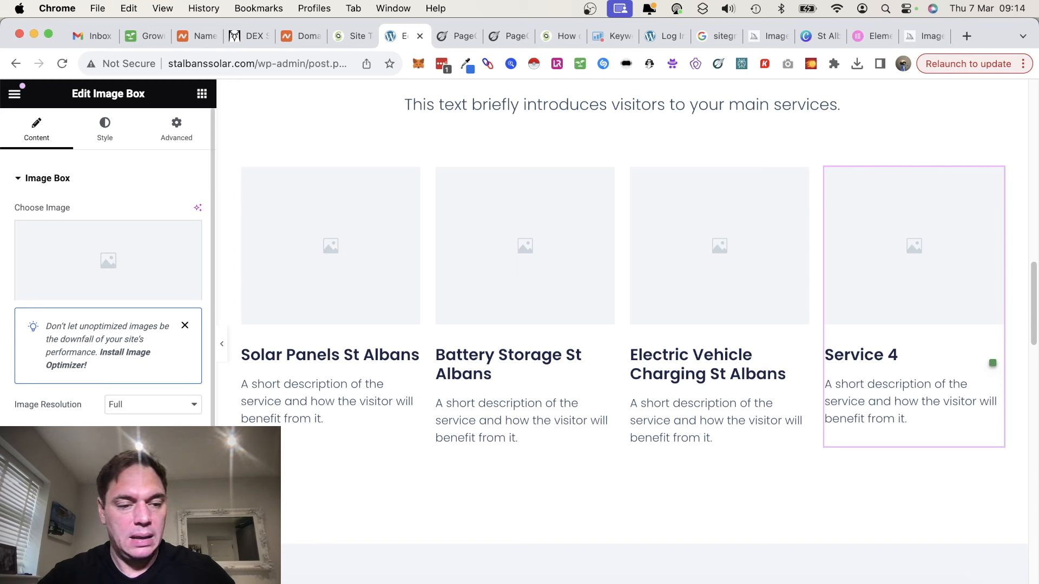
key(ctrl+a)
key(BackSpace)
text(S)
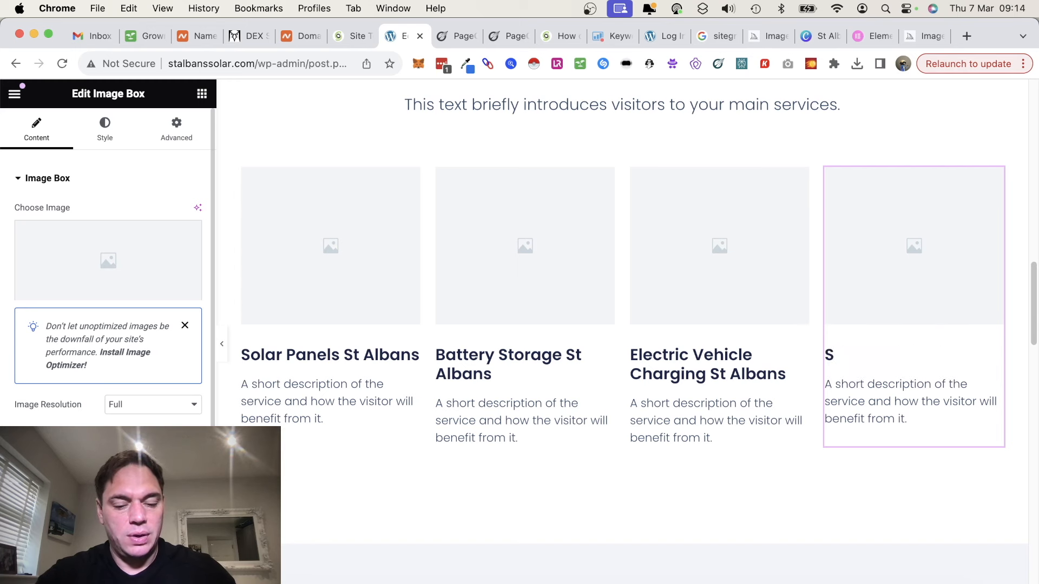
text(olar Panel Repair And Replacement St ALbans)
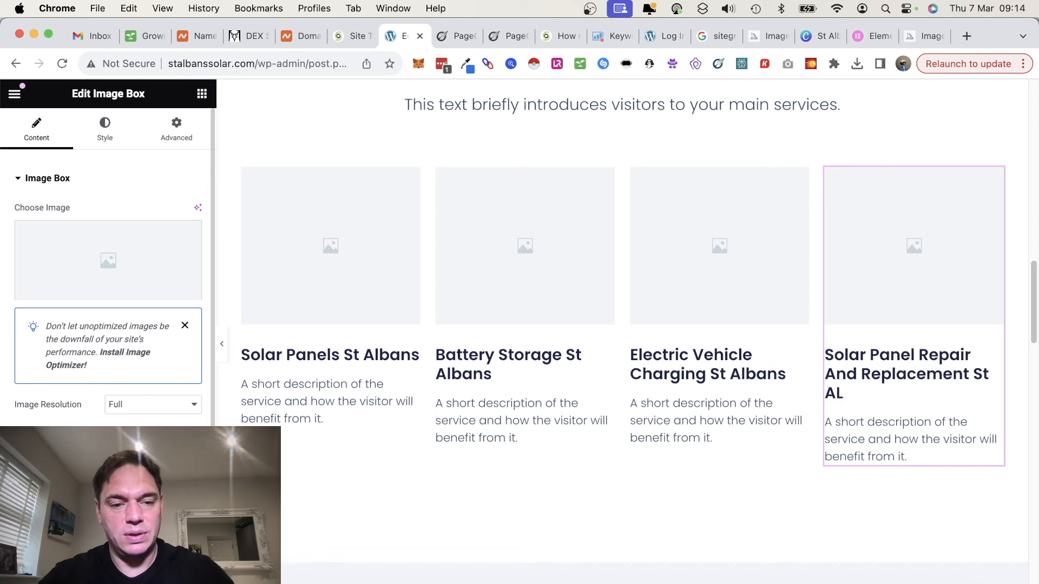
Replace the first service's description with "We provide a complete design and installation service for solar panels in St Albans"
click(280, 402)
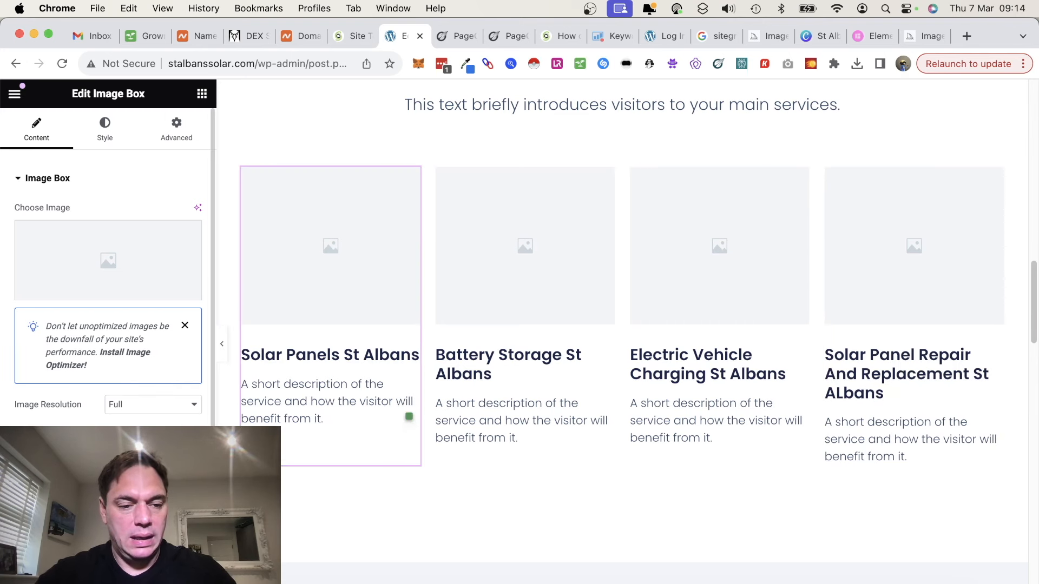
key(super+a)
text(We provide a comple)
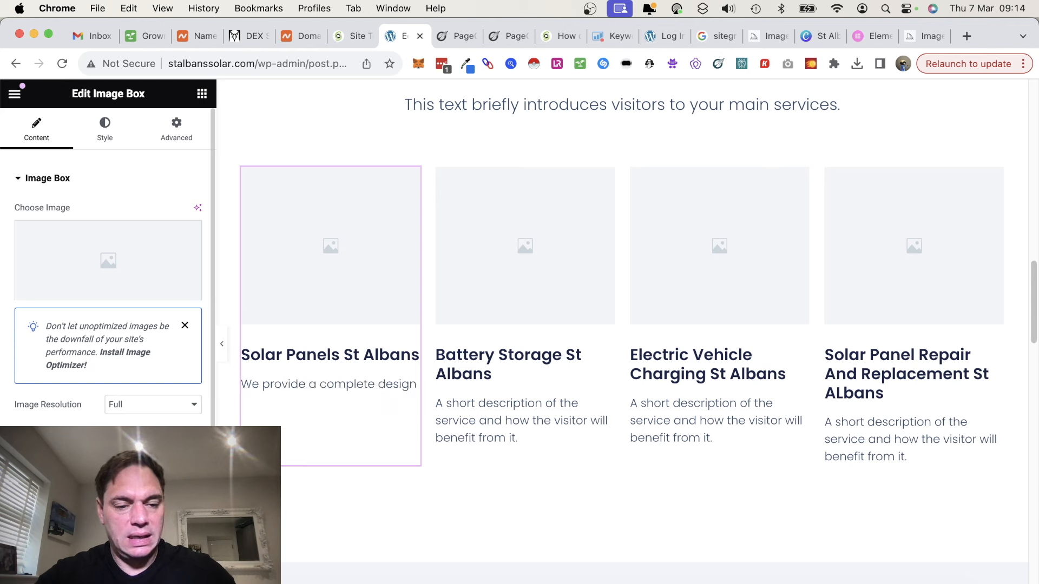
text(te design and installation service for solar)
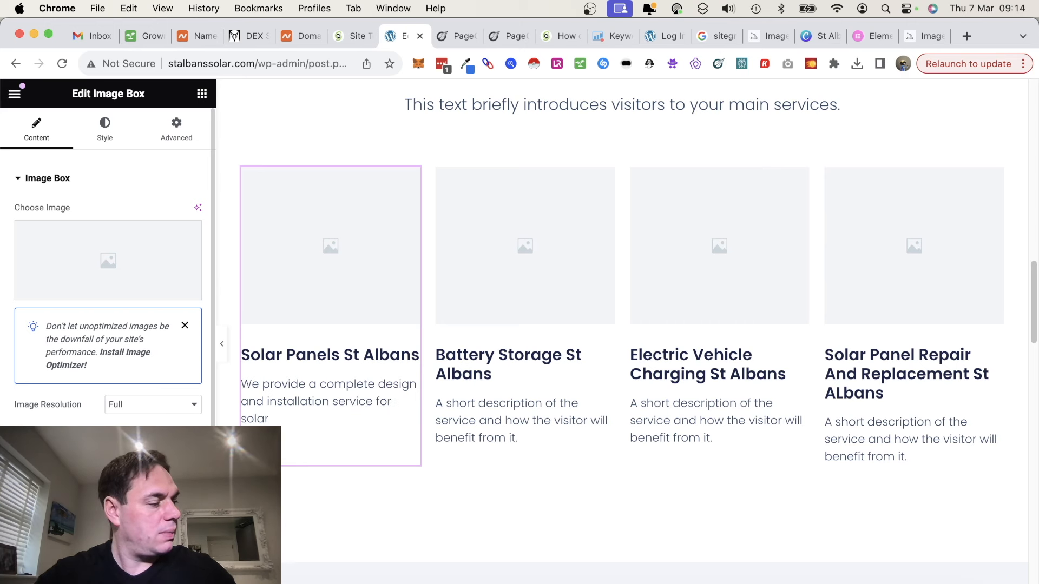
text( panels in St ALbans)
key(BackSpace)
key(BackSpace)
key(BackSpace)
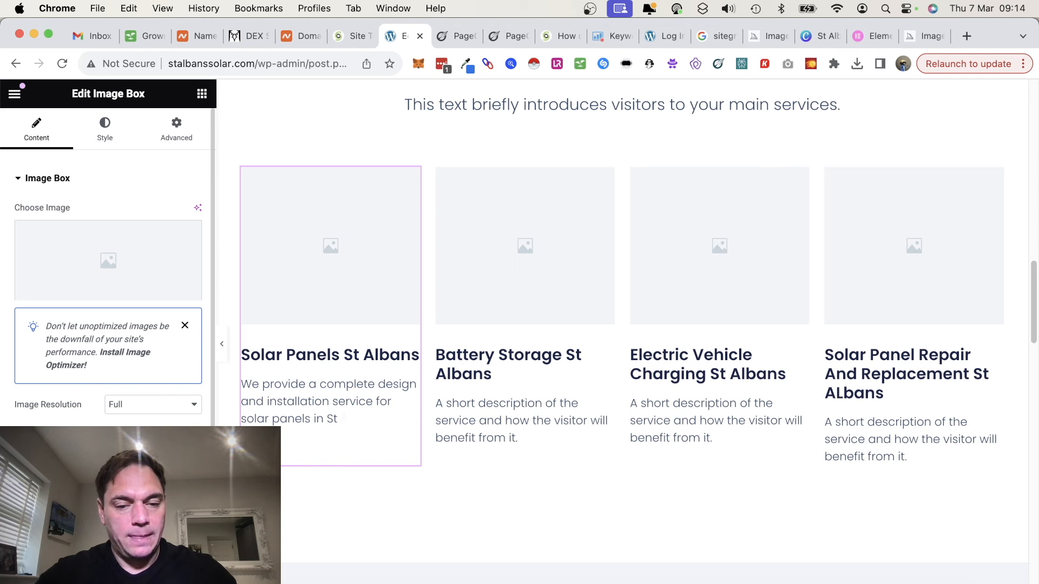
text(la)
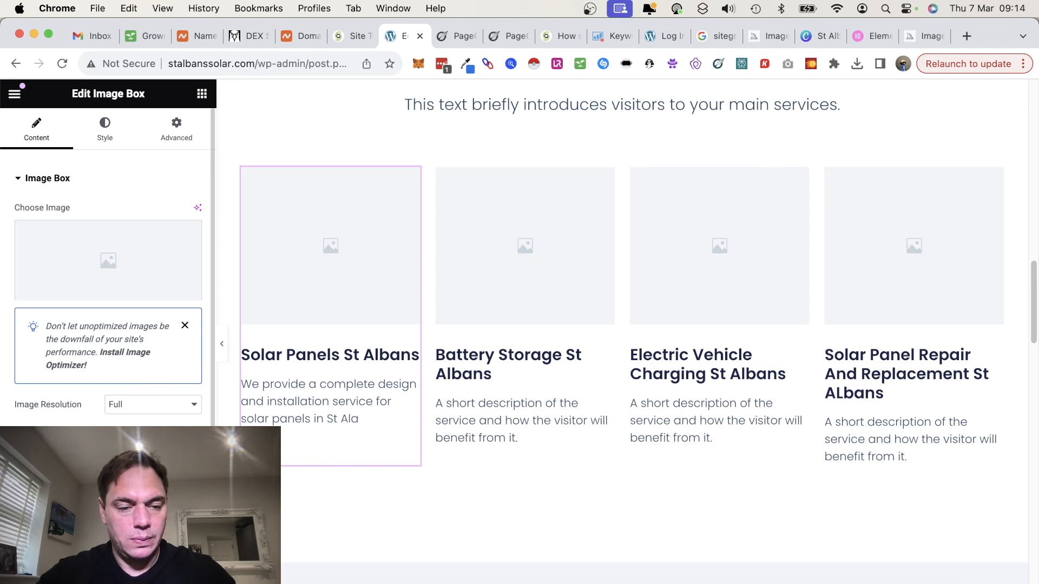
text(bsns)
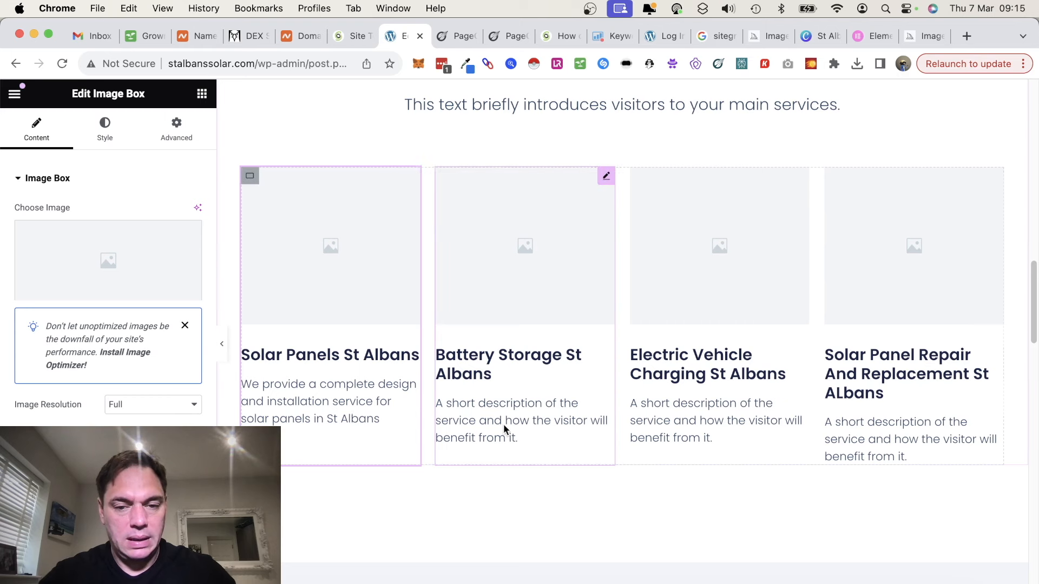
Replace the second service's placeholder description with the opening words "We incorporate battery"
click(518, 437)
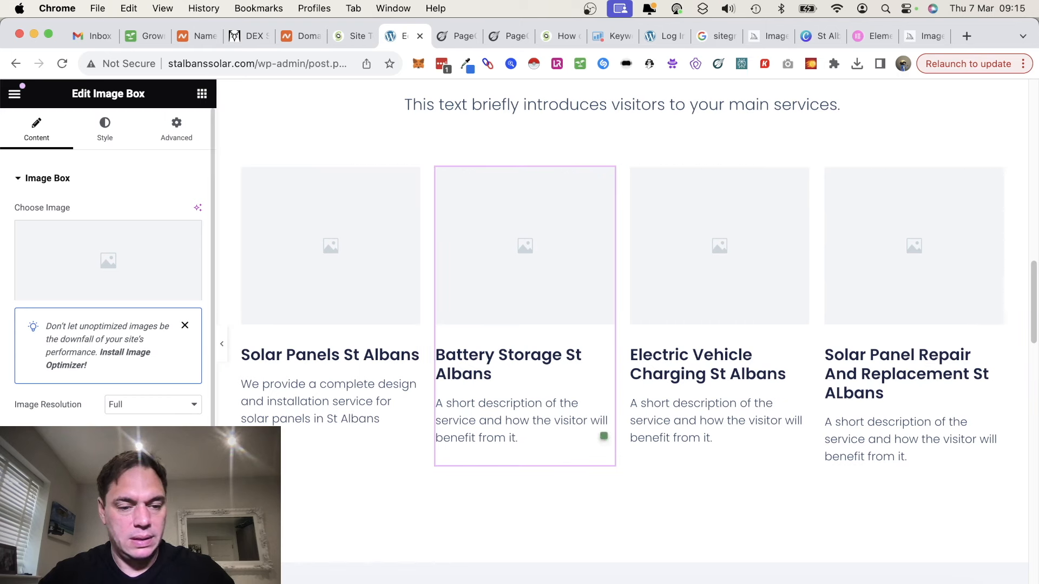
key(ctrl+a)
text(We incorporate batter)
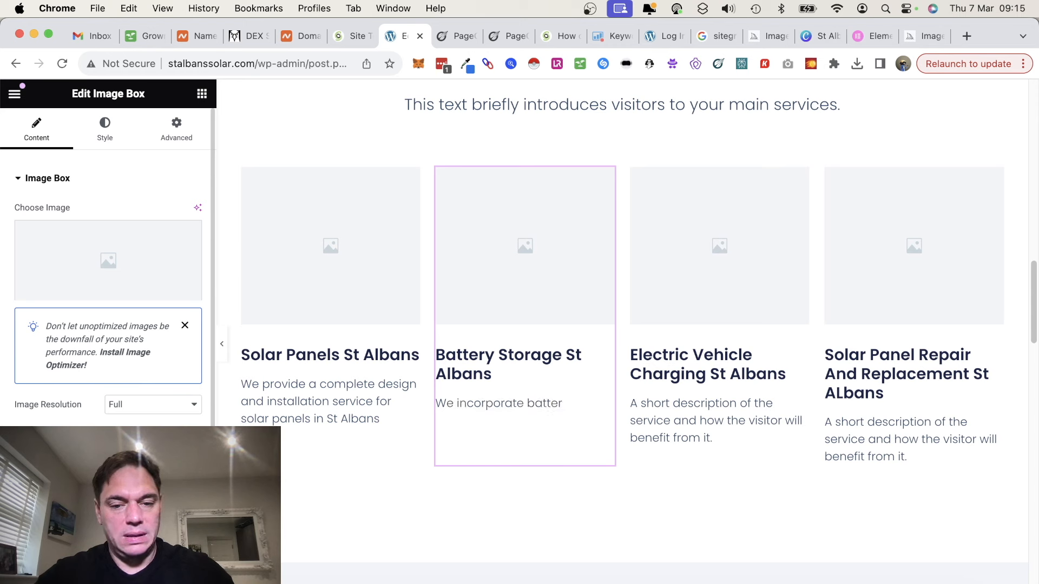
Retitle the first service box as "Solar Panels Design & Install St Albans"
click(338, 358)
text(Design)
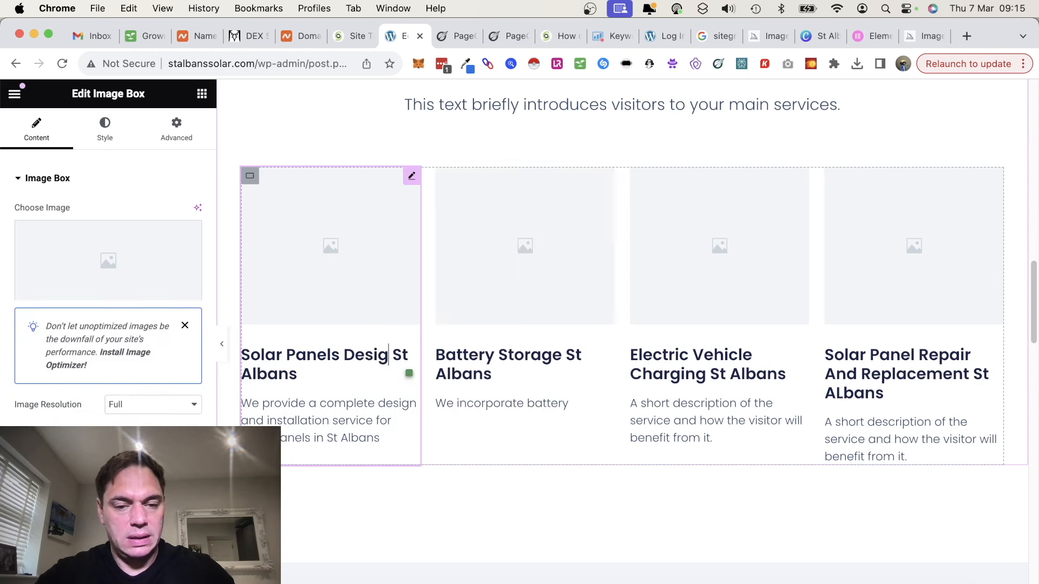
text( & Install)
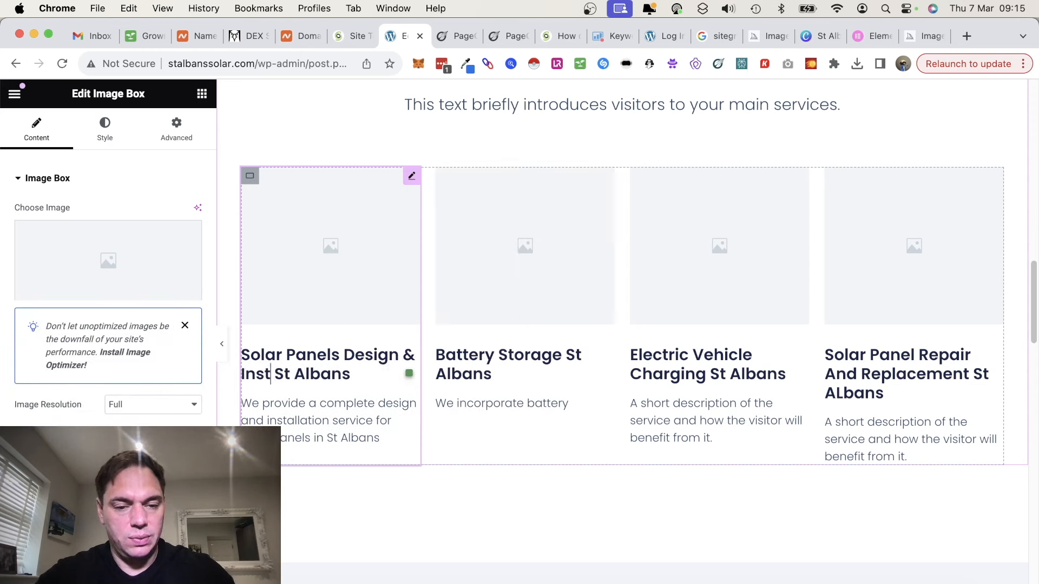
Complete the battery storage description so it reads "We incorporate battery storage in our solutions to optimise energy usage"
click(574, 406)
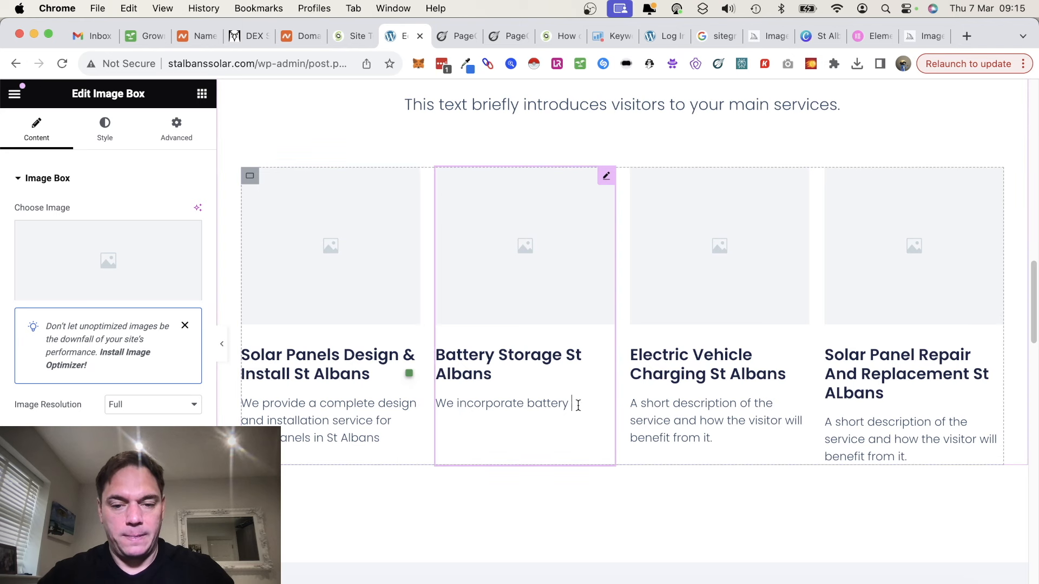
text(storag)
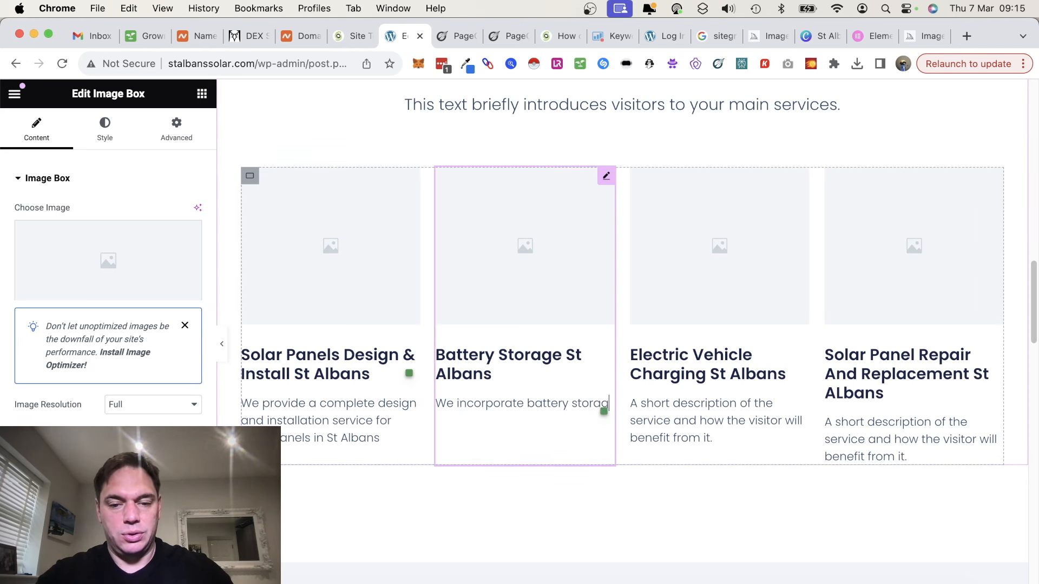
text(e in our solutio)
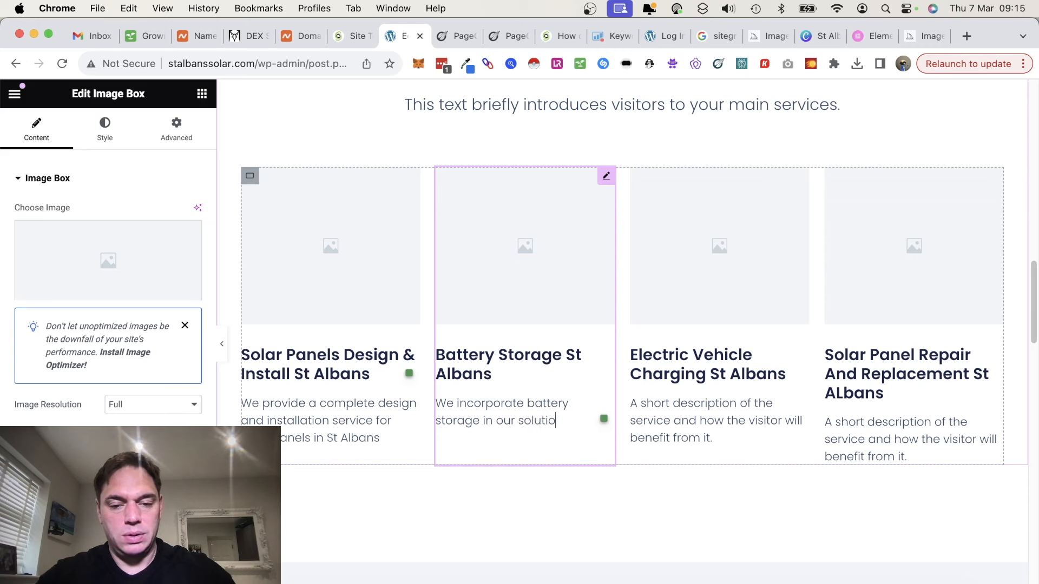
text(ns to optimise )
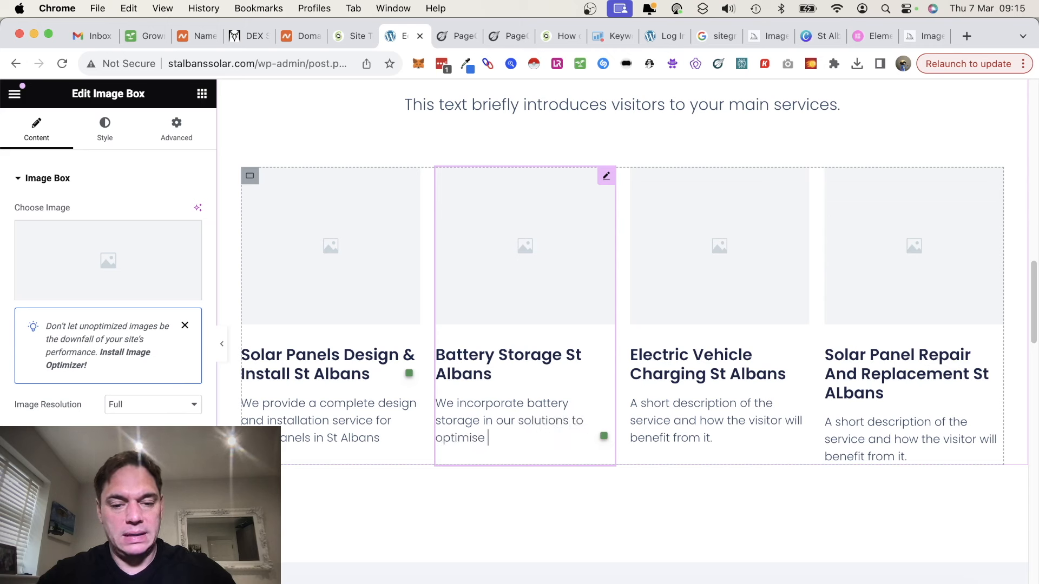
text(energy usage)
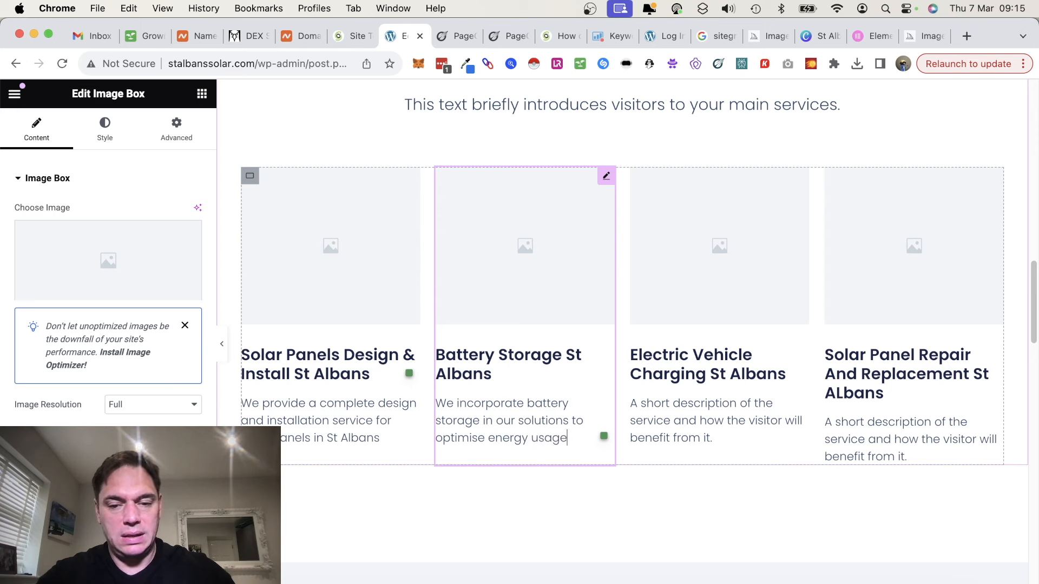
Replace the electric vehicle charging description with "We can provide an install EV charging points in St Albans"
click(709, 421)
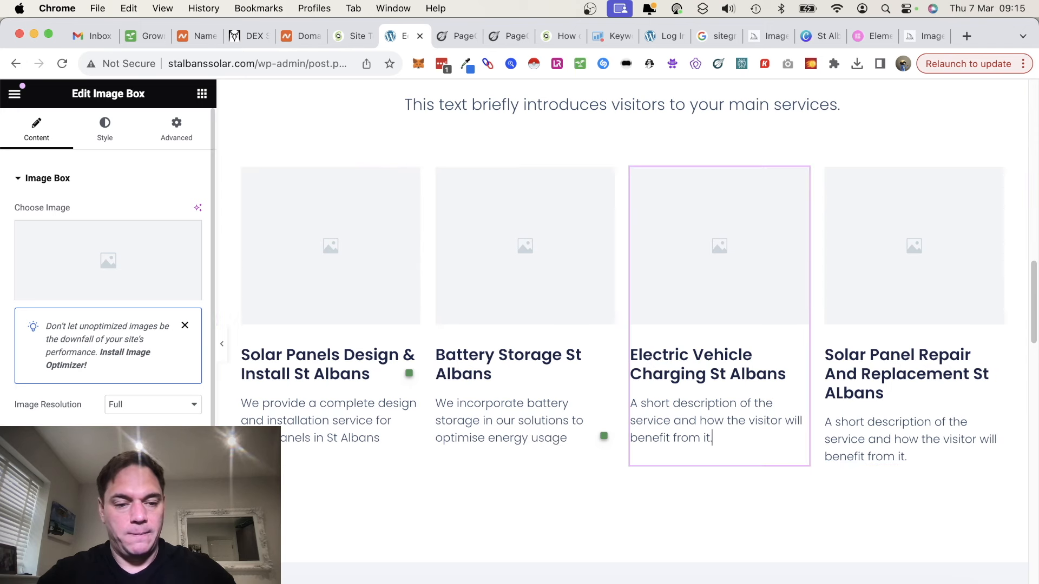
key(ctrl+a)
text(W)
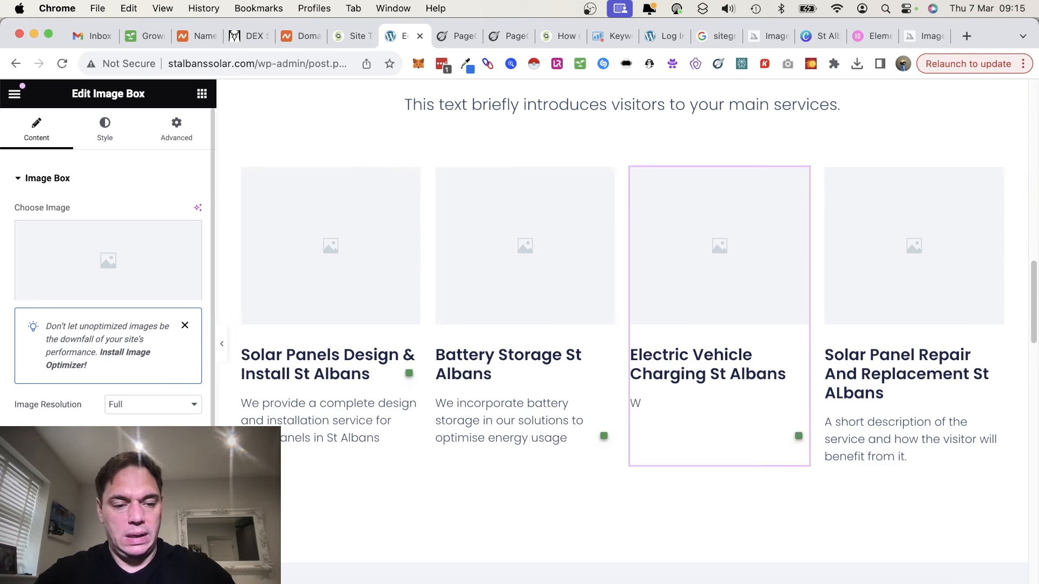
text(e can provide an install)
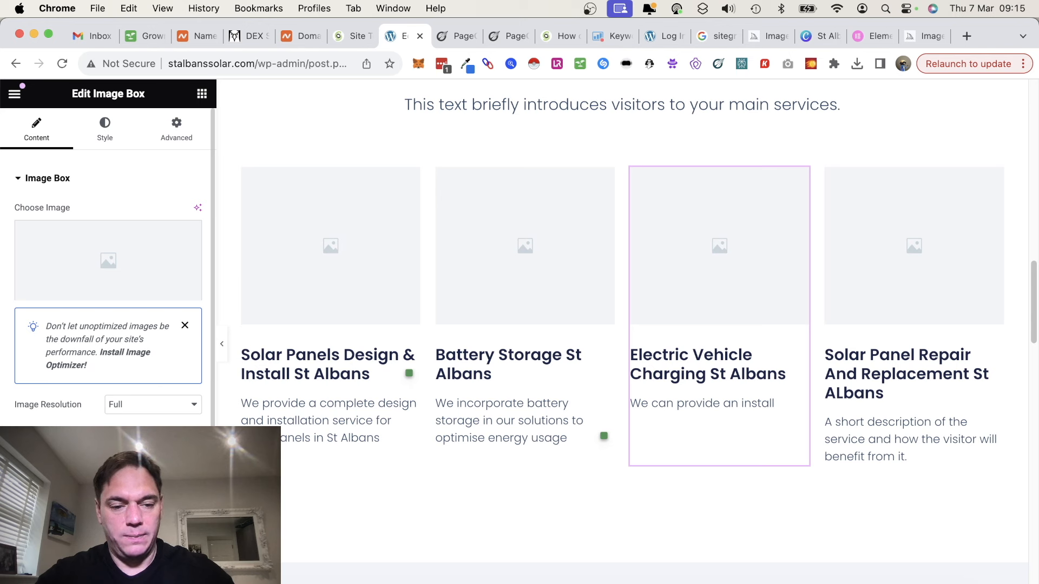
text( EV charging points)
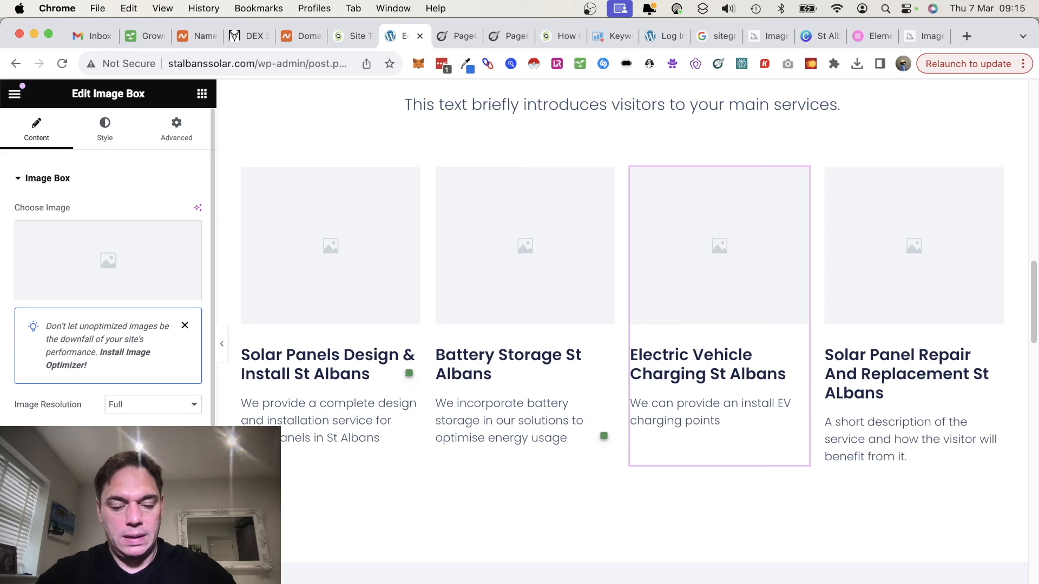
text(bans)
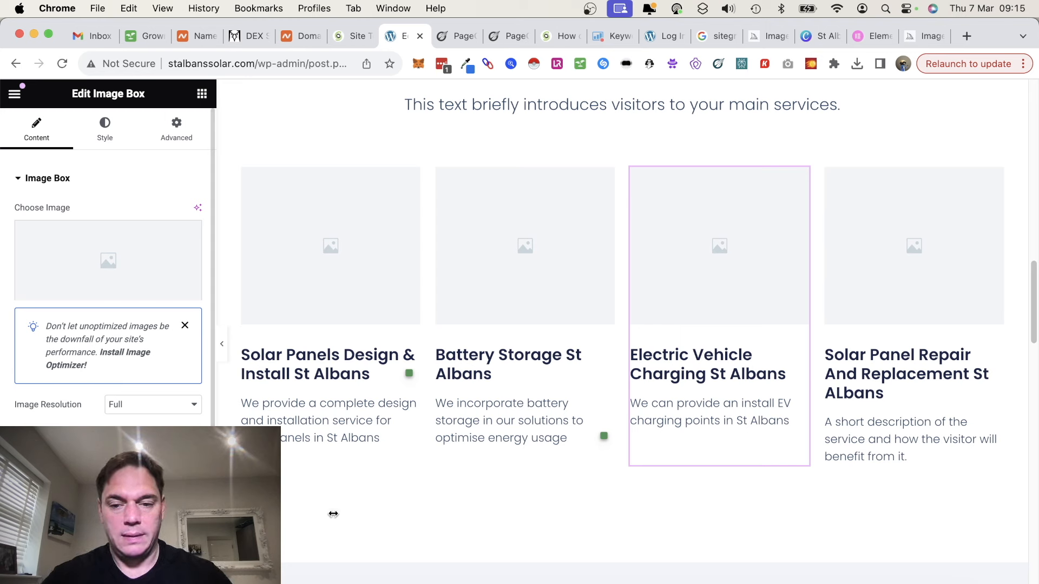
Replace the solar panel repair description with "We repair solar panels and inverters in the St Albans area."
click(857, 448)
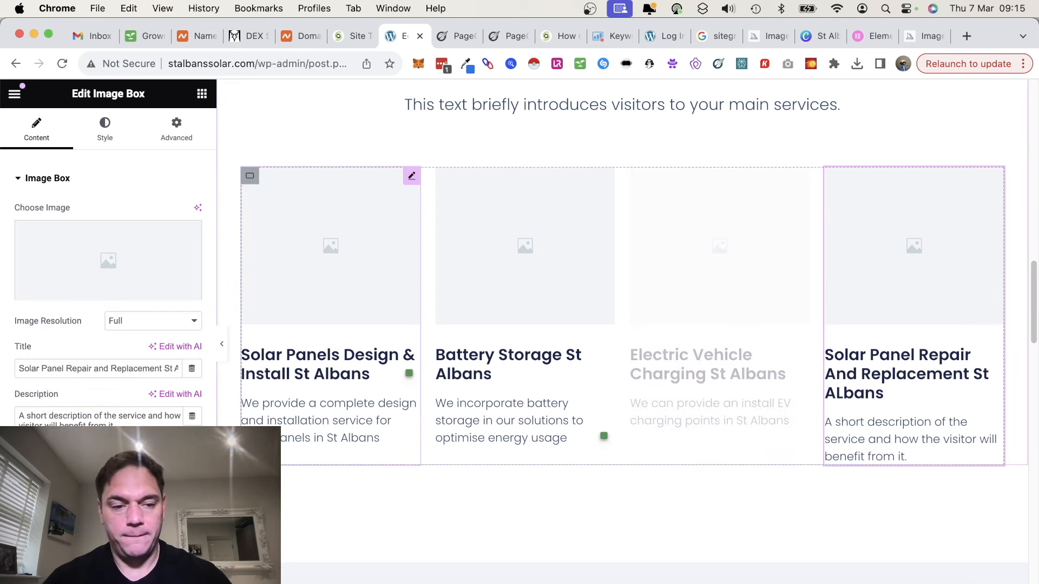
key(super+a)
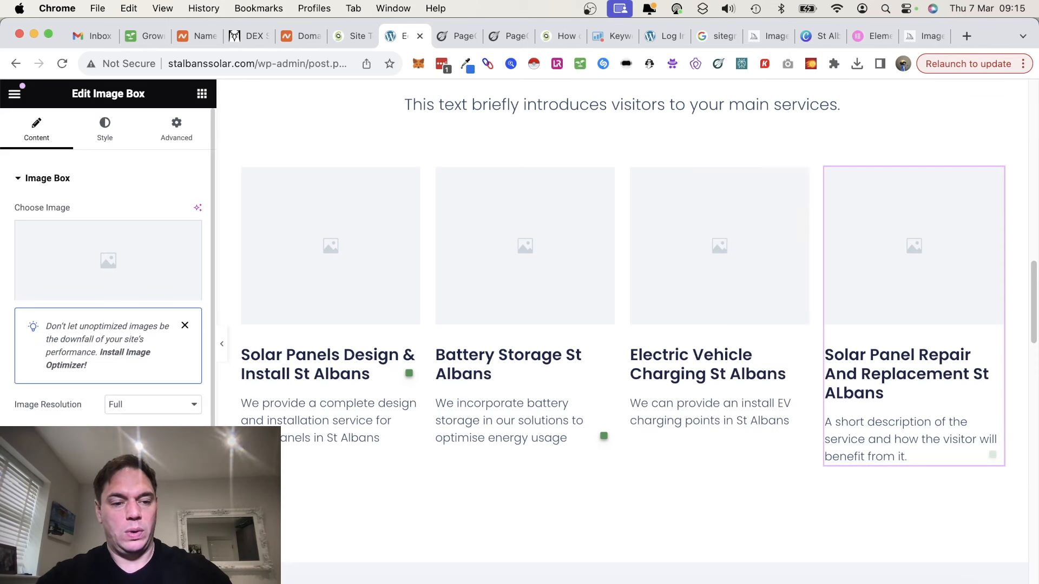
text(We repa)
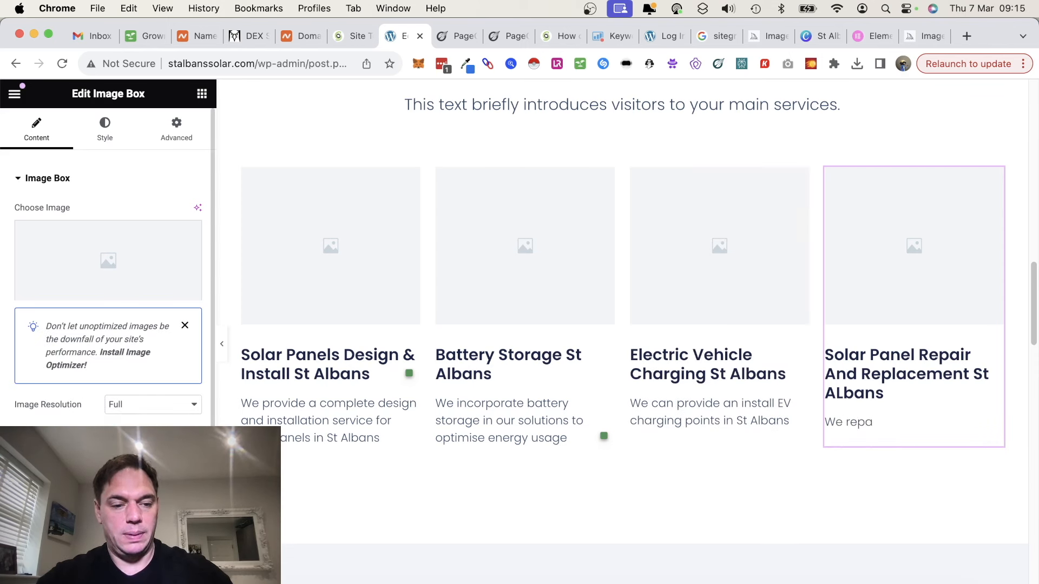
text(ir solar pane)
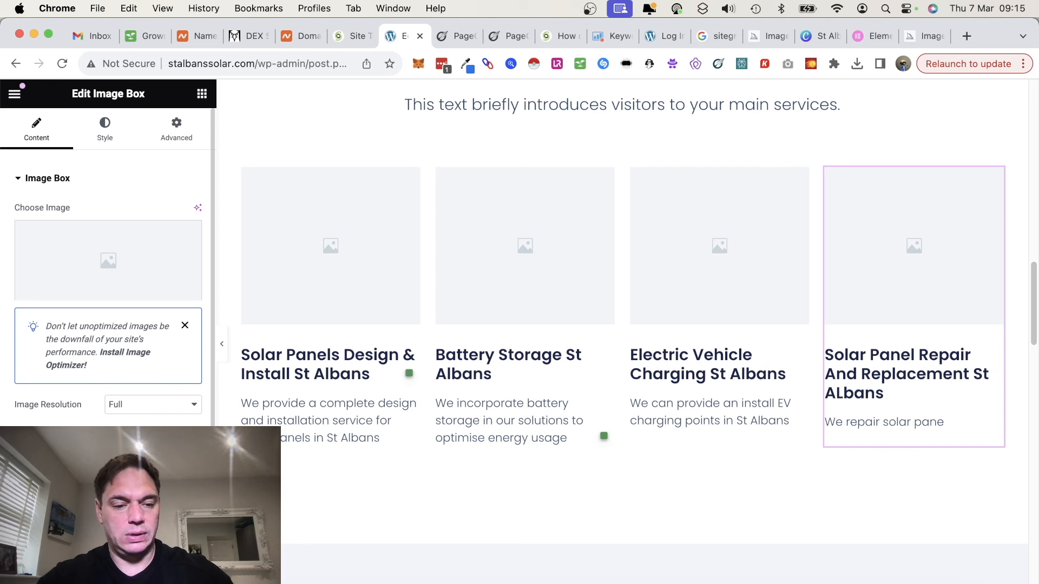
text(ls and inv)
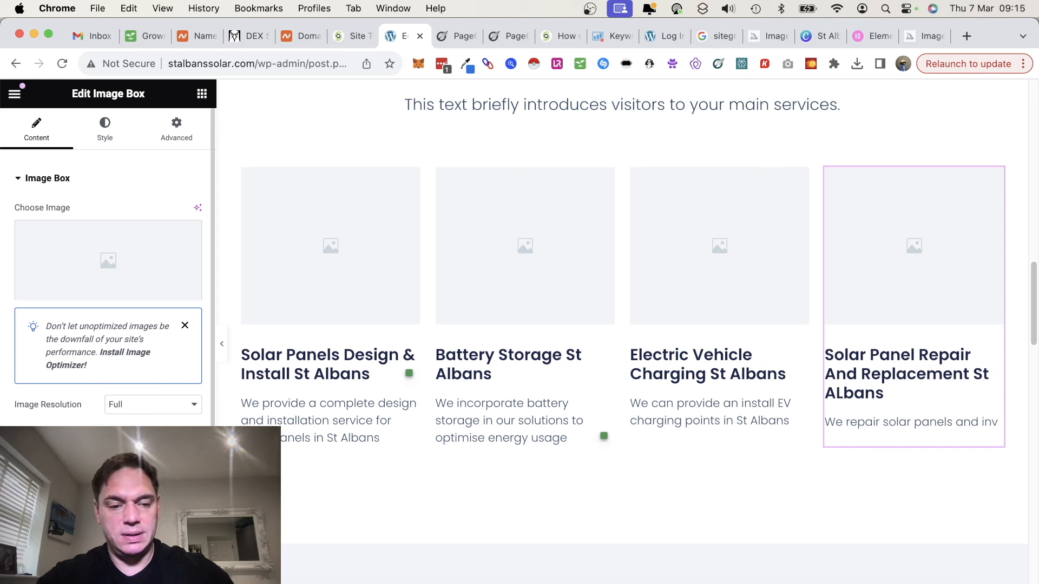
text(erters in the s)
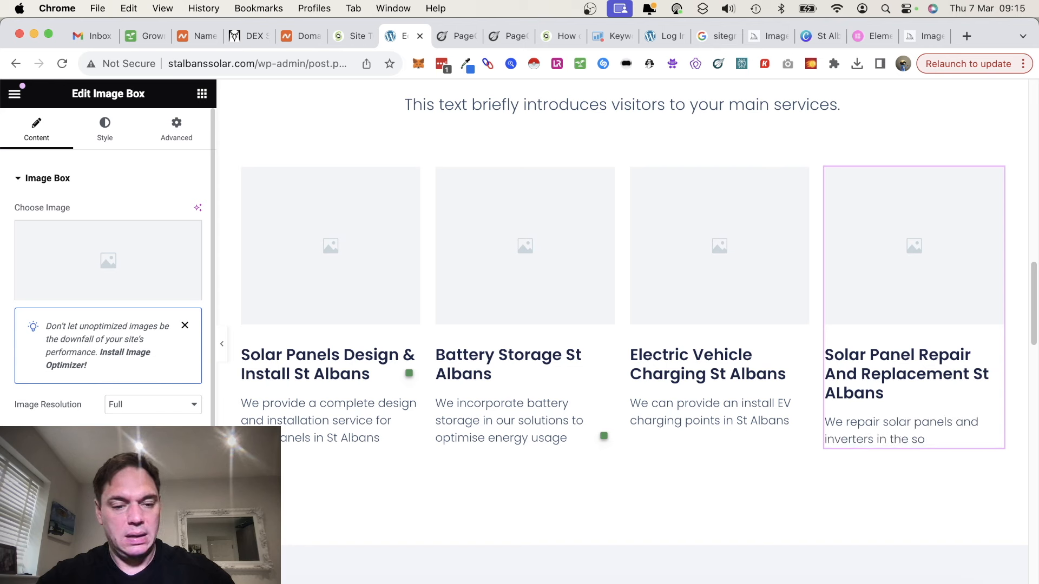
text(t Albans area.)
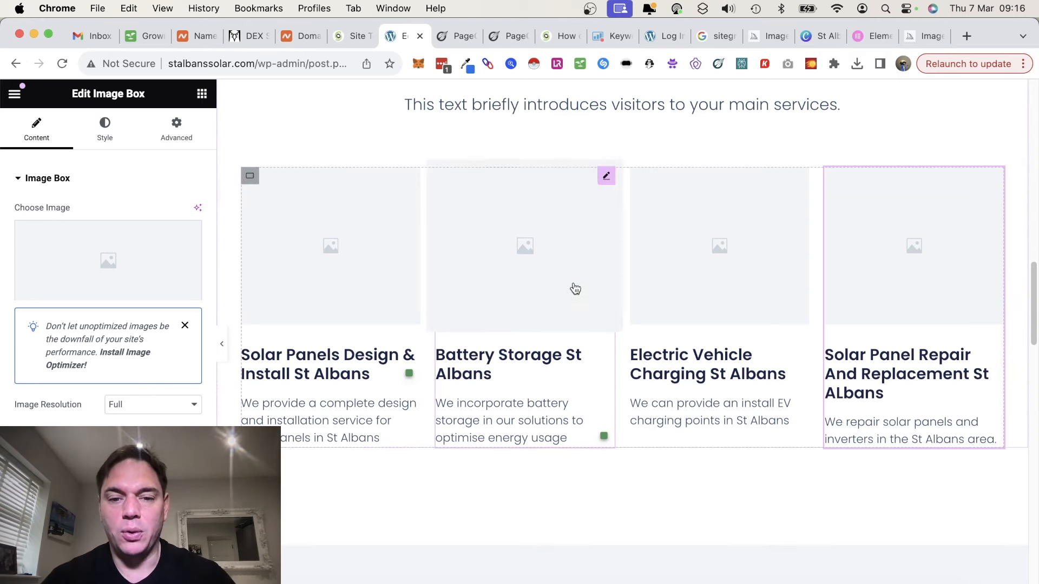
Switch to Discord, open the upscaled Midjourney image of the brick house with solar panels and save it as "Solar Panels St Albans"
scroll(591, 318, up, 10)
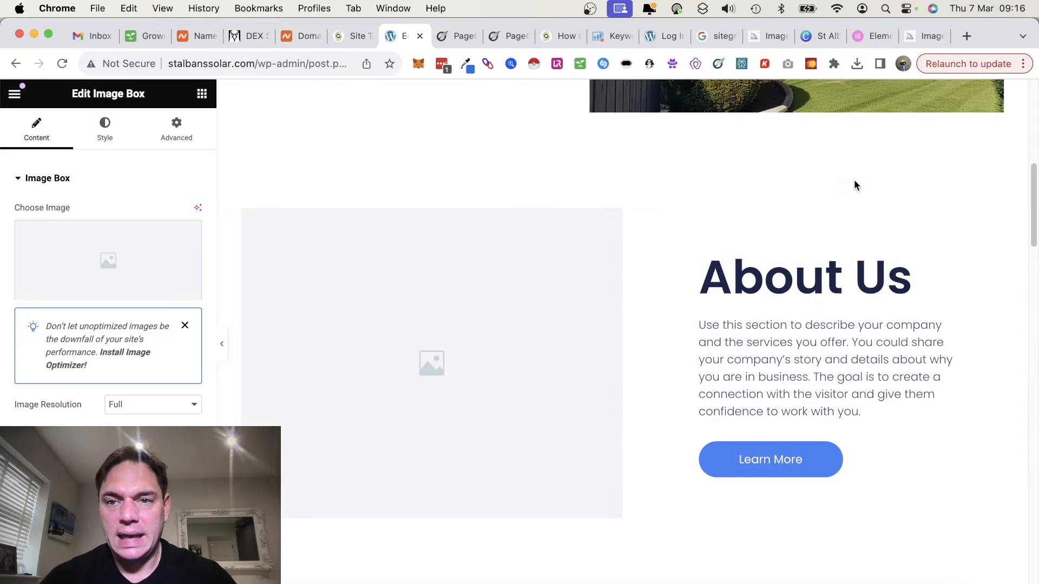
key(super+Tab)
scroll(644, 295, down, 5)
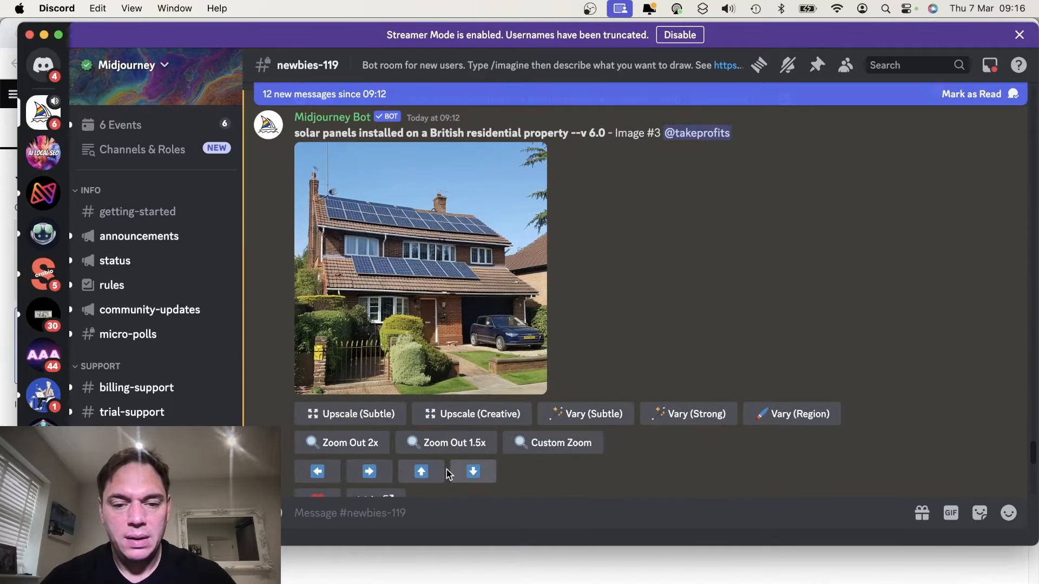
scroll(545, 468, down, 3)
click(392, 429)
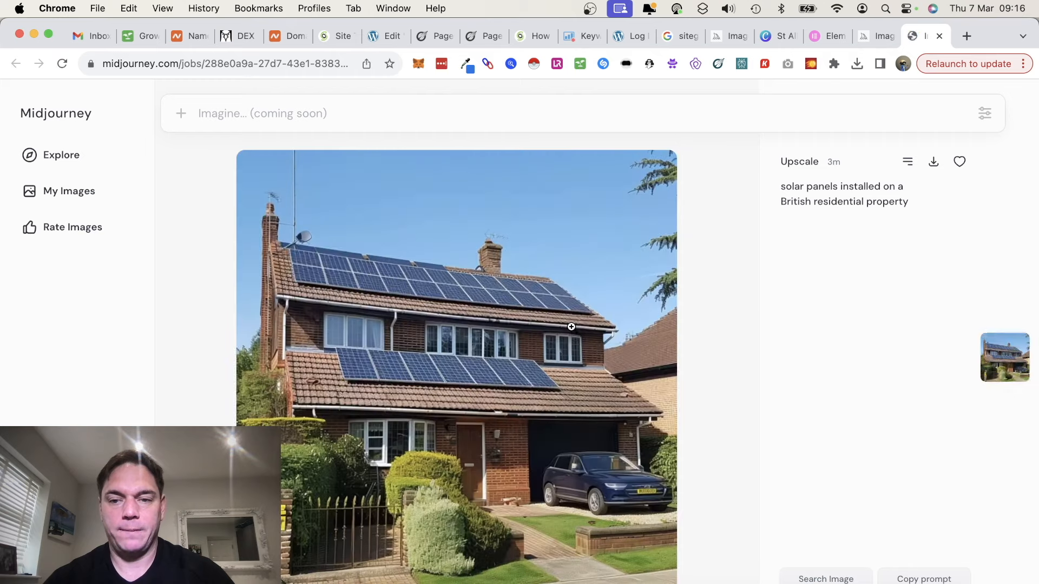
right_click(572, 327)
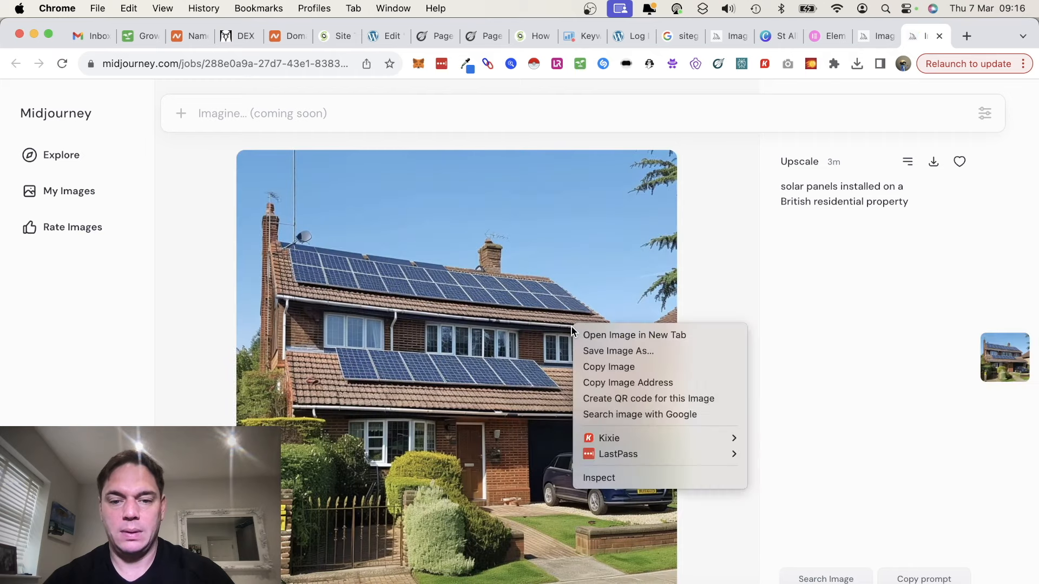
click(592, 356)
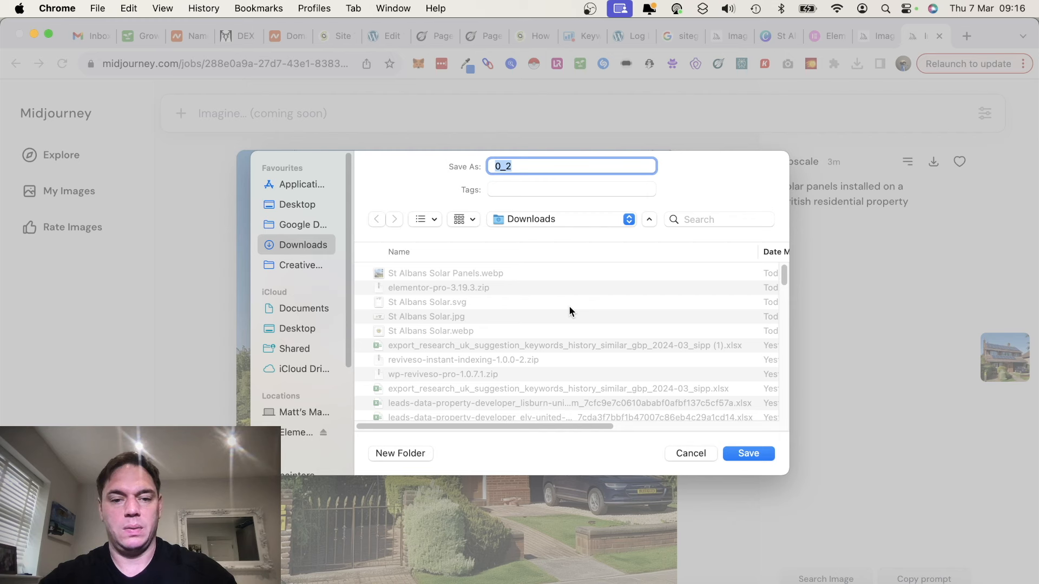
text(Solar Panels St Albans)
key(Return)
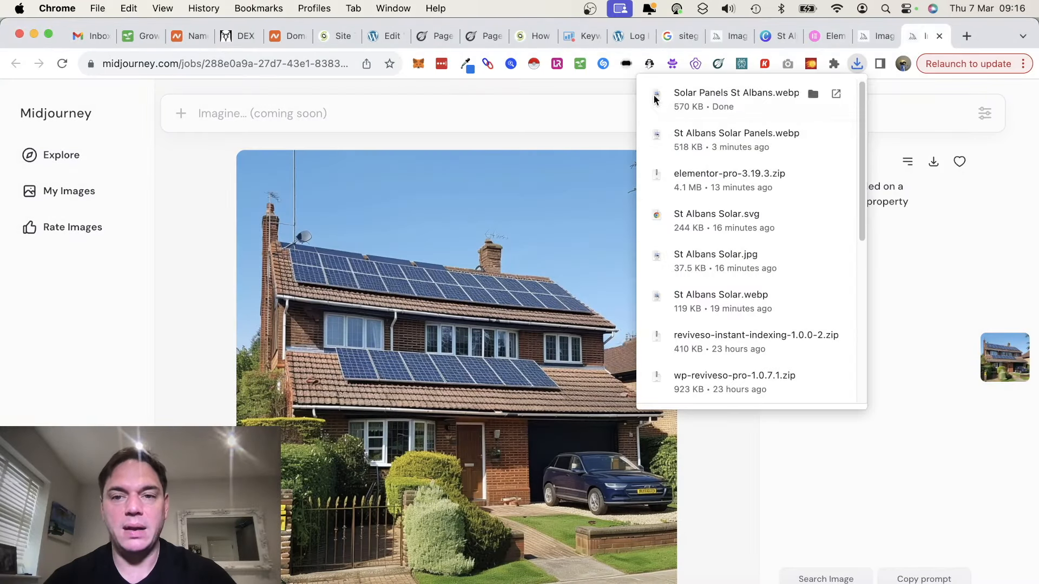
Return to the Elementor page and upload "Solar Panels St Albans.webp" for the About Us section's image placeholder
click(388, 37)
click(439, 369)
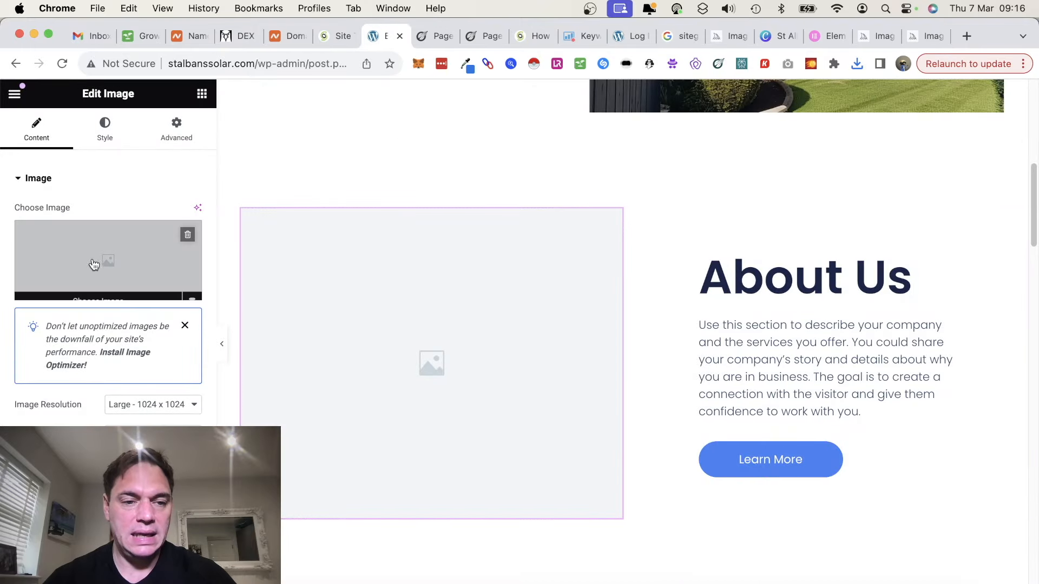
click(95, 270)
click(209, 149)
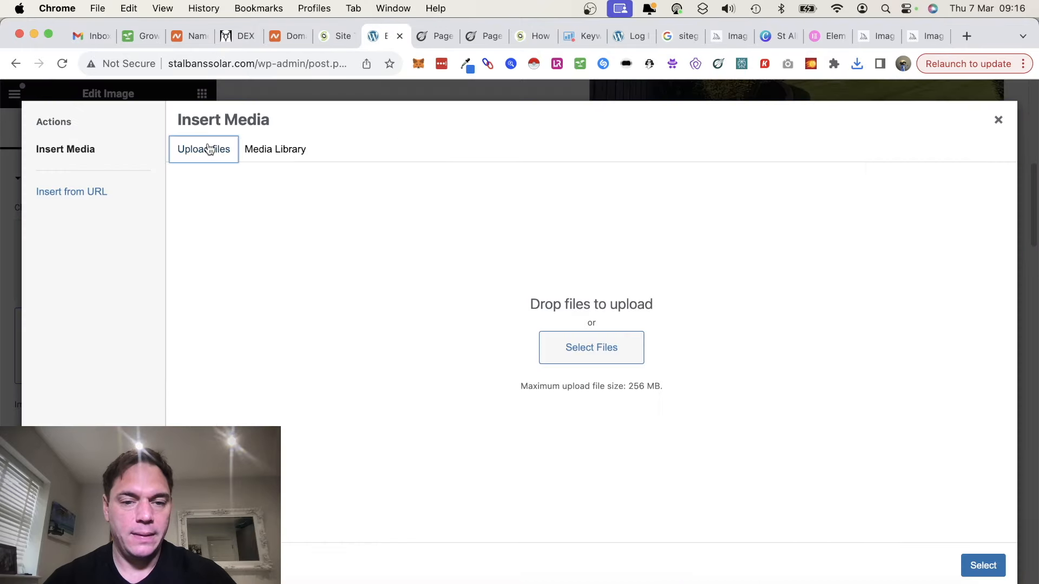
click(587, 347)
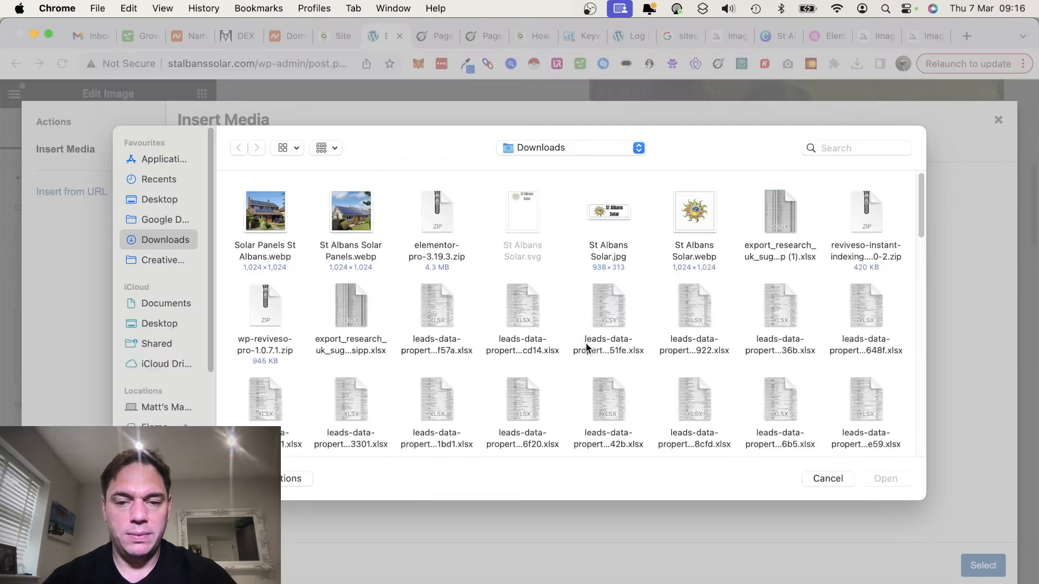
click(265, 216)
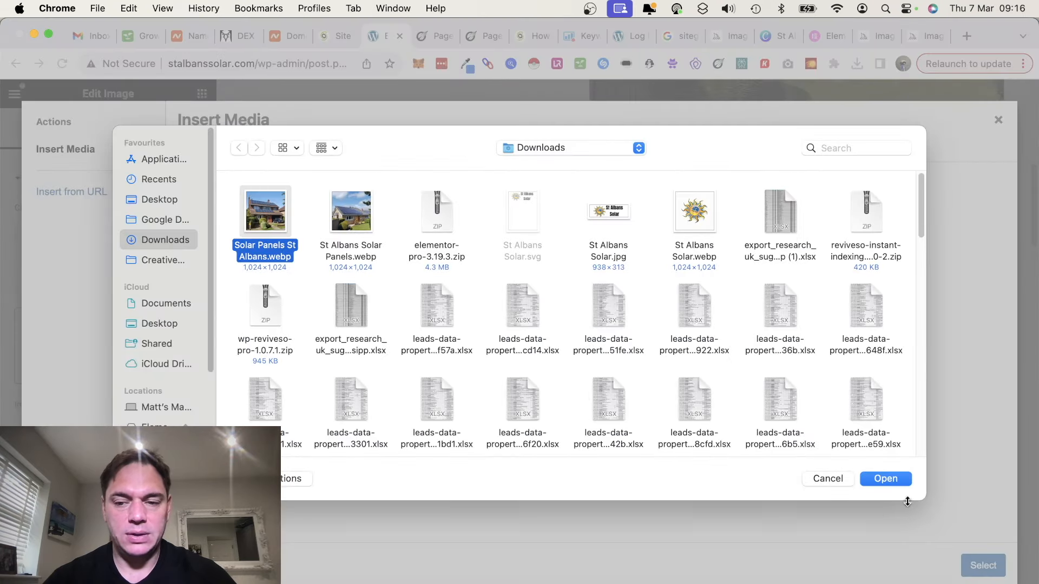
click(891, 479)
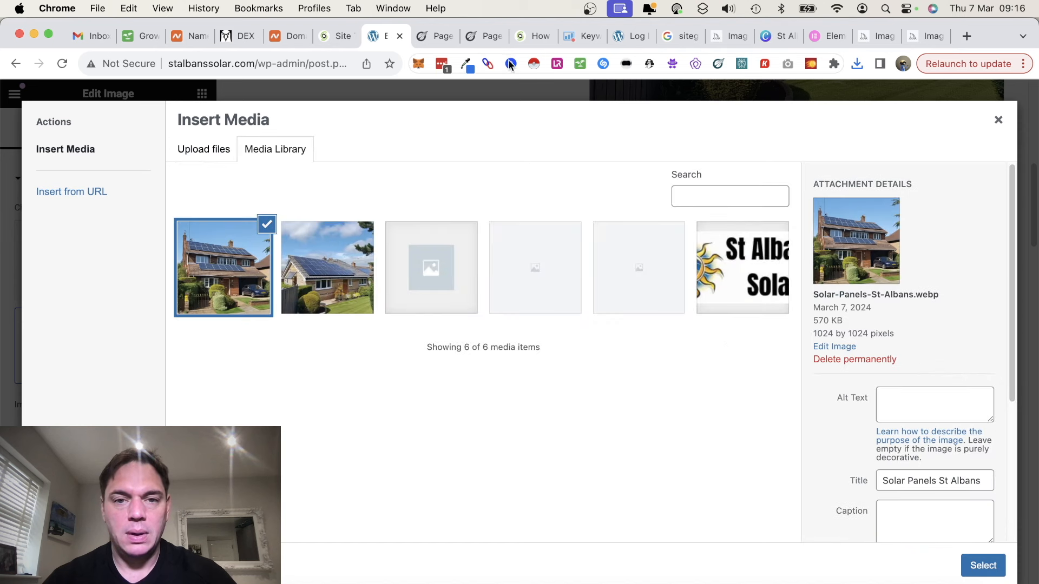
Switch to PageOptimizer Pro and generate the services section's table from "Demonstrate the benefits of solar panels in the UK, cost savings in £ sterling."
click(484, 36)
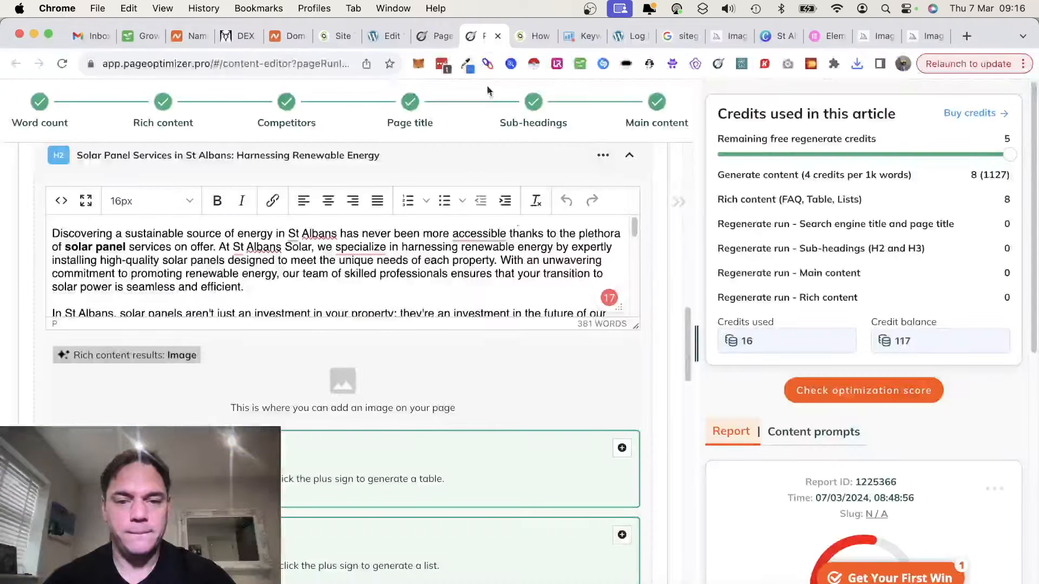
scroll(541, 441, down, 1)
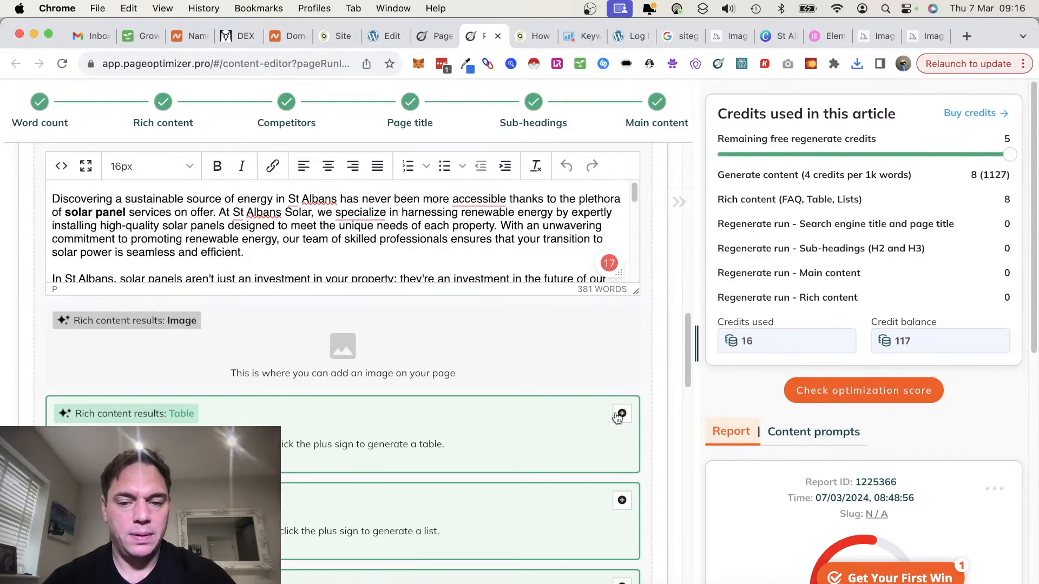
scroll(510, 357, up, 5)
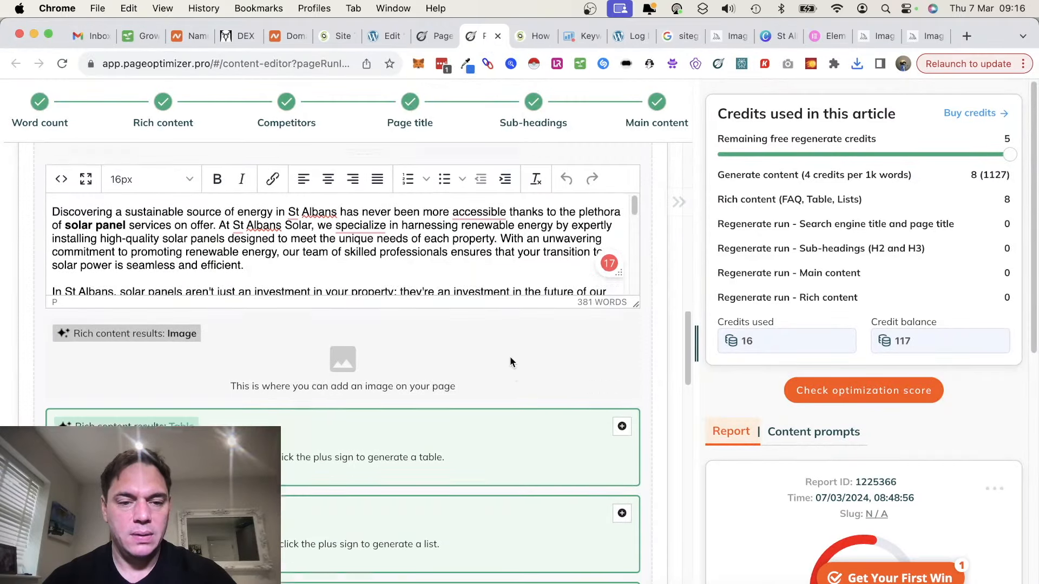
scroll(510, 362, up, 10)
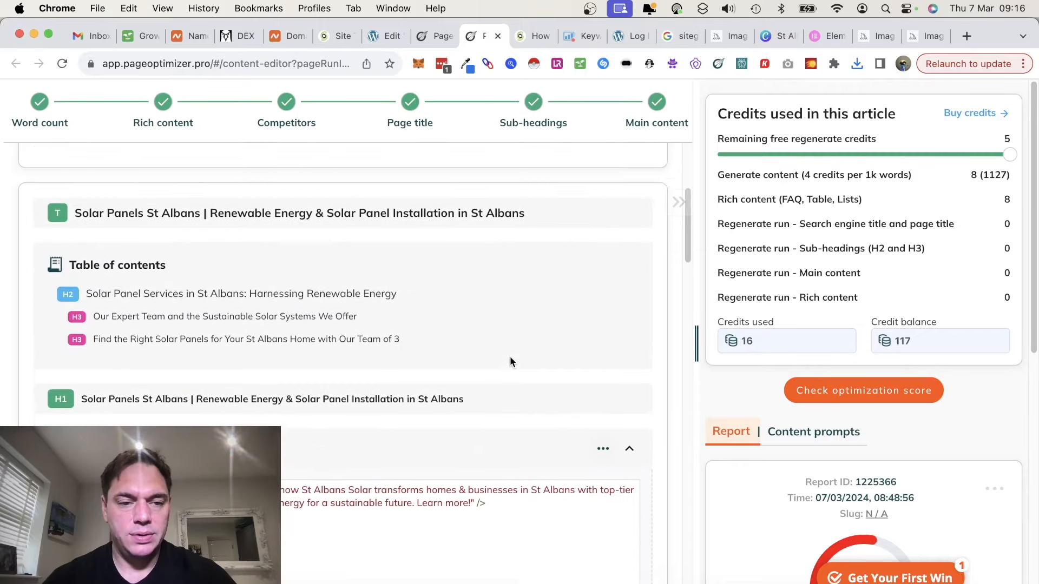
scroll(511, 358, down, 3)
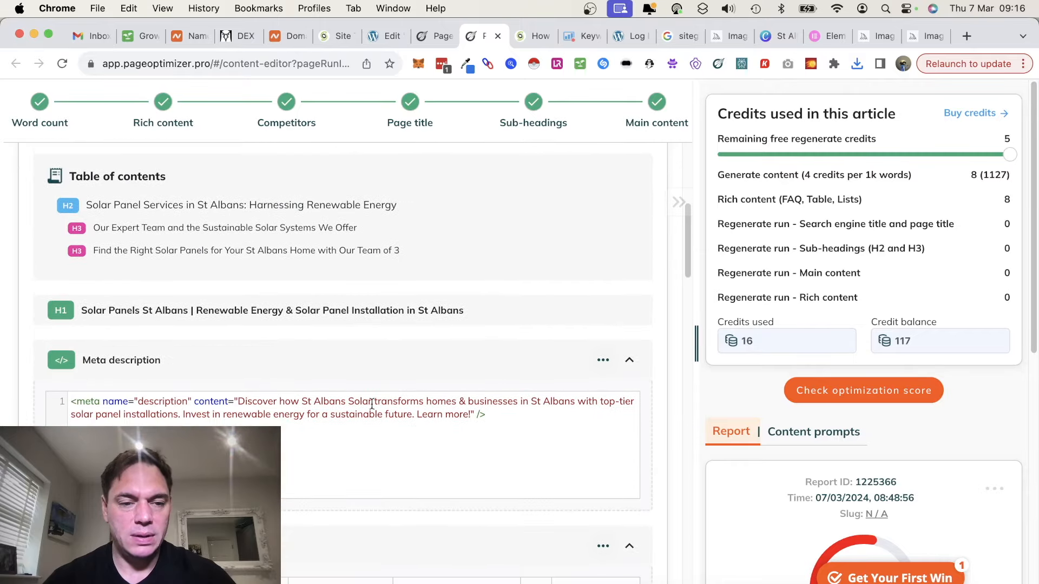
scroll(338, 449, down, 10)
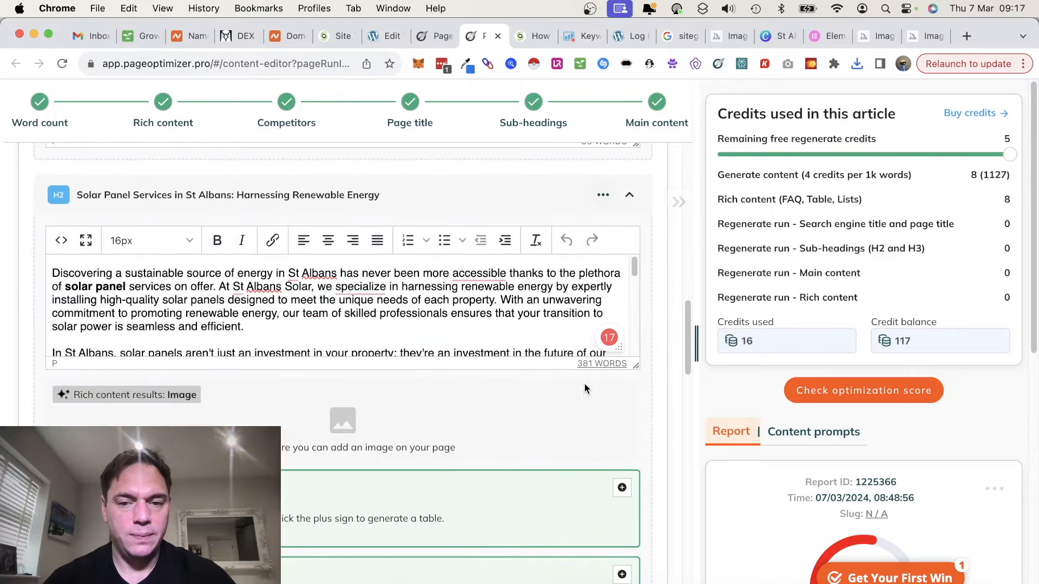
scroll(568, 425, down, 4)
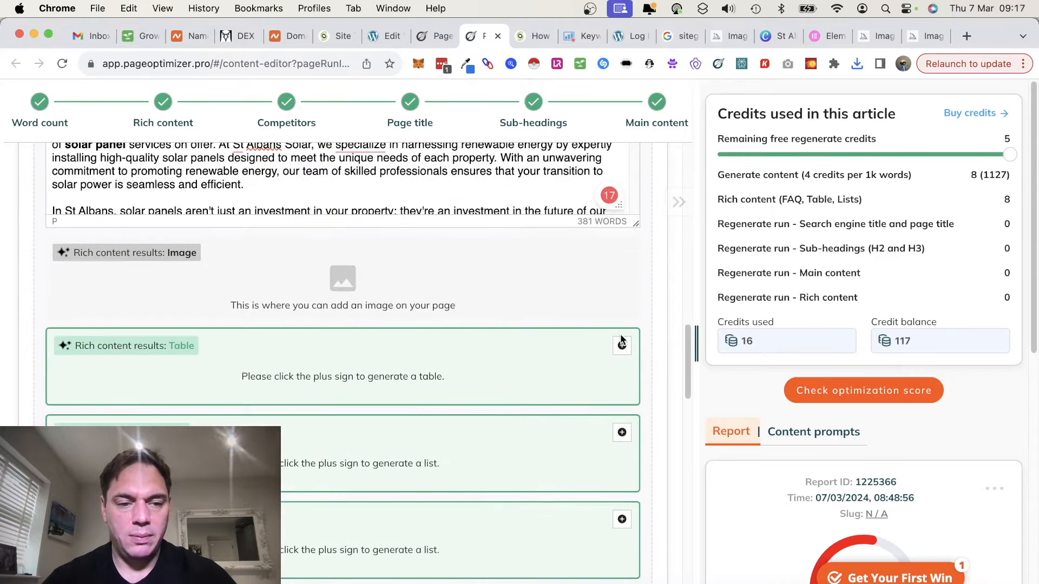
click(622, 346)
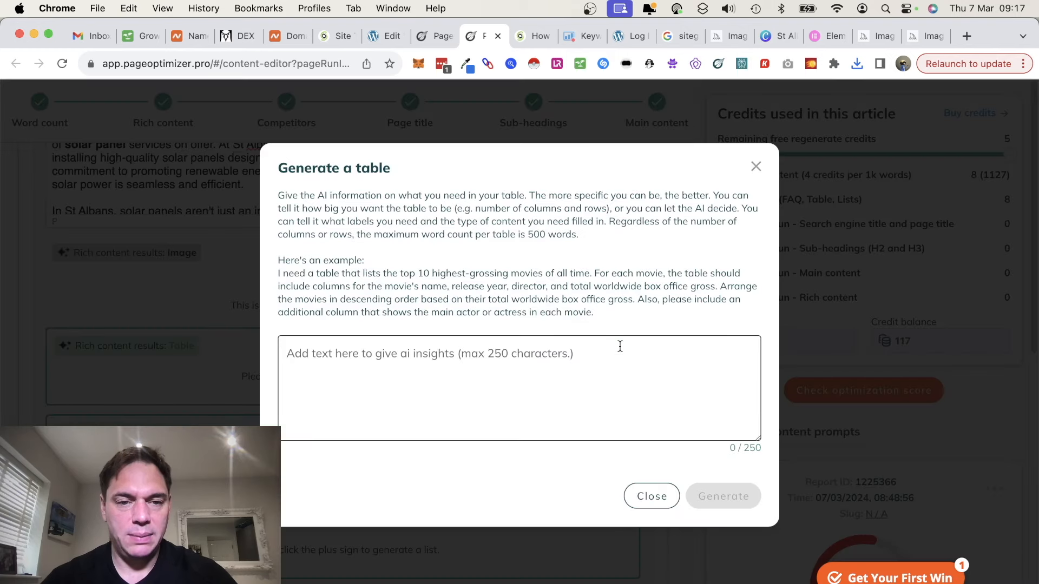
click(531, 362)
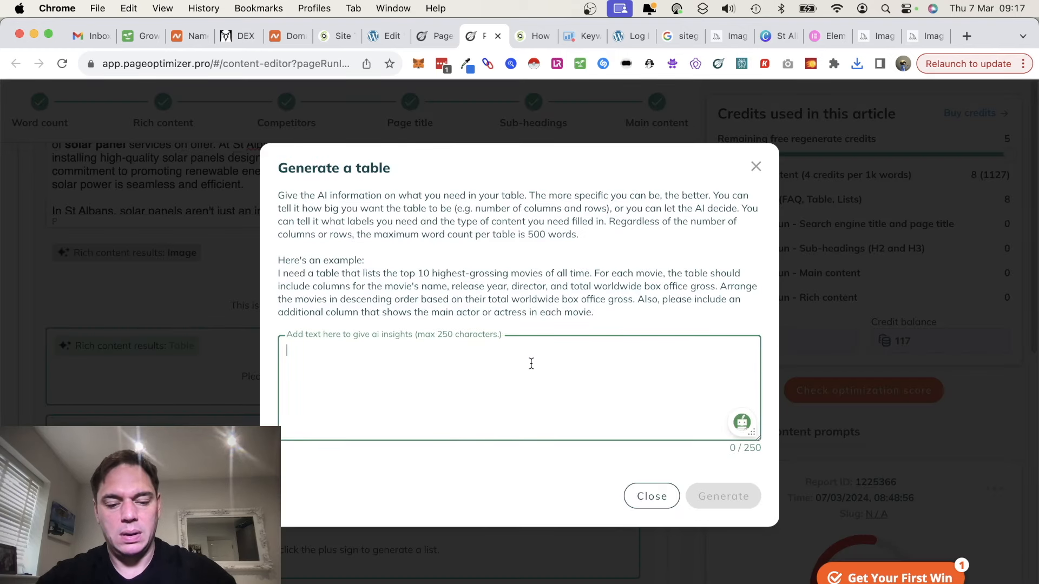
text(Demons)
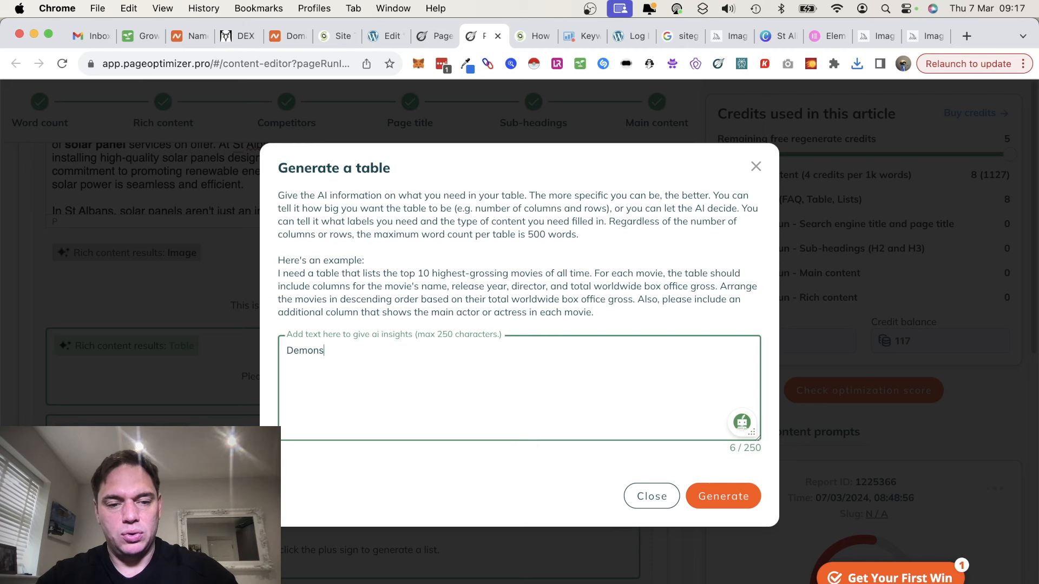
text(trate the bene)
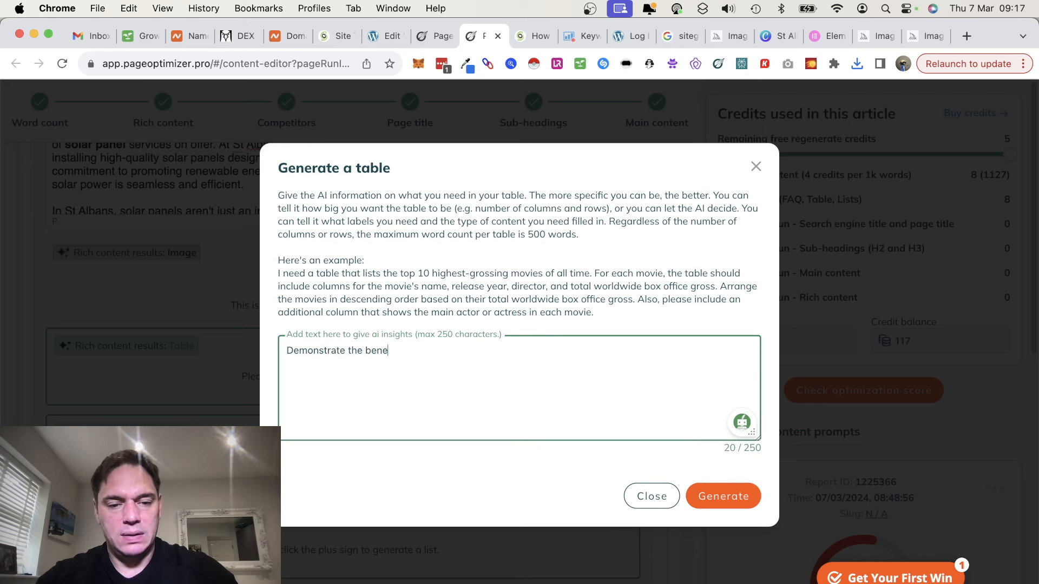
text(fits of solar panels)
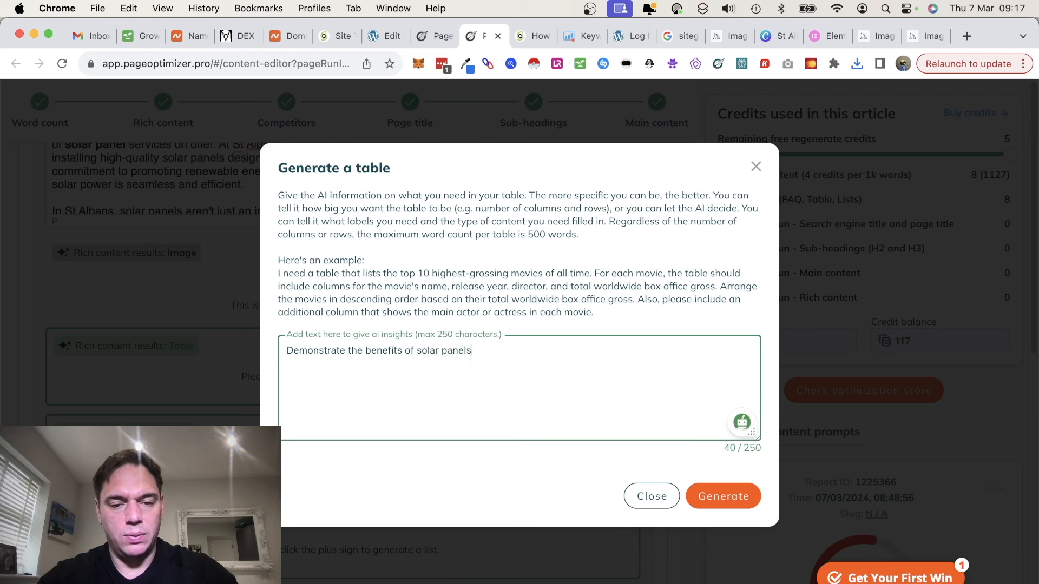
text( in the UK, cost savings in £ sterling.)
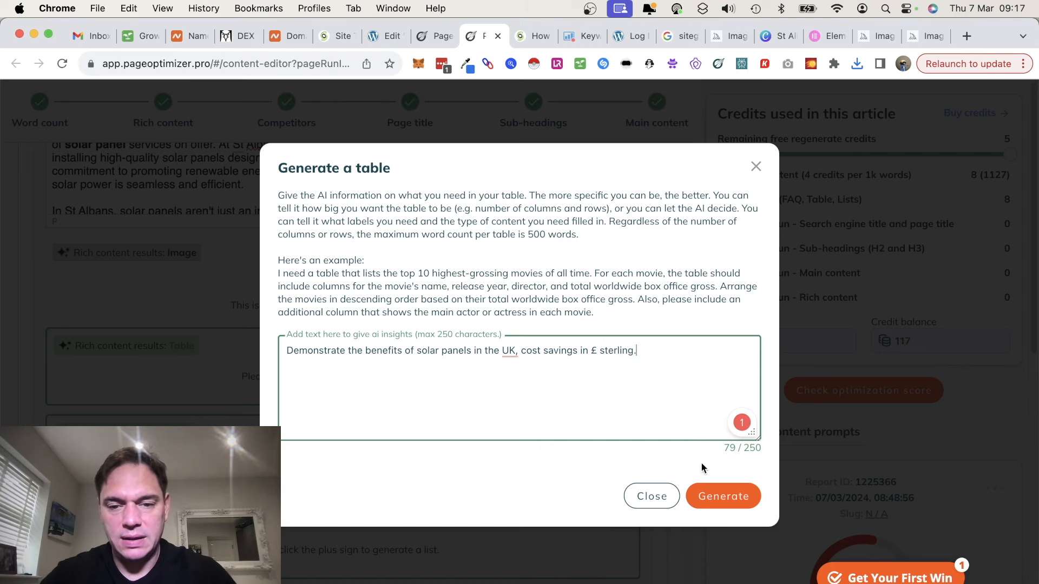
click(727, 501)
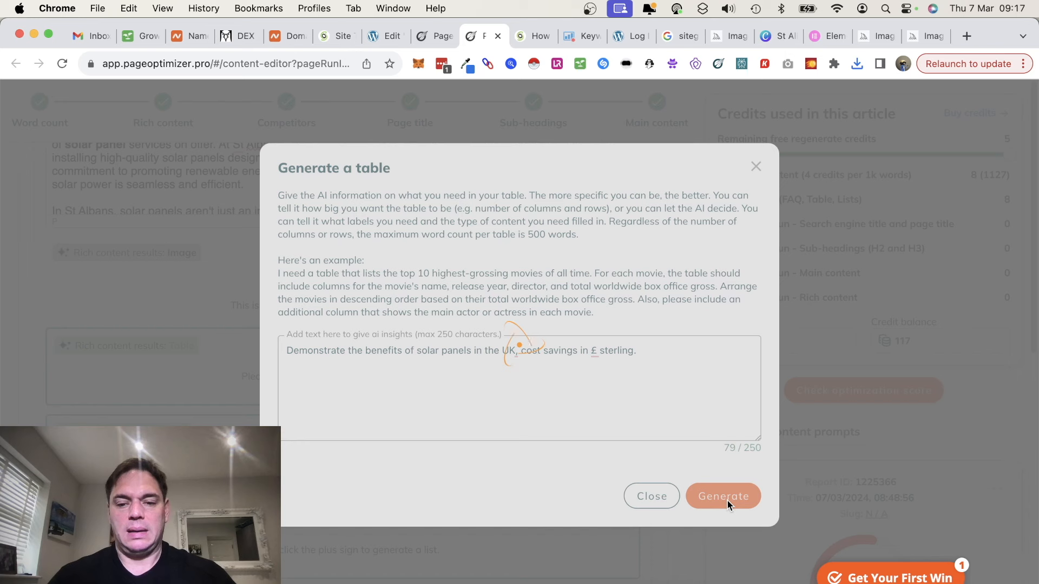
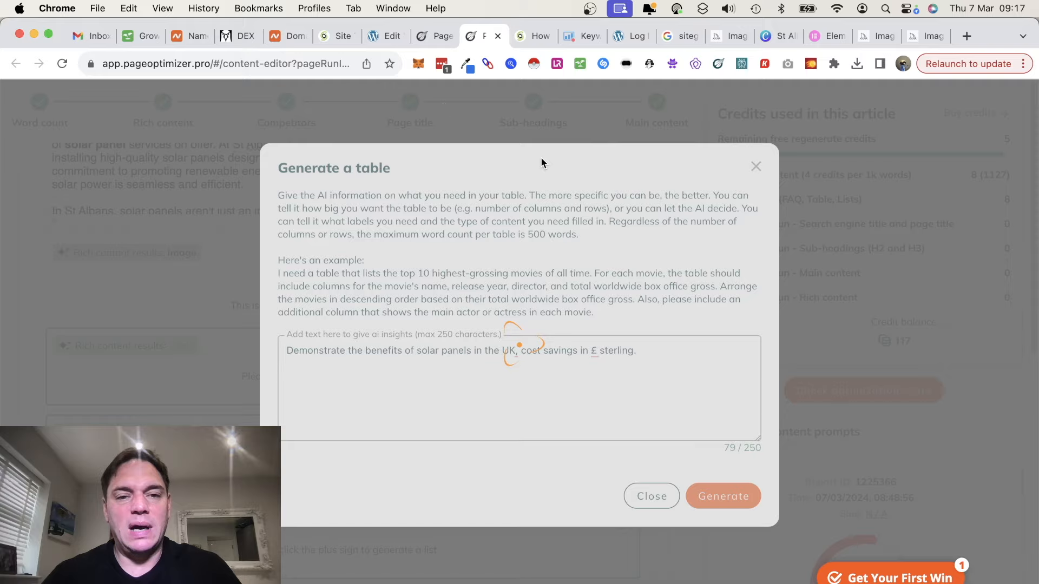
Generate the first rich-content list below the cost savings table from the prompt "Benefits of solar panels"
scroll(530, 290, down, 5)
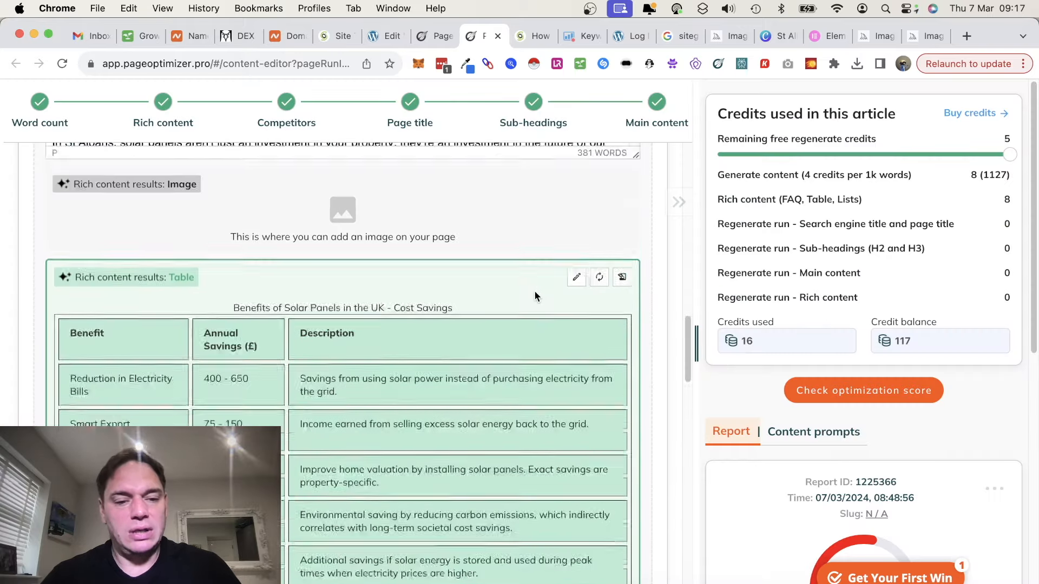
scroll(535, 292, down, 4)
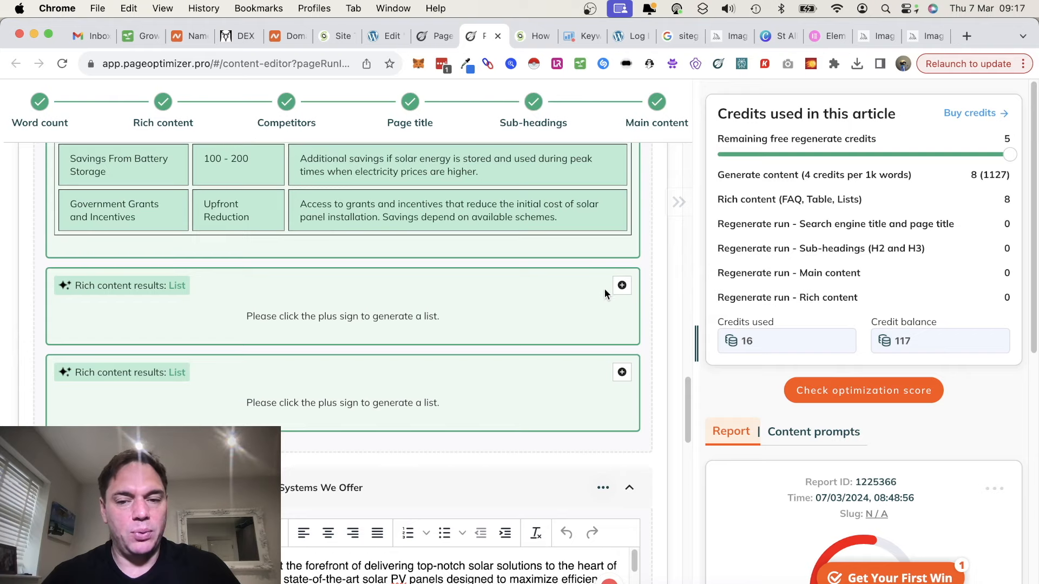
click(622, 286)
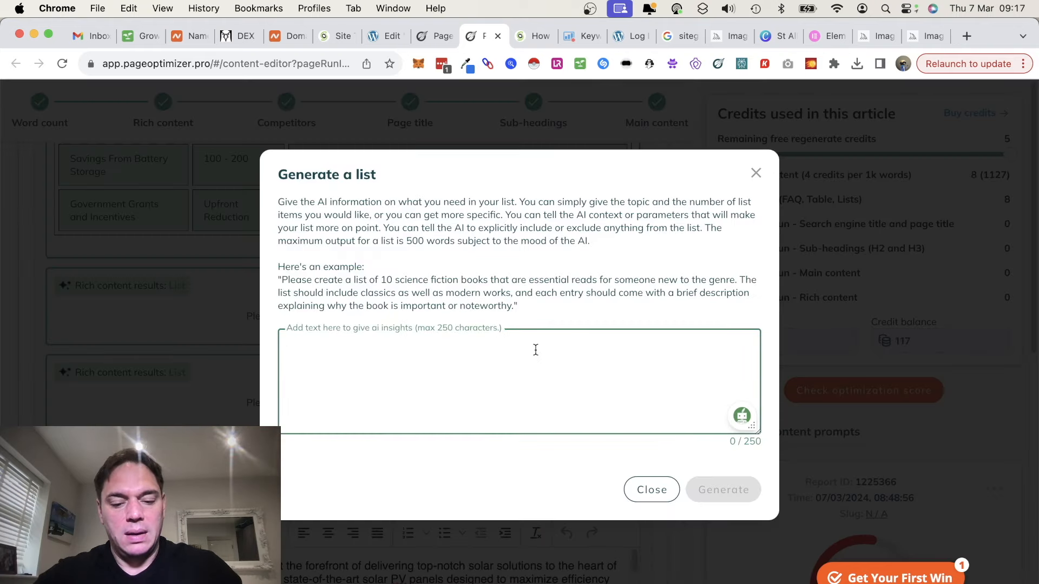
text(Benefits of solar panels)
click(736, 493)
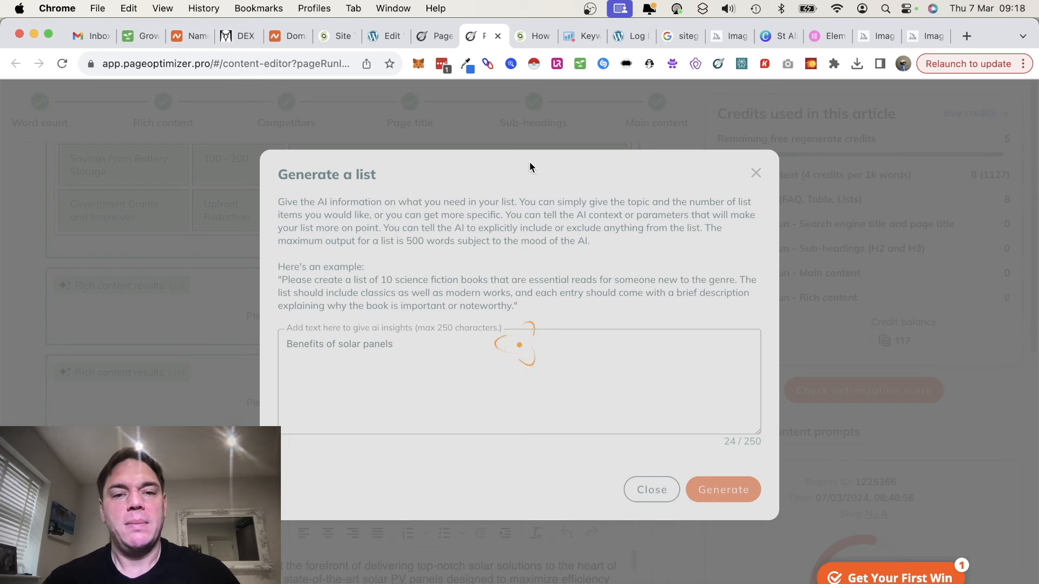
Return to the Elementor page and insert Solar-Panels-St-Albans.webp as the About Us section's image
click(375, 33)
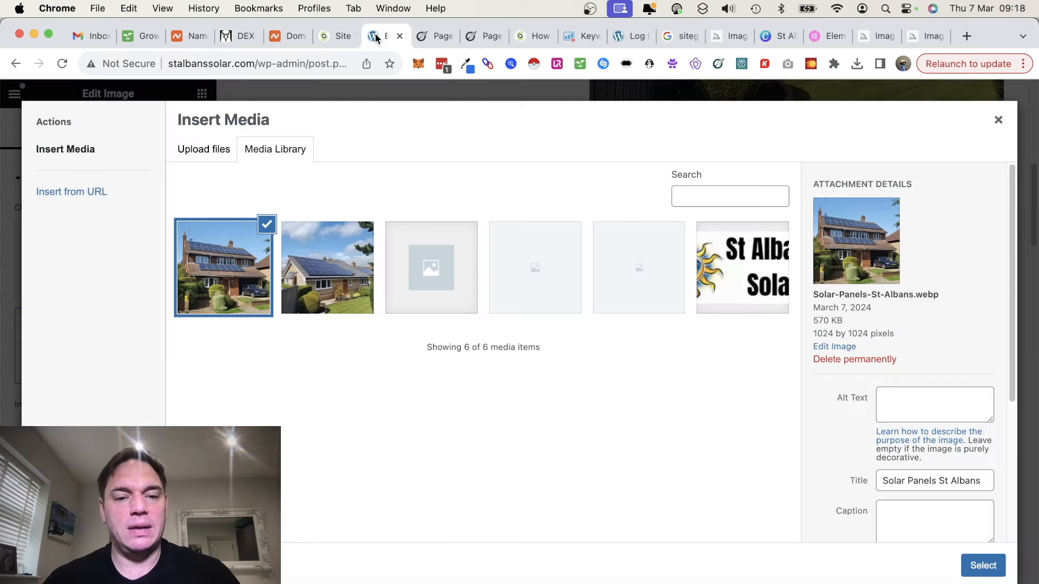
click(984, 566)
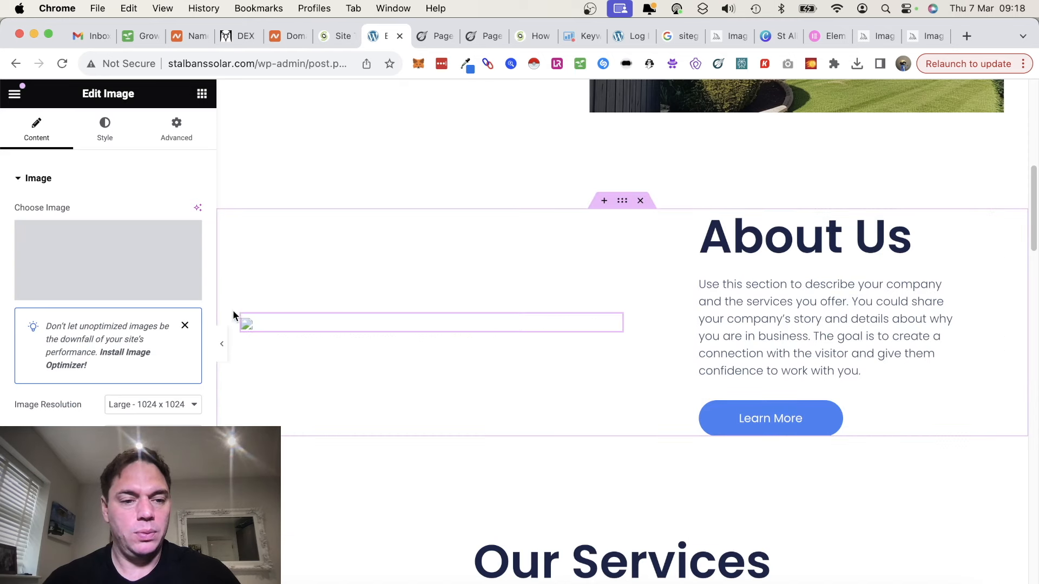
click(125, 254)
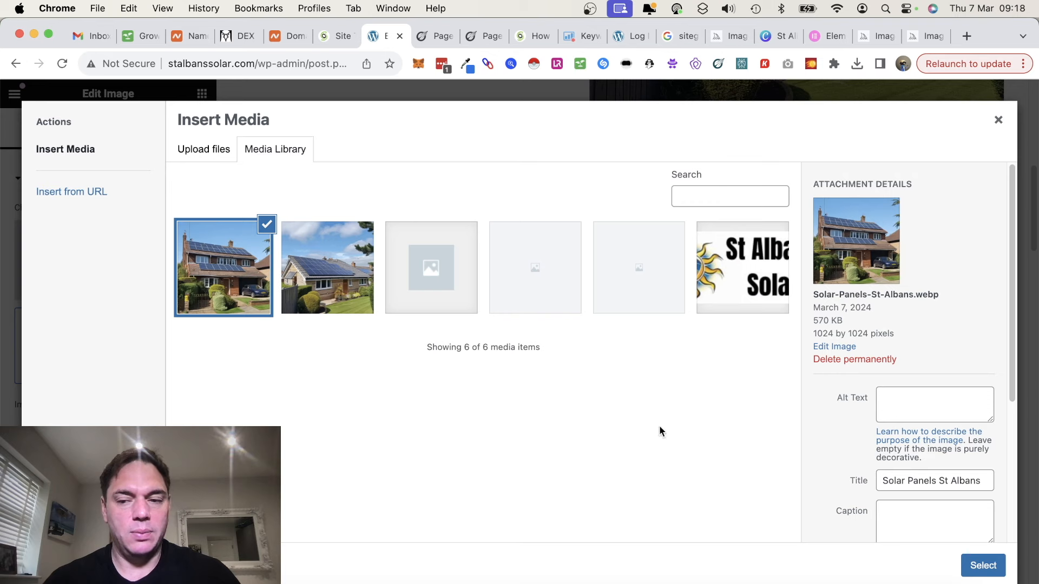
click(983, 566)
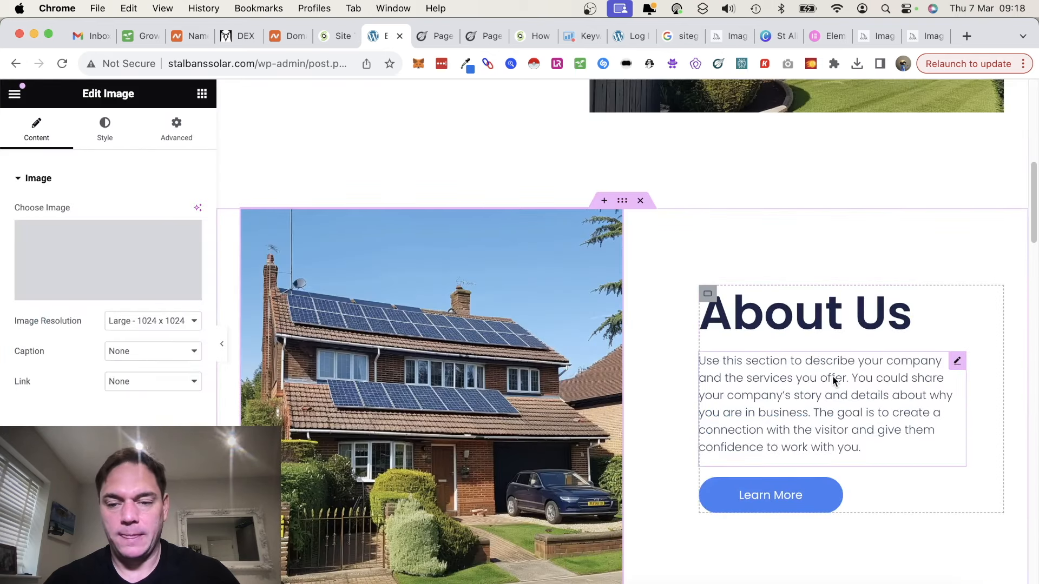
Replace the About Us placeholder text with "St Albans Solar was formed to provide St Albans residents with high quality professional solar installation services"
click(772, 378)
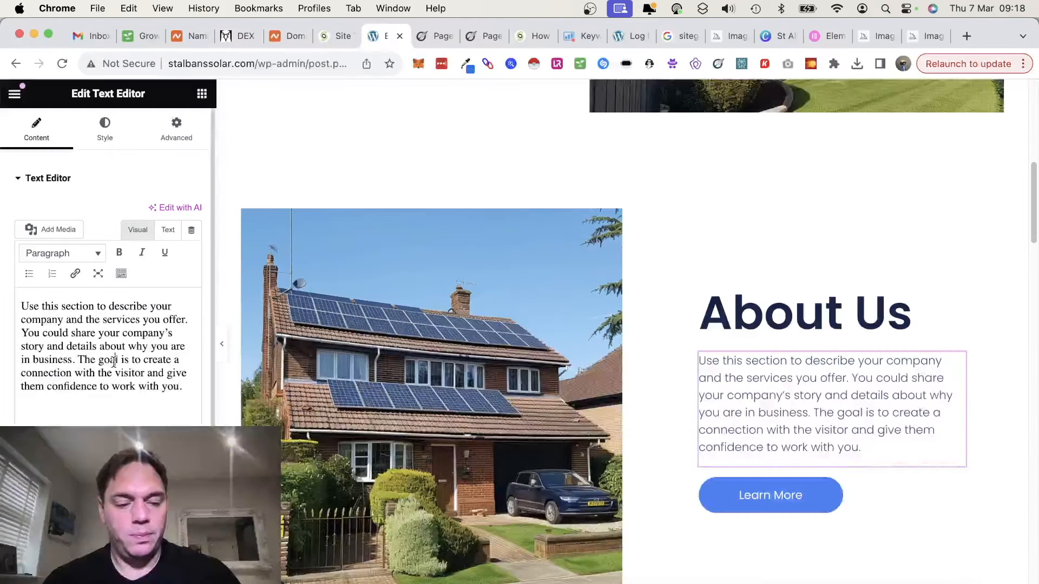
key(super+a)
text(S)
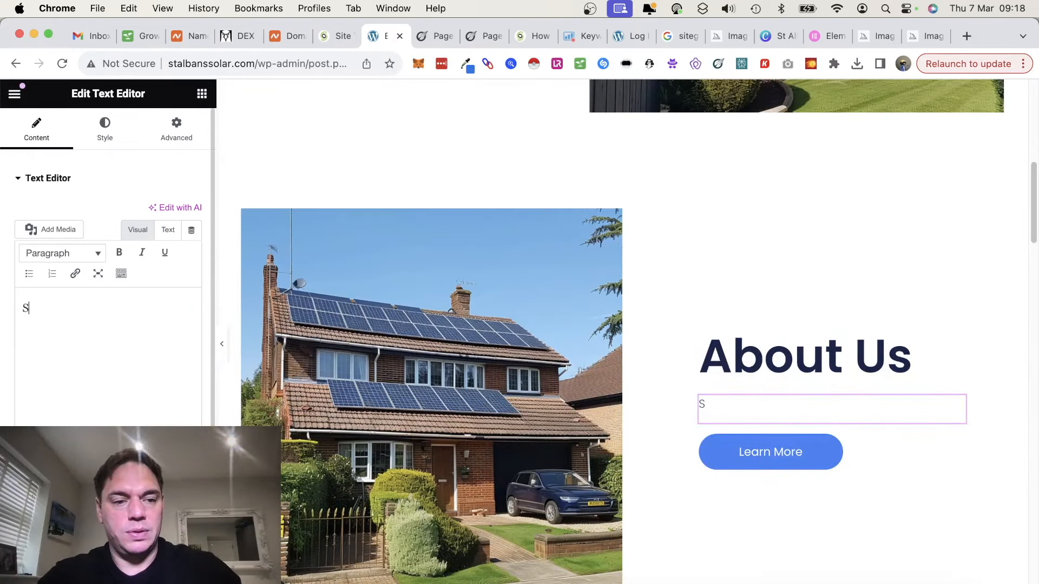
text(t Albans Solar was formed to pr)
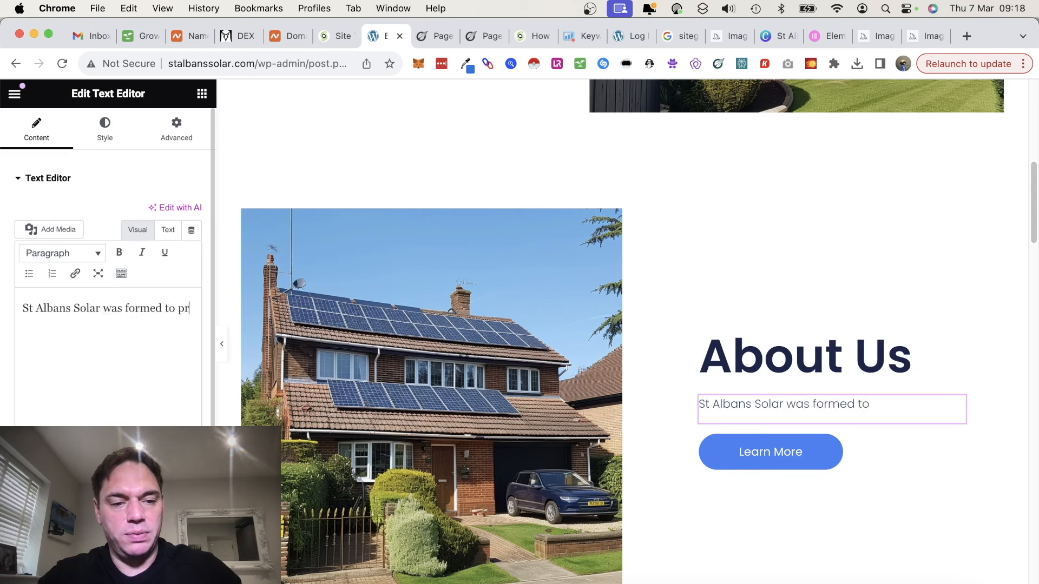
text(ovide)
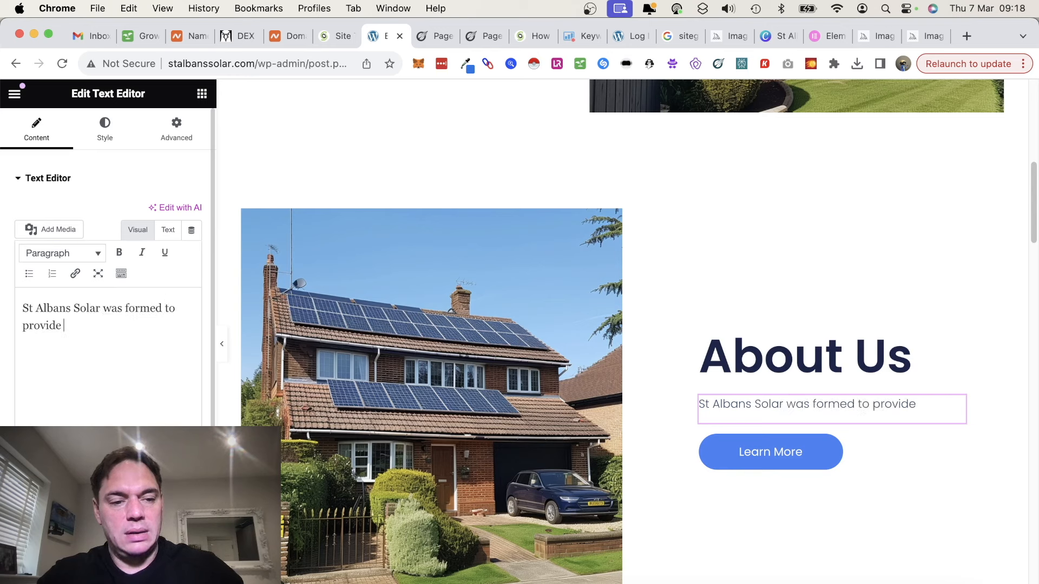
text( St Albans residents with )
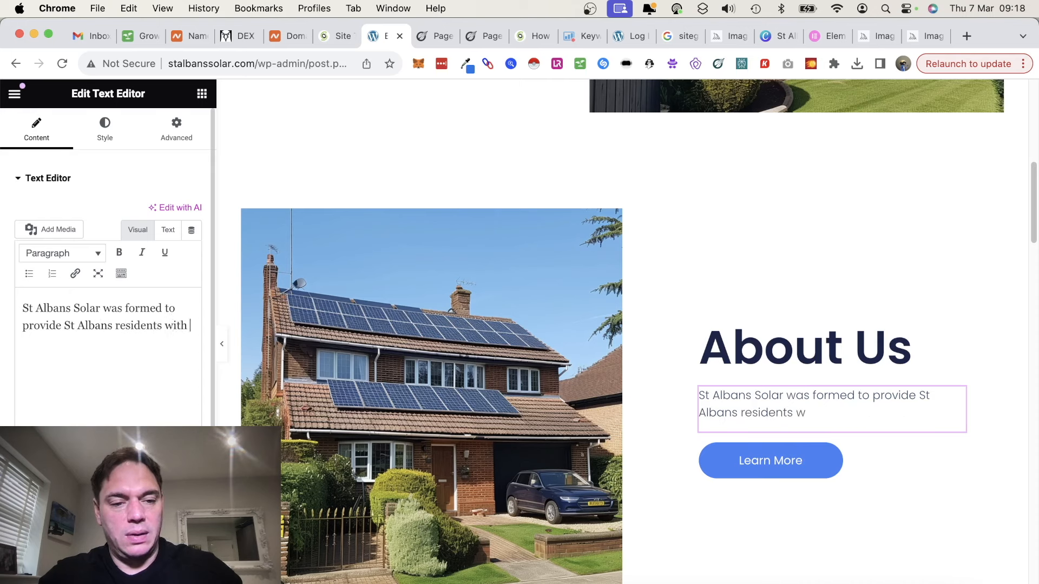
text(high quality professional solar installation services)
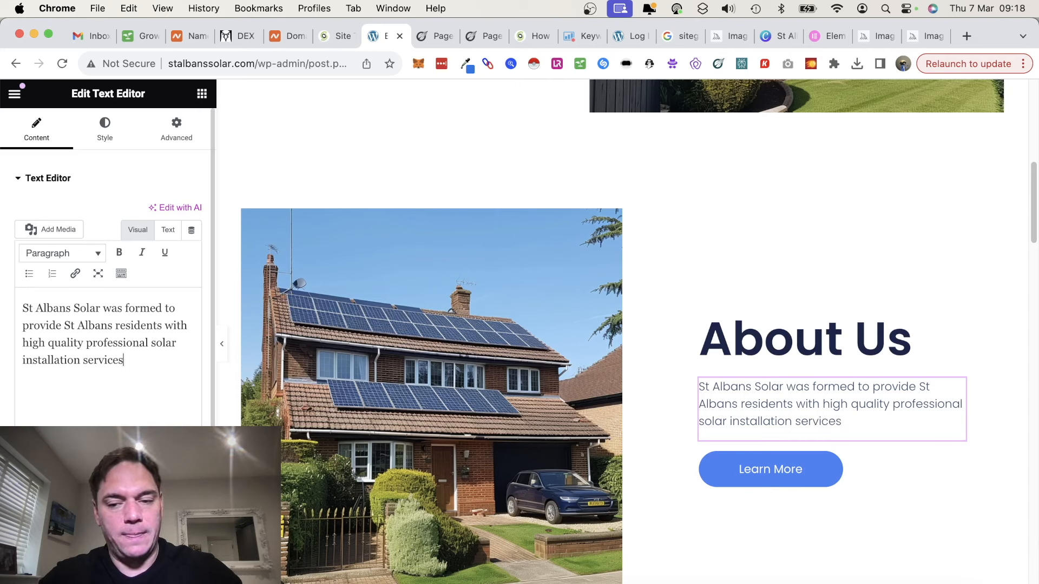
Add to About Us: "Our team have carried out over 800 solar installs, and we are highly experienced in all elements of solar design, supply and installation."
text(Ou)
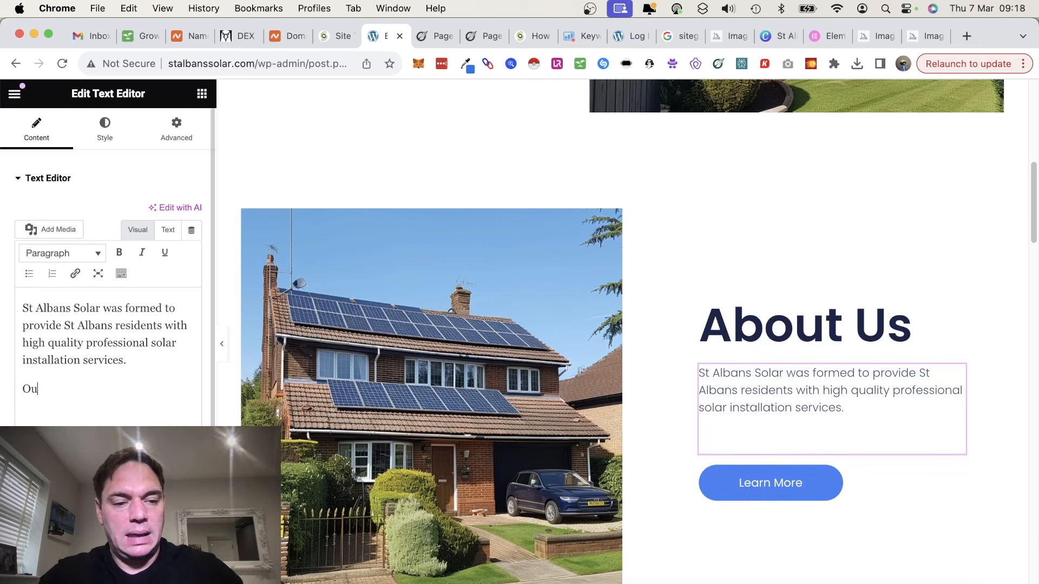
text(r team have carri)
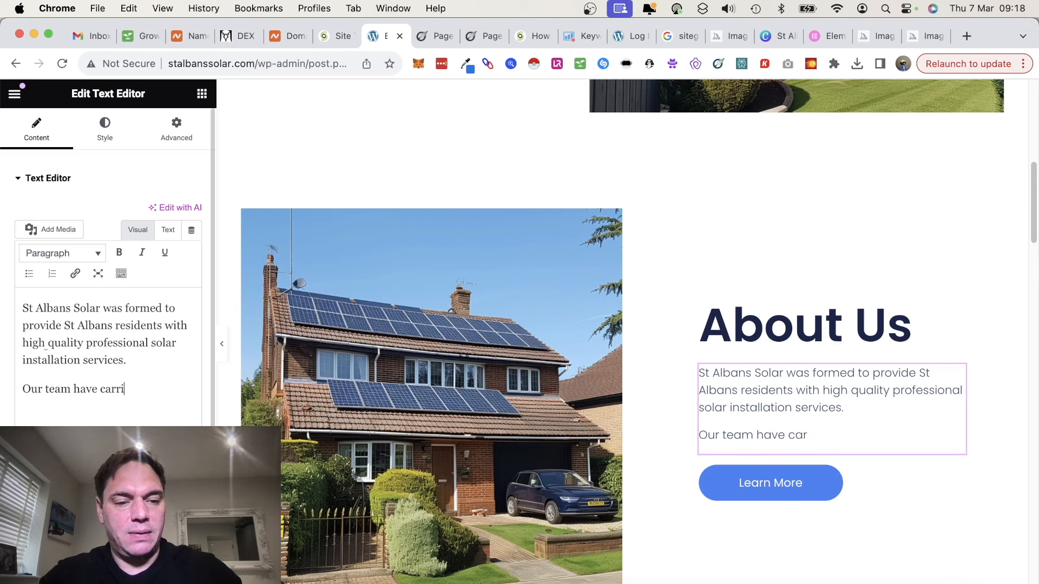
text(ed out over 800 solar installs, and we )
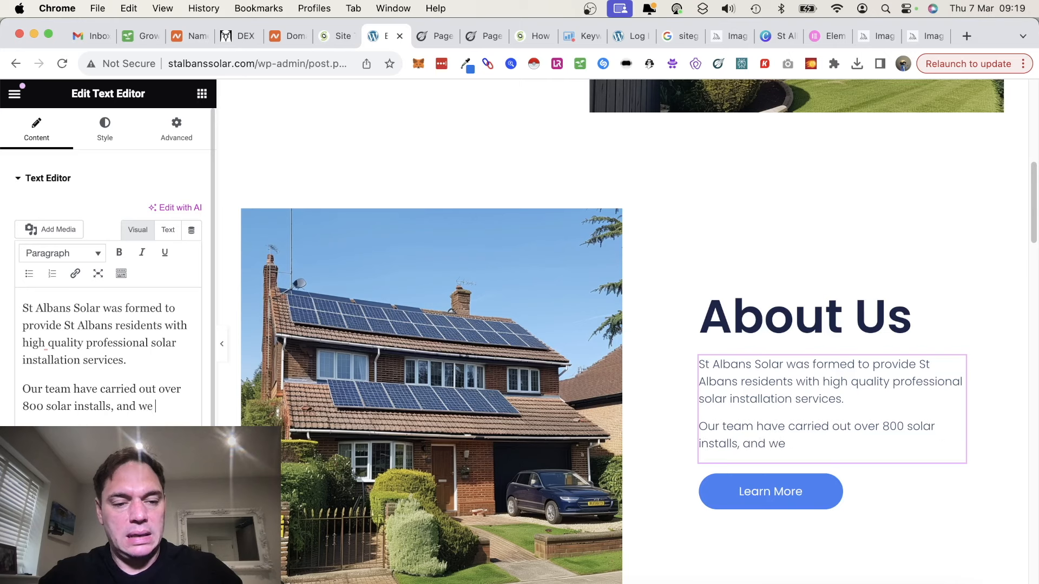
text(are h)
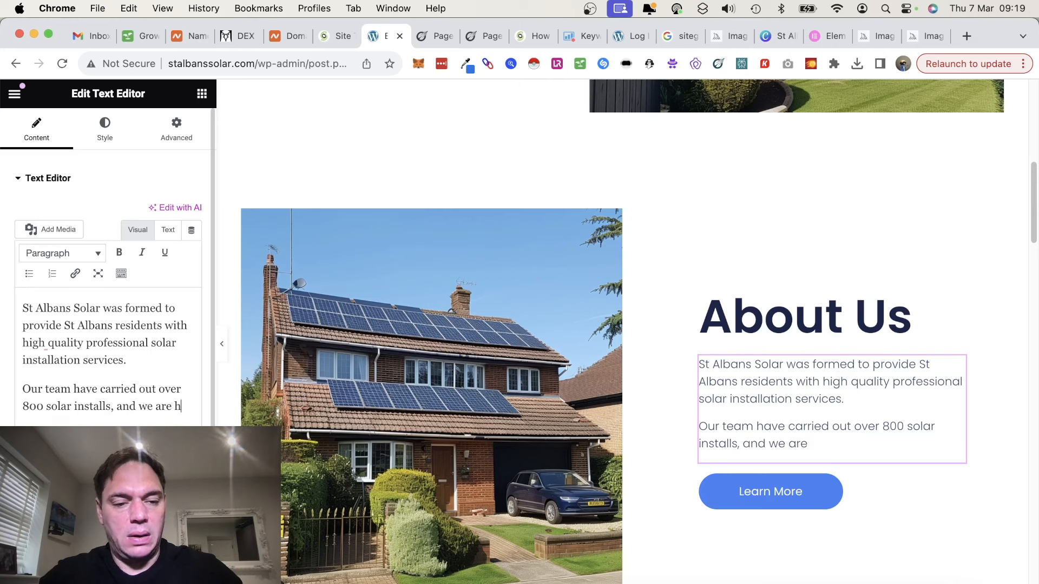
text(ighly experience)
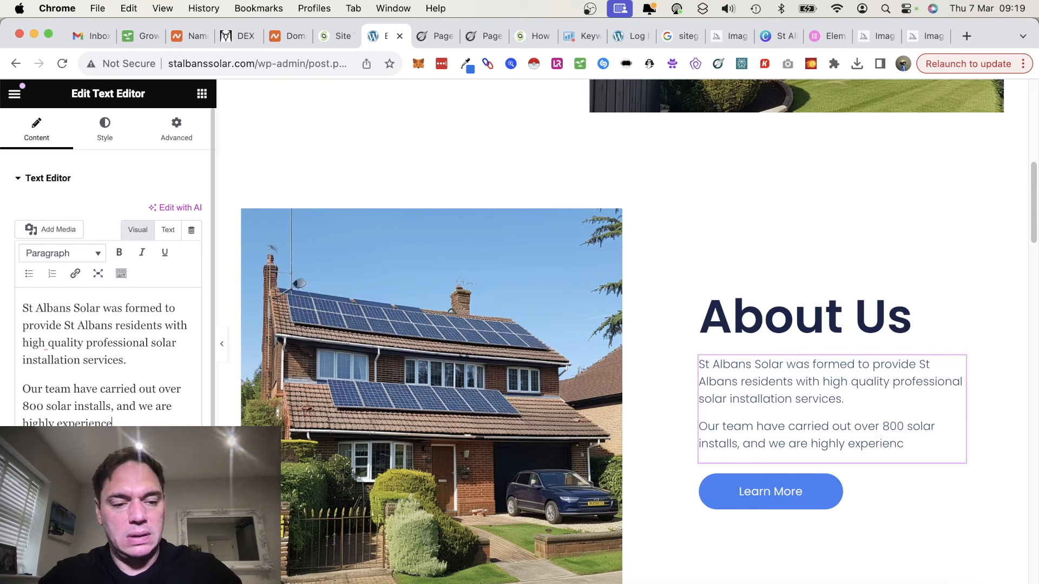
text(nts of solar design, supply a)
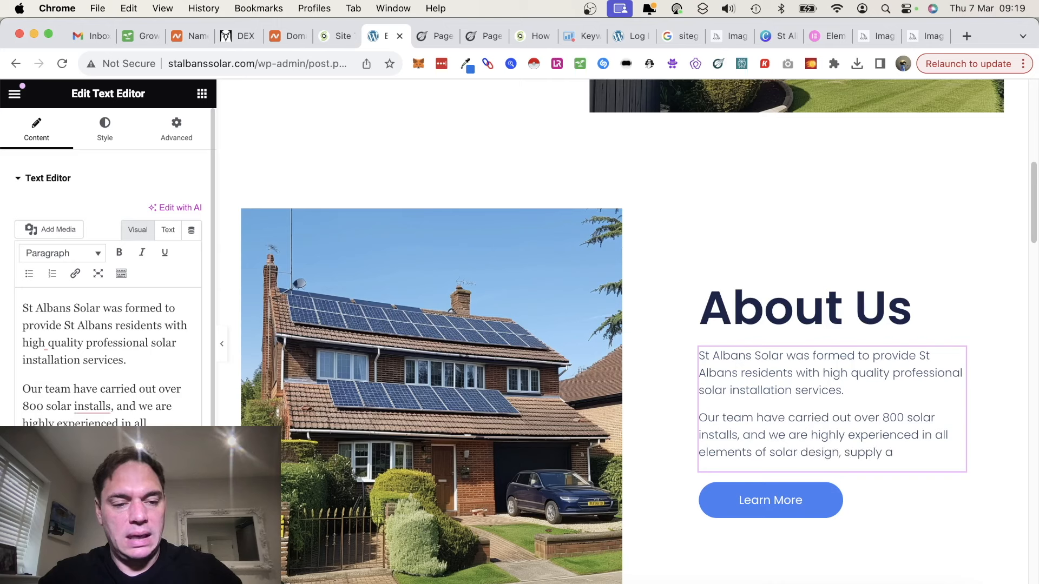
text(installation)
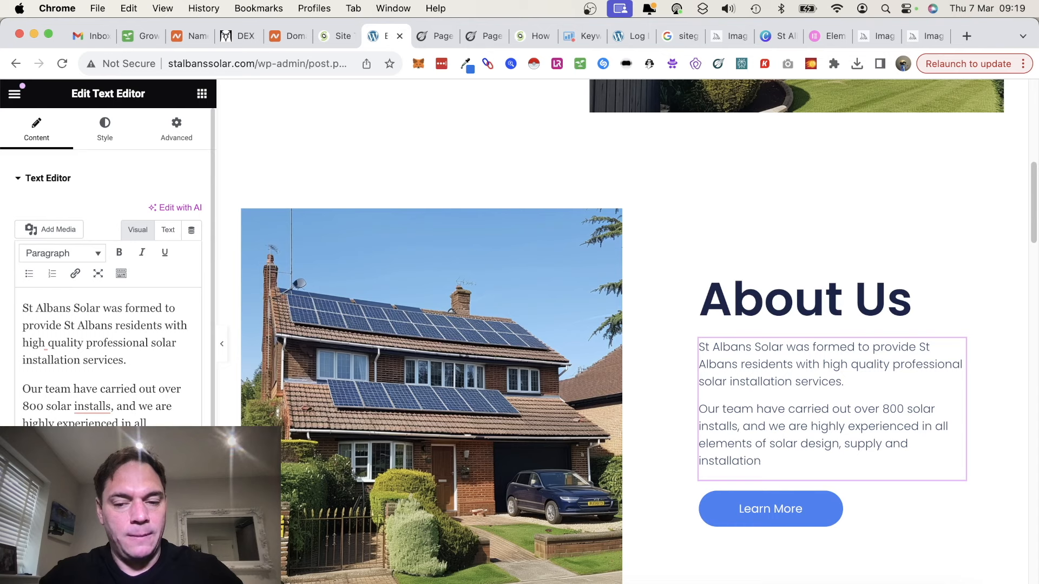
text(.)
Add a closing About Us paragraph reading "Book a free quote with our friendly and professional team today!"
key(Return)
text(B)
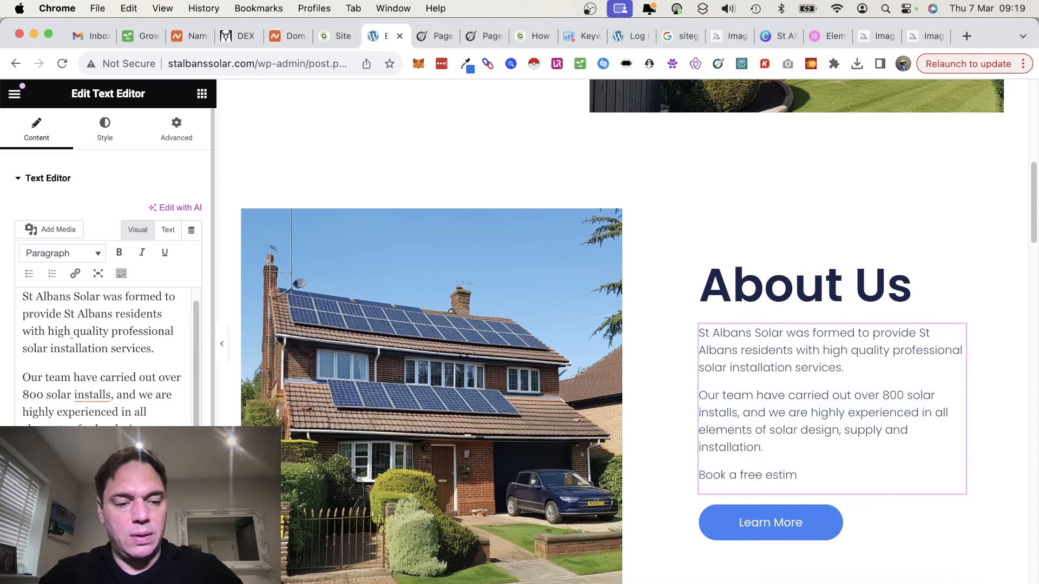
text(ook a free quote with our friendly and professional te)
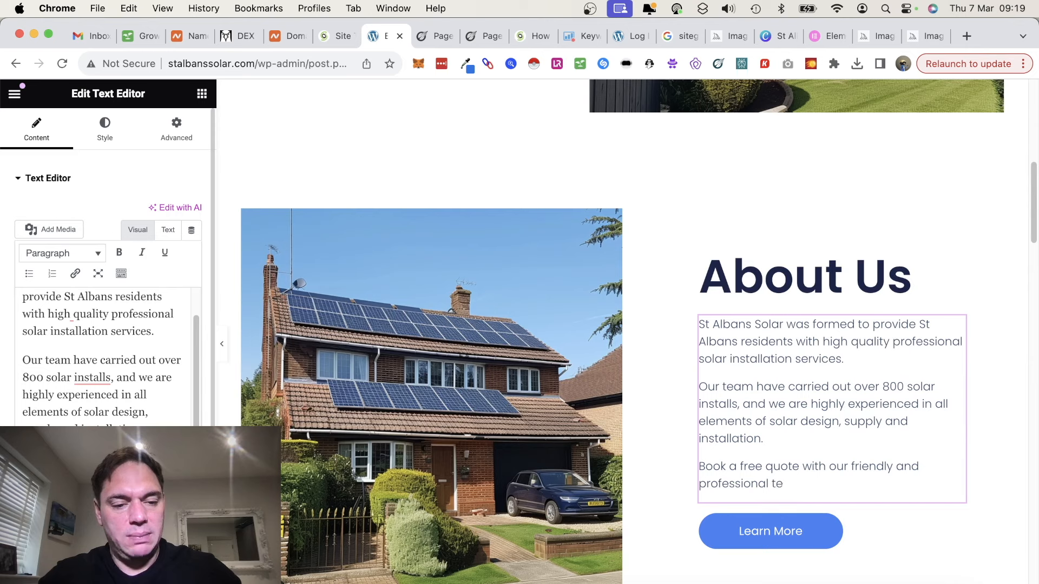
text(am today!)
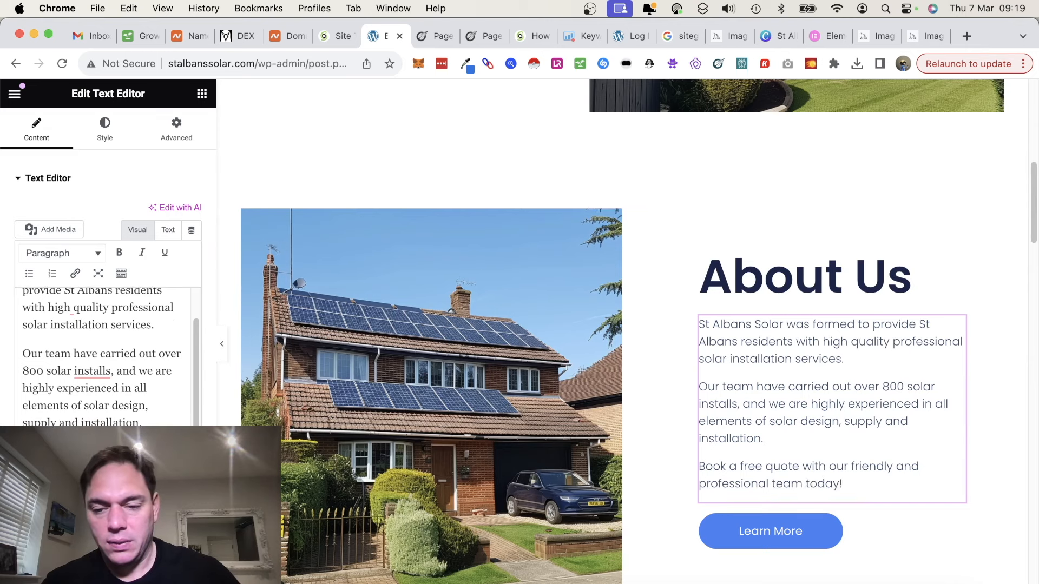
Change the About Us button's text to "Book a FREE Quote"
click(772, 532)
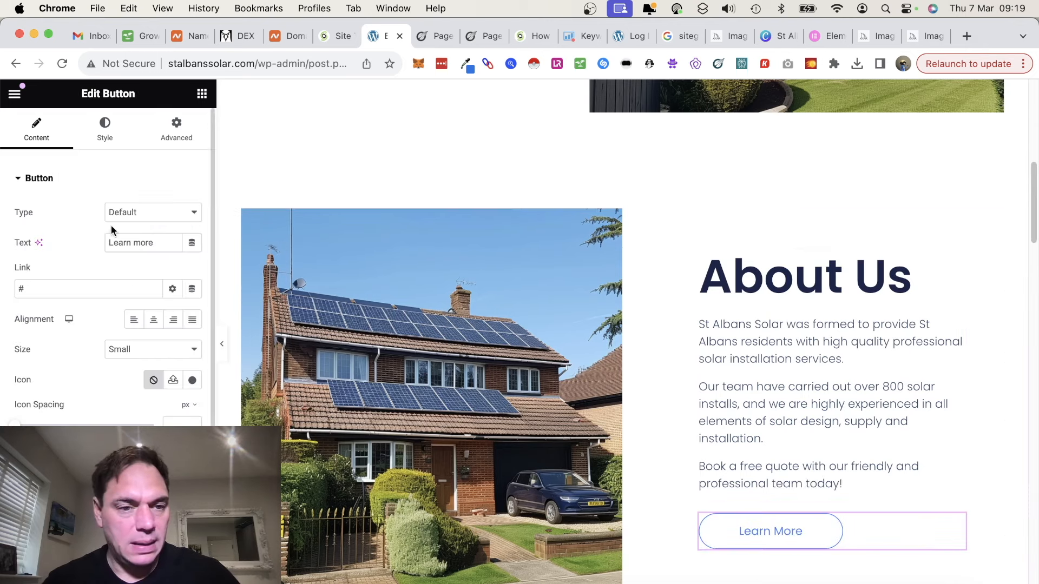
drag(166, 237, 40, 239)
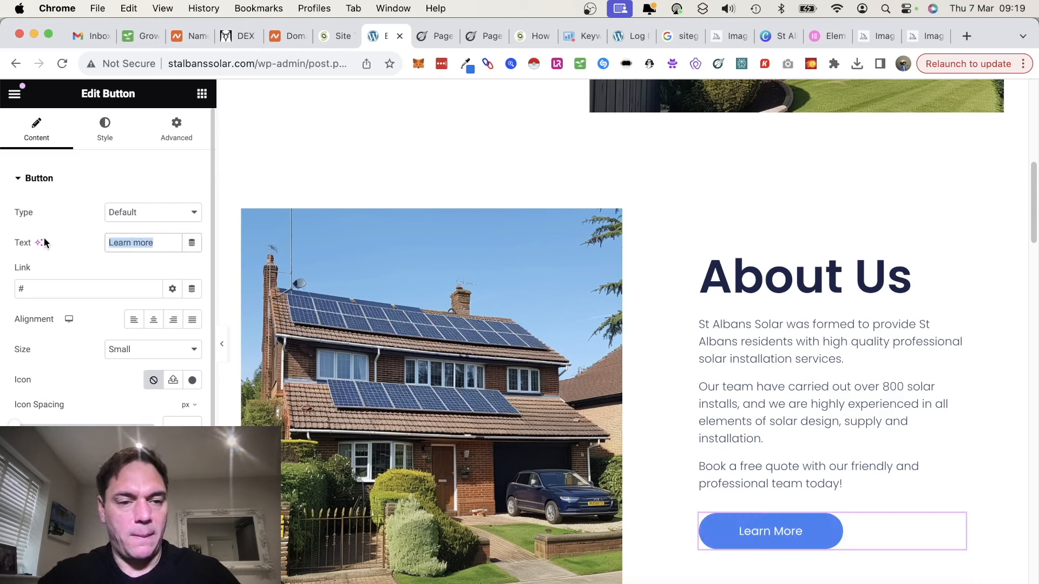
text(Book a FREE )
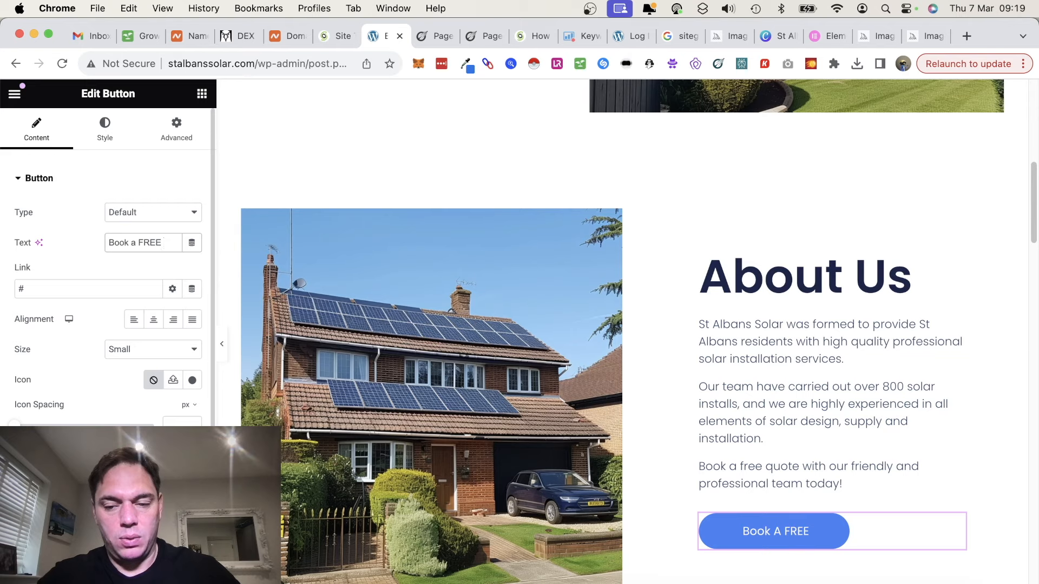
text(Quote)
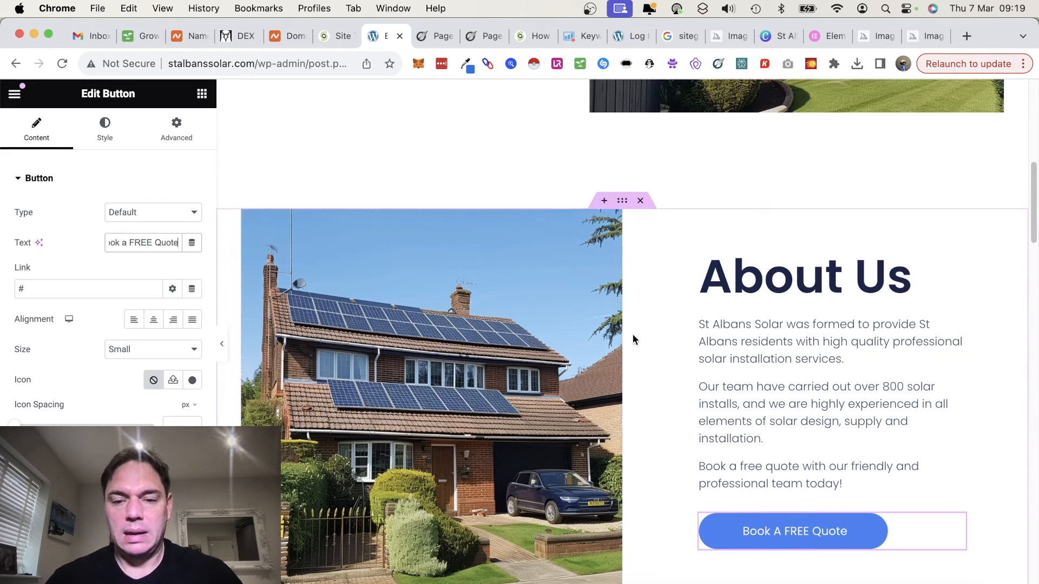
Select the first Our Services image box, switch to Discord and open Midjourney's Image #4 of the solar-panelled house in the browser
scroll(633, 335, down, 10)
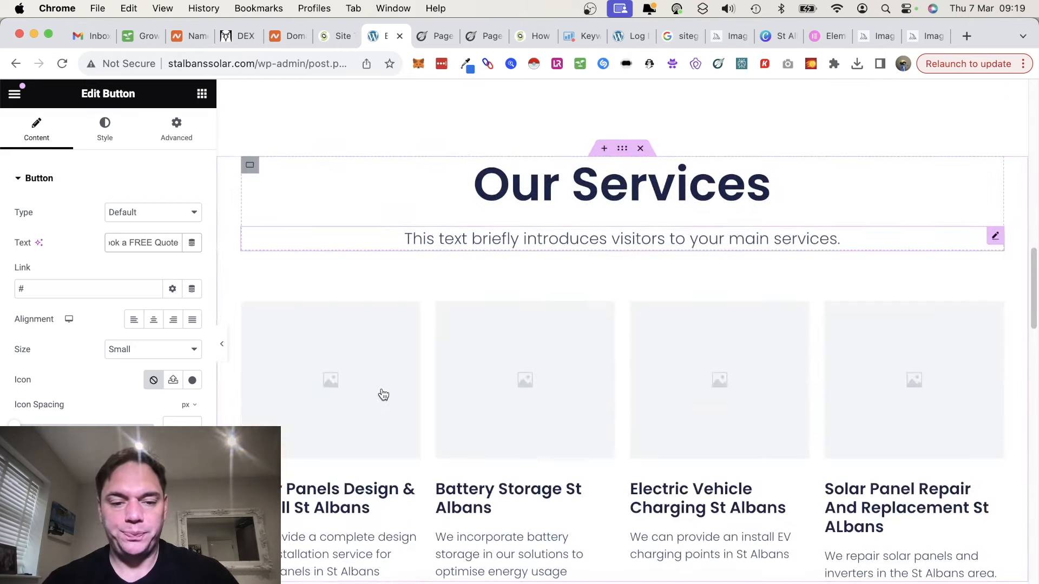
click(331, 401)
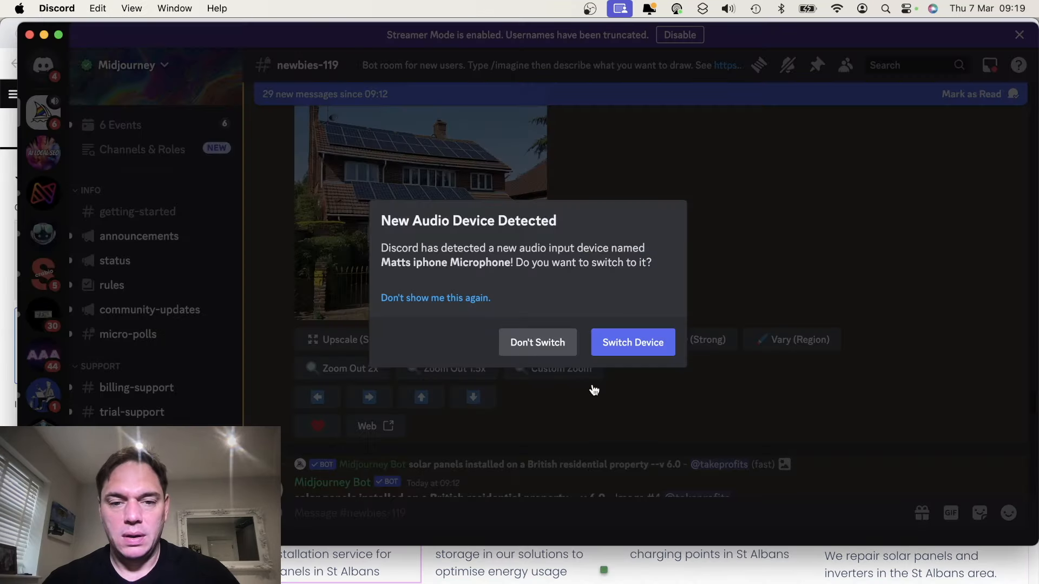
click(555, 344)
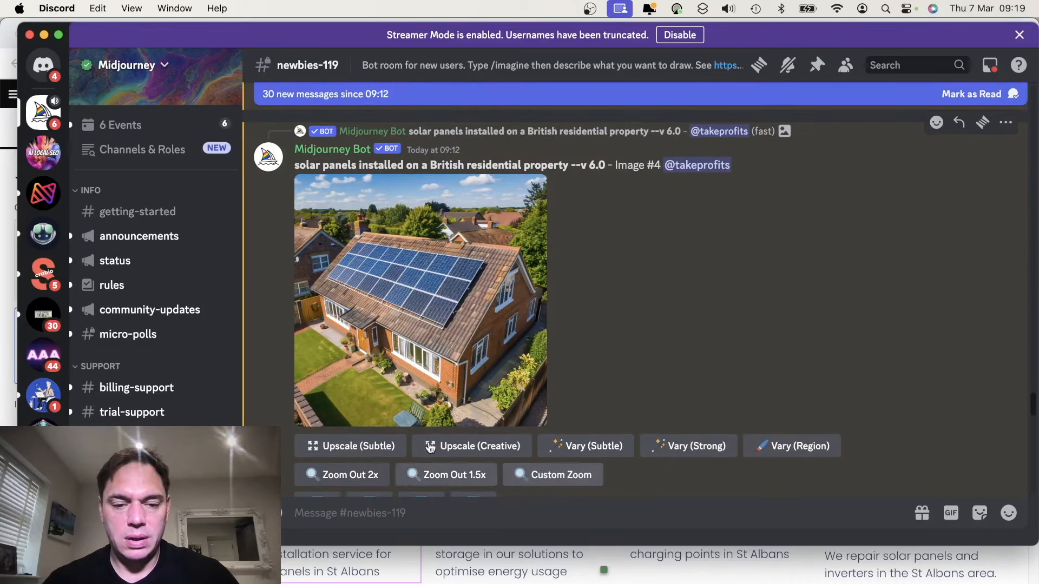
scroll(428, 438, down, 2)
click(375, 471)
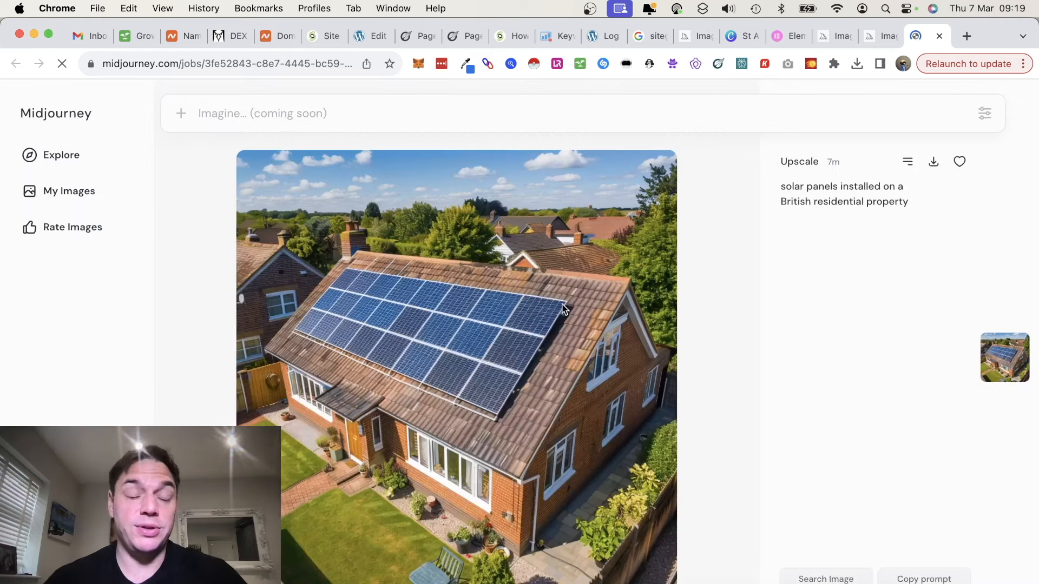
Save the Midjourney image to Downloads as "St Albans Solar Panel Installation" and switch back to Discord
right_click(541, 313)
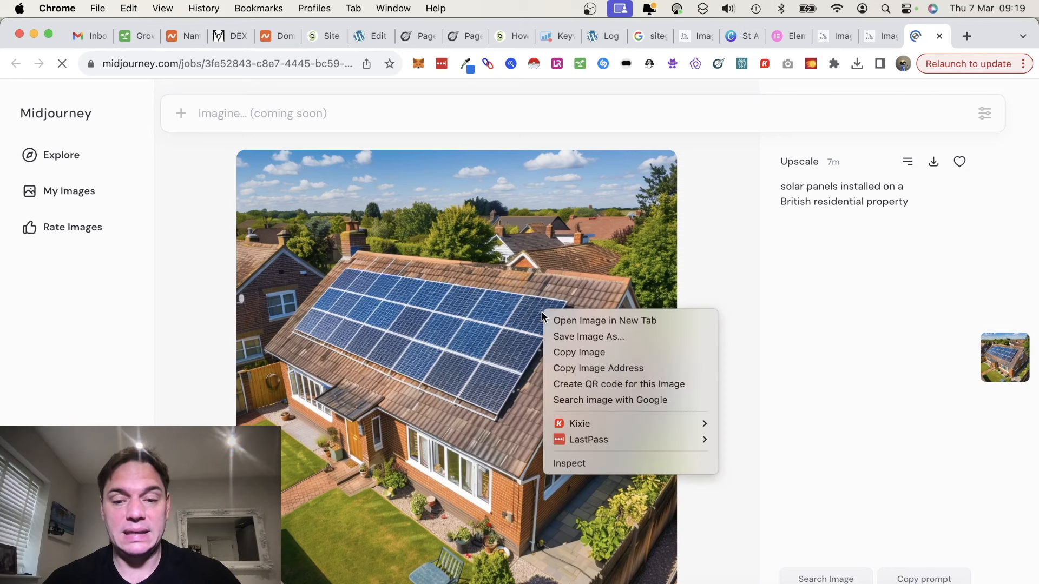
click(568, 338)
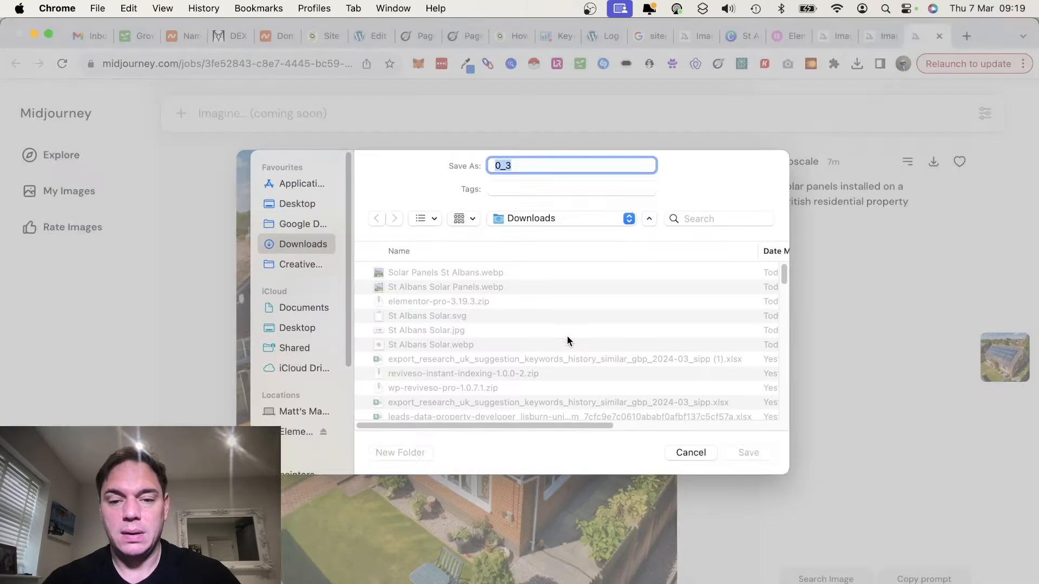
text(St ALbans)
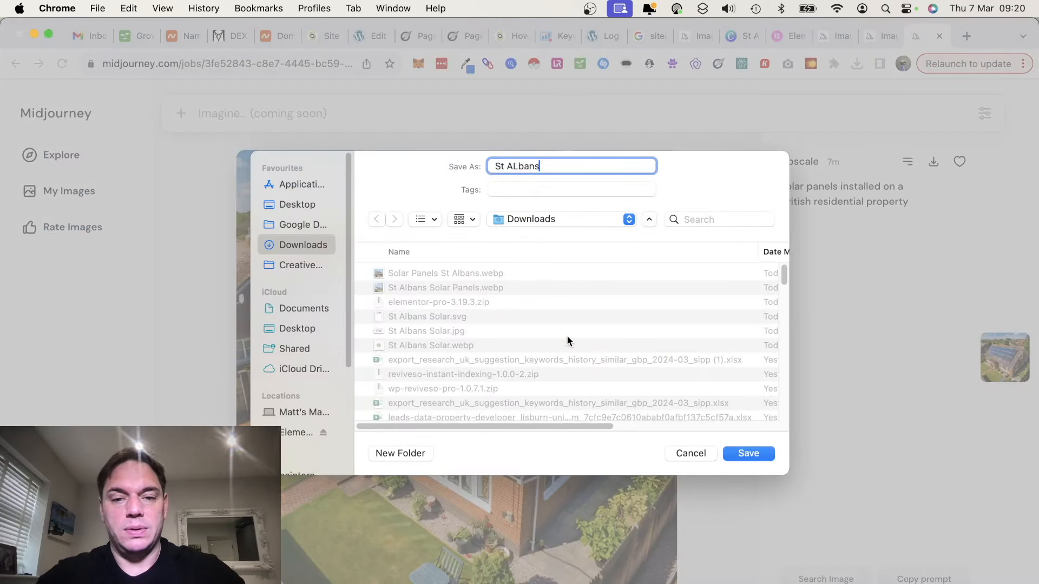
text(s Solar Panel)
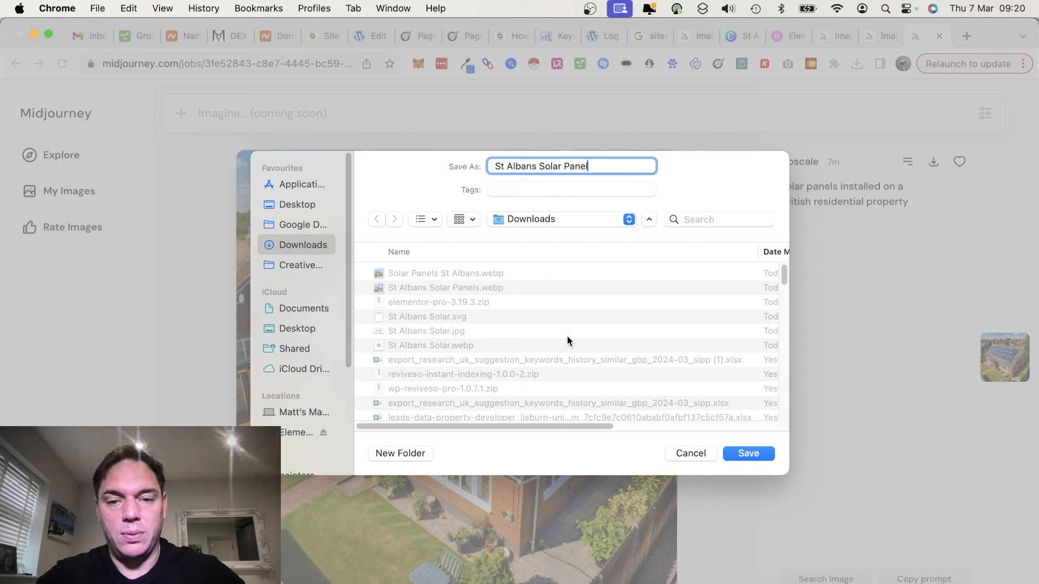
text( Installation)
key(Return)
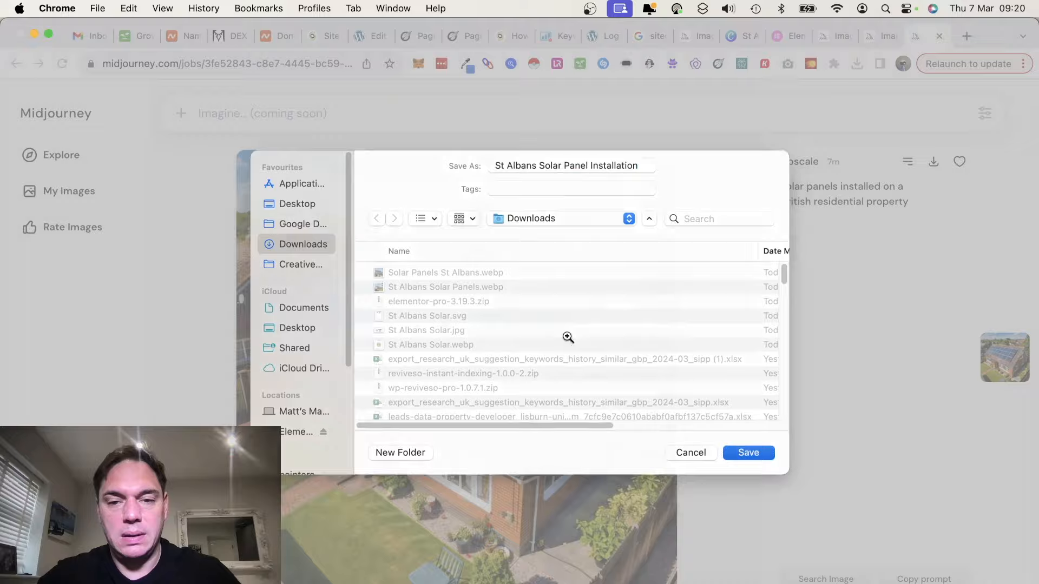
key(super+Tab)
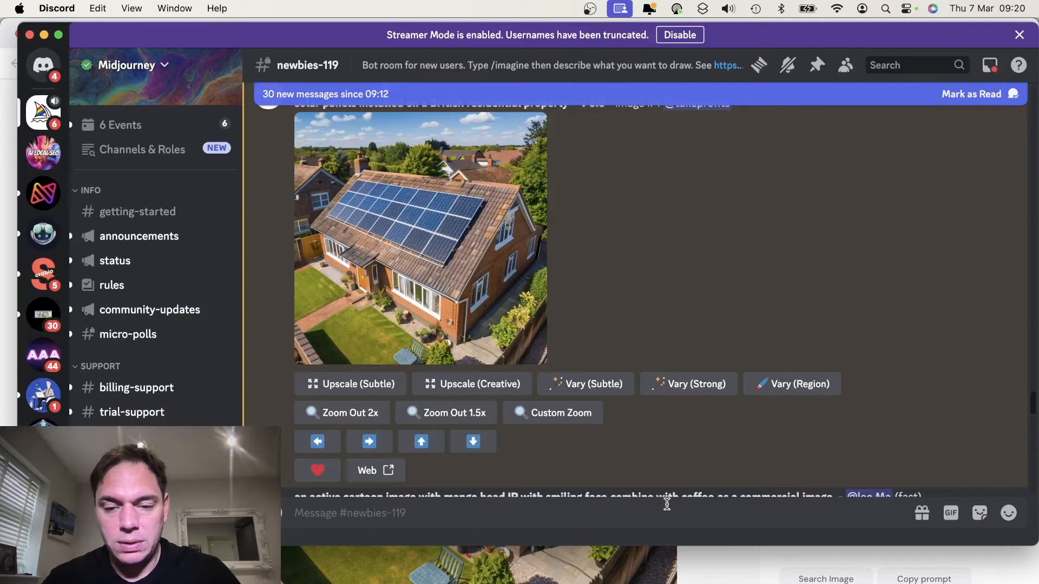
text(/image)
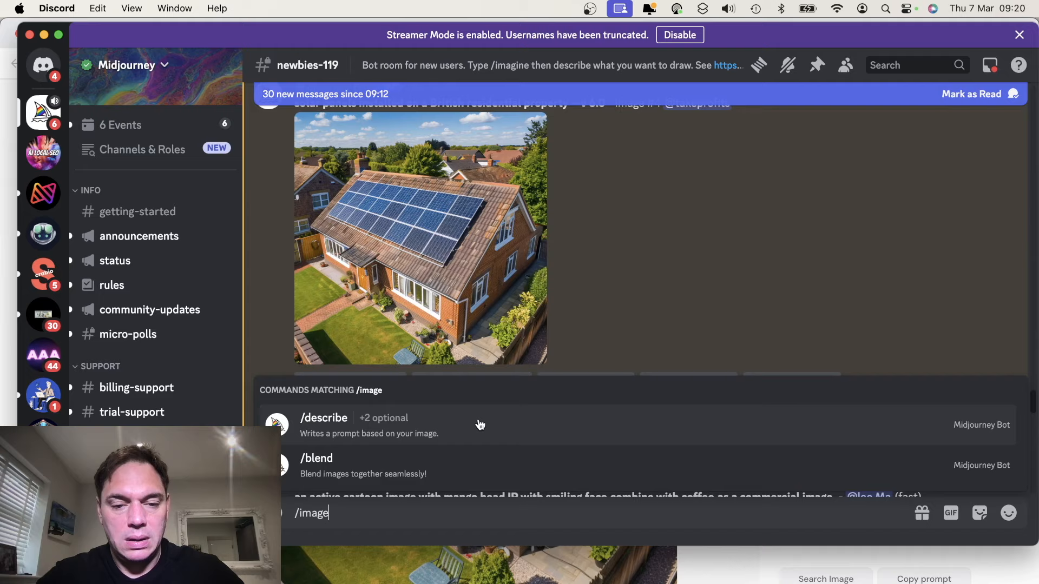
click(479, 425)
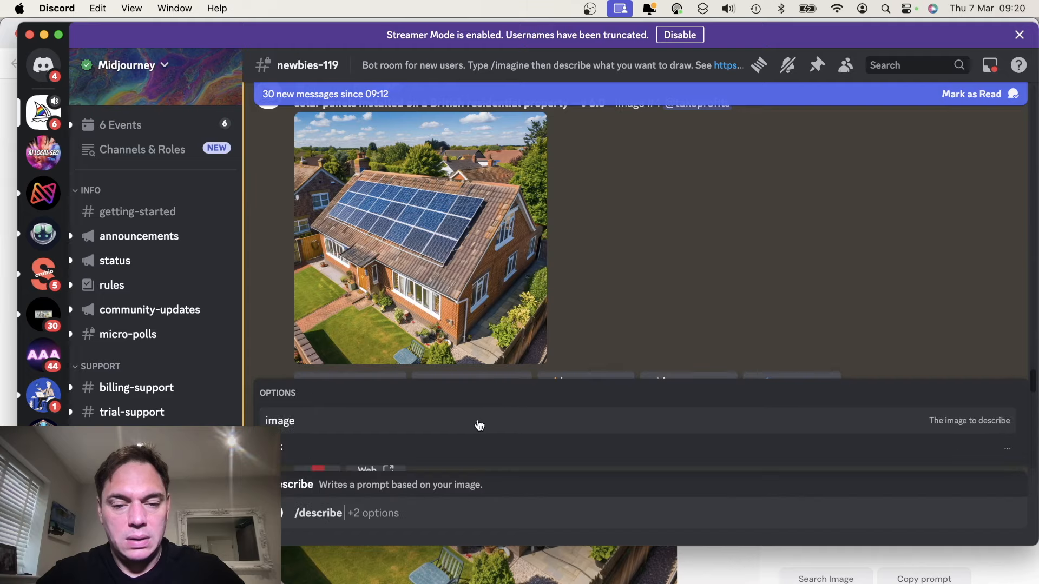
key(BackSpace)
key(BackSpace)
key(BackSpace)
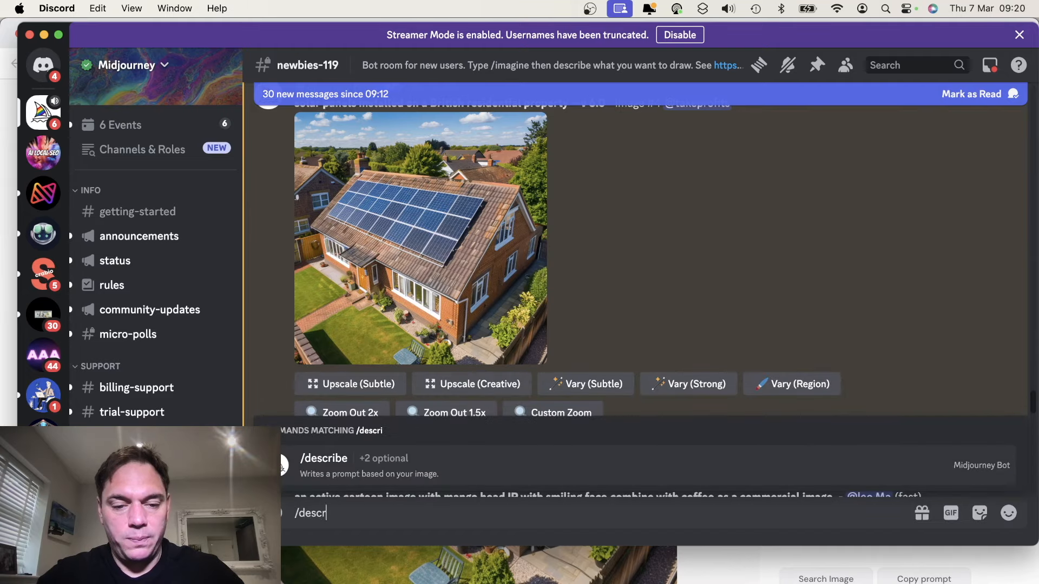
key(BackSpace)
key(BackSpace)
Submit the Midjourney /imagine prompt "solar panel repair"
text(ima)
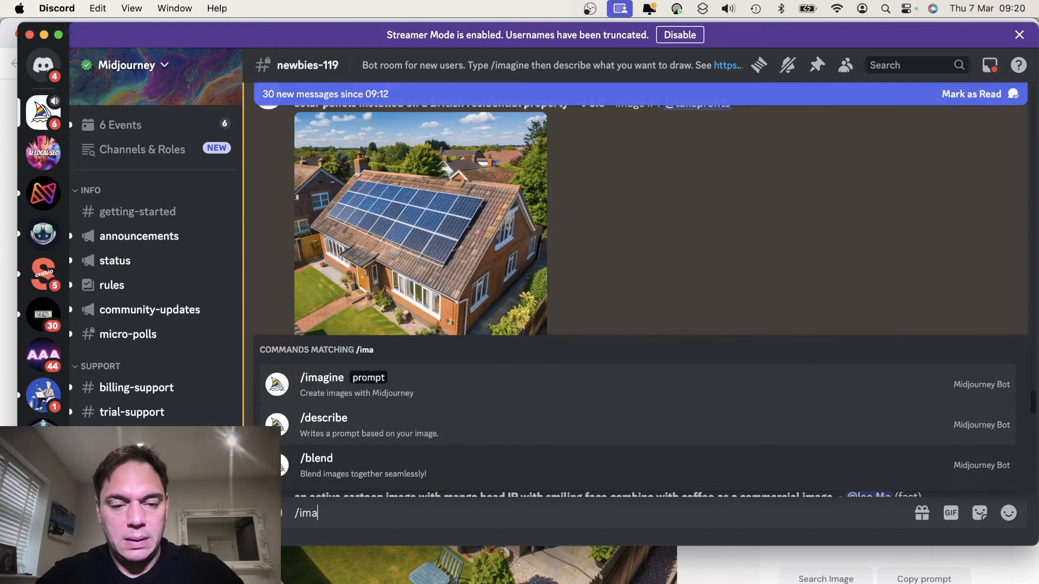
click(379, 380)
text(solar panel repair)
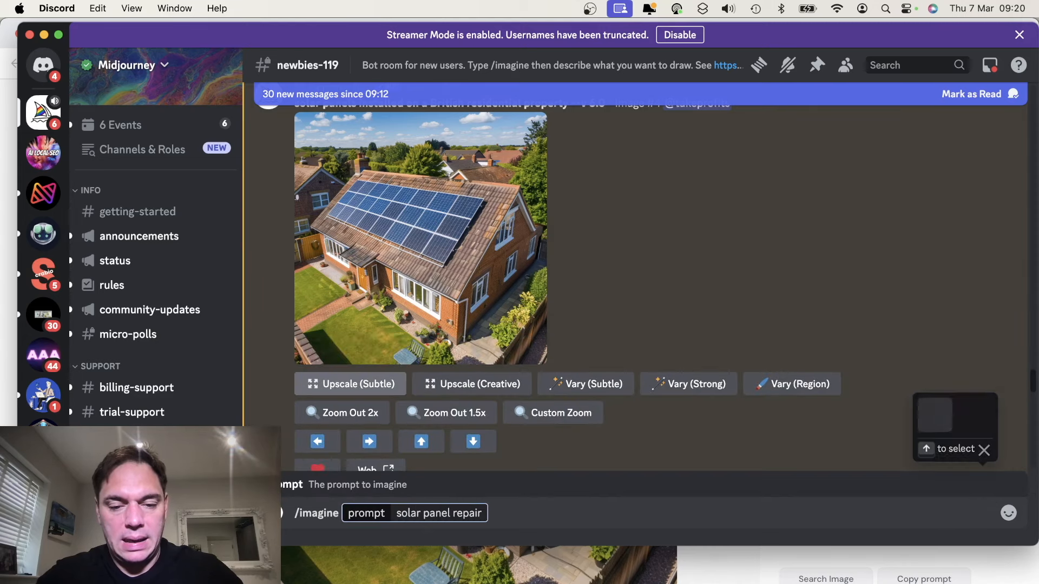
key(Return)
Return to the Elementor page in Chrome and upload St Albans Solar Panel Installation.webp for the first Our Services image box
key(super+Tab)
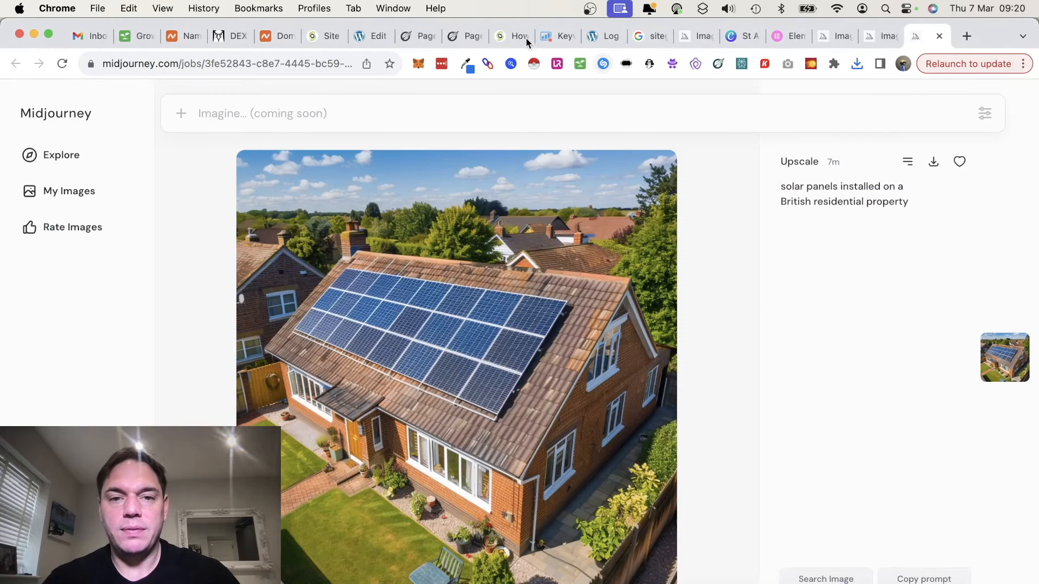
click(368, 36)
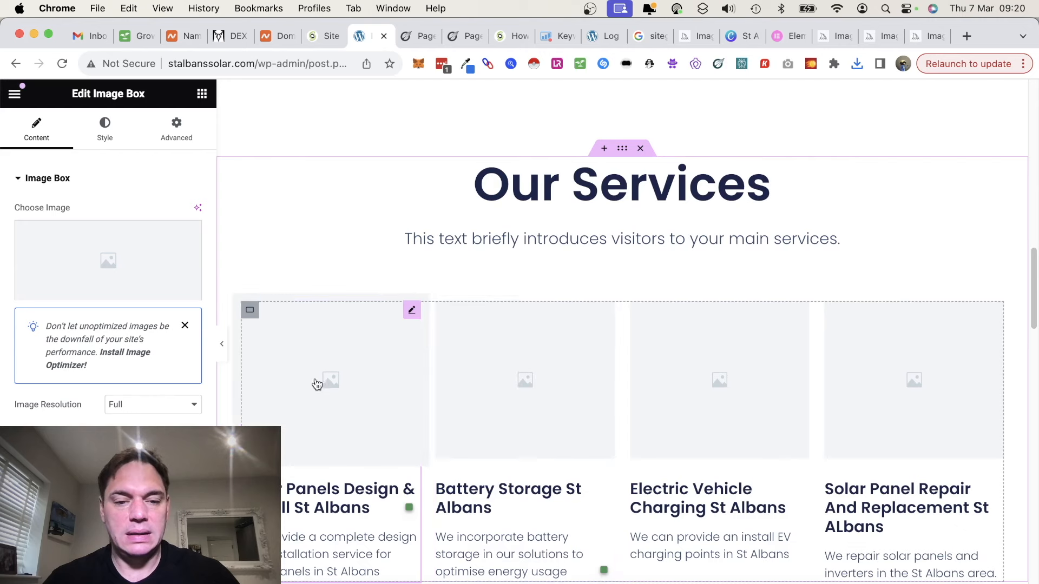
click(82, 246)
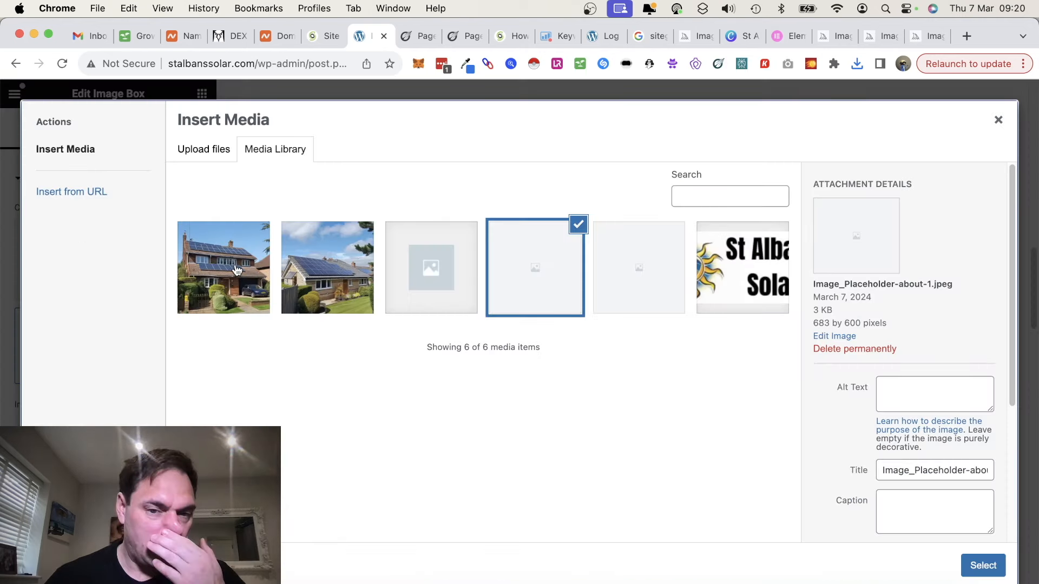
click(210, 153)
click(610, 357)
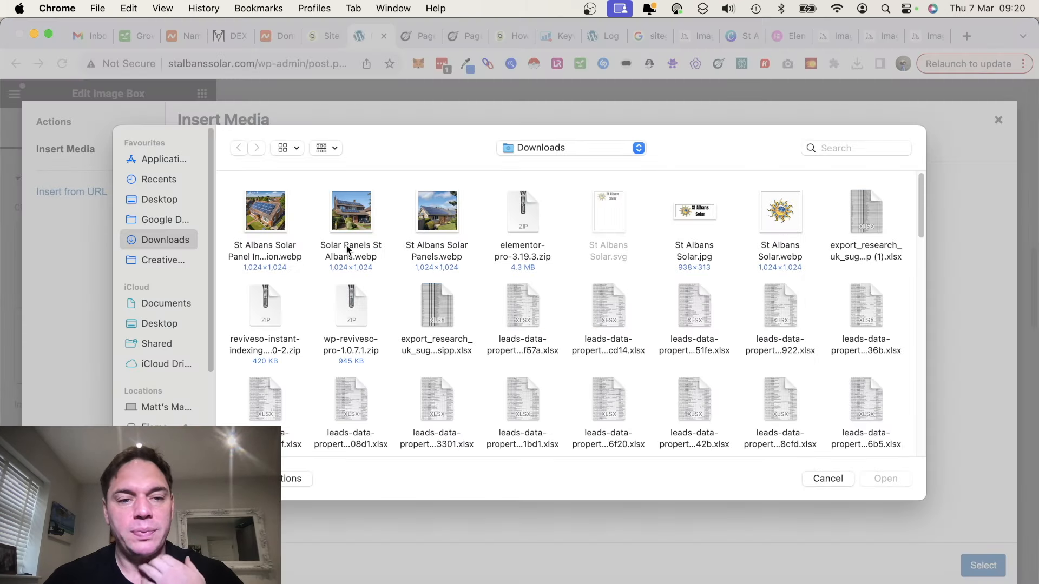
click(282, 219)
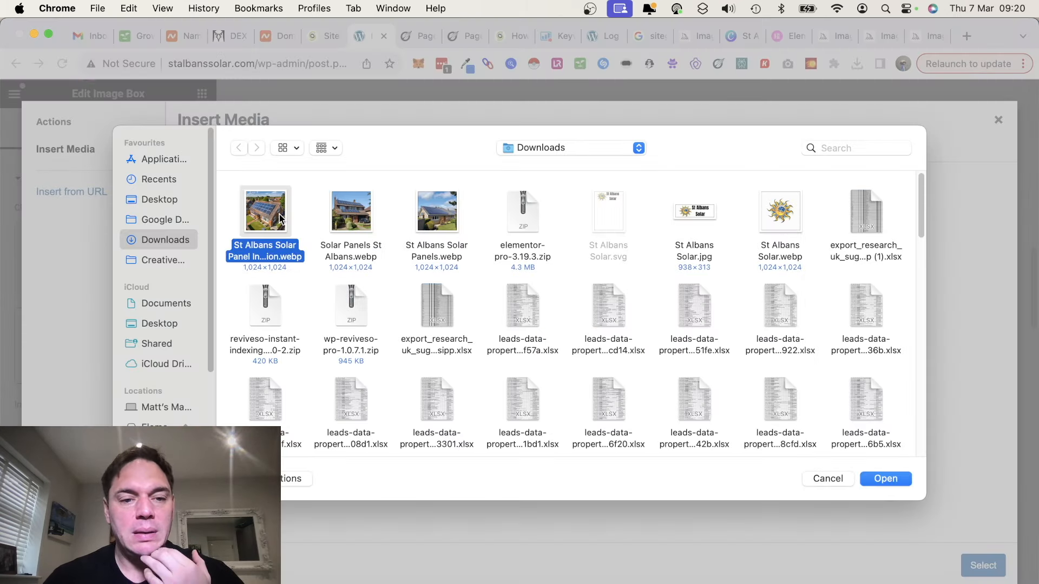
click(874, 480)
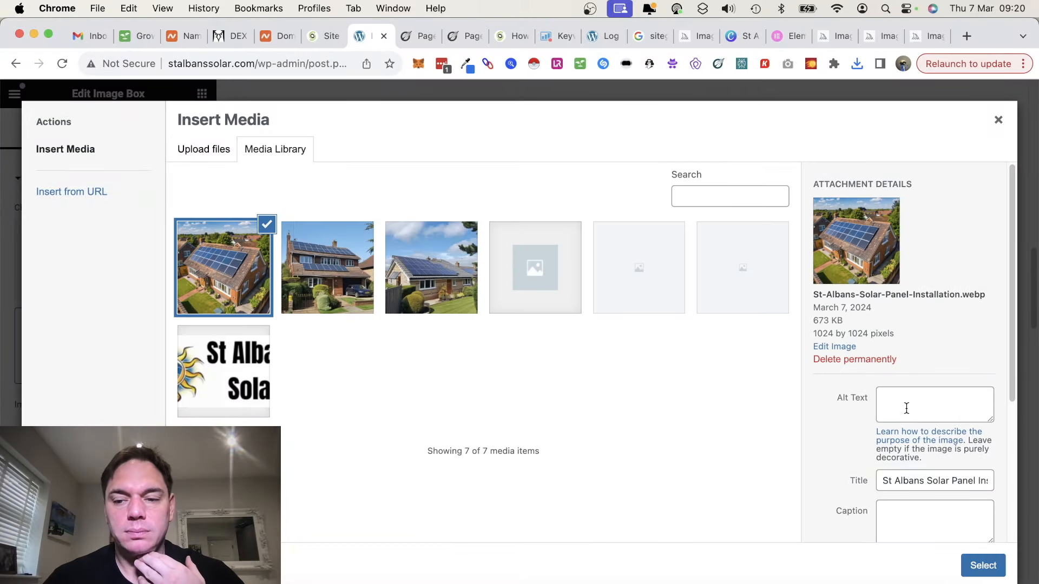
Give the uploaded image the alt text "Solar Panels St Albans" and insert it into the first Our Services image box
click(906, 409)
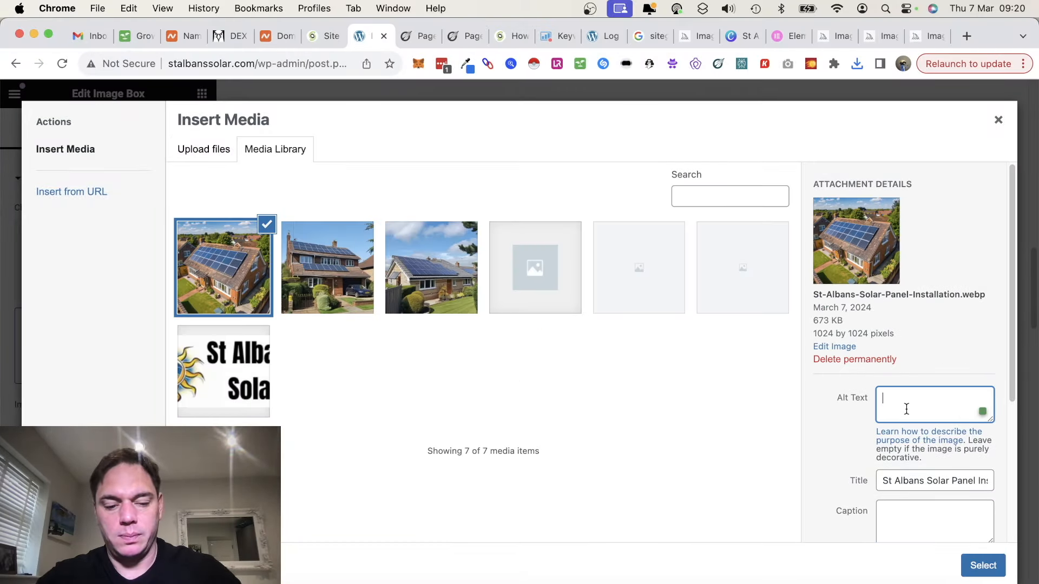
text(Solar Panel)
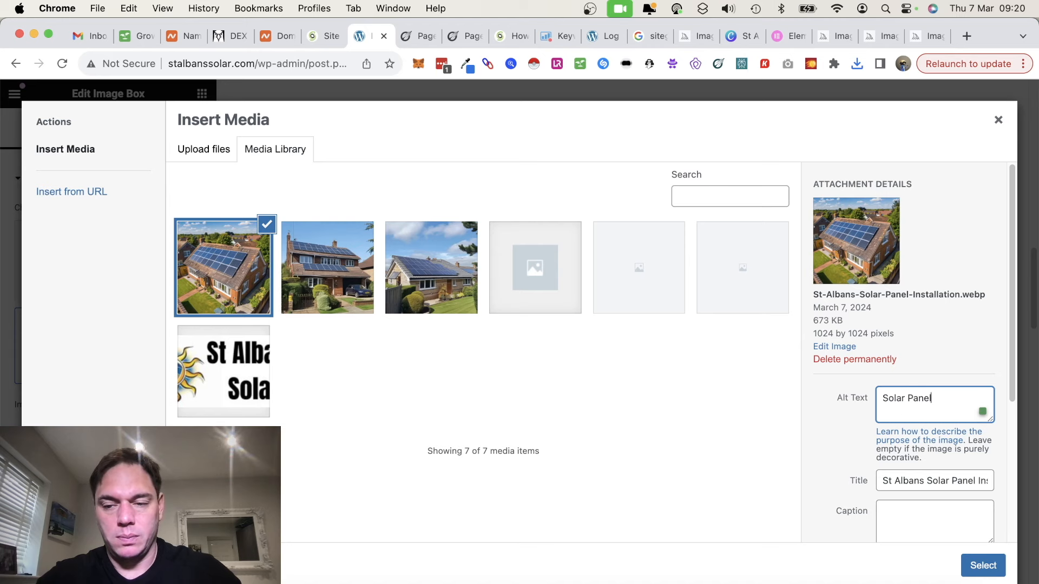
text(s Design & Install St Albans)
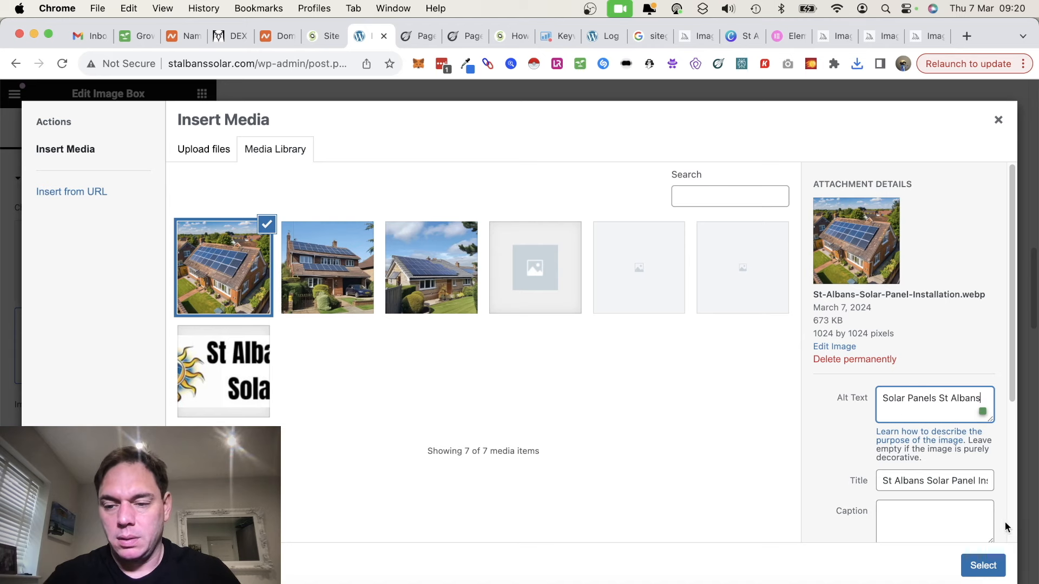
click(985, 564)
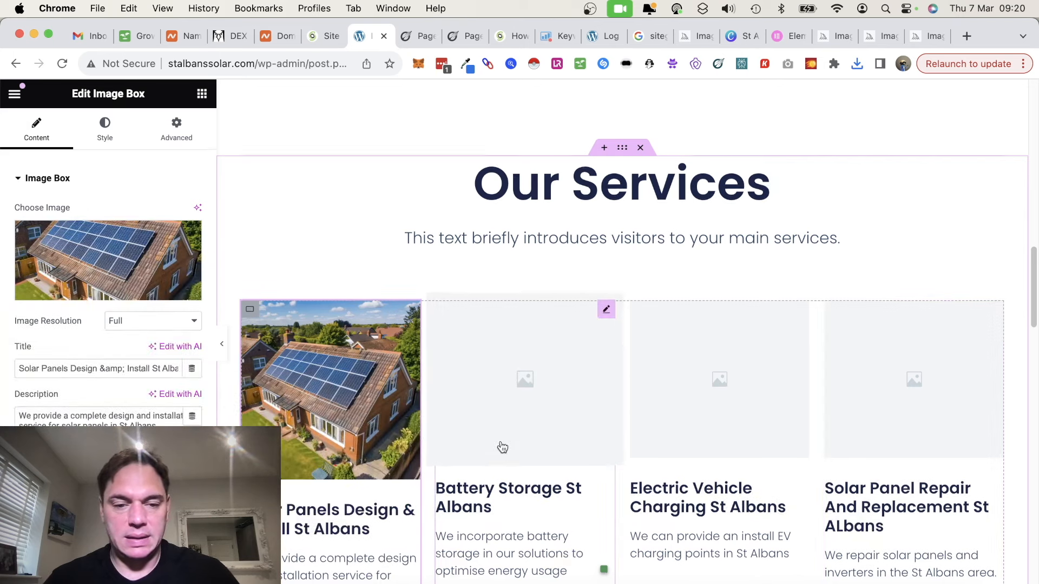
Search Google in a new browser tab for "battery storage" and browse the image results for Battery Storage service picture ideas
scroll(498, 448, down, 1)
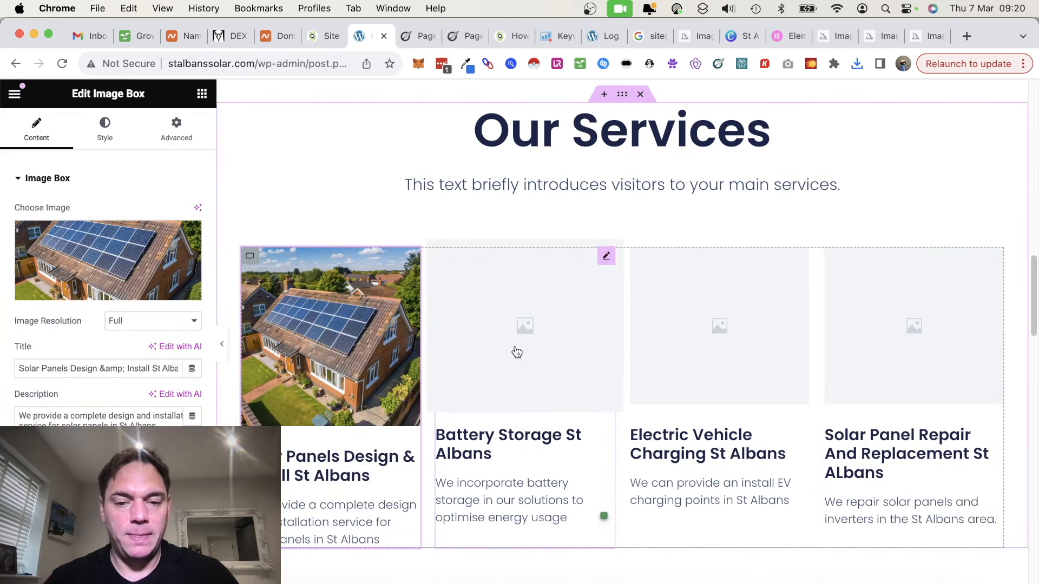
click(967, 36)
text(batter)
text(y storage)
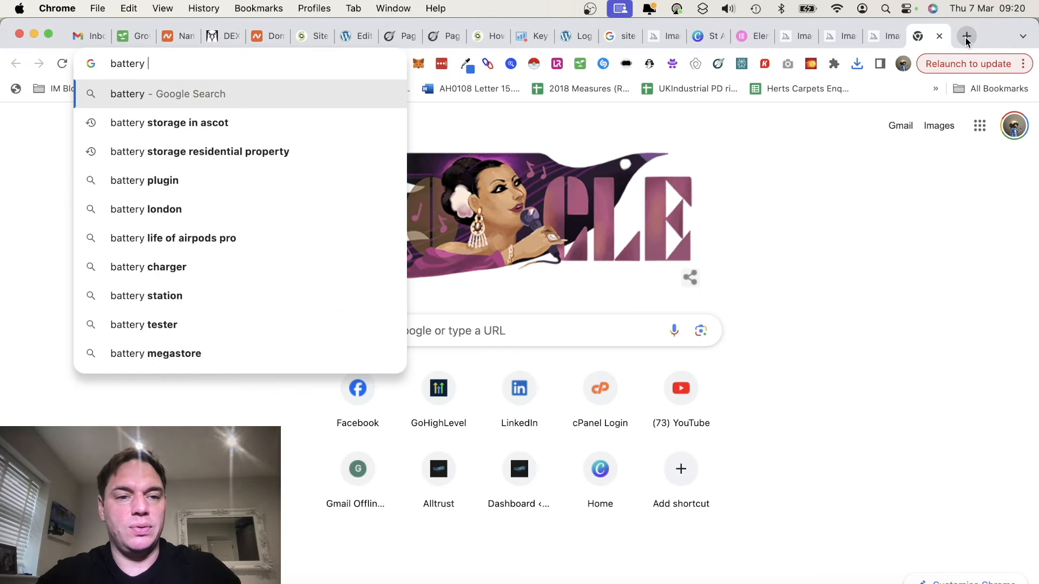
key(Return)
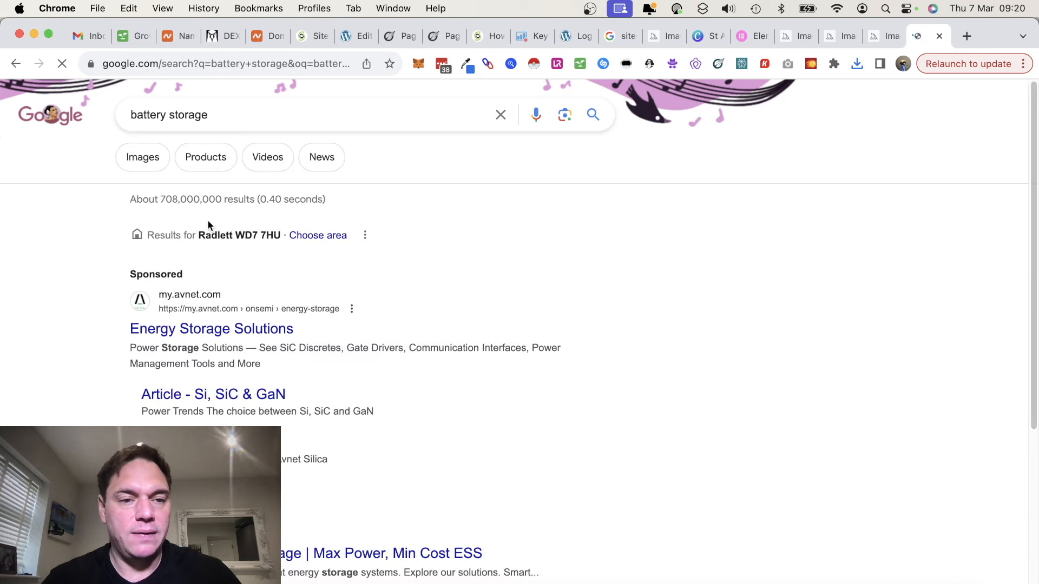
click(143, 157)
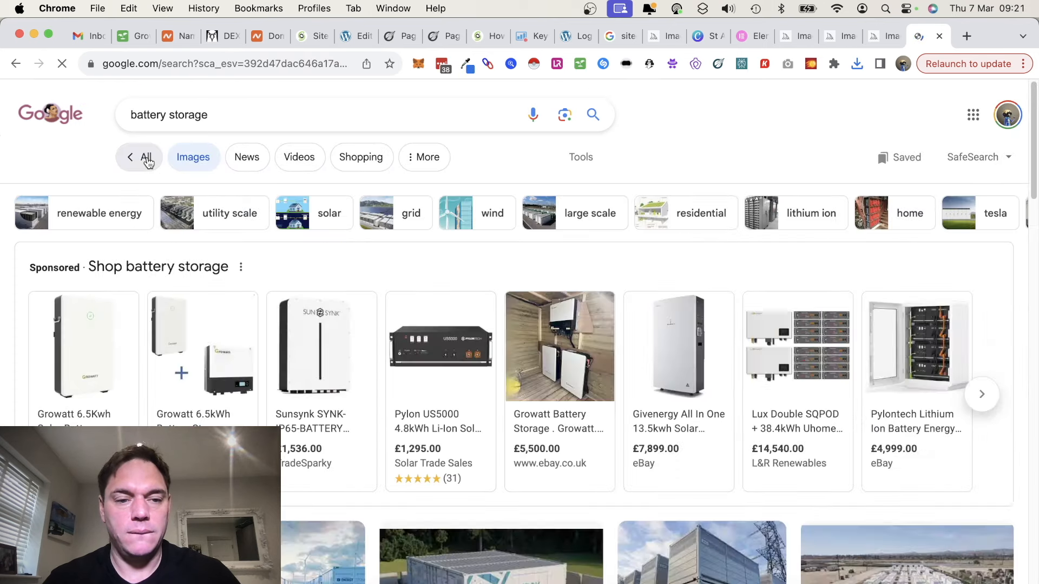
scroll(352, 395, down, 5)
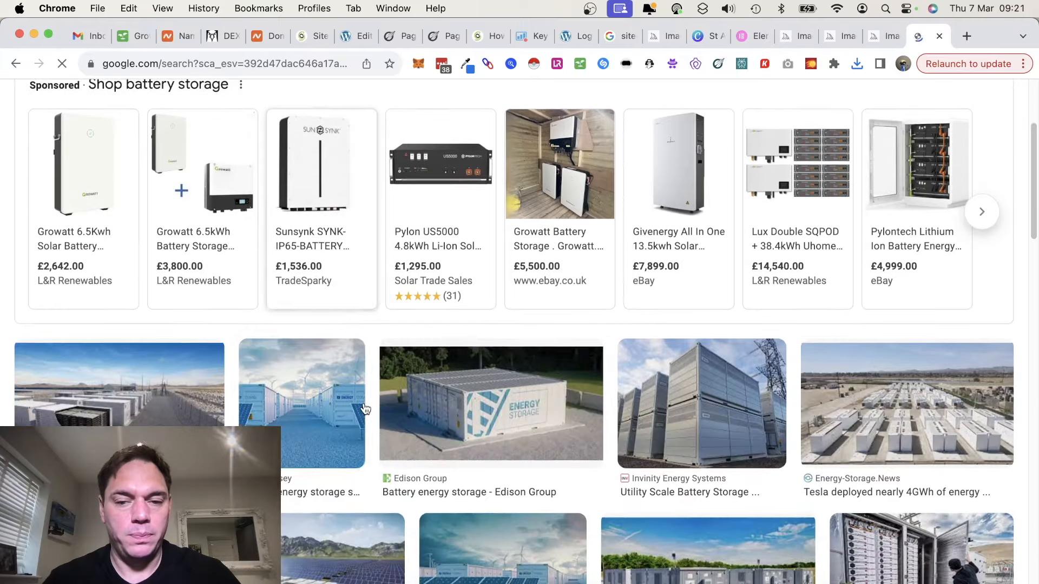
scroll(366, 409, down, 3)
scroll(357, 378, up, 8)
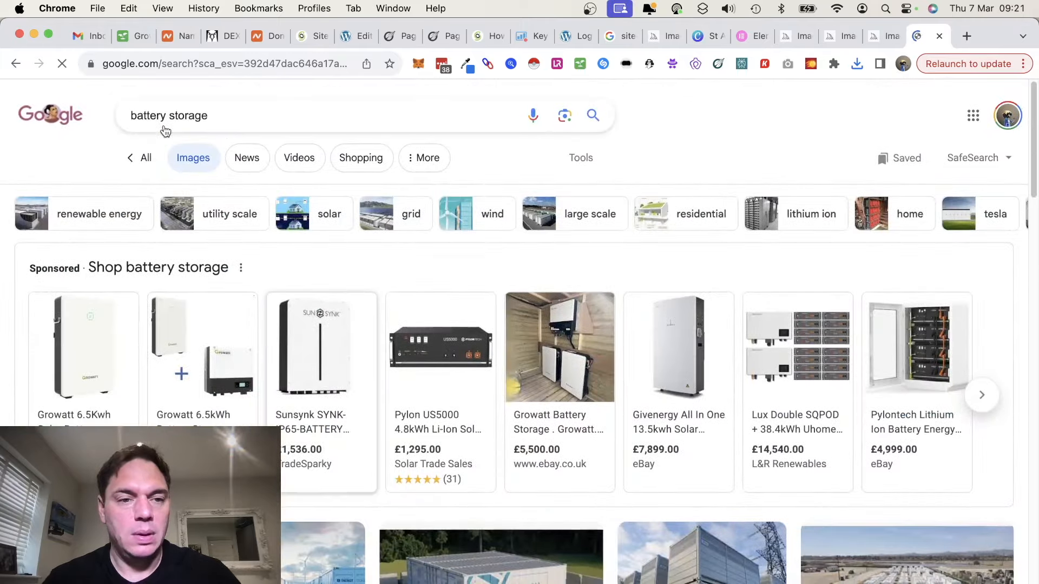
Narrow the Google image search to residential battery storage
click(130, 114)
text(resident)
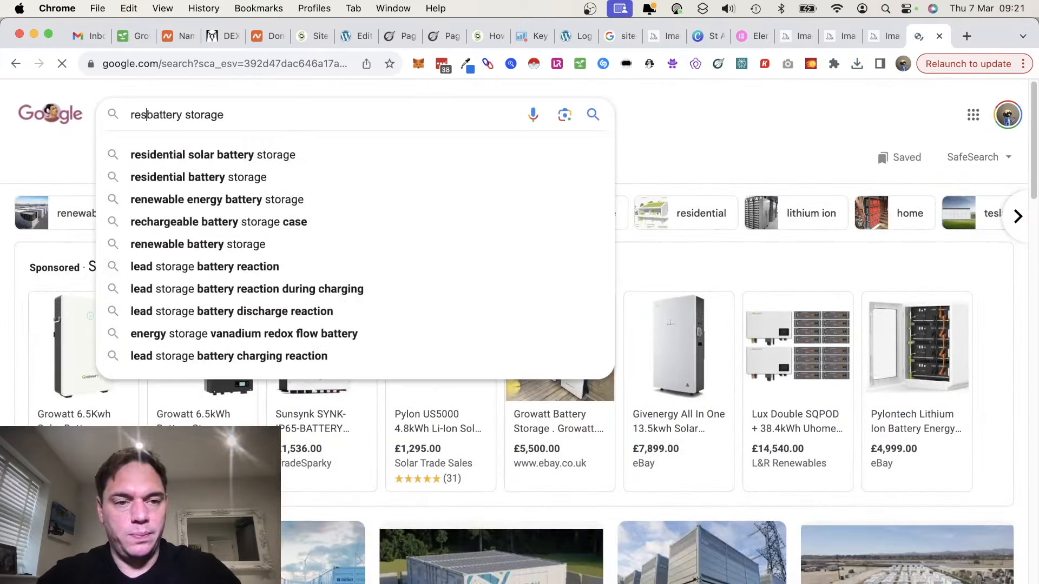
Search Google Images for "residential battery storage"
text(ial)
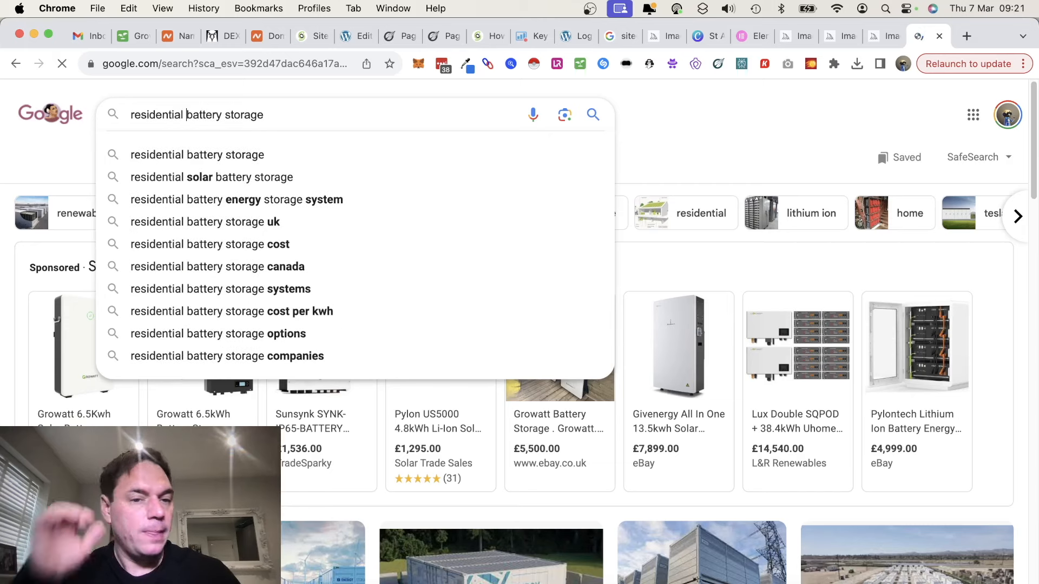
key(Return)
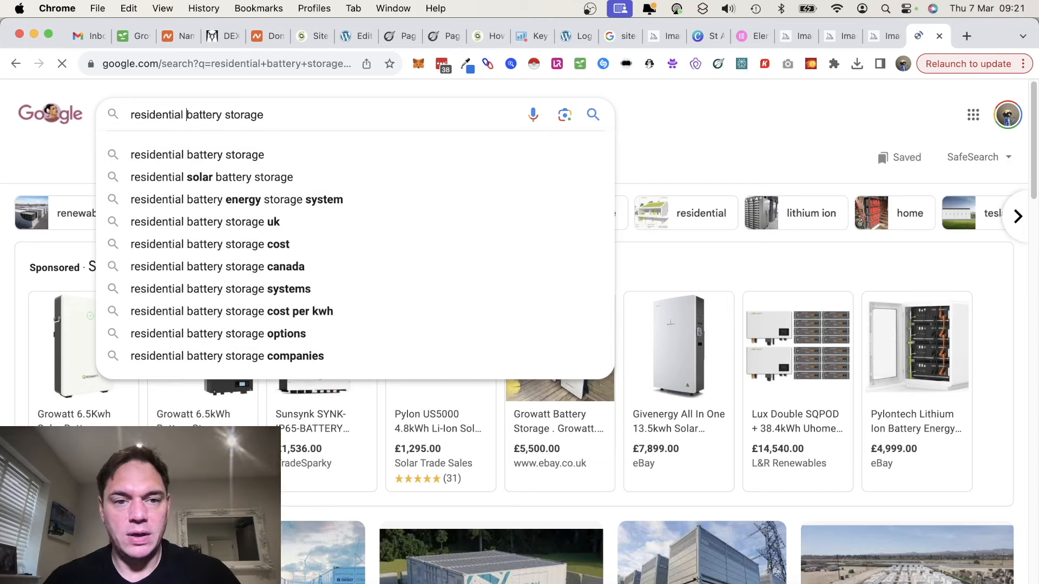
scroll(345, 410, down, 3)
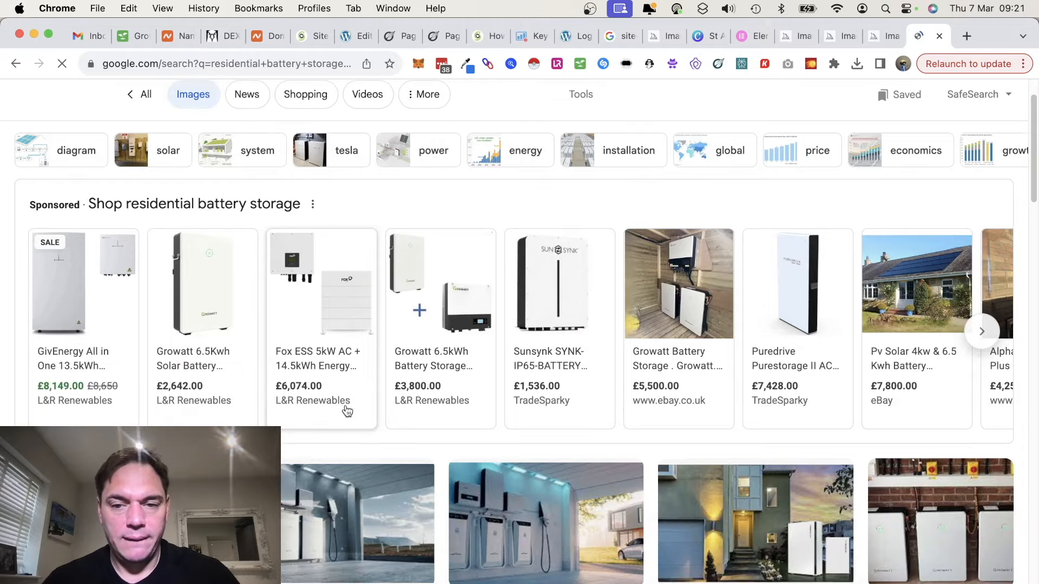
scroll(519, 453, down, 2)
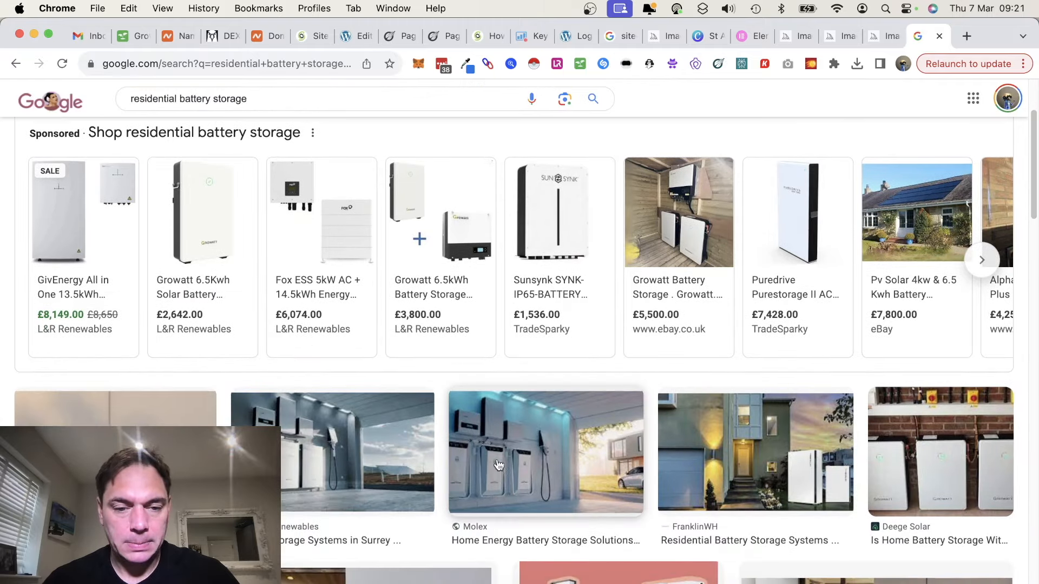
Save the Jewel Renewables battery storage image to Downloads as "Battery Storage Template Image"
click(389, 468)
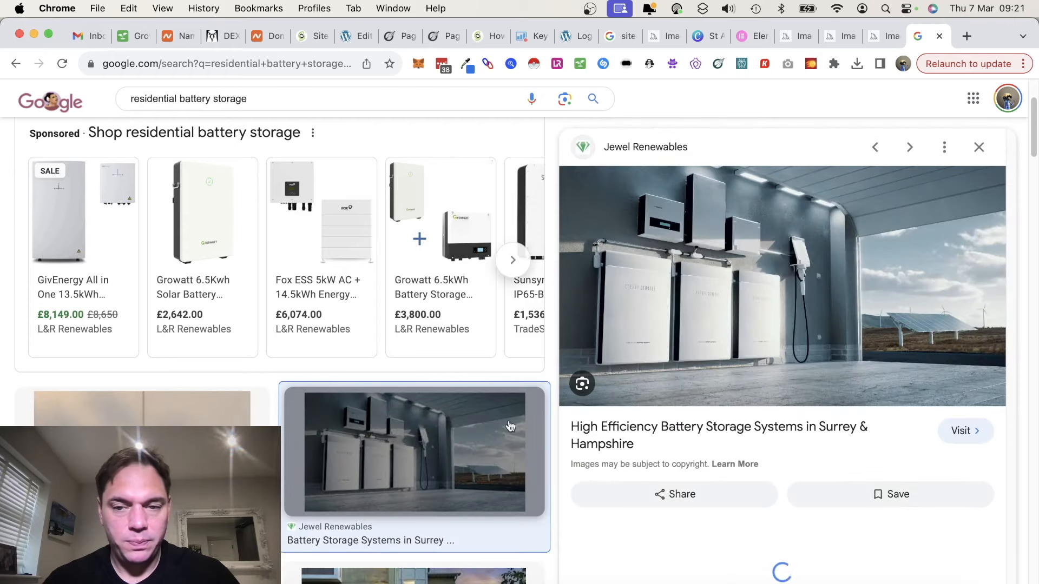
right_click(666, 294)
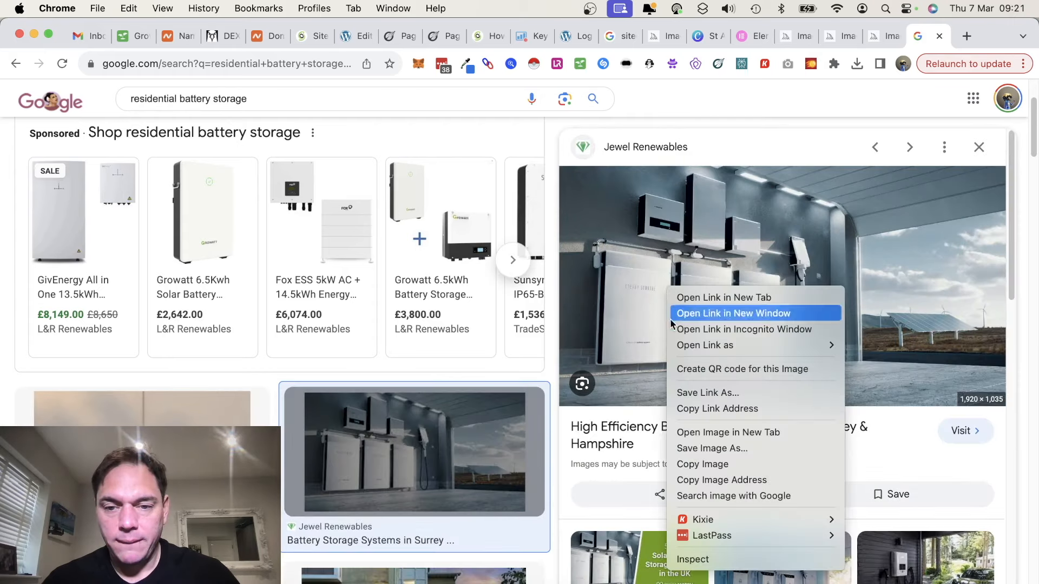
click(706, 448)
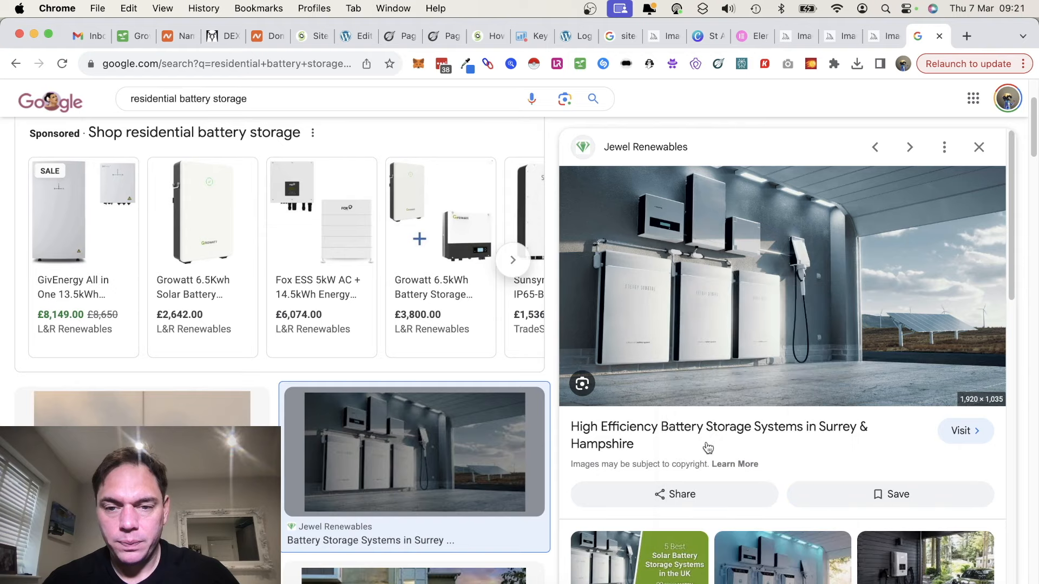
text(Battery Storage Tem)
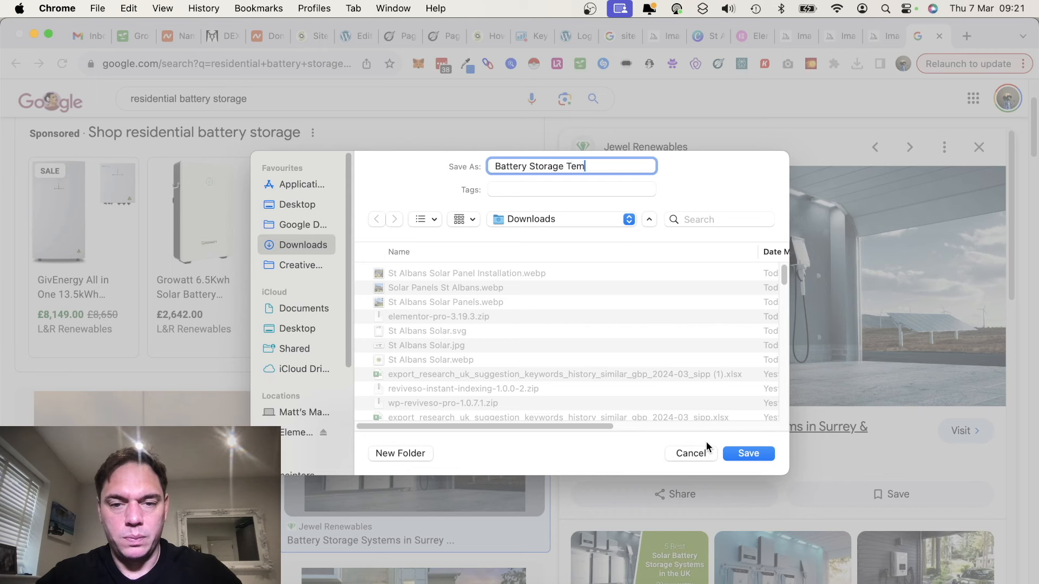
text(plate Image)
key(Return)
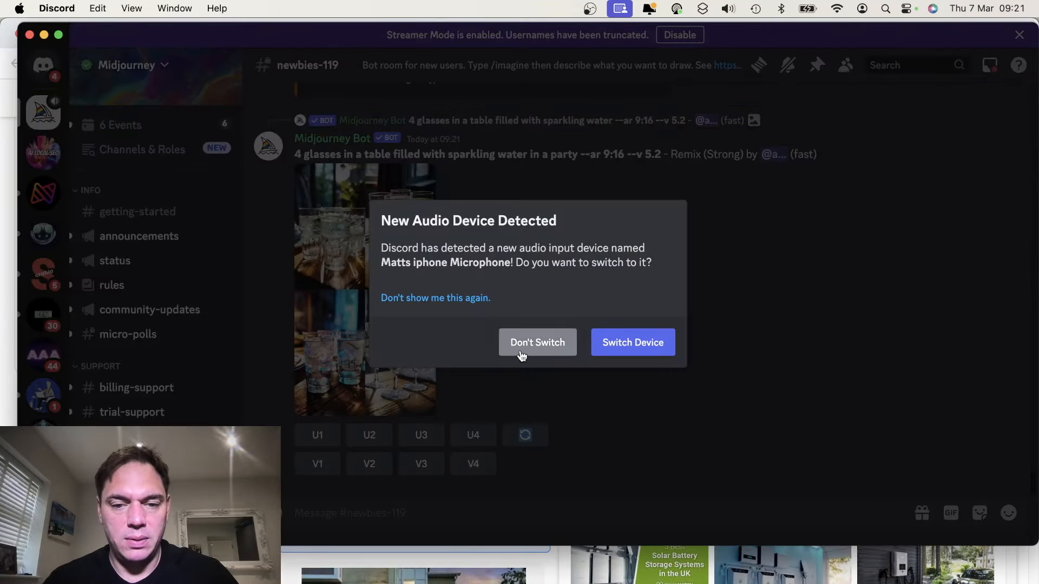
Decline switching to the new audio device and run Midjourney's /describe on Battery Storage Template Image.jpeg from Downloads
click(521, 355)
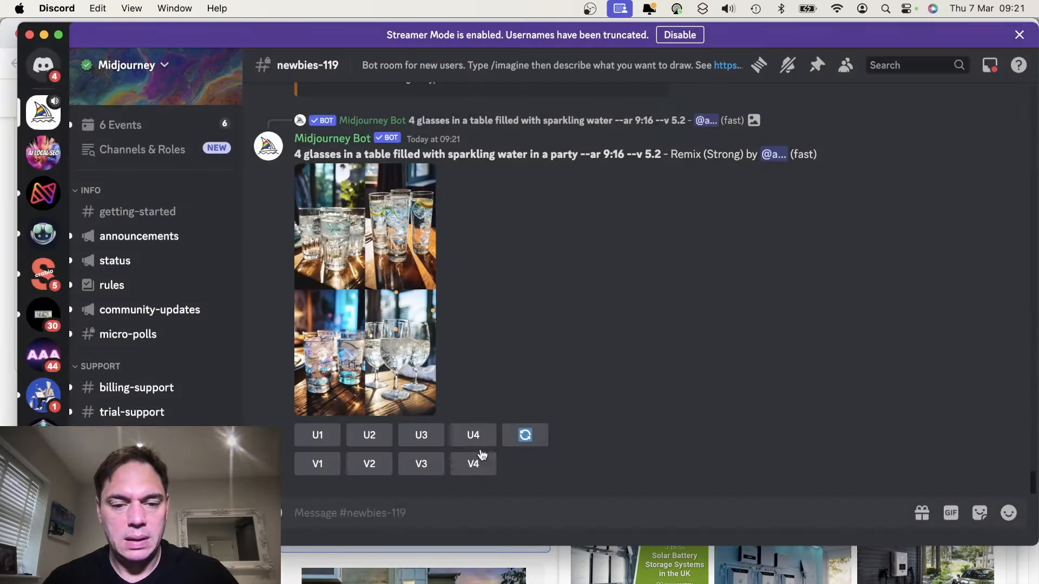
text(/des)
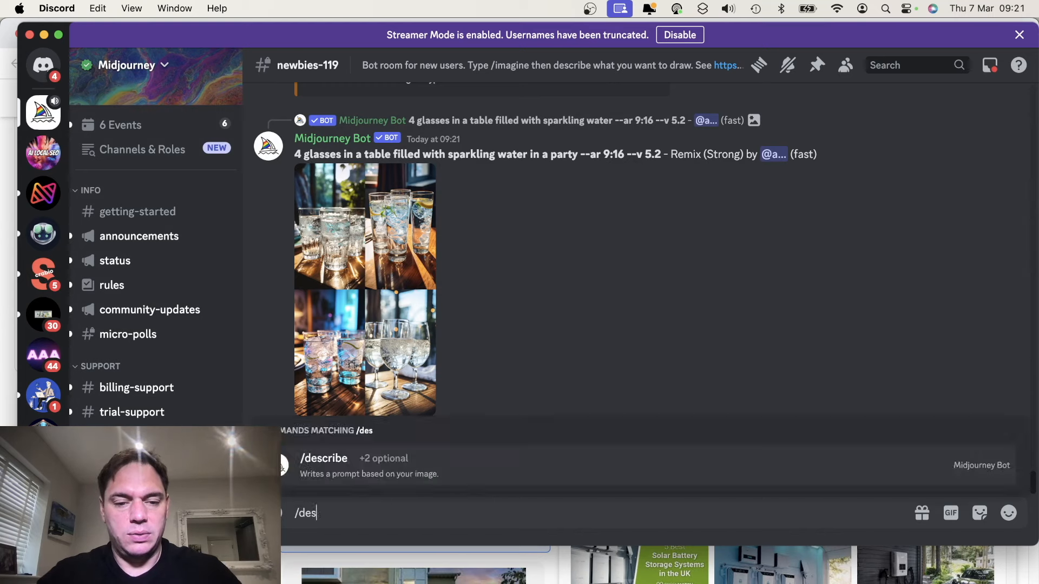
click(382, 476)
click(329, 427)
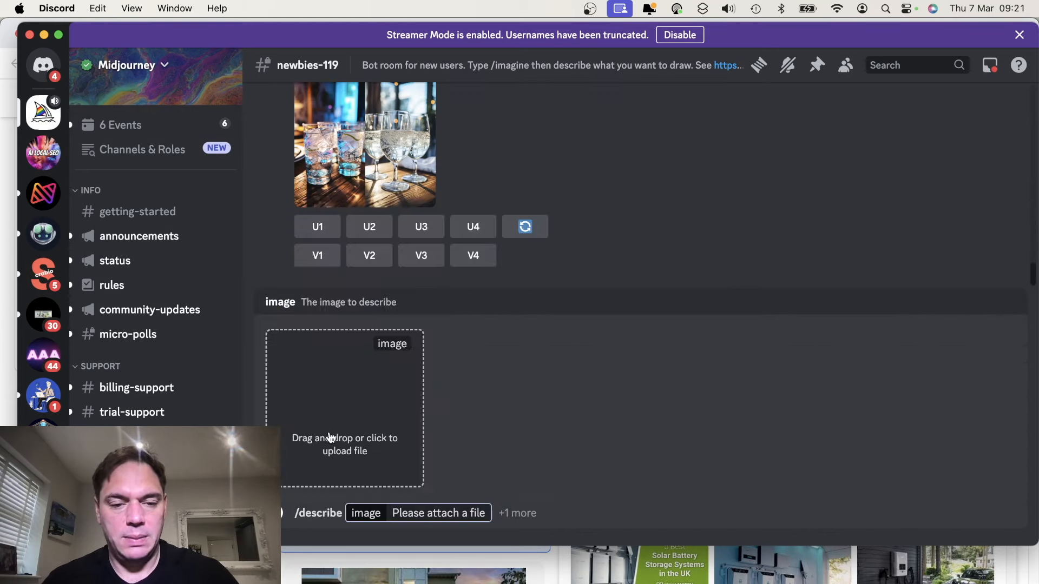
click(347, 391)
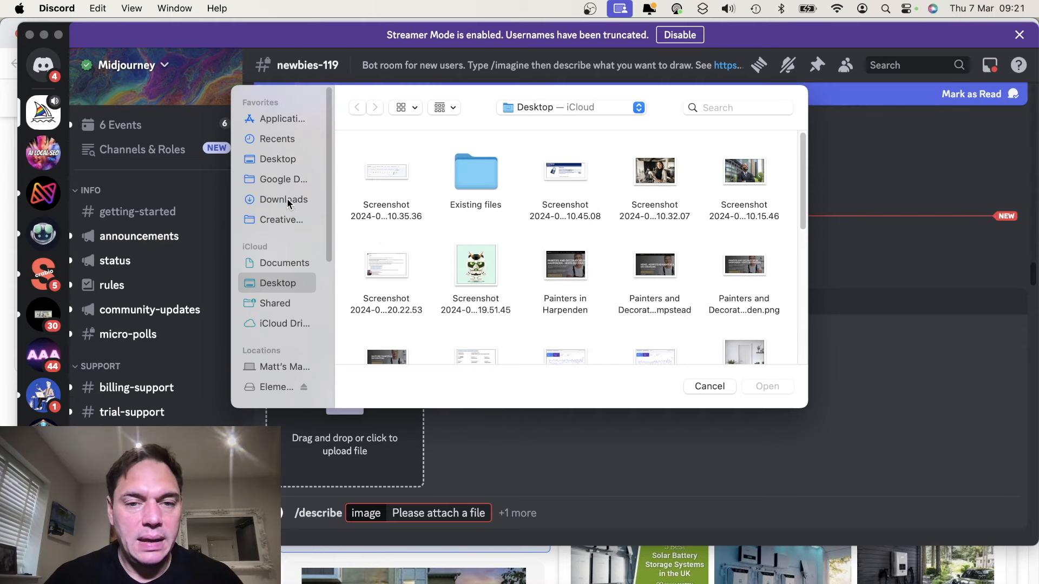
click(287, 200)
click(387, 172)
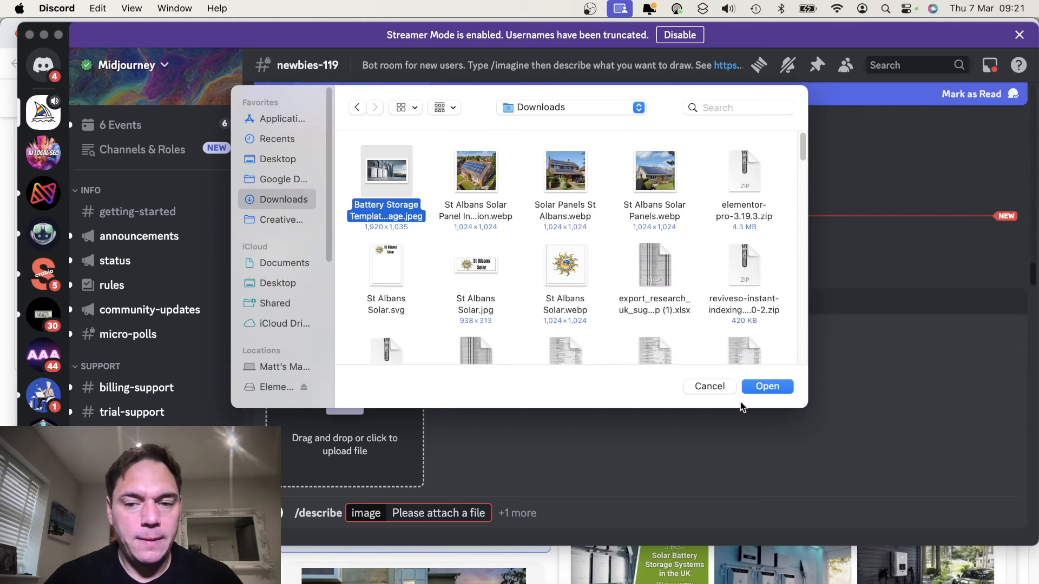
click(767, 387)
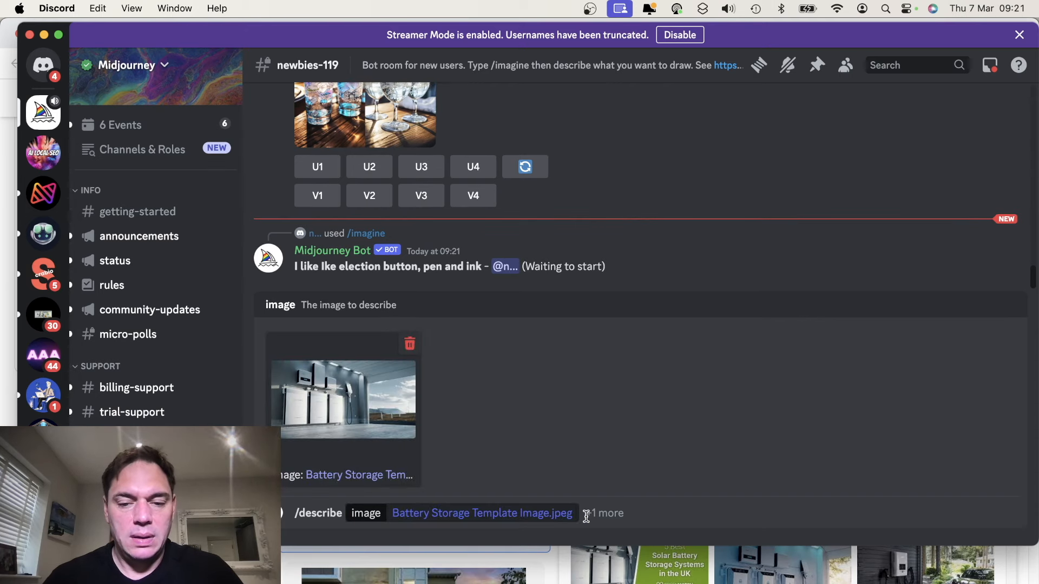
key(Return)
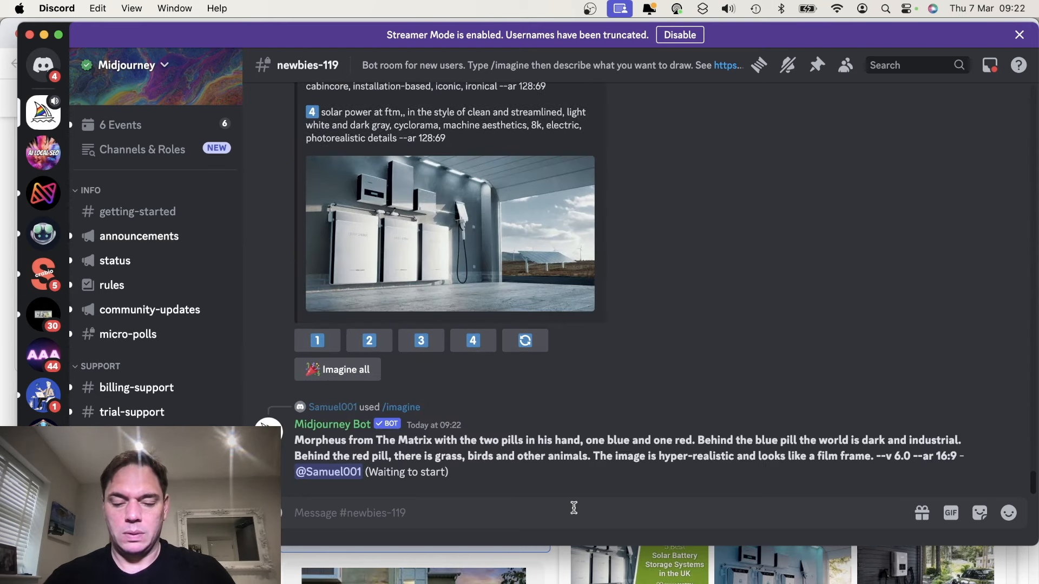
Check the described prompts and submit an /imagine request with the prompt "residential battery storage in a garage"
scroll(729, 345, up, 5)
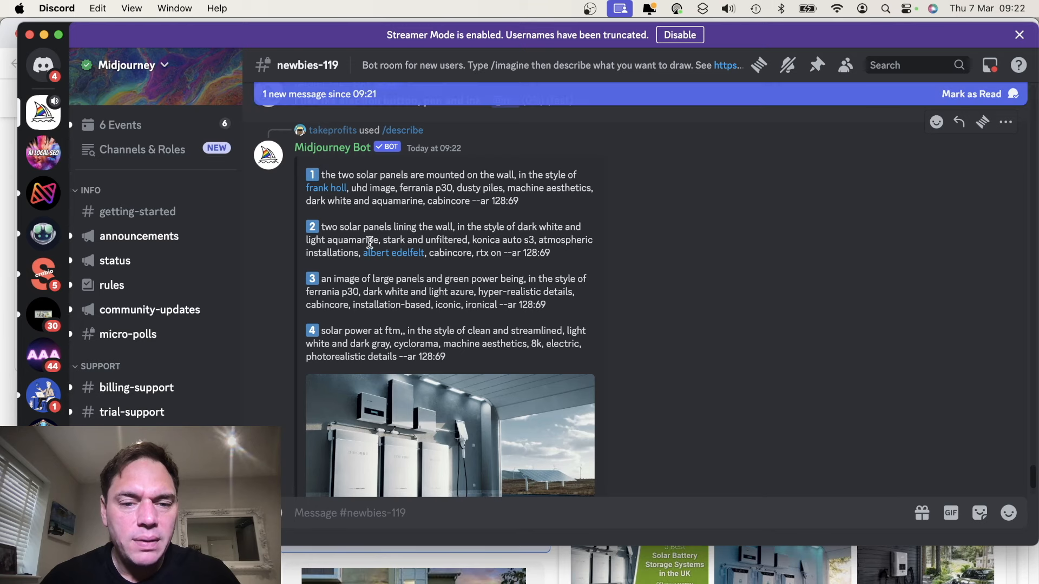
scroll(400, 271, down, 3)
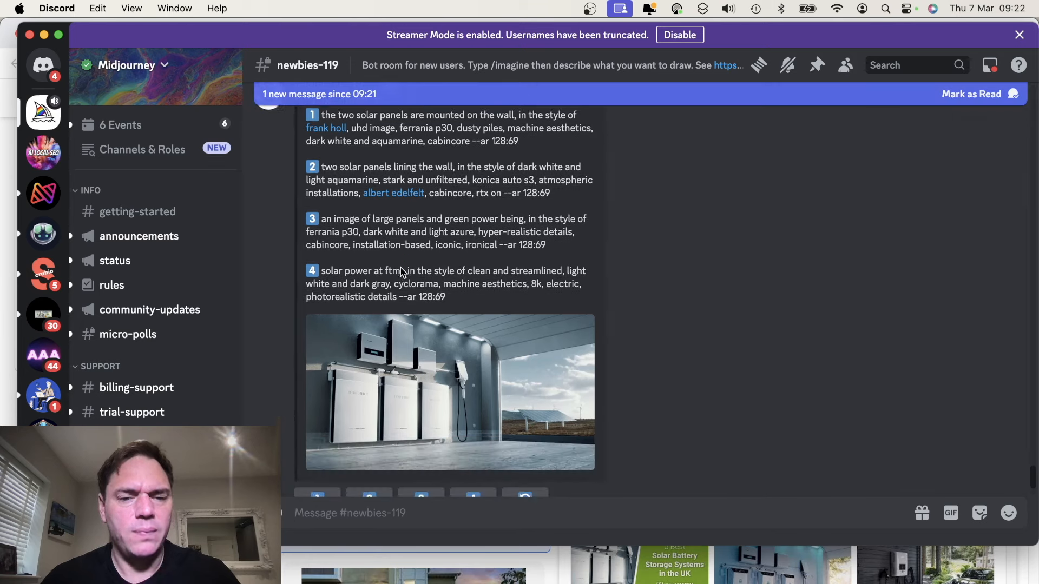
scroll(403, 273, up, 3)
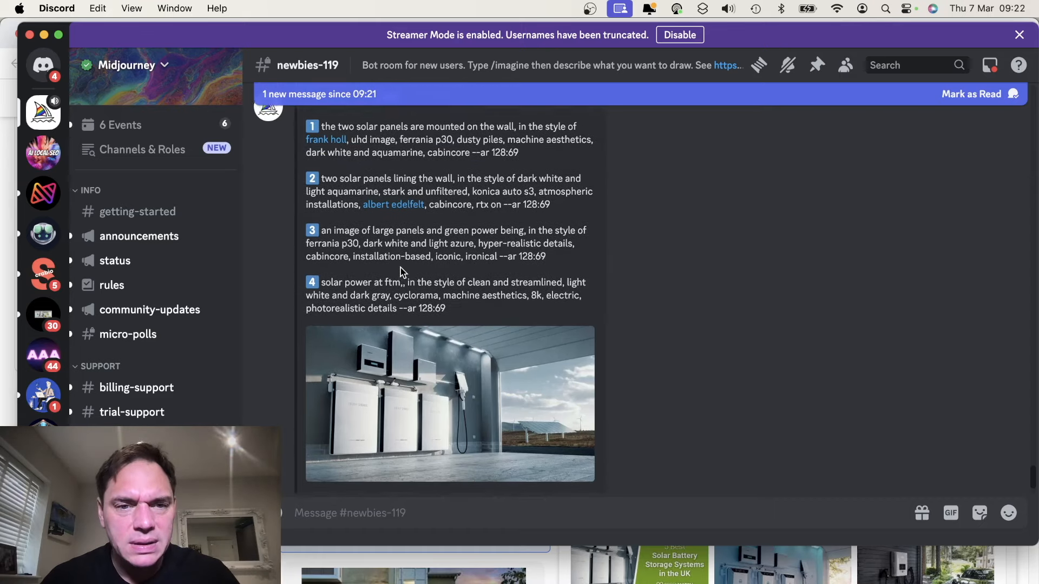
click(376, 510)
text(/)
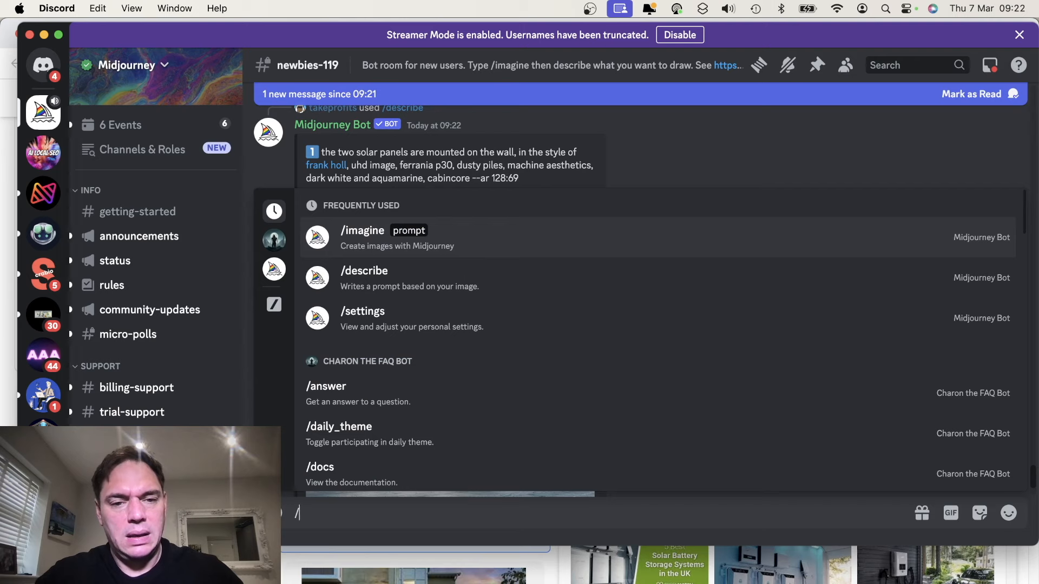
click(420, 244)
text(res)
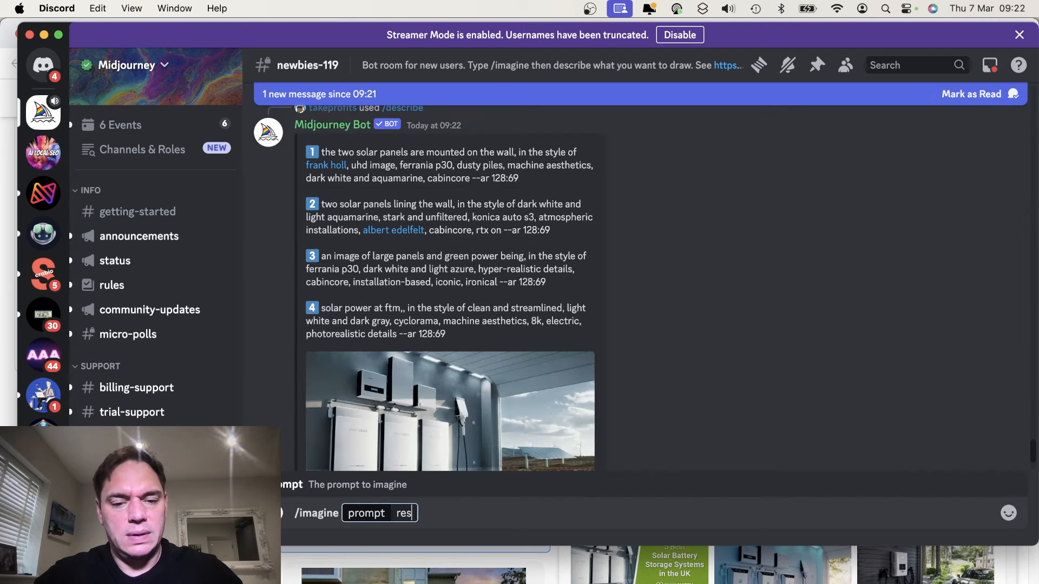
text(idential)
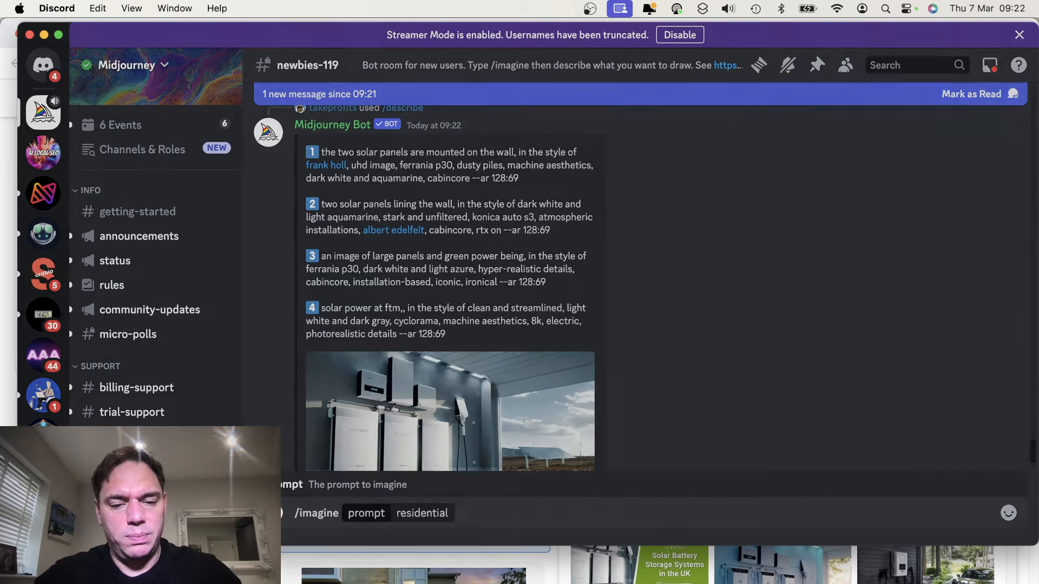
click(474, 518)
key(BackSpace)
text(l battery storag)
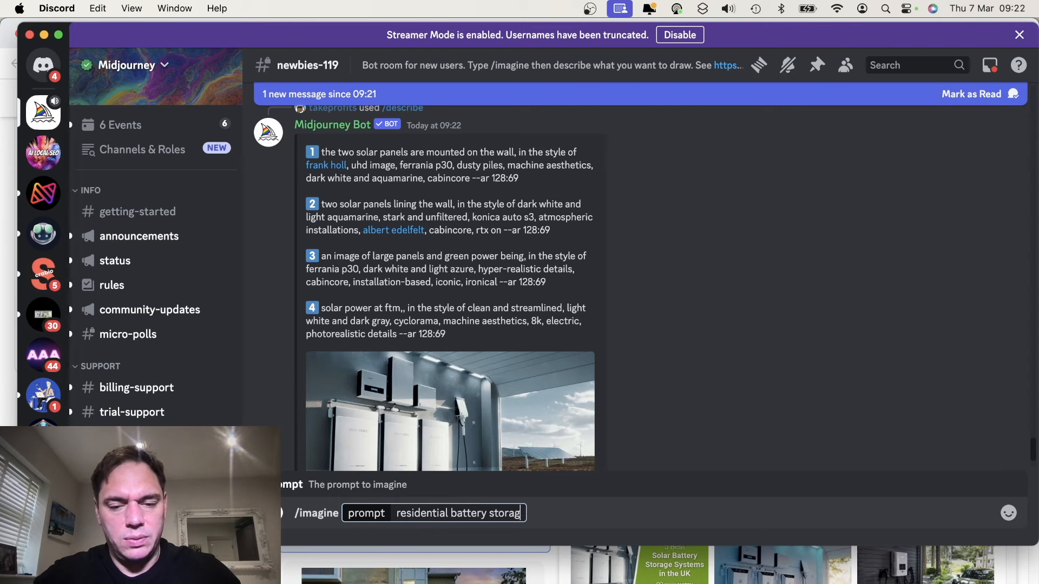
text(e in a garage)
key(Return)
Upscale the second image of the "solar panel repair" grid in the channel
scroll(533, 151, up, 15)
scroll(534, 151, up, 20)
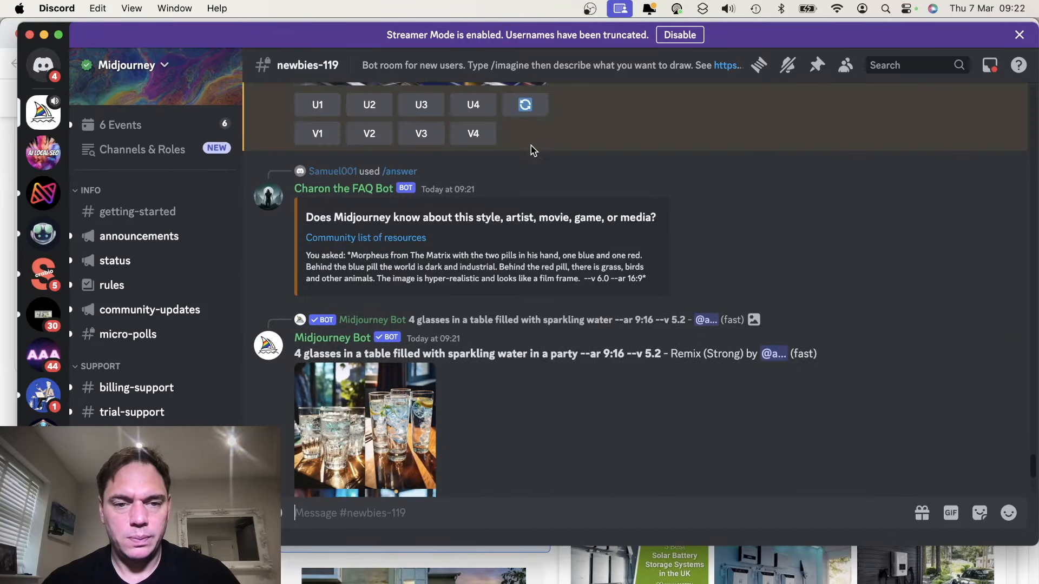
scroll(533, 151, up, 10)
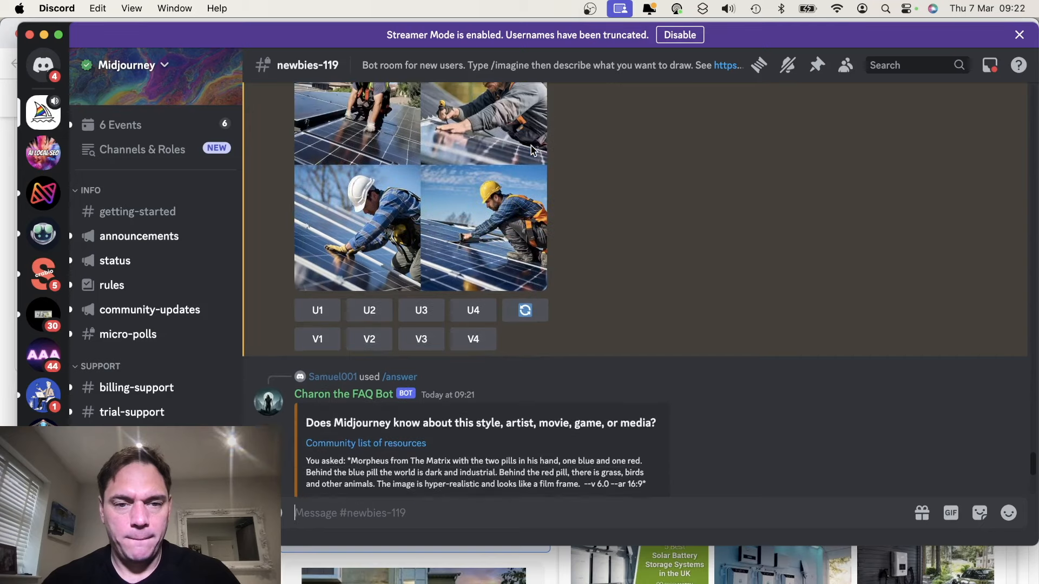
scroll(533, 151, up, 5)
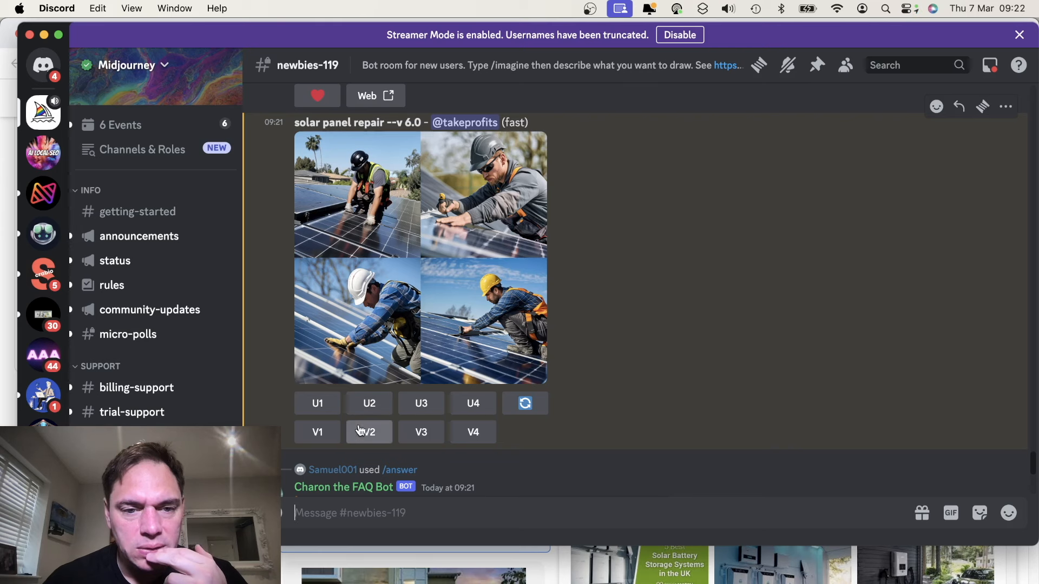
click(375, 410)
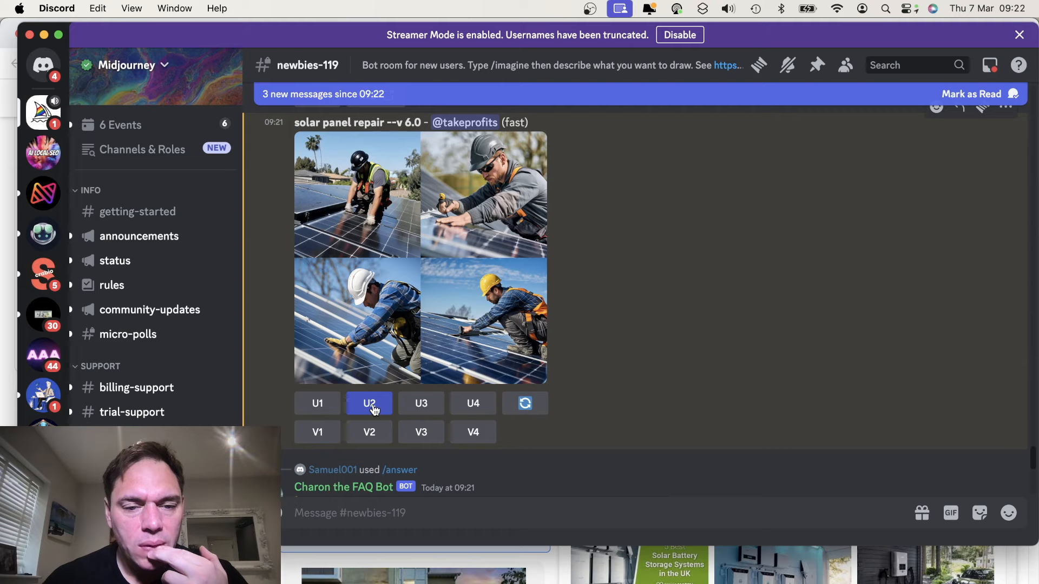
Find the upscaled "solar panel repair" image in the channel and open it on the Midjourney website
scroll(549, 383, down, 20)
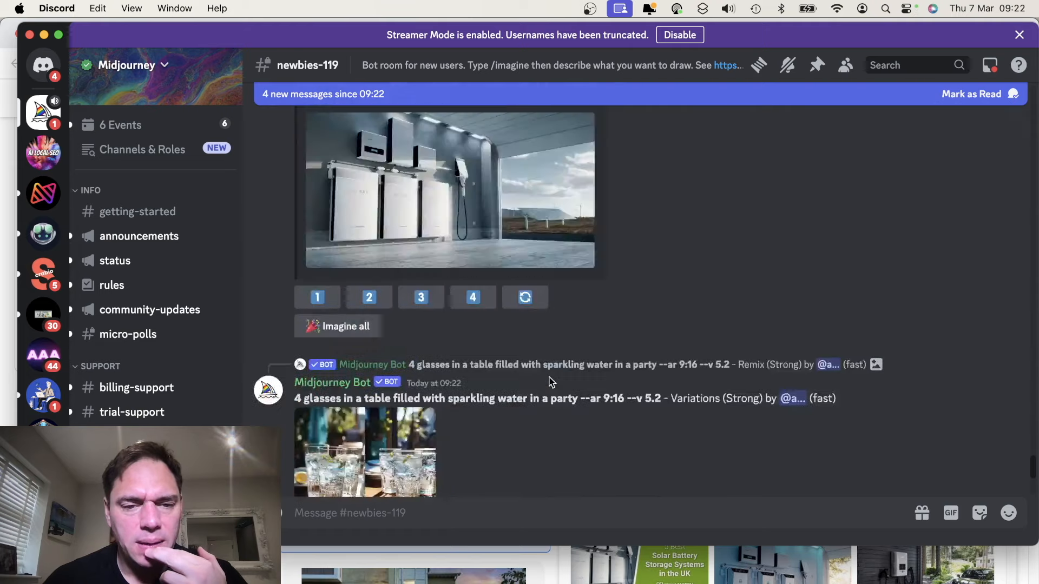
scroll(548, 383, down, 6)
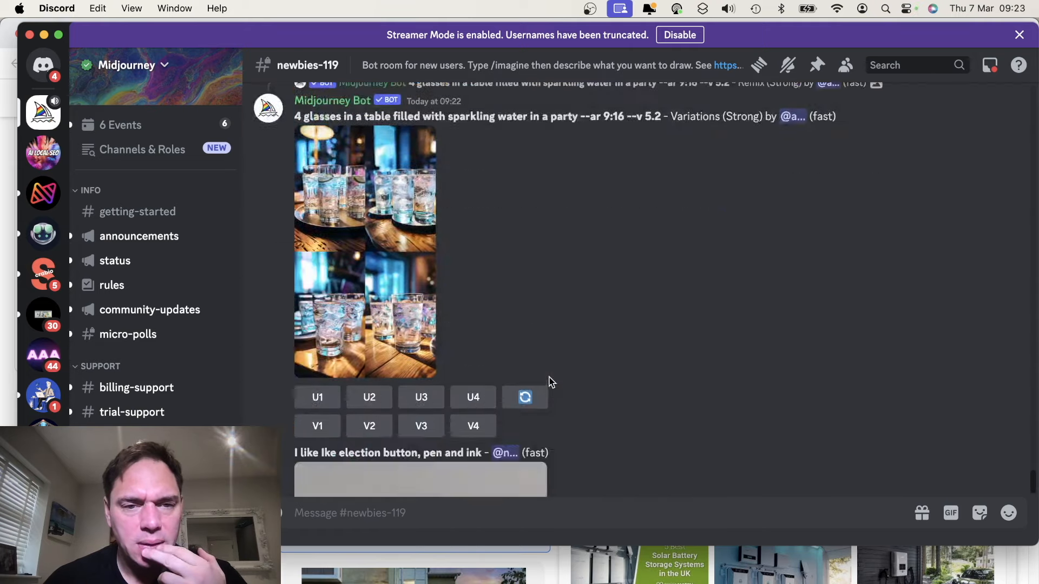
scroll(548, 383, up, 18)
scroll(549, 383, up, 10)
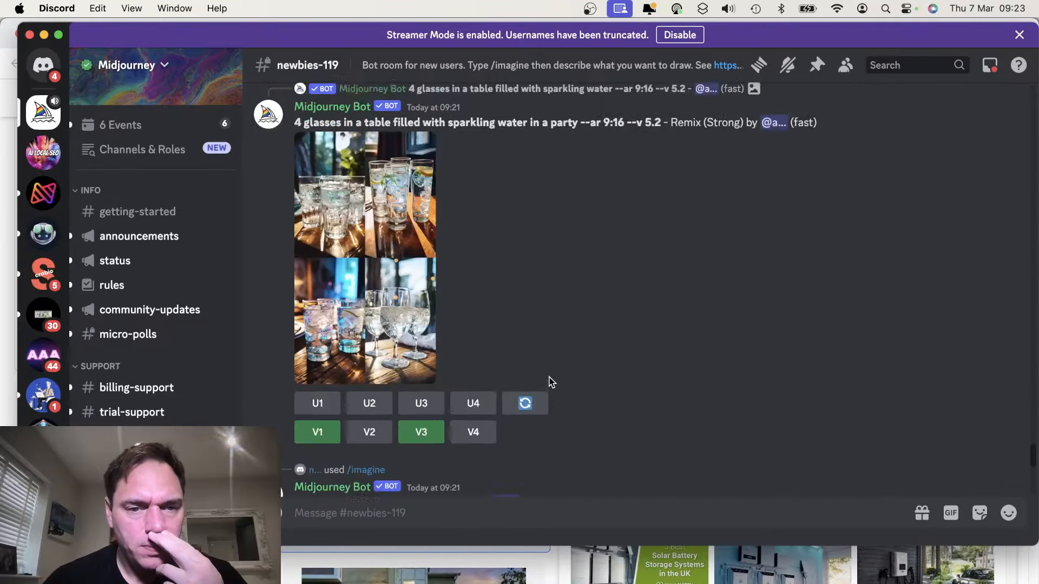
scroll(550, 383, down, 2)
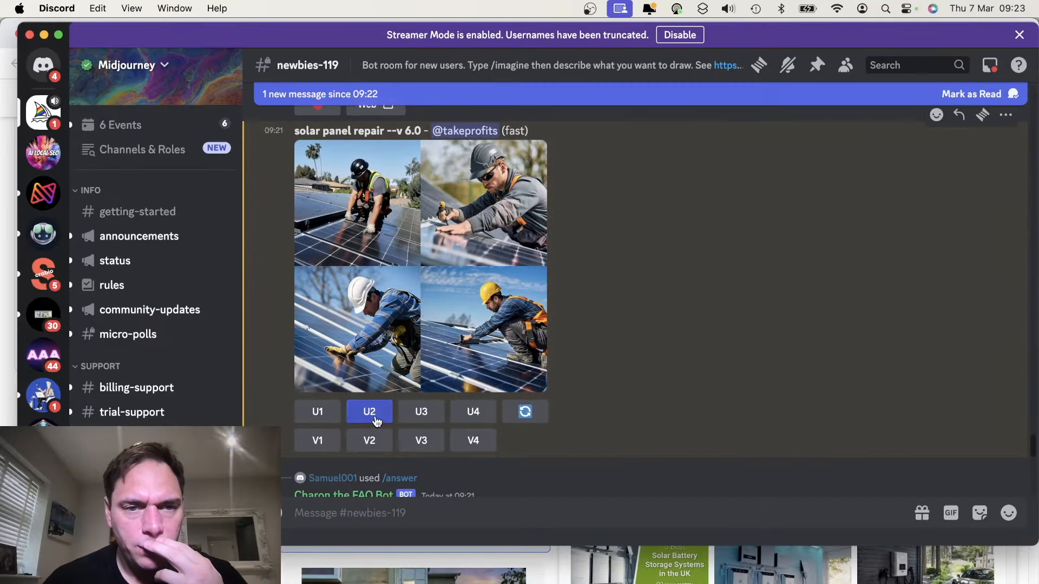
scroll(454, 410, down, 10)
scroll(455, 408, down, 10)
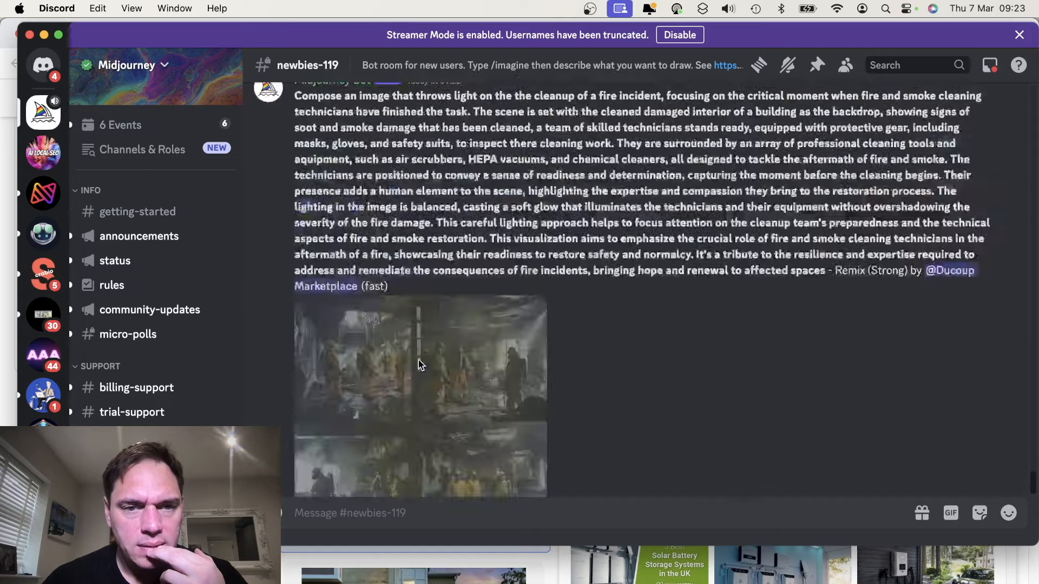
scroll(415, 366, up, 5)
scroll(419, 363, up, 2)
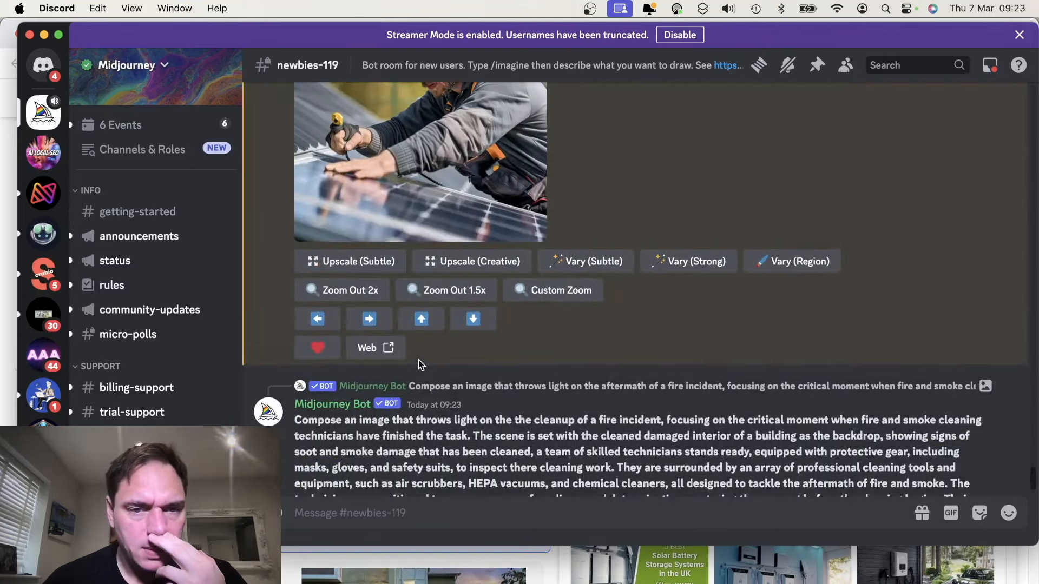
click(382, 352)
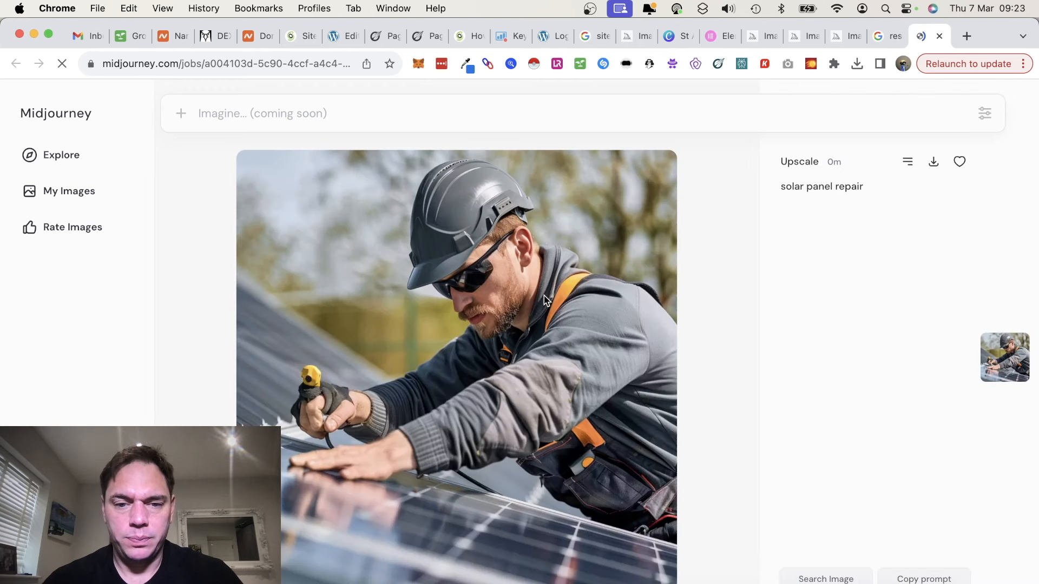
Save the upscaled solar panel repair image to Downloads as "Solar Panel Repair St Albans"
right_click(544, 296)
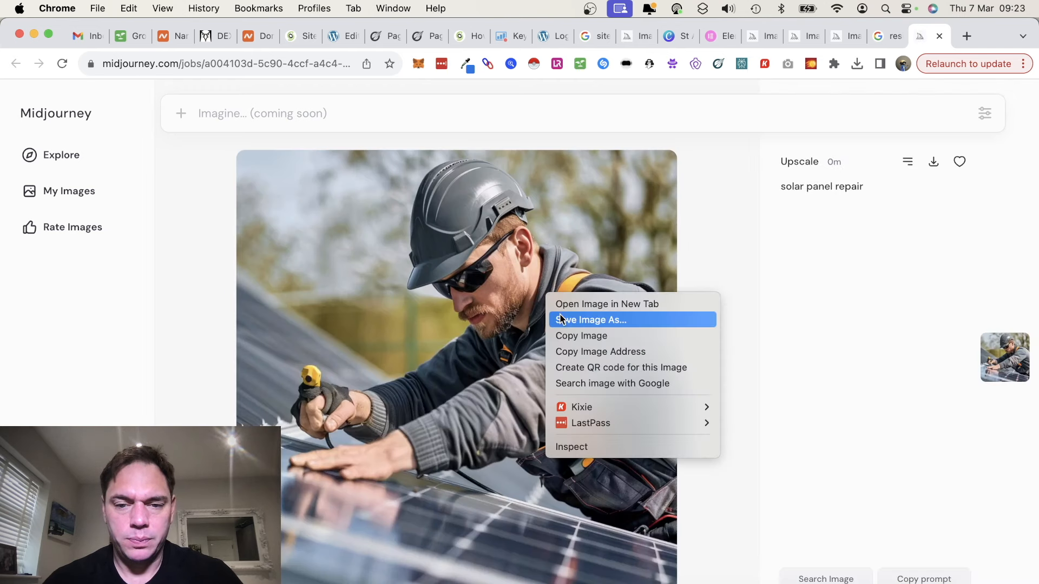
click(560, 317)
text(Solar Panel Re)
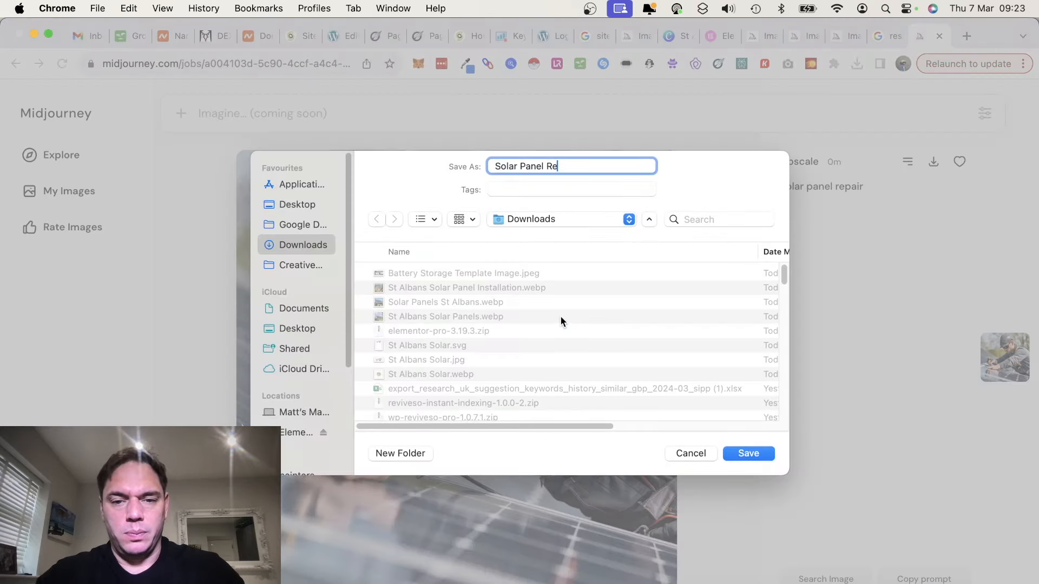
text(pair St Albans)
key(Return)
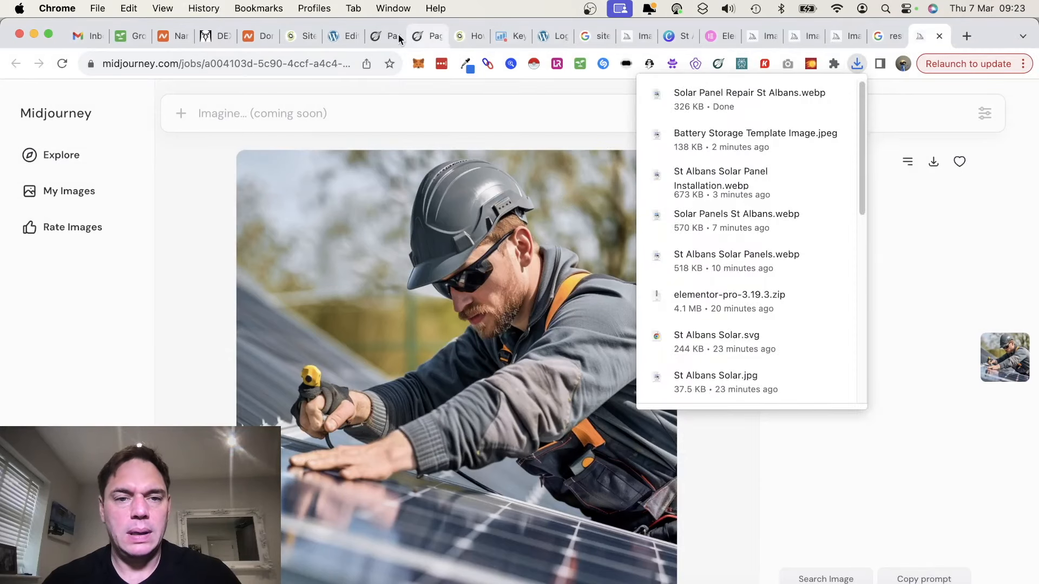
In the WordPress page editor, insert Solar Panel Repair St Albans.webp into the Solar Panel Repair service box with alt text "Repair Solar Panels St Albans"
click(339, 32)
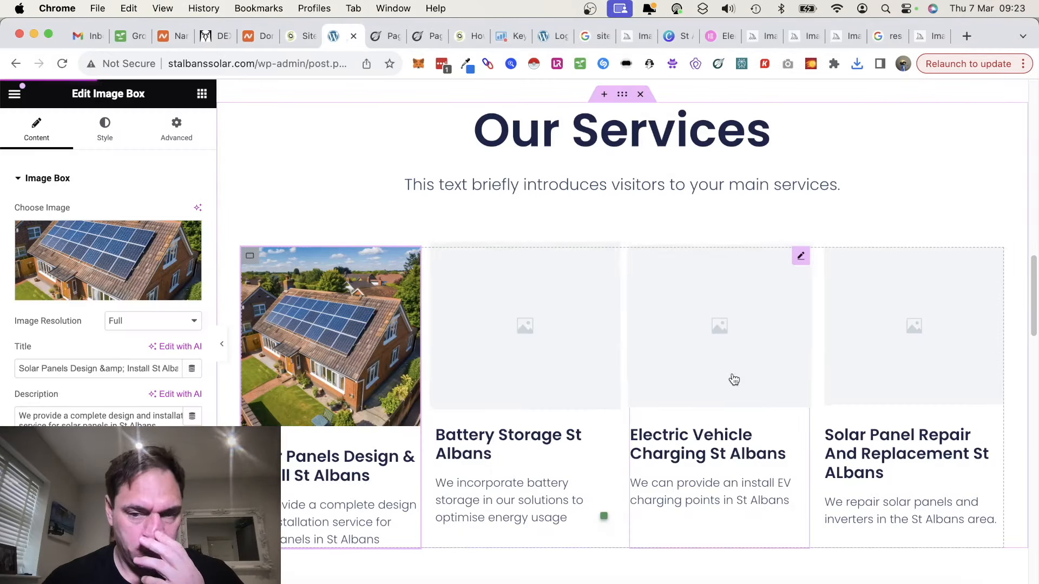
click(913, 374)
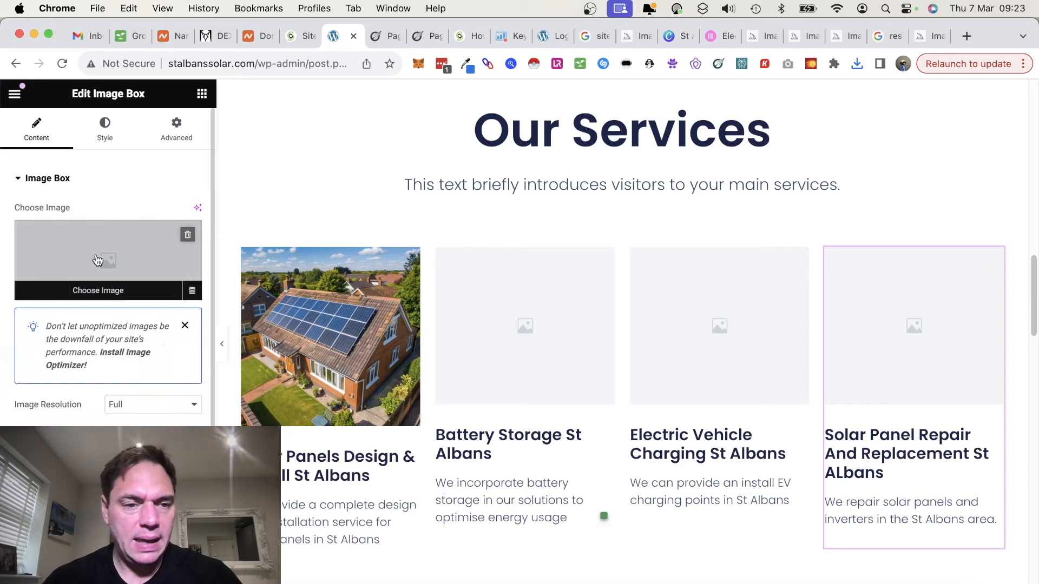
click(97, 260)
click(217, 151)
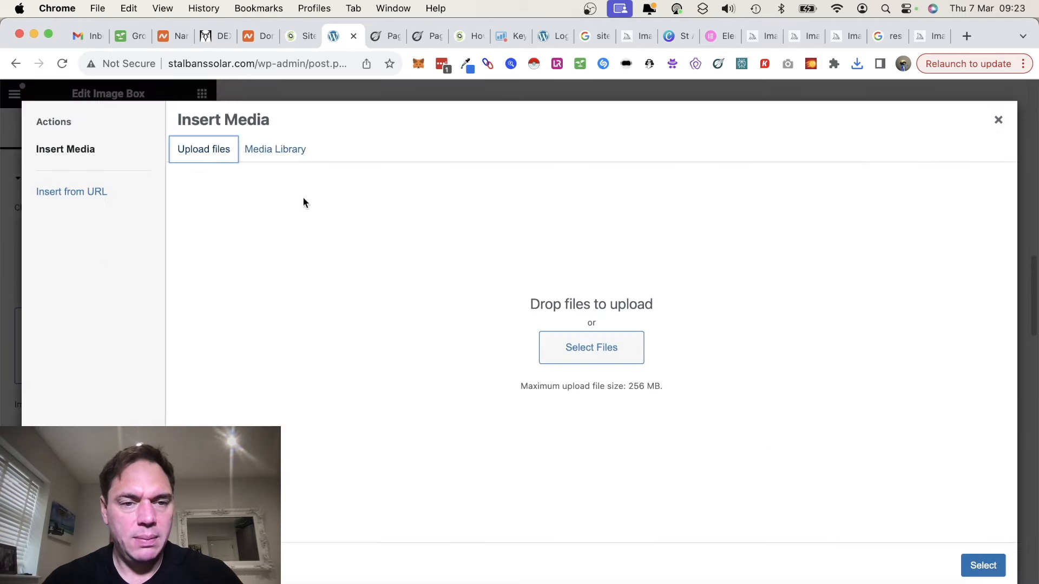
click(576, 346)
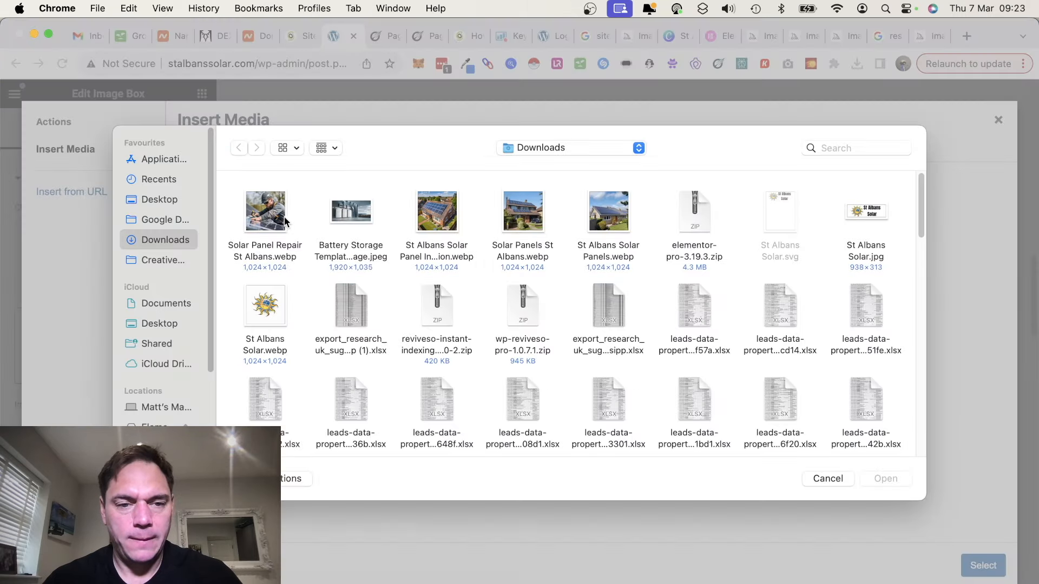
click(283, 219)
click(882, 479)
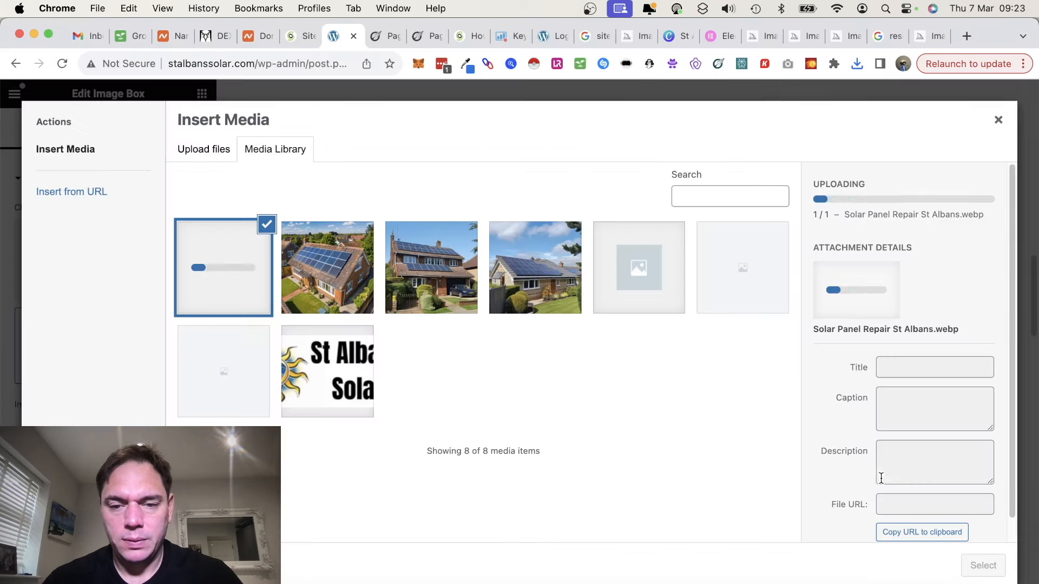
click(912, 406)
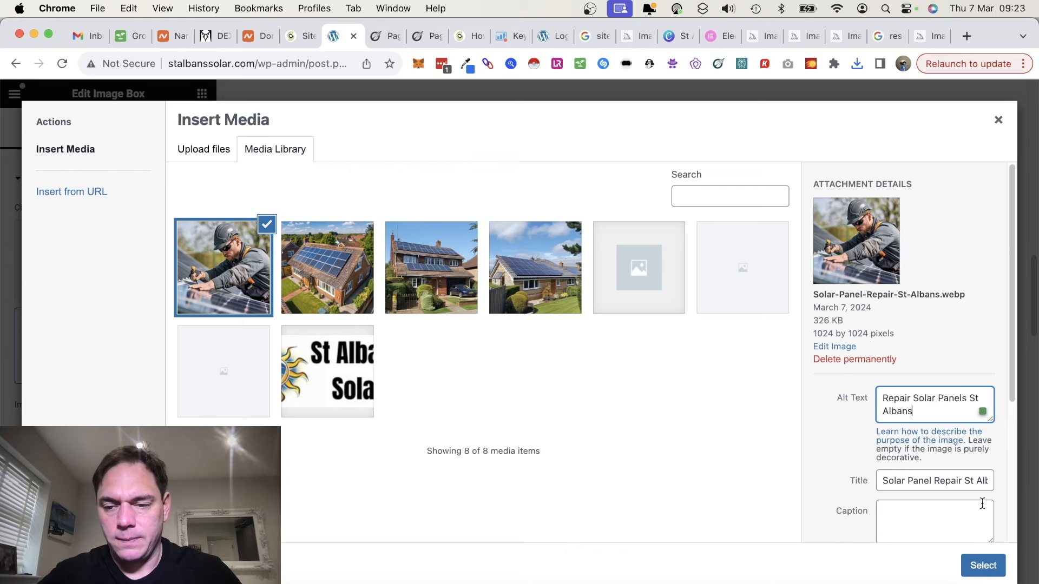
click(984, 566)
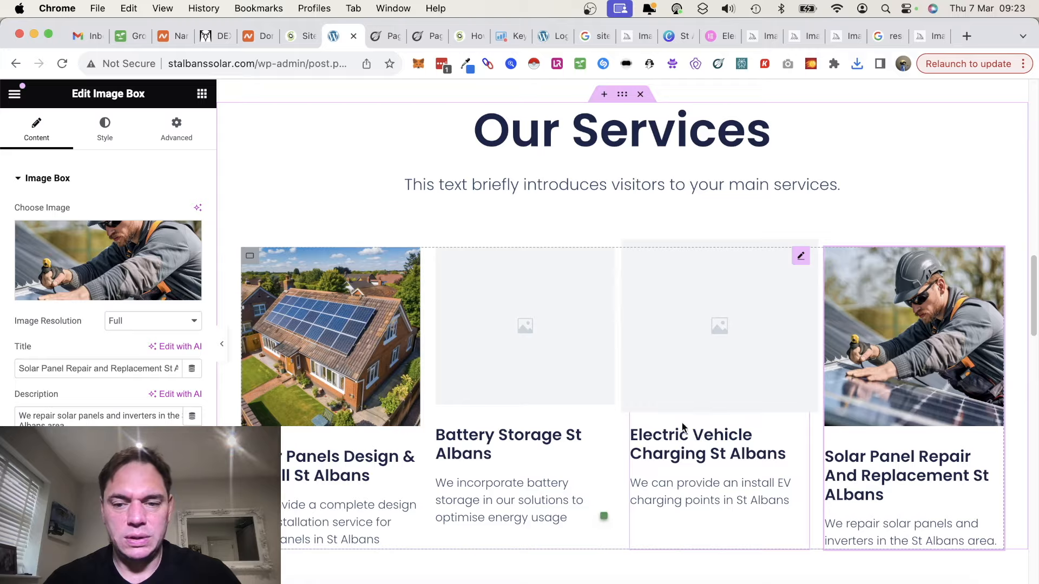
Switch to Discord and upscale the second and third images of the "residential battery storage in a garage" grid
key(super+Tab)
scroll(593, 286, down, 10)
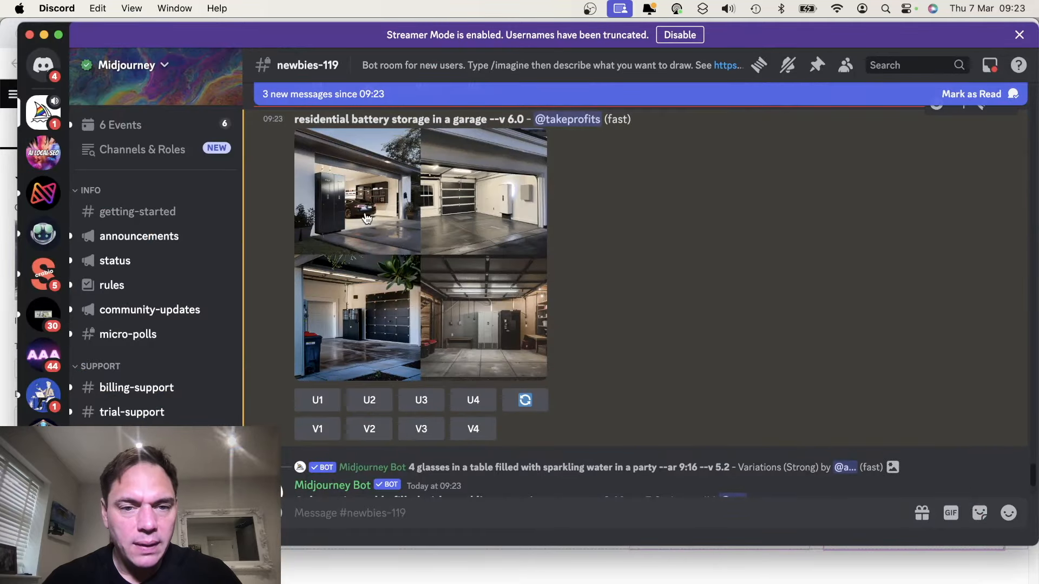
click(369, 403)
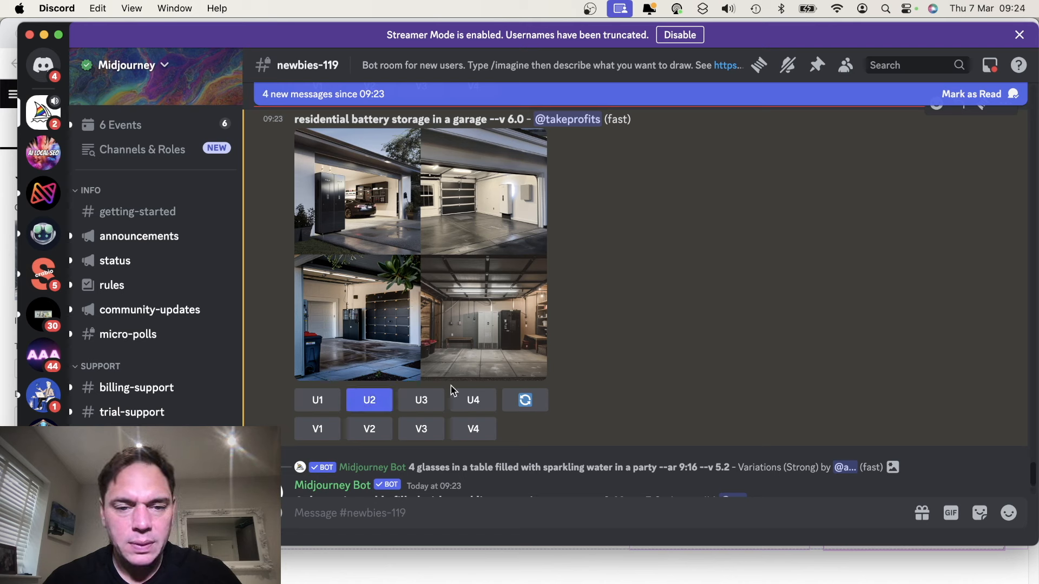
click(419, 400)
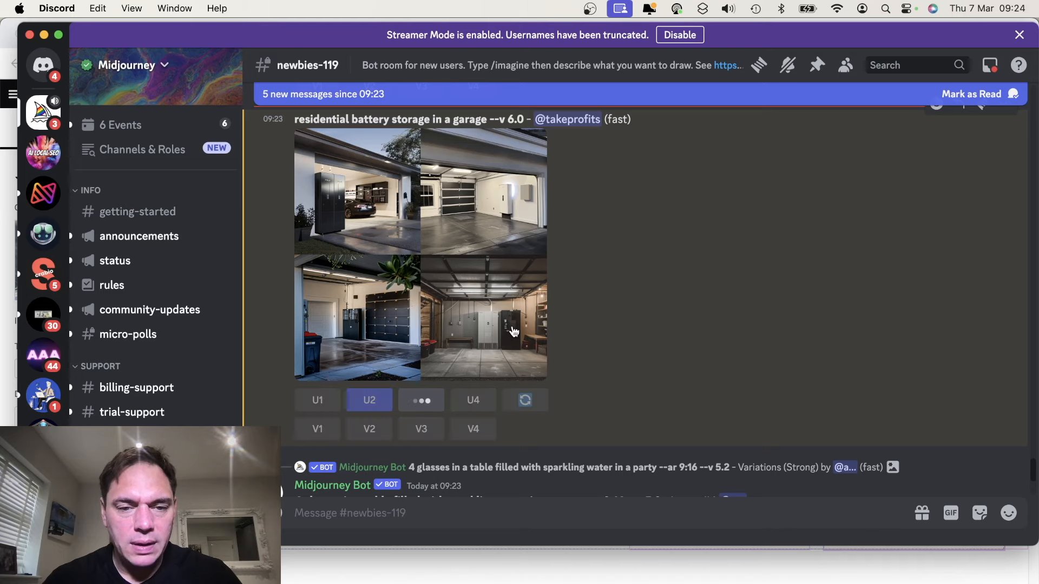
Find the upscaled second garage battery storage image in the channel and open it on the Midjourney website
scroll(514, 331, down, 15)
scroll(515, 332, up, 8)
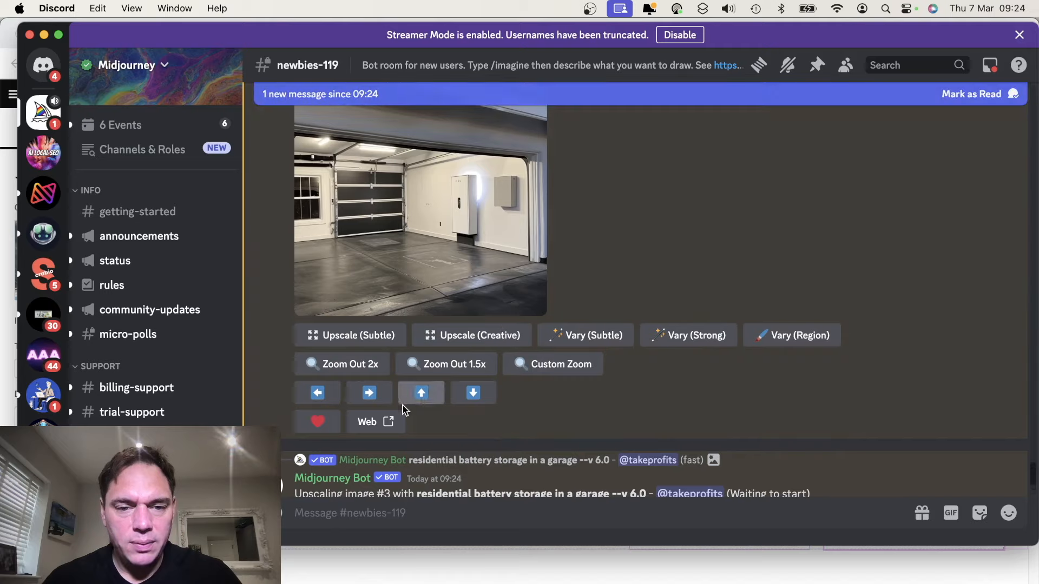
click(377, 422)
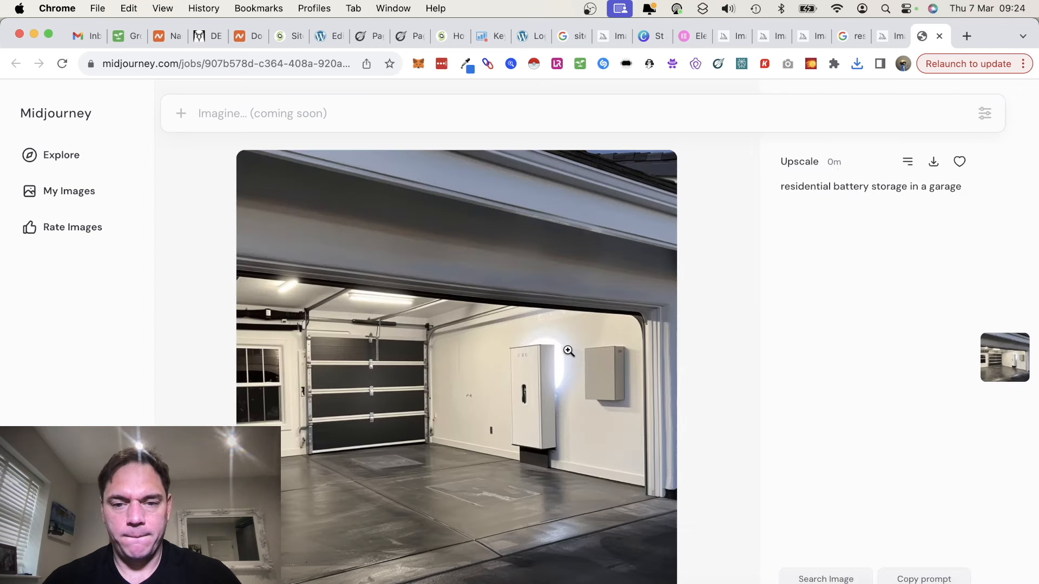
Save the garage battery storage image to Downloads as "Battery Storage St Albans"
right_click(568, 353)
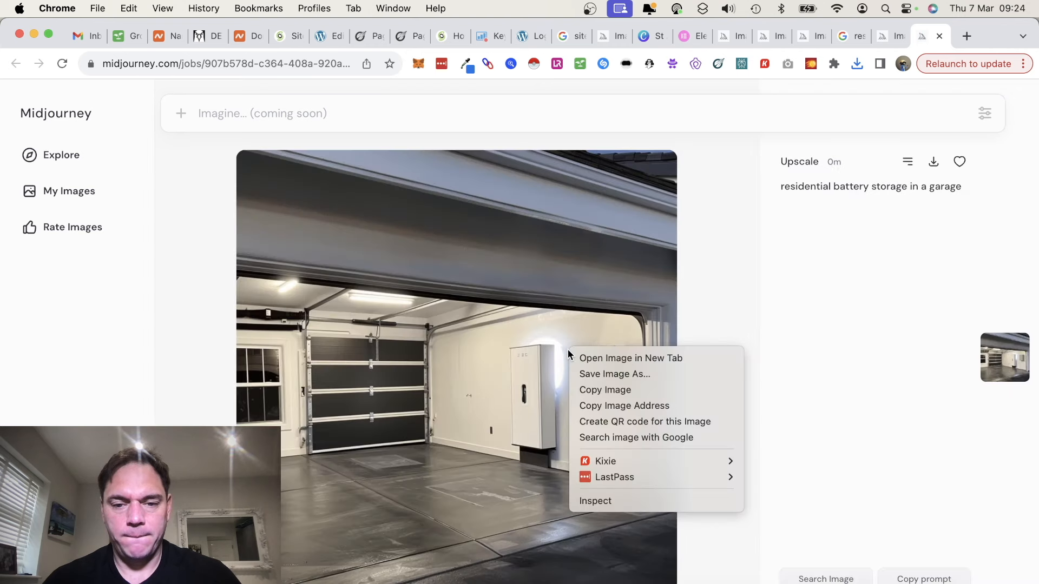
click(600, 390)
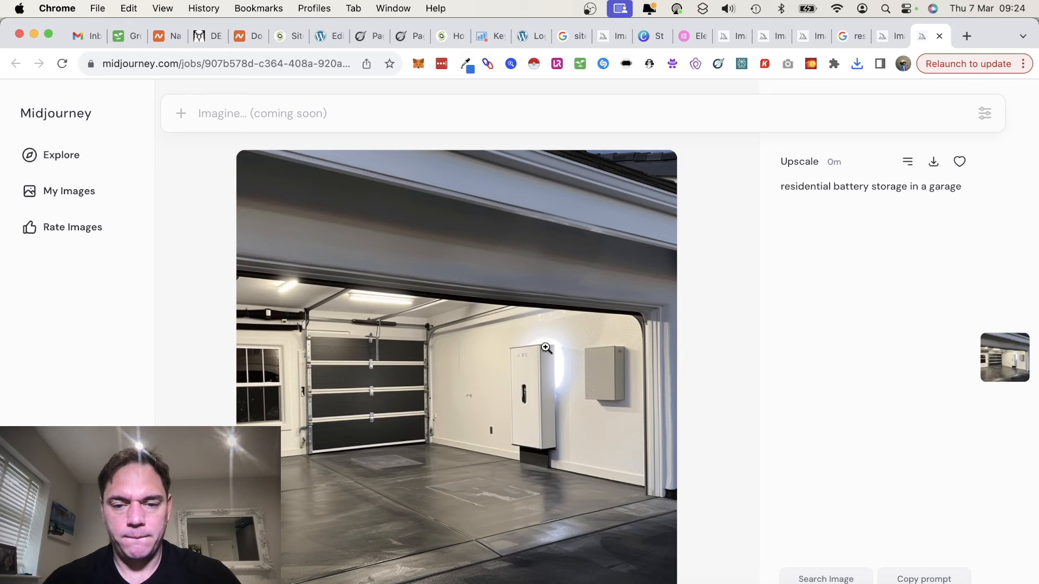
right_click(546, 347)
click(558, 372)
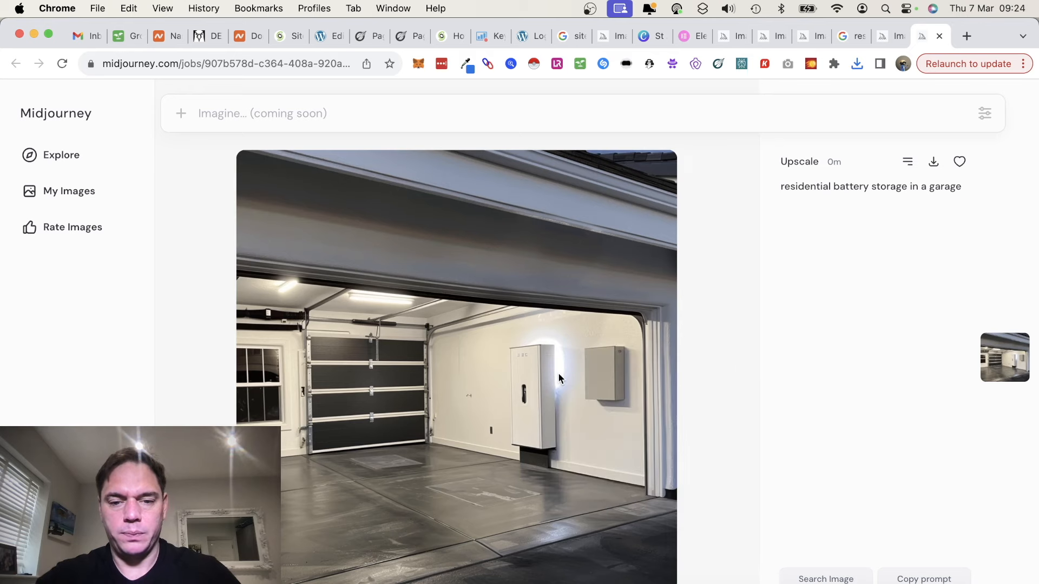
text(Battery Storage St Albans)
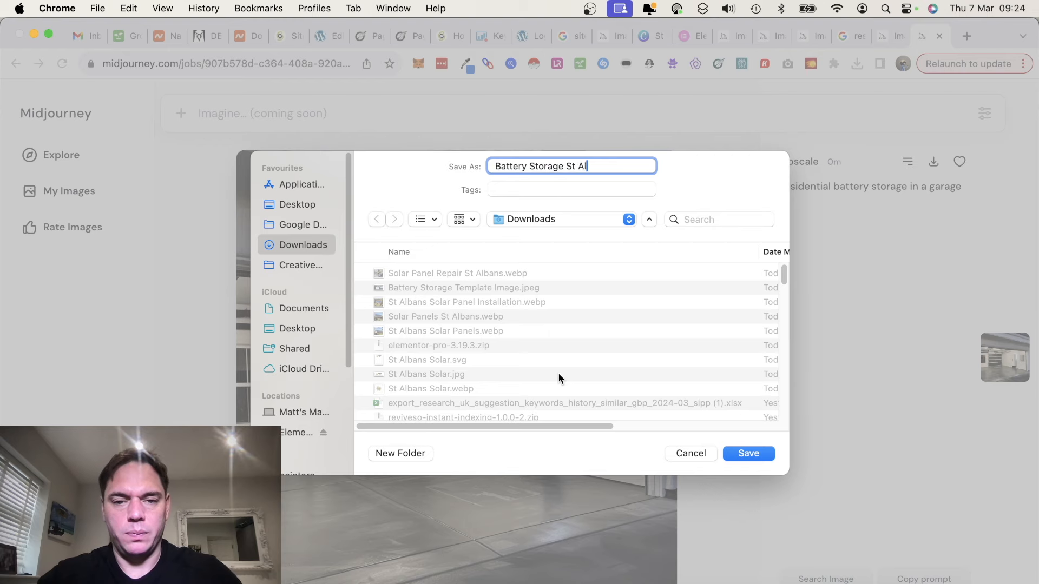
key(Return)
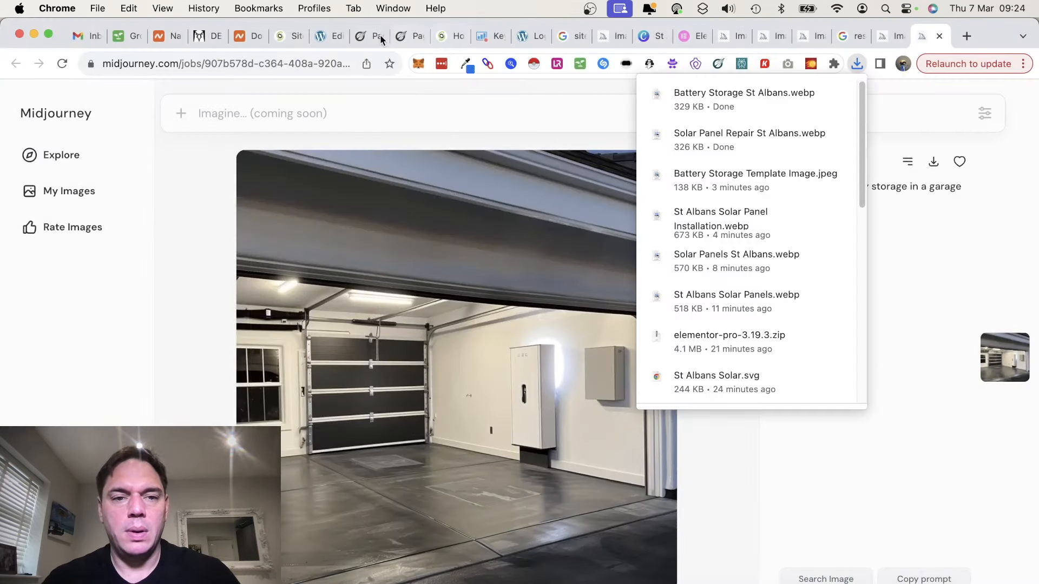
Back in the page editor, upload Battery Storage St Albans.webp from Downloads as the image for the Battery Storage St Albans service box
click(313, 37)
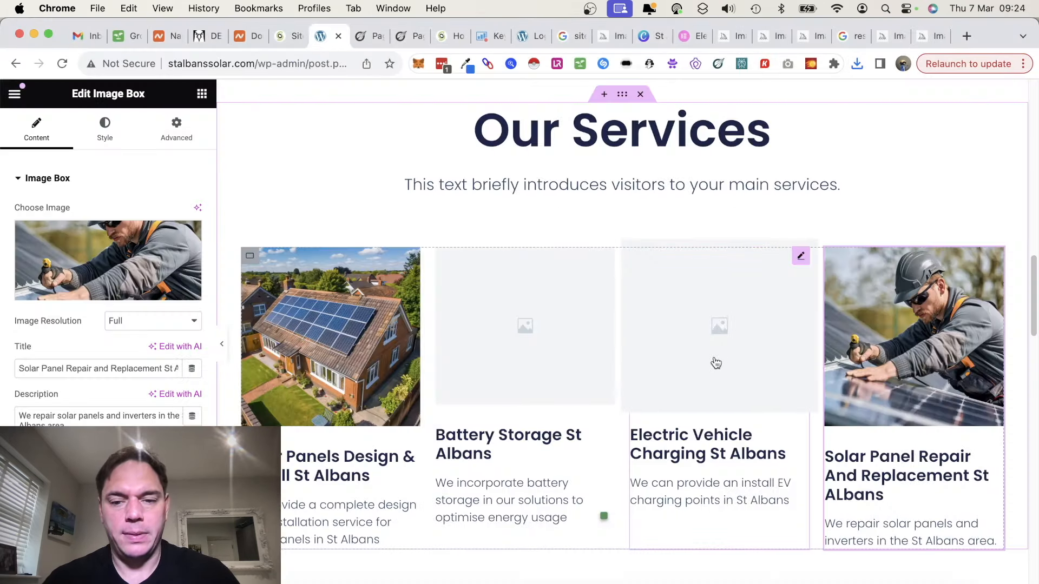
click(531, 355)
click(125, 238)
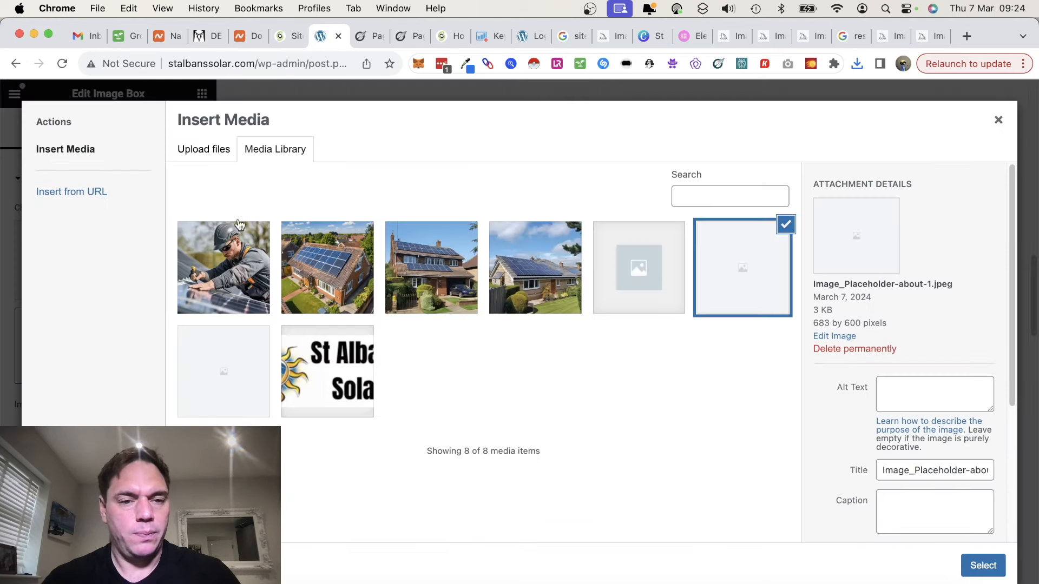
click(211, 147)
click(572, 342)
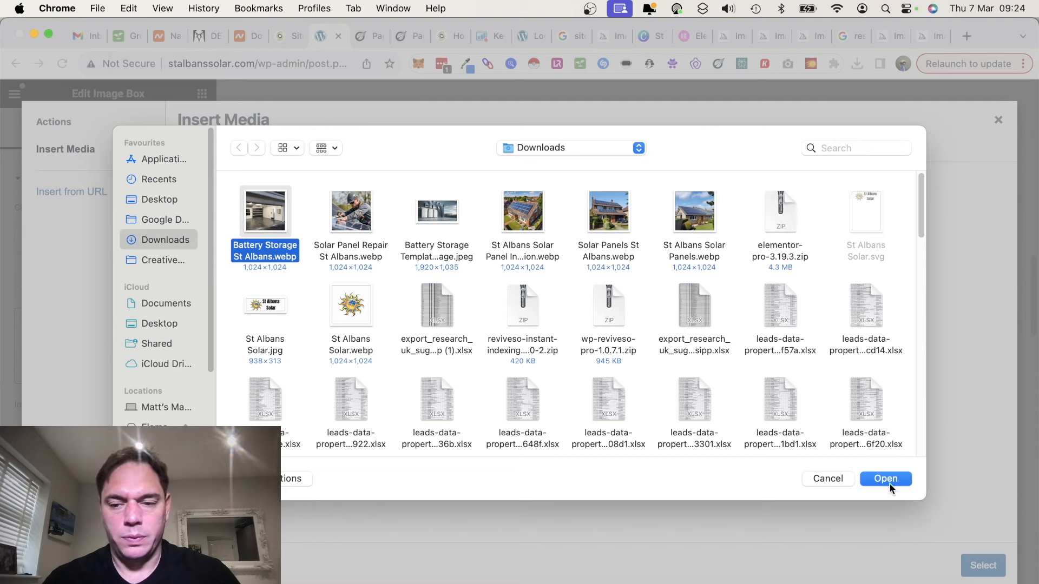
click(888, 483)
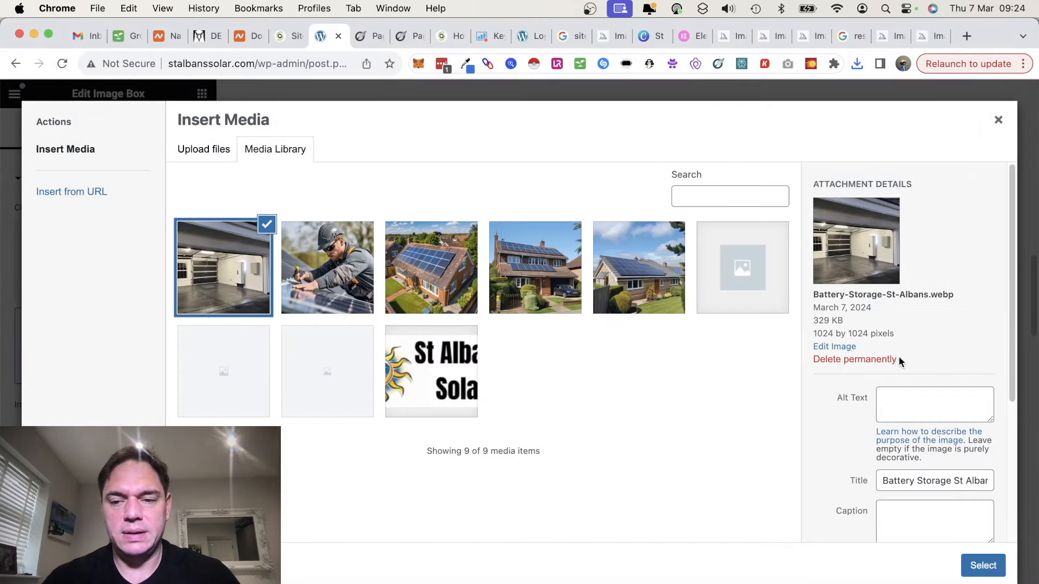
Give the uploaded battery storage image alt text beginning "St Albans Battery Storage"
click(913, 400)
text(St Albans Battery STo)
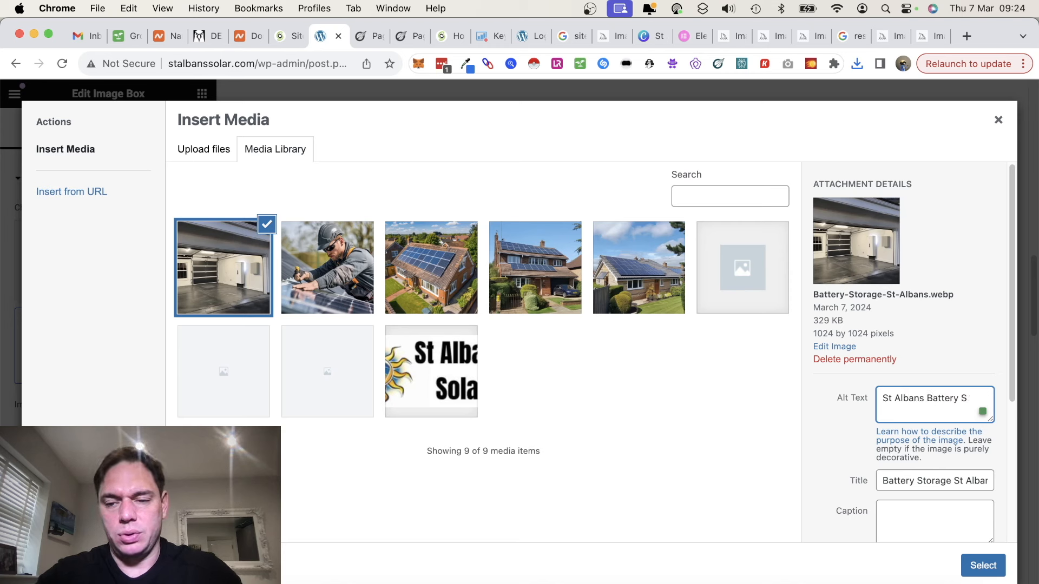
text(rage Sol)
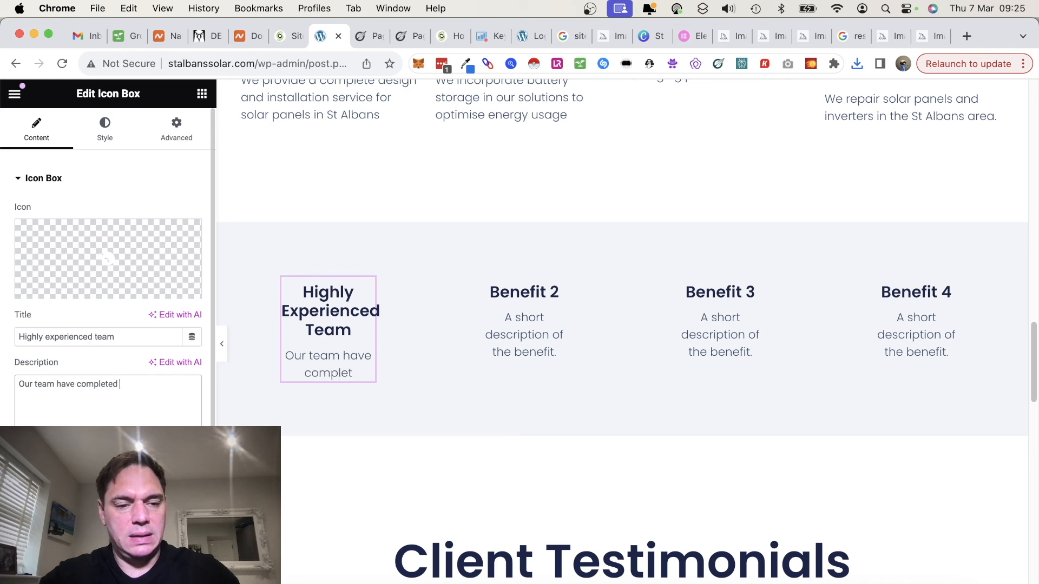
Complete the "Highly experienced team" benefit description as "Our team have completed over 800 solar installations"
text(ed over 8-00)
key(BackSpace)
key(BackSpace)
key(BackSpace)
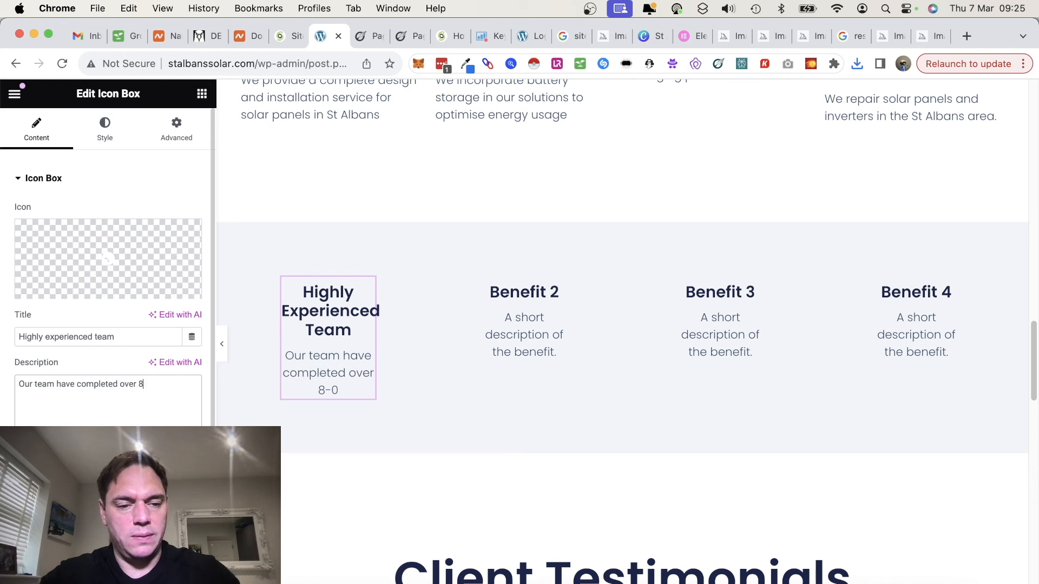
text(00 solar installations)
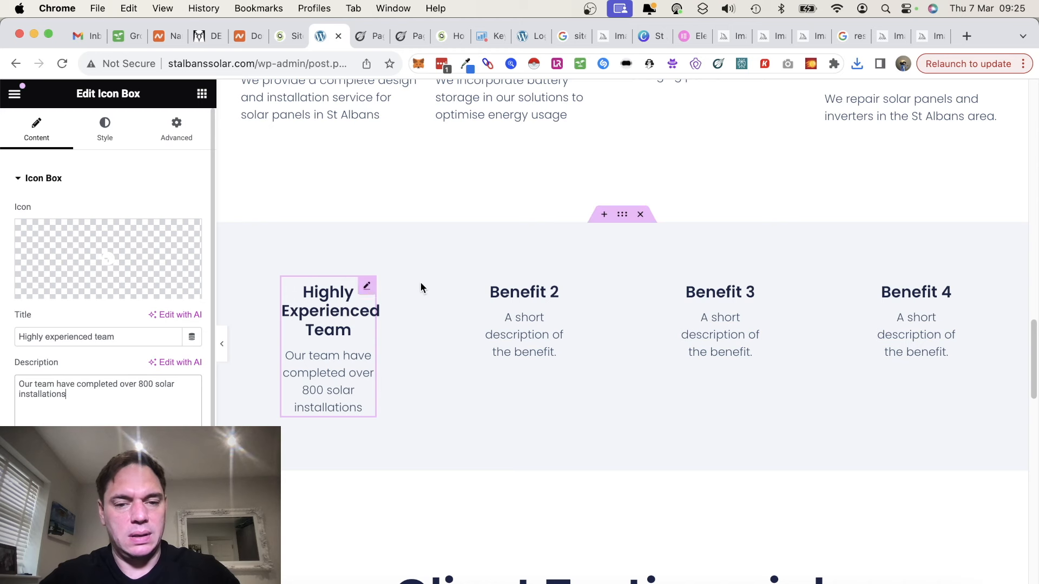
Change the title of the Benefit 2 icon box to "Design, supply and installation"
click(531, 297)
click(61, 341)
key(super+a)
key(BackSpace)
text(Desi)
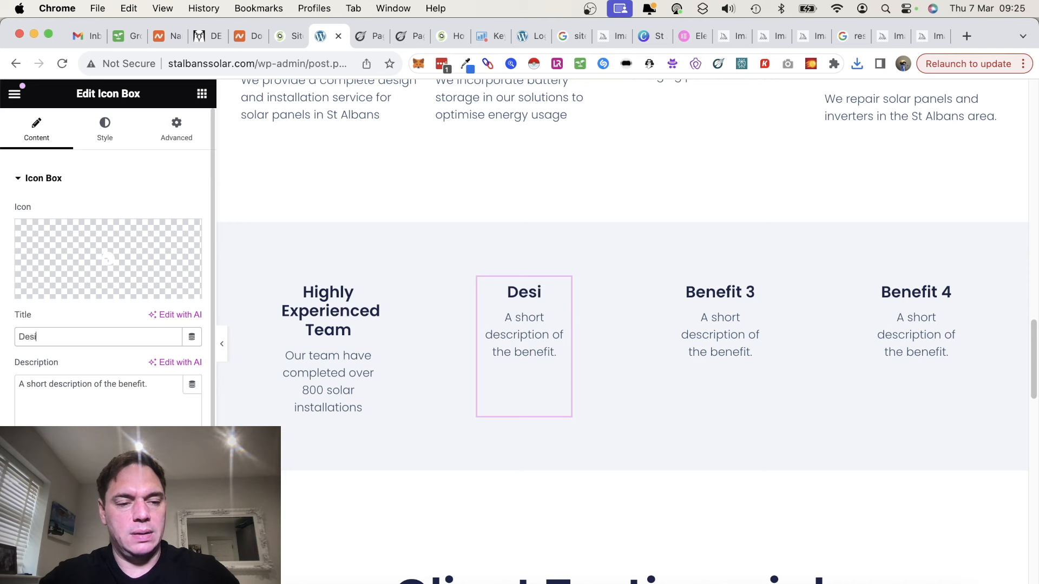
text(gn, supply and )
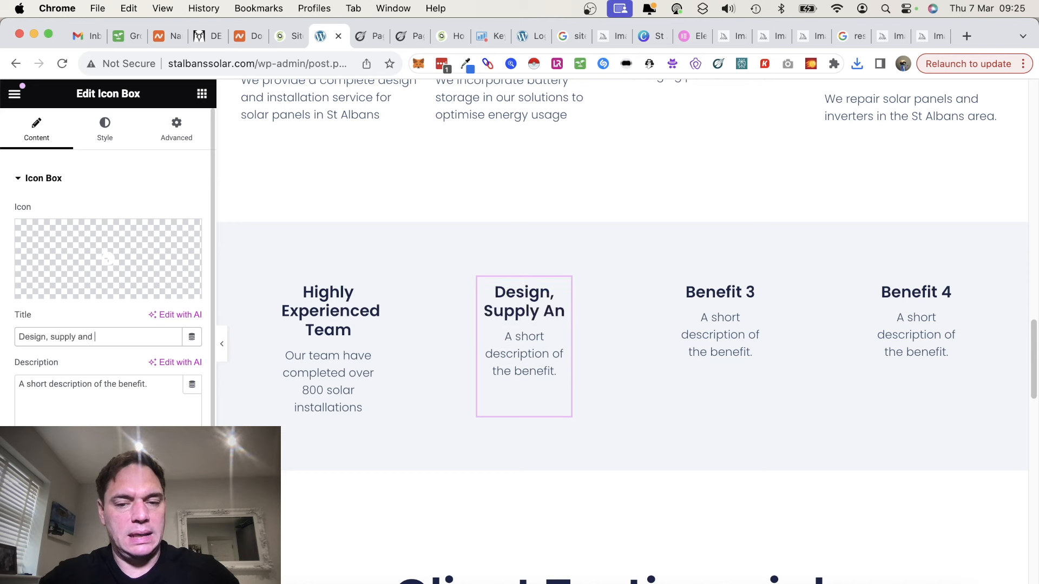
text(instal)
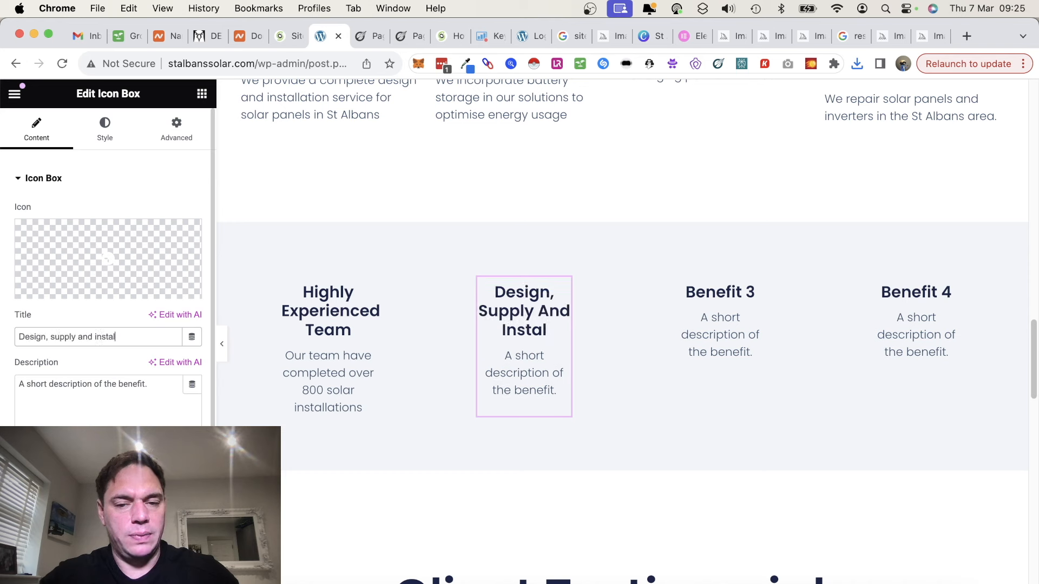
text(lation)
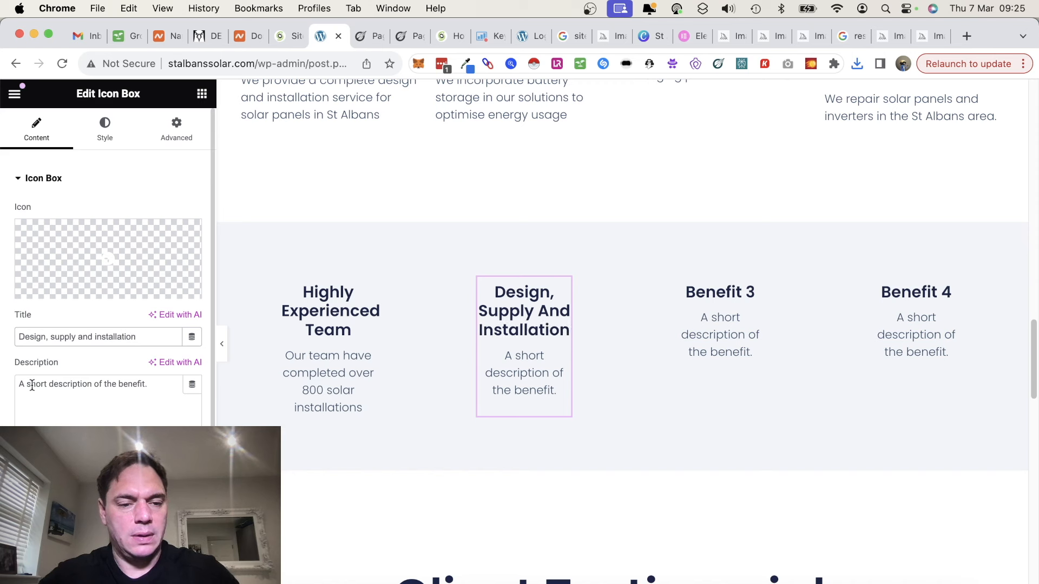
Replace the second benefit's description with "We provide a one-stop end to end solution for our clients"
triple_click(38, 387)
text(We pr)
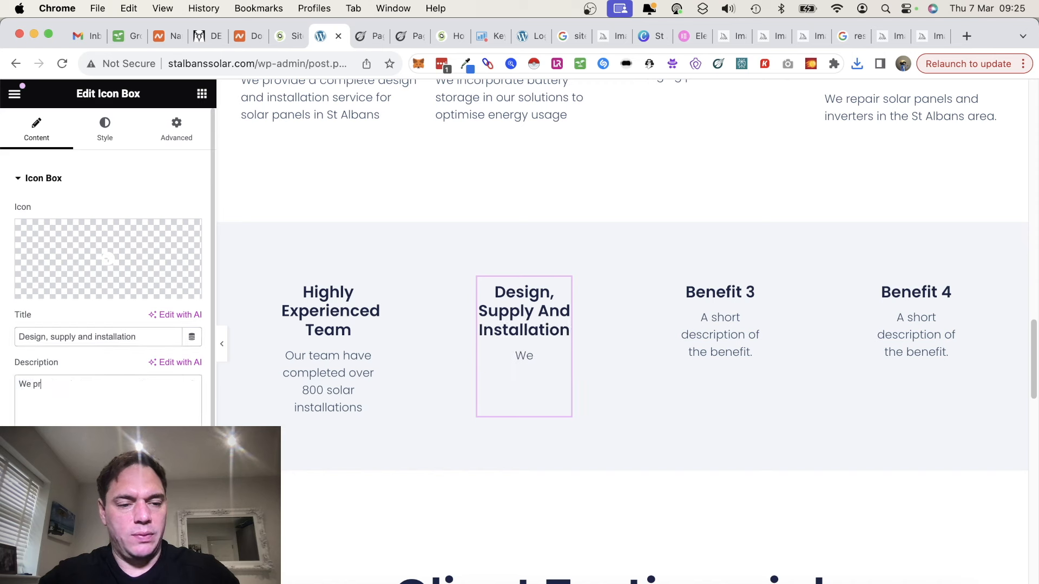
text(ovide a one s)
key(BackSpace)
key(BackSpace)
text(-stop)
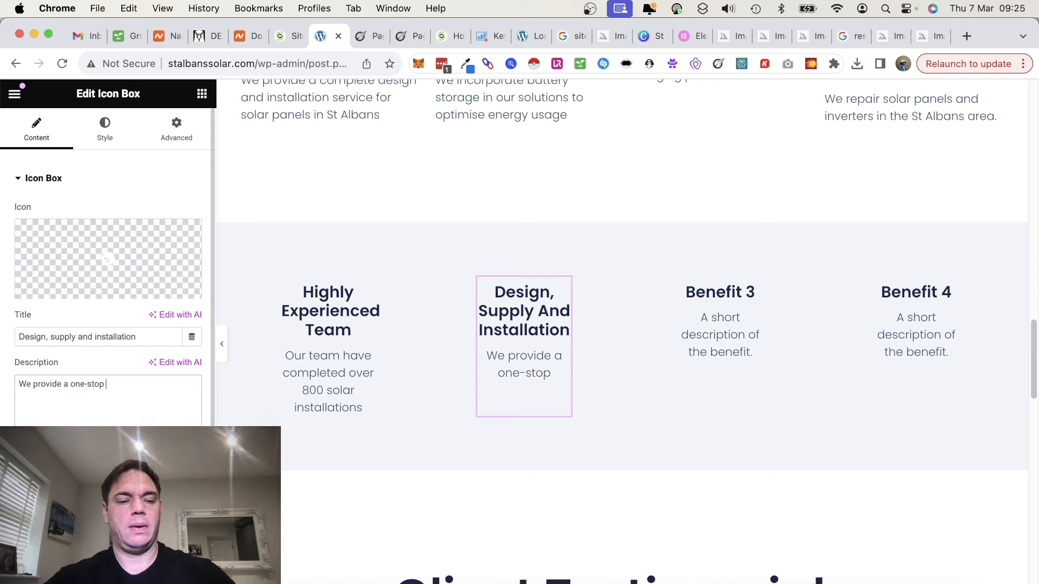
text( end to end solution for our clients)
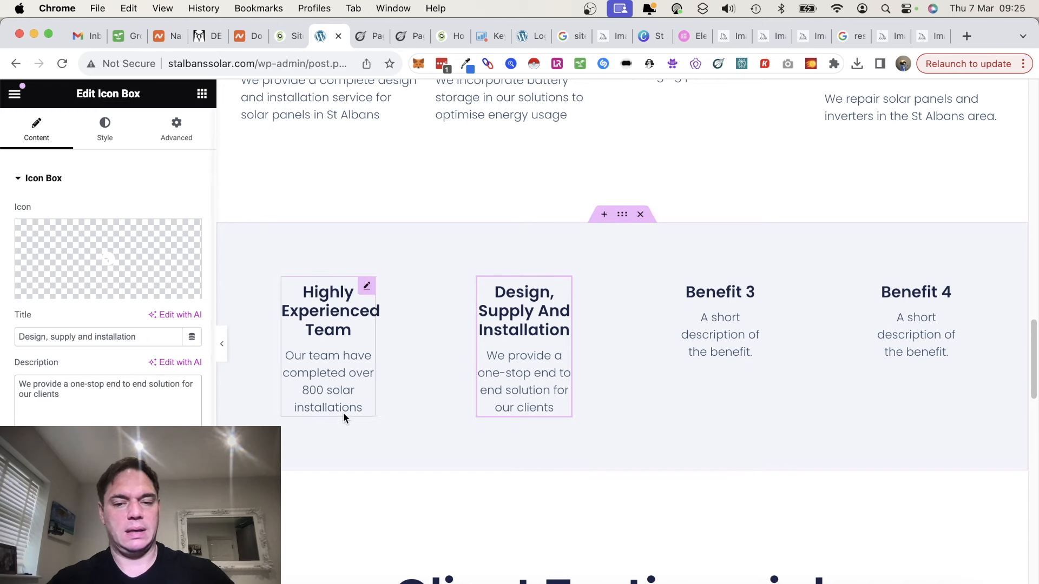
Open the title of the Benefit 3 icon box for editing
click(698, 349)
click(51, 337)
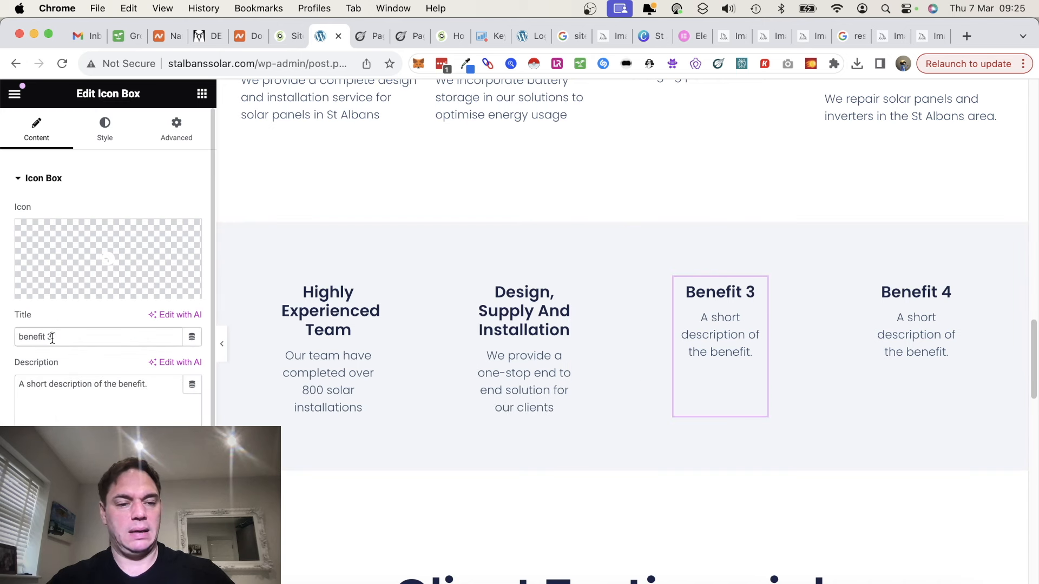
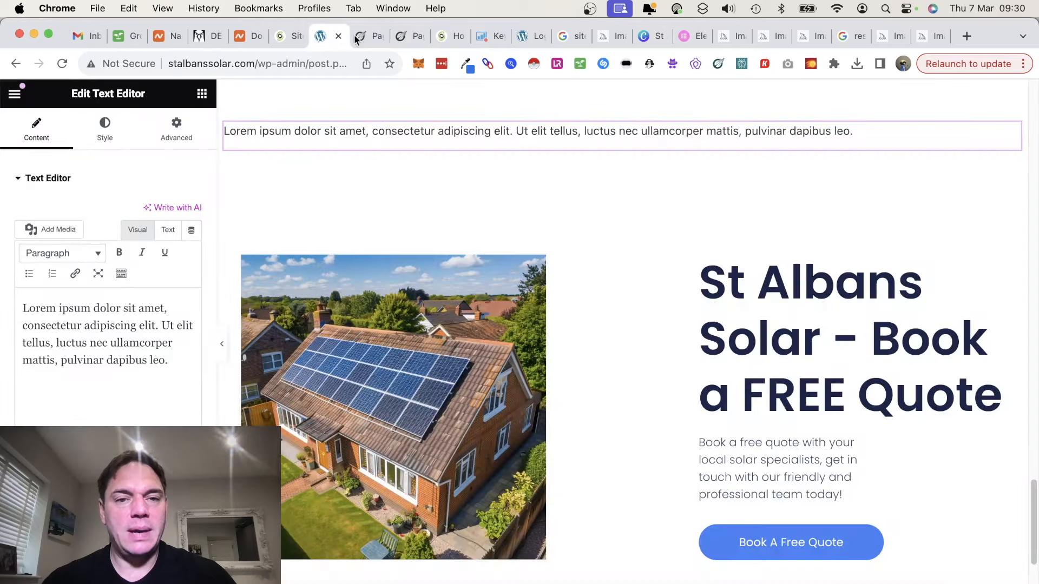
scroll(660, 329, down, 5)
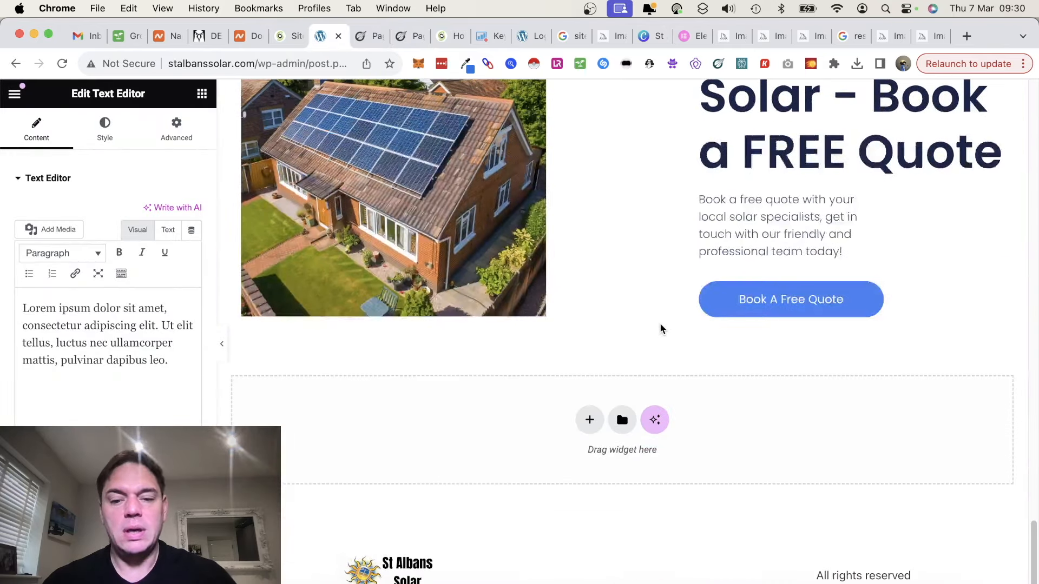
scroll(625, 470, up, 15)
scroll(624, 470, down, 15)
scroll(625, 470, up, 2)
scroll(624, 471, down, 2)
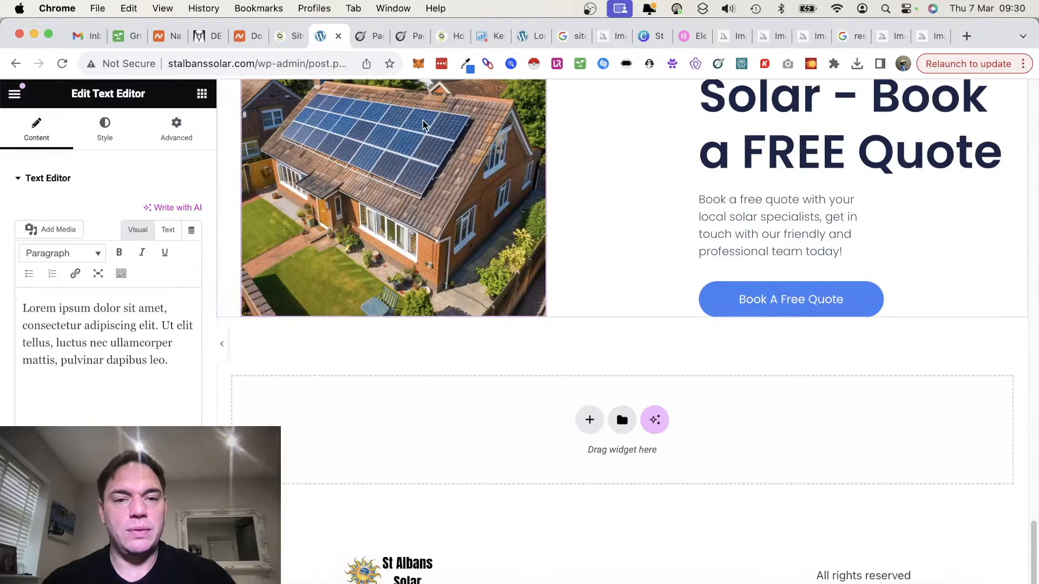
Switch to PageOptimizer Pro and capture a screenshot of the Competitor 1 card in the Google EEAT signals
click(364, 34)
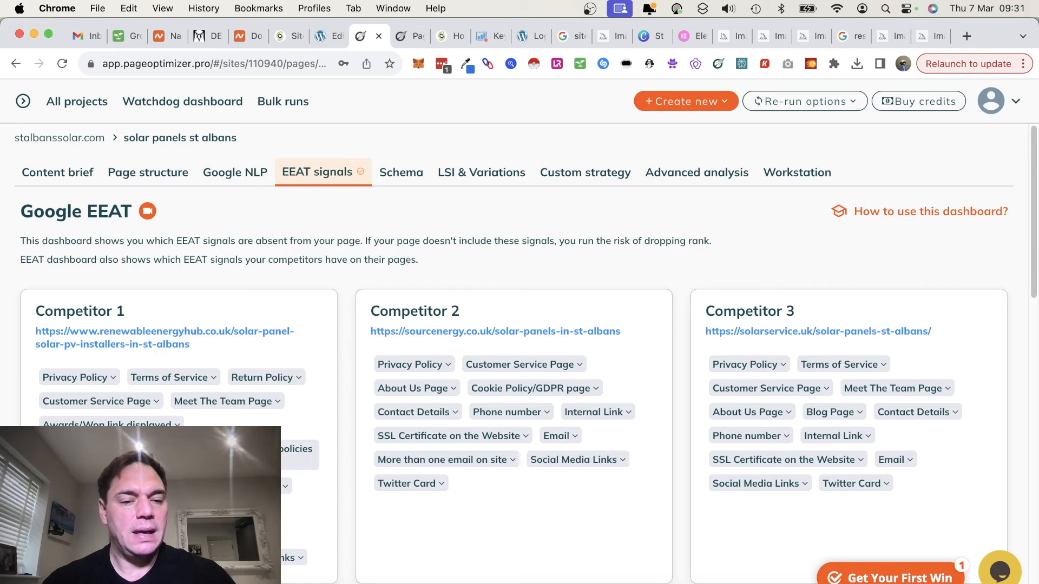
scroll(520, 352, down, 2)
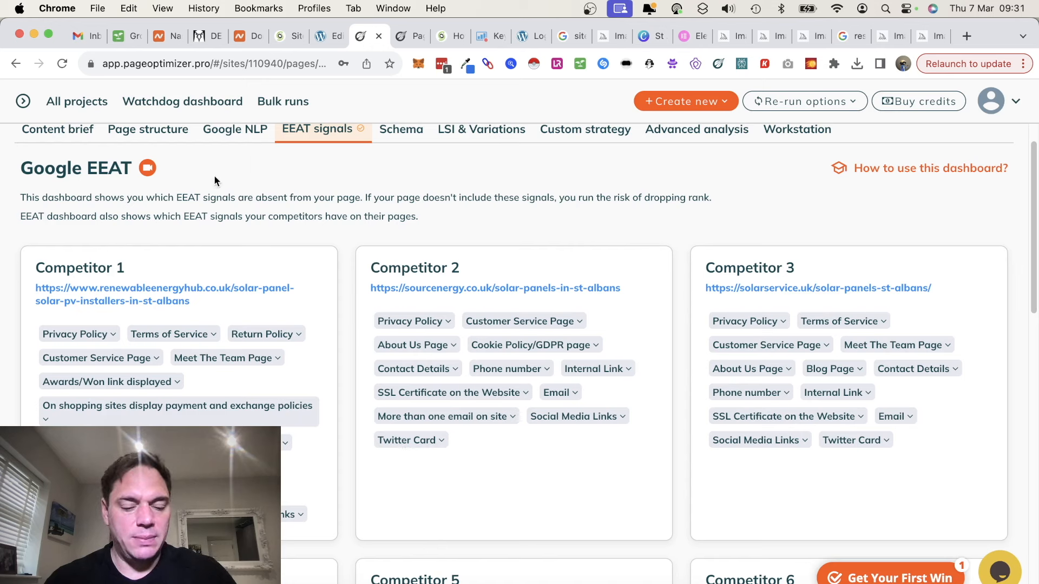
key(super+shift+4)
drag(24, 254, 326, 534)
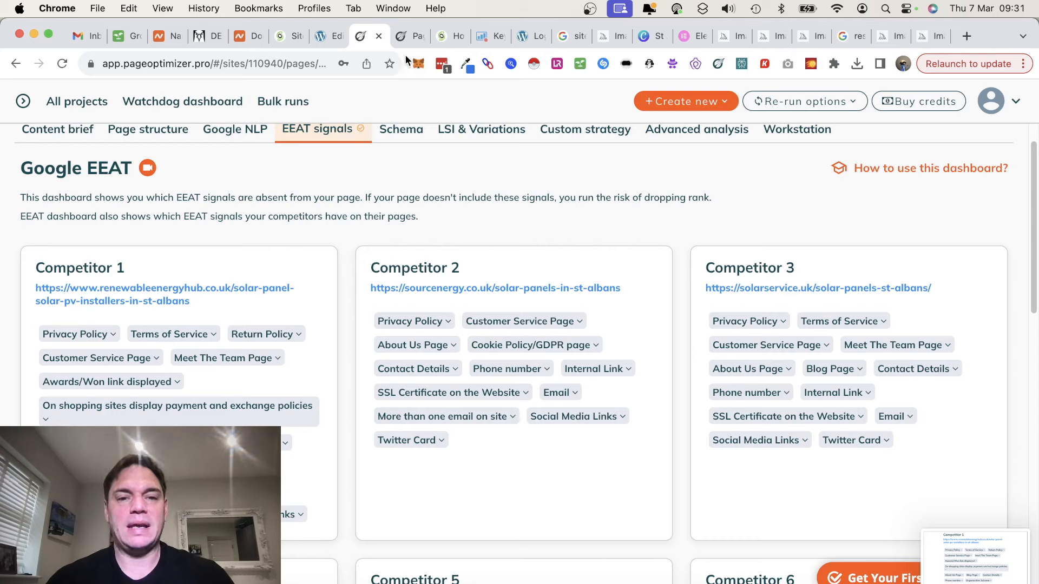
Generate an FAQ below the conclusion paragraph in PageOptimizer Pro's AI Writer, using AI to generate the questions
click(326, 36)
click(405, 37)
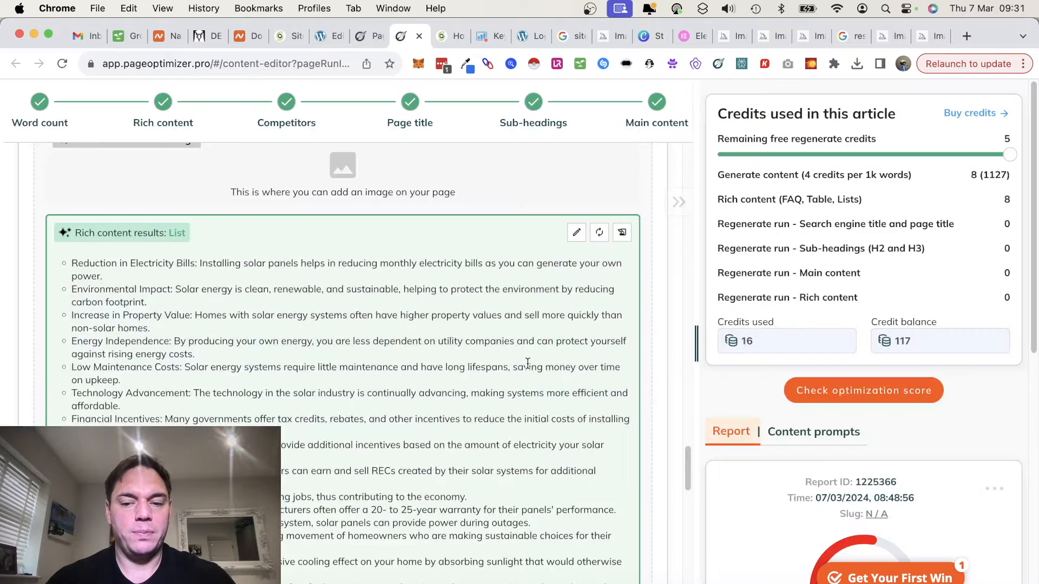
scroll(549, 401, down, 15)
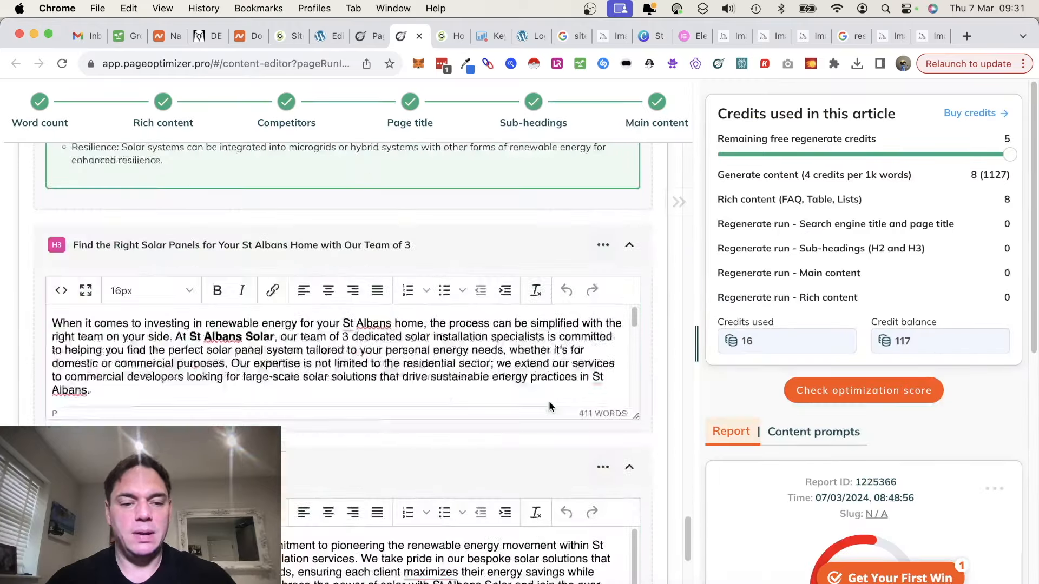
scroll(549, 405, down, 1)
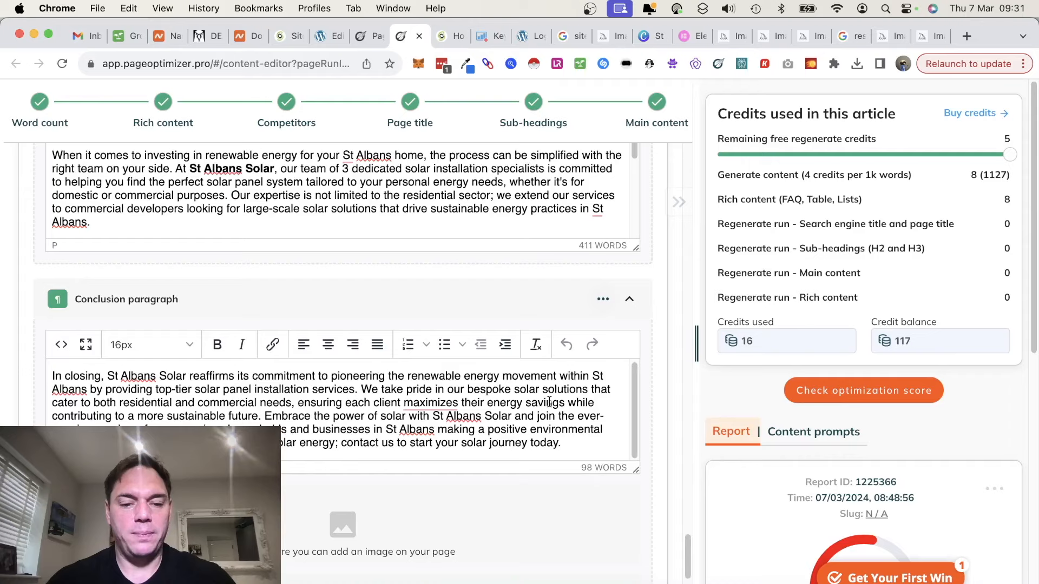
scroll(549, 401, down, 6)
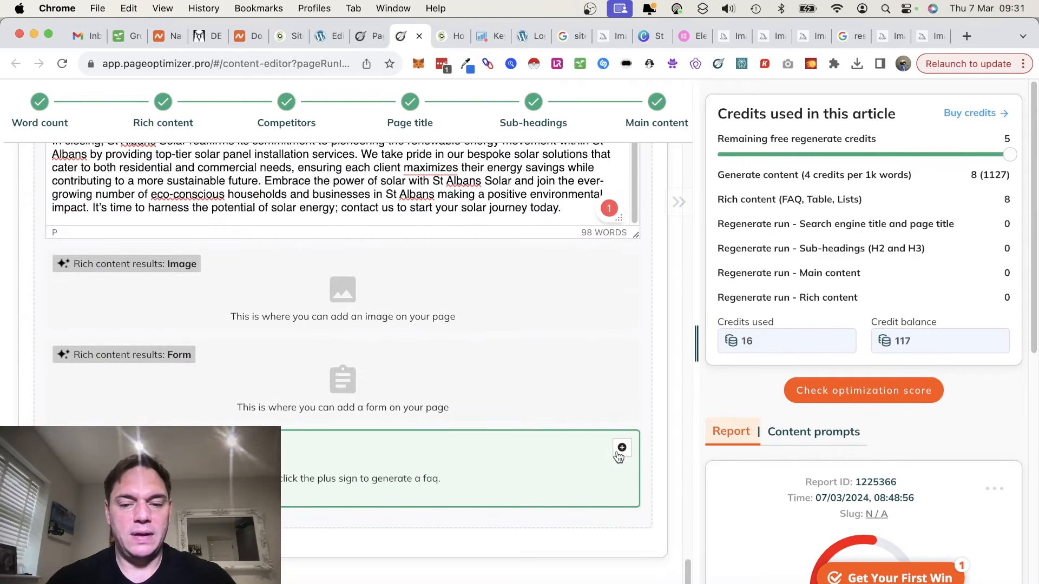
click(621, 449)
click(439, 294)
click(397, 325)
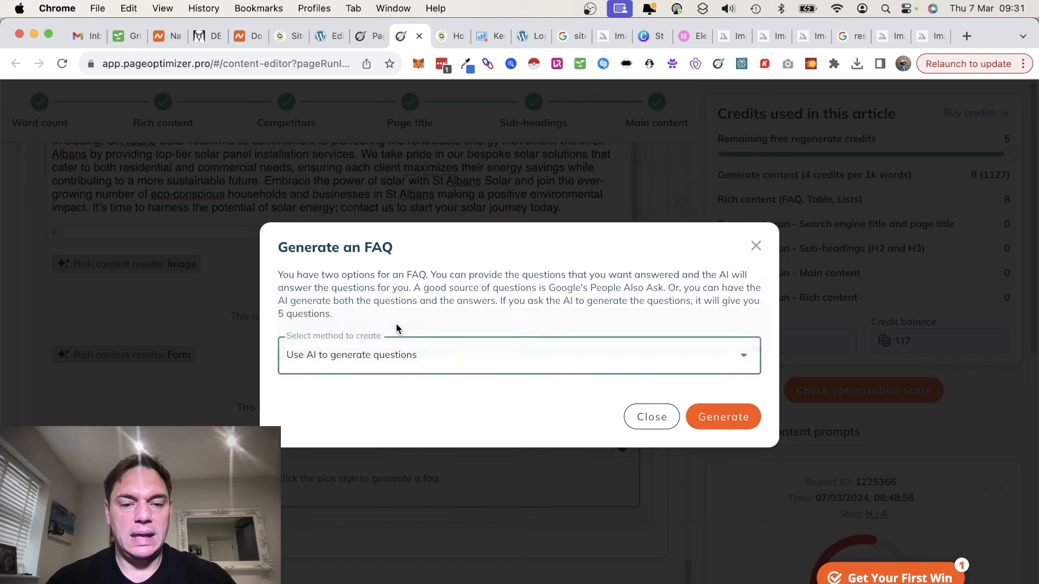
click(722, 420)
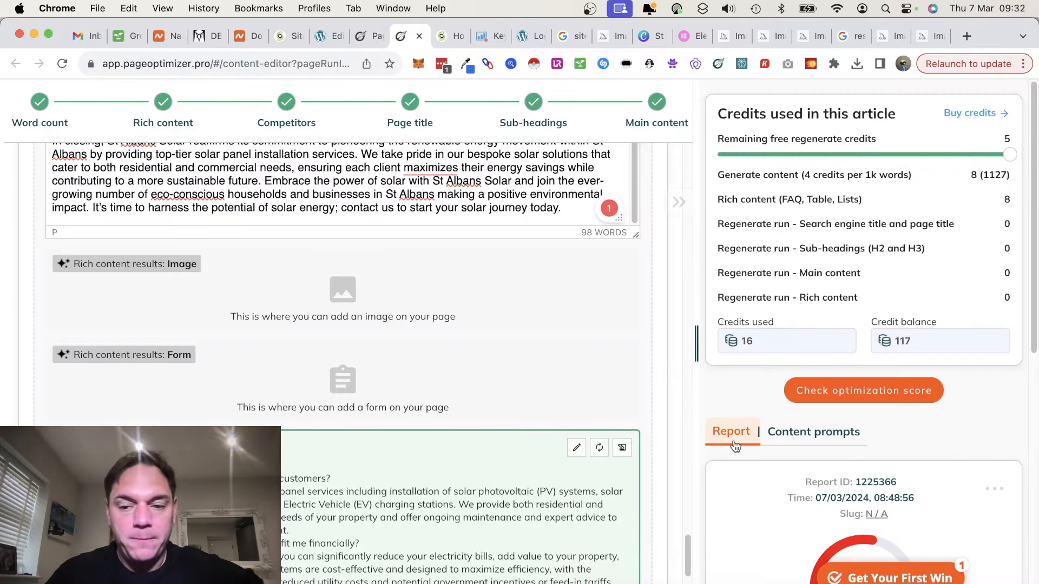
Look through the generated FAQs and complete the main content stage of the AI Writer
scroll(664, 426, down, 5)
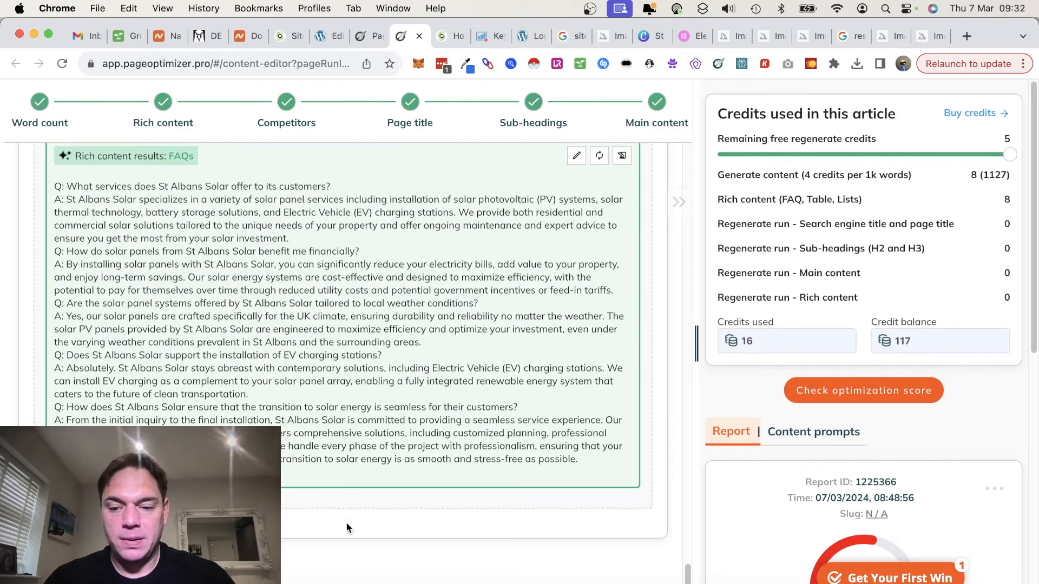
click(114, 562)
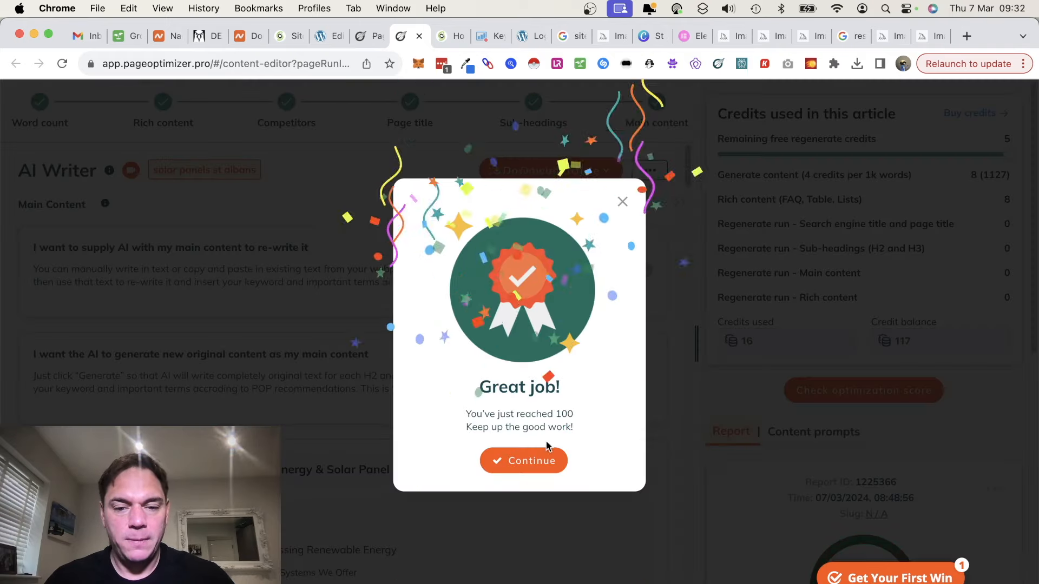
click(537, 463)
Switch back to the homepage in Elementor, set its SEO focus keyword to "St Albans Solar" and check the Basic SEO results
click(321, 36)
click(185, 120)
click(108, 382)
text(at)
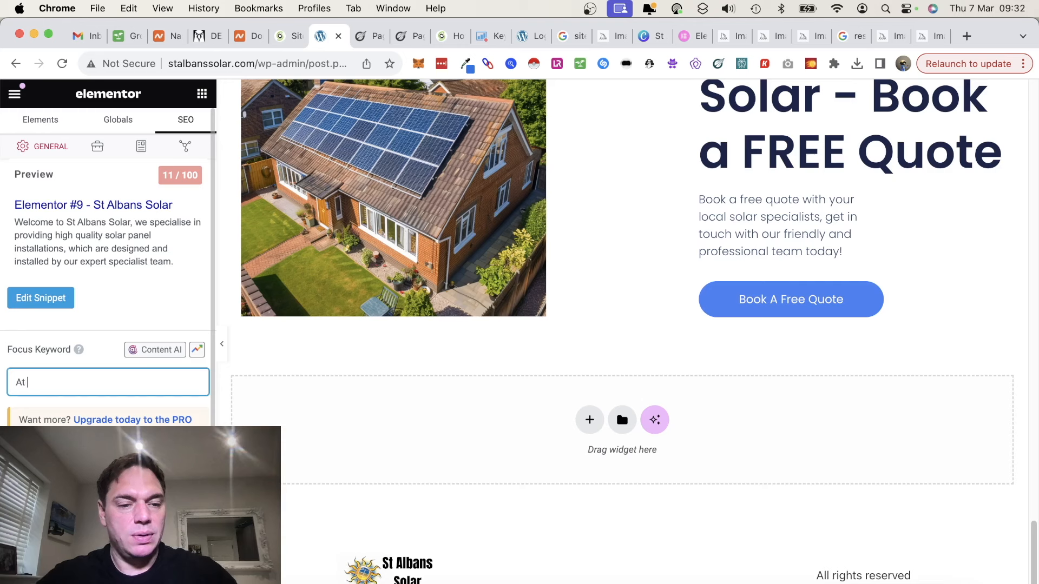
key(BackSpace)
key(BackSpace)
text(St Al)
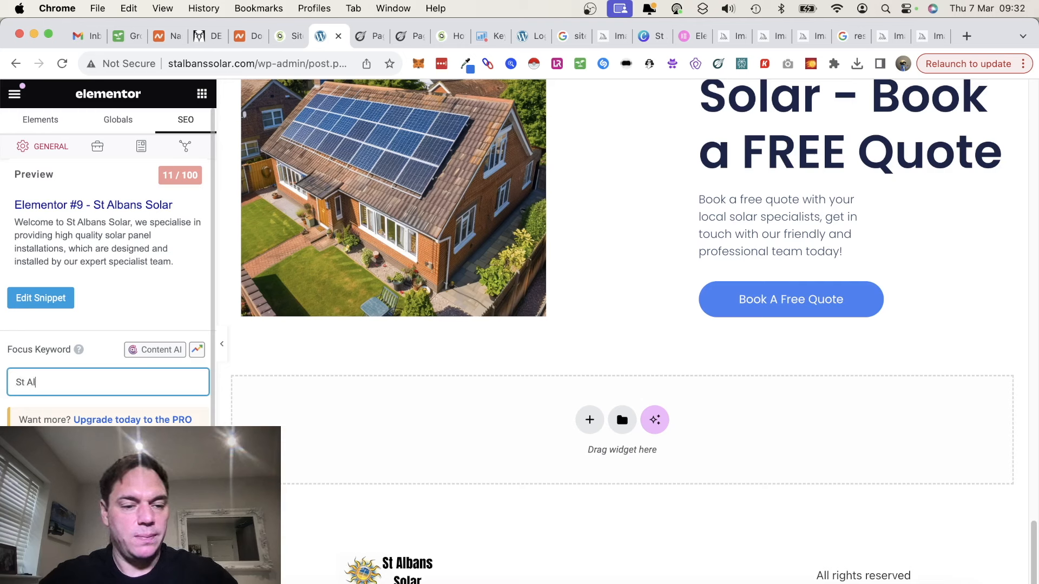
text(bans Solar)
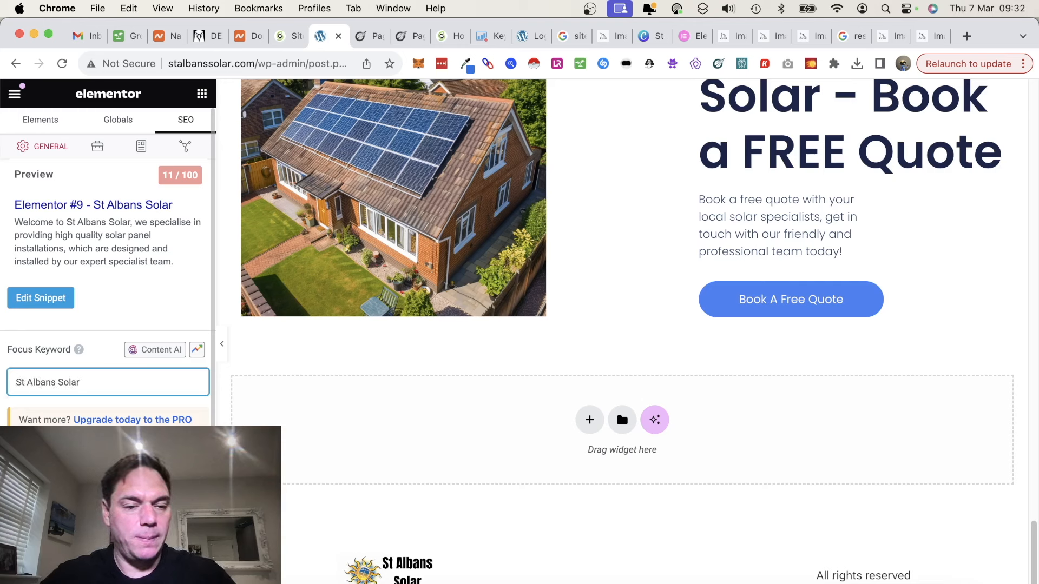
key(Return)
scroll(137, 411, down, 5)
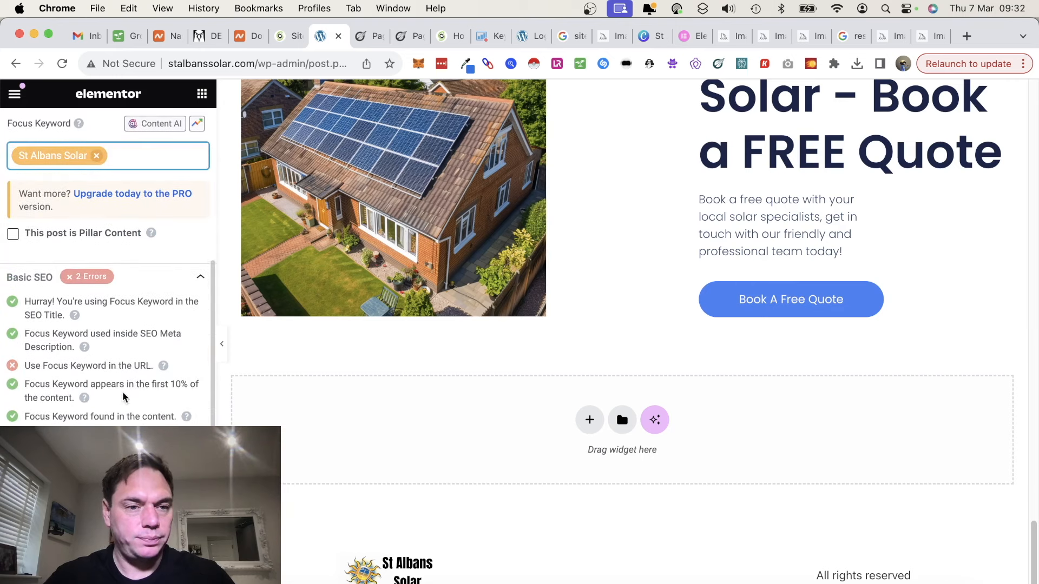
scroll(123, 395, up, 5)
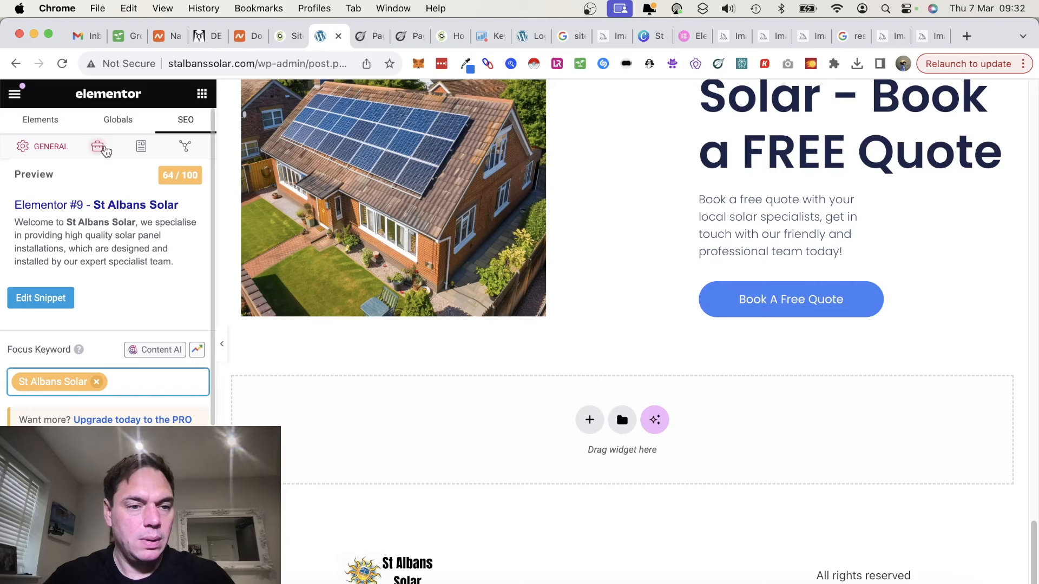
Replace the SEO snippet's description with text beginning "Discover how St Albans Solar transforms homes & businesses in St Albans" and ending "Learn more!"
click(49, 301)
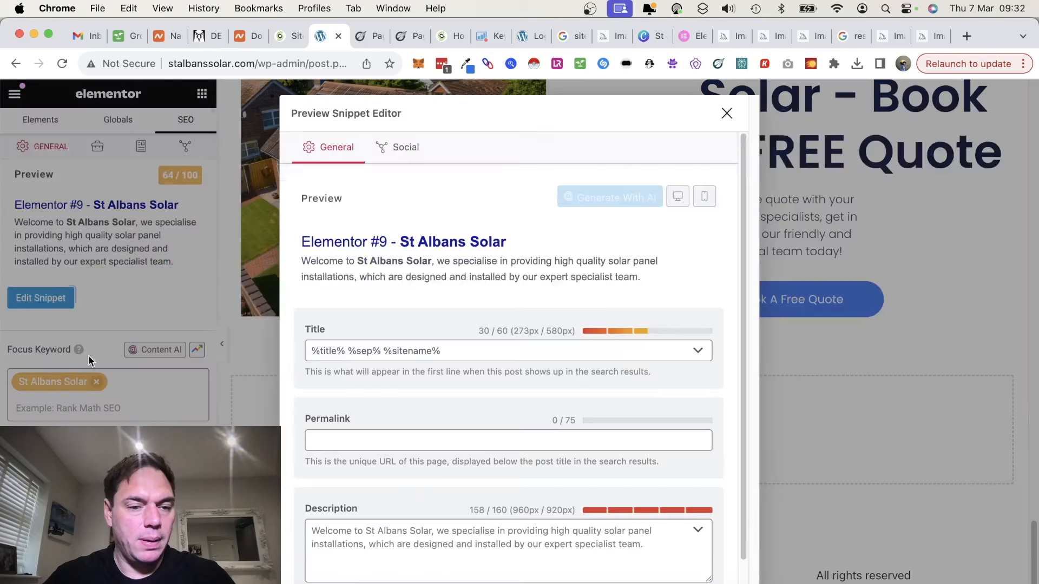
scroll(564, 519, down, 1)
click(575, 525)
key(super+a)
text(Discover how St Albans Solar transforms homes & businesses in St Albans with top-tier solar panel installations. Invest in renewable energy for a sustainable future. Learn more!)
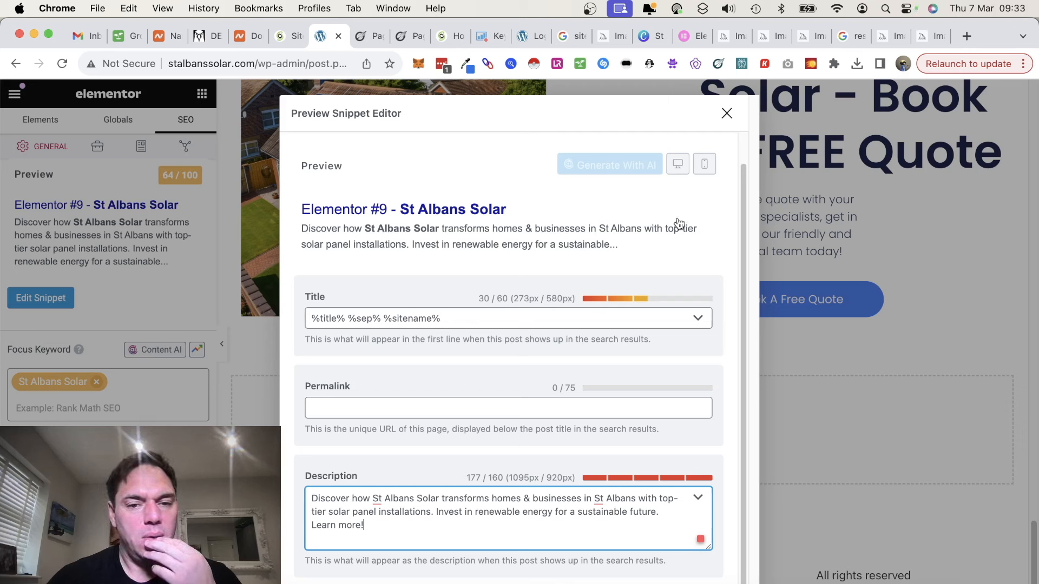
click(727, 115)
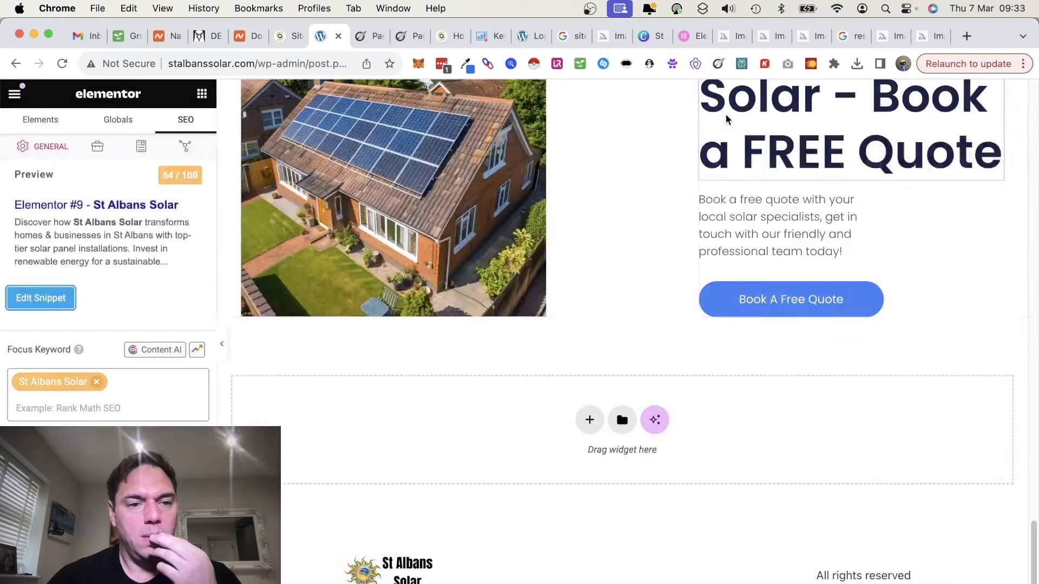
Check the page's advanced robots, schema and social media preview settings for SEO
scroll(81, 407, down, 5)
scroll(81, 411, up, 5)
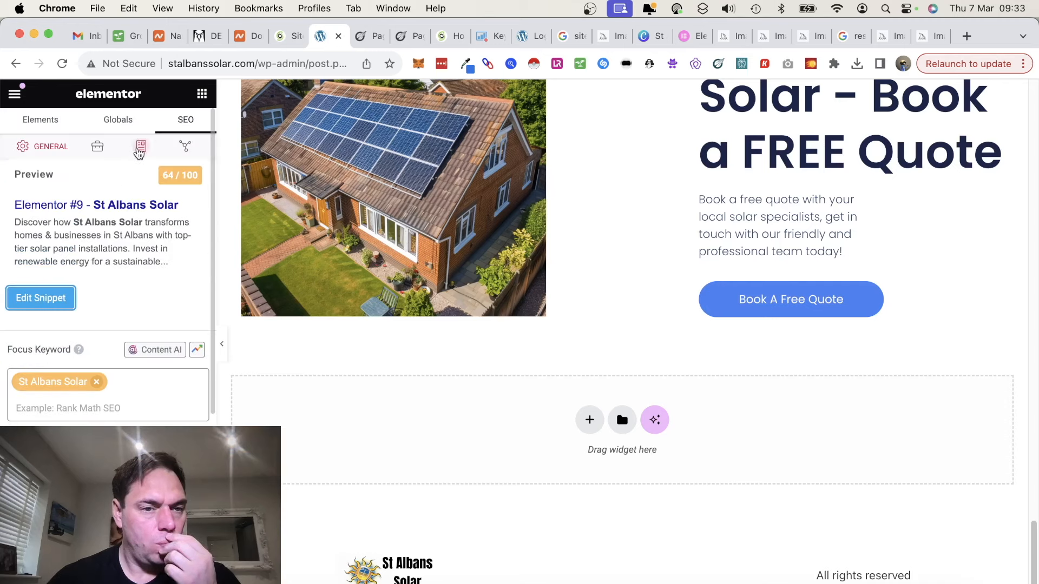
click(97, 149)
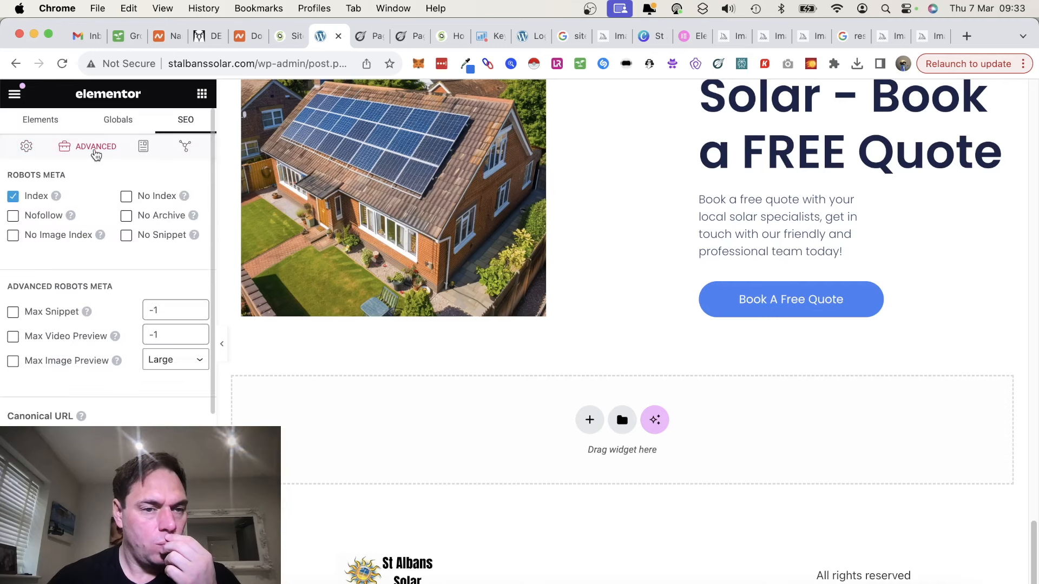
click(142, 146)
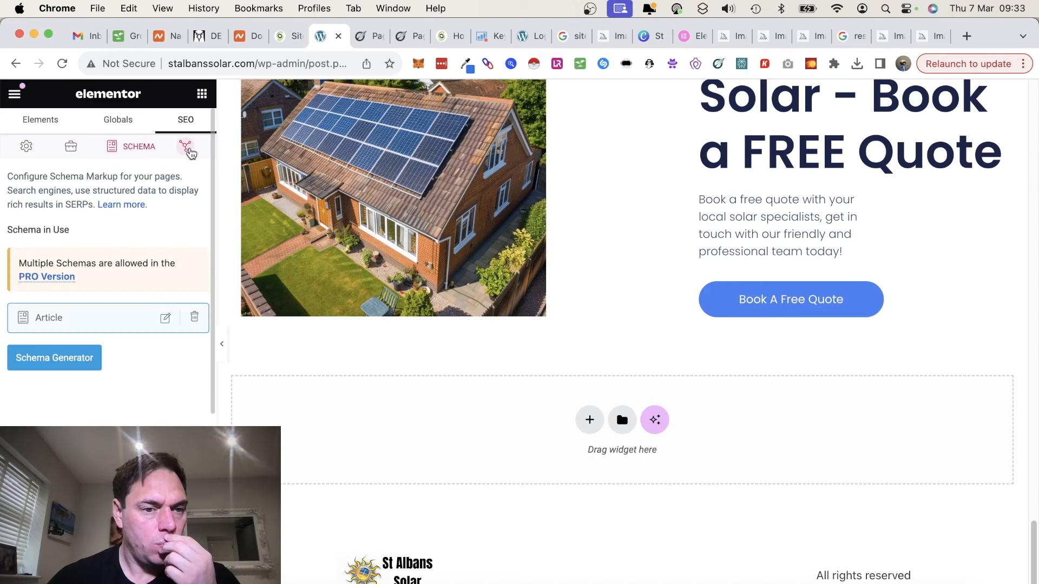
click(186, 147)
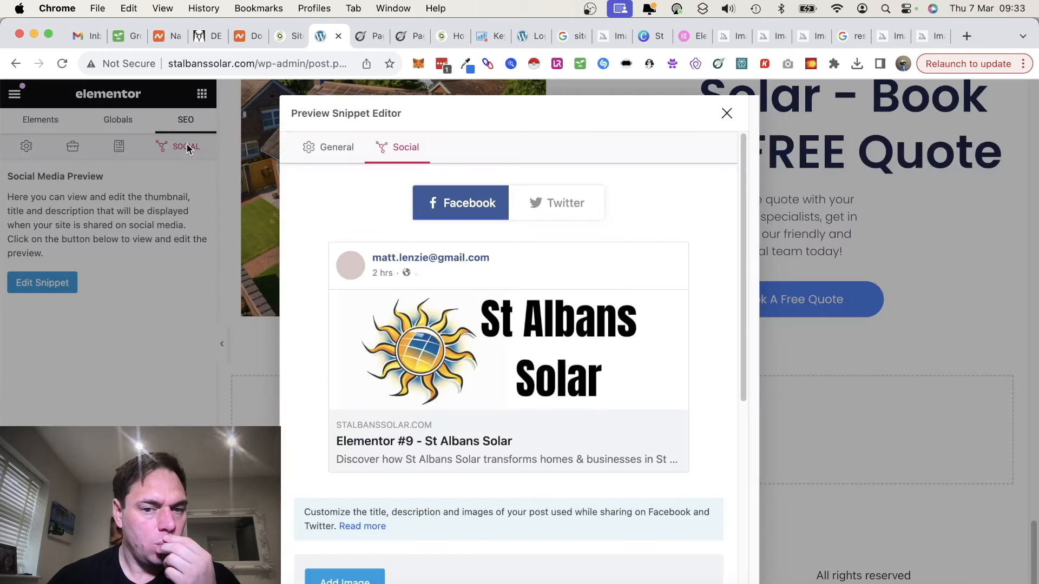
click(726, 114)
Leave the Elementor editor by shortening the page address to the site's wp-admin dashboard
scroll(380, 383, up, 15)
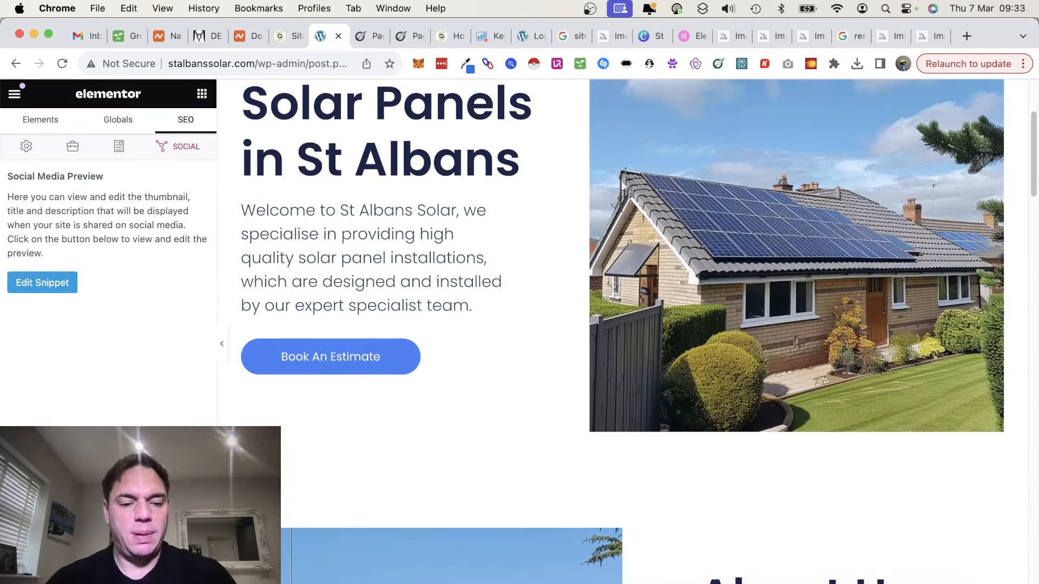
scroll(380, 379, up, 4)
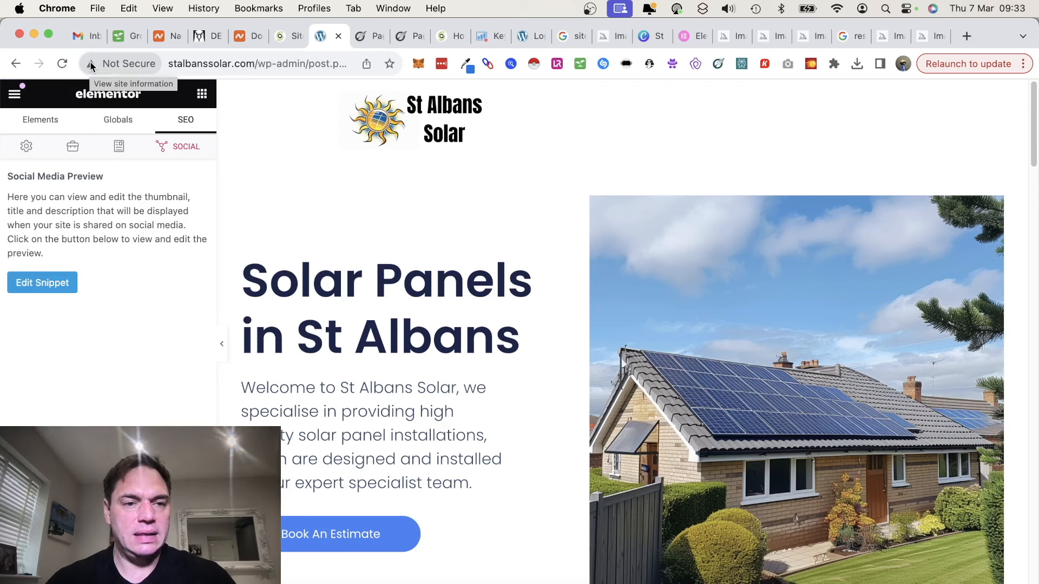
click(287, 64)
click(315, 64)
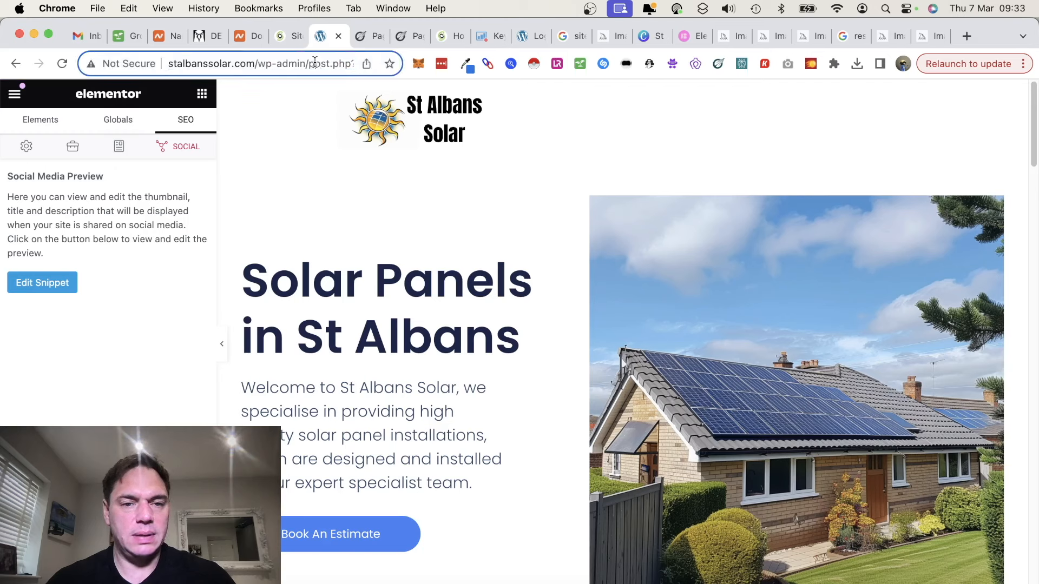
drag(307, 63, 474, 89)
key(BackSpace)
key(Return)
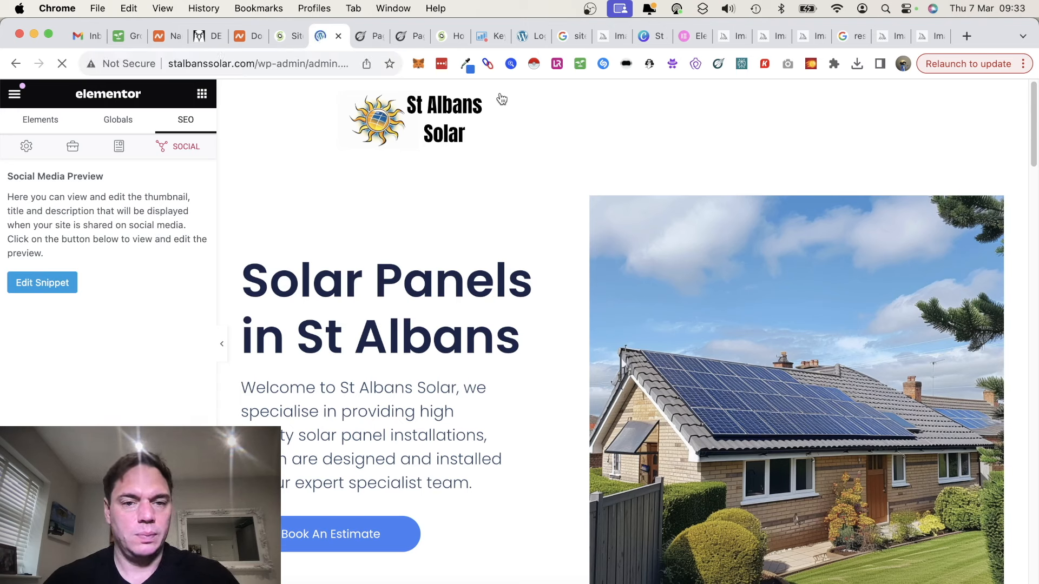
Open the "Elementor #9" page from the list of all pages in the WordPress editor
mouse_move(36, 257)
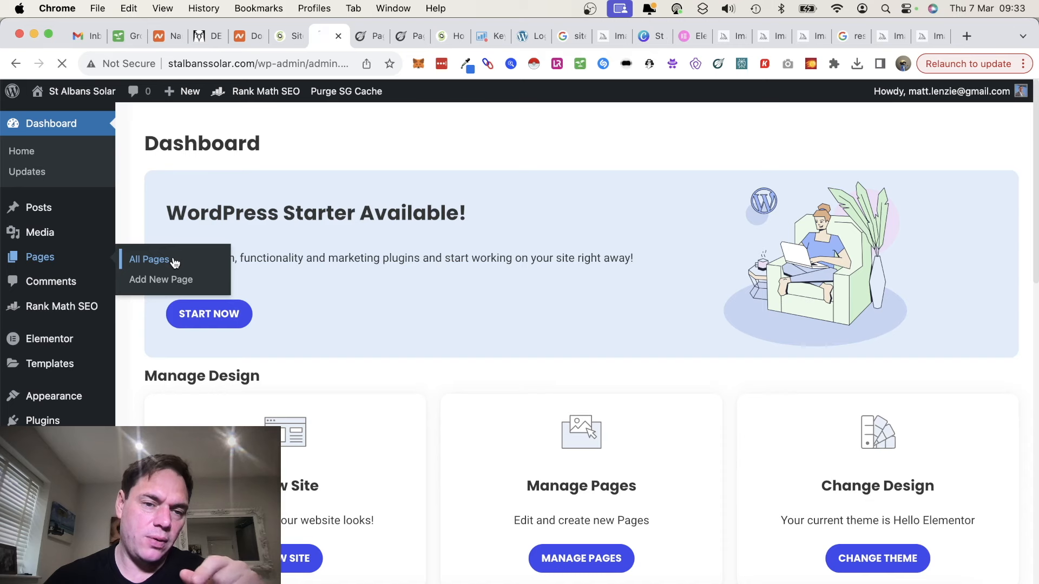
click(174, 263)
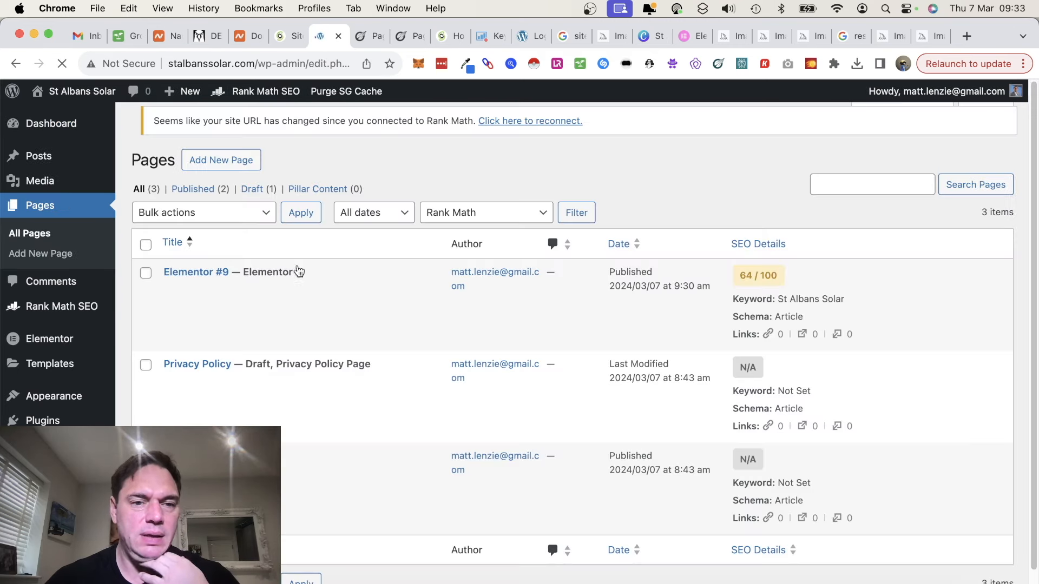
mouse_move(279, 297)
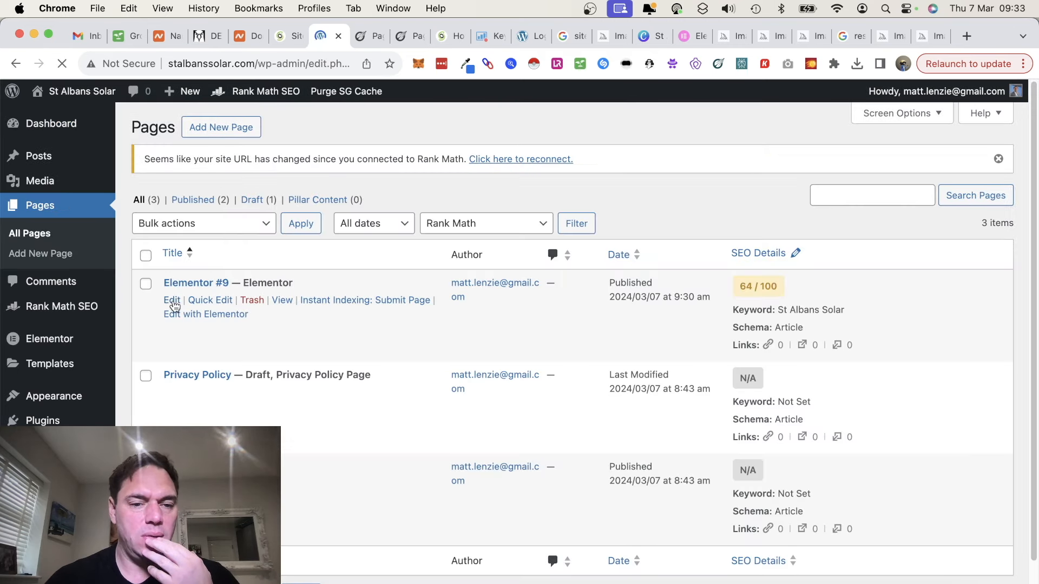
click(174, 304)
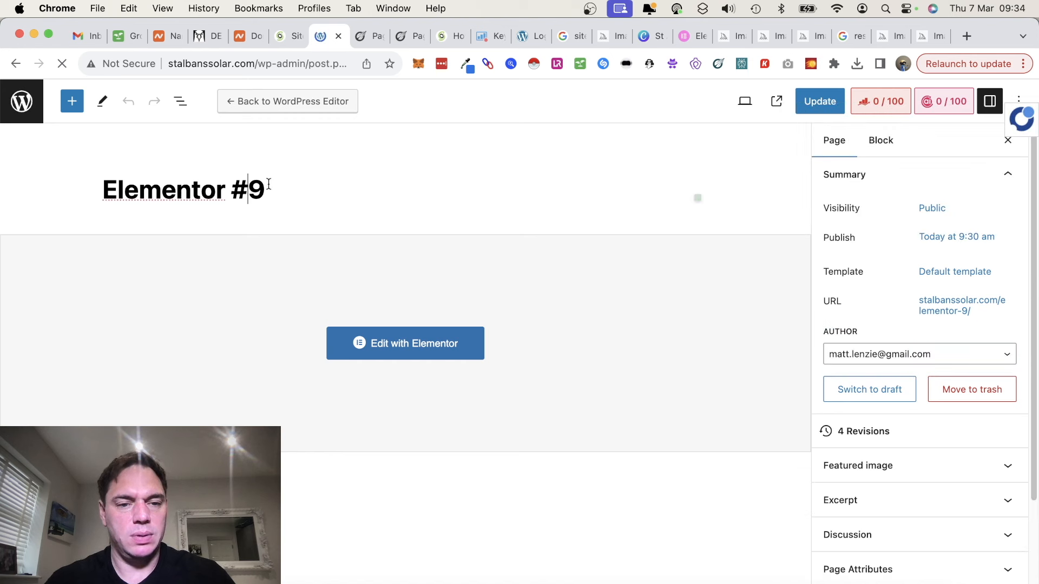
Rename the page from its default Elementor title to "St Albans Solar" and update it
drag(267, 189, 102, 188)
click(103, 189)
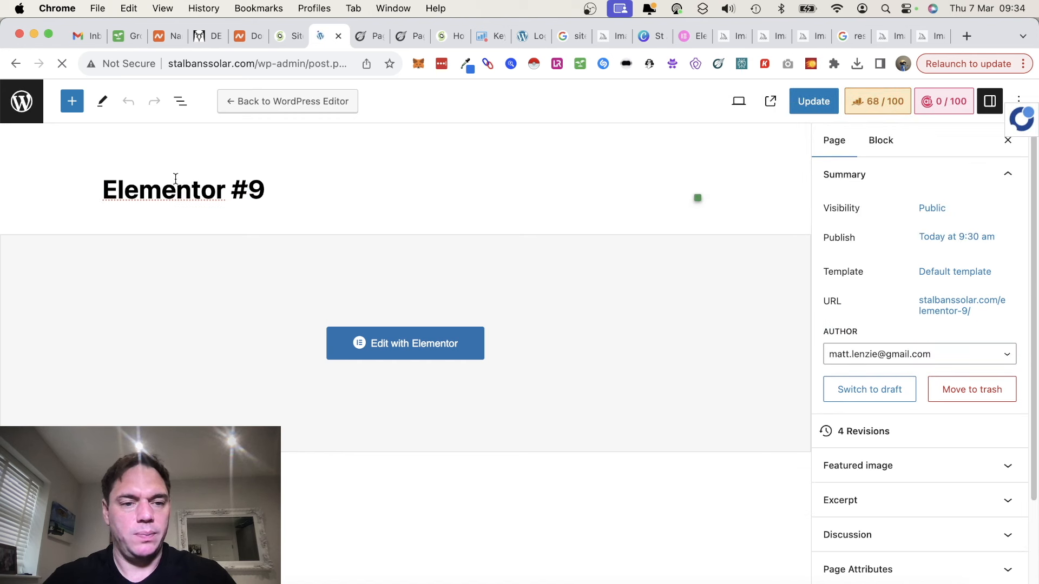
drag(264, 190, 109, 187)
key(BackSpace)
key(BackSpace)
text(St Albans Solar)
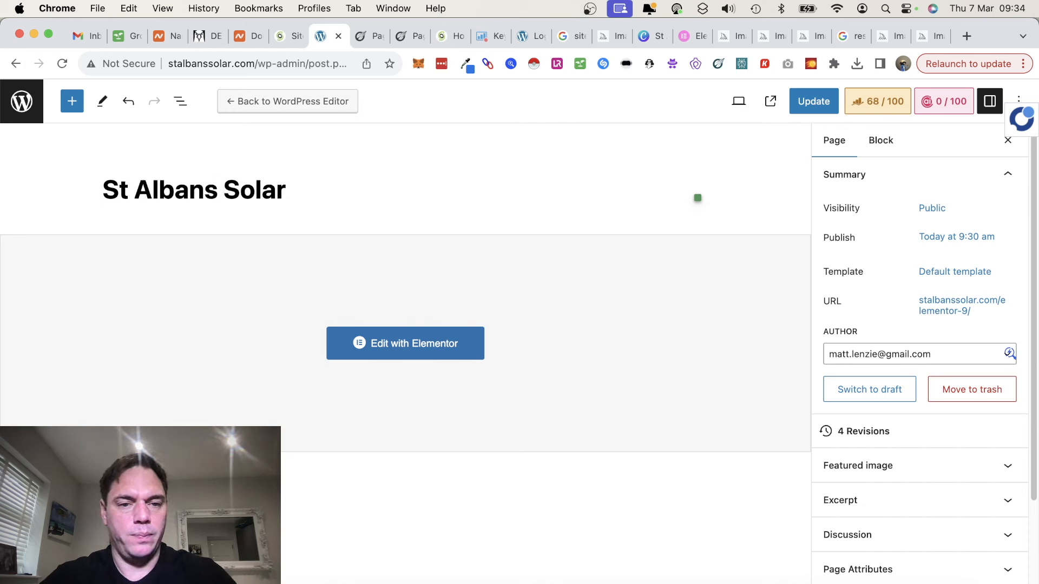
click(814, 103)
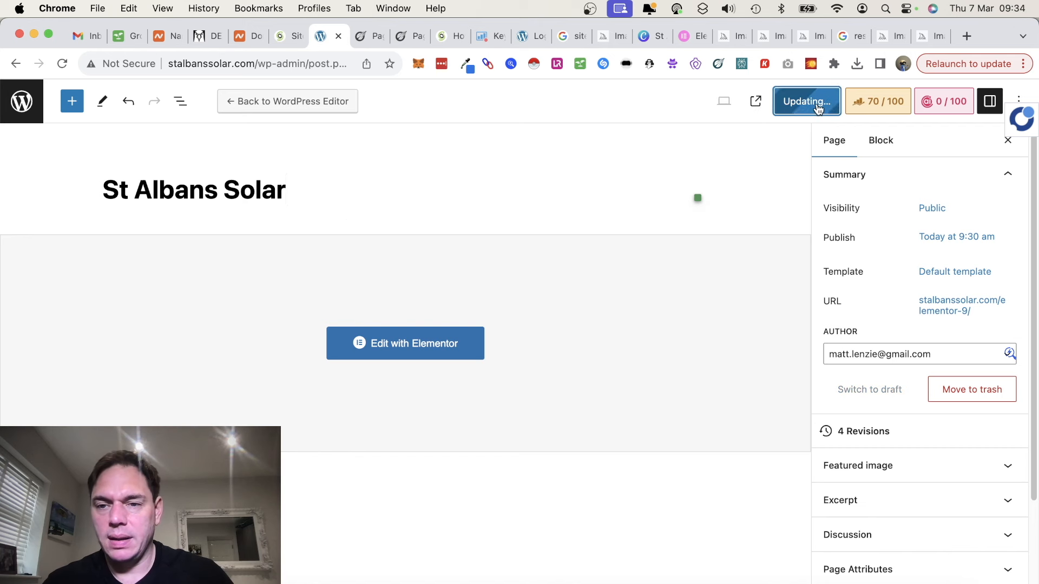
Switch to PageOptimizer Pro's AI Writer, review the generated "solar panels st albans" article, and download it as an .html file
click(414, 38)
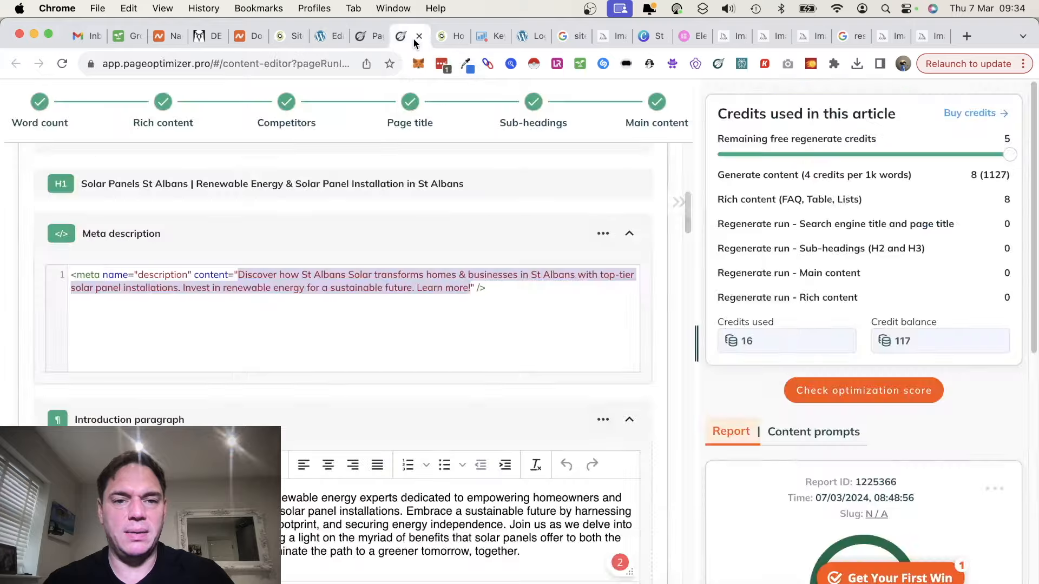
scroll(423, 382, down, 5)
scroll(427, 405, up, 7)
scroll(428, 409, down, 15)
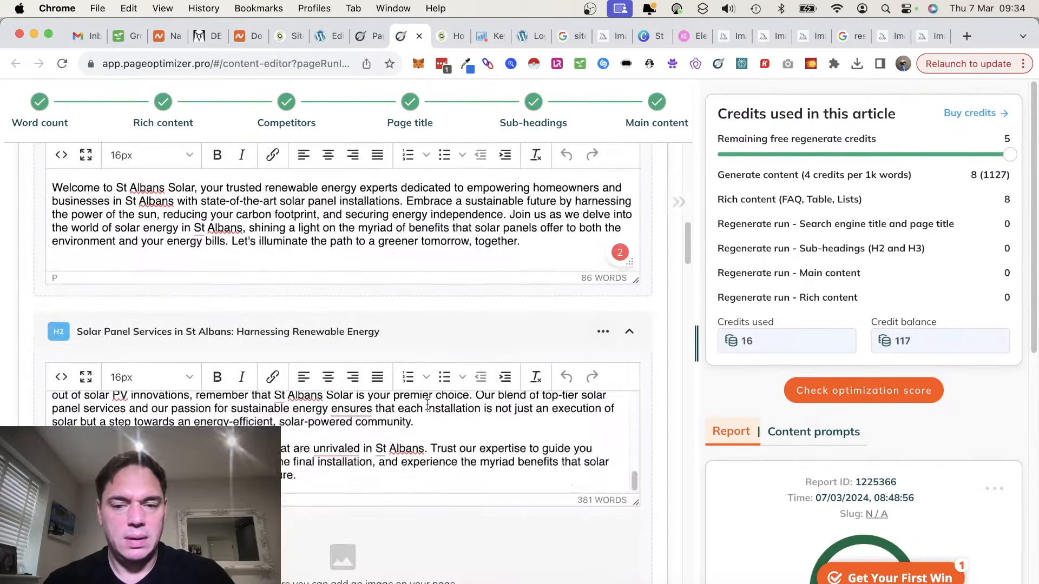
scroll(427, 410, down, 20)
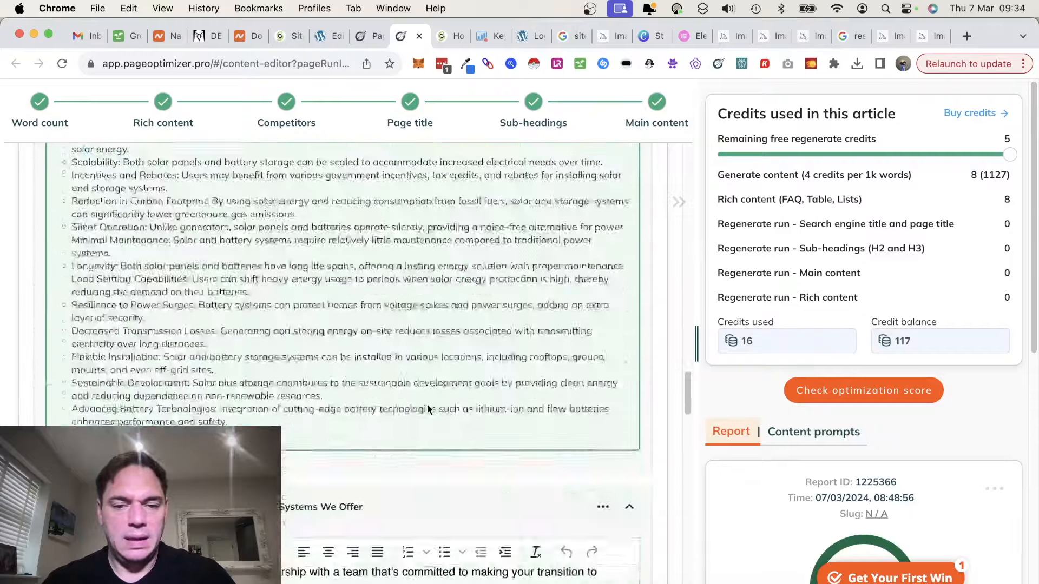
scroll(427, 404, up, 20)
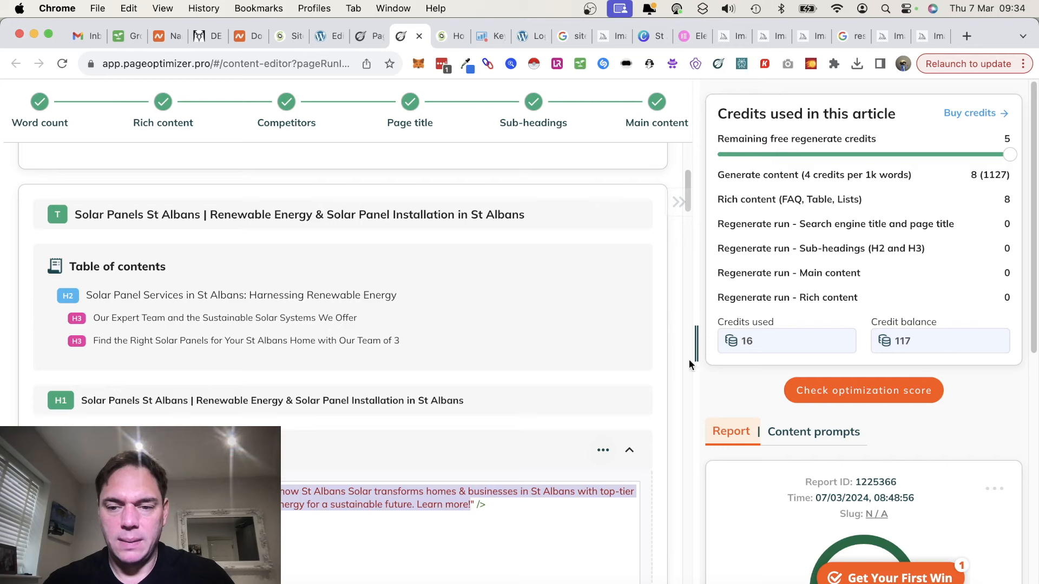
scroll(670, 304, up, 5)
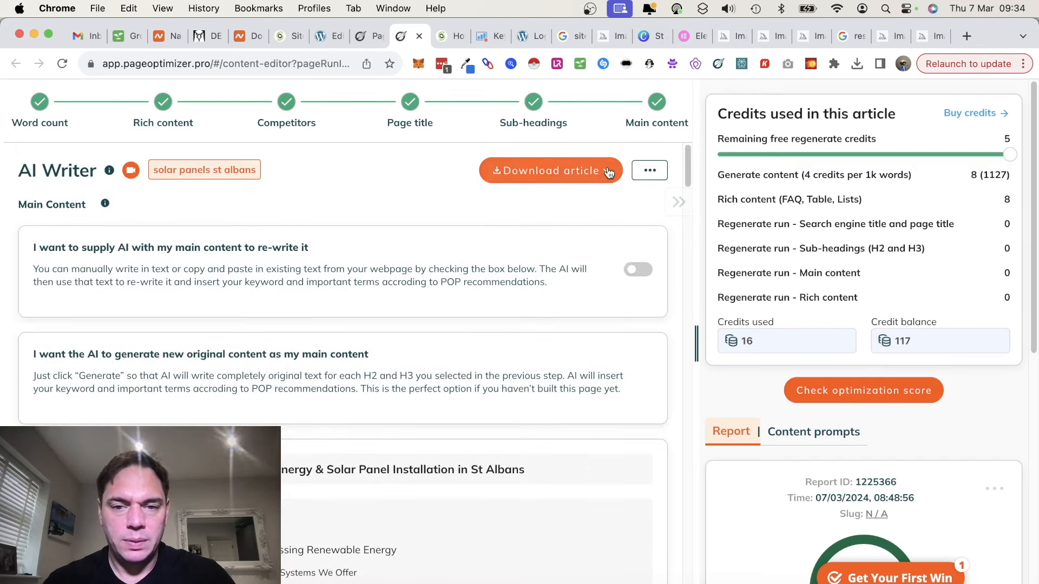
click(608, 171)
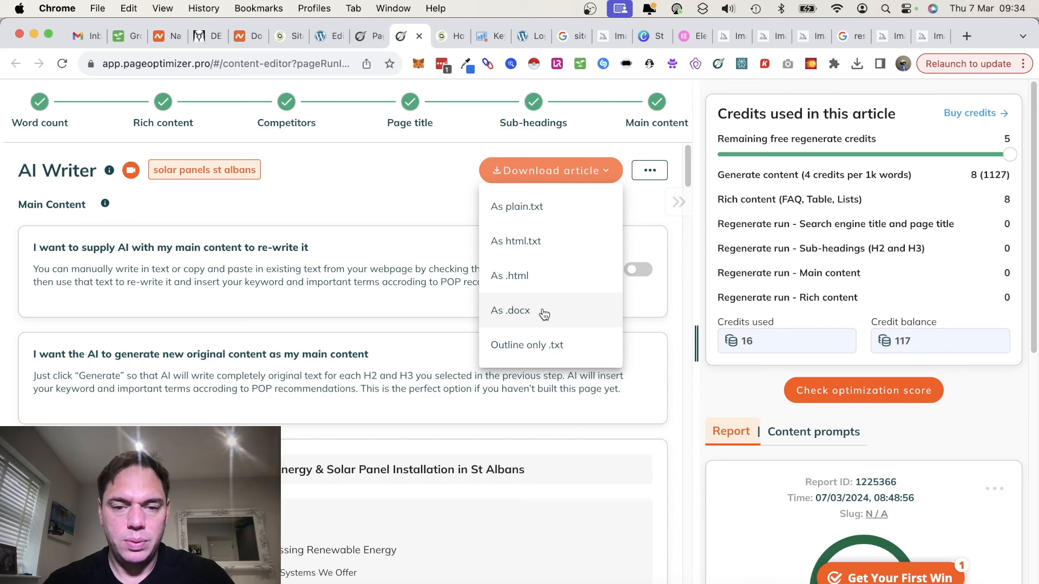
click(532, 270)
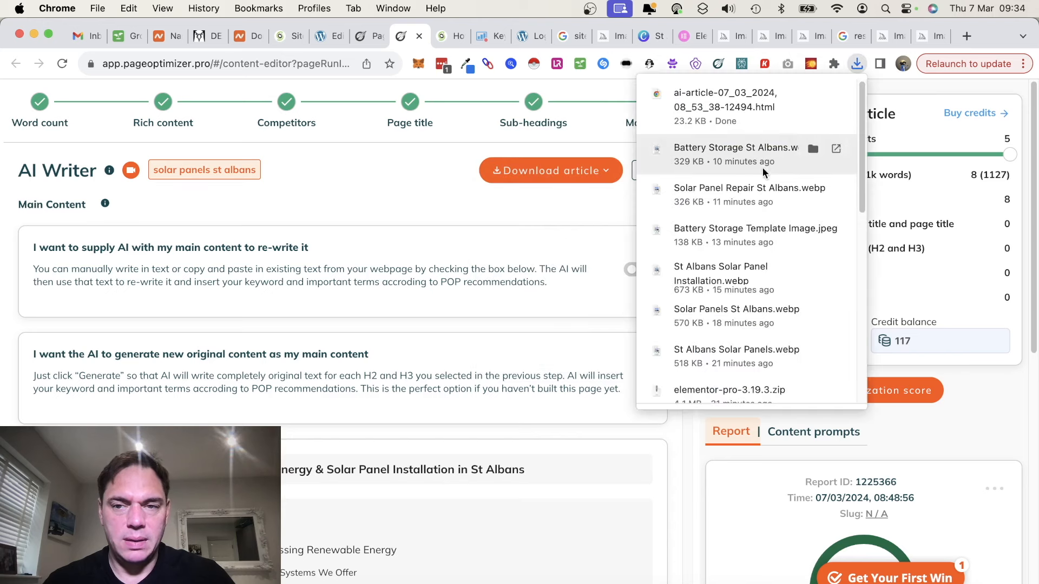
Open the downloaded AI article HTML file and select its entire content, from the main heading through the FAQs
click(858, 61)
click(858, 61)
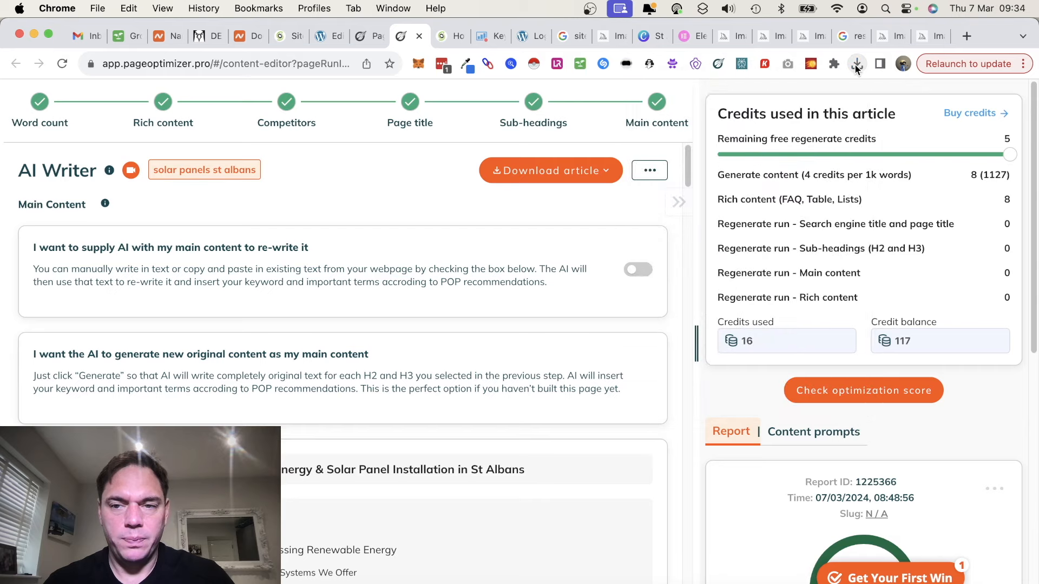
click(768, 120)
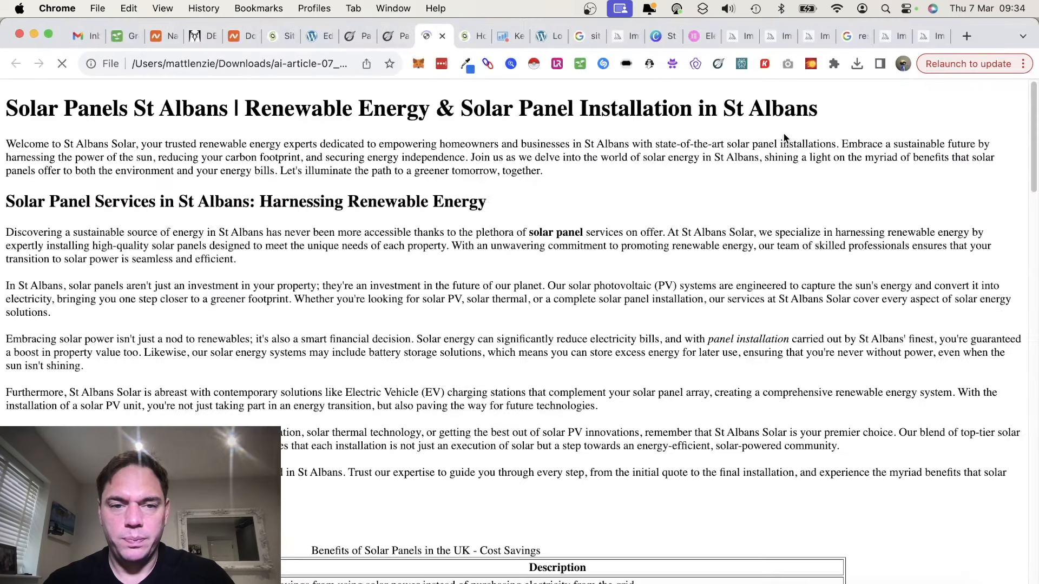
drag(7, 108, 163, 582)
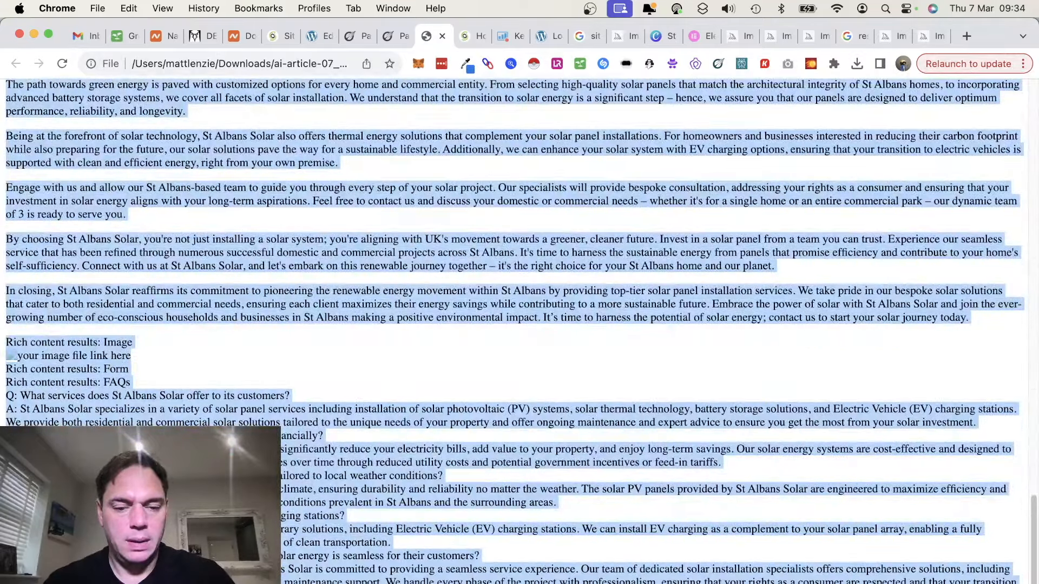
Return to the St Albans Solar page in WordPress, update it again and open it in the Elementor editor
click(310, 43)
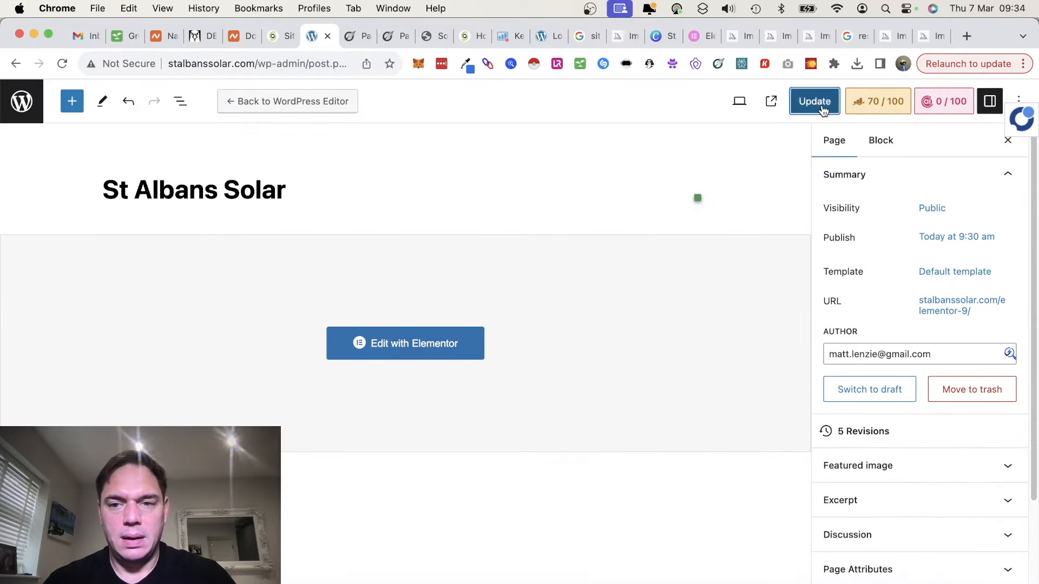
click(823, 108)
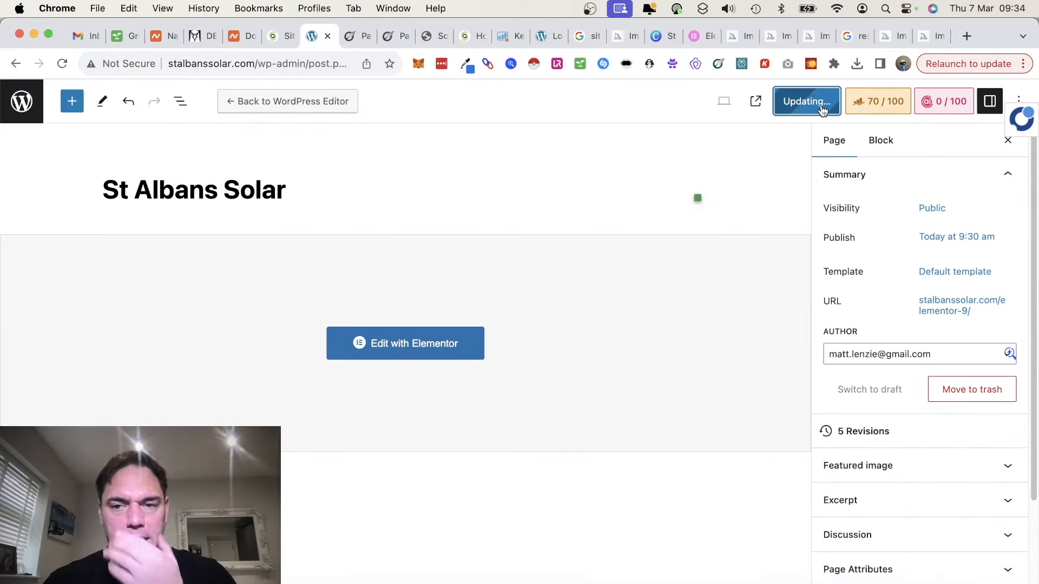
click(418, 350)
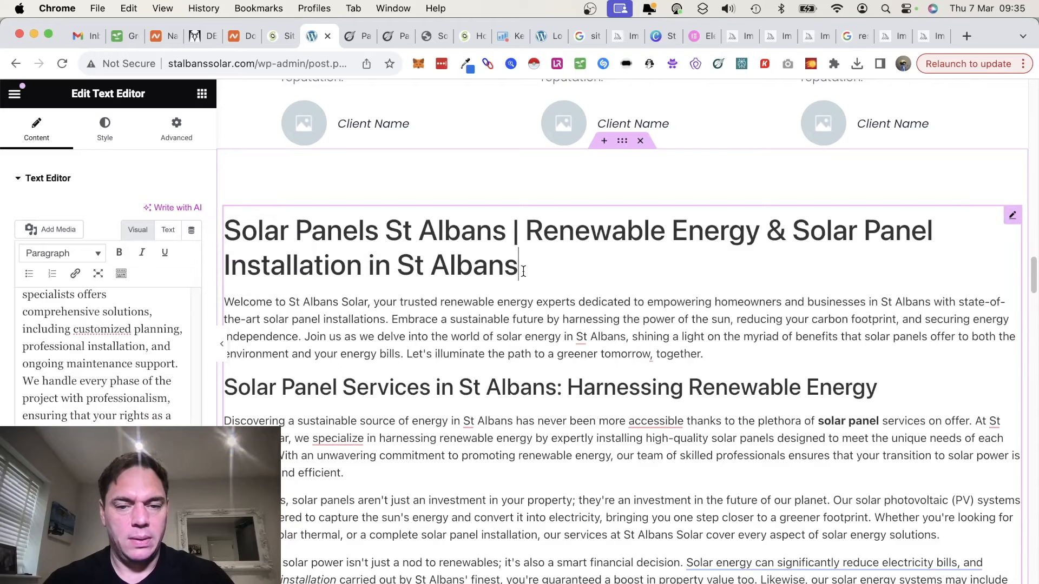
Shorten the article text block's main heading to "Solar Panels St Albans" and format it as Heading 2
scroll(95, 362, down, 5)
scroll(94, 363, down, 10)
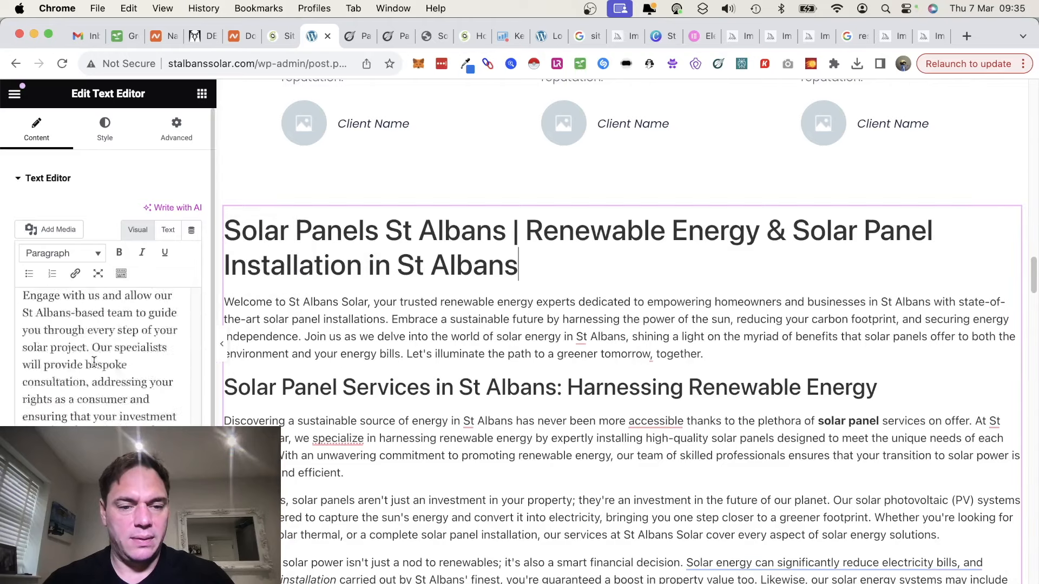
scroll(91, 366, up, 20)
drag(86, 337, 101, 417)
key(BackSpace)
drag(86, 337, 23, 307)
click(62, 254)
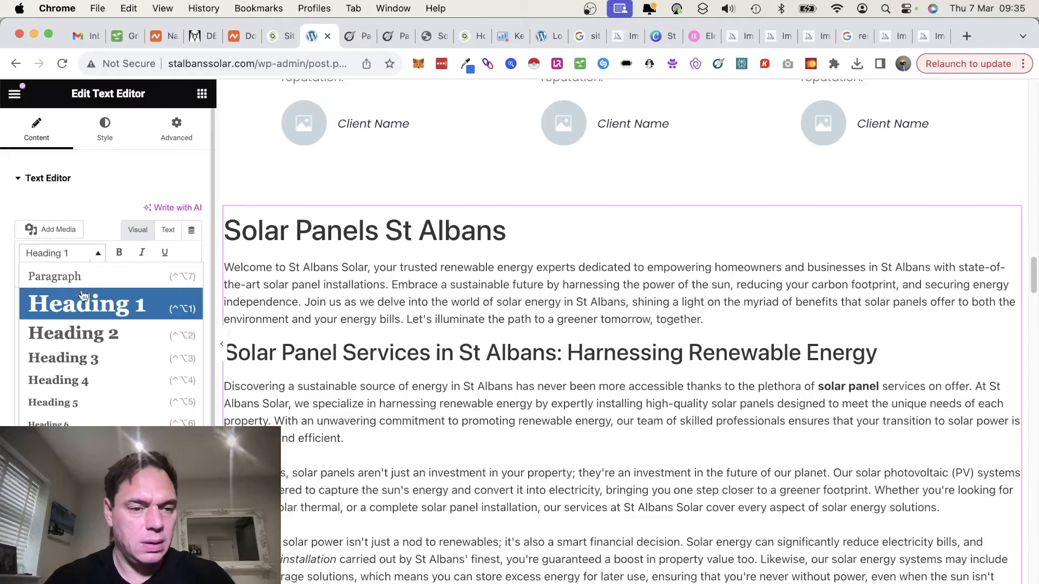
click(84, 333)
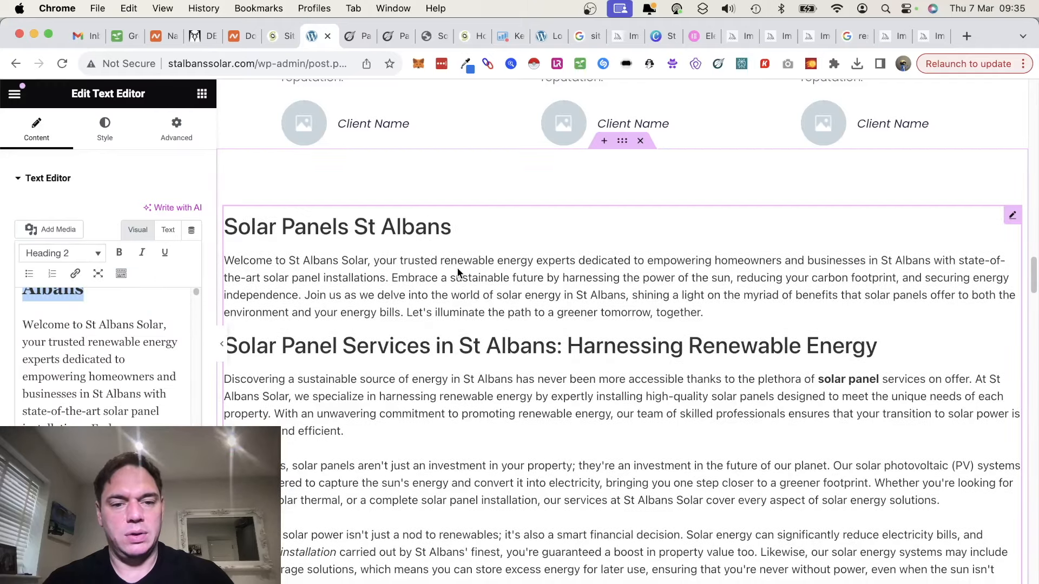
Replace the hero heading's text with "Solar Panels St Albans | Renewable Energy & Solar Panel Installation in St Albans"
scroll(457, 268, up, 20)
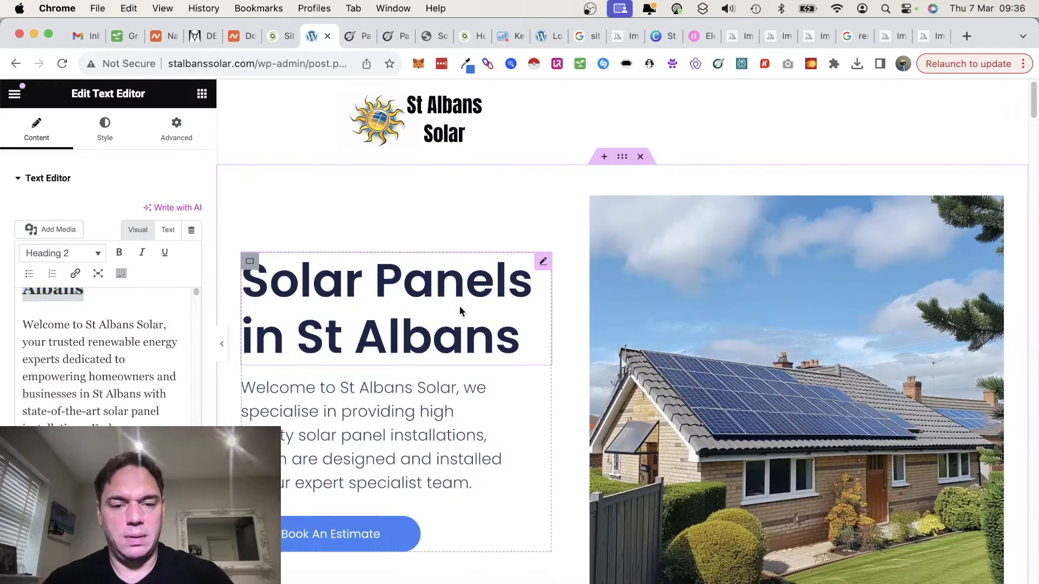
click(459, 305)
click(127, 230)
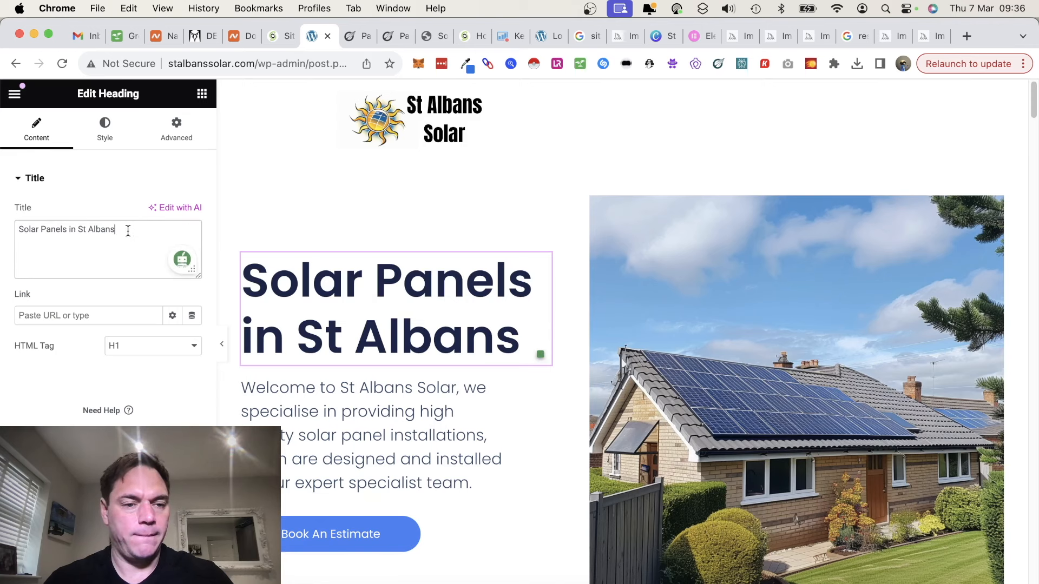
key(super+a)
key(BackSpace)
text(Solar Panels St Albans | Renewable Energy & Solar Panel Installation in St Albans)
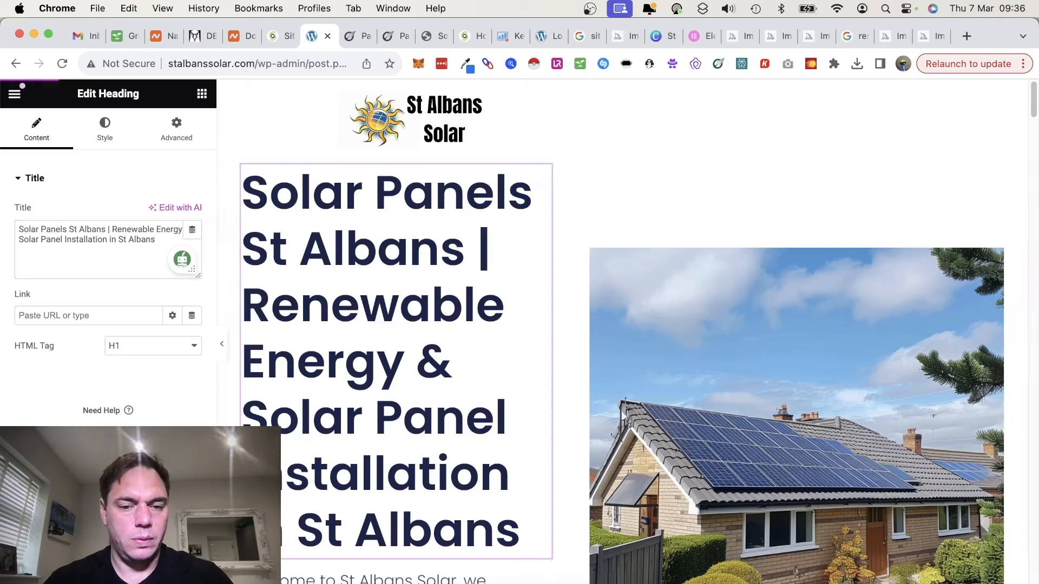
Switch to Midjourney in Discord and try to upscale the third "electric vehicle charging in a garage in the UK" image
key(super+Tab)
scroll(596, 312, up, 10)
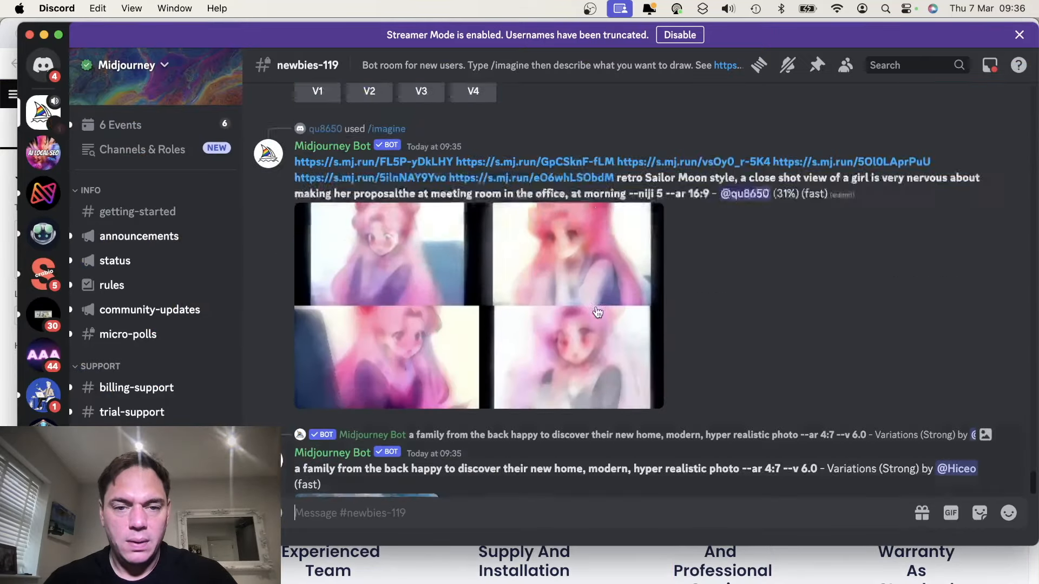
scroll(596, 311, up, 15)
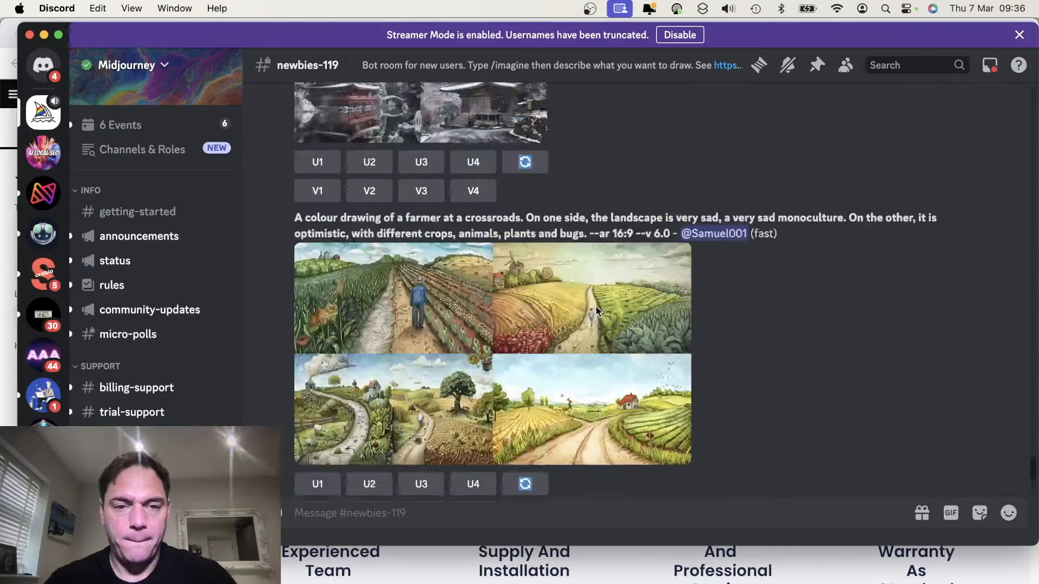
scroll(598, 310, up, 15)
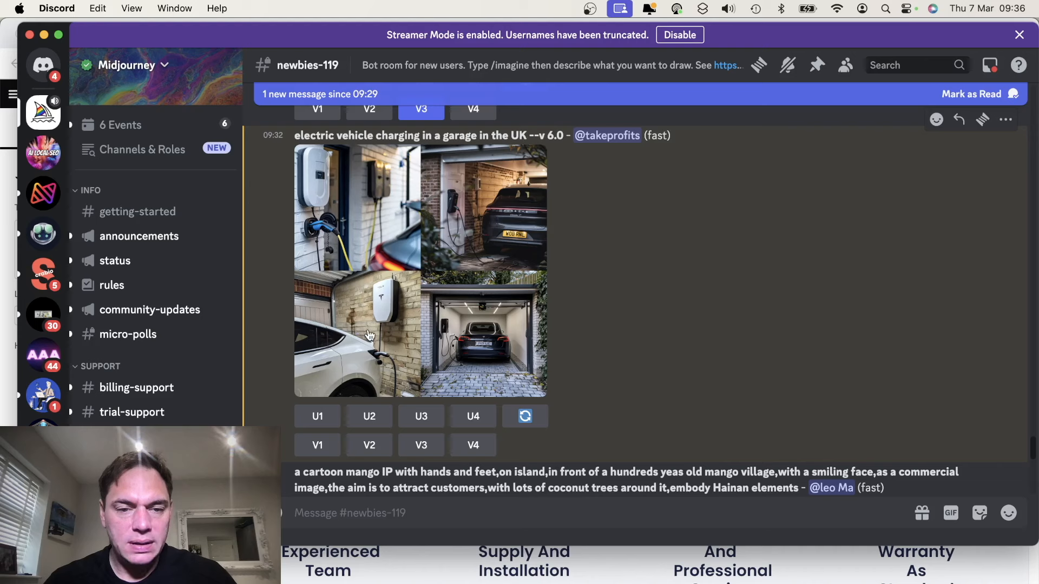
click(438, 421)
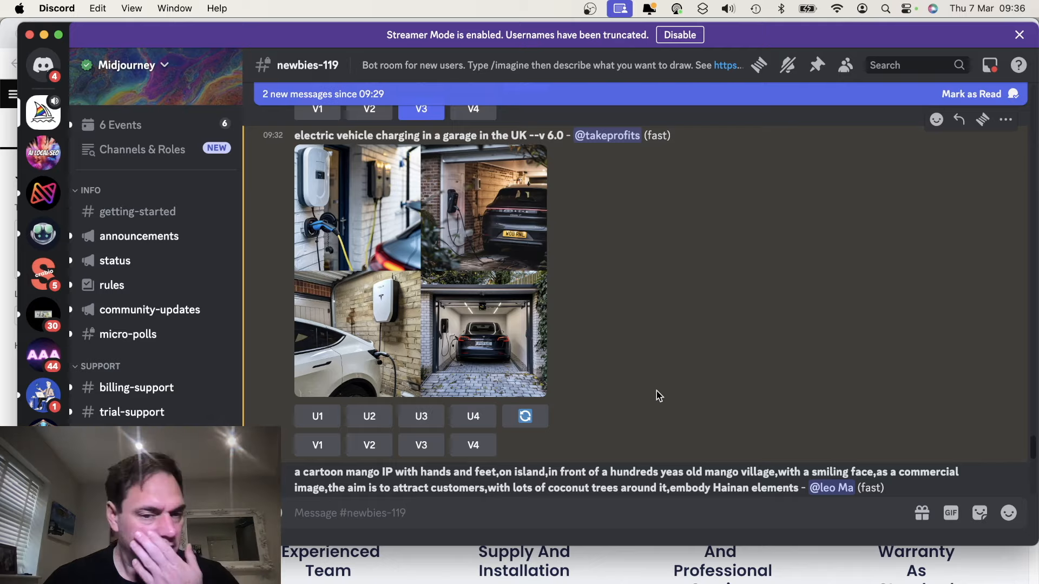
Check the channel's newest messages for the upscale result, and retry upscaling the third electric vehicle charging image
scroll(659, 395, down, 5)
scroll(659, 396, down, 10)
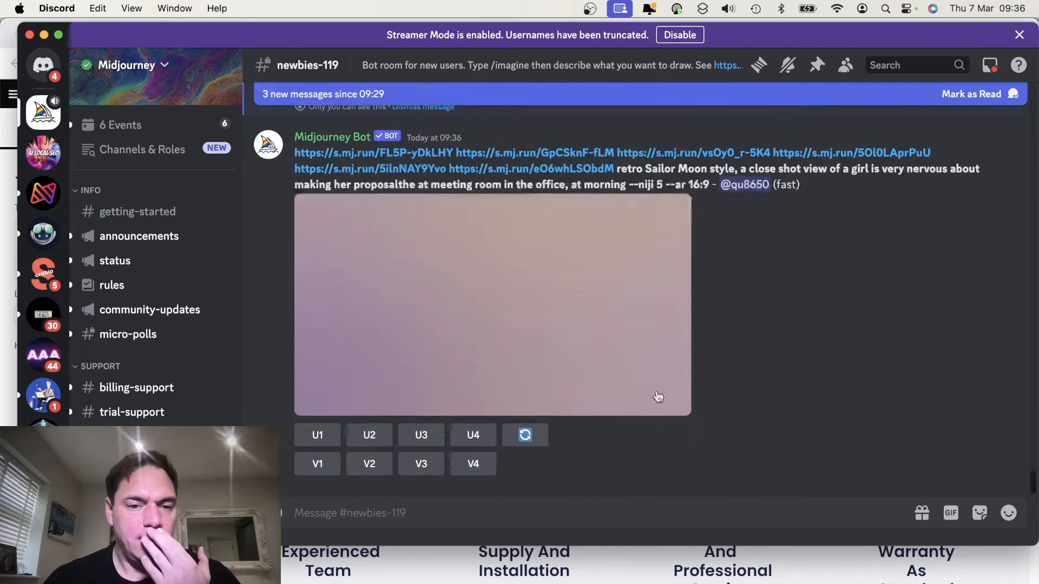
scroll(659, 397, up, 5)
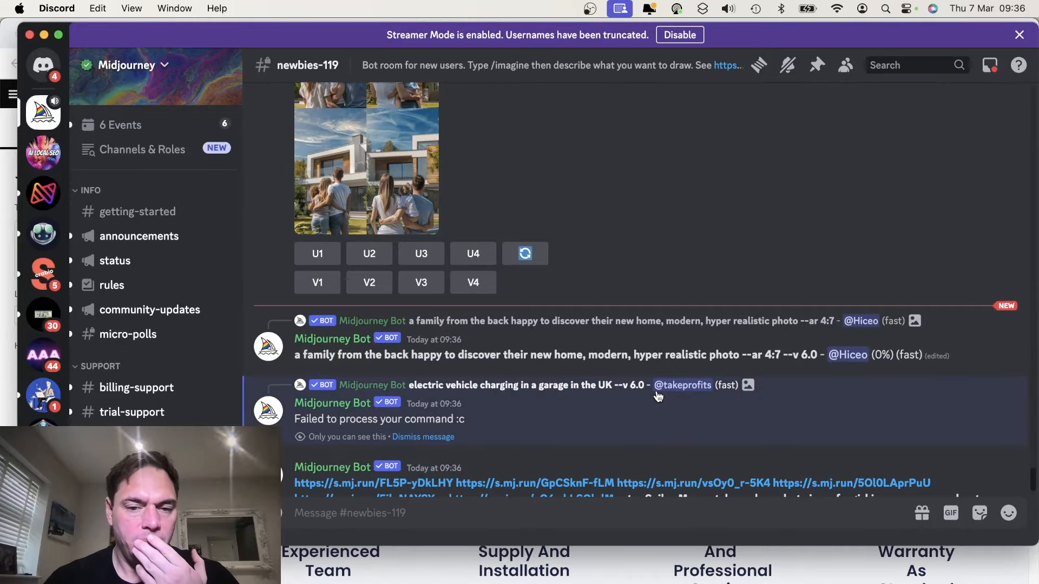
scroll(658, 396, up, 20)
scroll(658, 396, down, 15)
scroll(657, 395, up, 10)
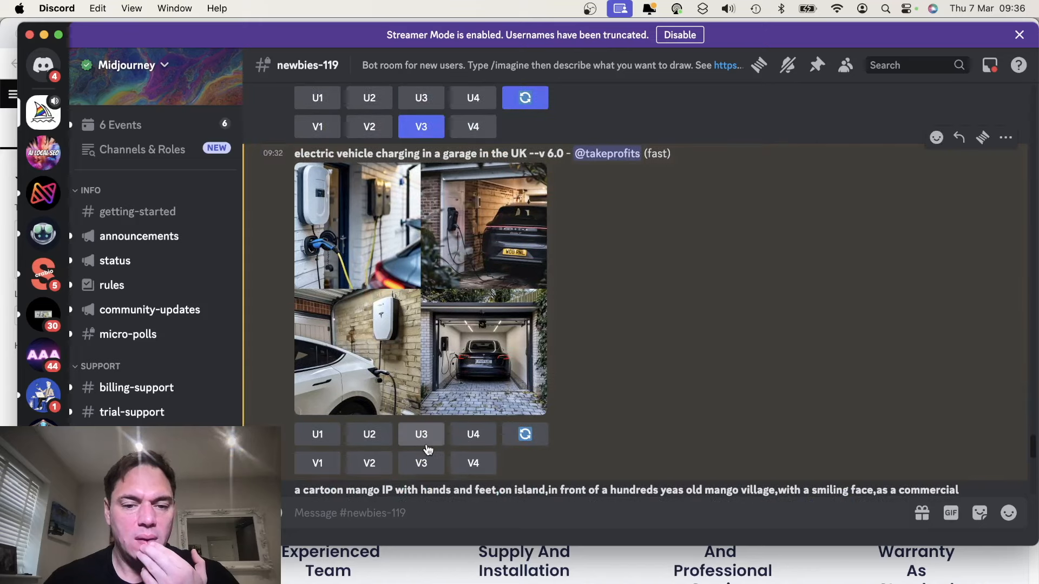
click(412, 440)
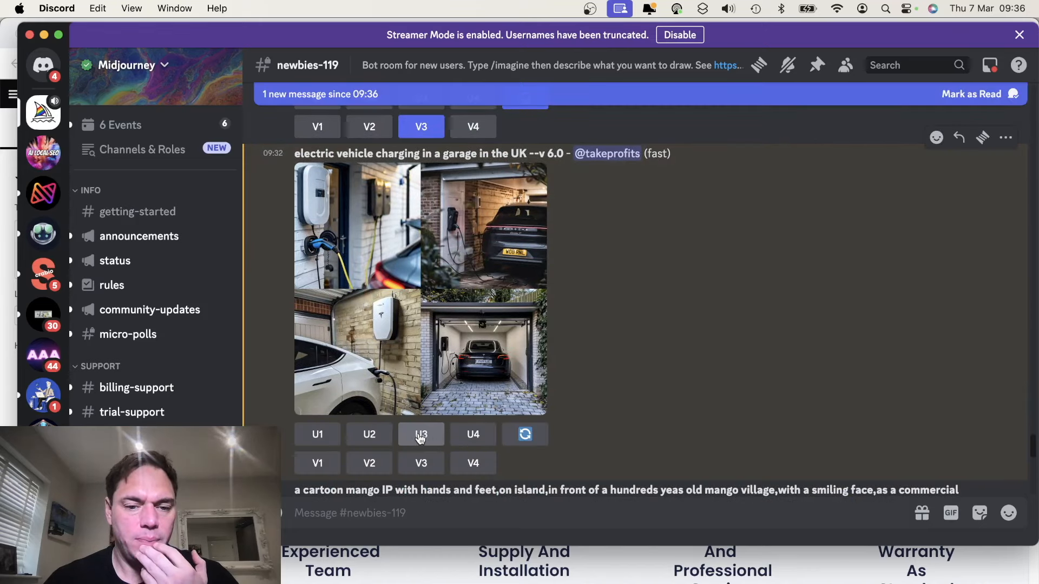
click(421, 438)
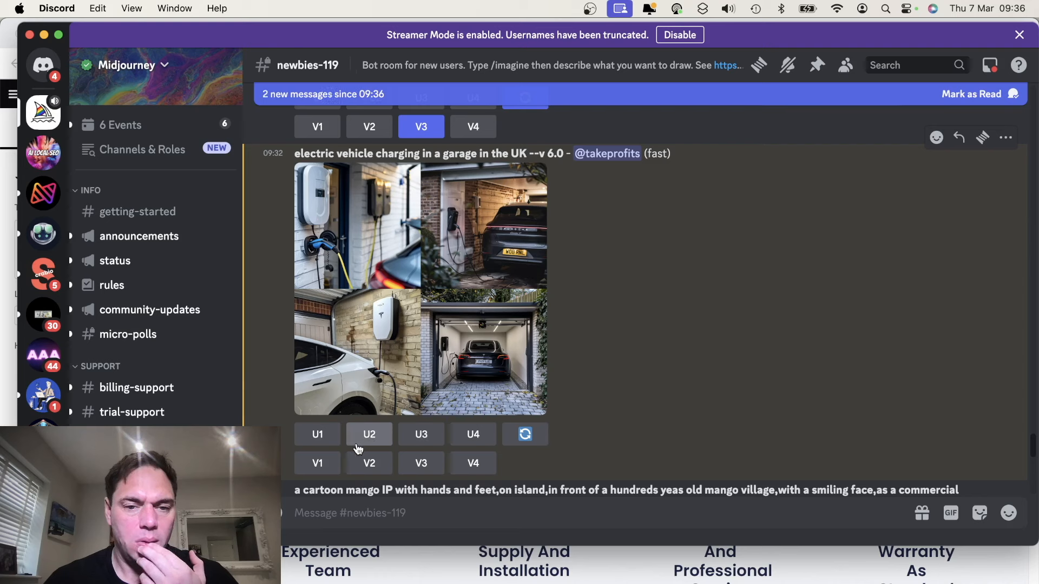
Try to upscale the first "electric vehicle charging in a garage in the UK" image and check the channel's newest messages for the result
click(316, 438)
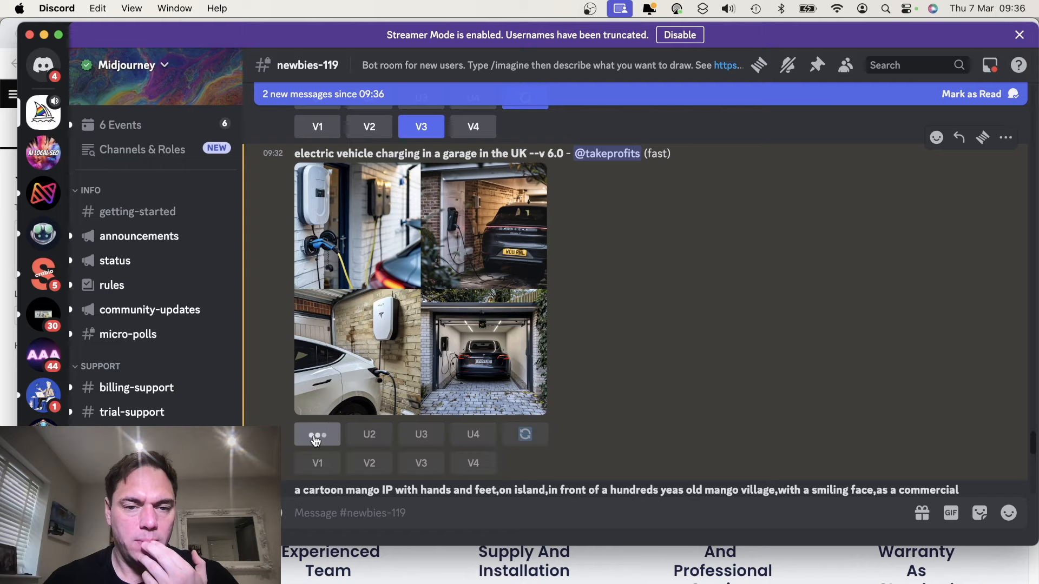
scroll(576, 409, down, 20)
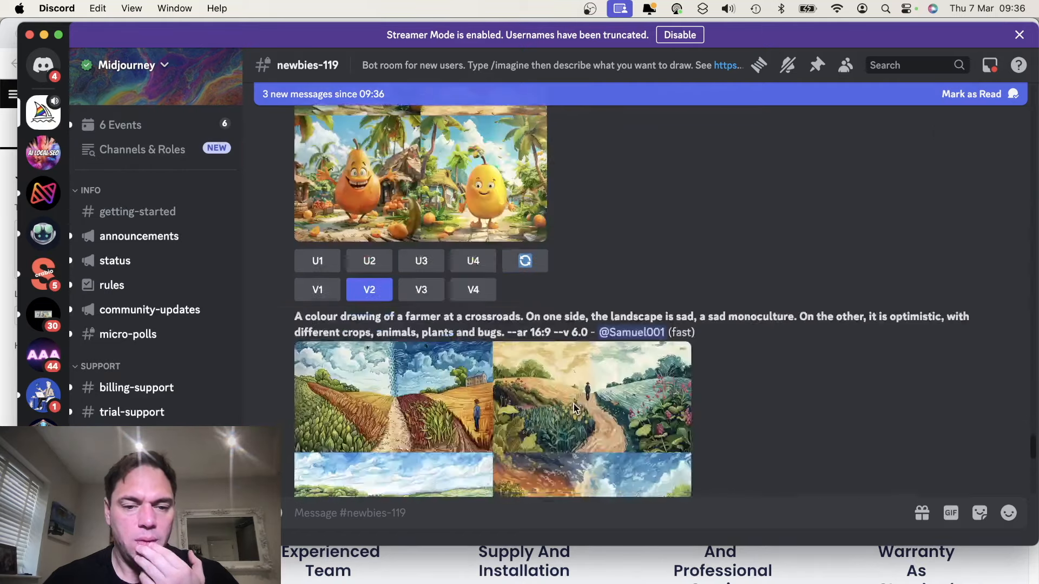
scroll(576, 409, down, 15)
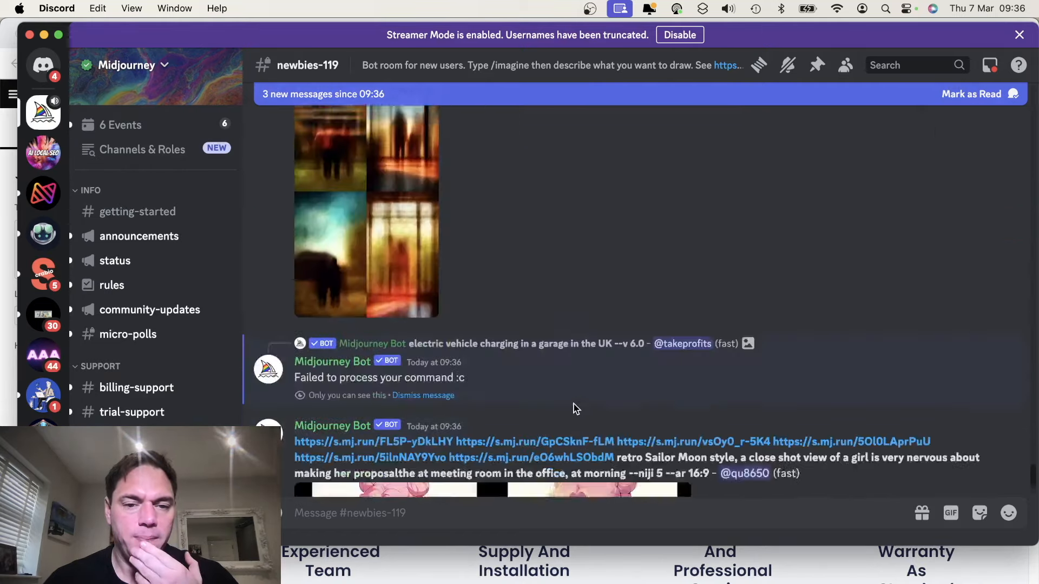
scroll(575, 409, down, 10)
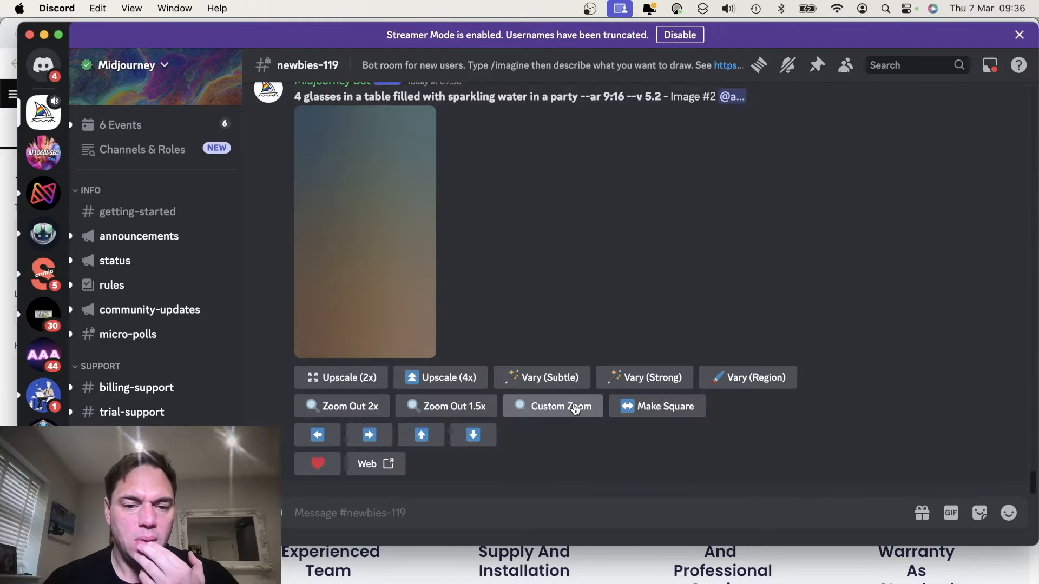
scroll(576, 409, up, 10)
scroll(576, 409, up, 20)
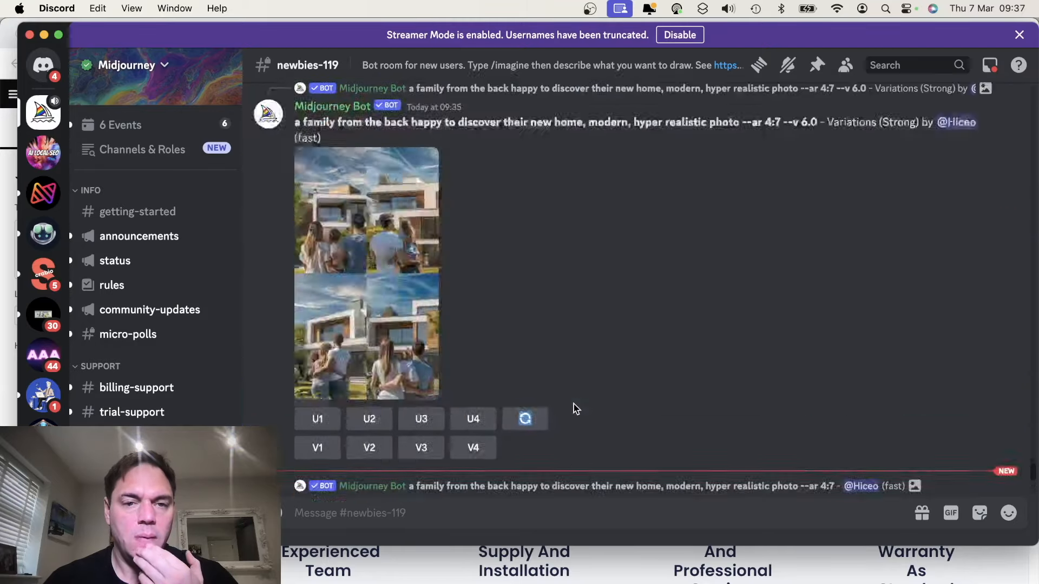
scroll(576, 409, down, 15)
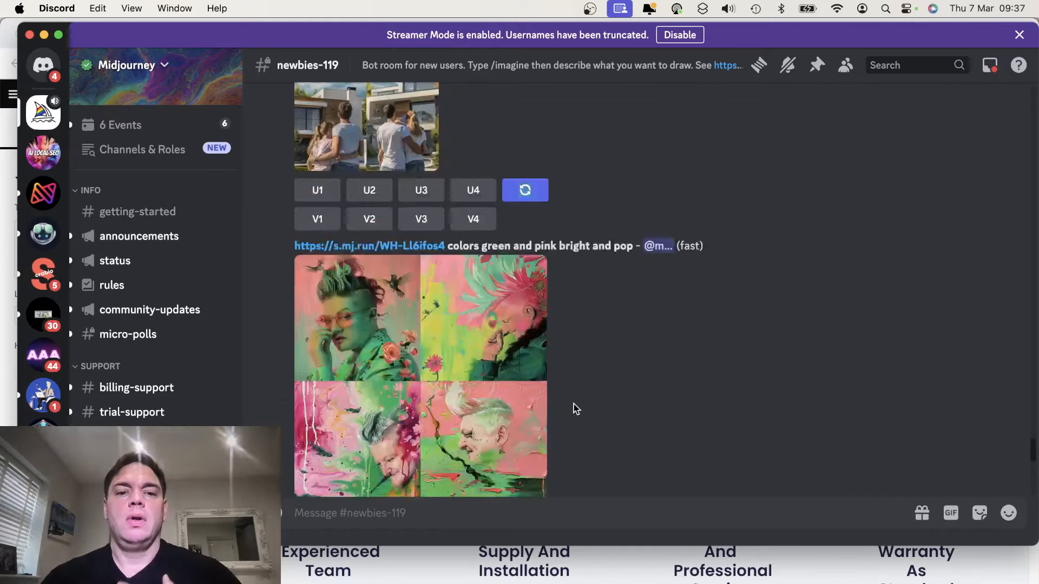
Return to the electric vehicle charging image grid and try to generate variations of its first image
scroll(576, 409, up, 3)
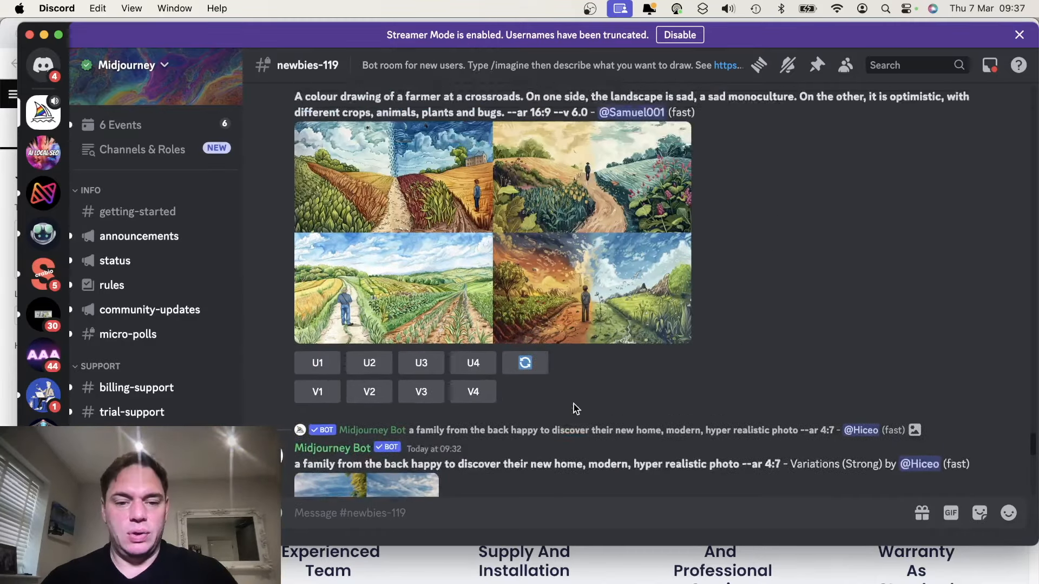
scroll(575, 409, down, 5)
scroll(575, 409, up, 10)
scroll(576, 410, down, 10)
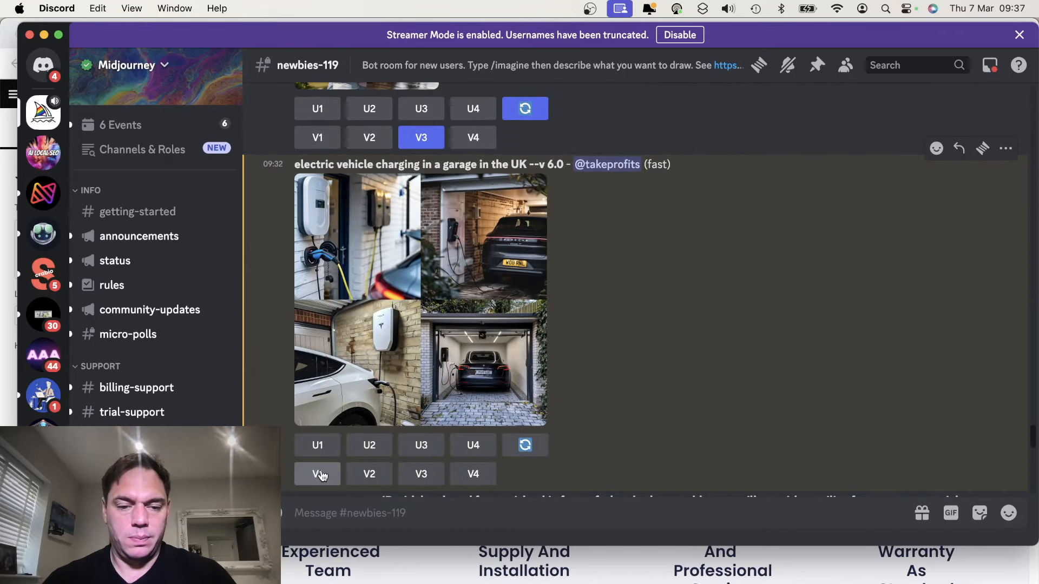
scroll(475, 455, down, 4)
scroll(475, 454, up, 4)
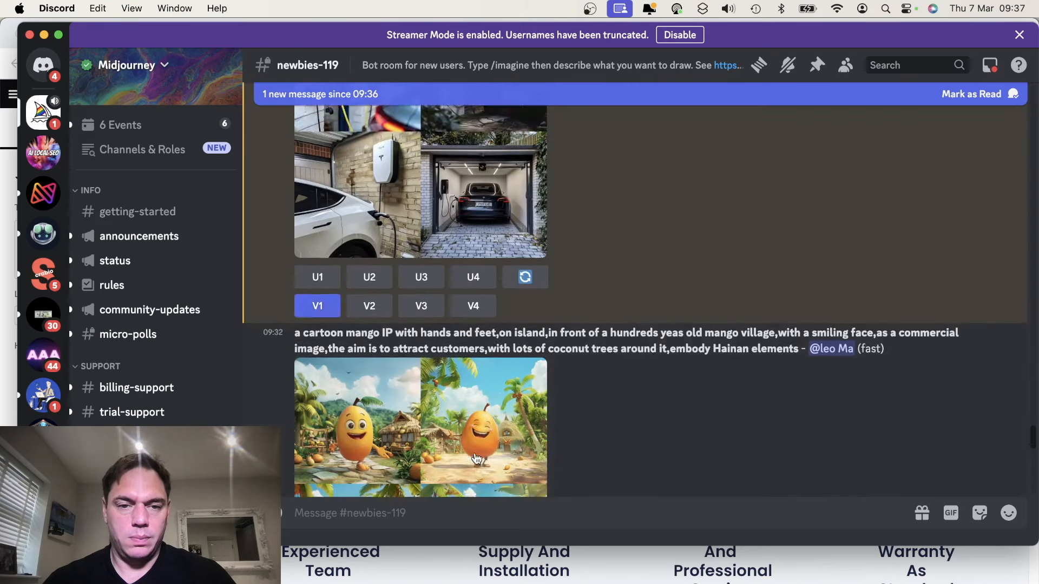
Copy the prompt "electric vehicle charging in a garage in the UK" from the earlier result and submit it again with /imagine
scroll(475, 453, up, 2)
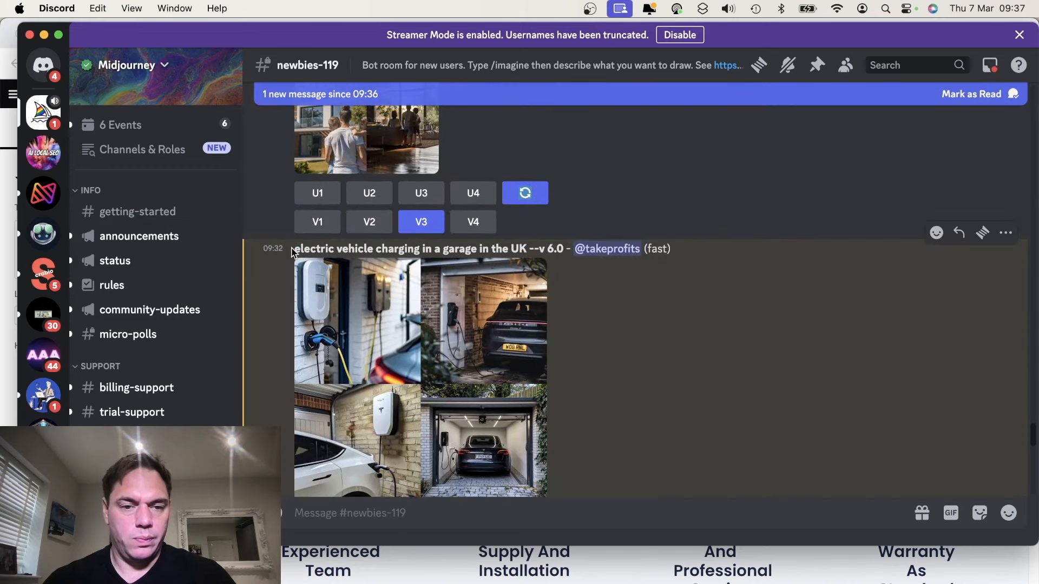
drag(299, 248, 526, 248)
key(super+c)
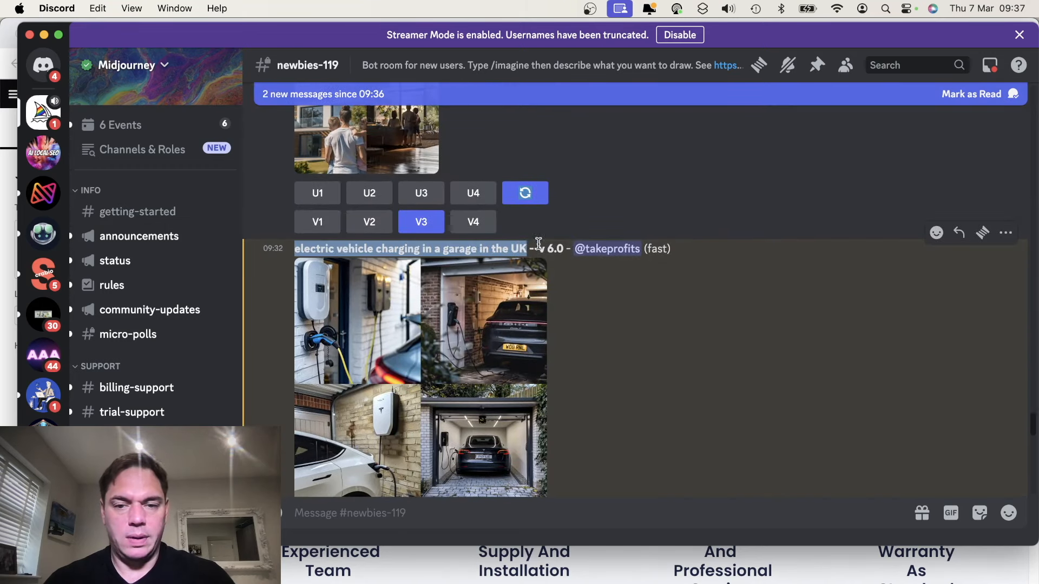
scroll(604, 295, down, 10)
click(515, 496)
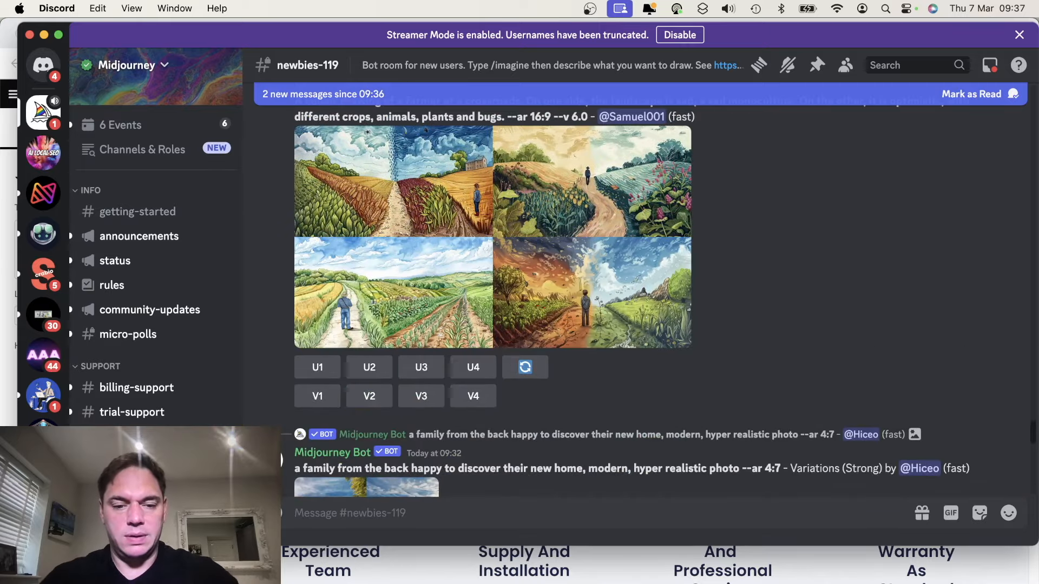
text(/im)
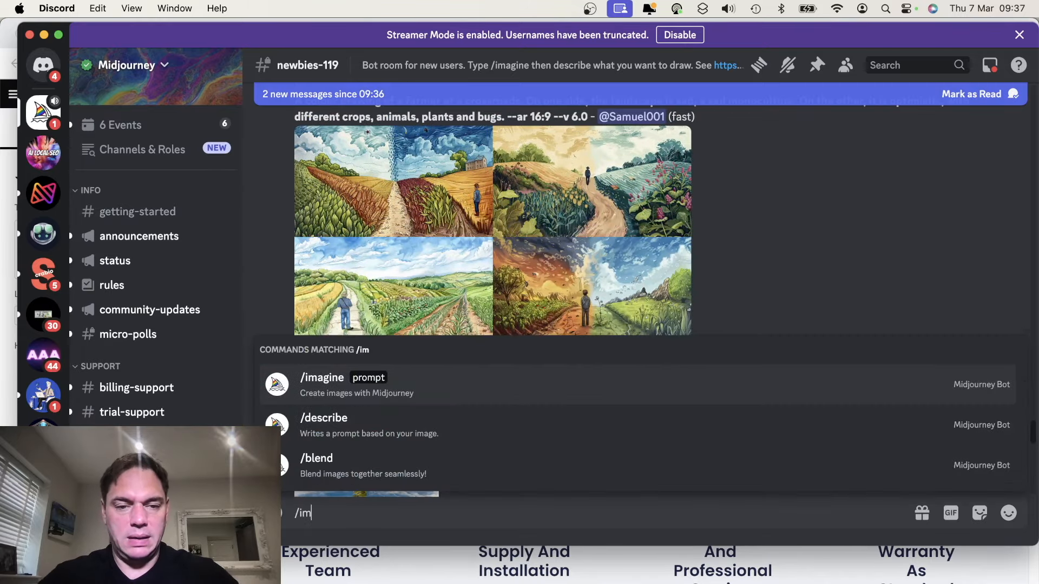
click(370, 398)
key(super+v)
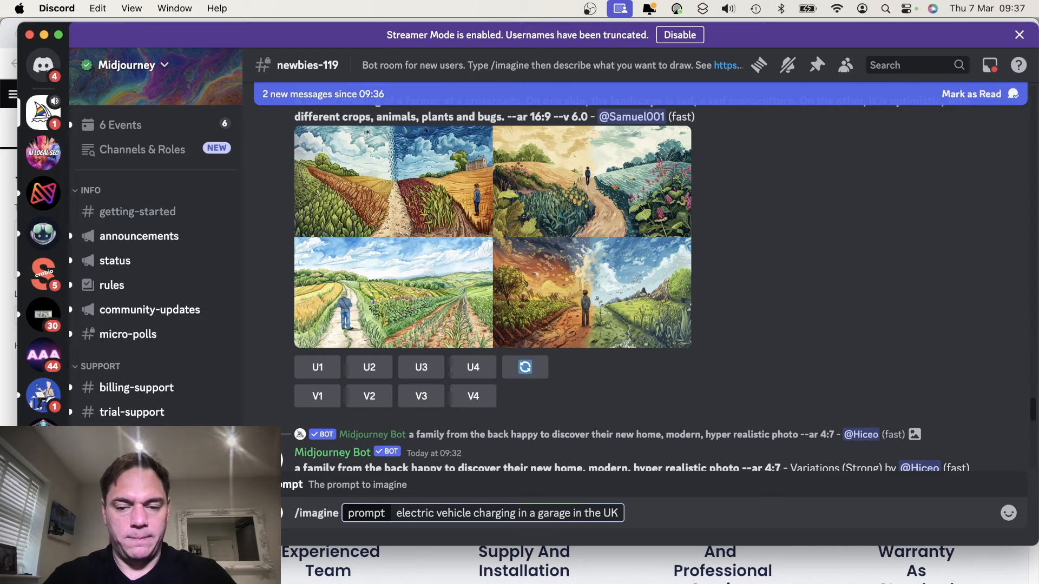
key(Return)
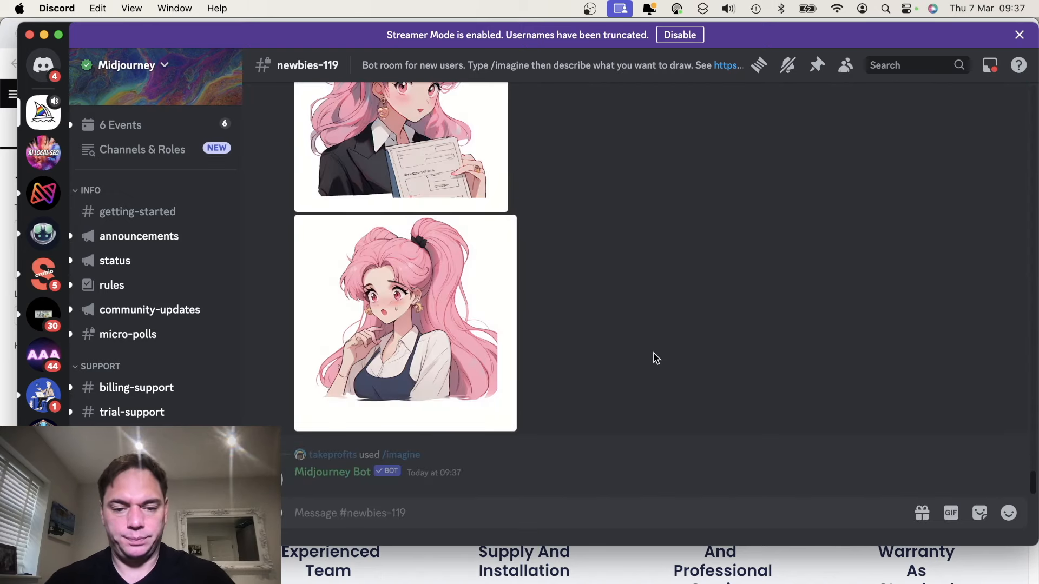
scroll(654, 353, up, 1)
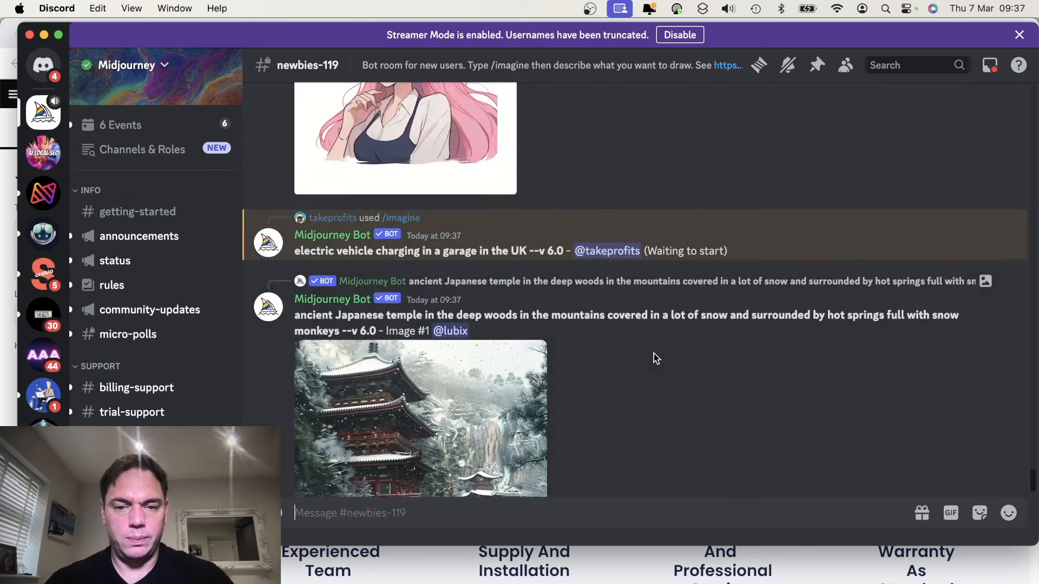
Switch to the Elementor editor in Chrome and correct "ALbans" to "Albans" in the Solar Panel Repair image box title
key(super+Tab)
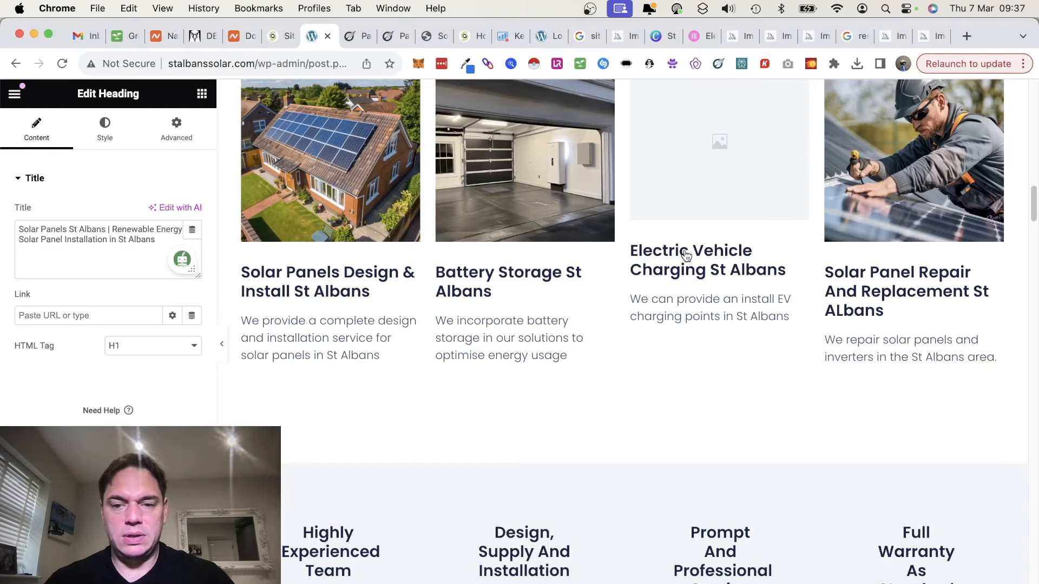
scroll(703, 317, down, 3)
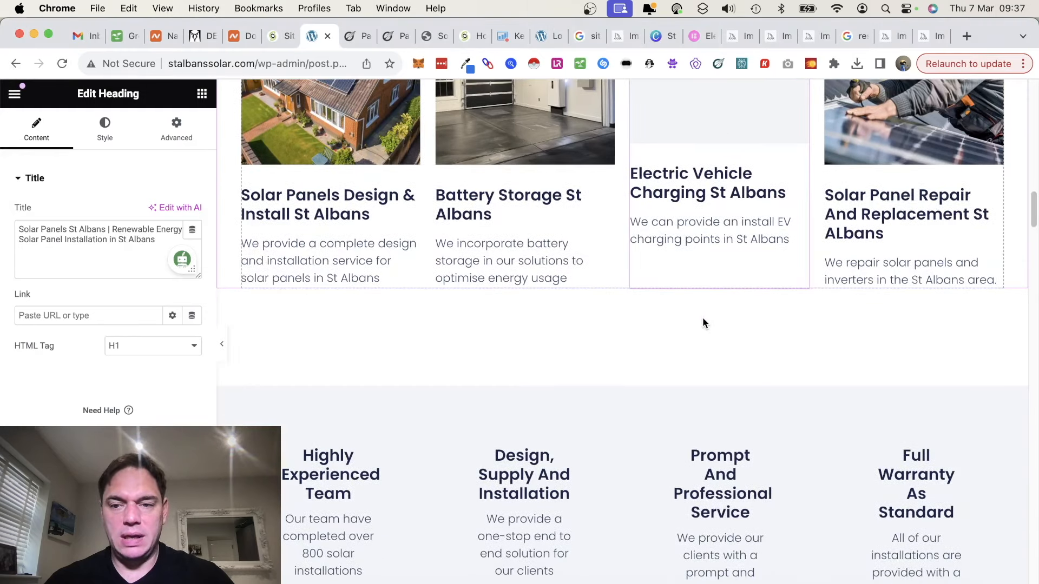
click(847, 232)
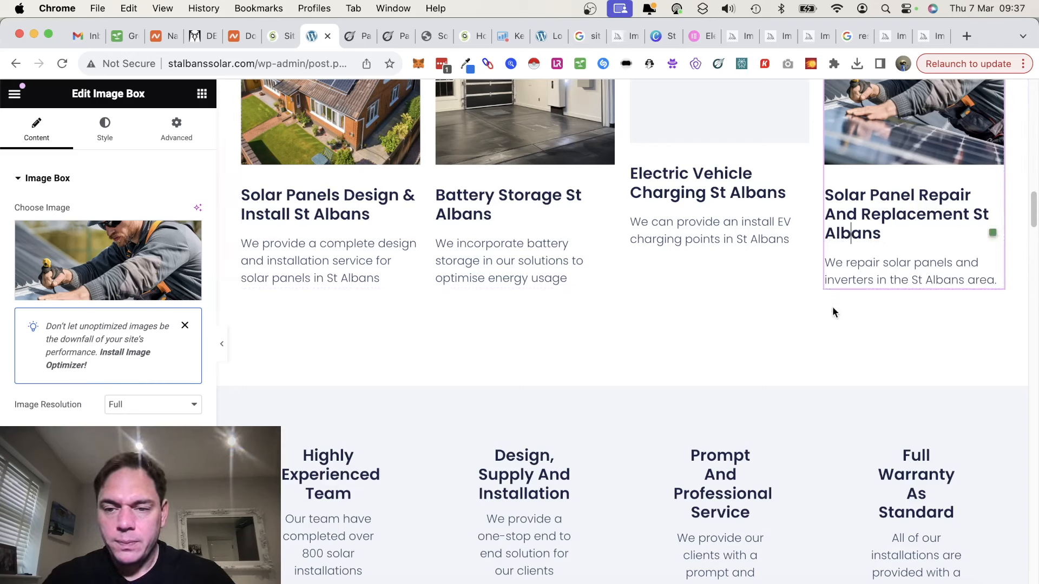
Reword the Electric Vehicle Charging box description to "We can provide and install electric vehicle (EV) charging points in St Albans"
click(751, 232)
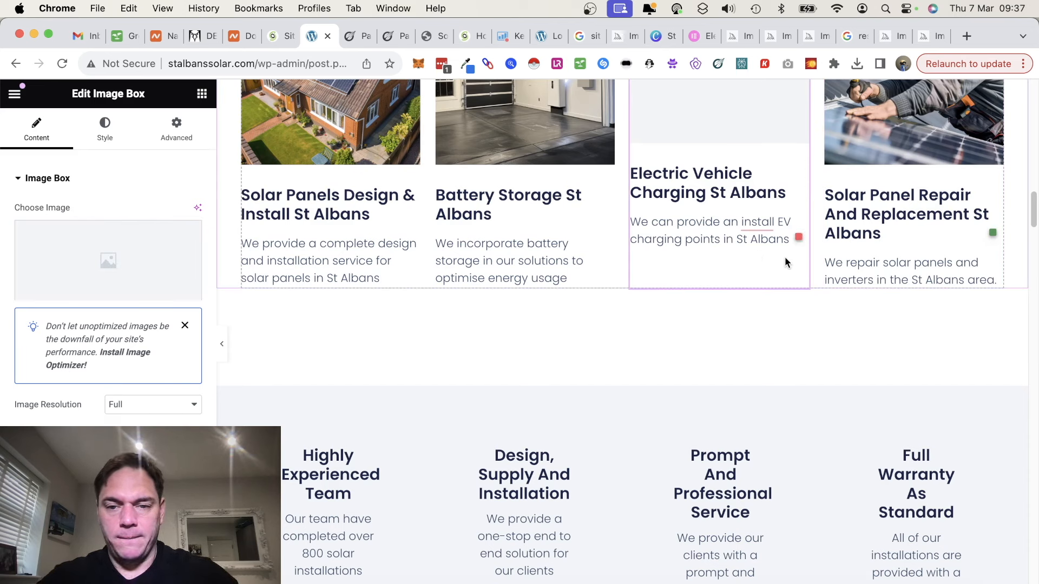
click(739, 224)
text(d)
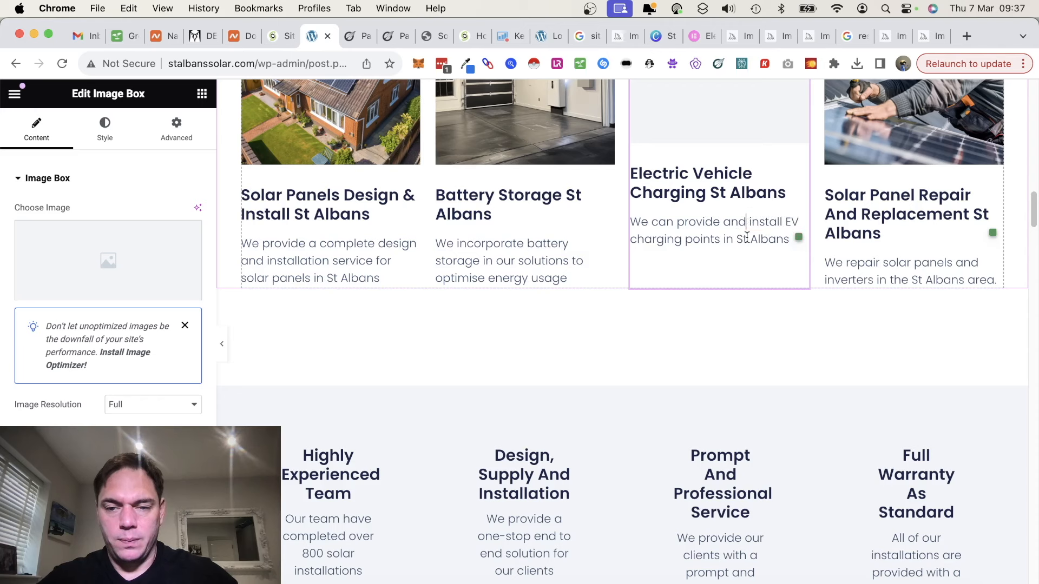
click(787, 222)
text(electric veh)
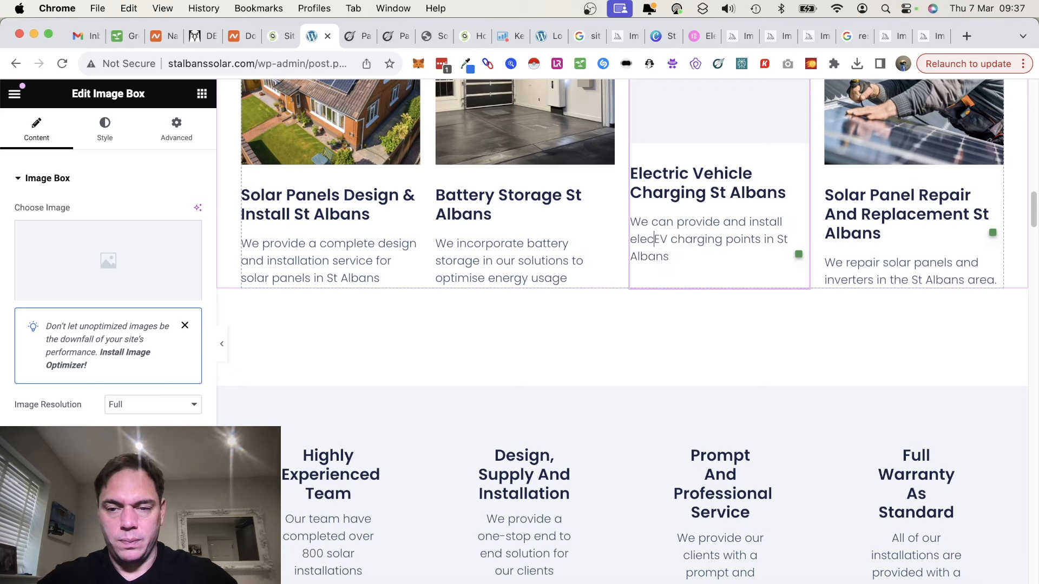
text(icle ()
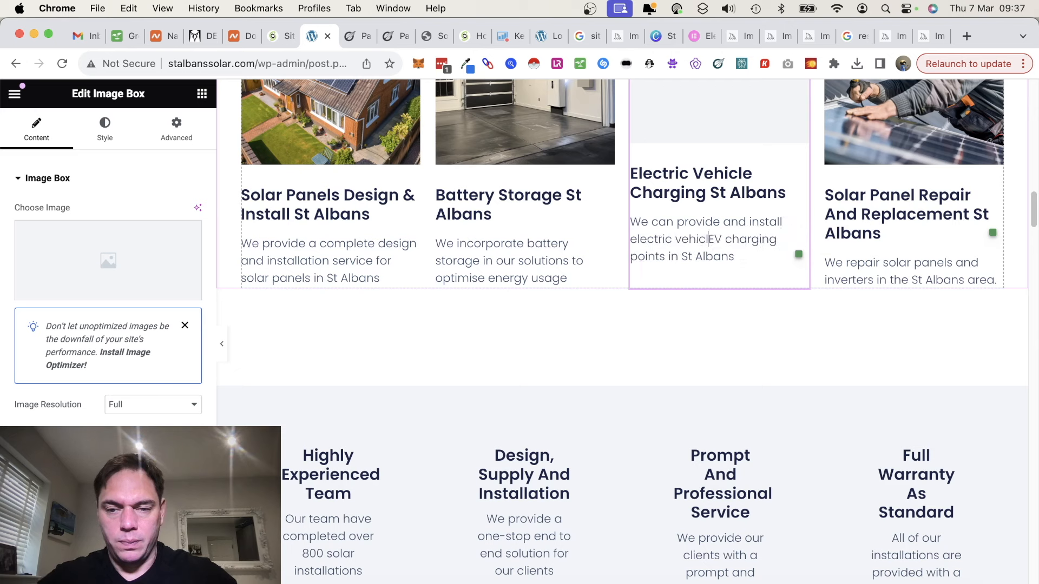
key(Right)
key(Right)
text())
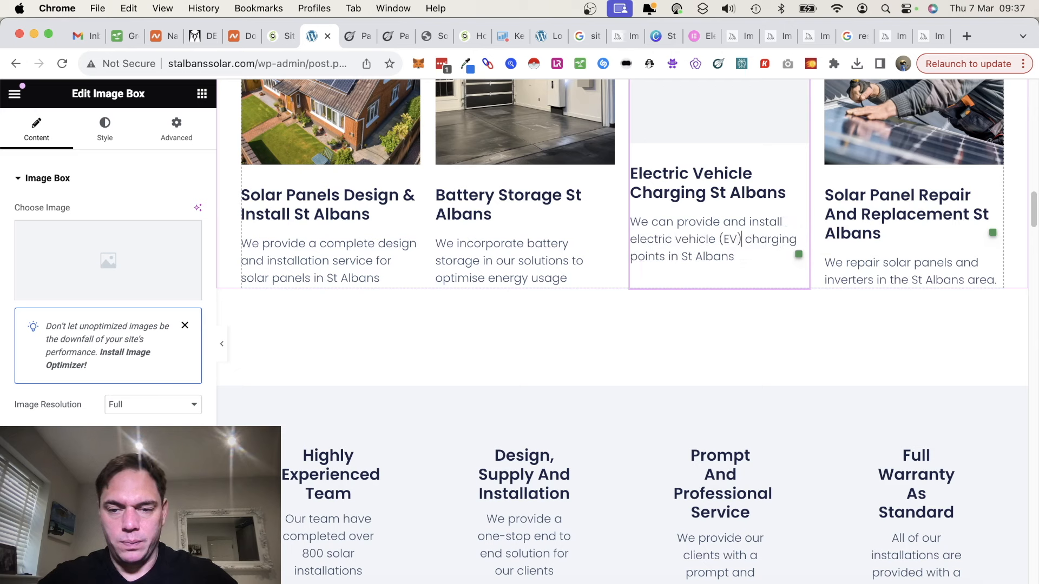
Append "for residential and commercial customers." to the Electric Vehicle Charging box description
click(751, 262)
text(fo)
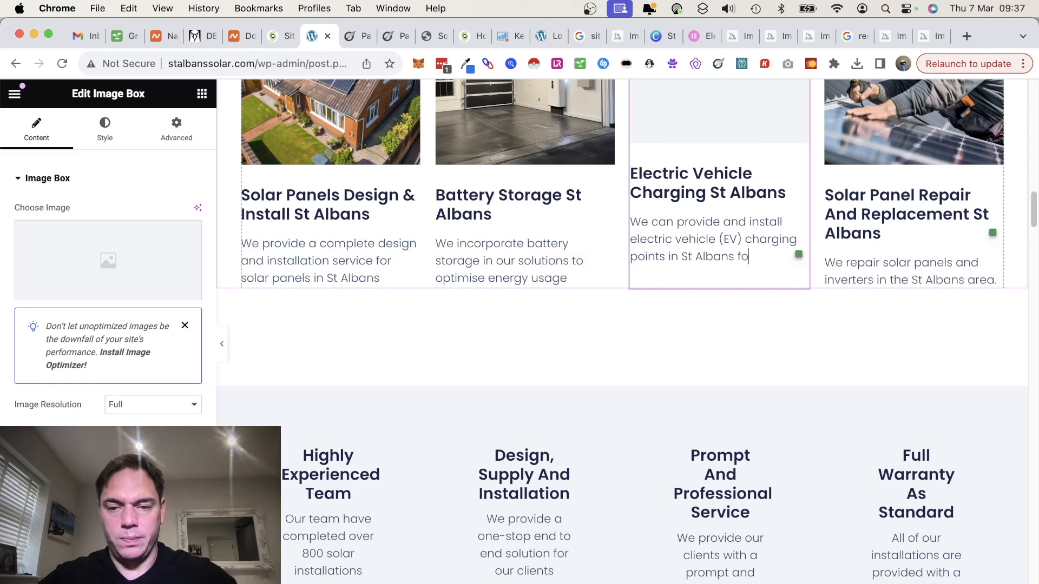
text(r residential and)
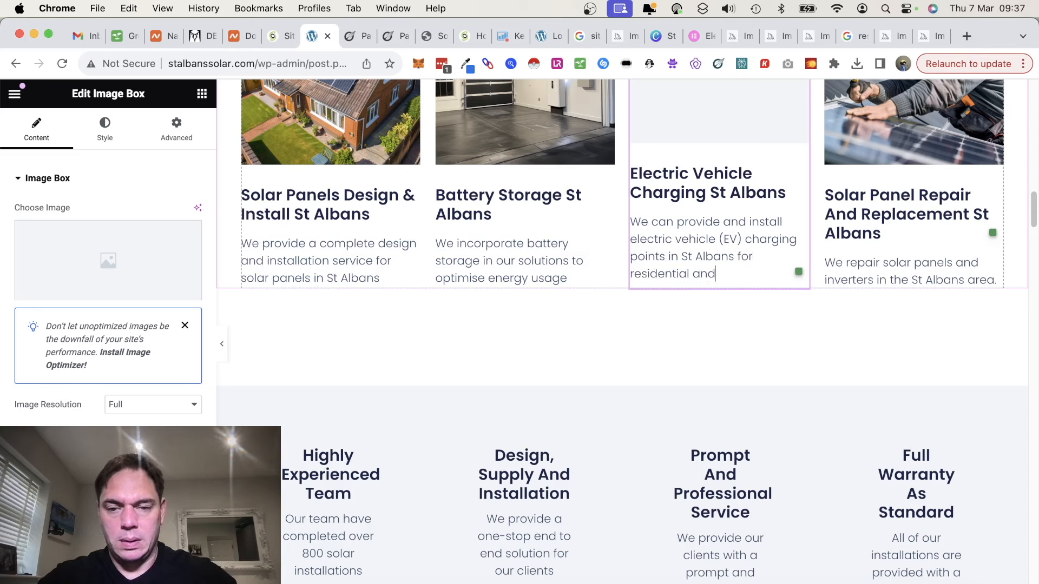
text( commercial c)
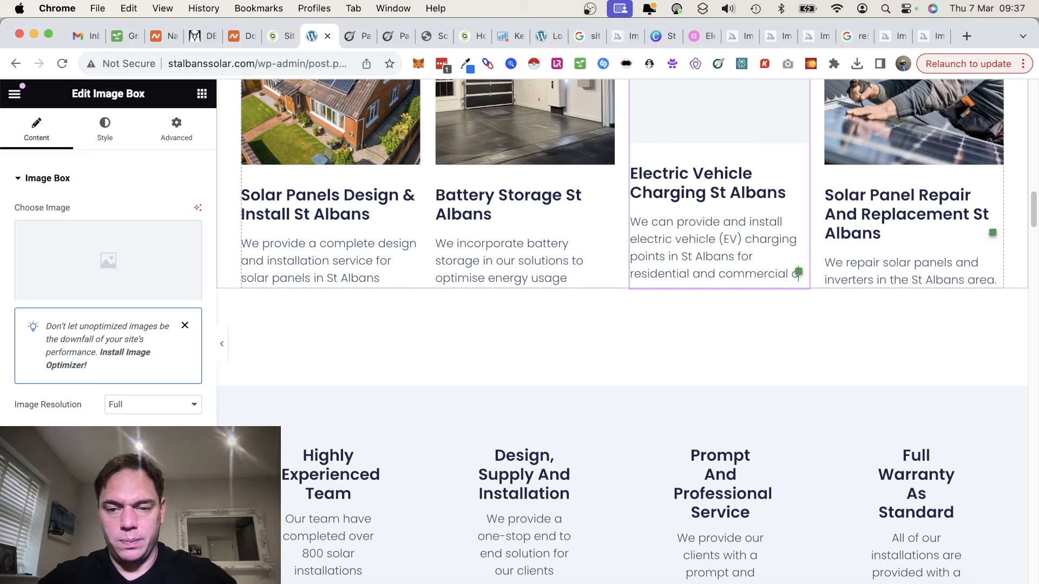
text(ustomers.)
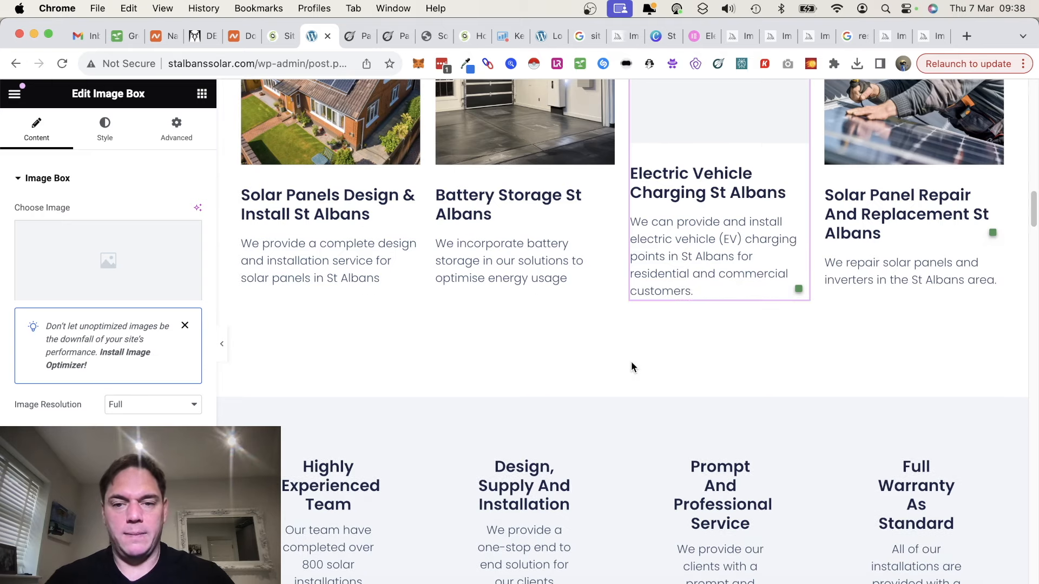
Check the EV charging image's progress in Discord, return to Chrome and review the homepage article down to the FAQs for leftover placeholders
key(super+Tab)
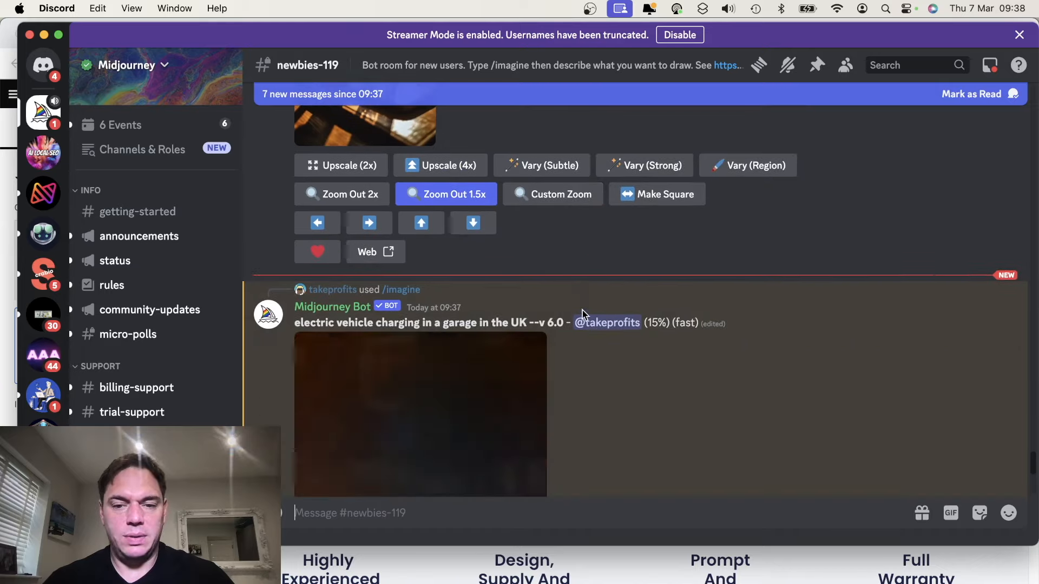
key(super+Tab)
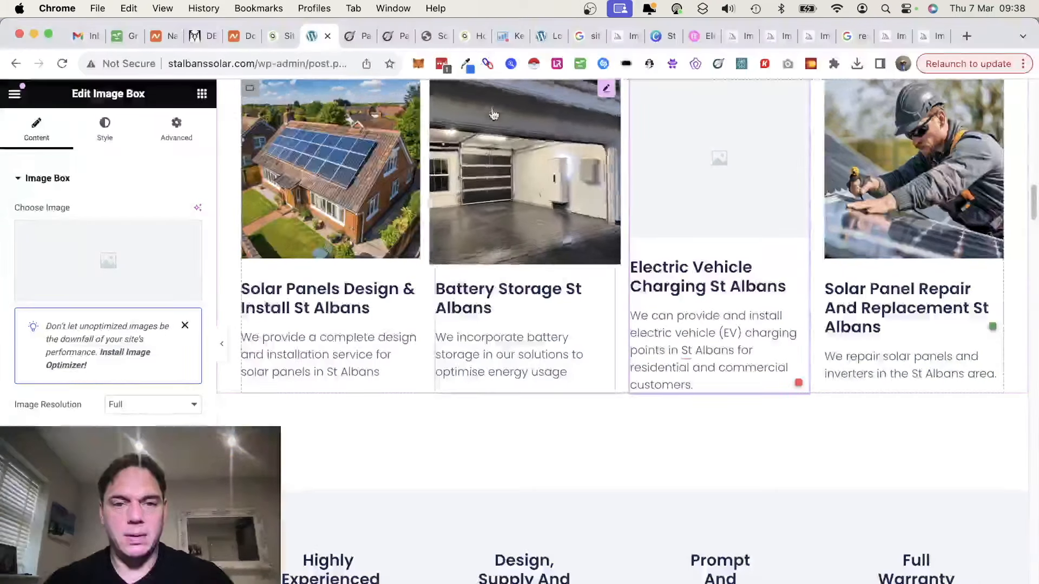
scroll(606, 334, down, 15)
scroll(606, 334, down, 10)
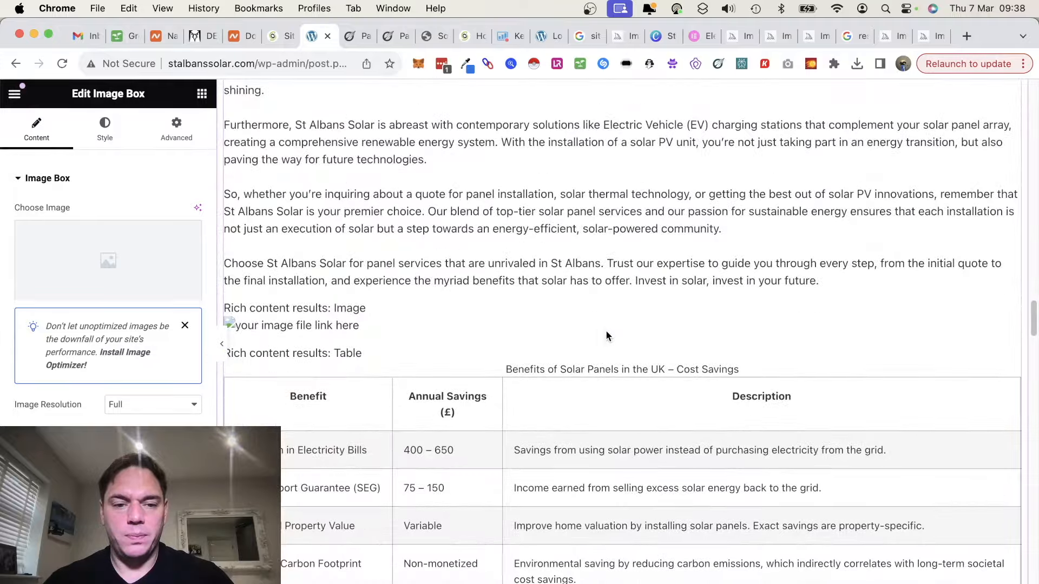
scroll(606, 336, down, 2)
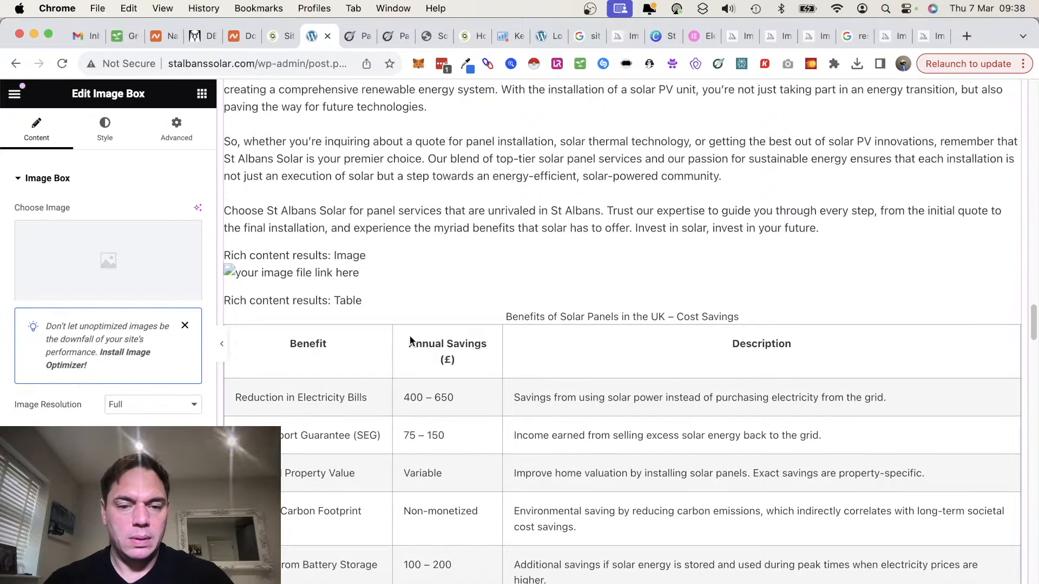
scroll(409, 358, down, 2)
scroll(409, 359, down, 15)
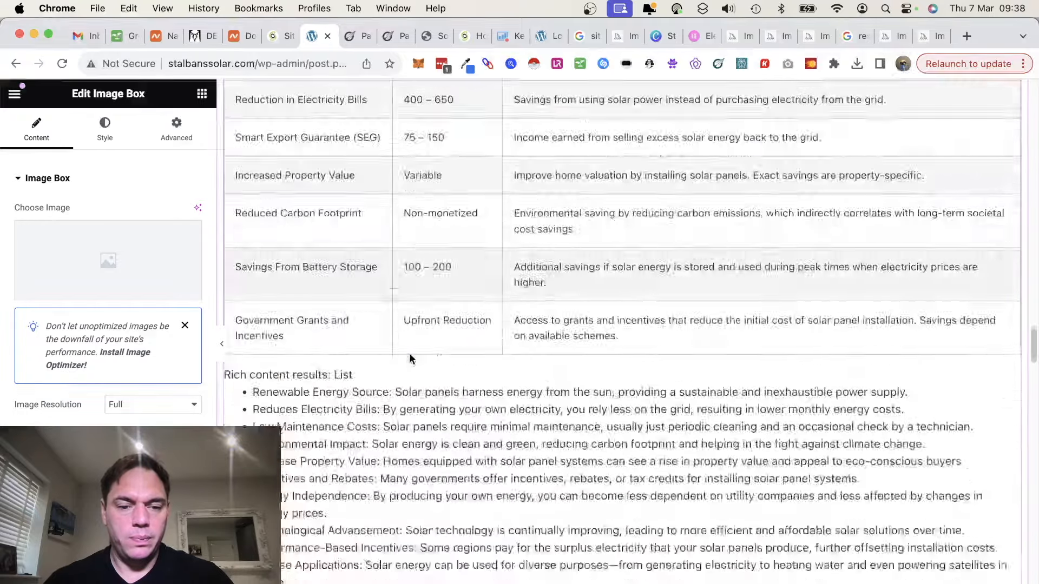
scroll(410, 358, down, 7)
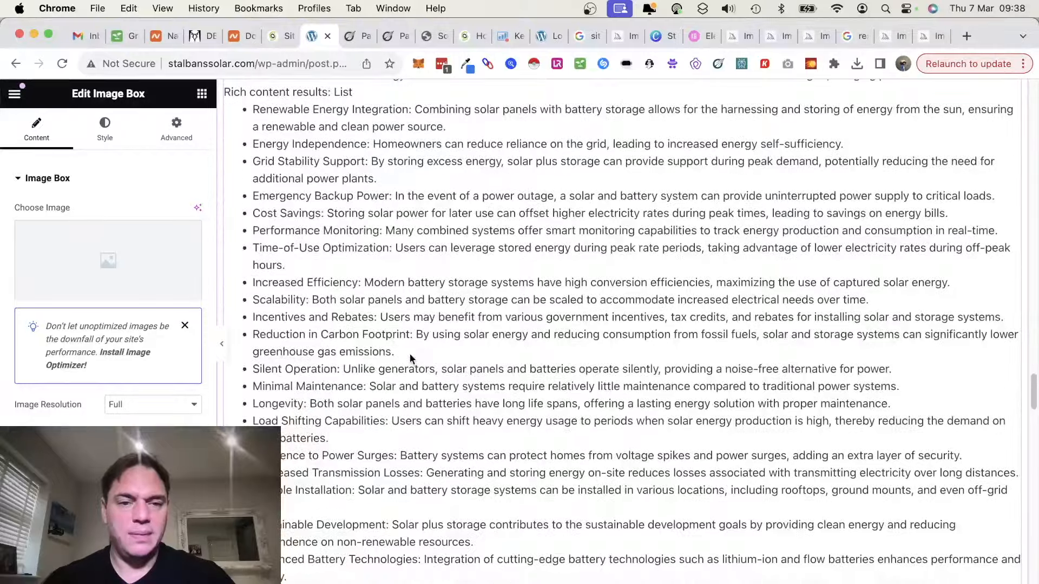
scroll(410, 359, down, 20)
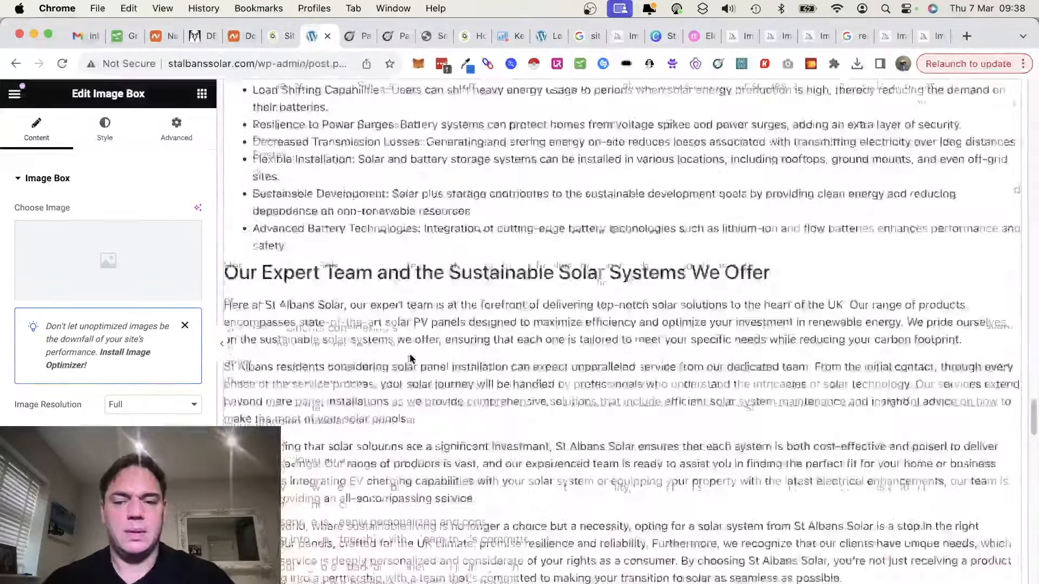
scroll(411, 357, down, 20)
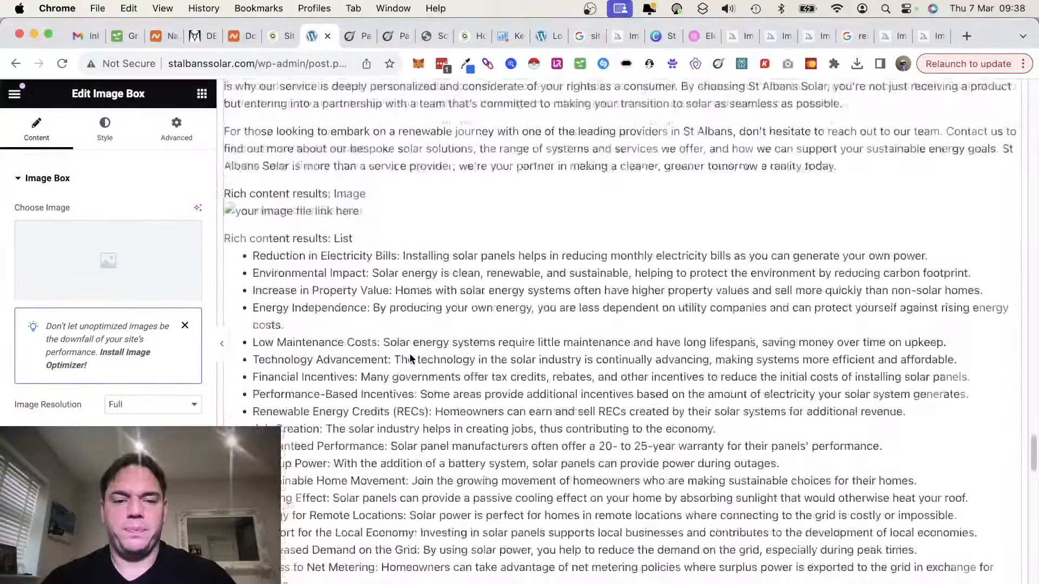
scroll(410, 358, down, 20)
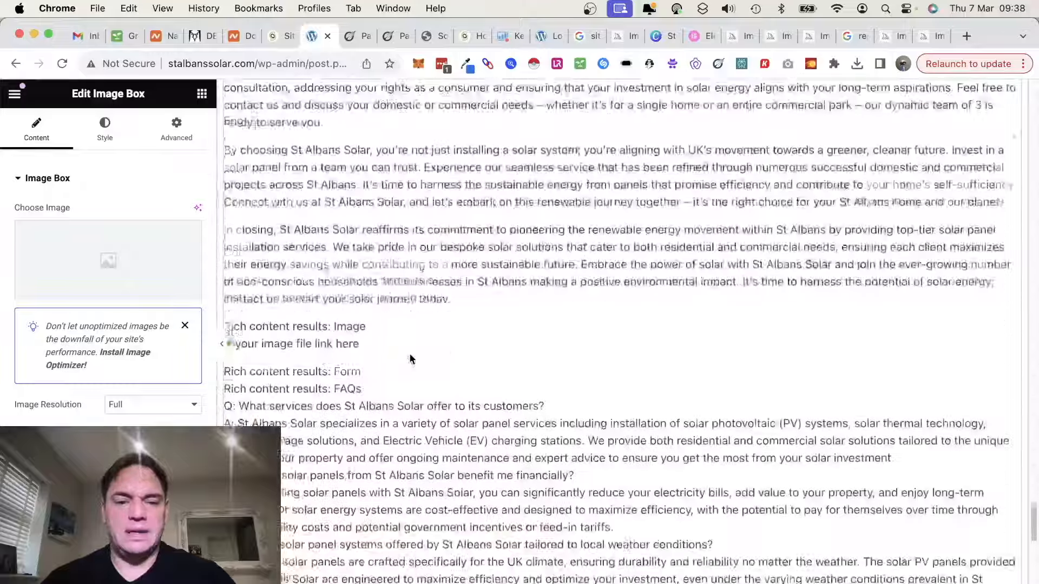
scroll(410, 359, down, 1)
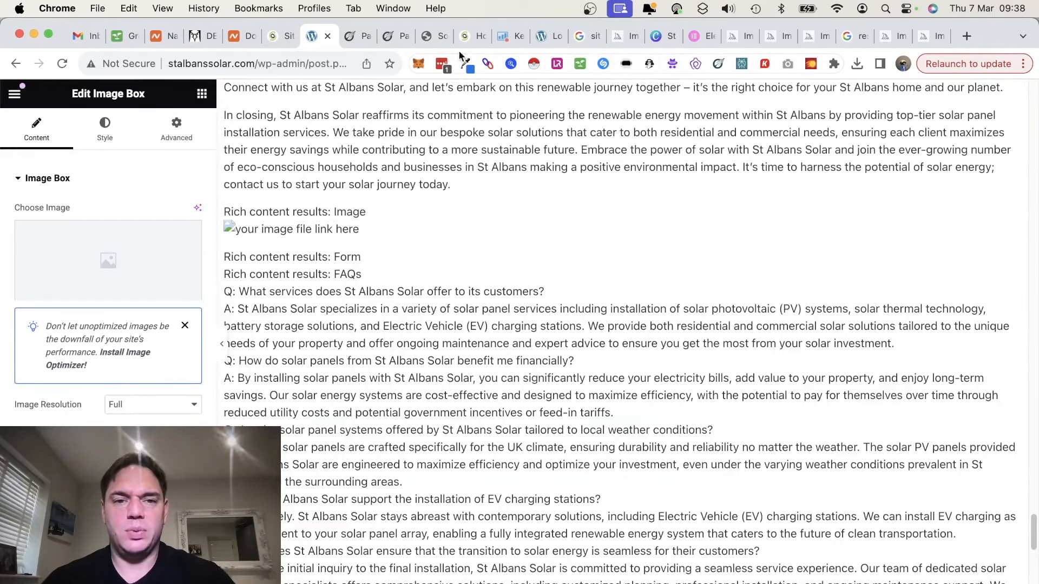
Switch to the PageOptimizer AI Writer page and download the "solar panels st albans" article as .docx and plain.txt
click(406, 40)
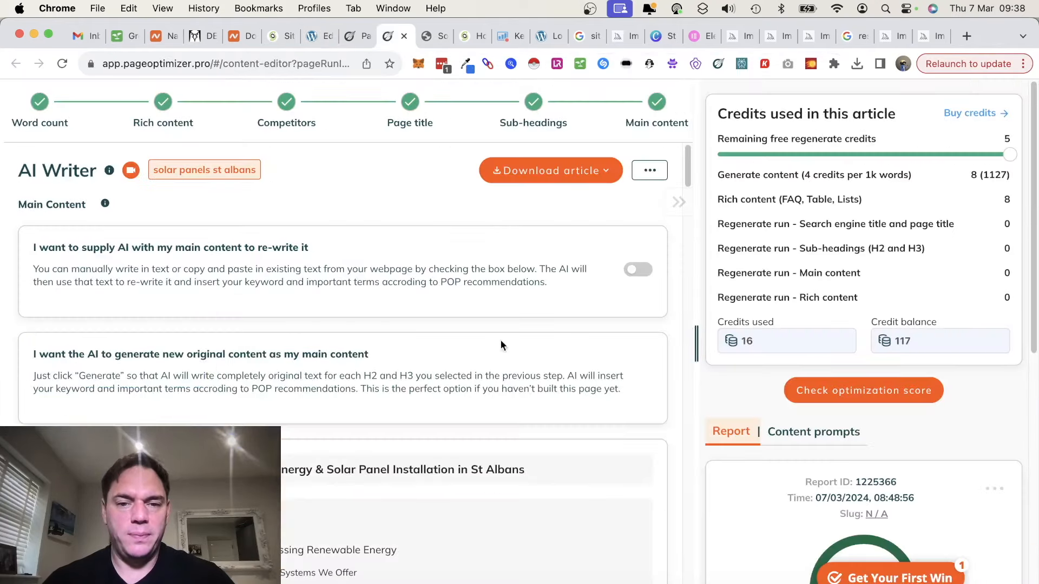
click(598, 177)
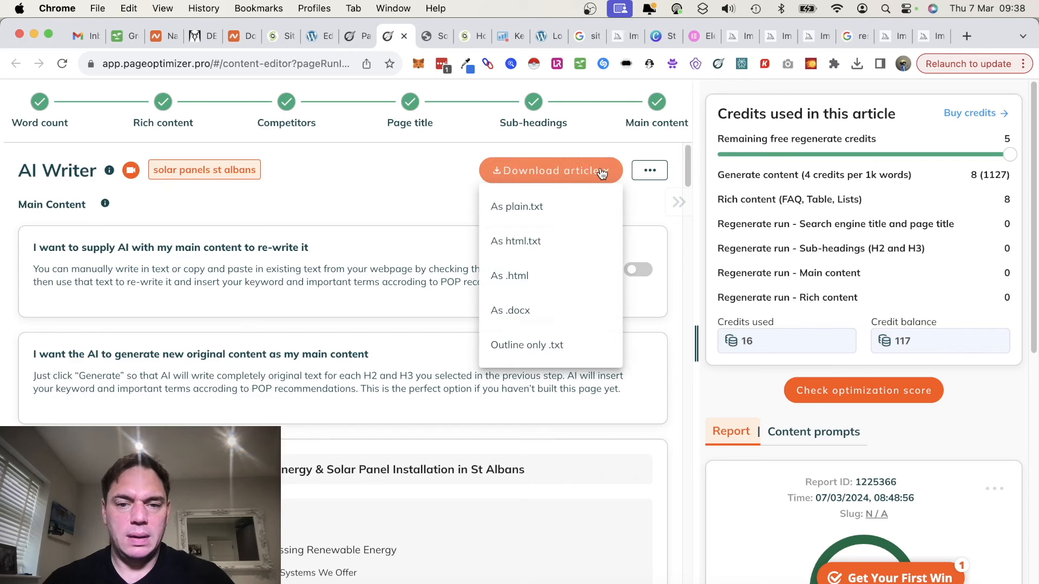
click(528, 323)
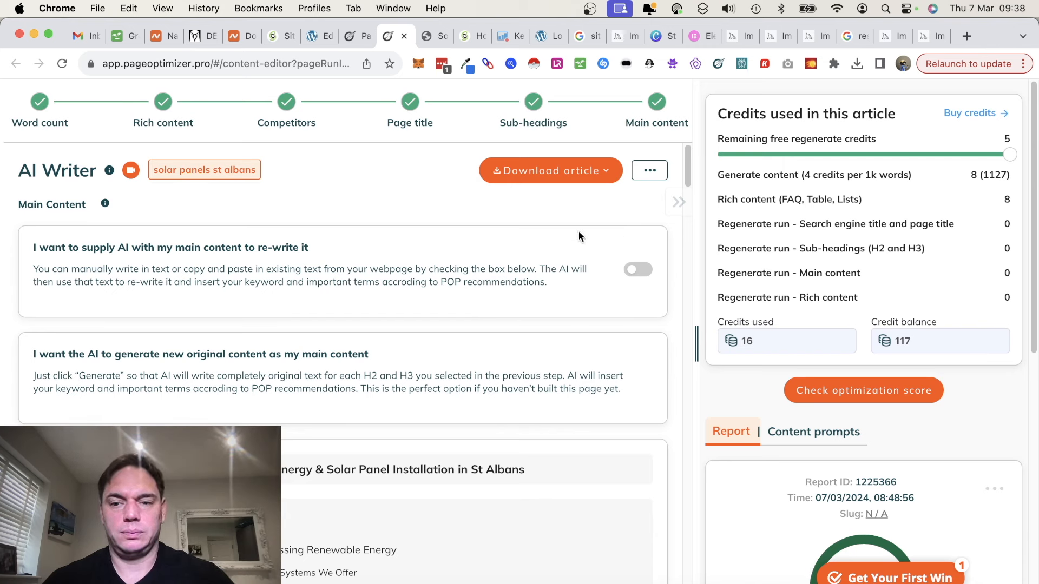
click(551, 171)
click(547, 219)
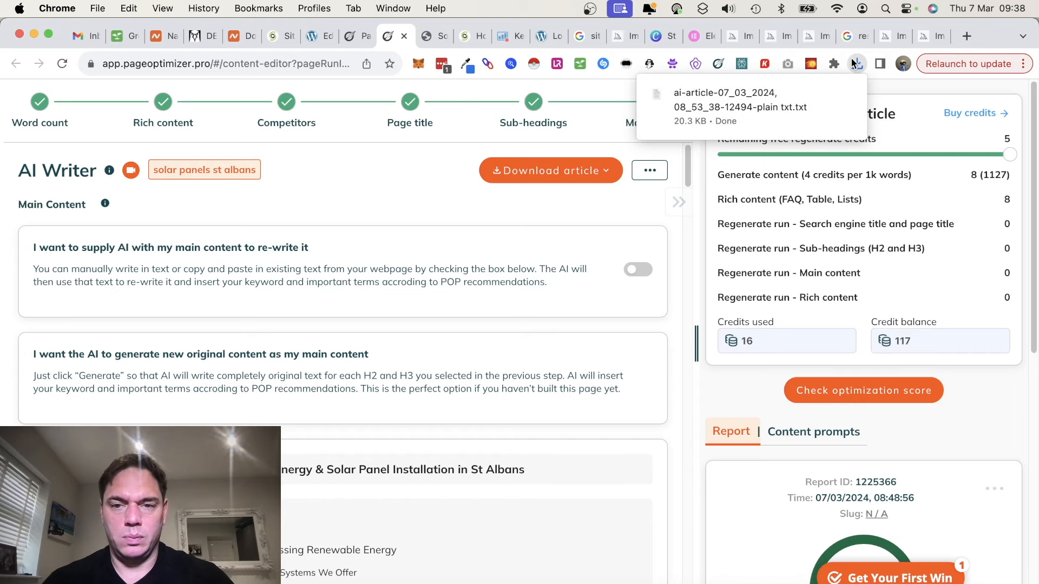
Copy the selected article from the downloaded ai-article file's browser page and paste it into the homepage's article text block
click(435, 38)
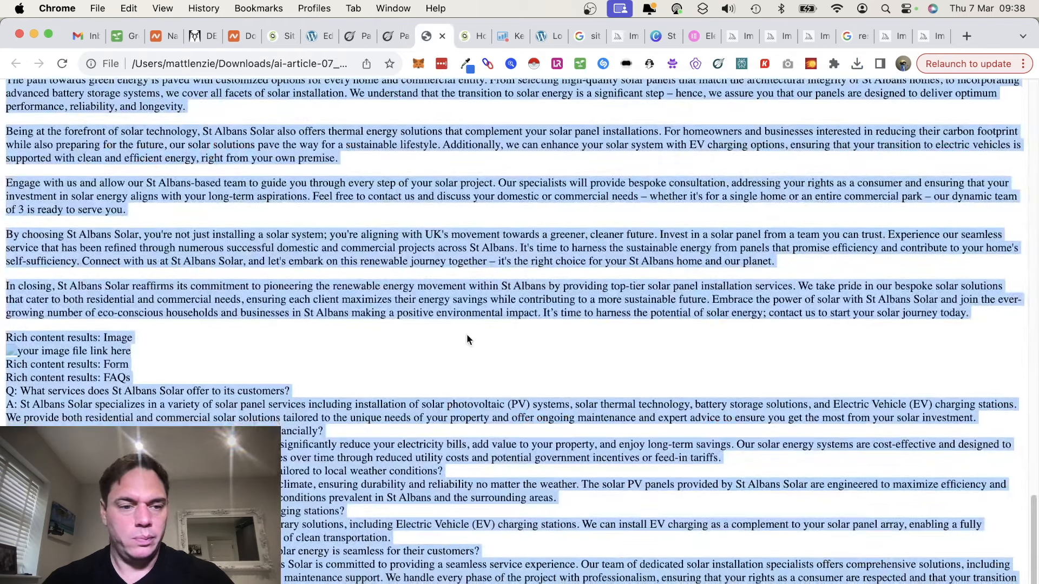
key(super+c)
click(313, 36)
click(108, 352)
key(super+v)
scroll(128, 383, down, 1)
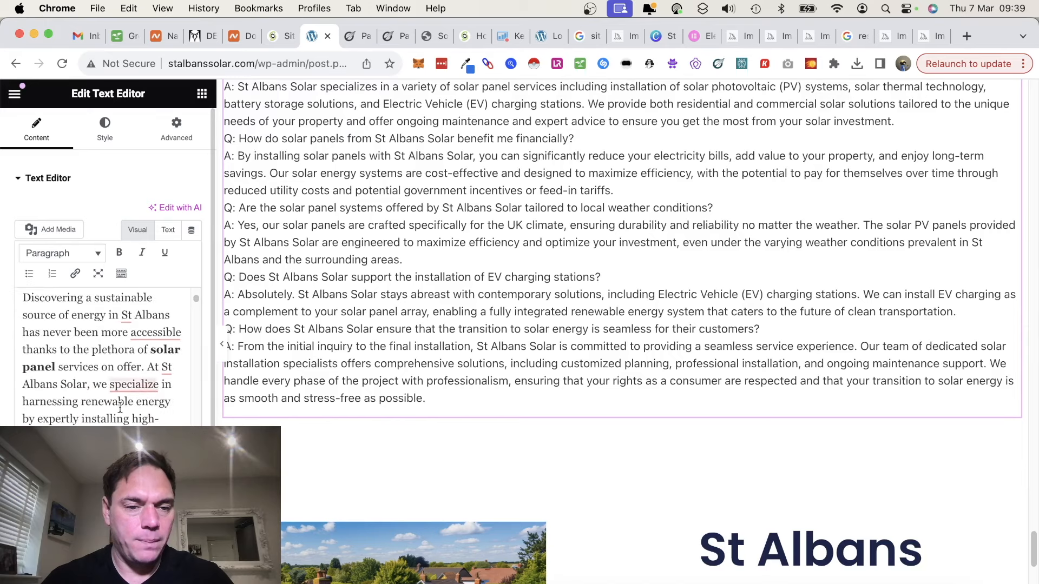
Correct "specialize" to "specialise" and "inquiring" to "enquiring" in the article's opening section
click(128, 383)
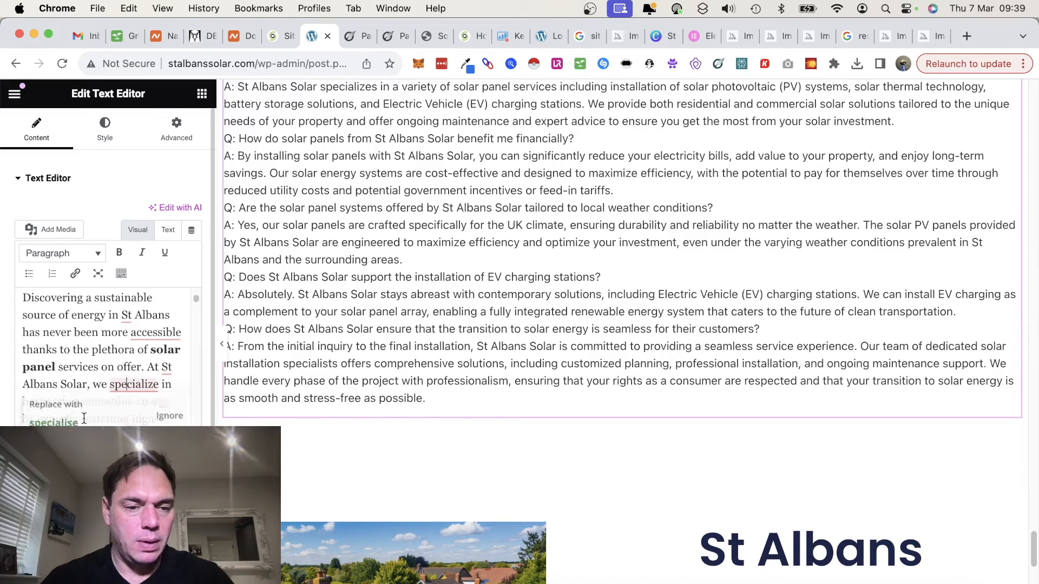
click(98, 400)
scroll(98, 401, down, 6)
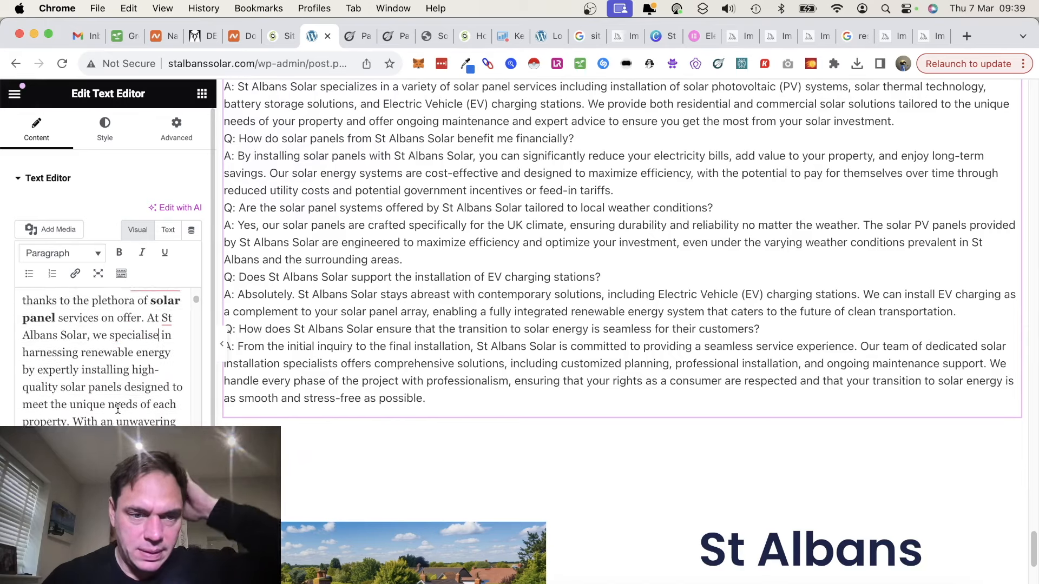
scroll(118, 408, down, 5)
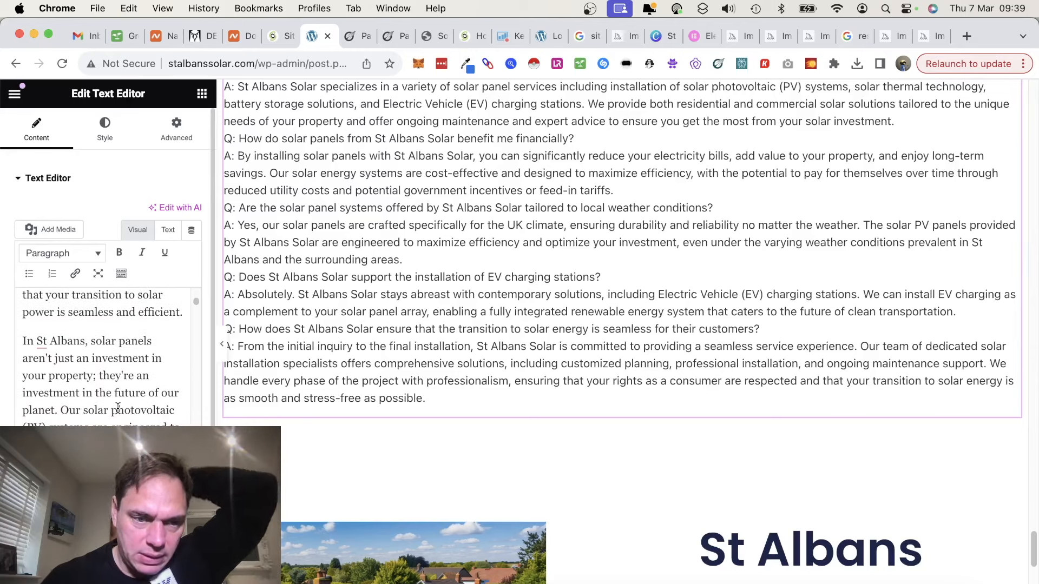
scroll(118, 409, down, 6)
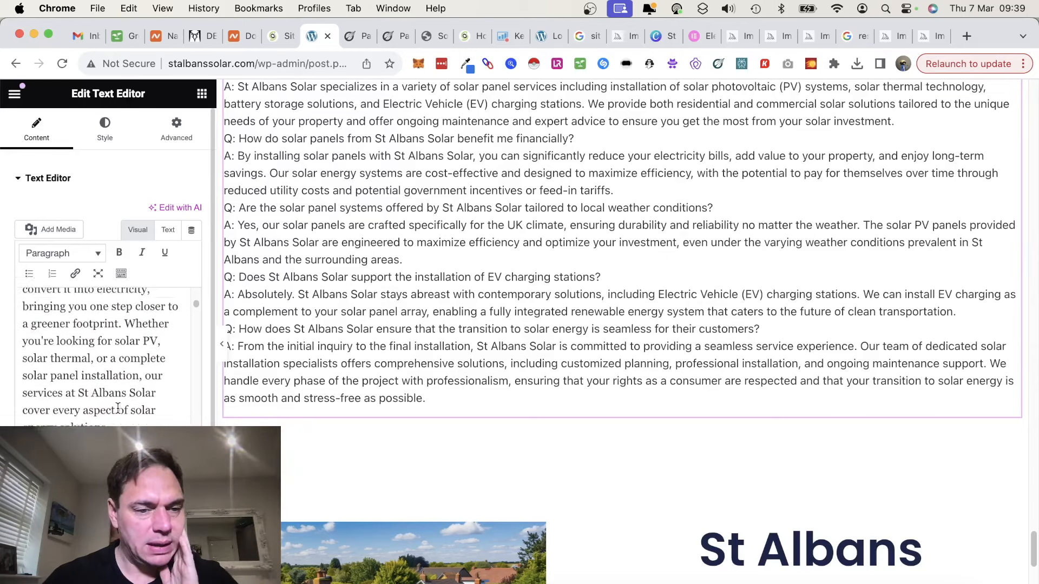
scroll(118, 409, down, 5)
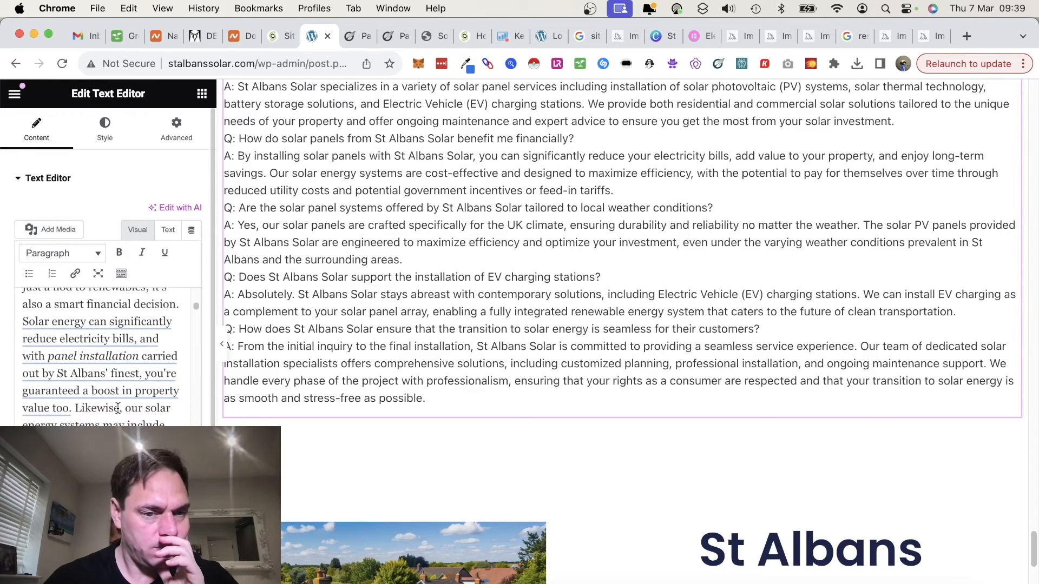
scroll(118, 409, down, 6)
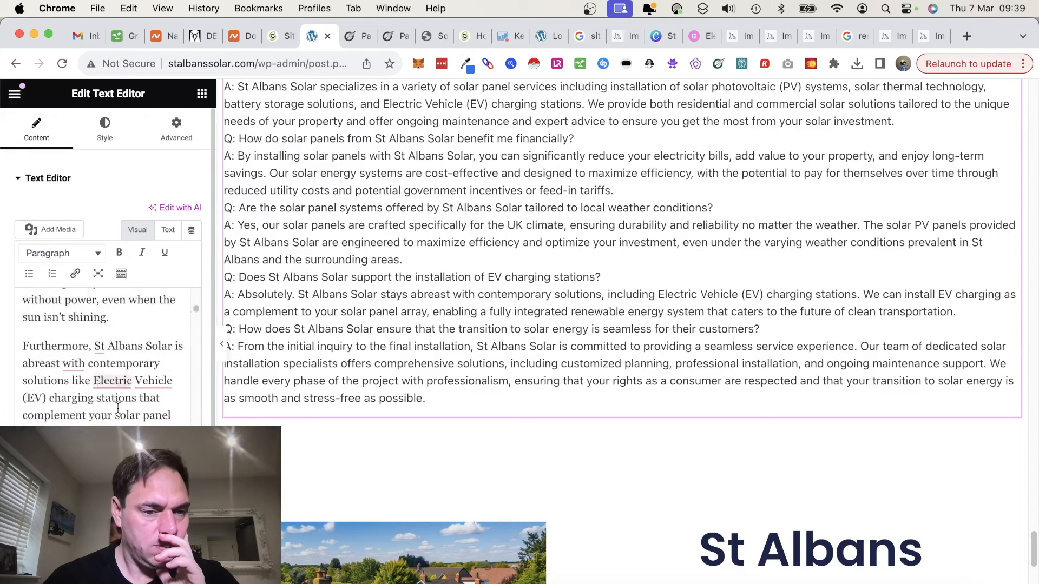
scroll(118, 409, down, 5)
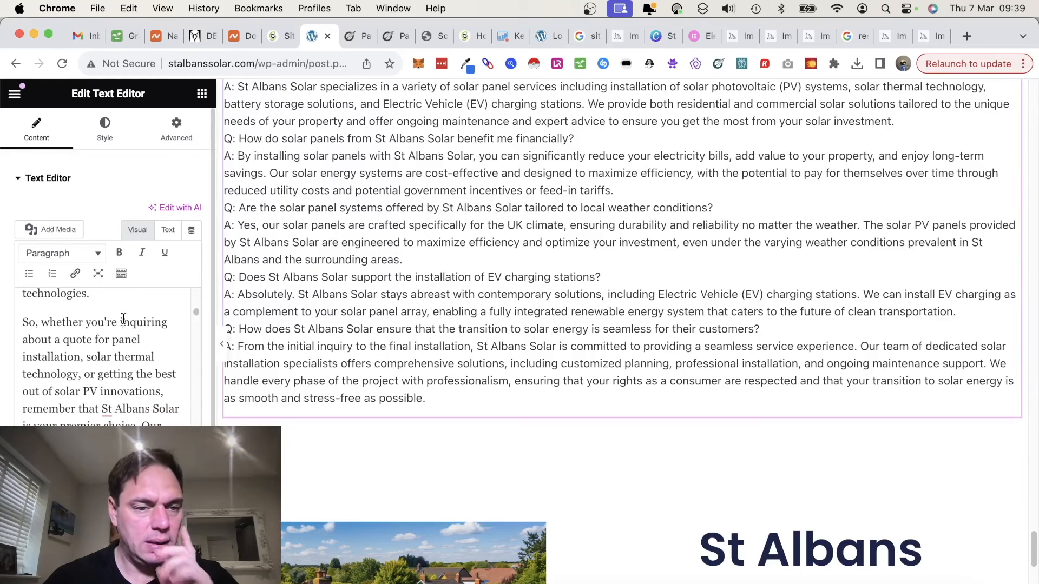
click(123, 320)
key(BackSpace)
text(e)
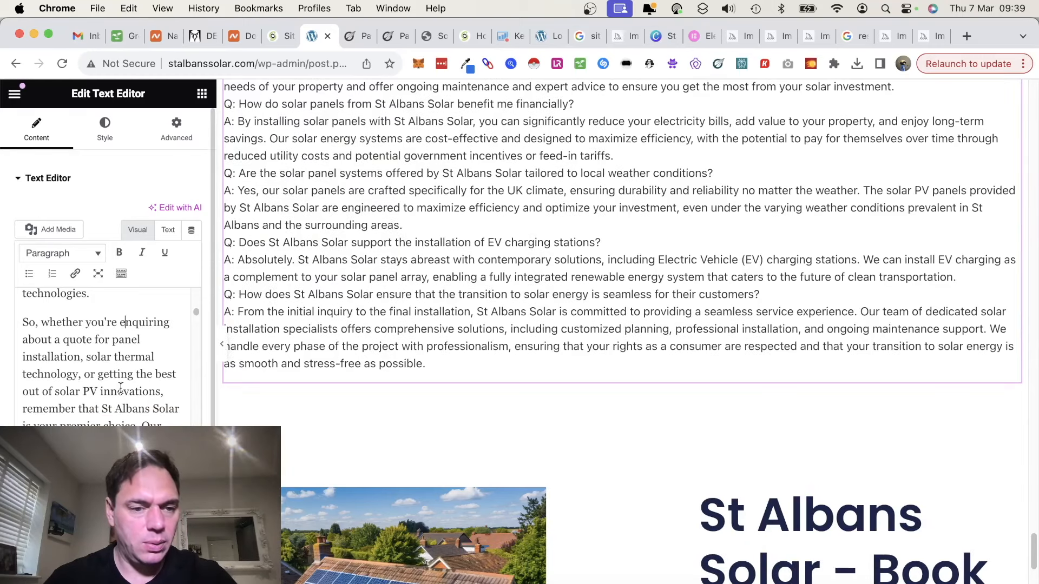
Replace "unrivaled" with "unrivalled" in the article paragraph beginning "Choose St Albans Solar for panel services"
scroll(122, 385, down, 3)
scroll(120, 387, down, 2)
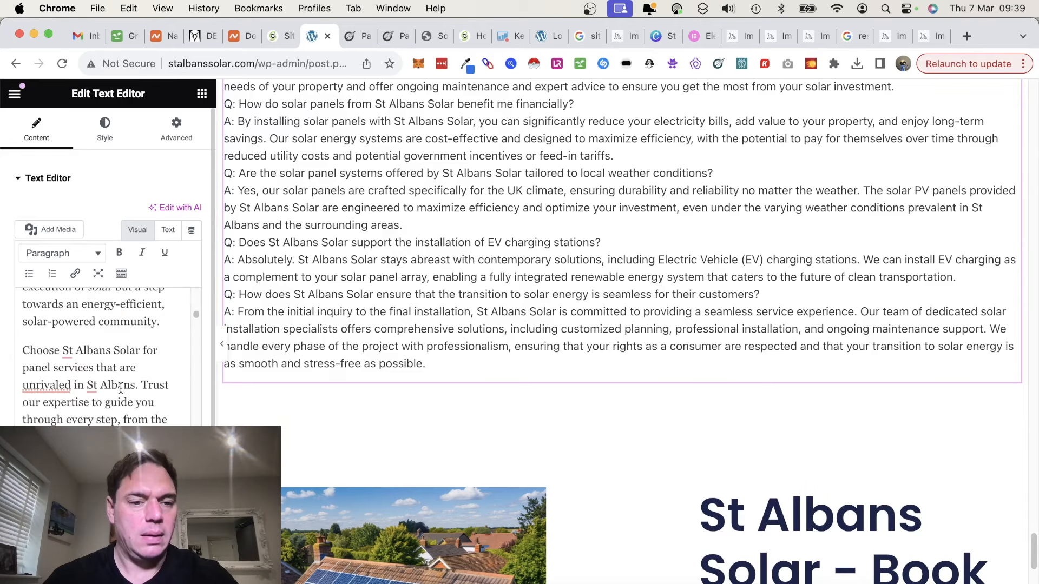
click(50, 385)
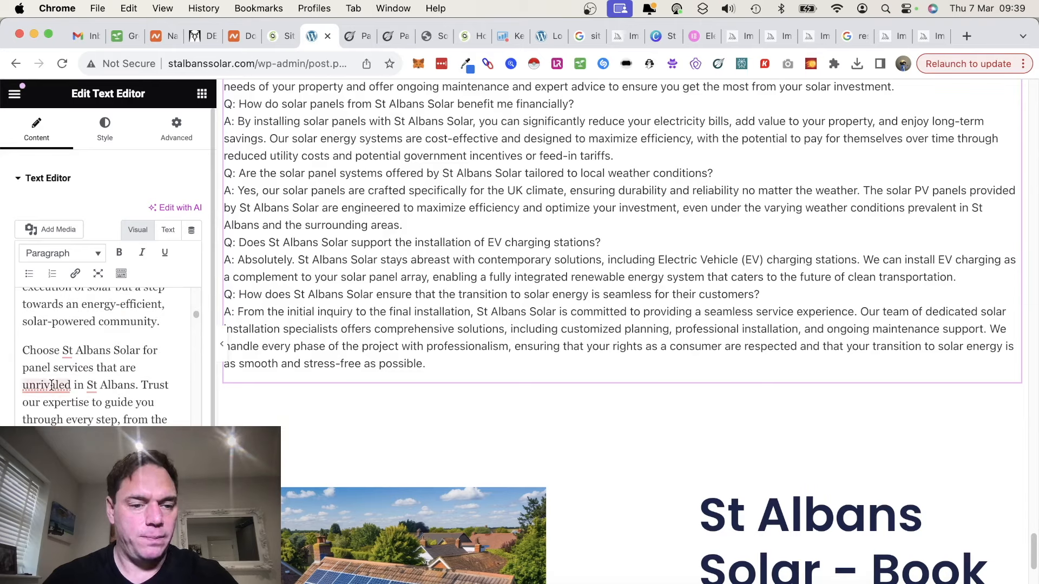
click(49, 423)
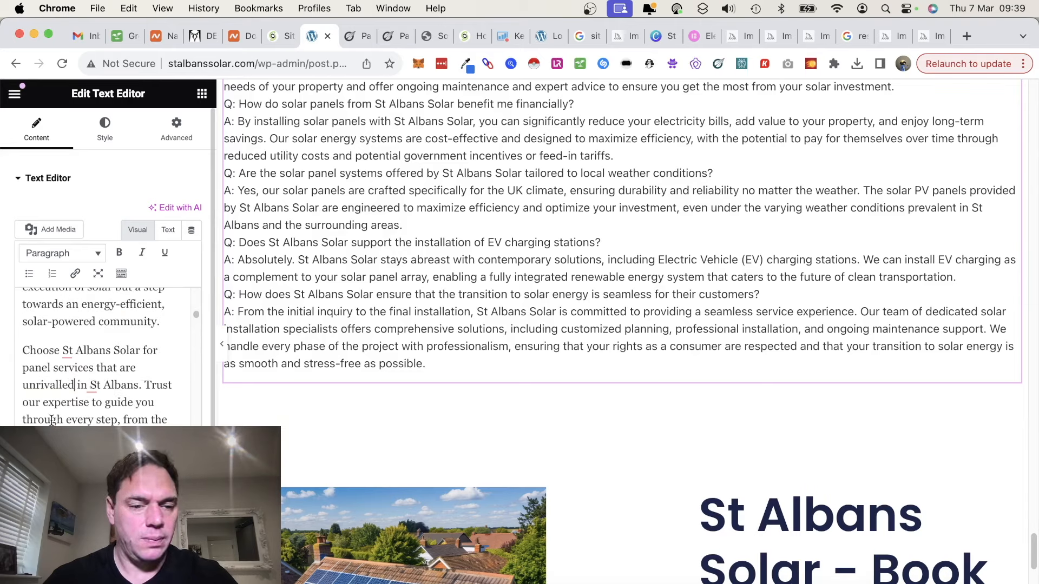
Delete the "Rich content results: Image" line, its placeholder image and the "Rich content results: Table" label above the Benefits of Solar Panels table
scroll(159, 404, down, 5)
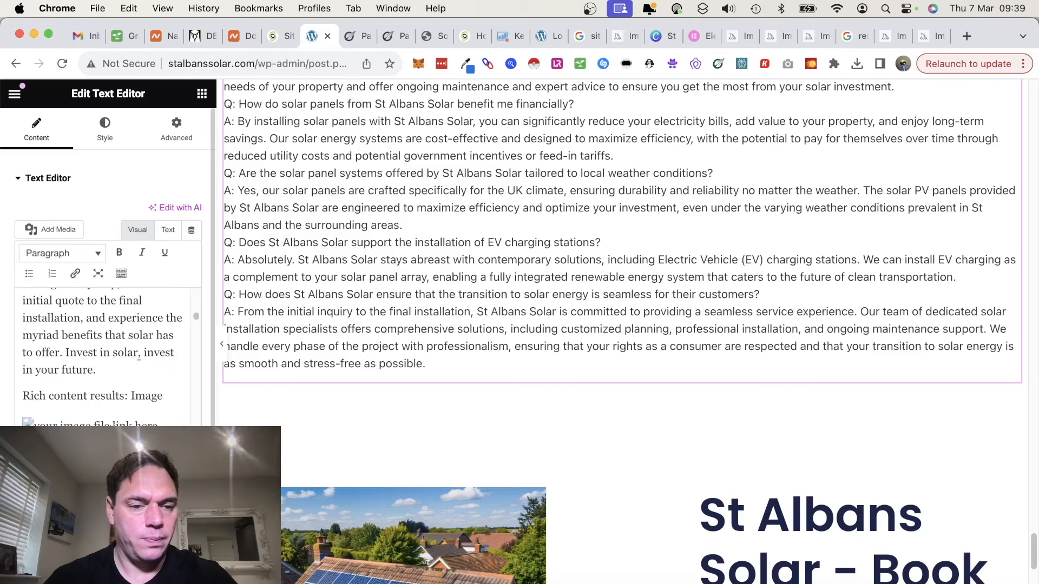
click(164, 426)
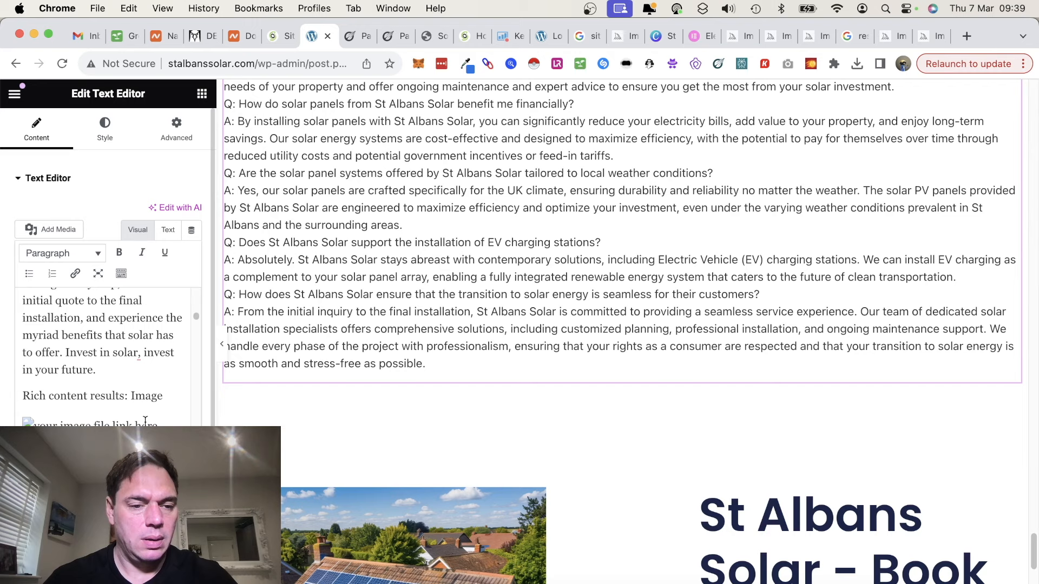
click(24, 395)
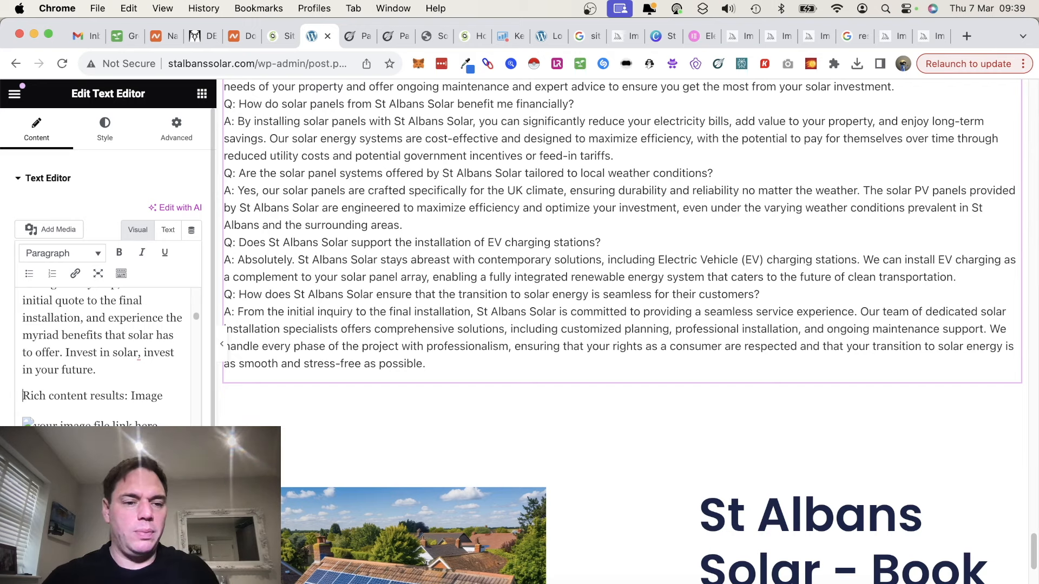
shift+click(159, 430)
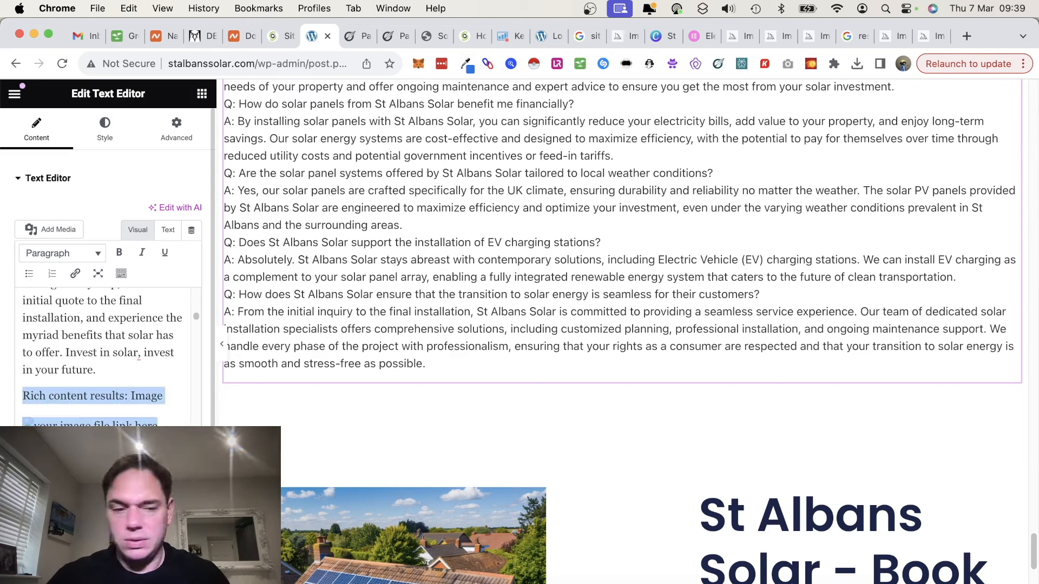
key(BackSpace)
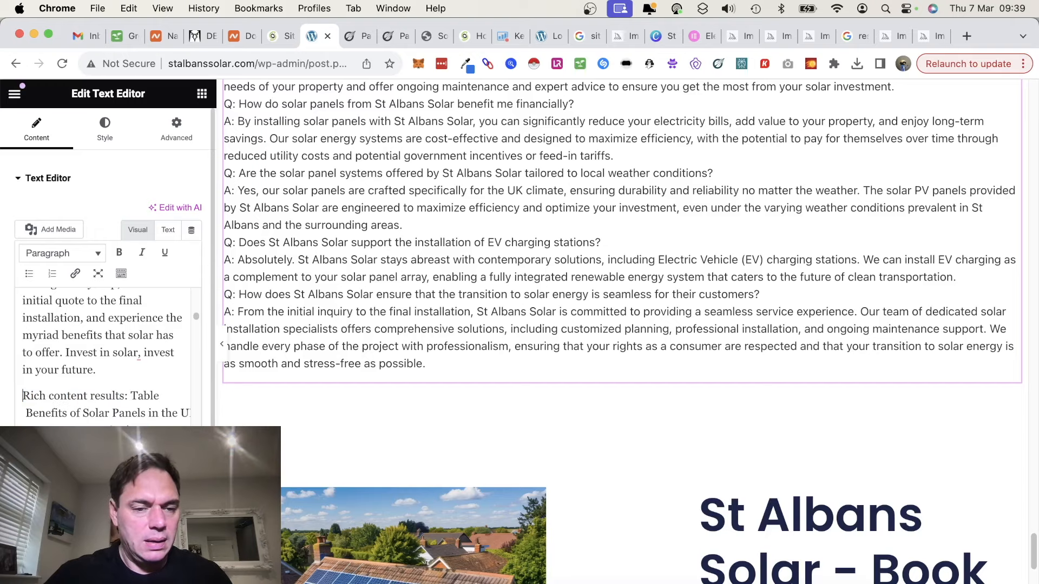
drag(159, 396, 3, 394)
key(BackSpace)
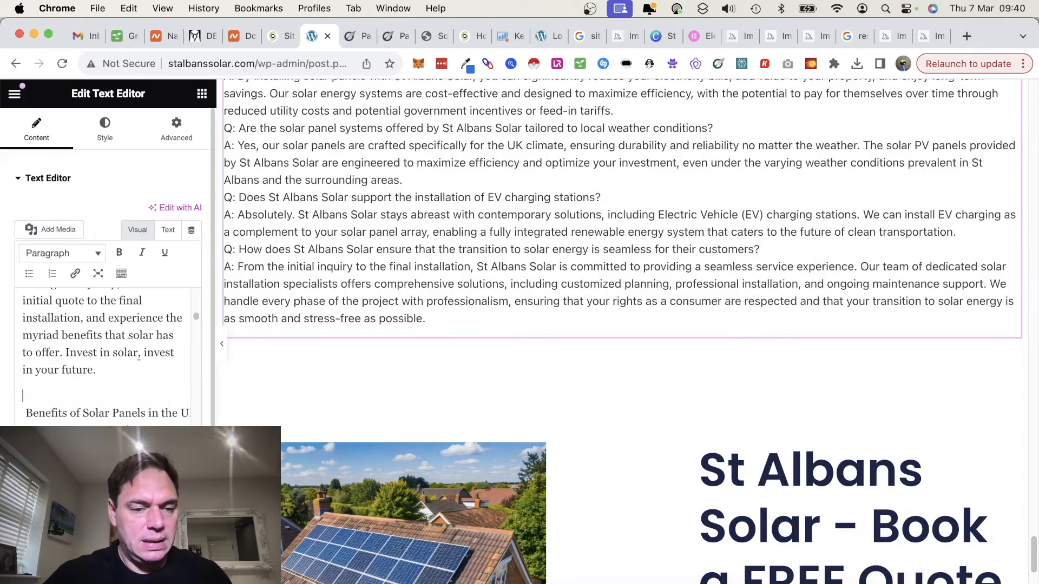
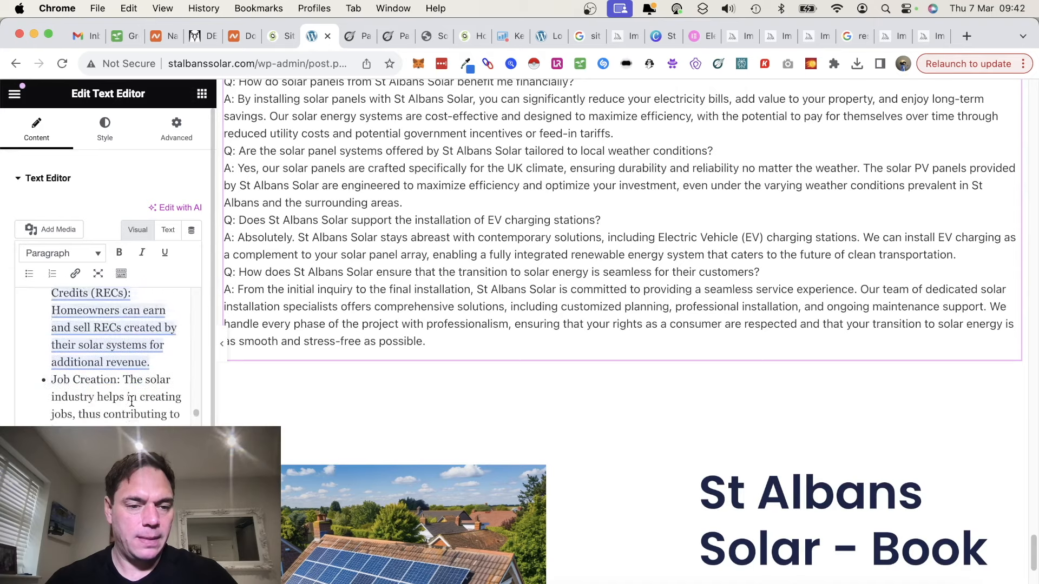
Delete "of 3" from the "Find the Right Solar Panels" heading and the "3" after "our team of" in the paragraph below it
scroll(131, 401, down, 10)
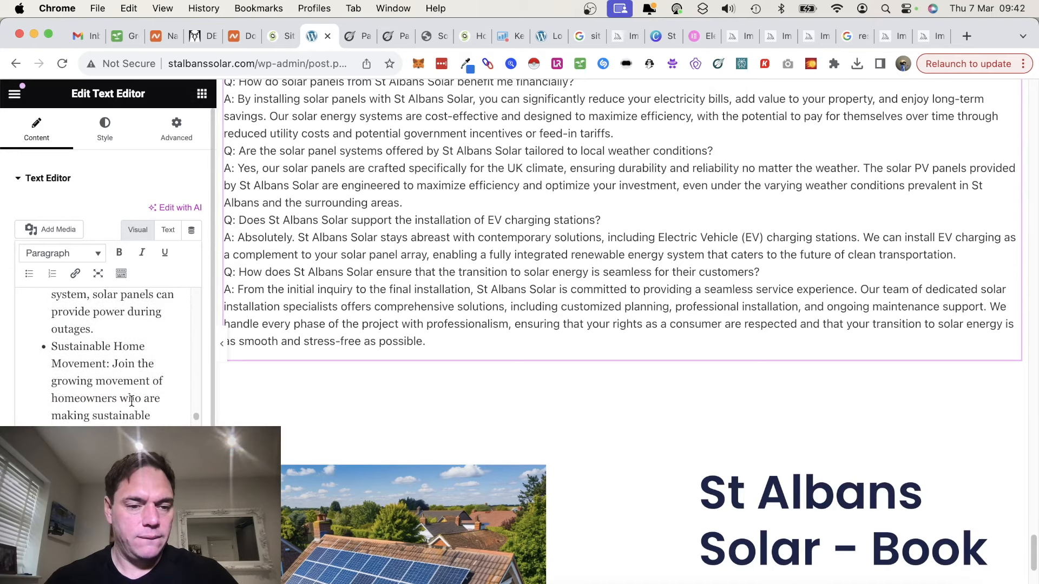
scroll(131, 401, down, 10)
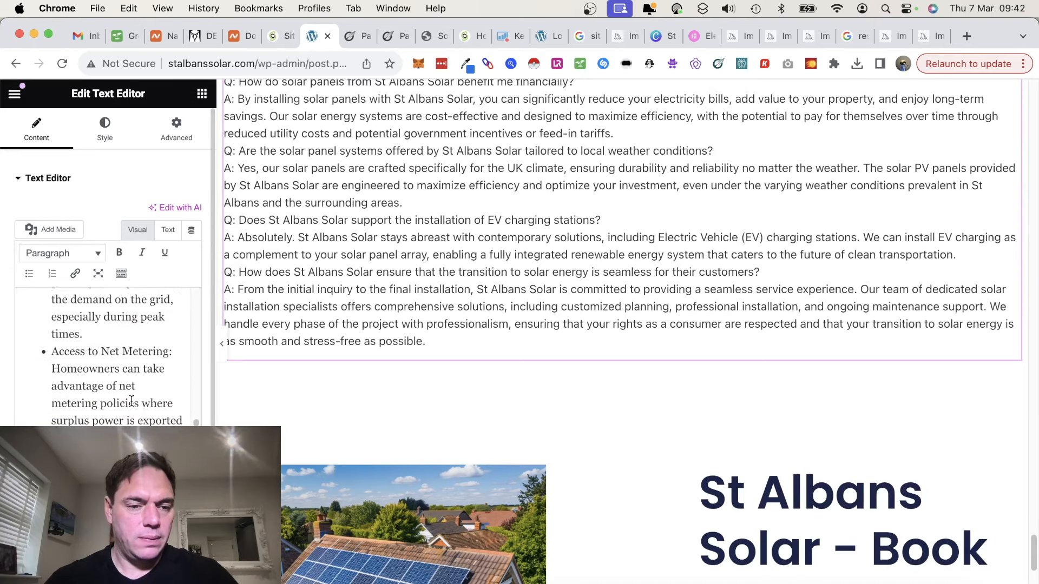
scroll(132, 401, down, 10)
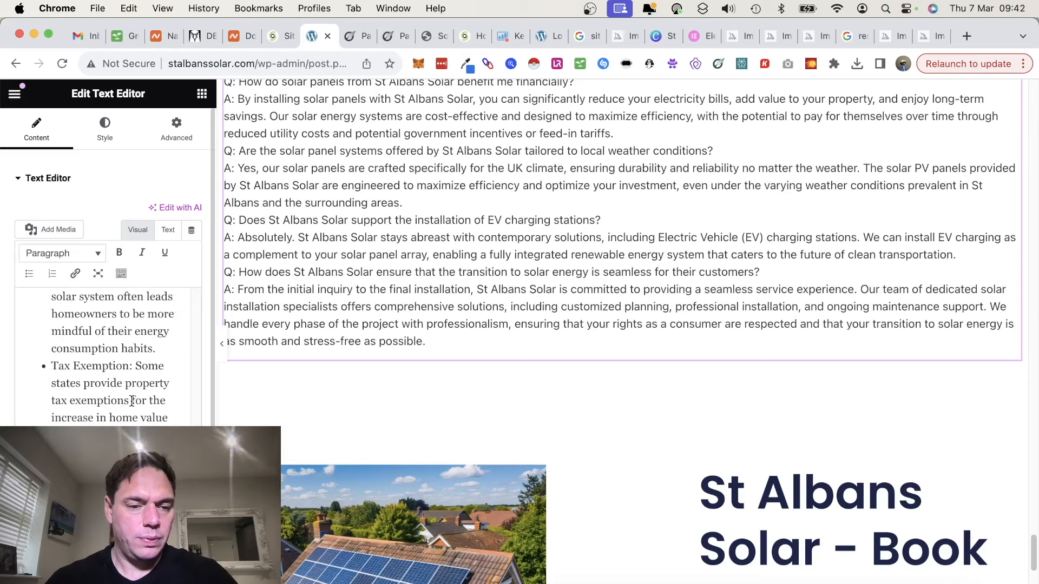
scroll(132, 401, down, 4)
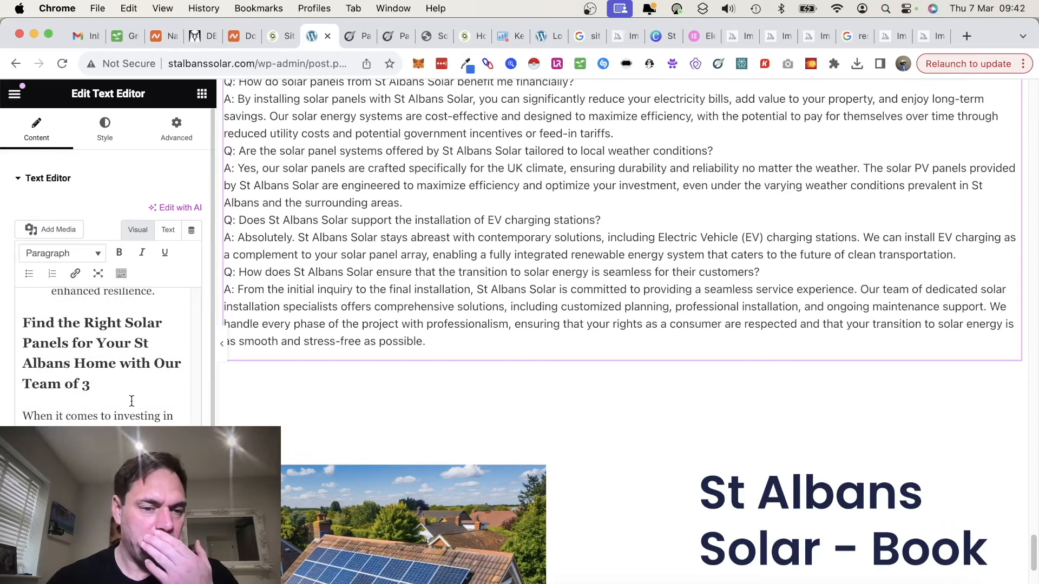
click(106, 361)
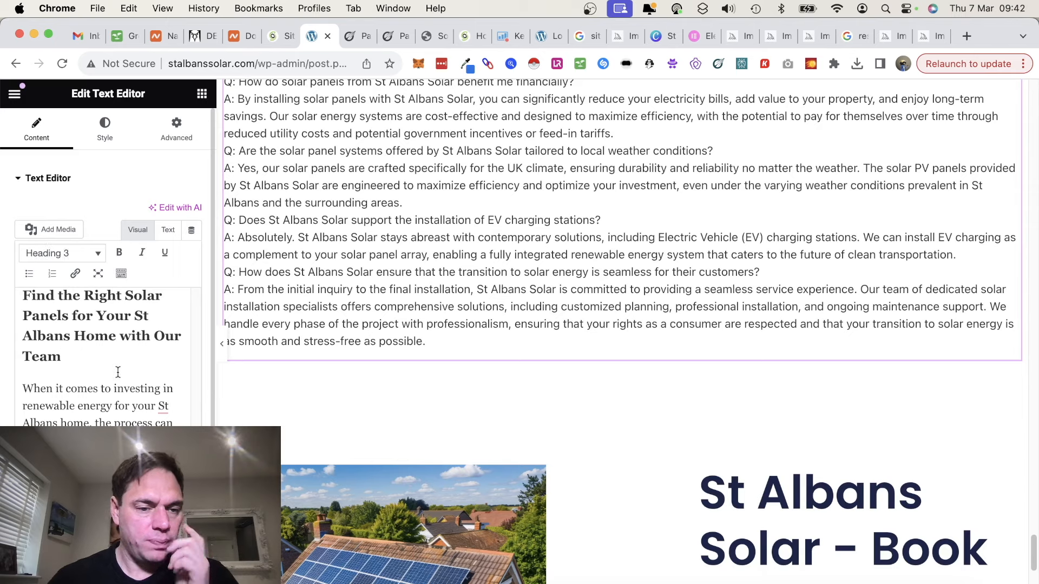
scroll(118, 372, down, 2)
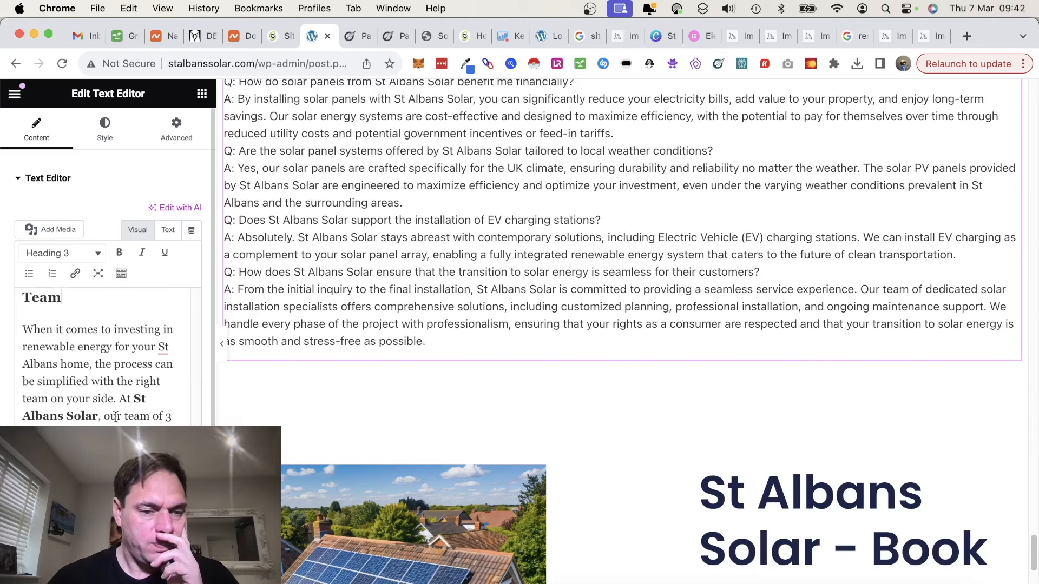
click(169, 418)
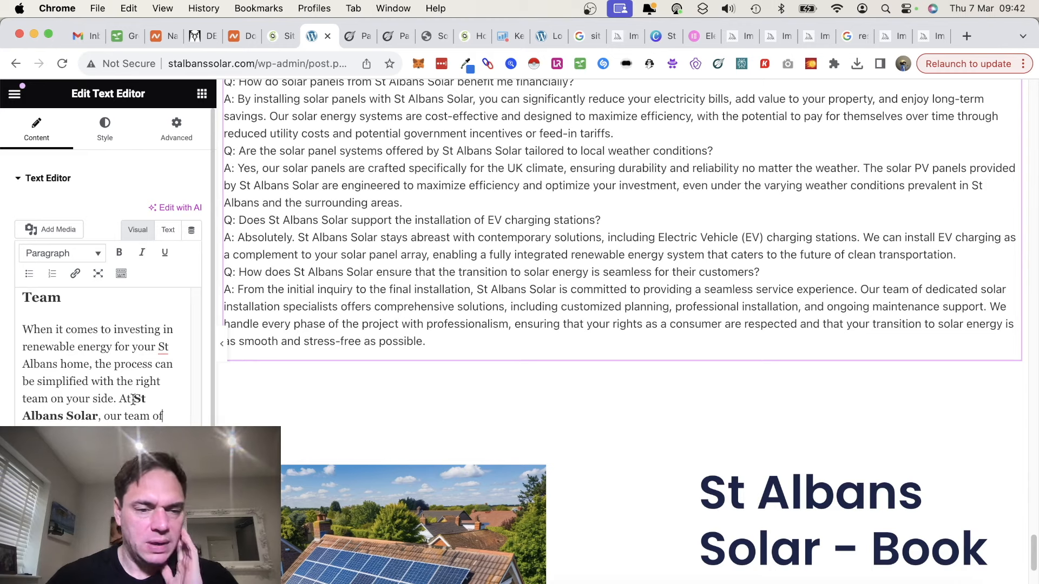
Replace "customized" with "customised" in the paragraph beginning "The path towards green energy"
scroll(121, 419, down, 5)
scroll(121, 420, down, 8)
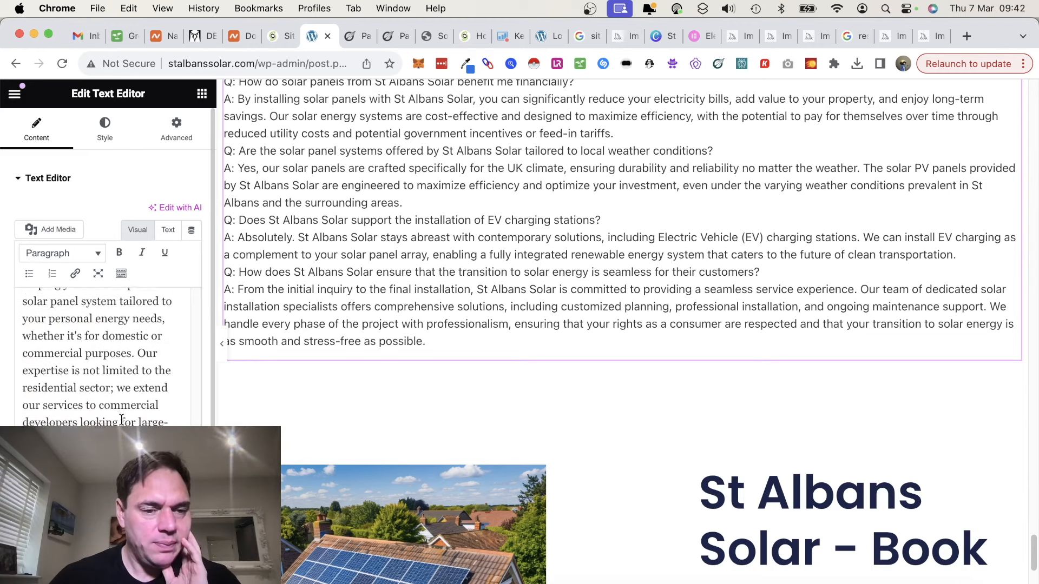
click(121, 340)
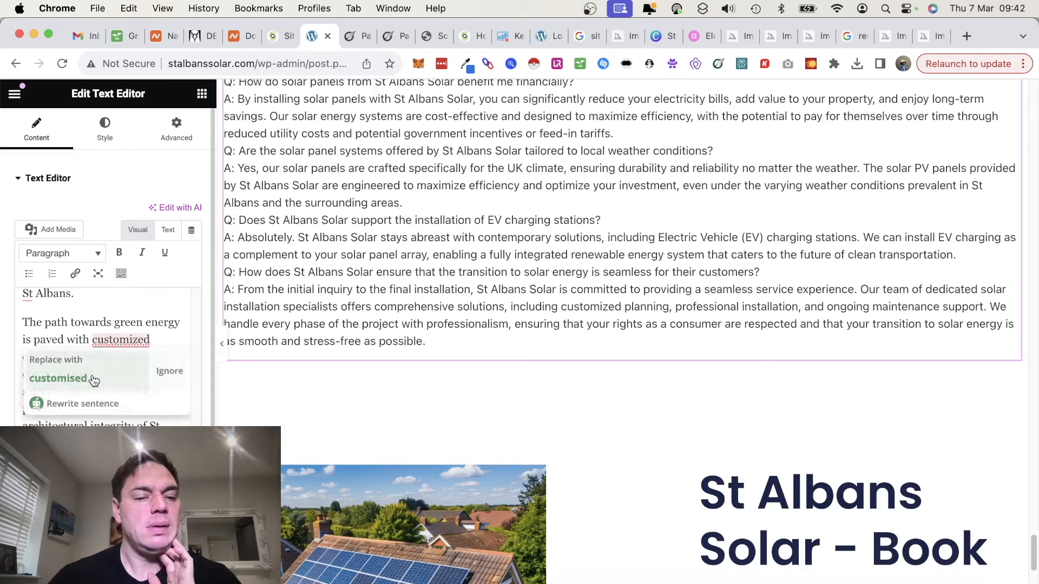
click(94, 381)
scroll(141, 411, down, 6)
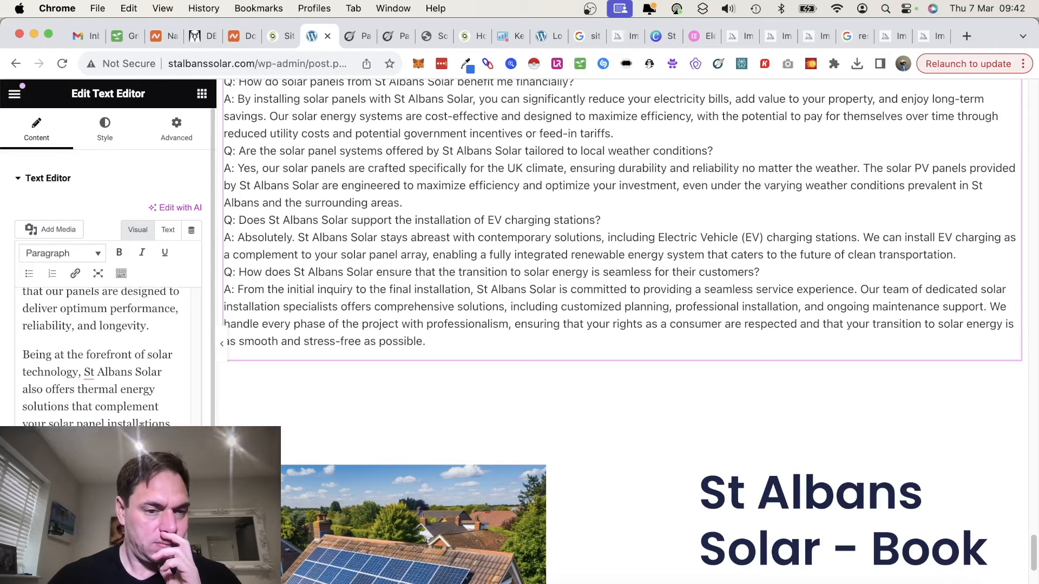
Apply Heading 3 to the FAQ text and break the line after the question "What services does St Albans Solar offer to its customers?"
scroll(142, 425, down, 7)
scroll(141, 425, down, 8)
click(91, 370)
click(62, 253)
click(60, 355)
click(127, 349)
key(Return)
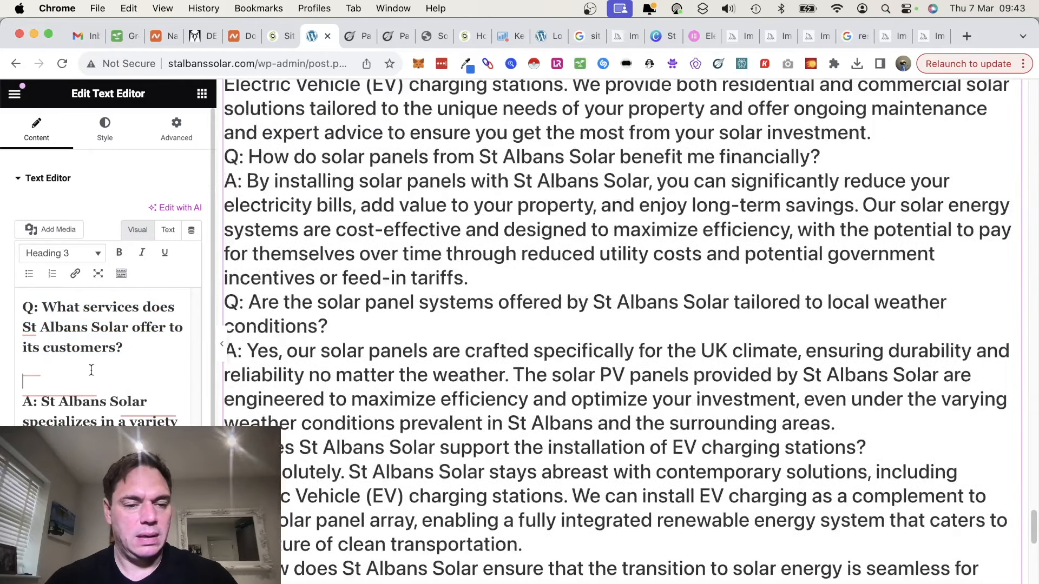
Set the first FAQ answer, from "A: St Albans Solar specializes" to "your solar investment.", to the Paragraph format
scroll(90, 370, down, 2)
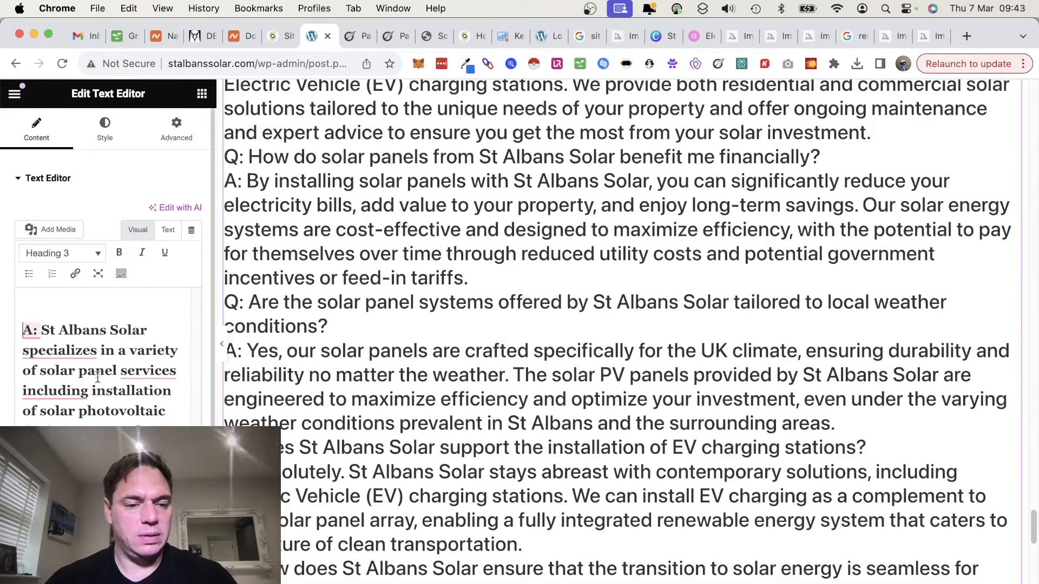
drag(24, 330, 108, 460)
key(shift+Down)
key(shift+Down)
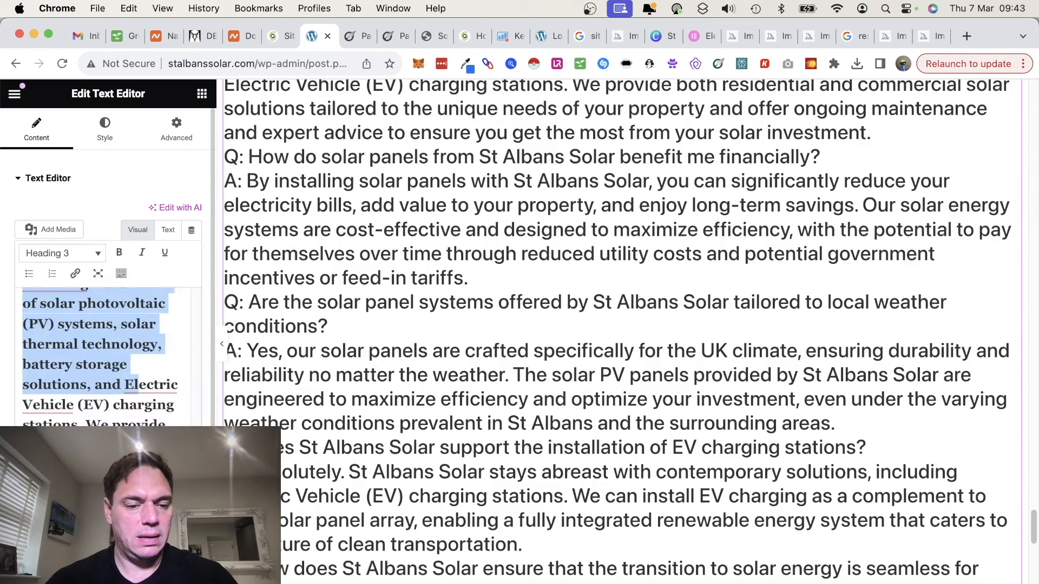
key(shift+Down)
key(shift+Down)
key(shift+Down)
key(shift+Down)
key(shift+Down)
key(shift+Down)
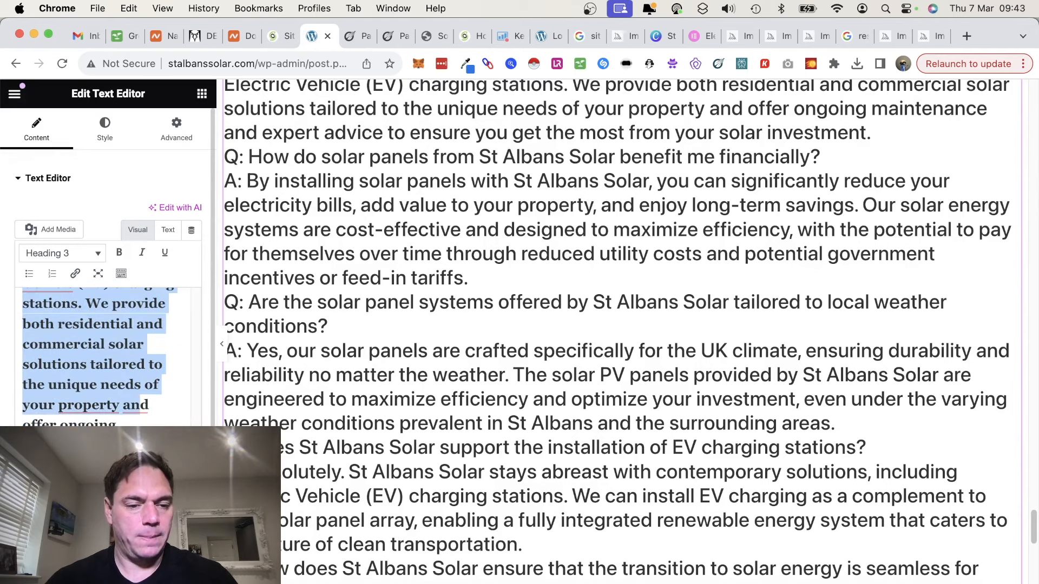
key(shift+Down)
key(shift+Down)
key(shift+Down)
key(shift+Down)
key(shift+Down)
key(shift+Down)
key(shift+Up)
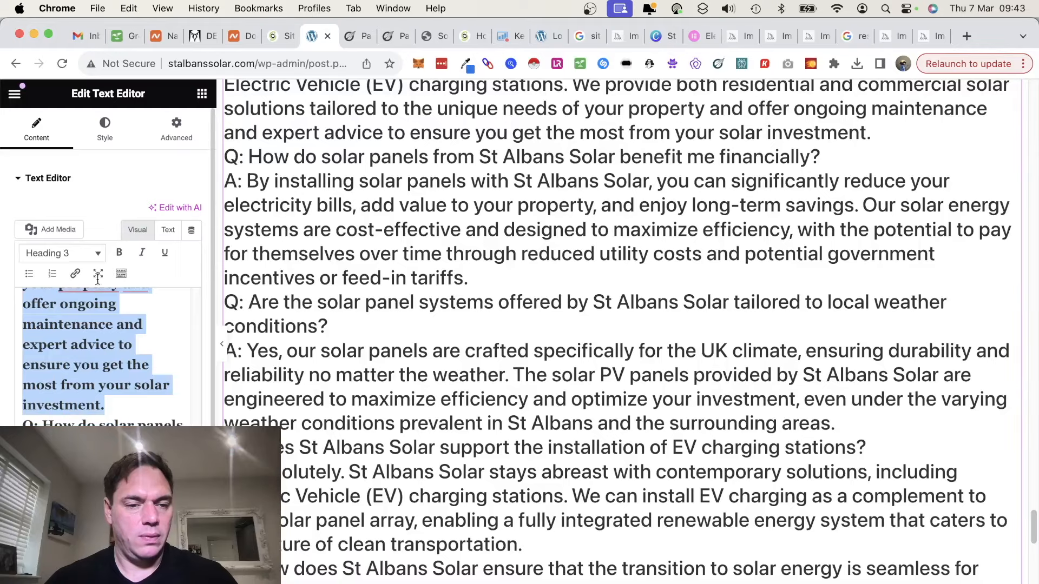
click(98, 253)
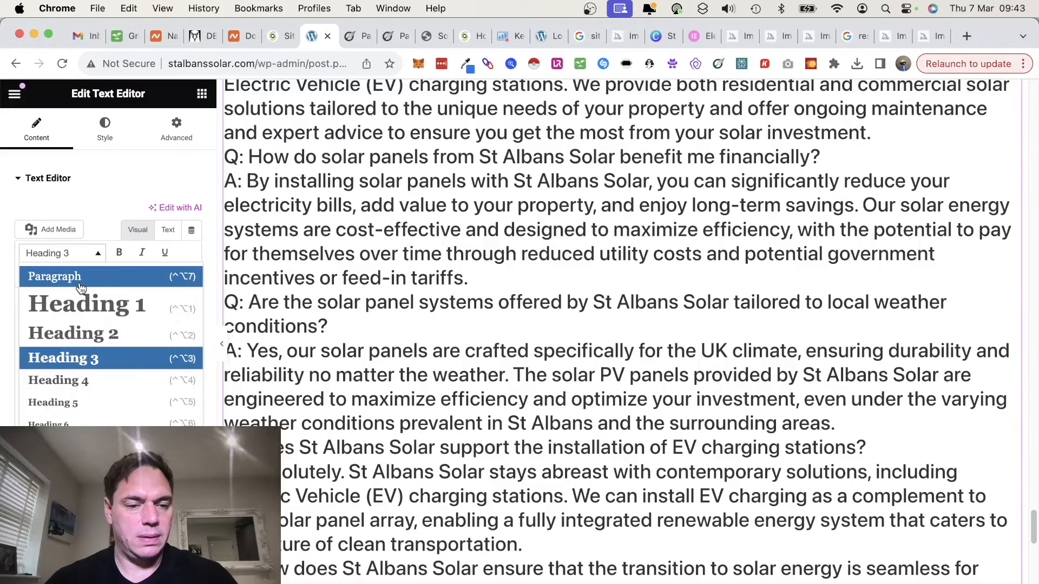
click(81, 277)
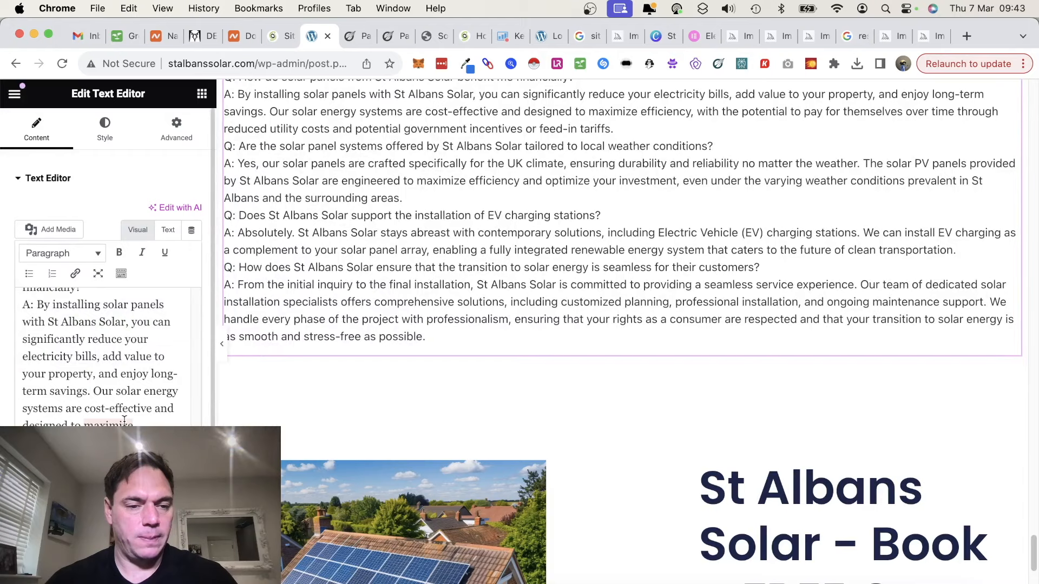
Remove the blank line between the FAQ's first question and its answer, and start the answer on a new line
scroll(123, 420, up, 15)
scroll(124, 420, up, 2)
scroll(108, 413, down, 3)
click(68, 375)
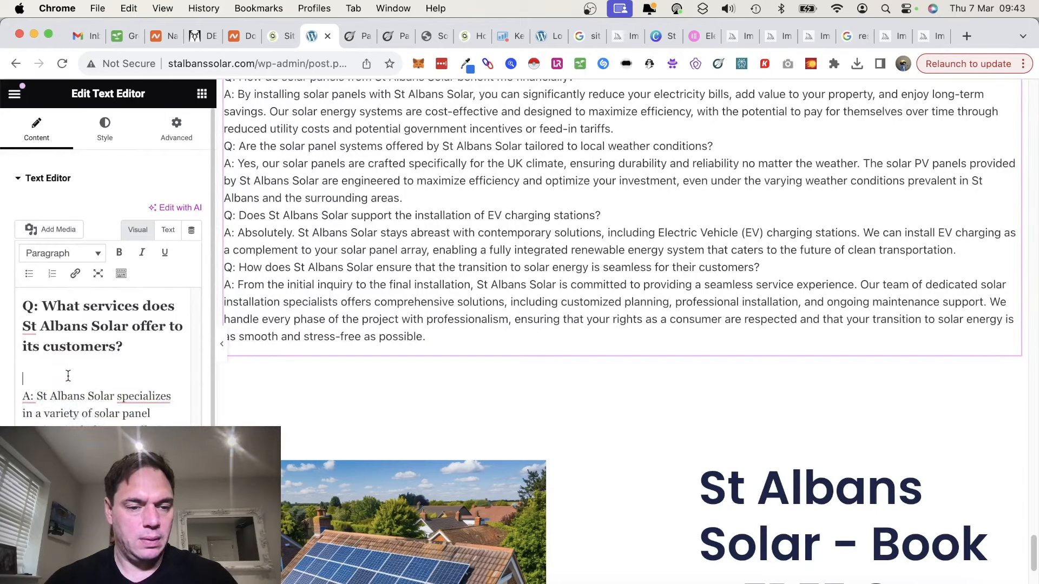
key(BackSpace)
key(Delete)
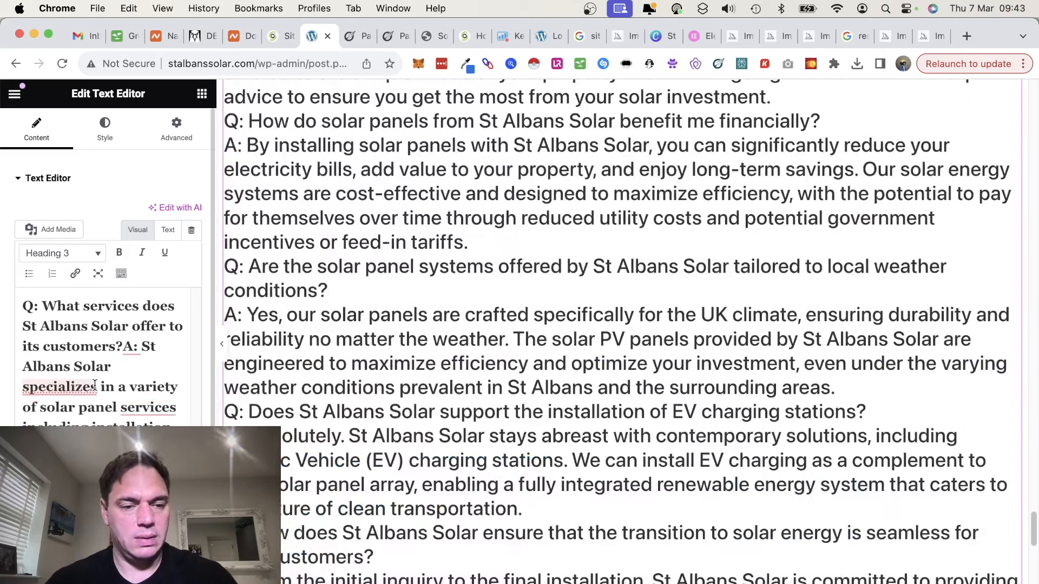
key(Return)
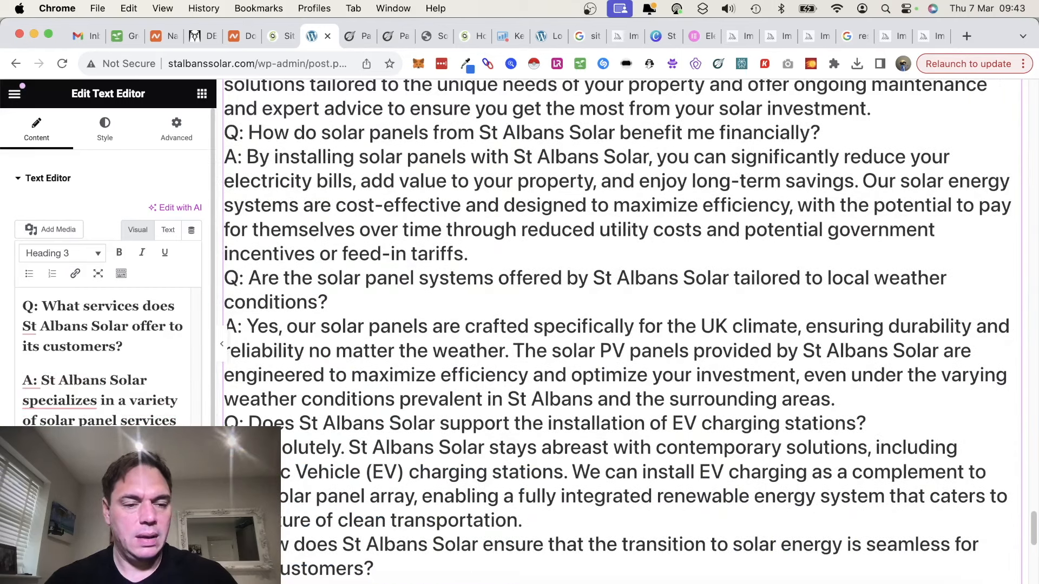
Review the remaining FAQ text and the homepage's article, services, About Us and hero sections
scroll(93, 394, down, 10)
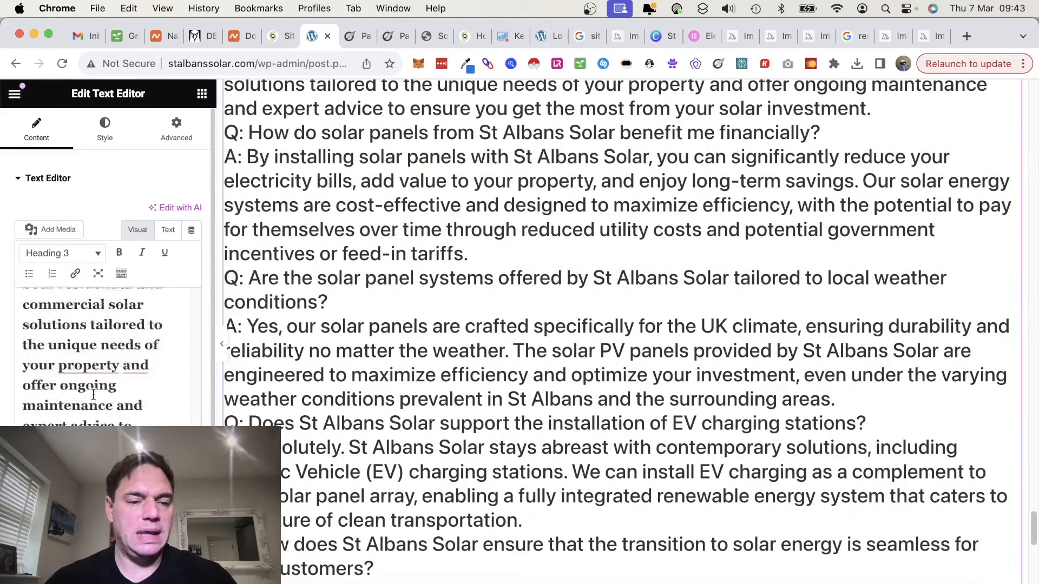
scroll(93, 395, down, 10)
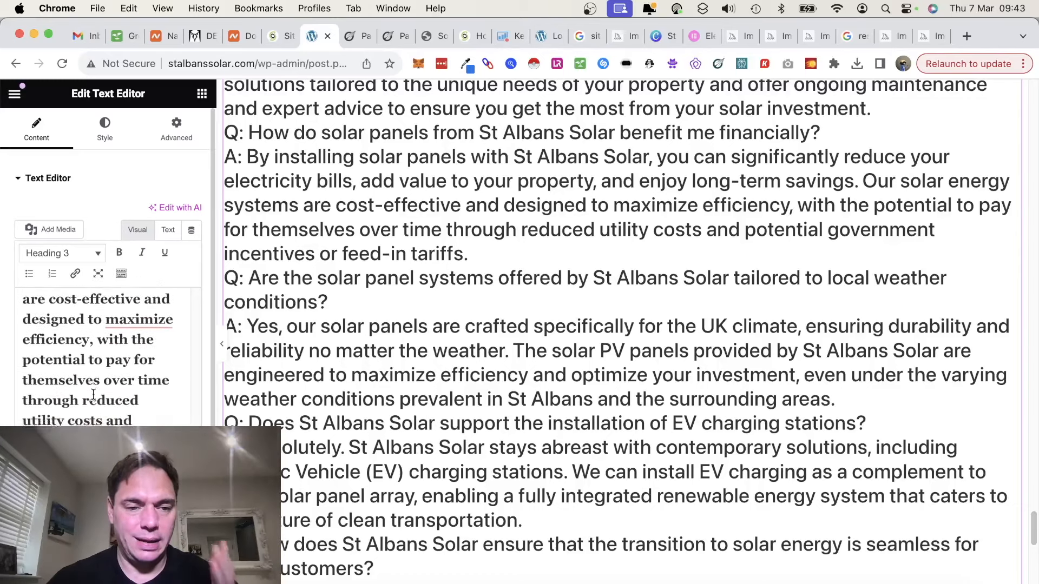
scroll(93, 394, down, 10)
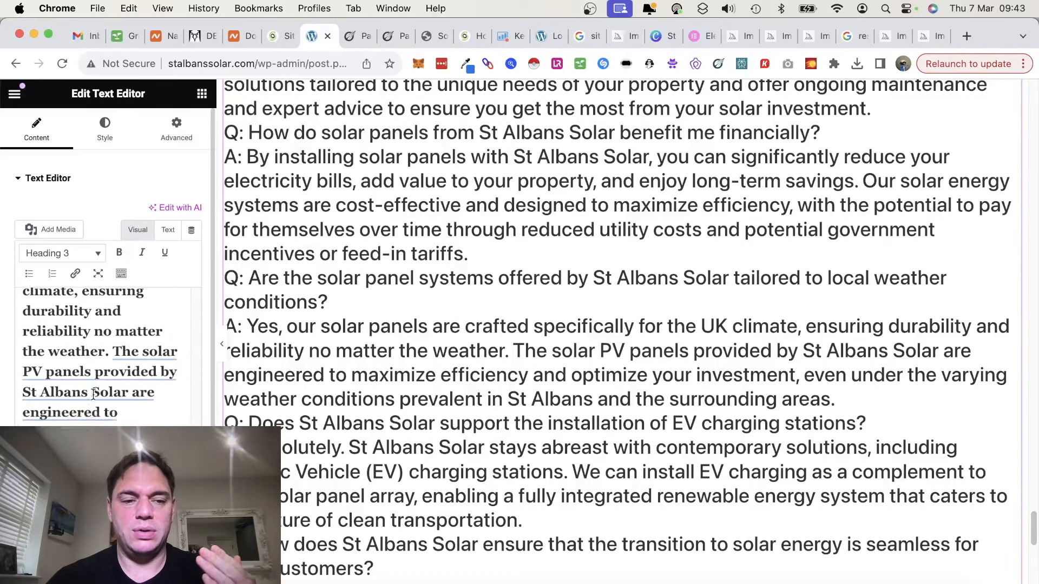
scroll(93, 395, down, 8)
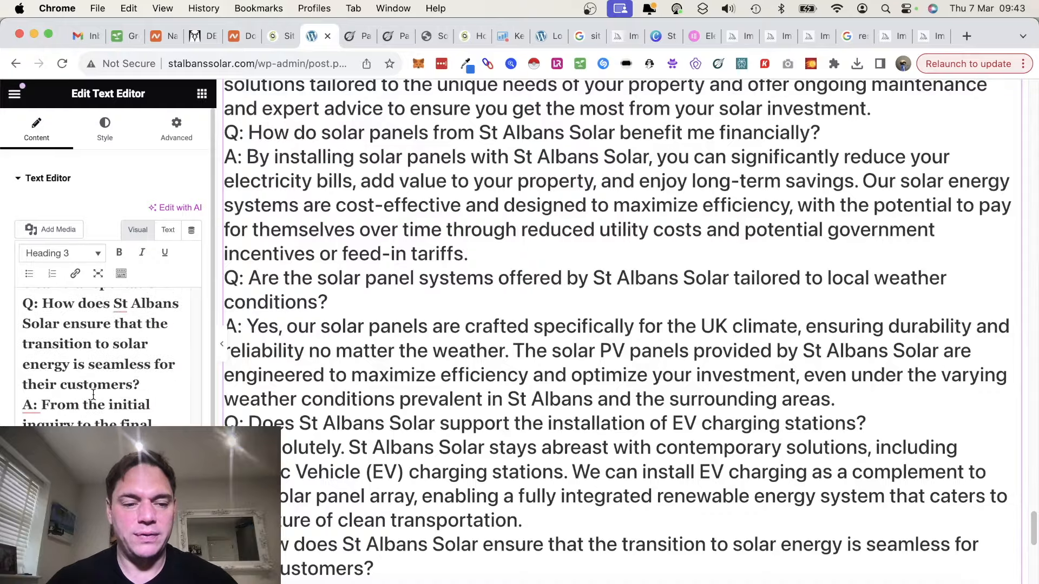
scroll(547, 354, up, 20)
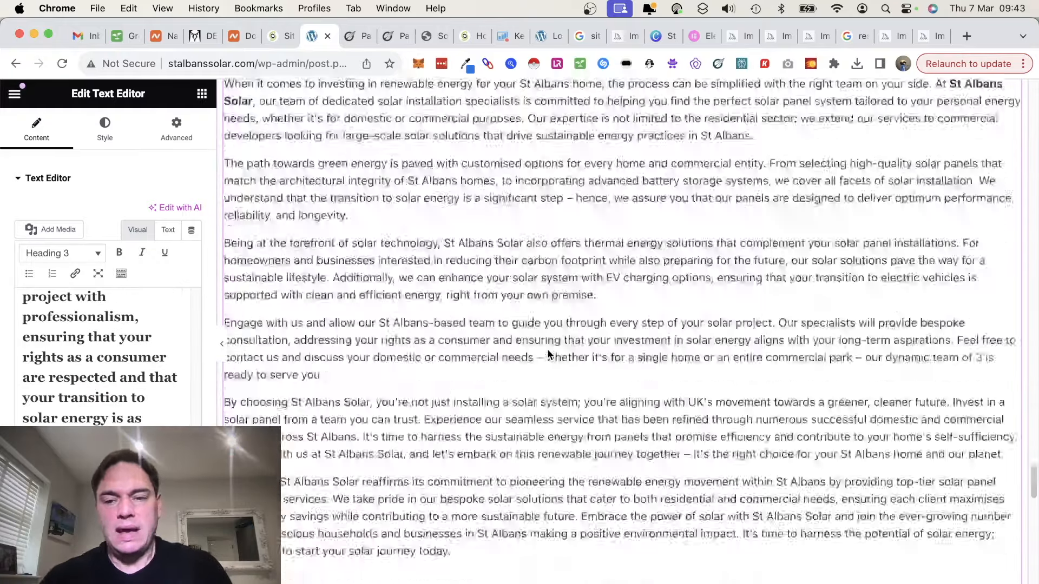
scroll(548, 354, up, 20)
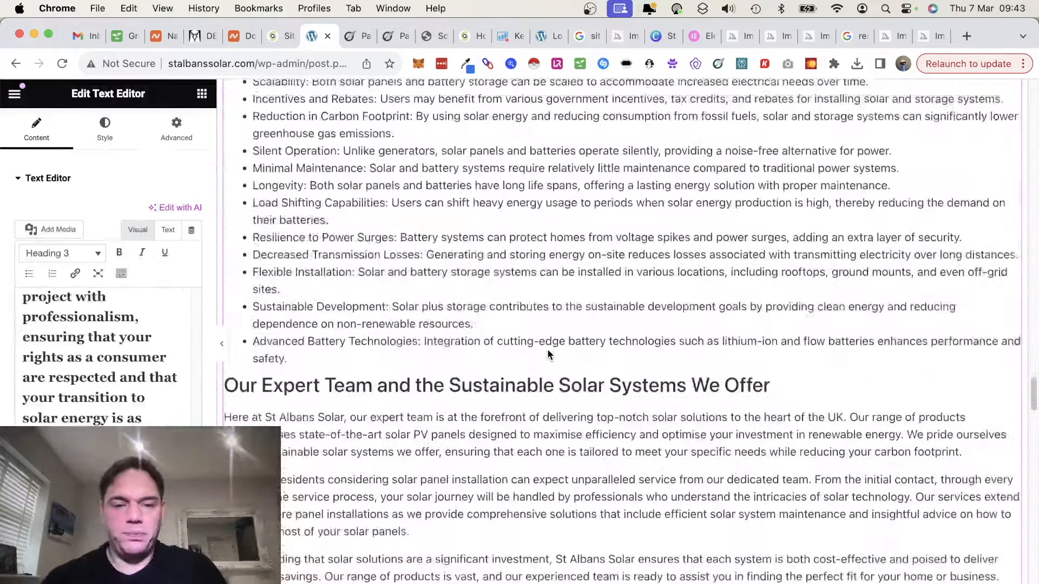
scroll(547, 355, up, 20)
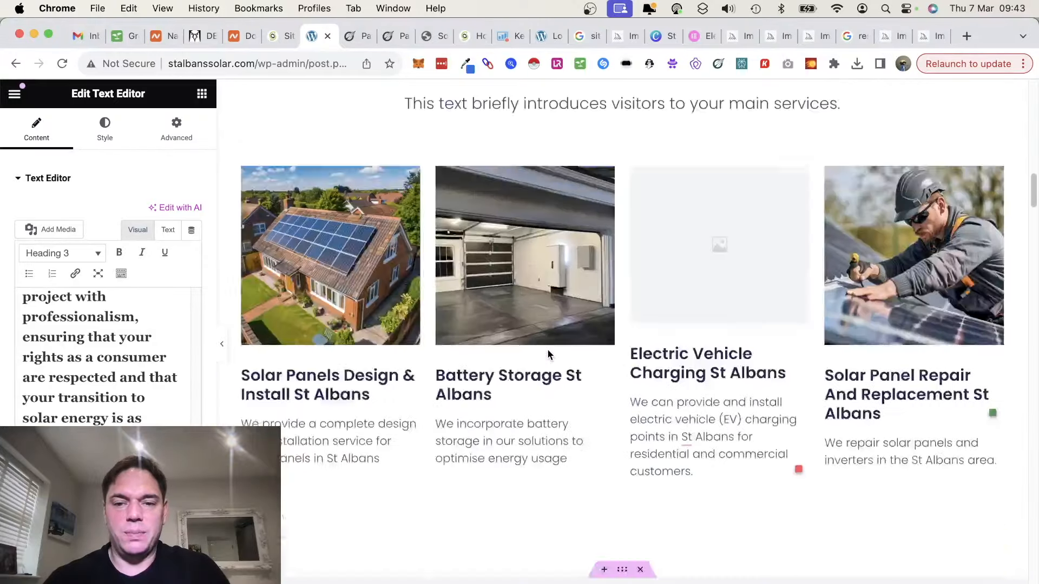
scroll(547, 354, up, 10)
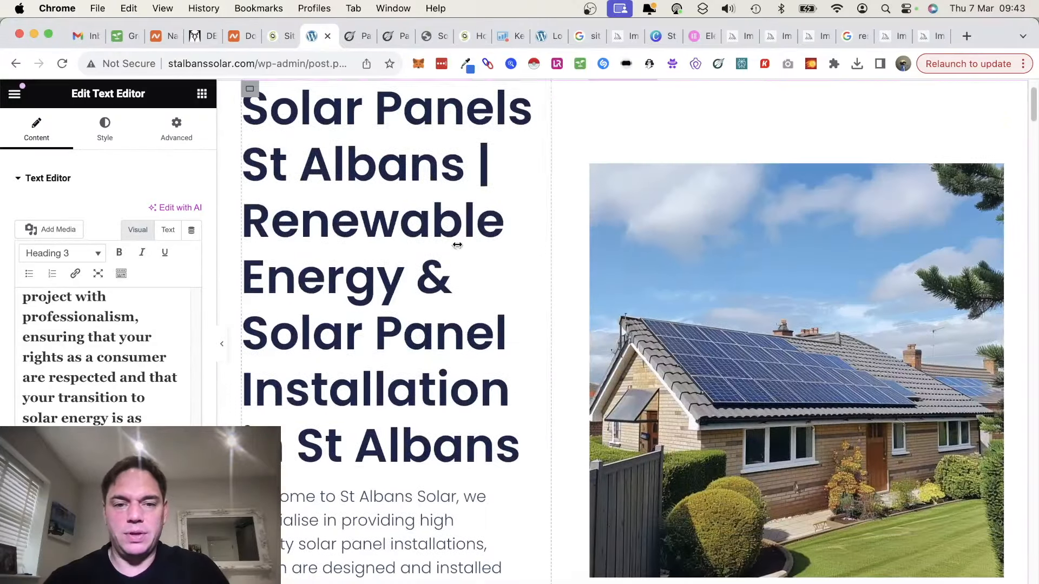
scroll(368, 384, down, 6)
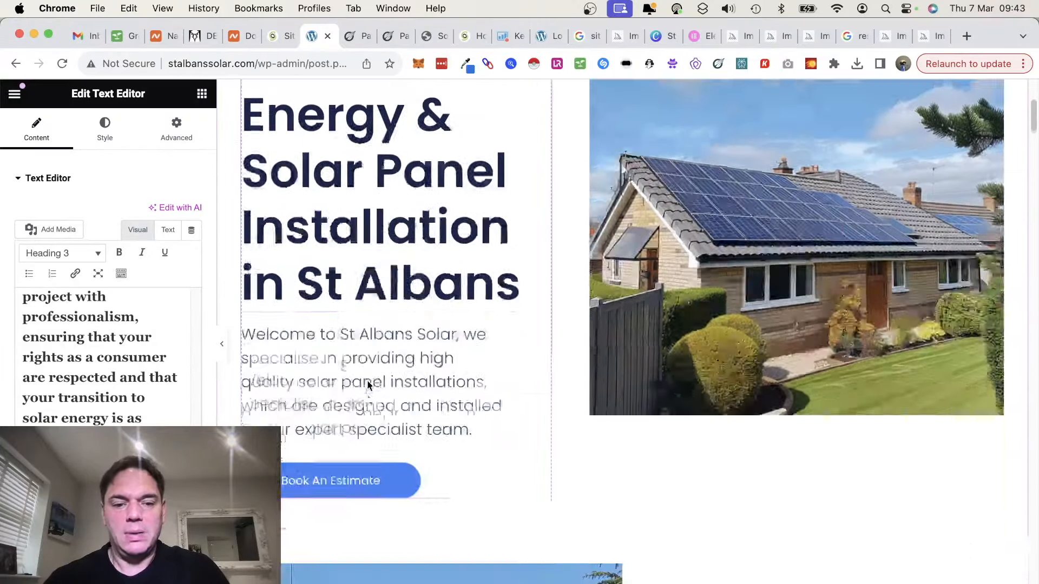
scroll(477, 314, up, 6)
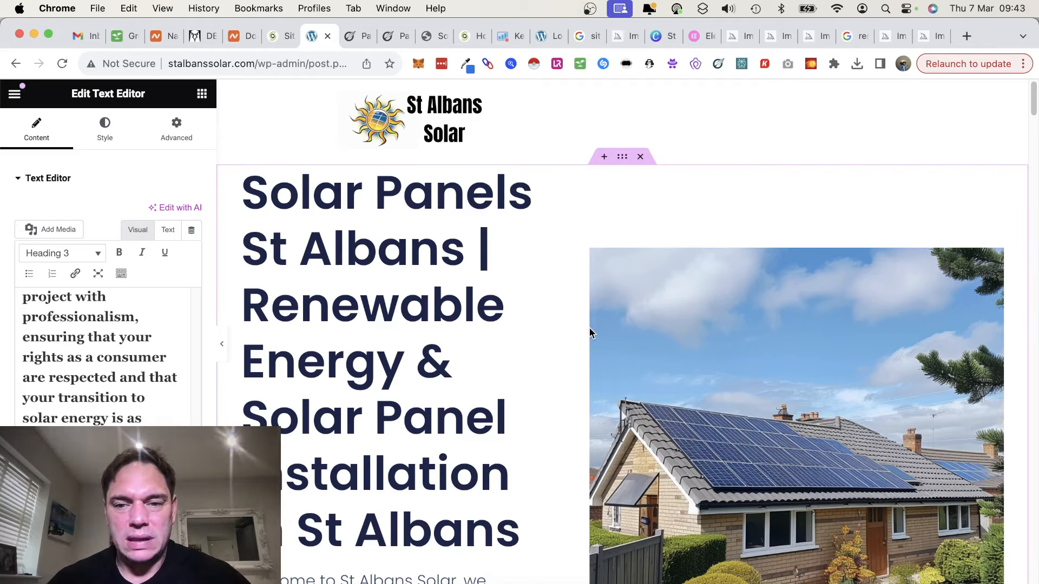
scroll(589, 327, down, 7)
scroll(590, 331, down, 12)
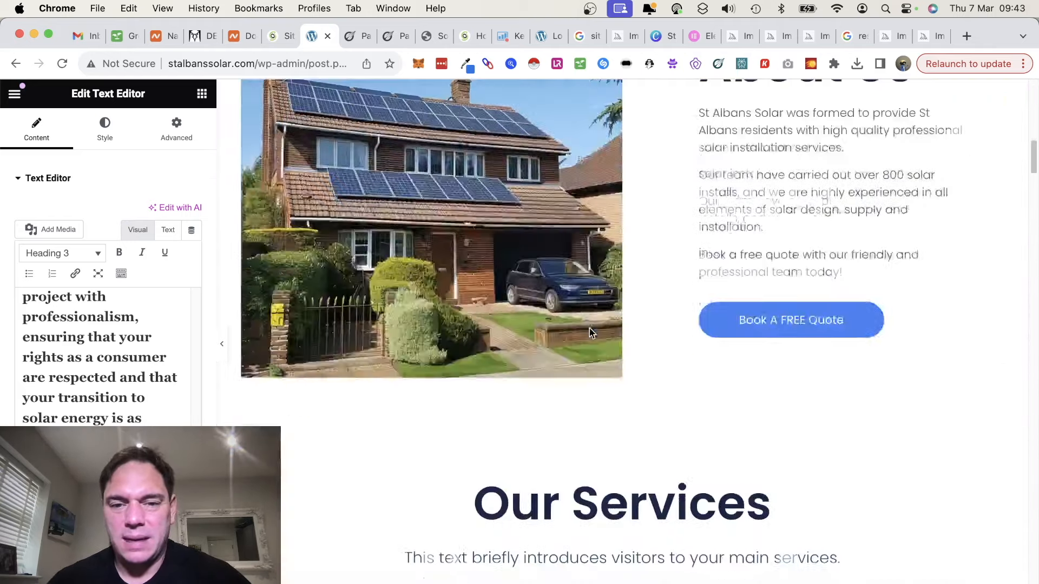
scroll(681, 249, up, 3)
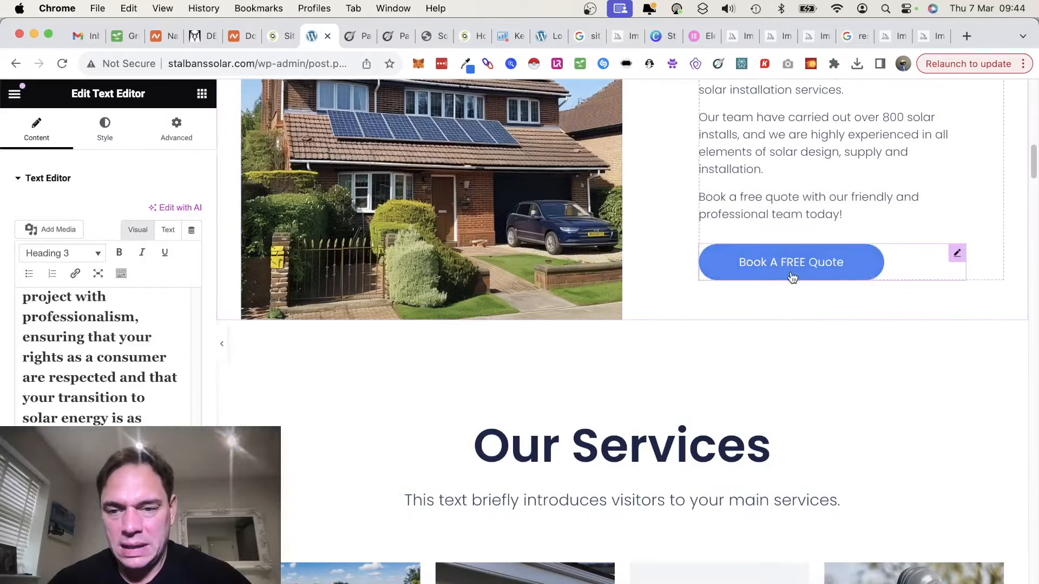
scroll(747, 216, up, 3)
scroll(744, 192, up, 4)
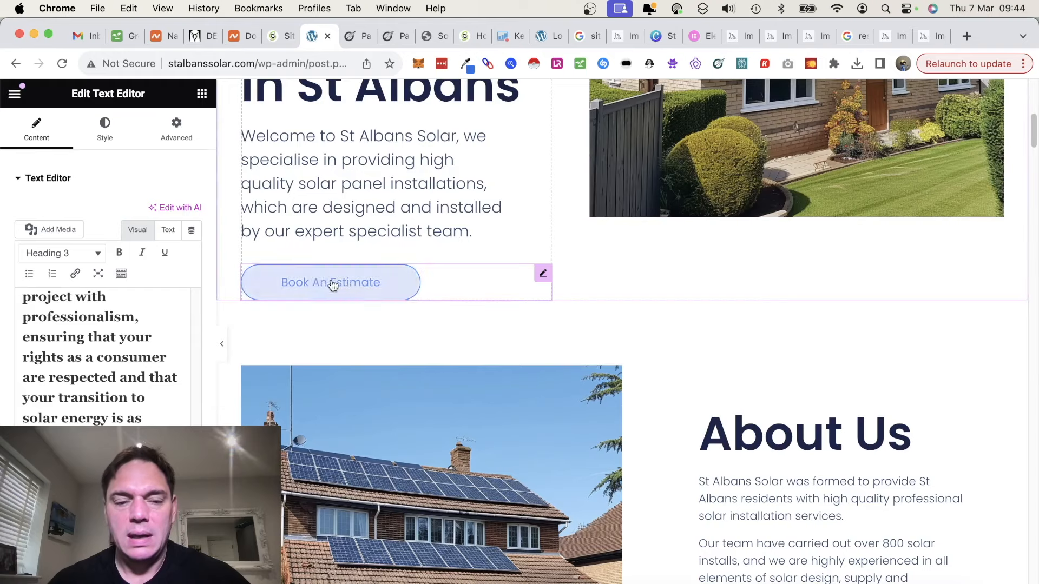
scroll(456, 245, up, 8)
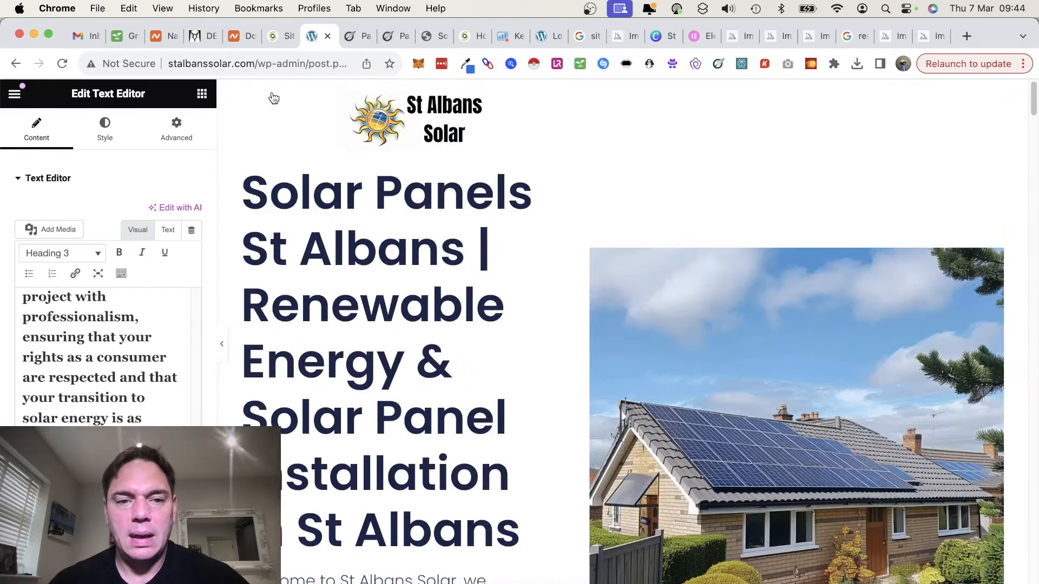
scroll(857, 147, down, 20)
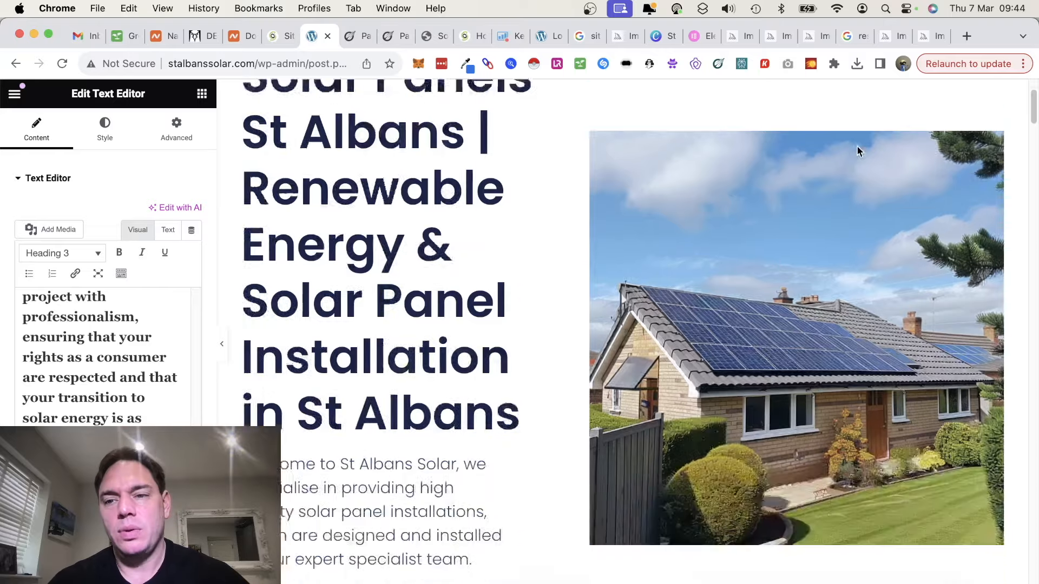
Switch to Discord and upscale images 1, 2 and 4 of the strong variations for "electric vehicle charging in a garage in the UK"
scroll(856, 146, down, 8)
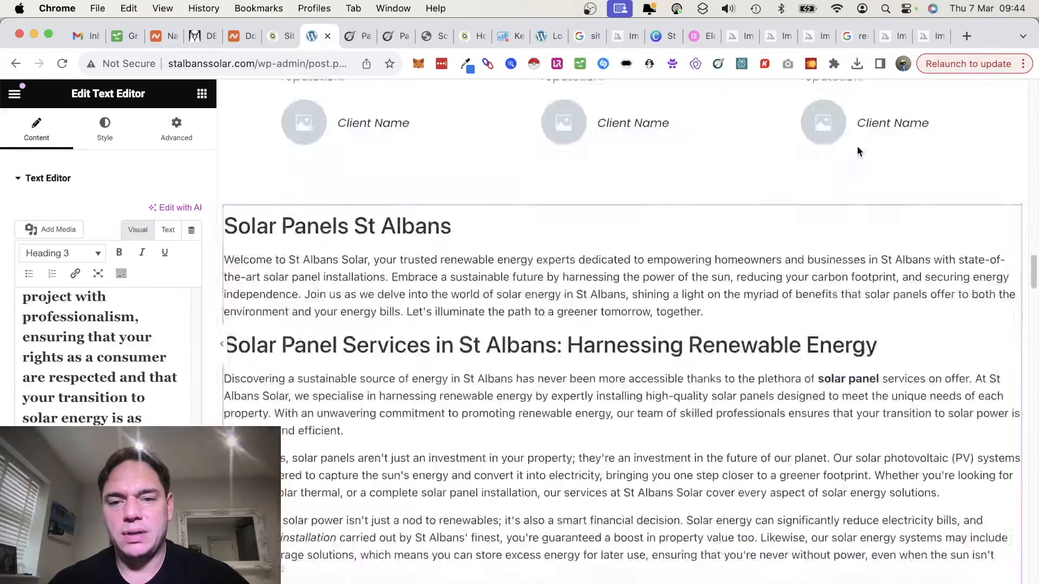
scroll(856, 146, up, 17)
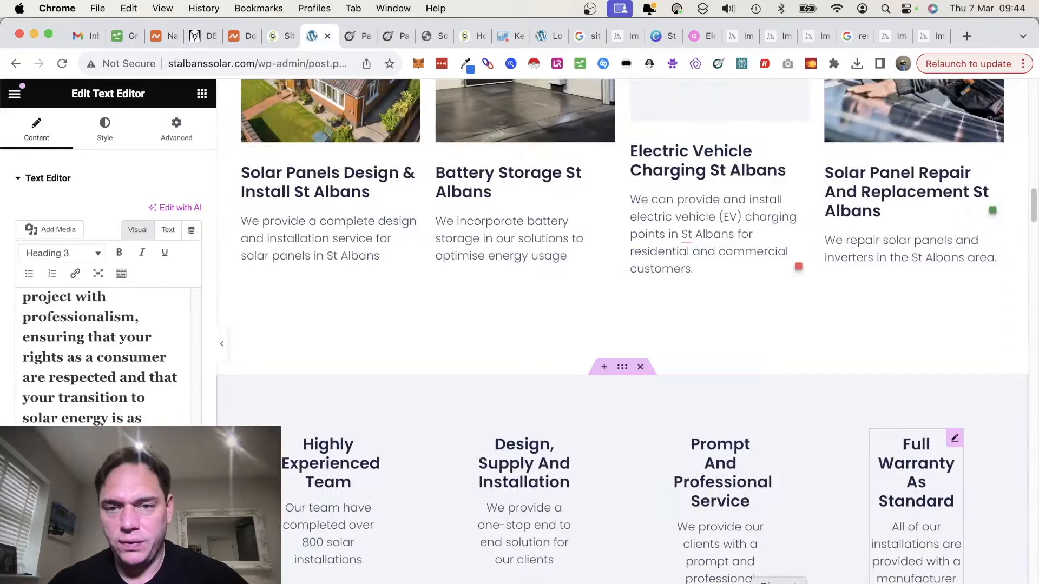
key(super+Tab)
scroll(595, 308, up, 15)
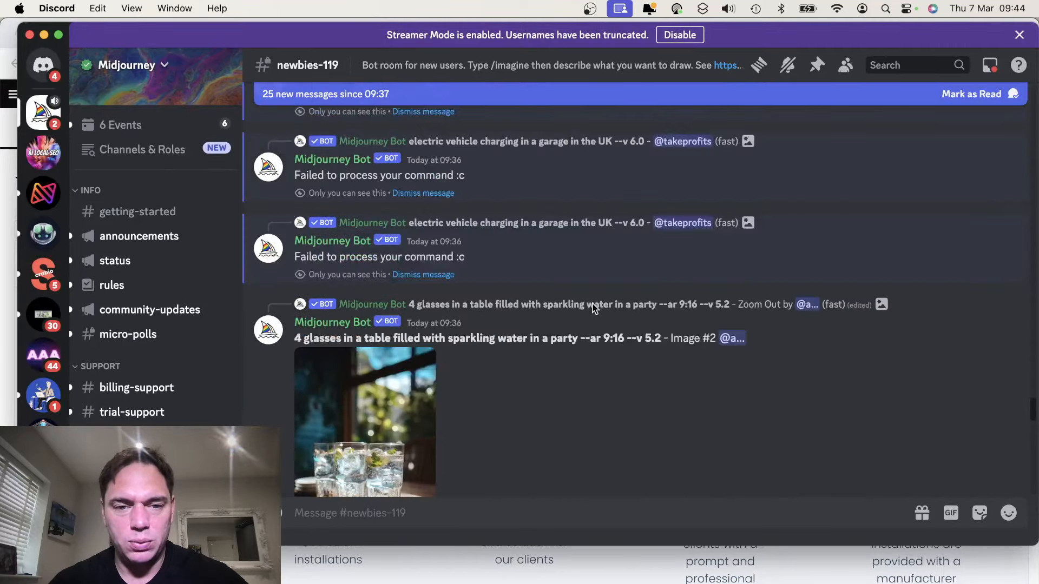
scroll(596, 309, up, 15)
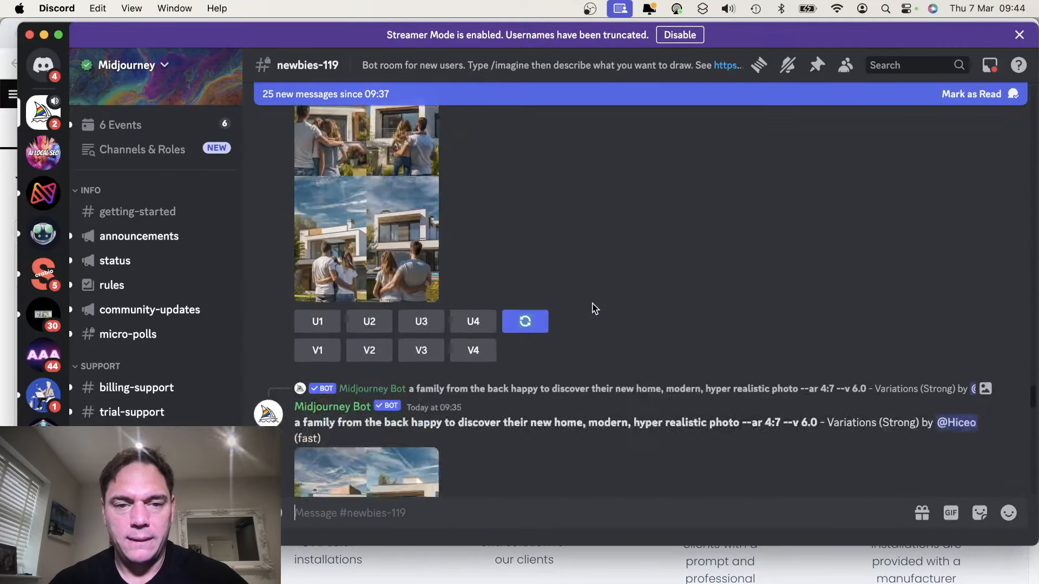
scroll(593, 306, up, 15)
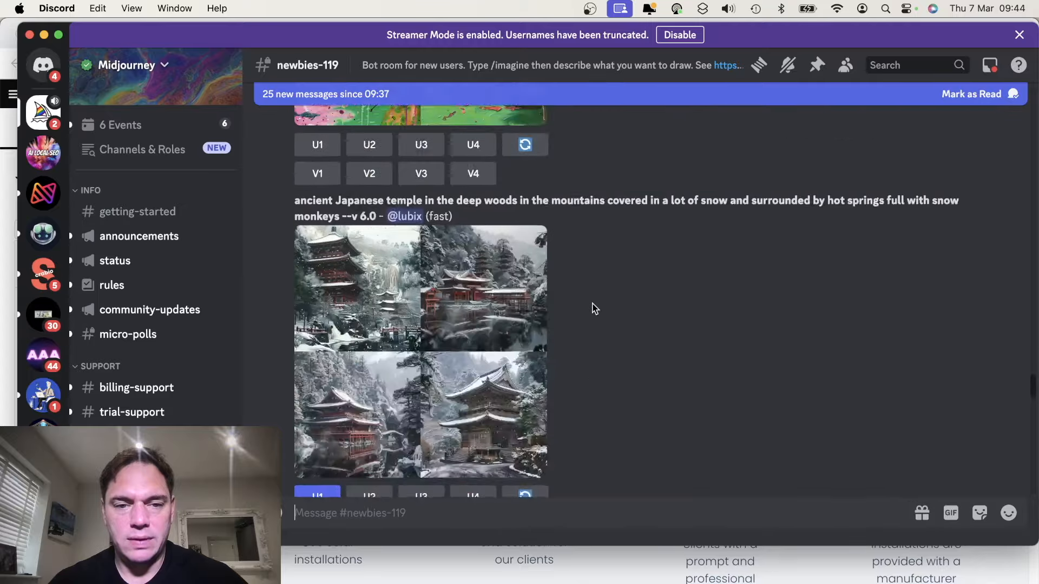
scroll(596, 308, up, 15)
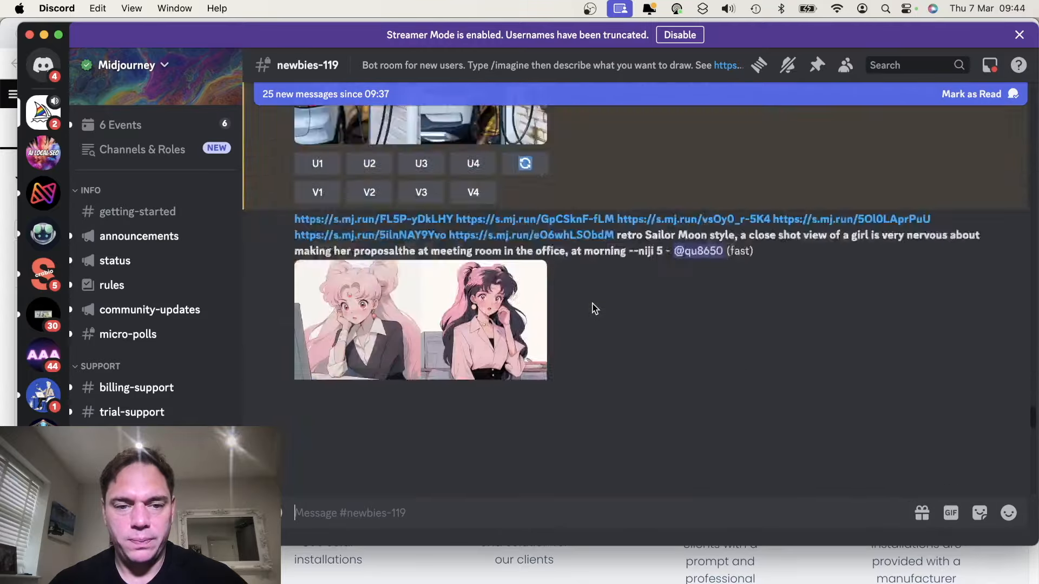
scroll(595, 309, down, 1)
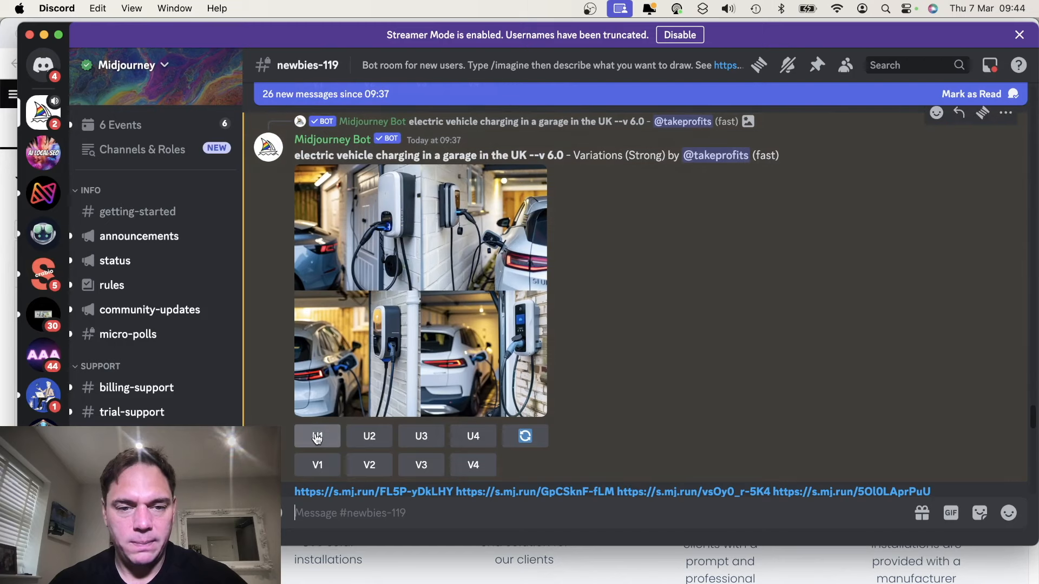
click(318, 437)
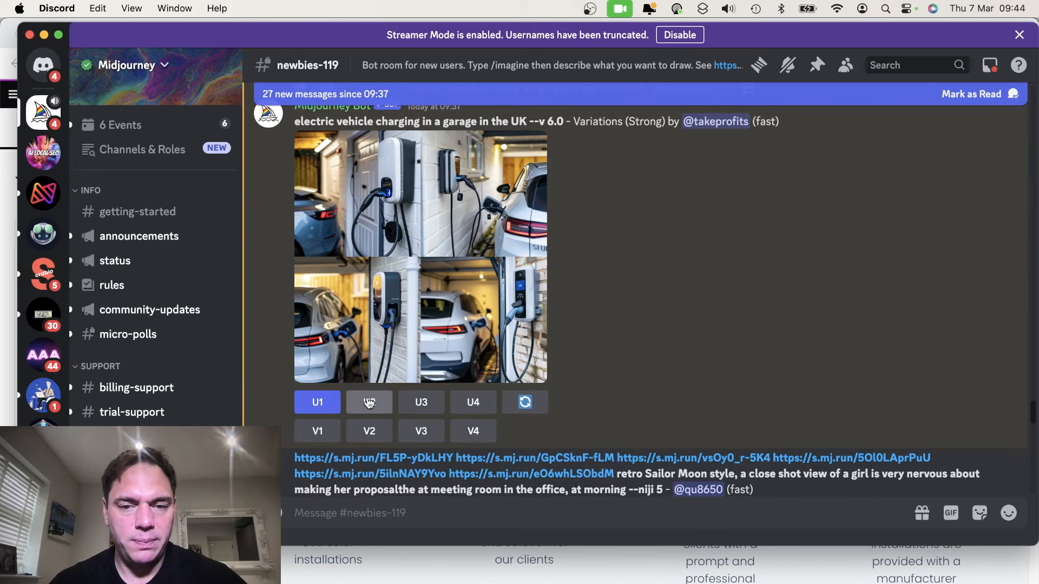
click(398, 402)
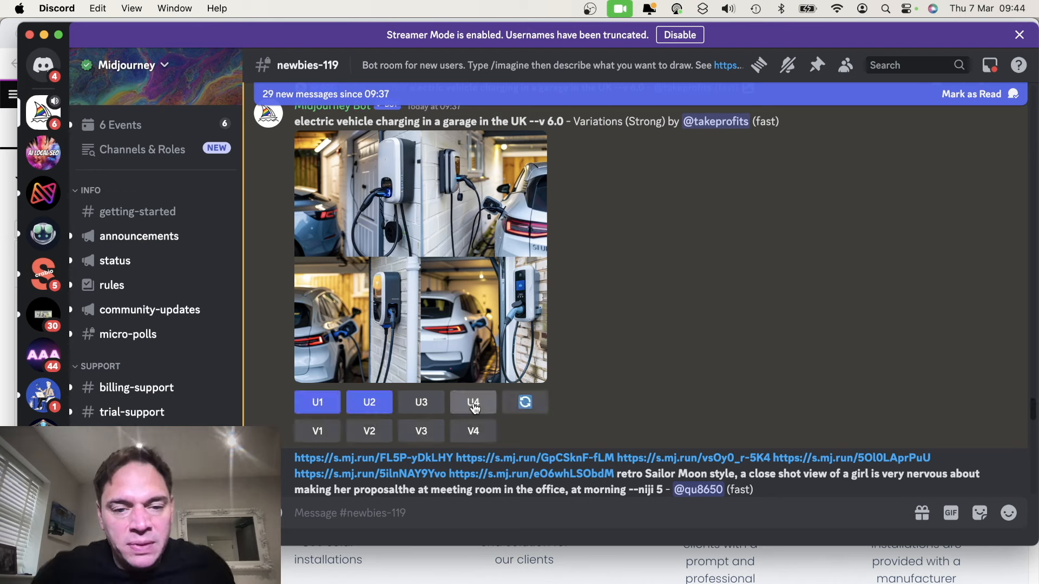
click(474, 403)
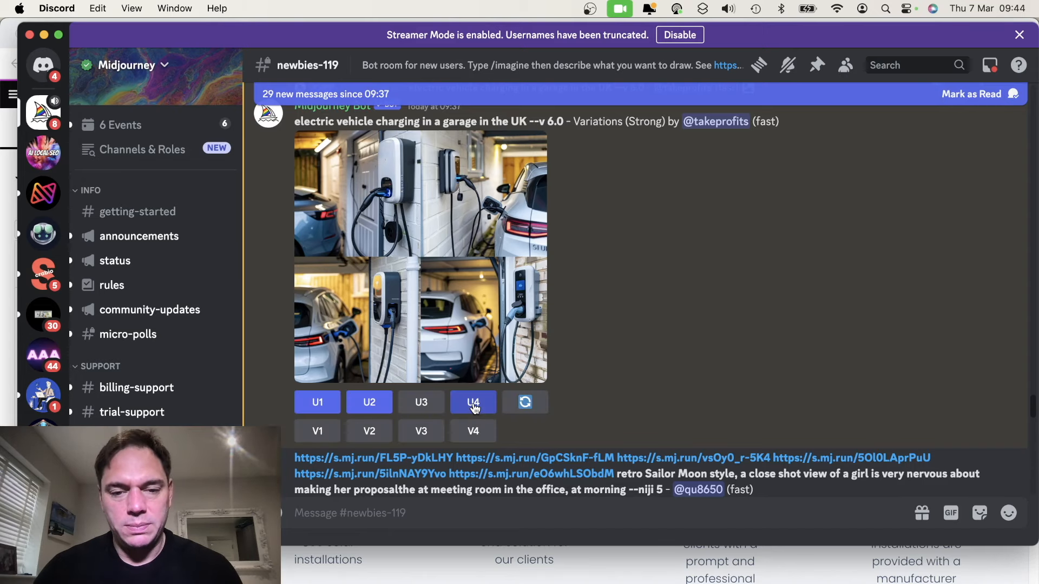
Find the upscaled electric vehicle charging images in newbies-119 and open the first one, with the blue car, on the Midjourney website
scroll(625, 336, up, 10)
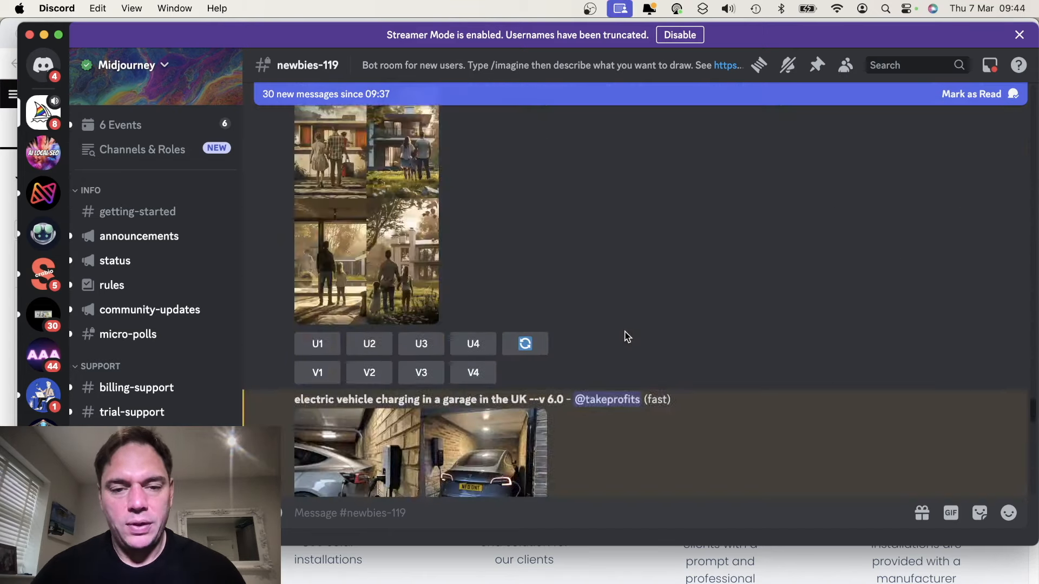
scroll(625, 336, up, 15)
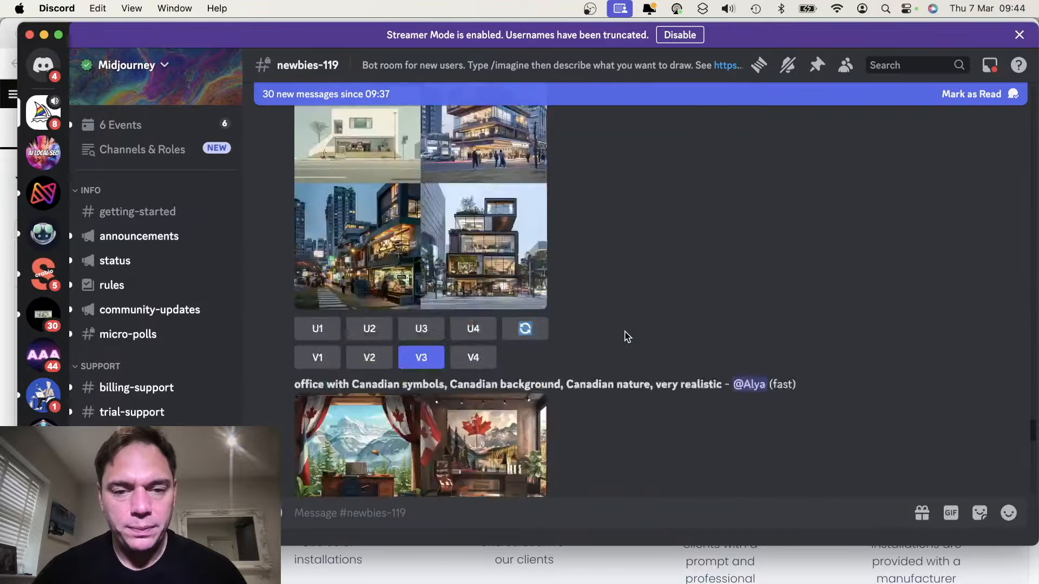
scroll(625, 336, up, 15)
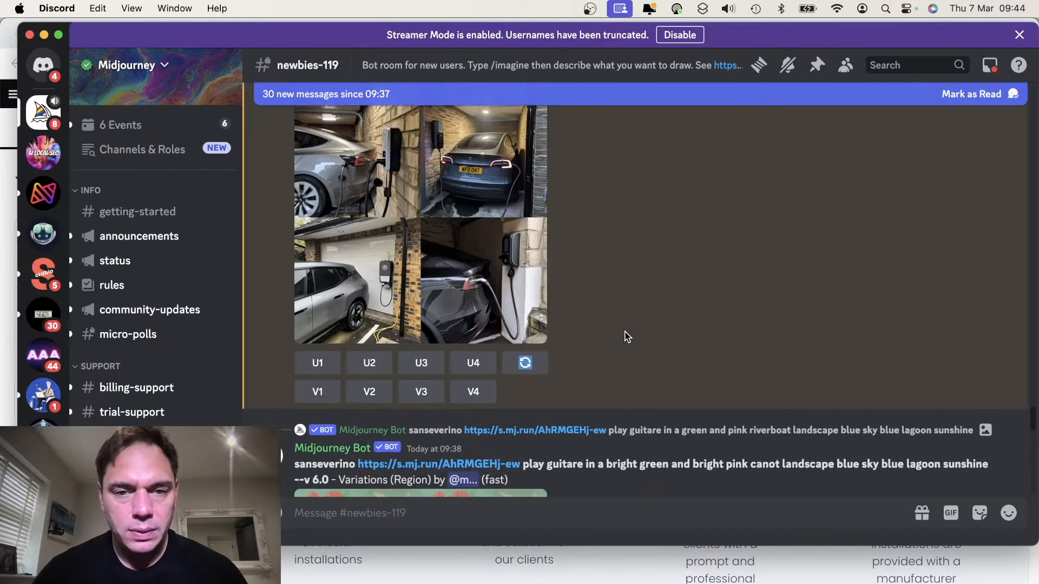
scroll(627, 336, down, 10)
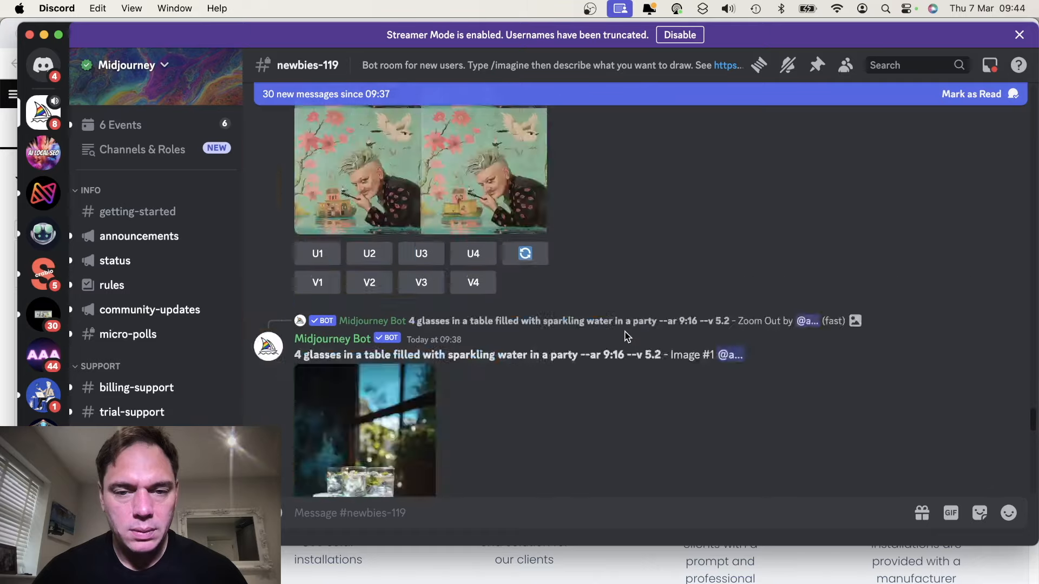
scroll(627, 336, up, 15)
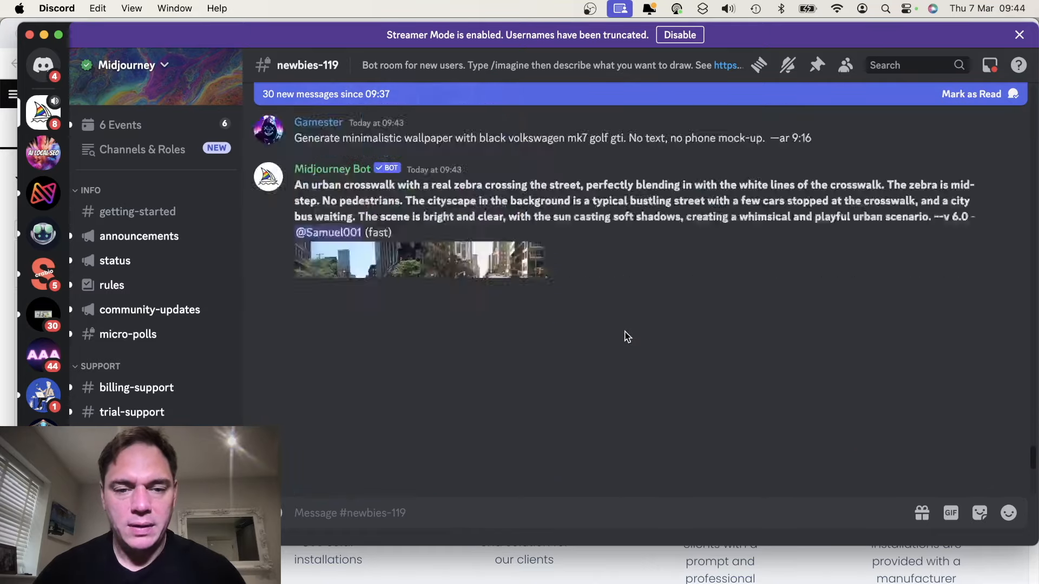
scroll(627, 336, down, 10)
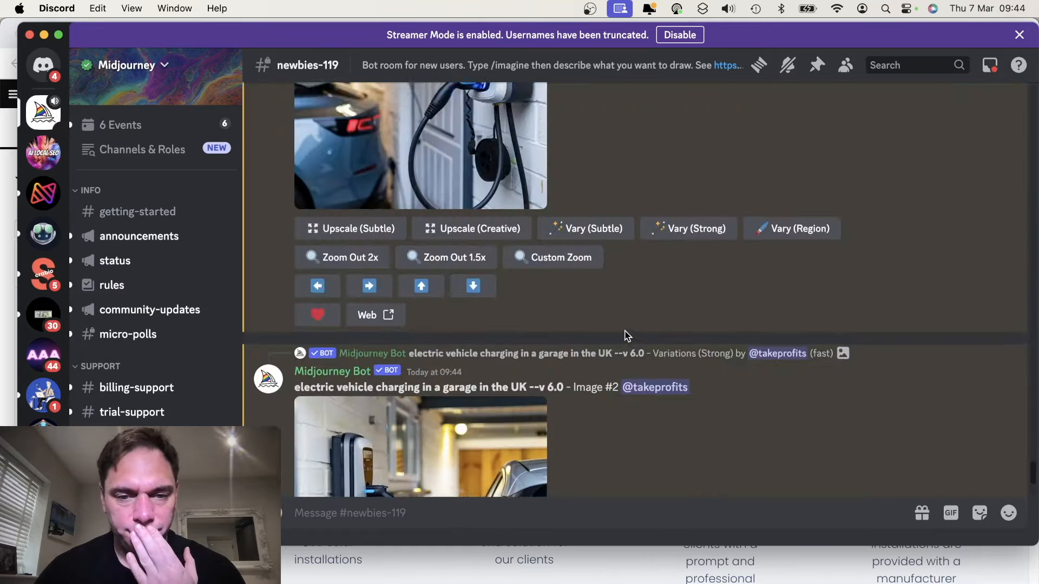
scroll(627, 336, up, 4)
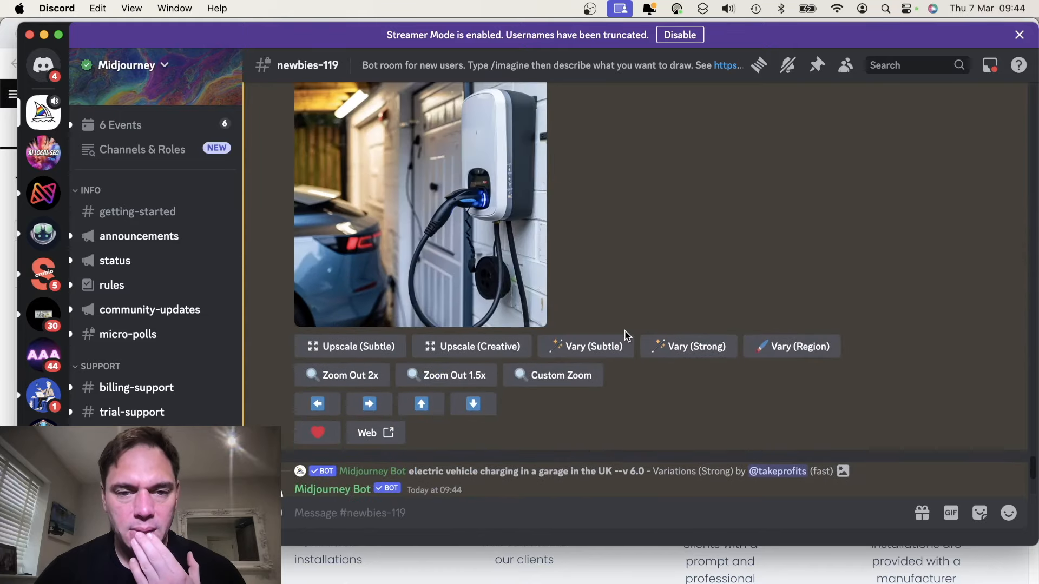
scroll(625, 336, up, 3)
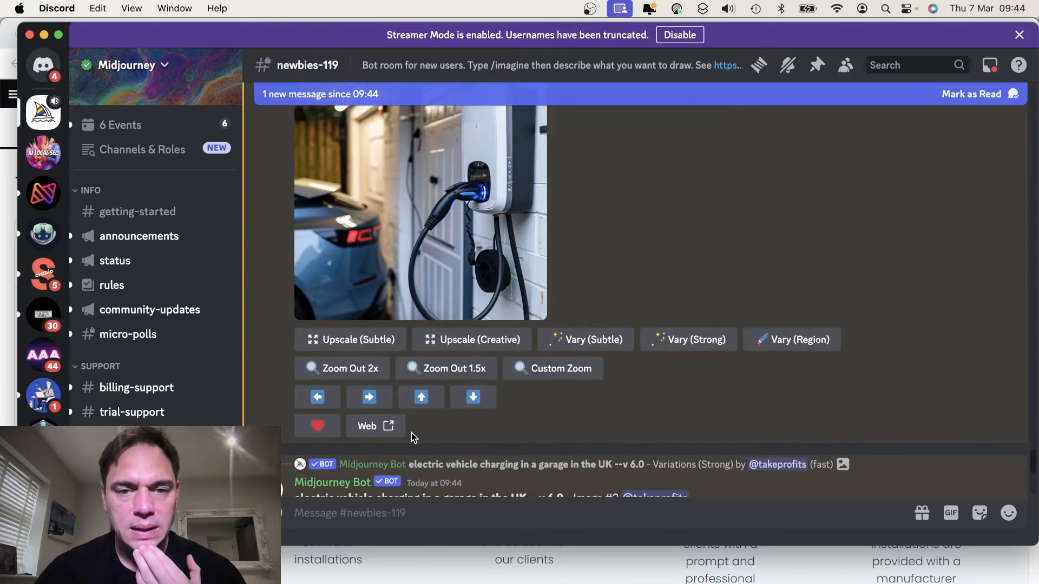
click(370, 430)
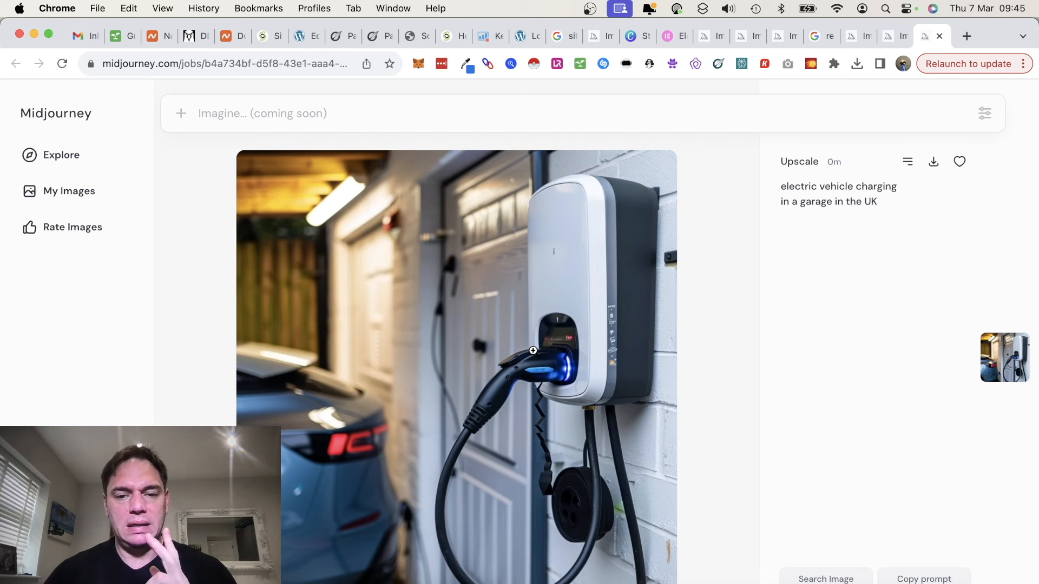
Save the charger image to Downloads as "Electric Vehicle Charging St Albans"
right_click(533, 351)
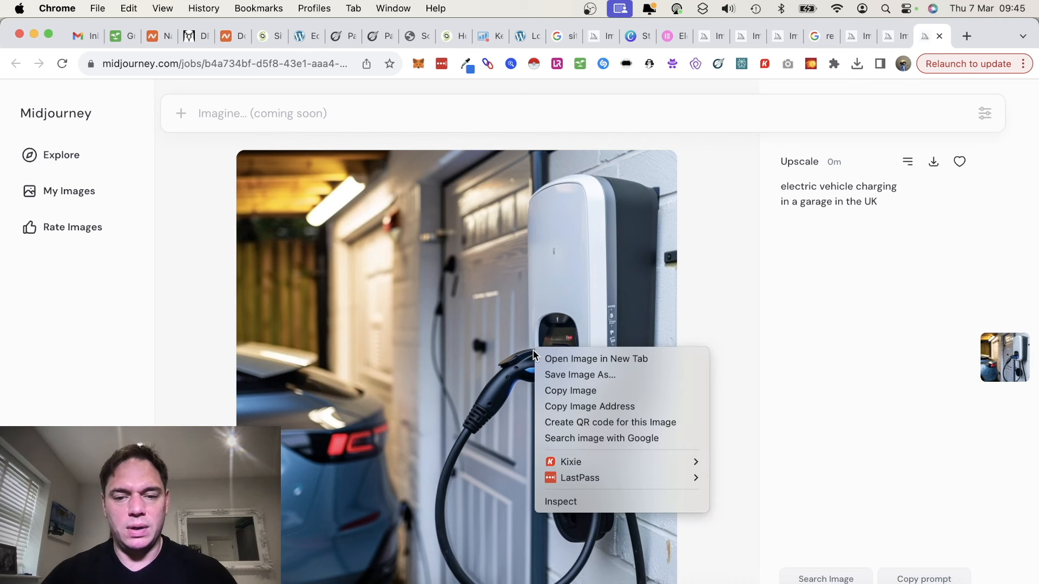
click(561, 375)
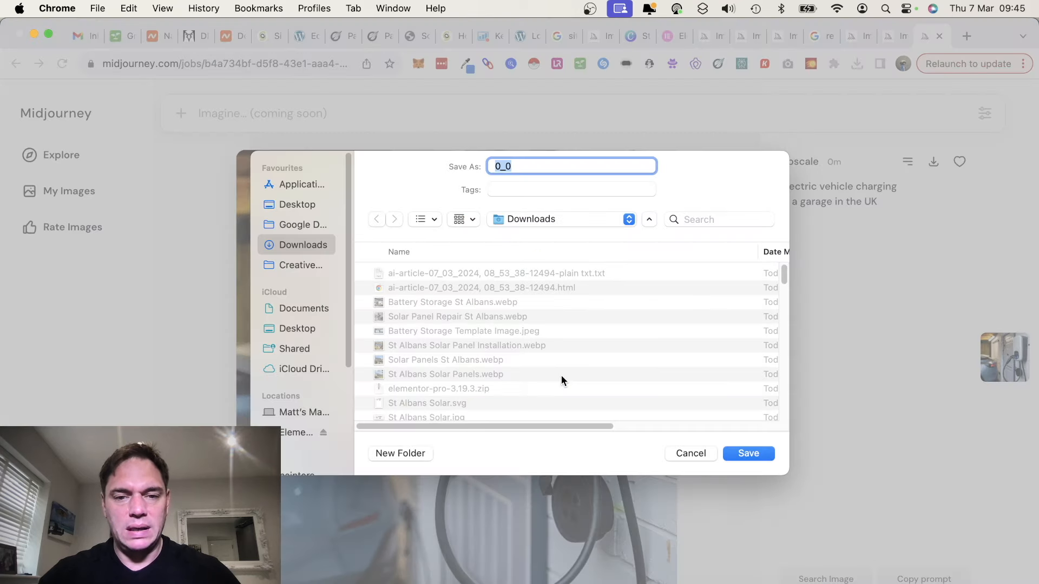
text(Electric Vehicle Charging)
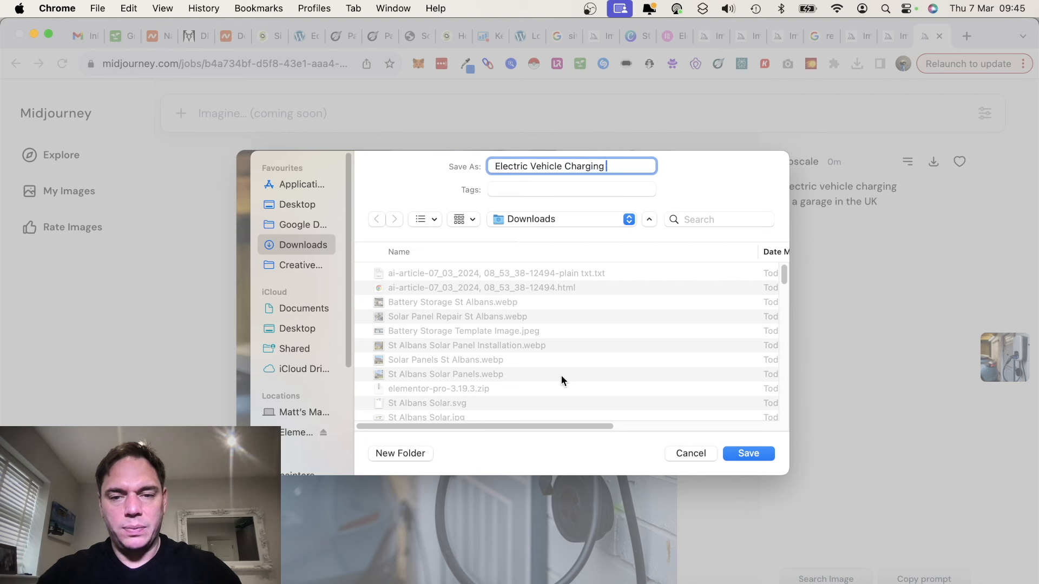
text(bans)
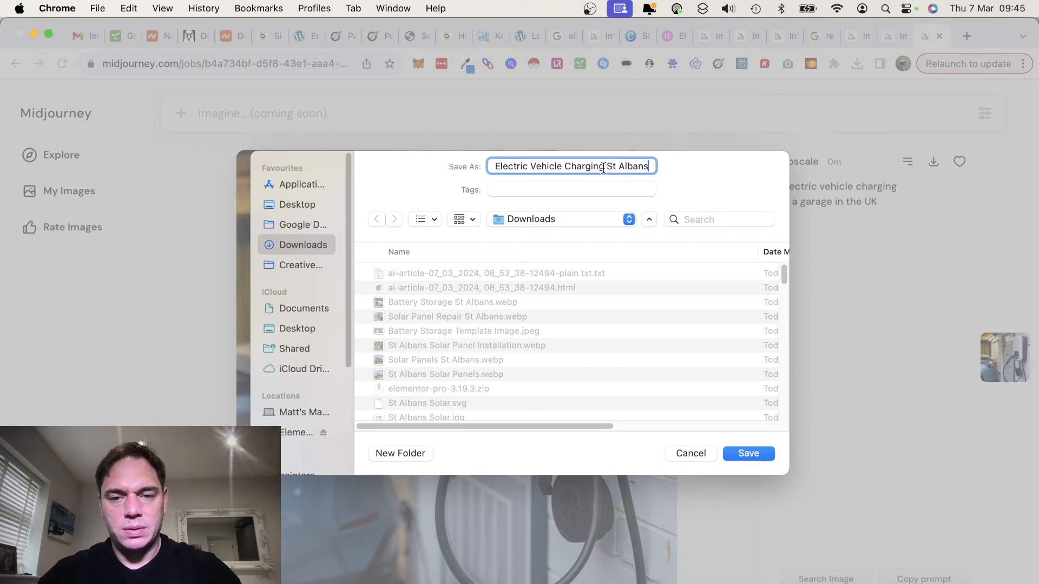
click(738, 453)
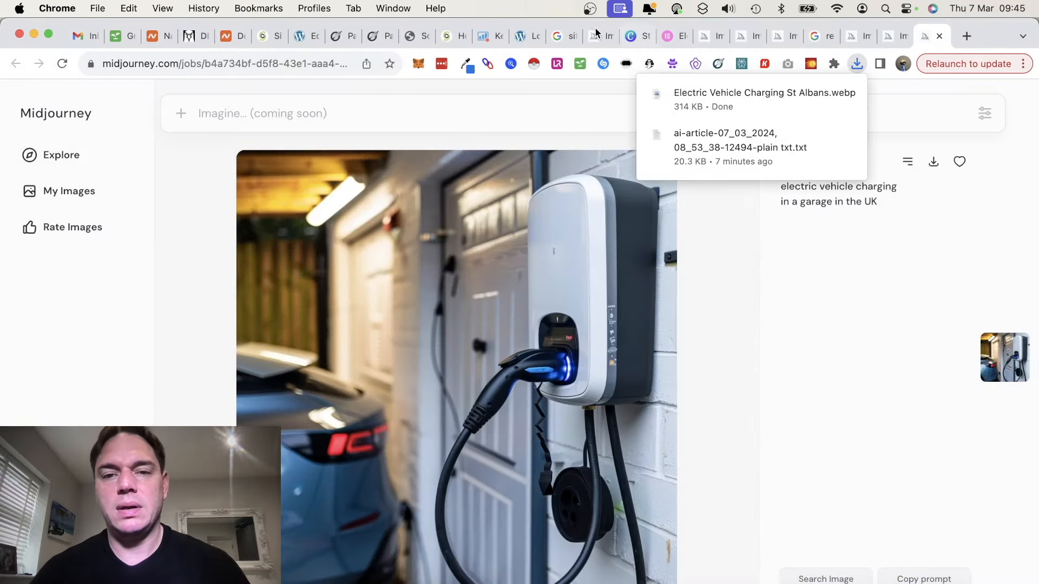
Return to the homepage's Elementor editor and open the Electric Vehicle Charging St Albans image box in the services section for editing
click(528, 34)
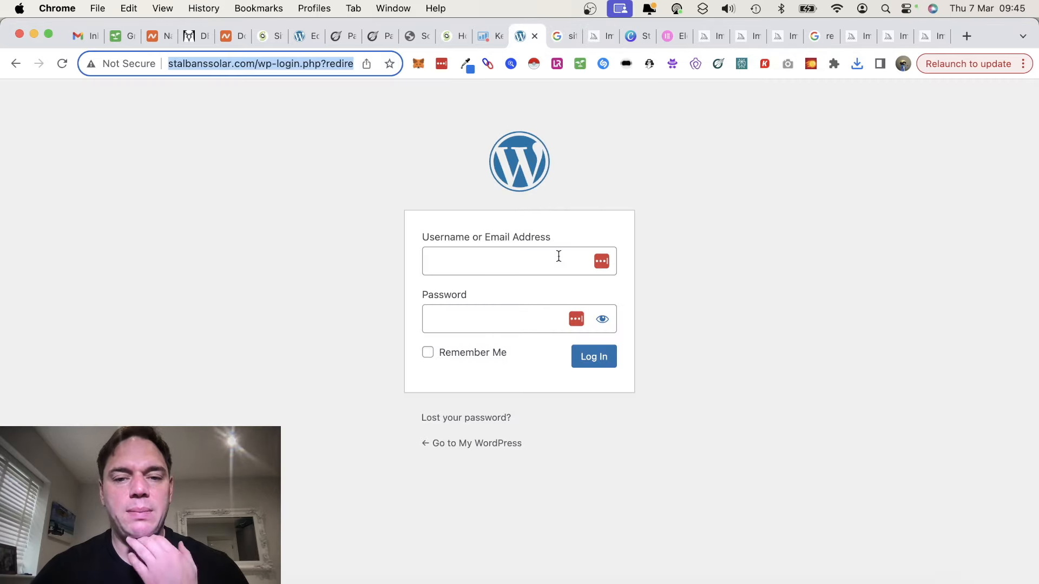
click(407, 37)
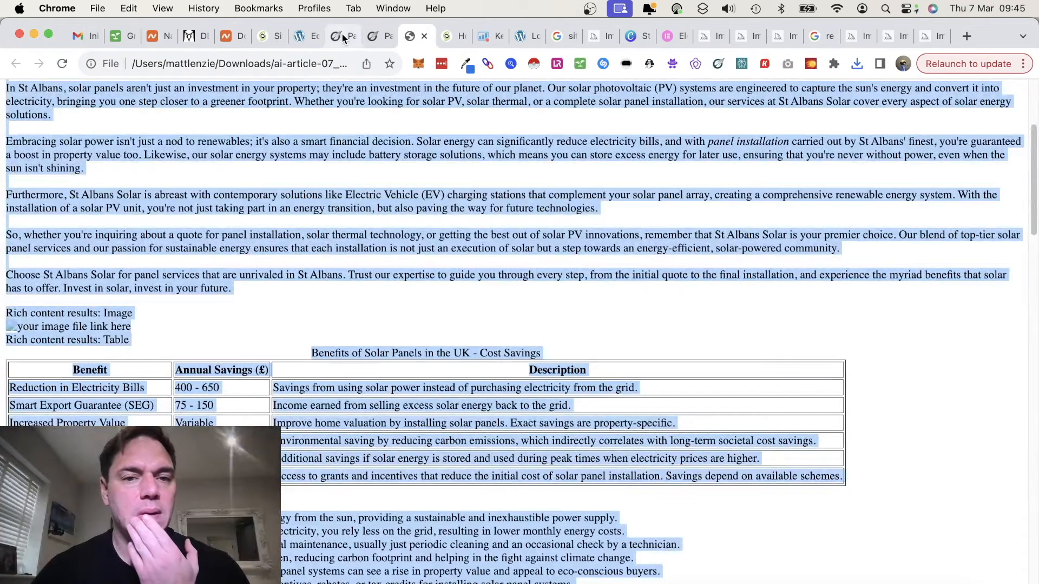
click(316, 38)
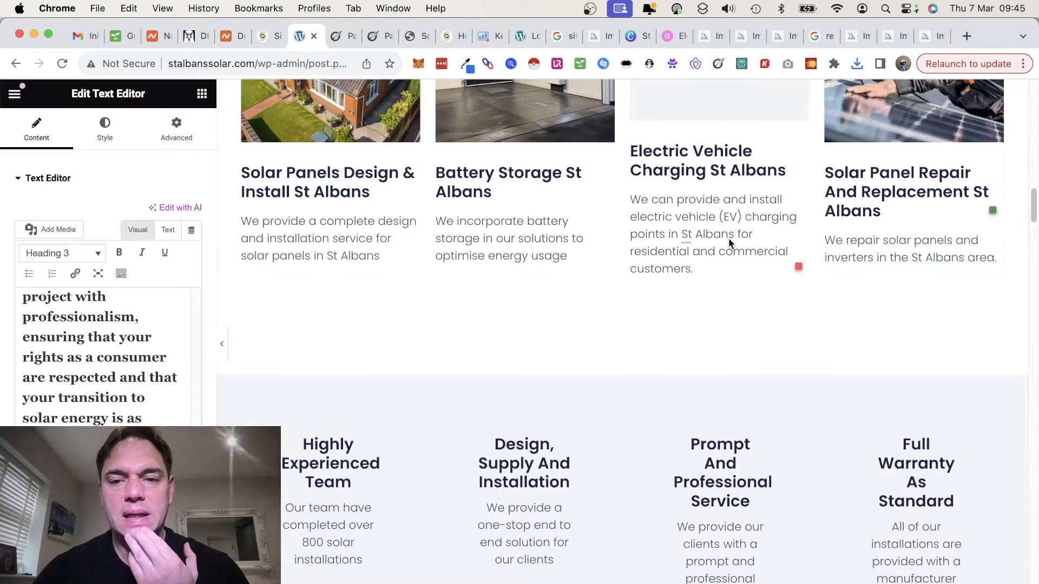
scroll(729, 238, up, 4)
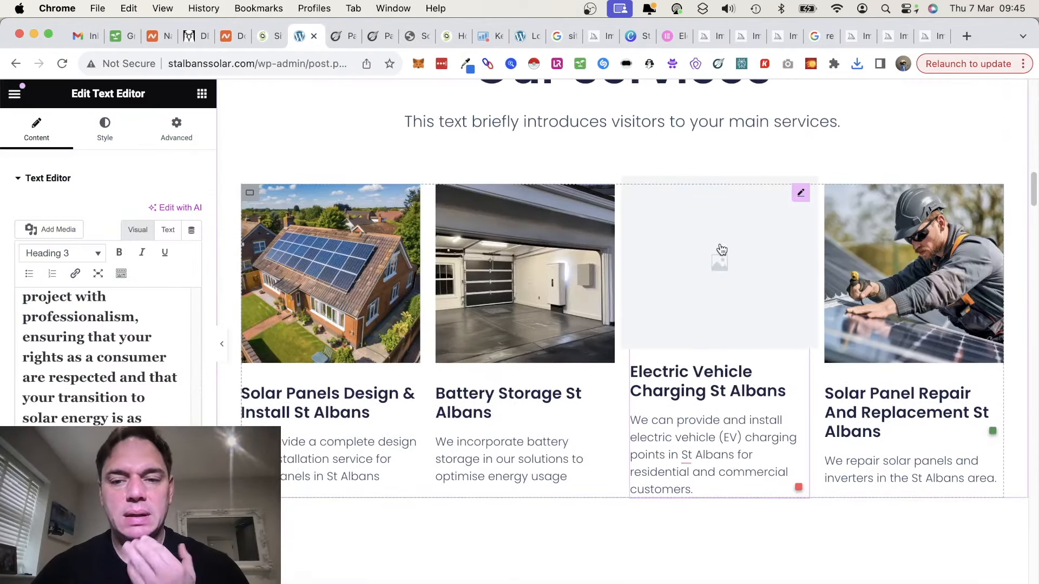
click(722, 249)
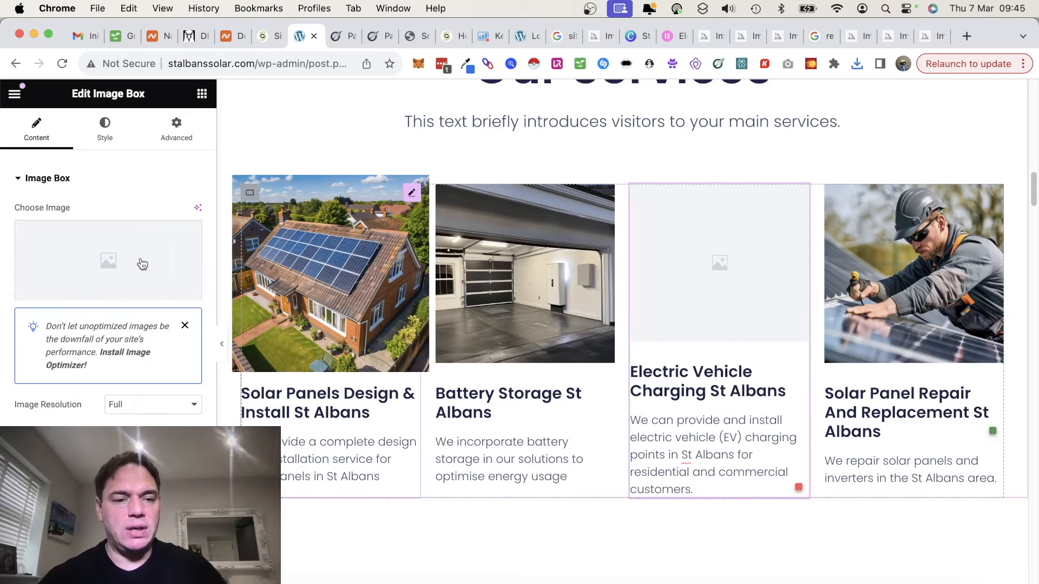
Upload the Electric Vehicle Charging webp from Downloads as the image for the Electric Vehicle Charging St Albans box
mouse_move(136, 263)
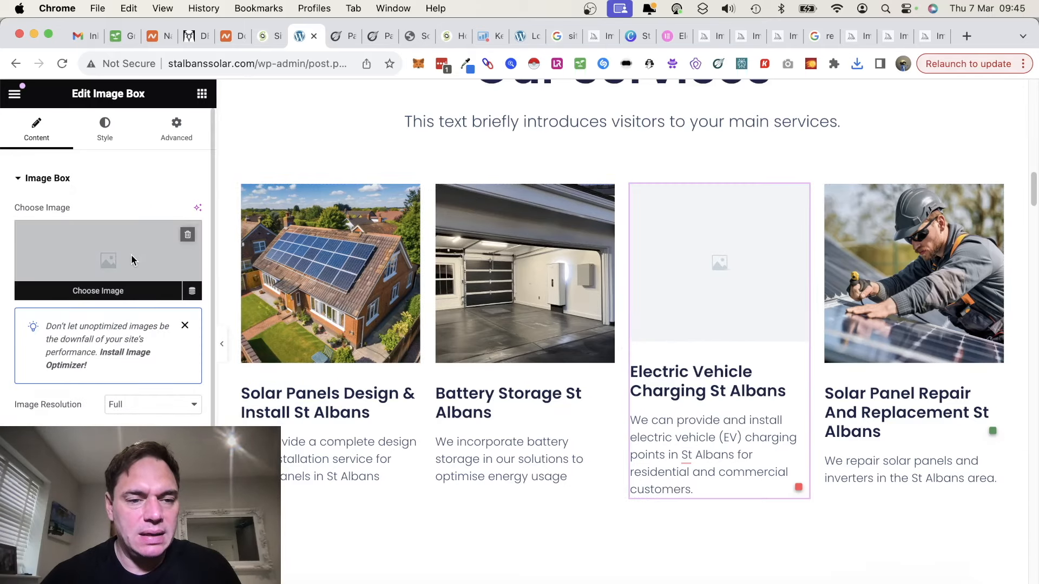
click(132, 258)
click(205, 149)
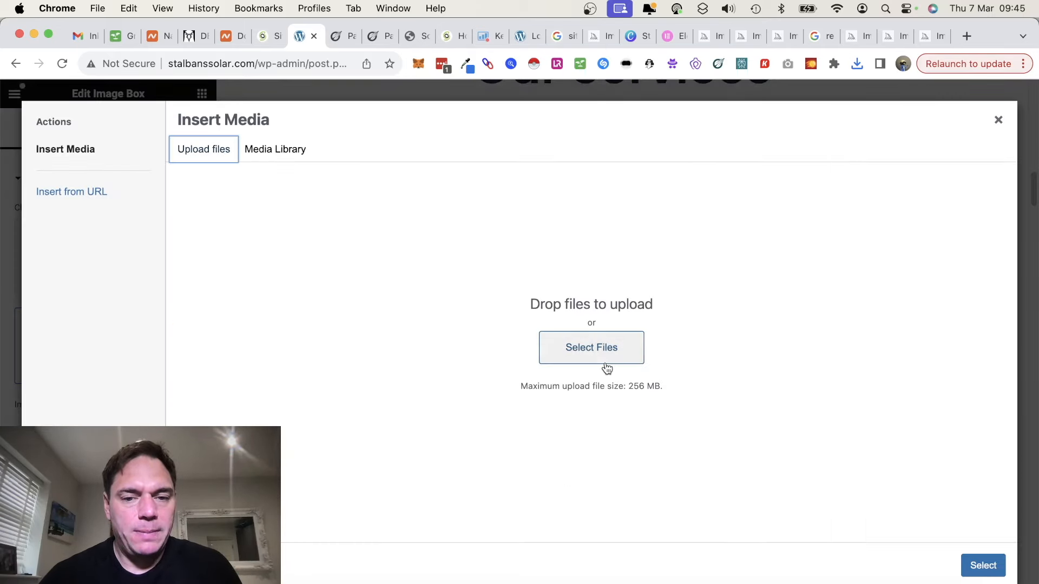
click(613, 339)
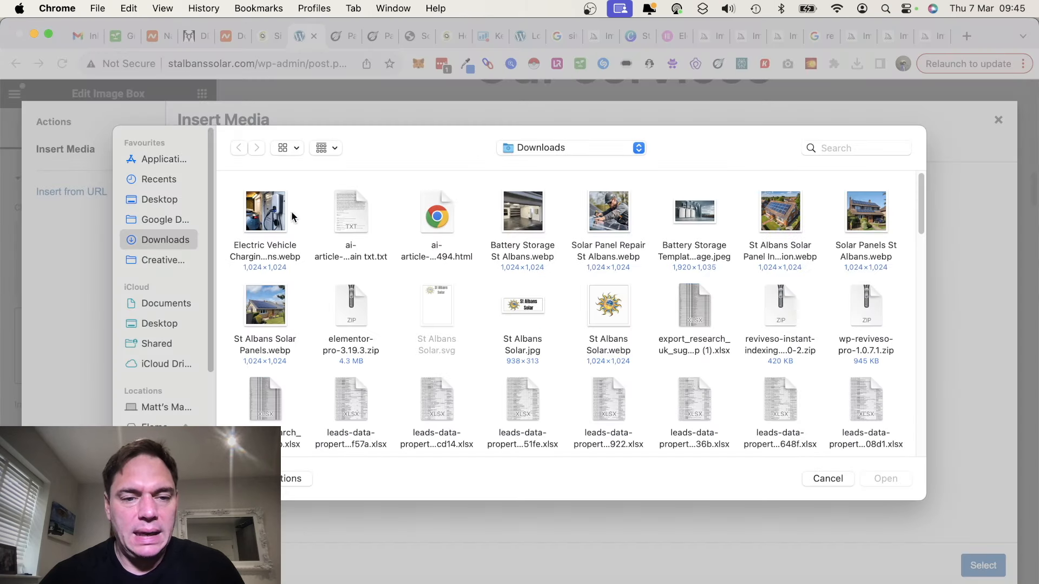
click(282, 216)
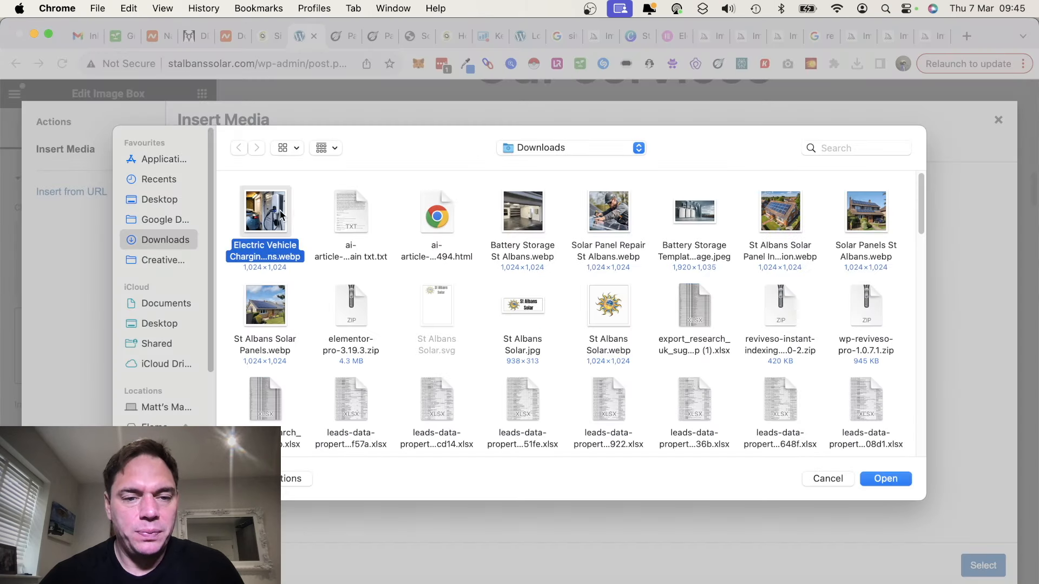
click(885, 478)
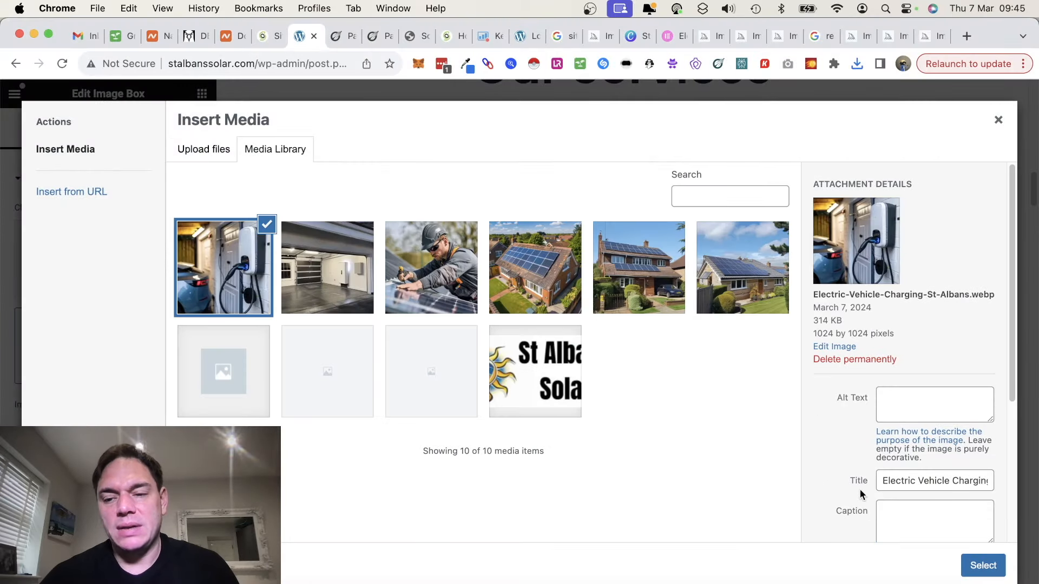
Give the uploaded charger image the alt text "EV Charging Installation St Albans" and insert it into the image box
scroll(861, 493, down, 5)
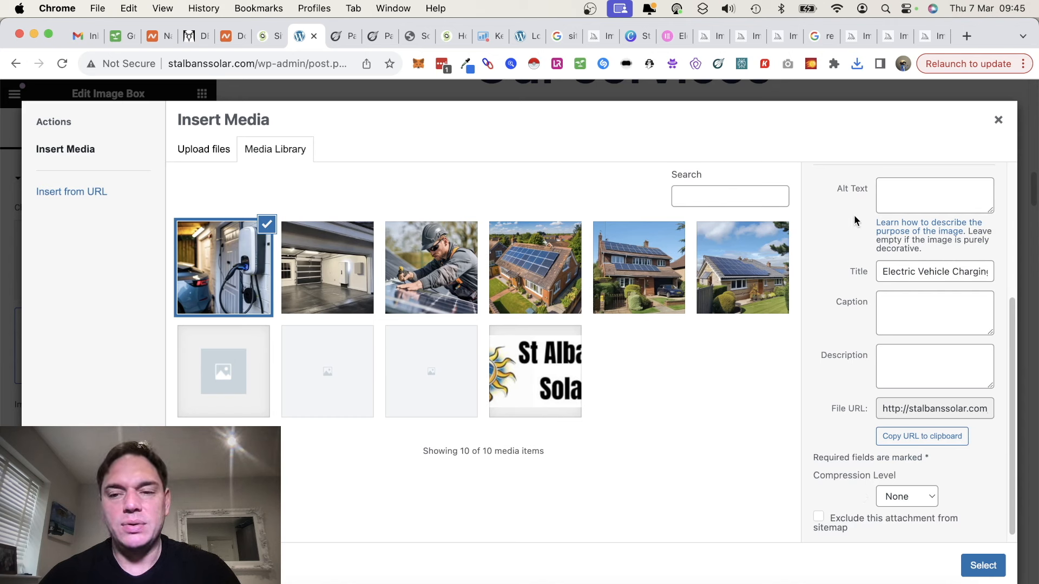
click(898, 183)
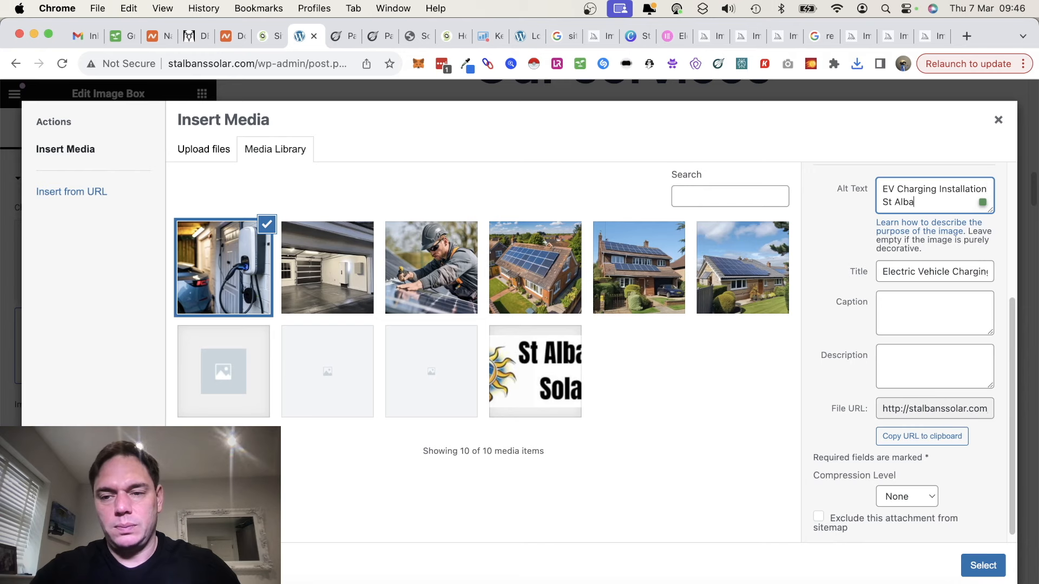
click(983, 566)
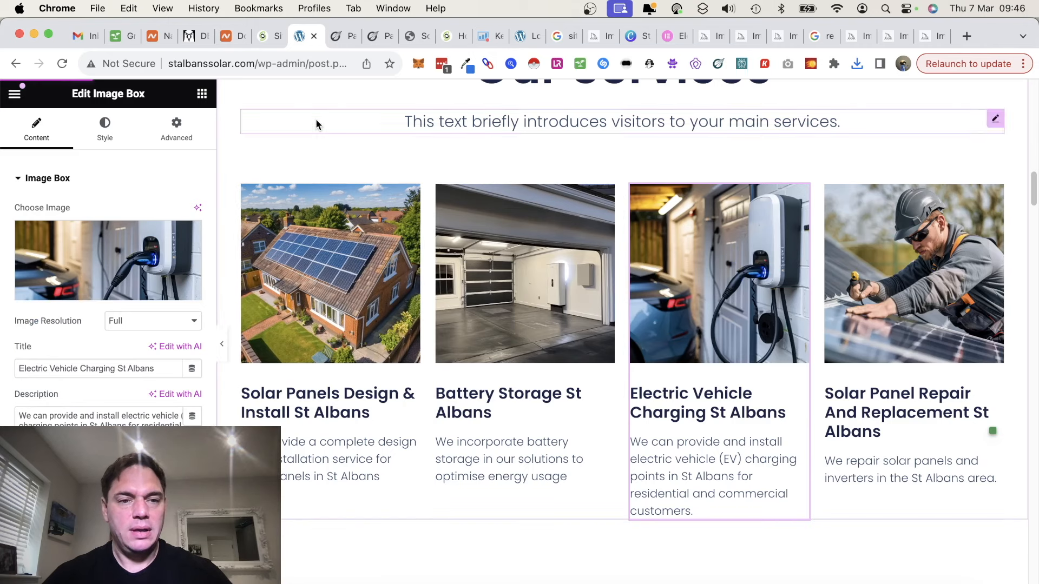
Copy the domain stalbanssolar.com from the editor's address and open the live site in a new tab
click(259, 64)
click(258, 64)
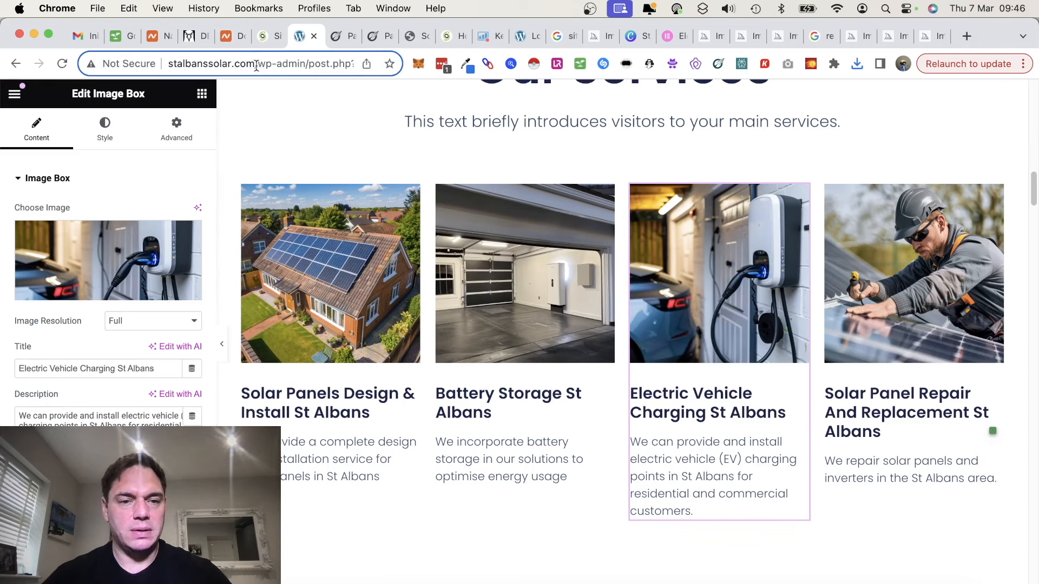
drag(255, 64, 153, 64)
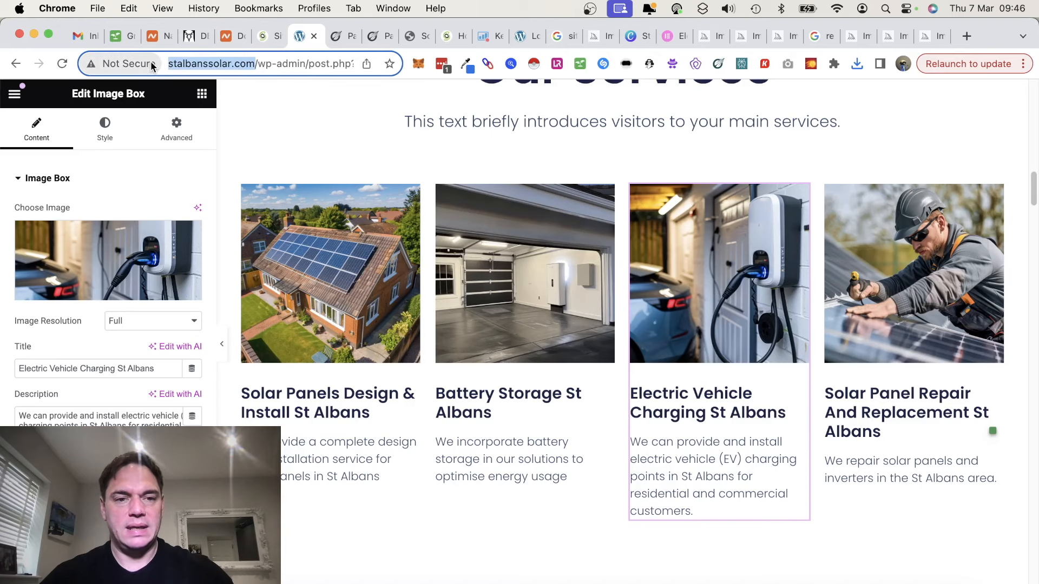
key(super+c)
key(super+t)
key(super+v)
key(Return)
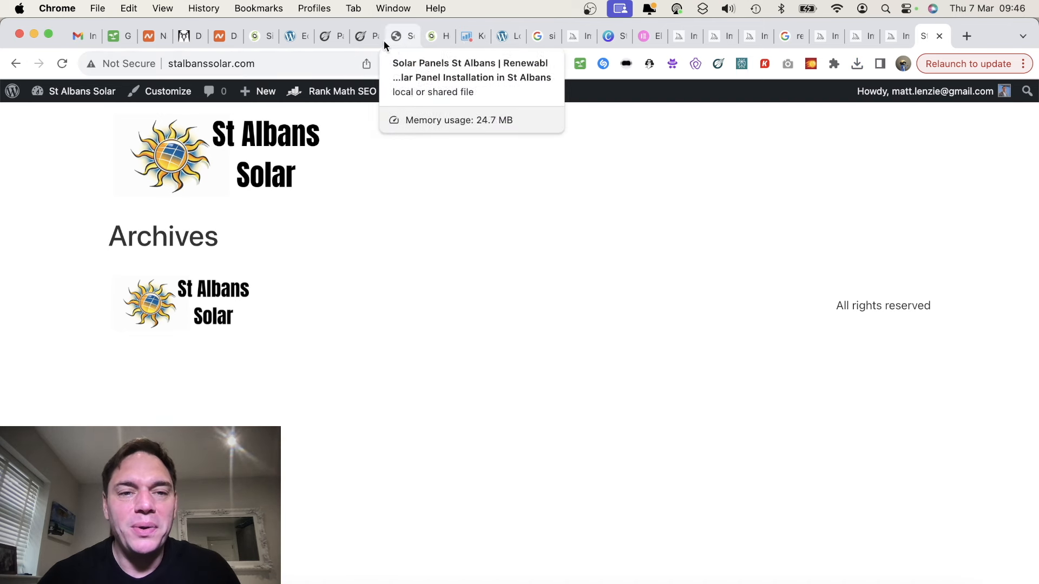
Return to the Elementor editor tab and shorten its address to stalbanssolar.com/wp-admin/ to load the WordPress dashboard
click(288, 38)
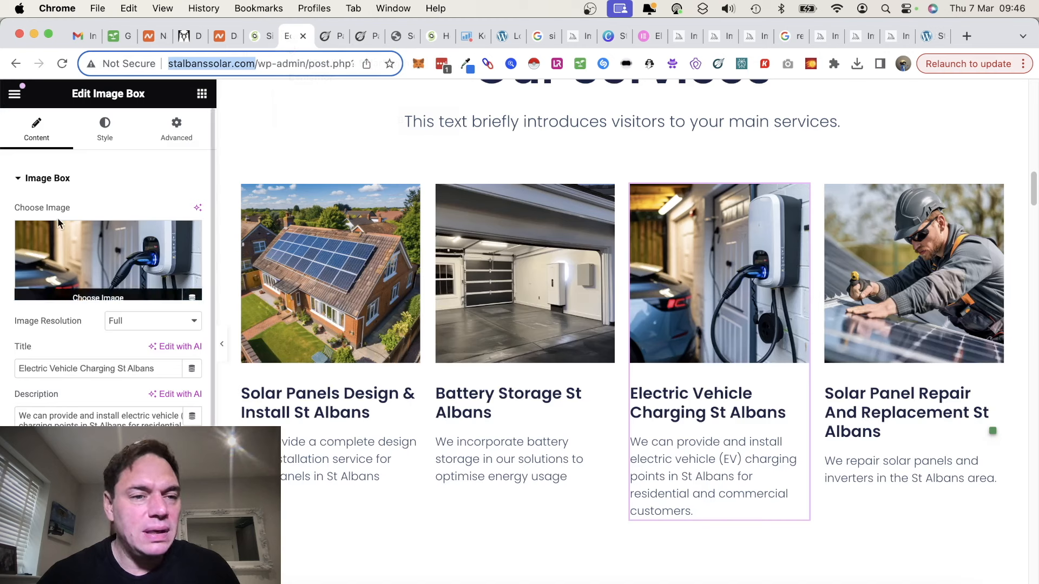
click(312, 64)
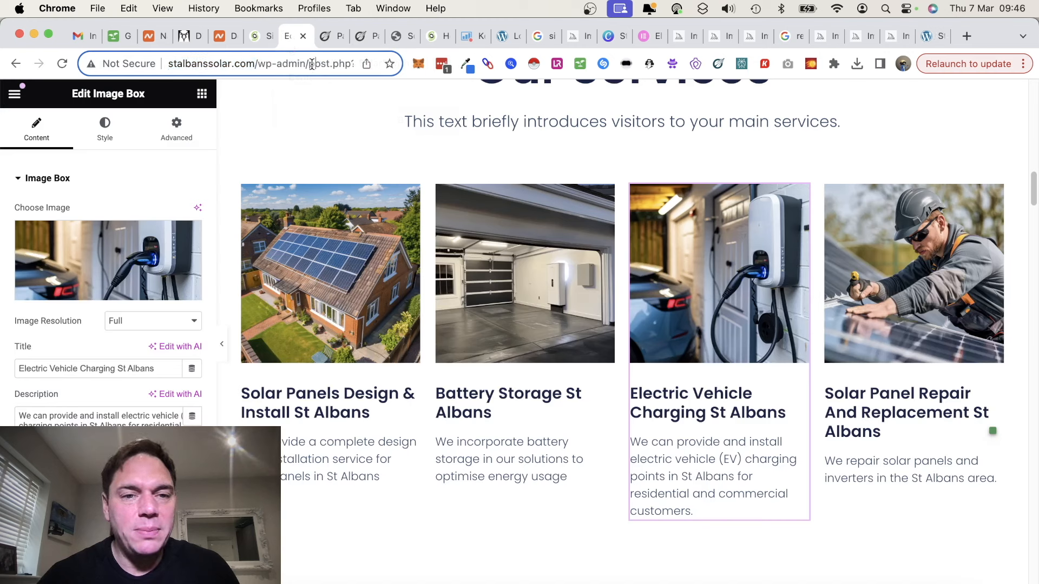
drag(307, 64, 522, 65)
key(BackSpace)
key(Return)
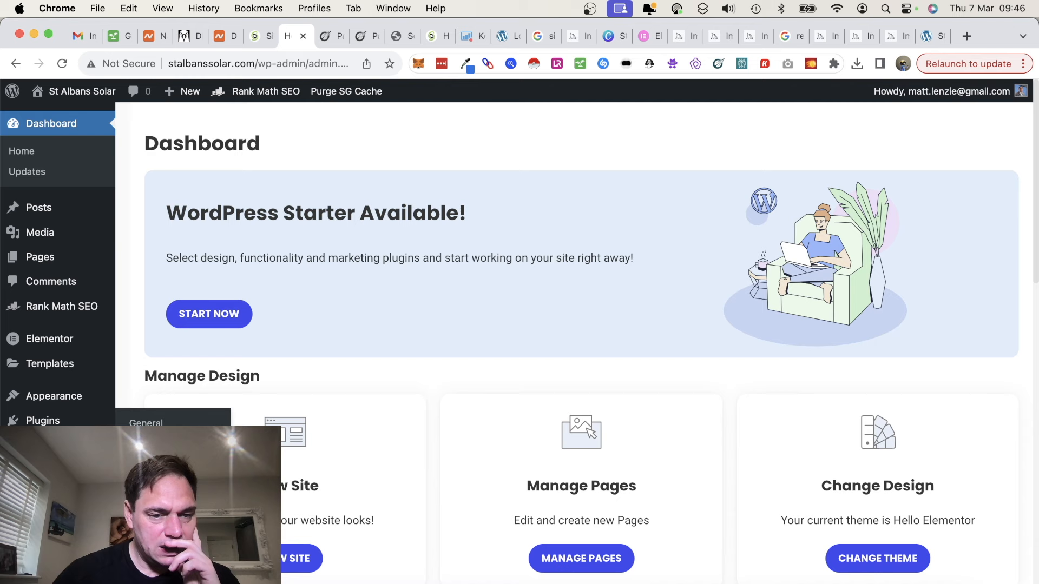
In the Reading settings, make the homepage display the static page St Albans Solar and save the changes
click(43, 495)
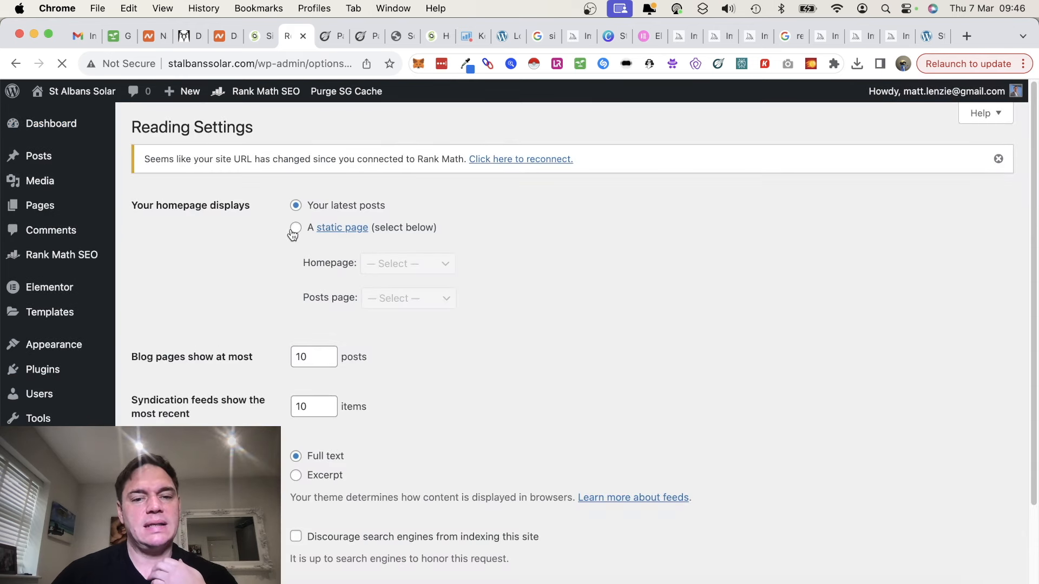
click(294, 229)
click(396, 265)
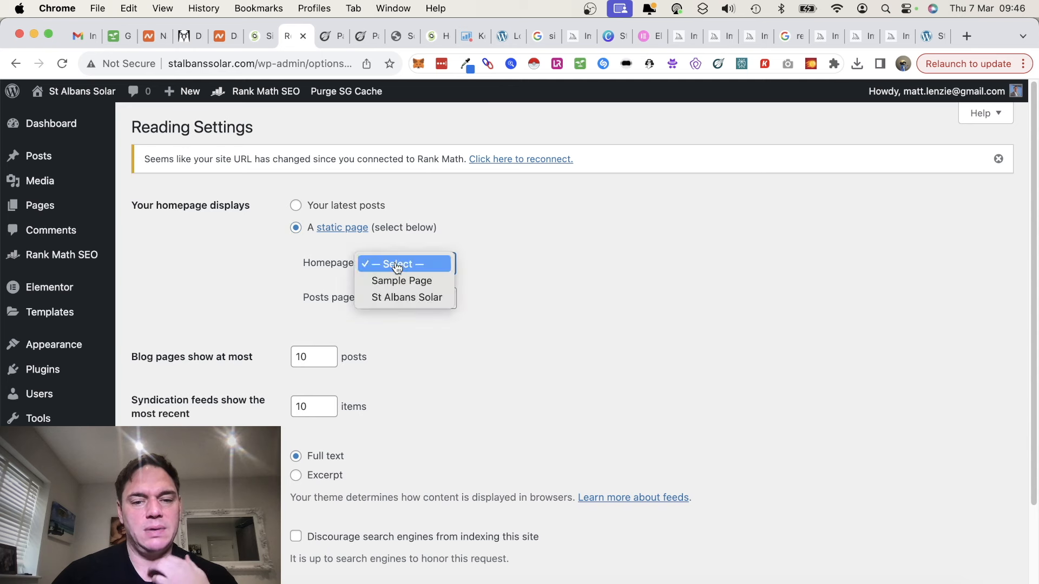
click(398, 300)
click(167, 583)
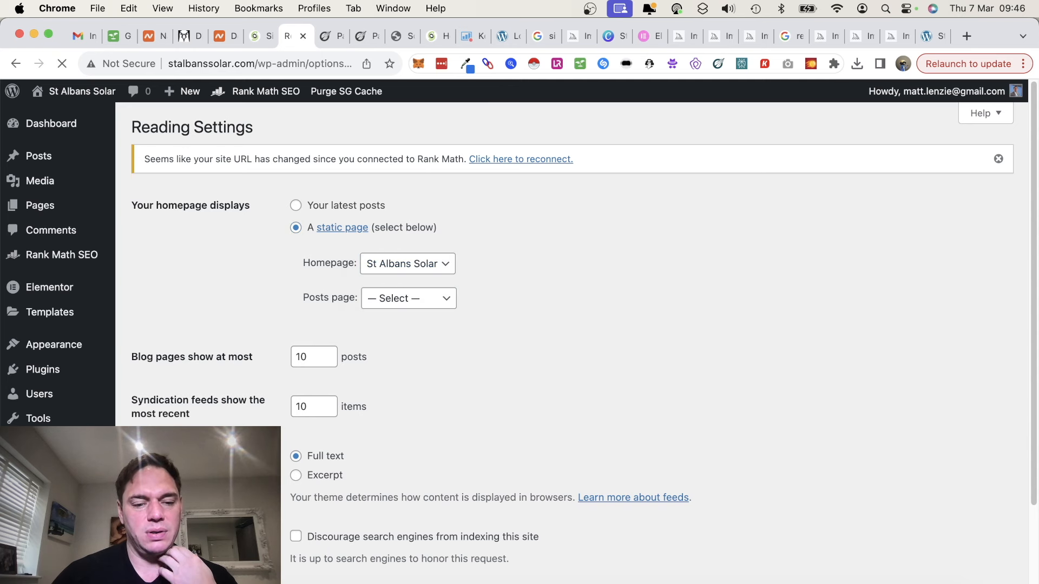
Switch to the live site tab and reload stalbanssolar.com to check the assigned homepage
click(926, 38)
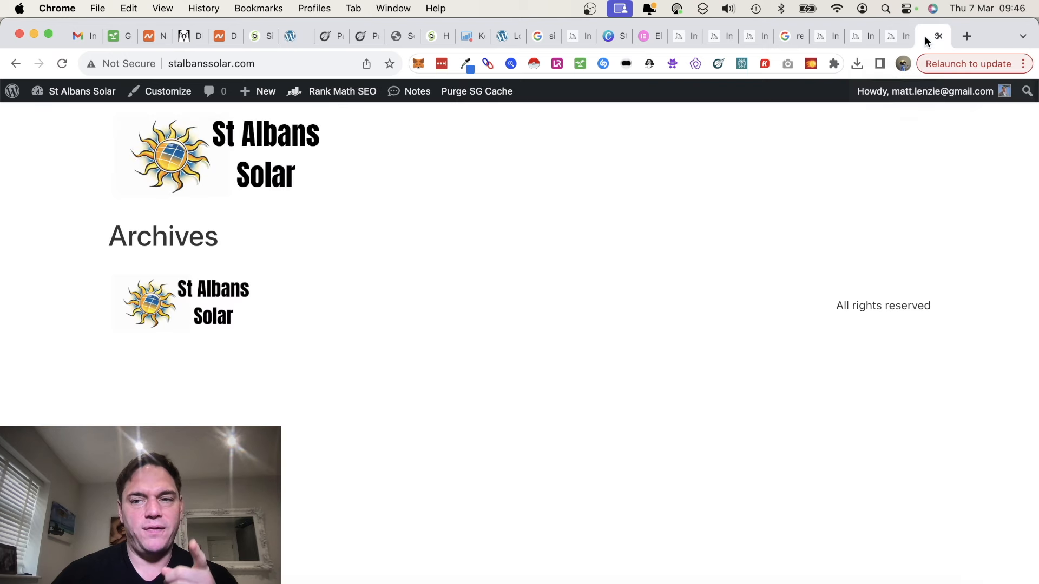
click(300, 64)
click(300, 64)
key(Return)
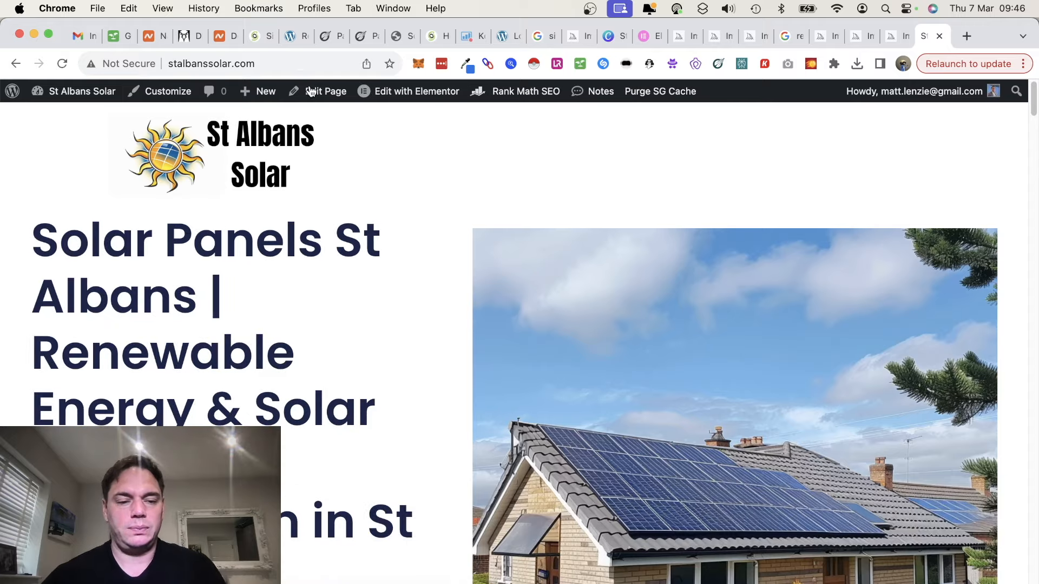
Review the live homepage from the hero through About Us, the article and FAQs to the free quote section, ending back at the top
scroll(382, 349, down, 4)
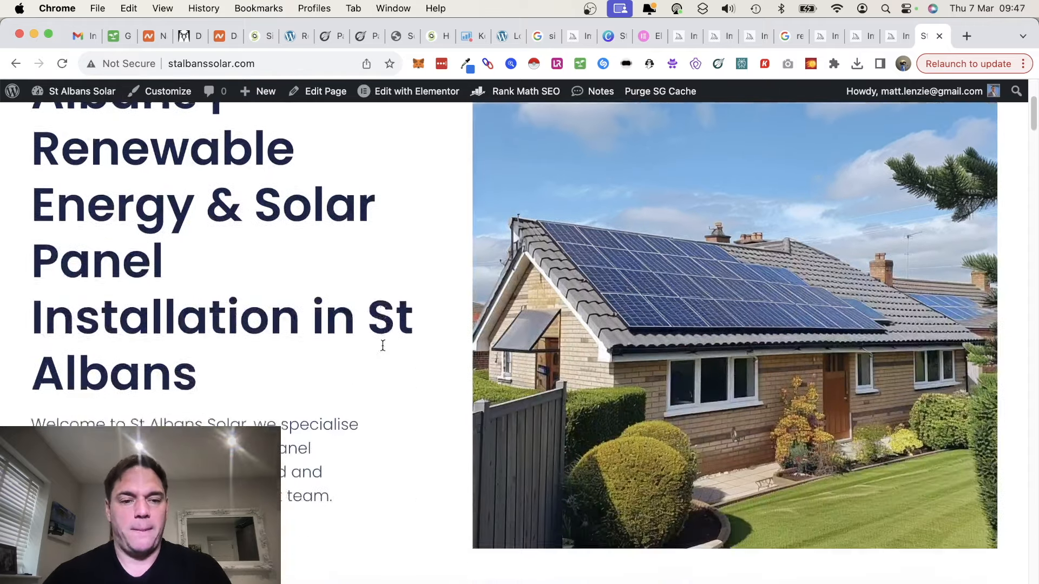
scroll(383, 347, down, 12)
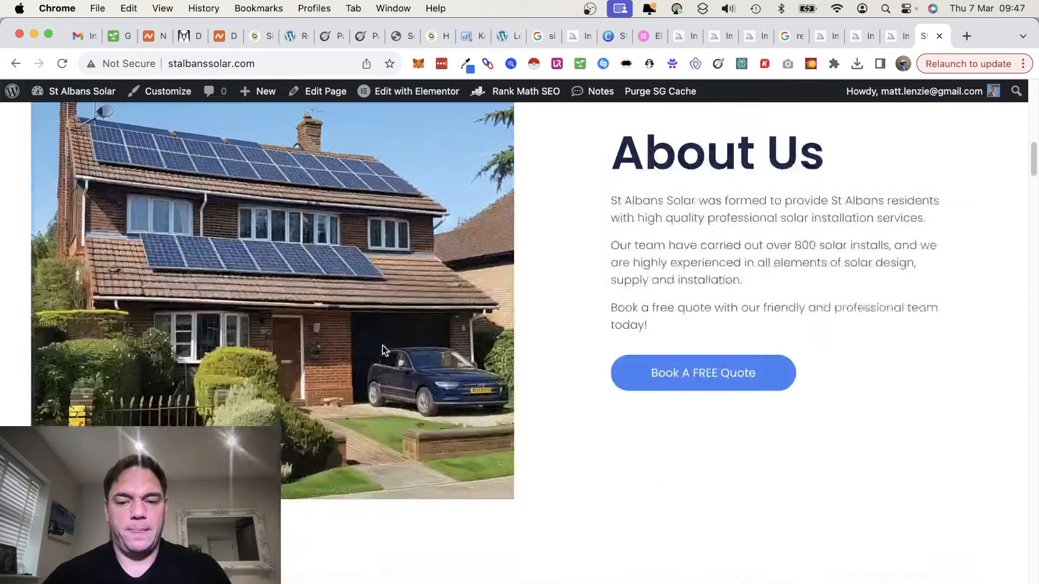
scroll(382, 349, down, 15)
scroll(383, 349, down, 12)
scroll(383, 348, up, 3)
scroll(358, 338, down, 5)
scroll(360, 338, down, 15)
scroll(360, 338, down, 15)
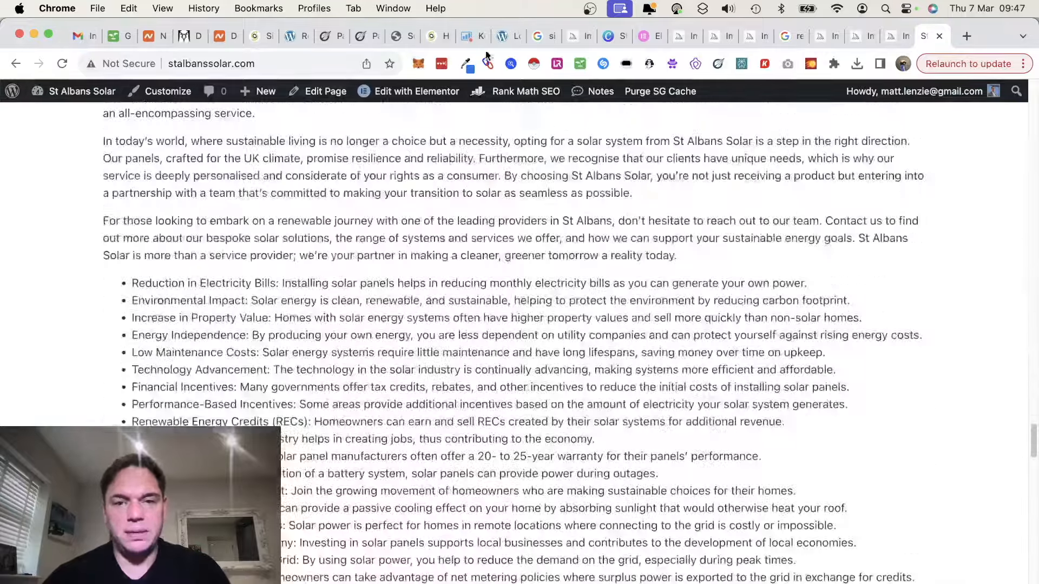
scroll(503, 245, down, 9)
scroll(502, 245, down, 15)
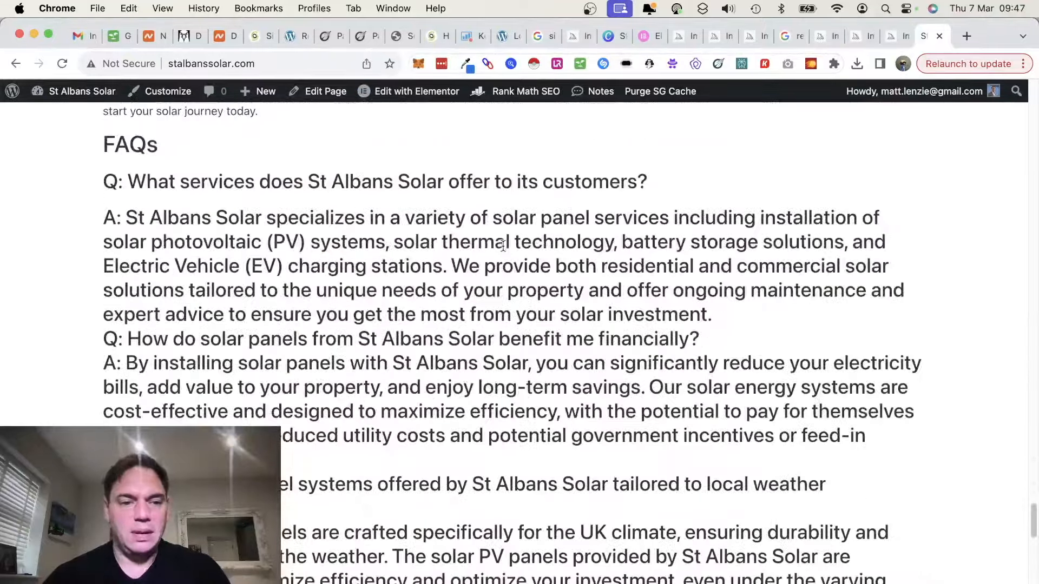
scroll(502, 245, down, 15)
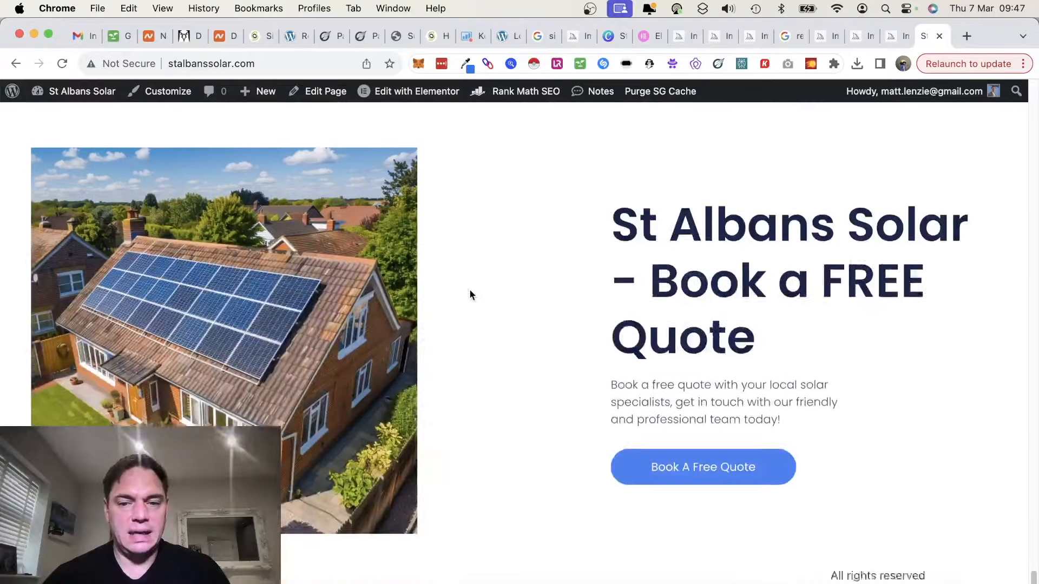
scroll(469, 290, down, 1)
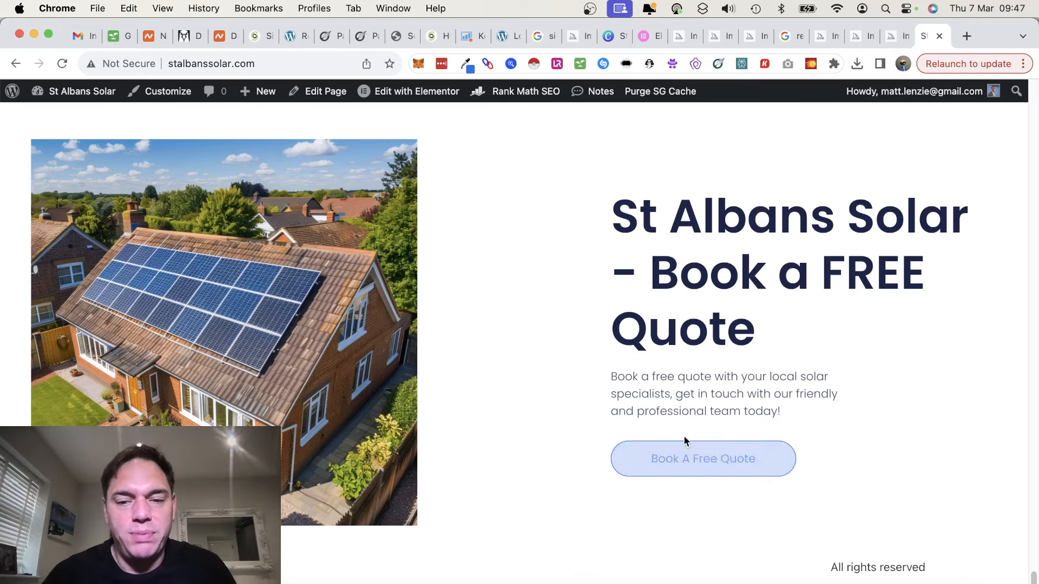
scroll(820, 361, up, 20)
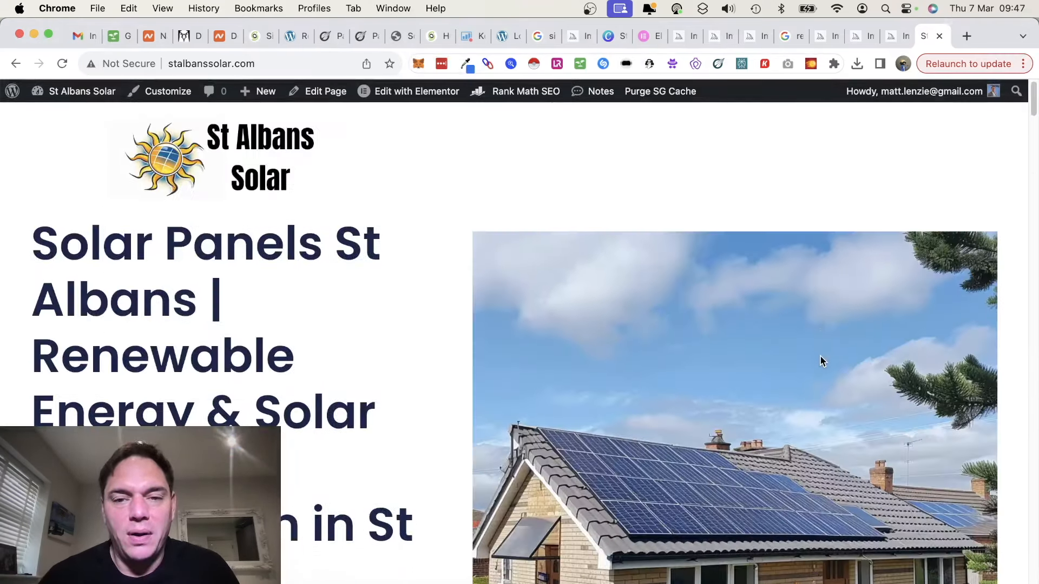
Switch to the PageOptimizer Pro report for "solar panels st albans" and examine its optimization score, word count and section statuses
click(355, 37)
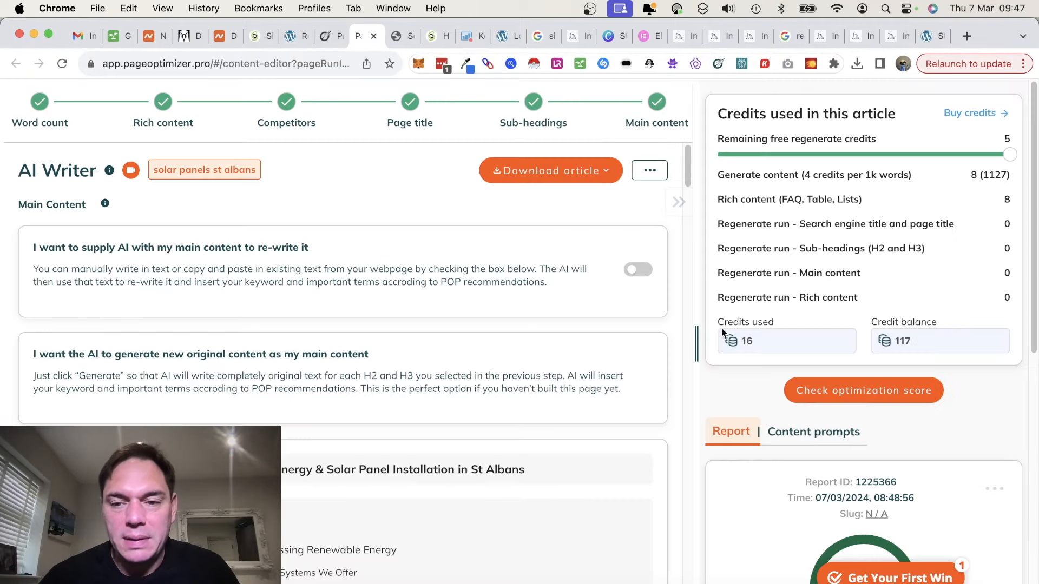
scroll(839, 445, down, 5)
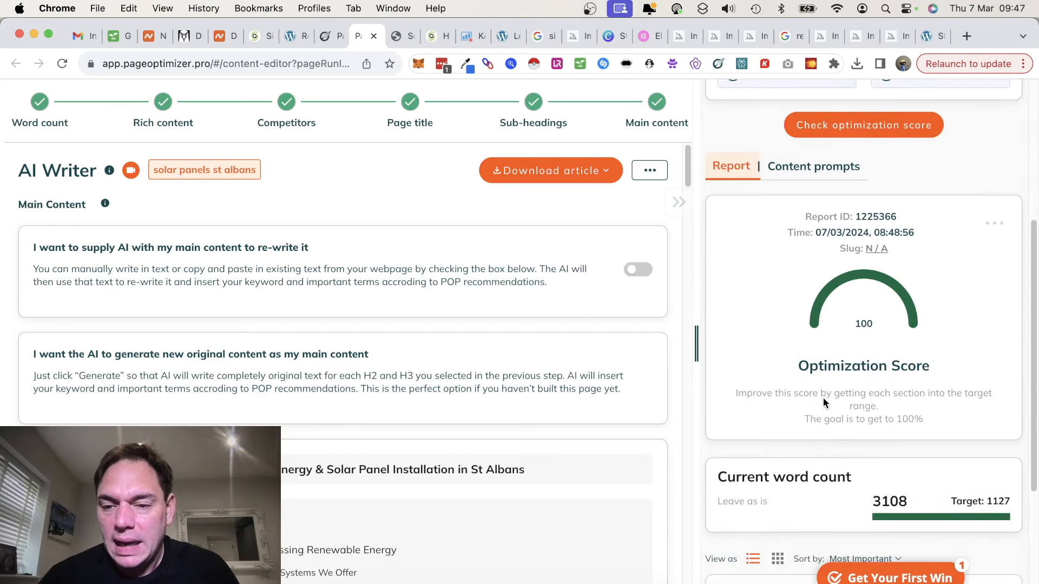
scroll(877, 400, down, 2)
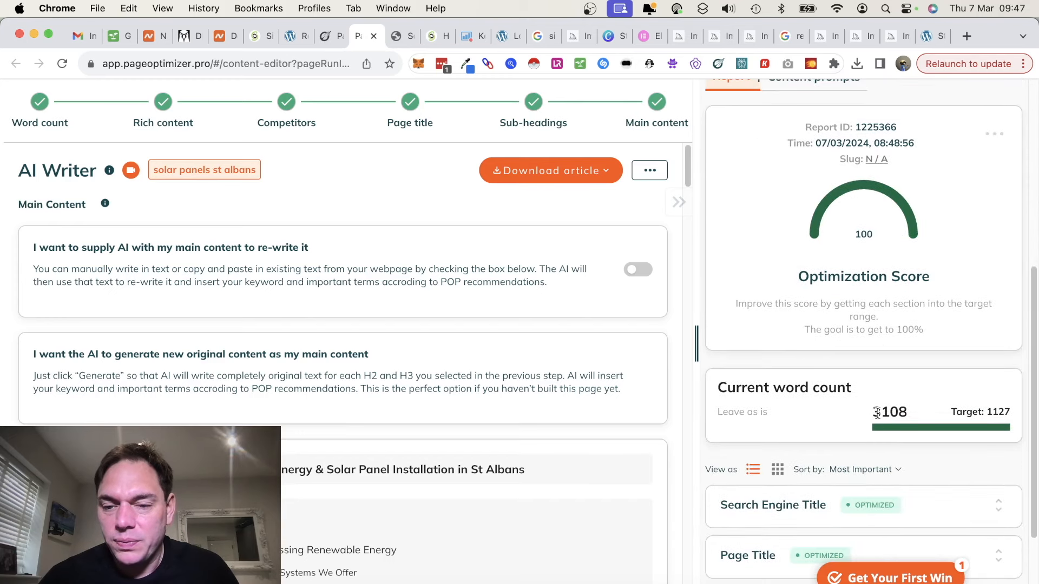
scroll(916, 428, down, 3)
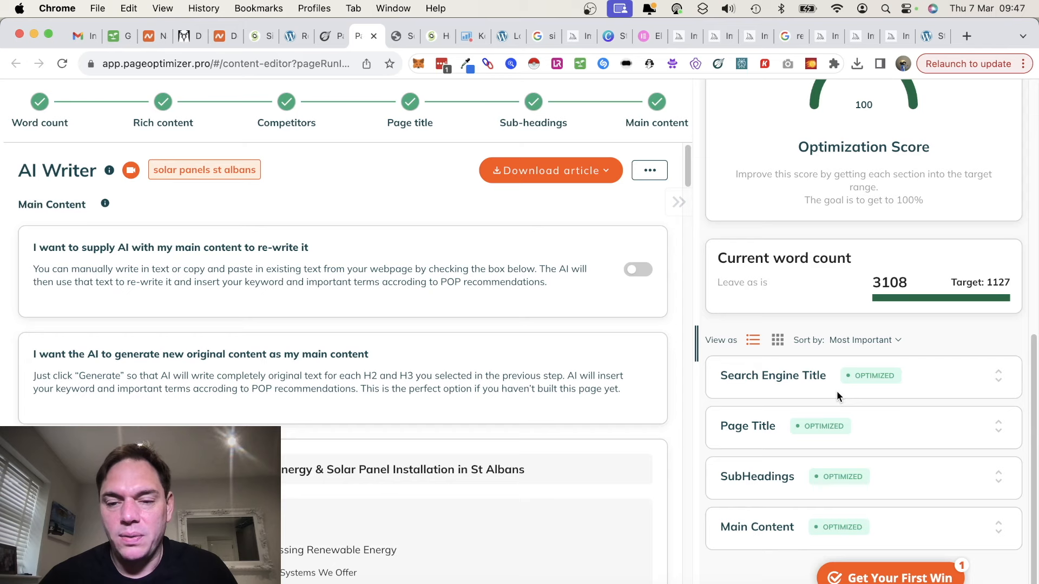
scroll(837, 391, up, 10)
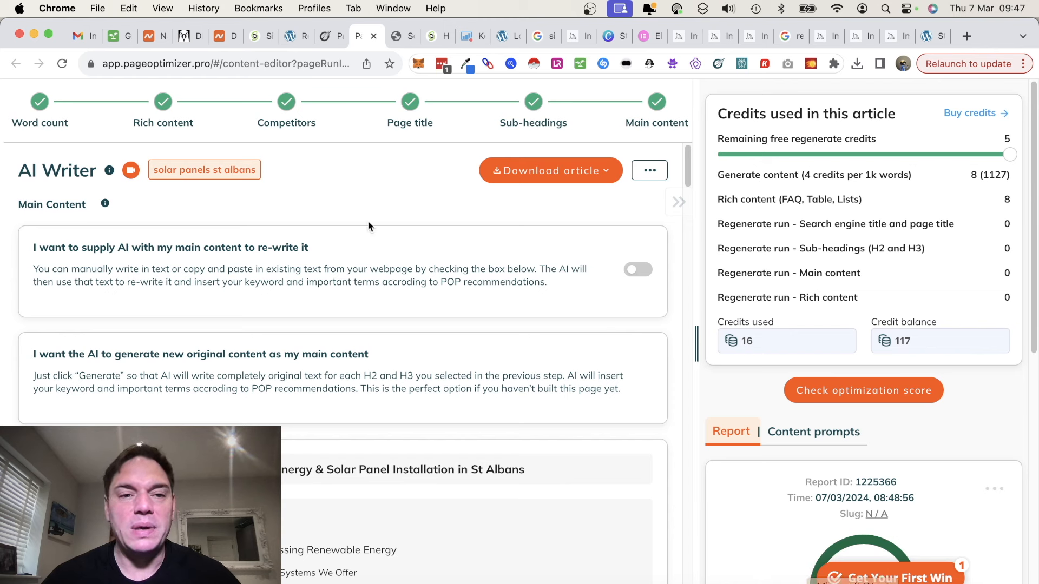
Check the saved Reading settings in WordPress, and return to the live stalbanssolar.com tab to load the homepage again
click(296, 36)
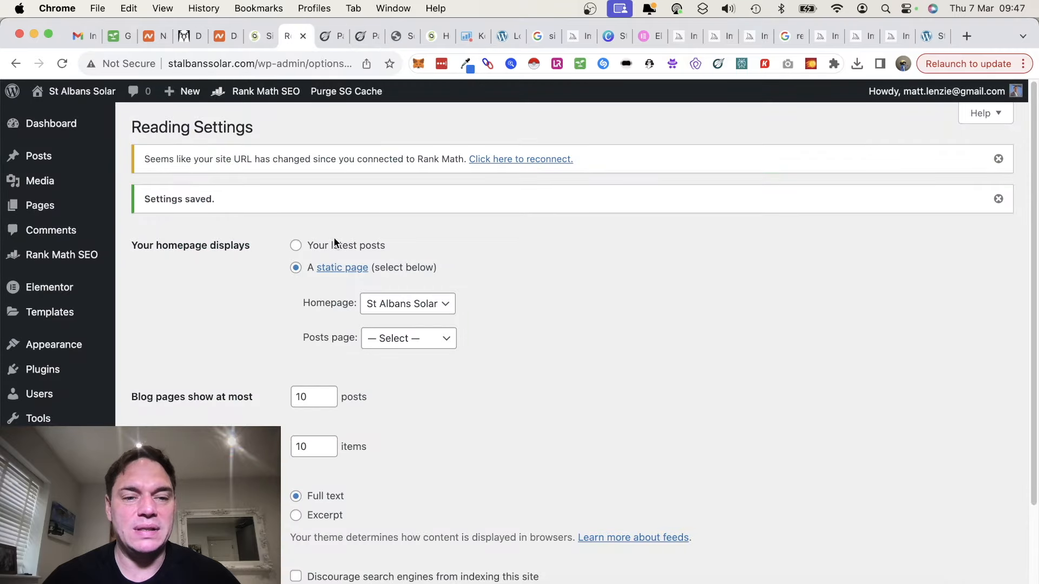
mouse_move(54, 215)
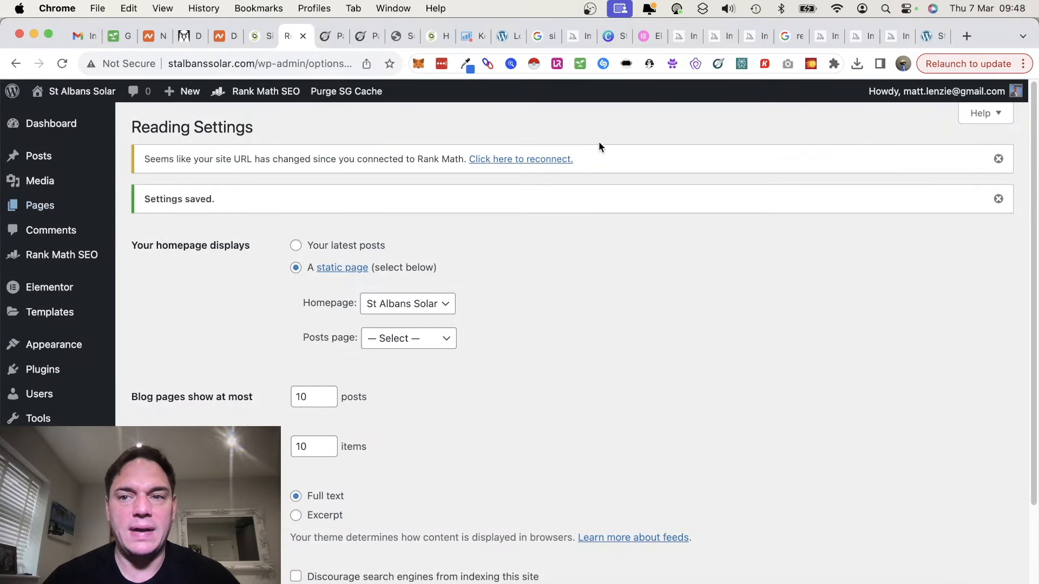
click(921, 37)
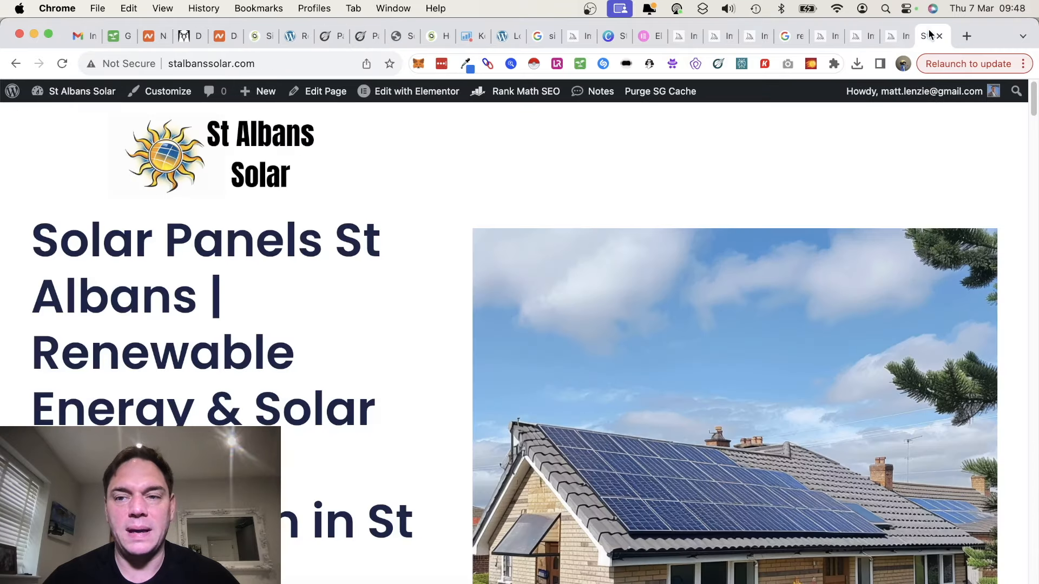
click(293, 63)
key(Return)
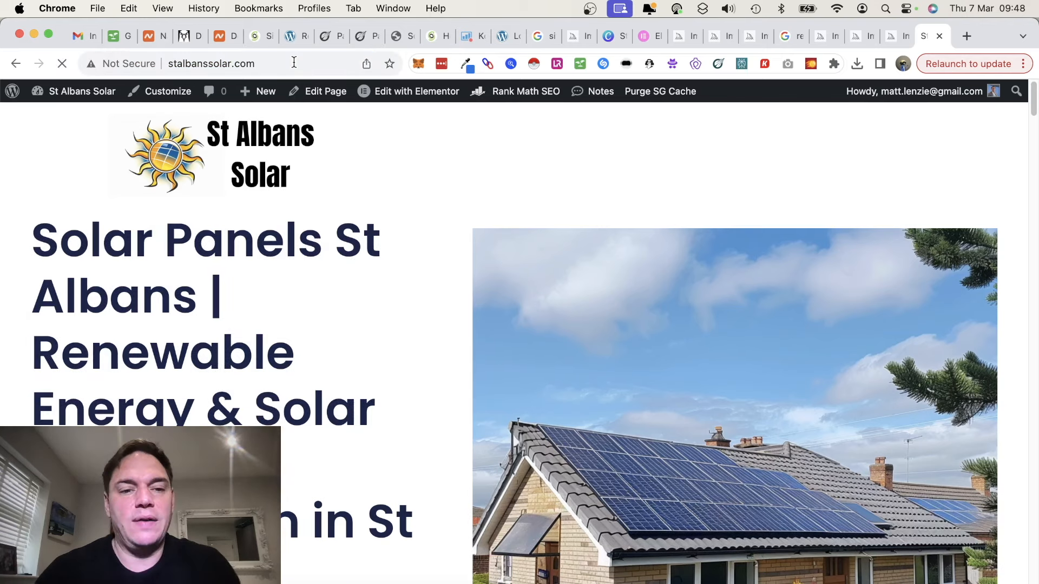
Examine the reloaded live homepage, including the service images, benefits, client testimonials, solar article and free quote section, and return to its start
scroll(393, 284, down, 5)
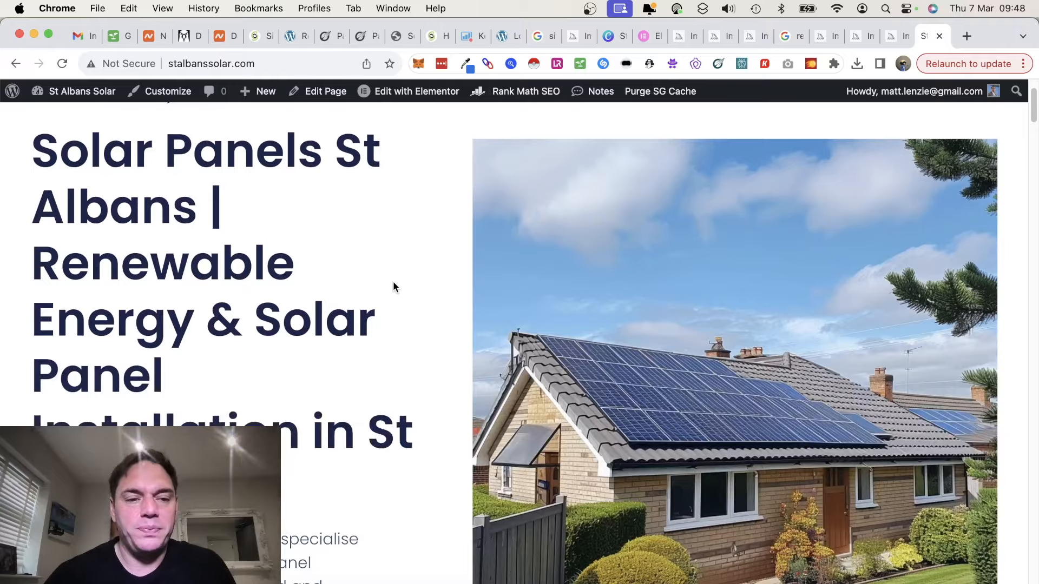
scroll(393, 283, down, 15)
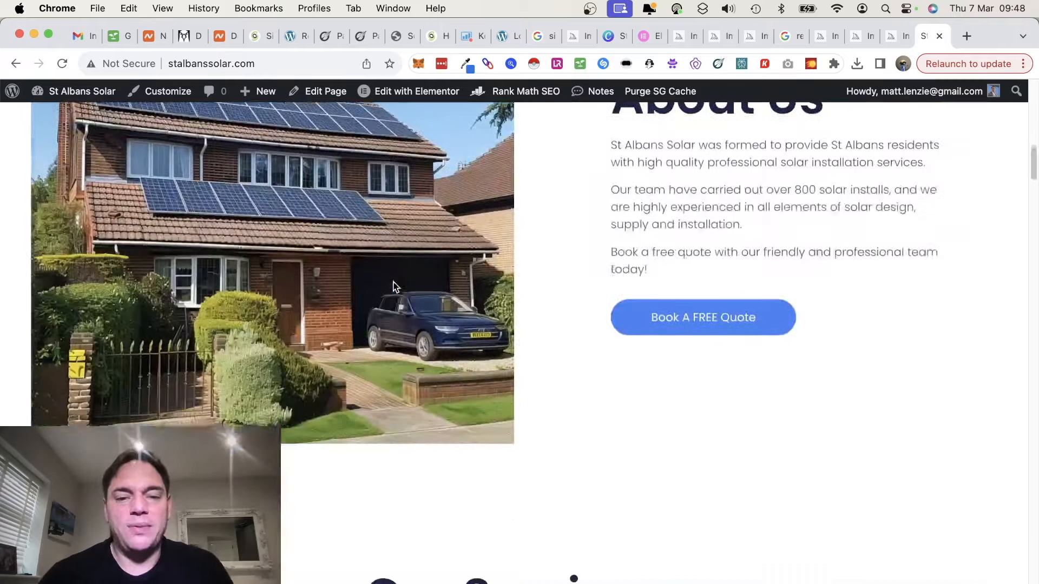
scroll(393, 287, down, 12)
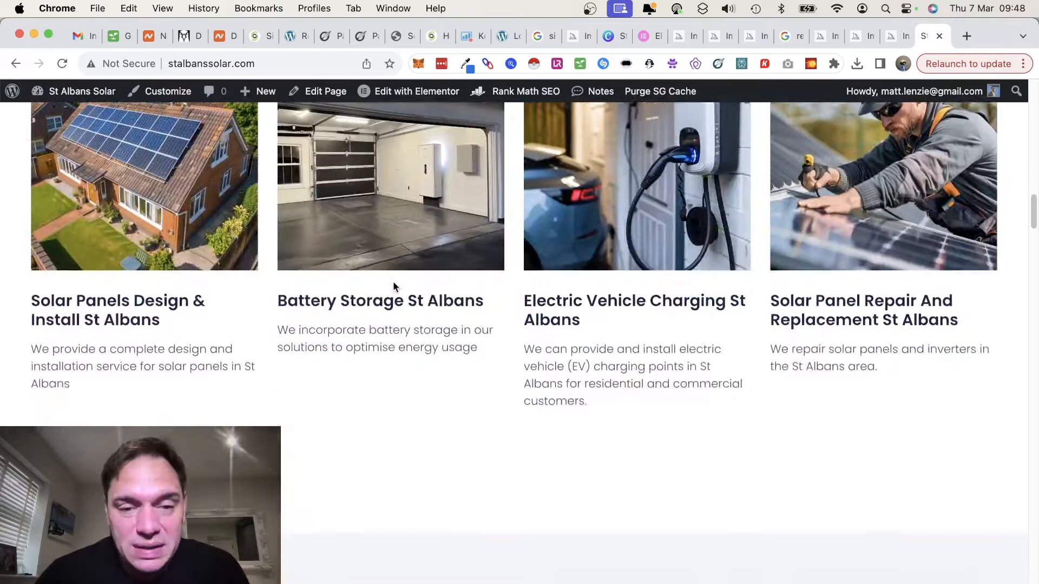
scroll(393, 285, down, 15)
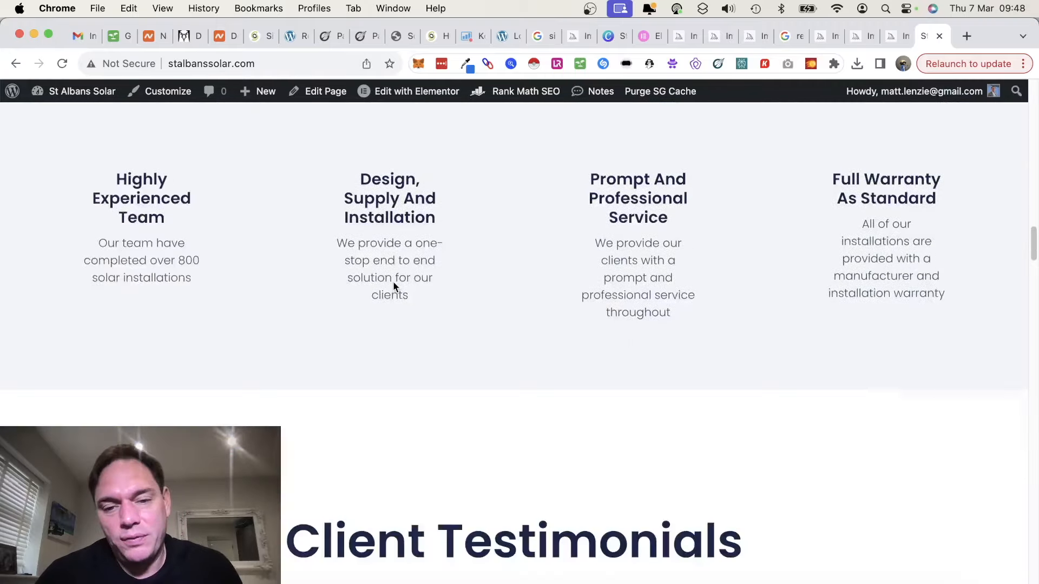
scroll(393, 286, down, 5)
scroll(392, 282, up, 6)
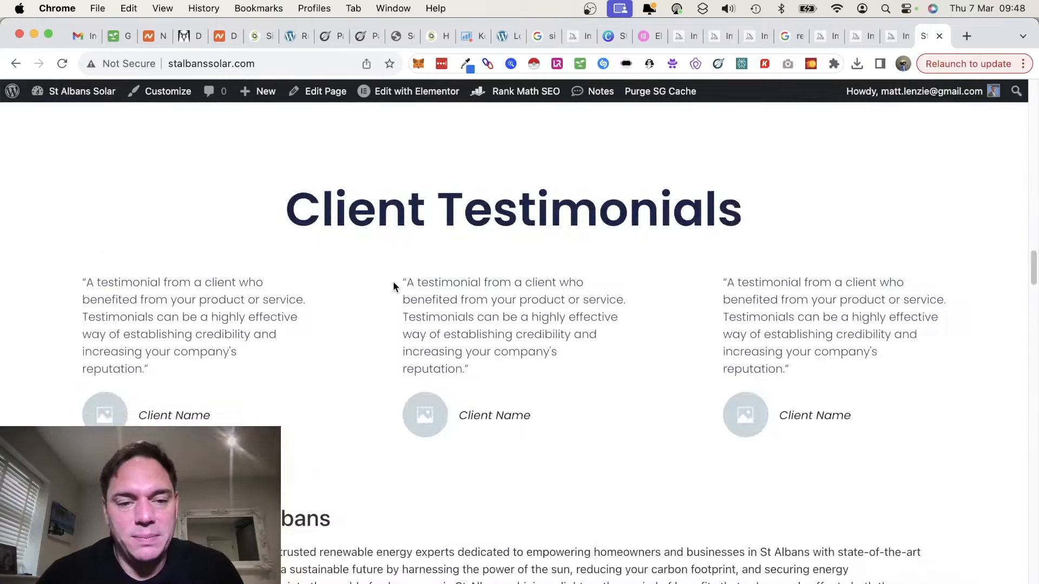
scroll(379, 379, down, 15)
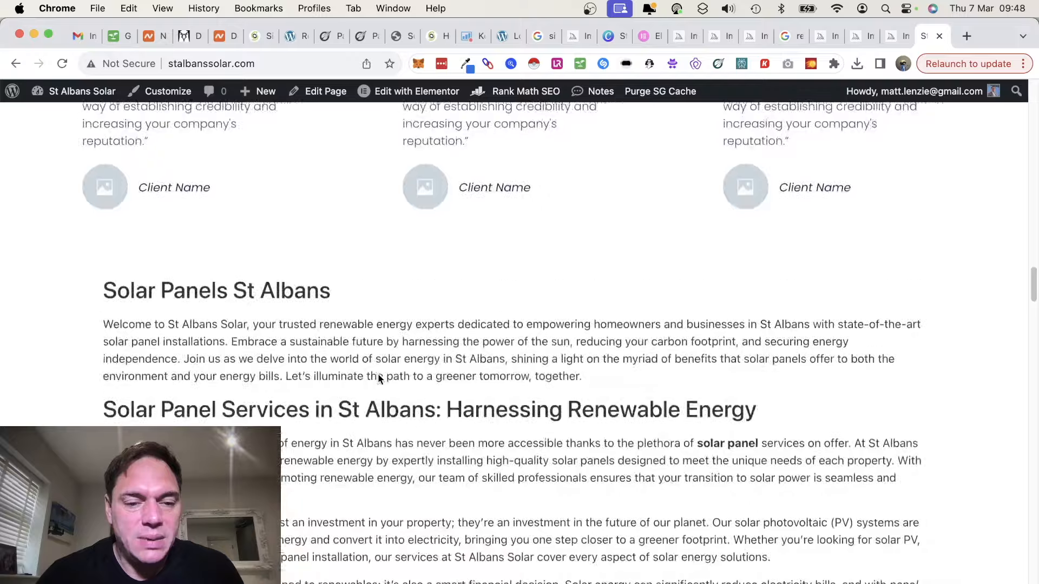
scroll(379, 374, down, 20)
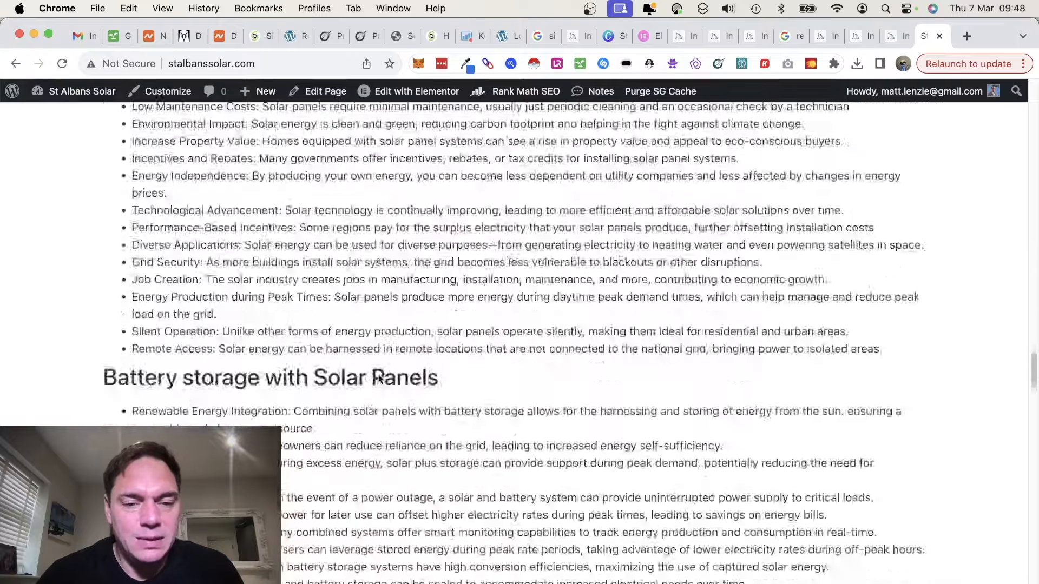
scroll(378, 374, down, 20)
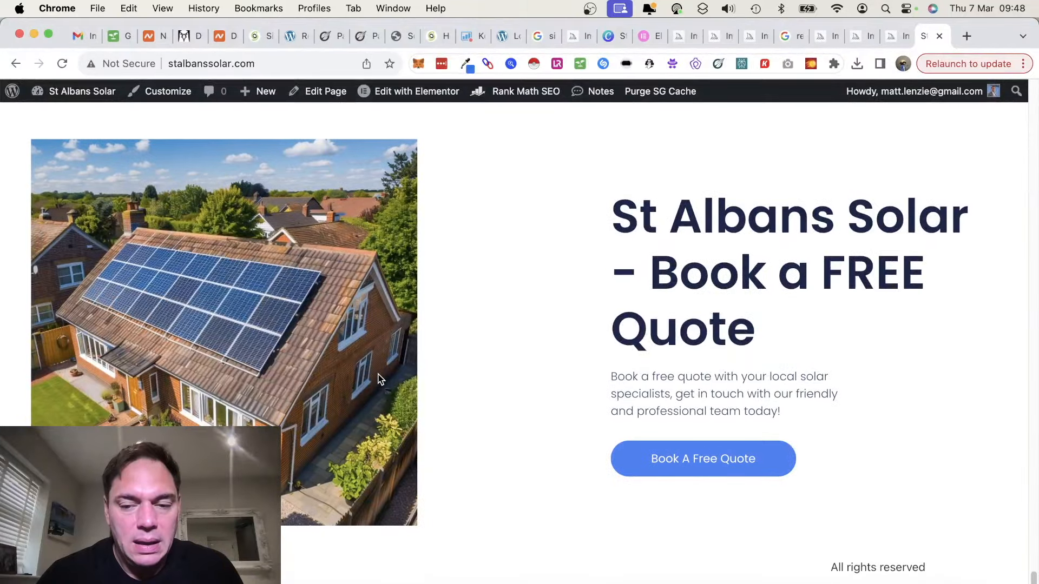
scroll(378, 379, up, 20)
scroll(378, 379, up, 20)
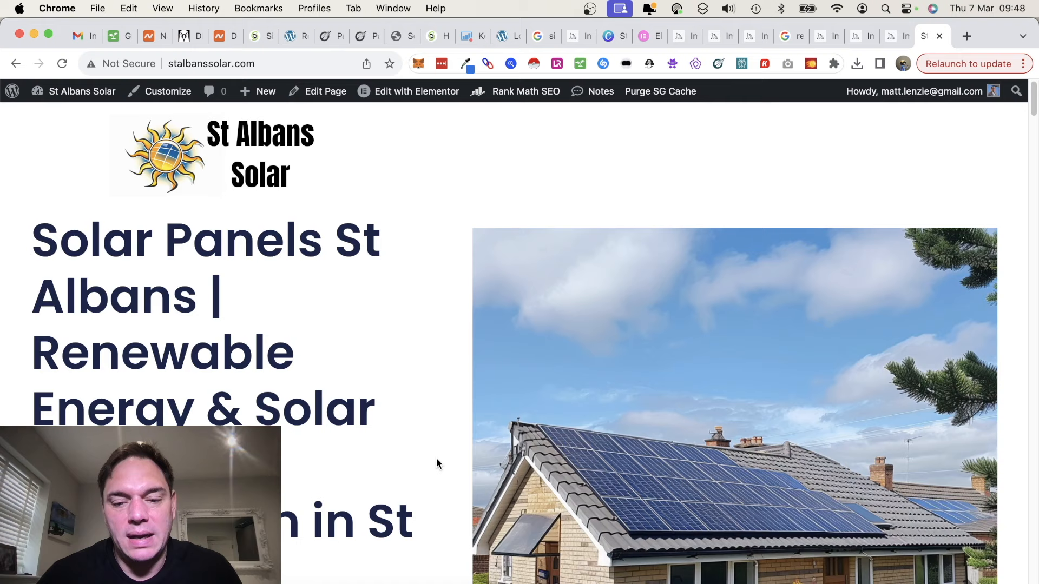
click(882, 583)
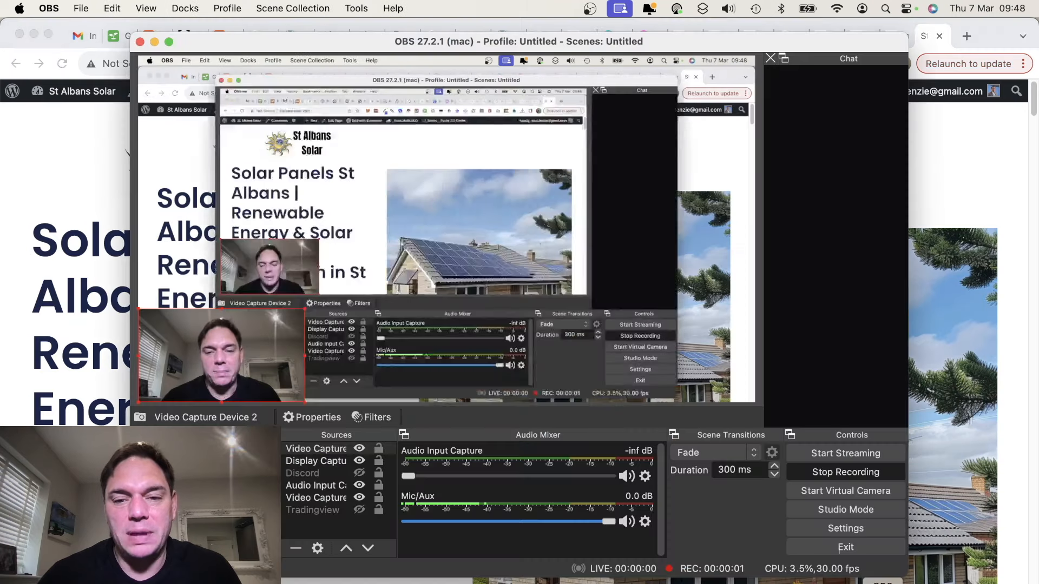